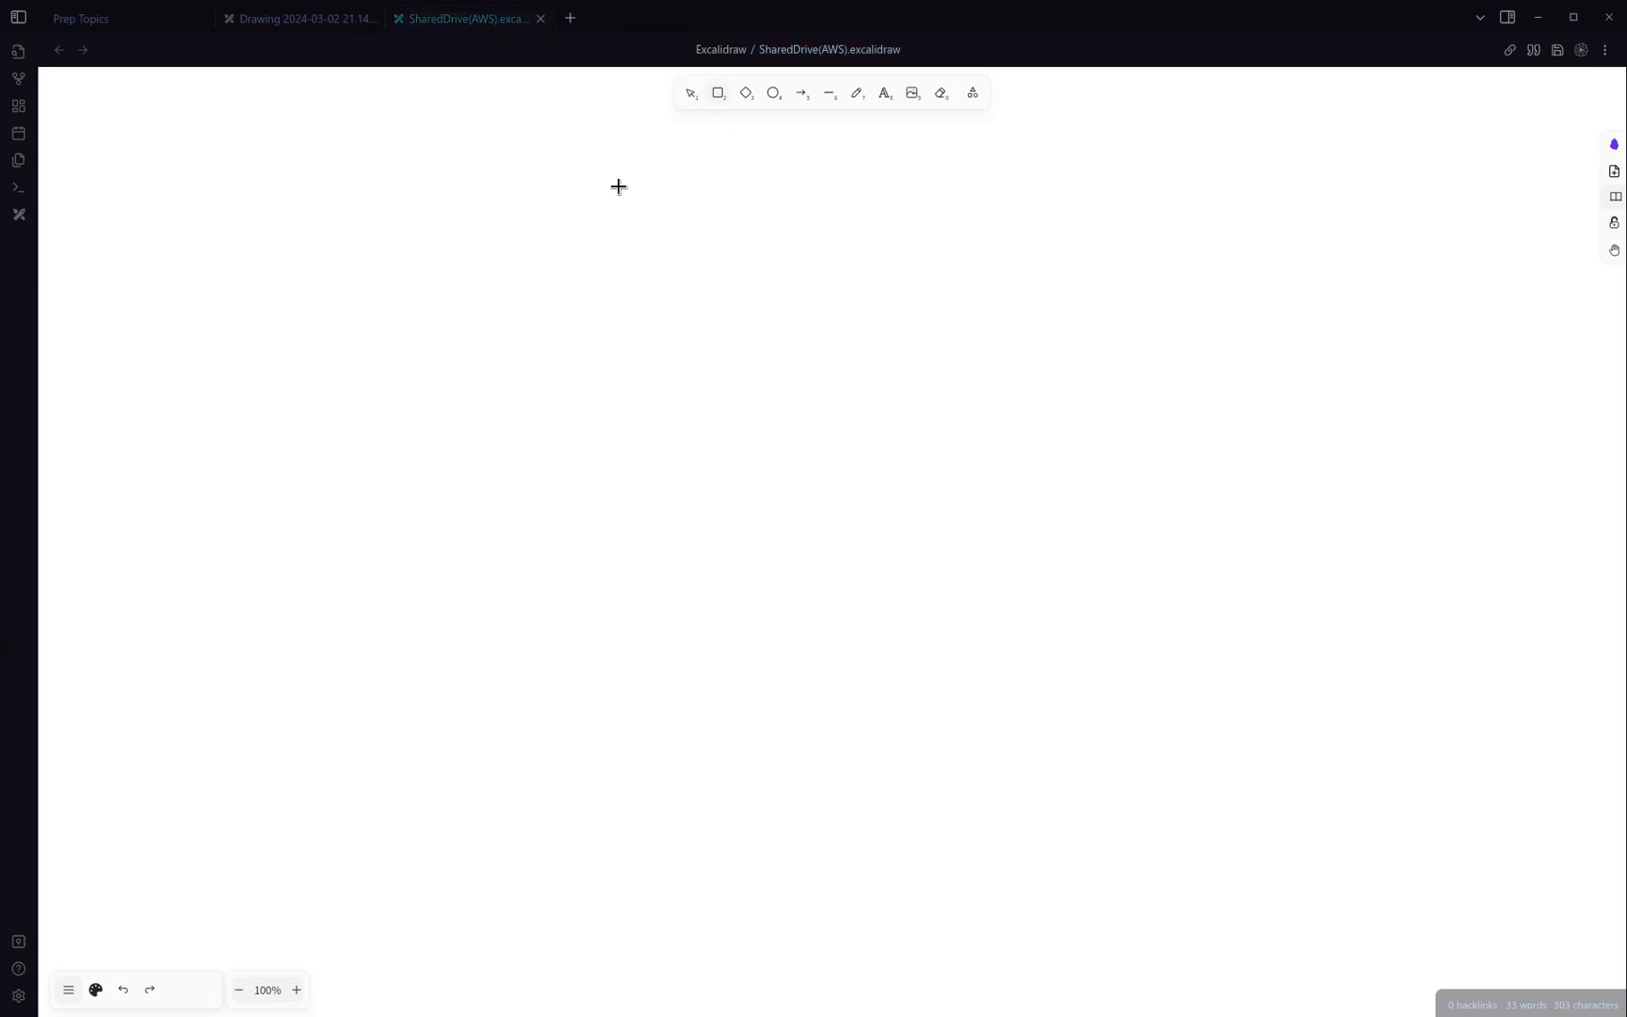
# Draw a rounded rectangle near the canvas's upper-left area and label it "bLOCK sTORAGE" inside
pyautogui.moveTo(136, 212); pyautogui.dragTo(496, 421)
pyautogui.doubleClick(335, 362)
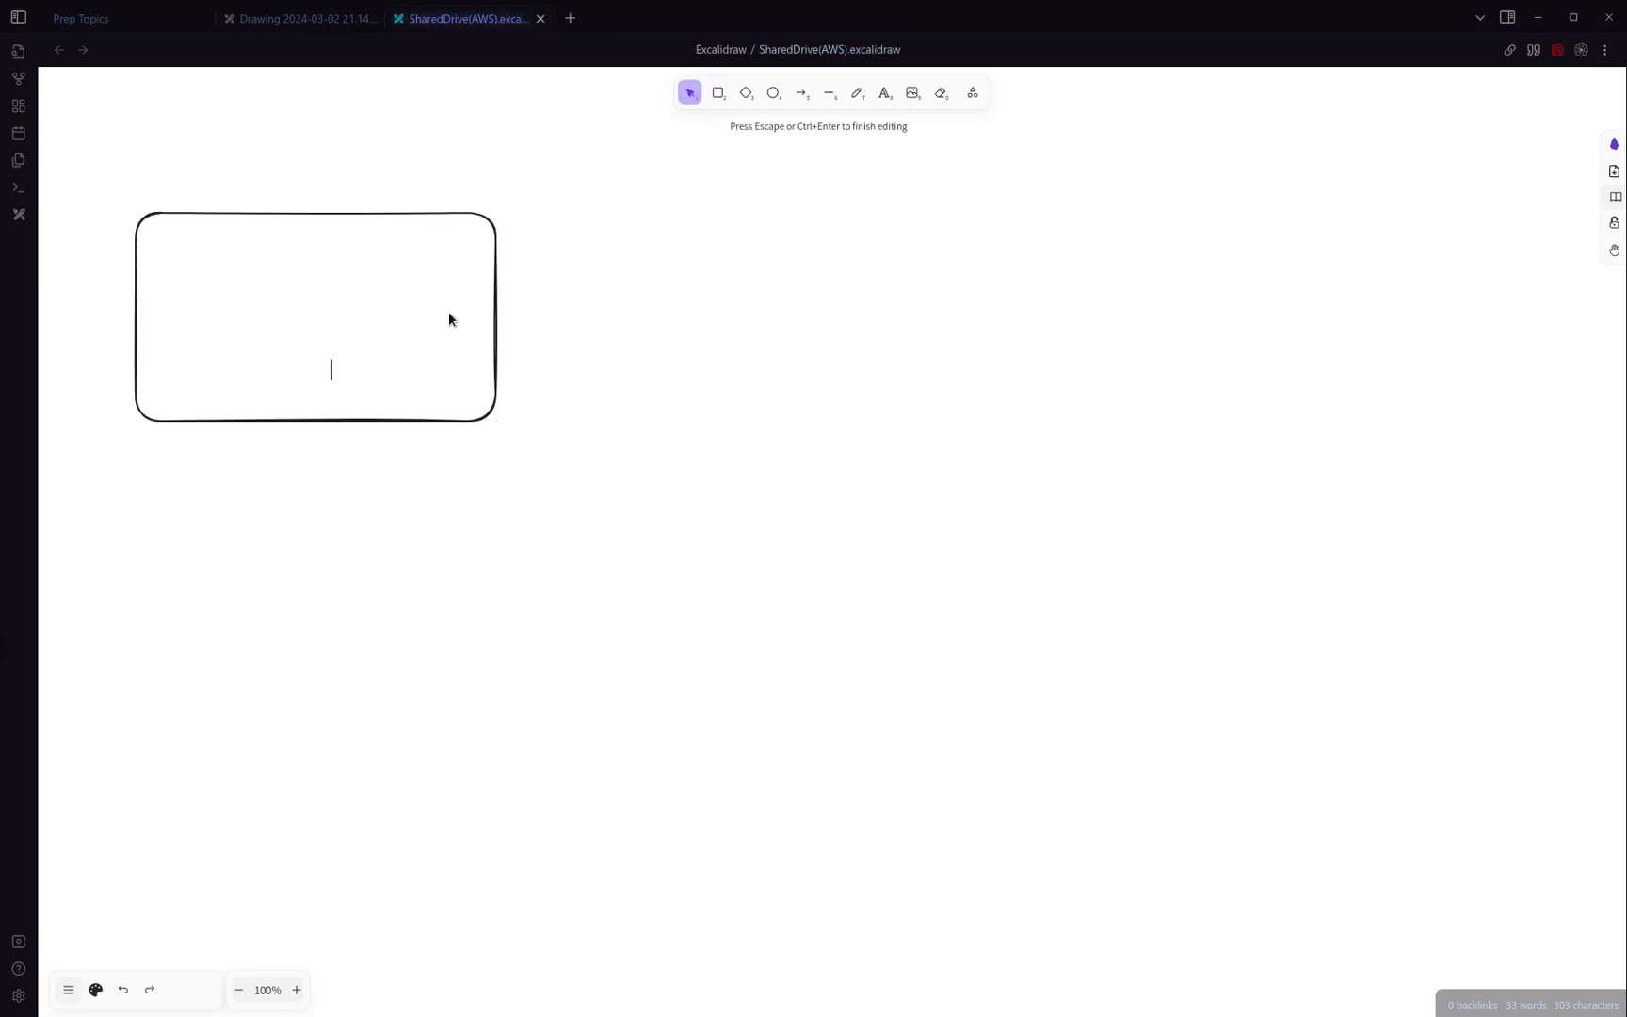
pyautogui.click(763, 420)
pyautogui.doubleClick(260, 293)
pyautogui.write('block STORAGE')
pyautogui.click(696, 491)
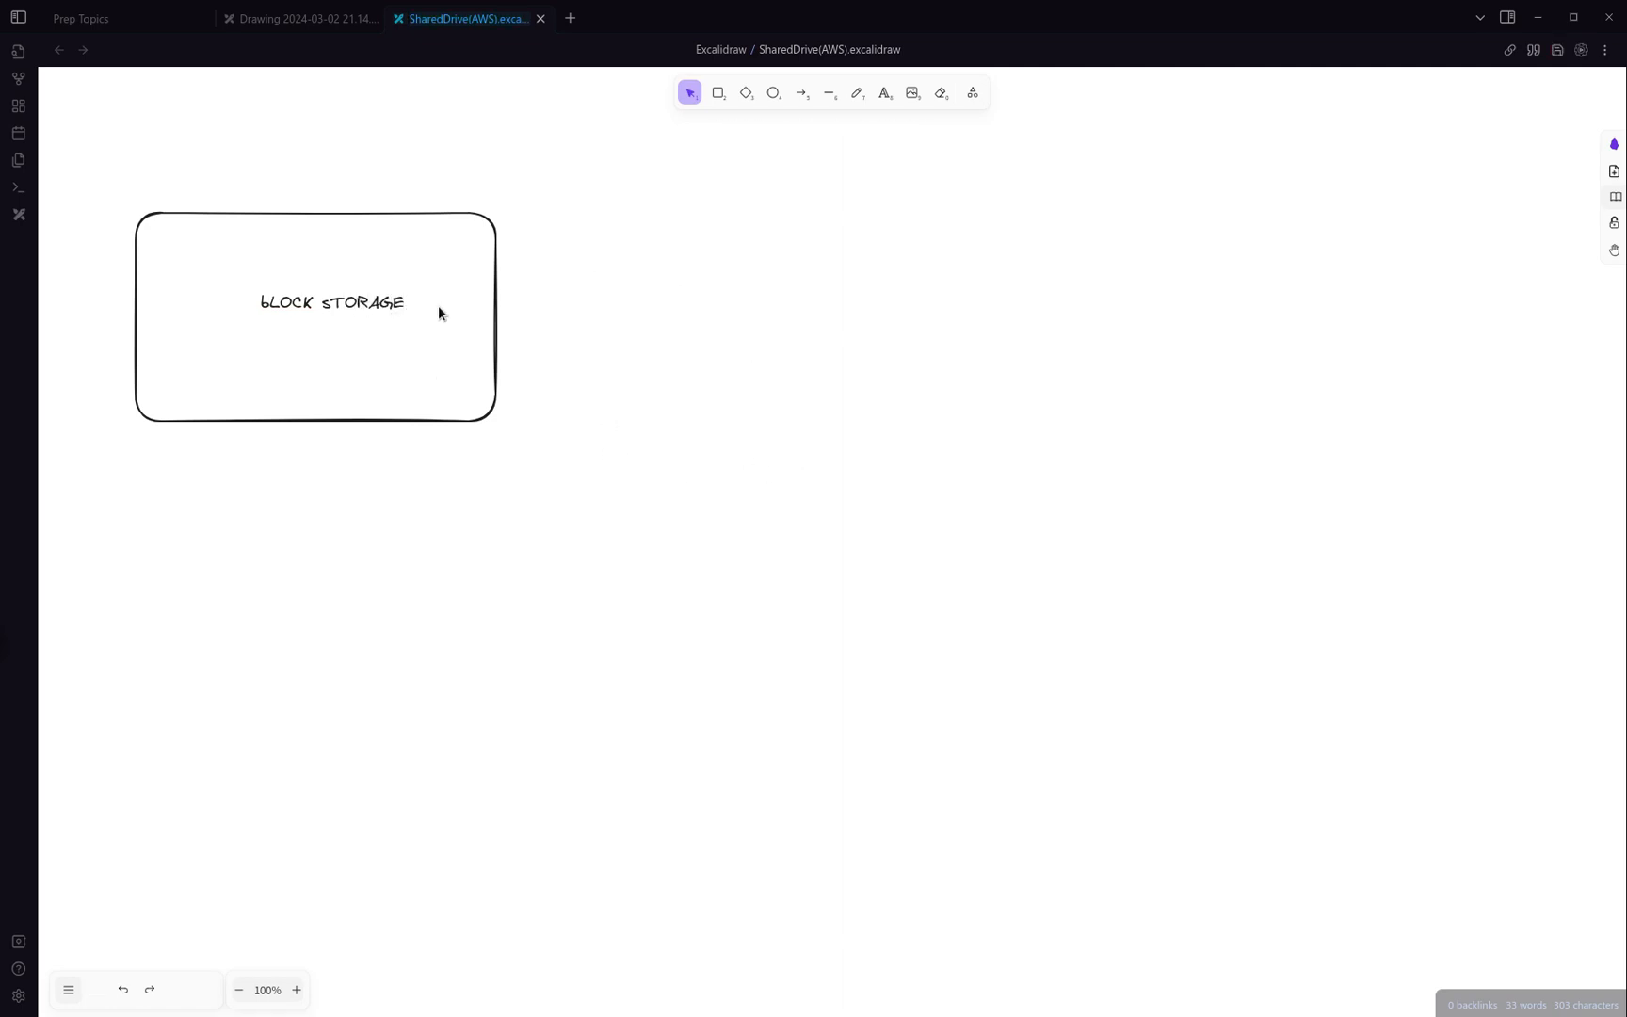
# Draw a second rectangle beside the block storage box and label it "oBJECT sTORAGE" inside
pyautogui.click(717, 92)
pyautogui.moveTo(623, 207)
pyautogui.mouseDown()
pyautogui.moveTo(838, 469)
pyautogui.moveTo(995, 429)
pyautogui.mouseUp()
pyautogui.doubleClick(836, 331)
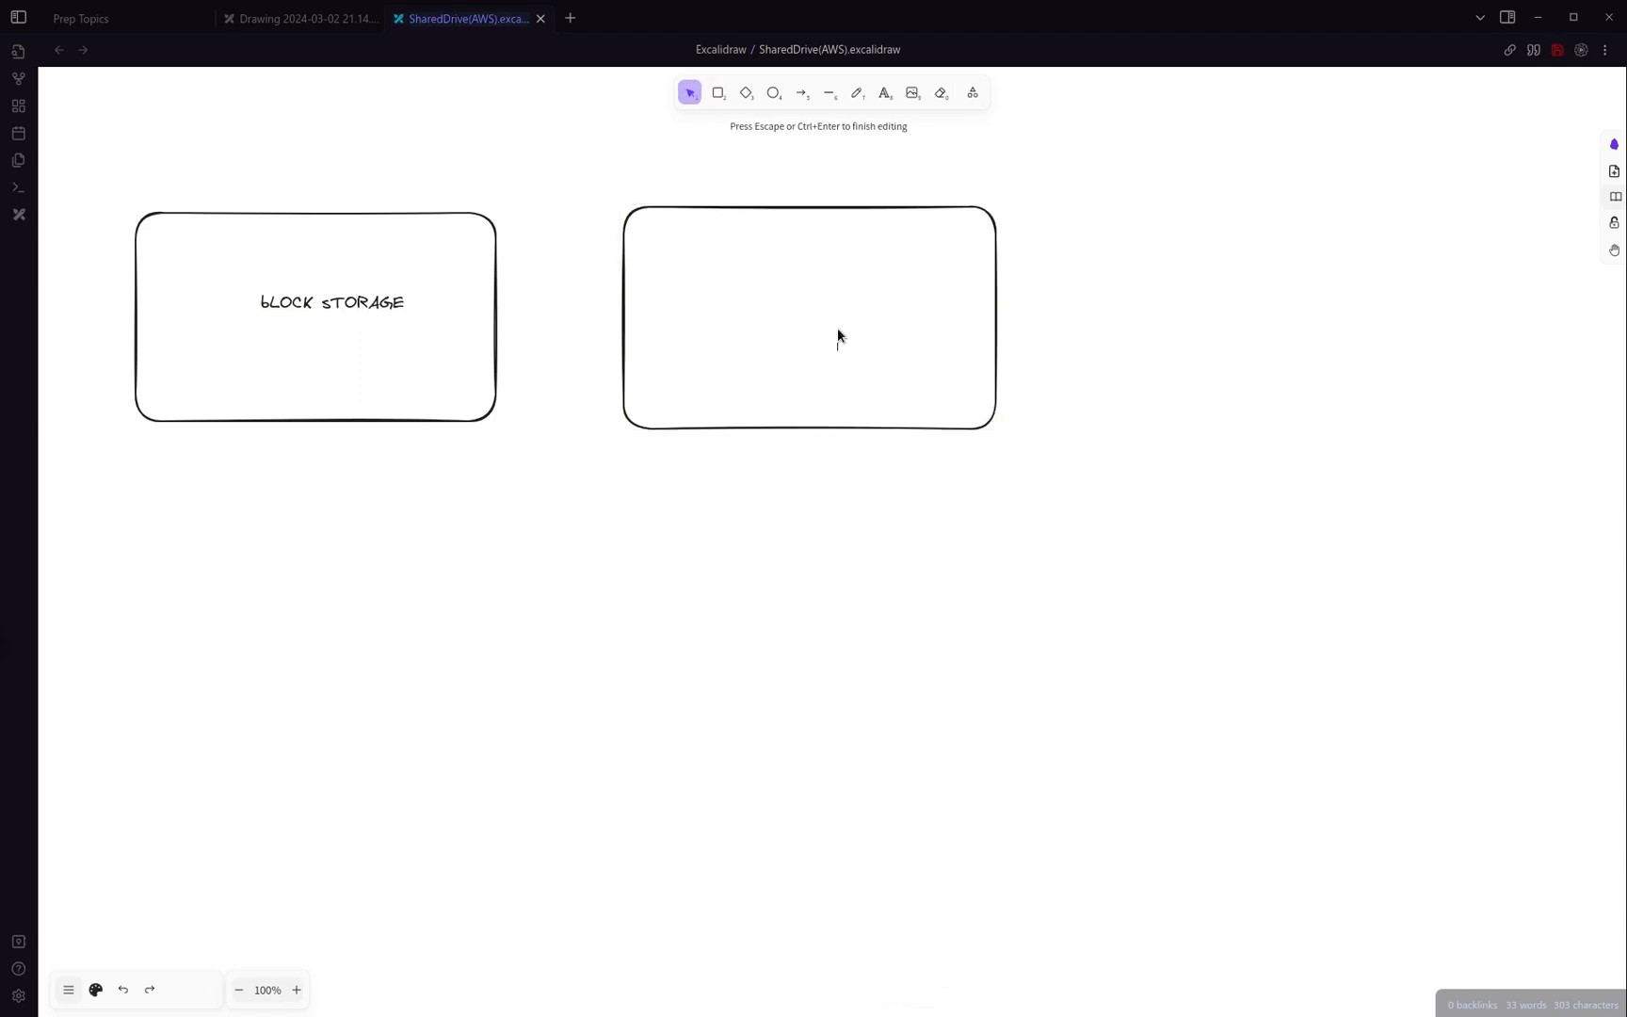
pyautogui.doubleClick(760, 321)
pyautogui.write('oBJECT STORAGE')
pyautogui.click(1195, 436)
# Draw a third rectangle beside the object storage box and label it "FILE sTORAGE" inside
pyautogui.click(717, 95)
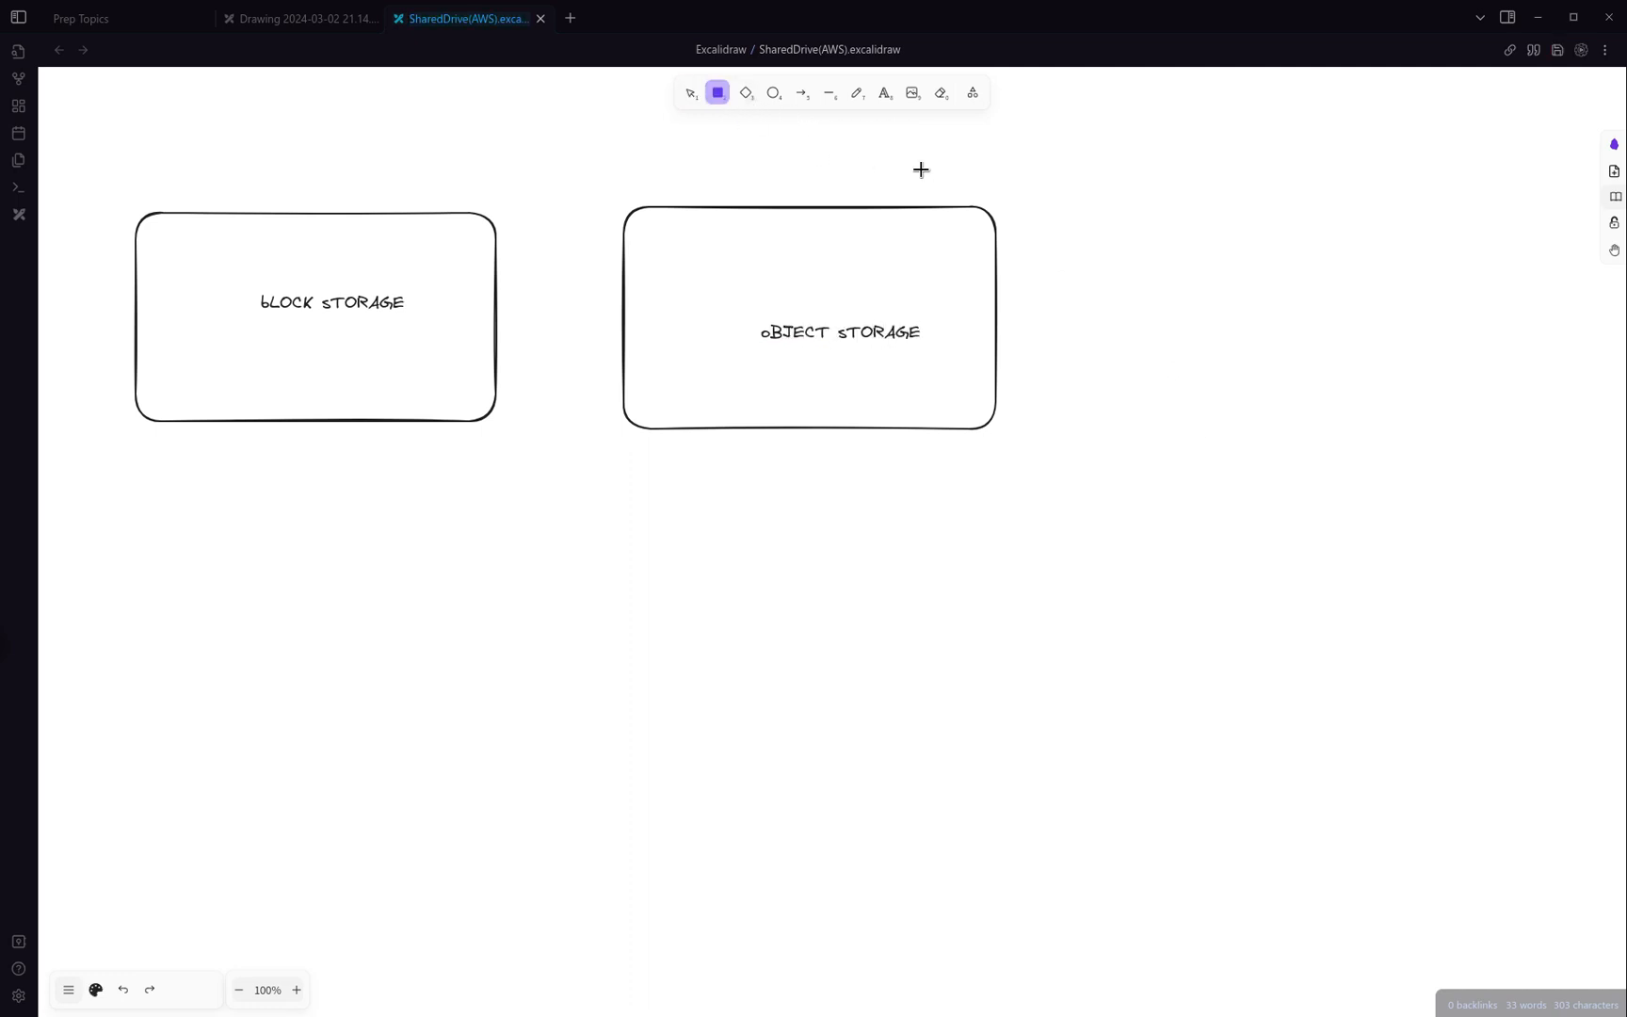
pyautogui.moveTo(1165, 207)
pyautogui.mouseDown()
pyautogui.moveTo(1217, 361)
pyautogui.moveTo(1507, 444)
pyautogui.mouseUp()
pyautogui.doubleClick(1367, 333)
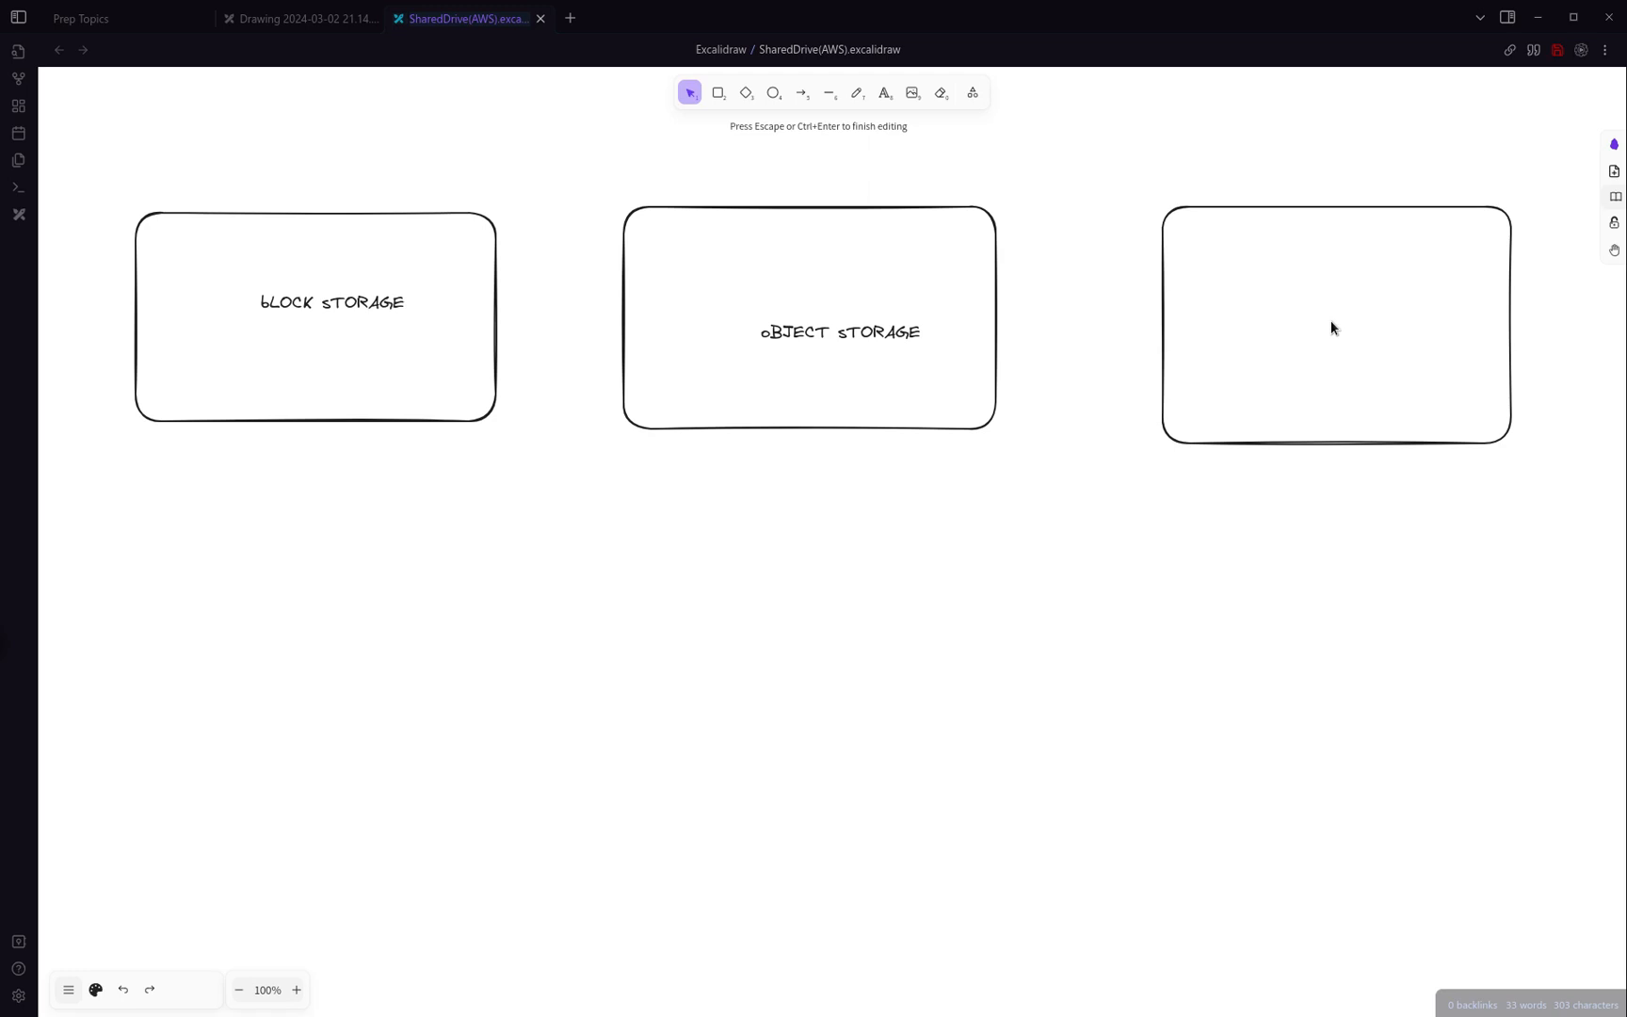
pyautogui.write('FILE ')
pyautogui.write('saT')
pyautogui.press('BackSpace')
pyautogui.press('BackSpace')
pyautogui.write('TORAGE')
pyautogui.click(911, 669)
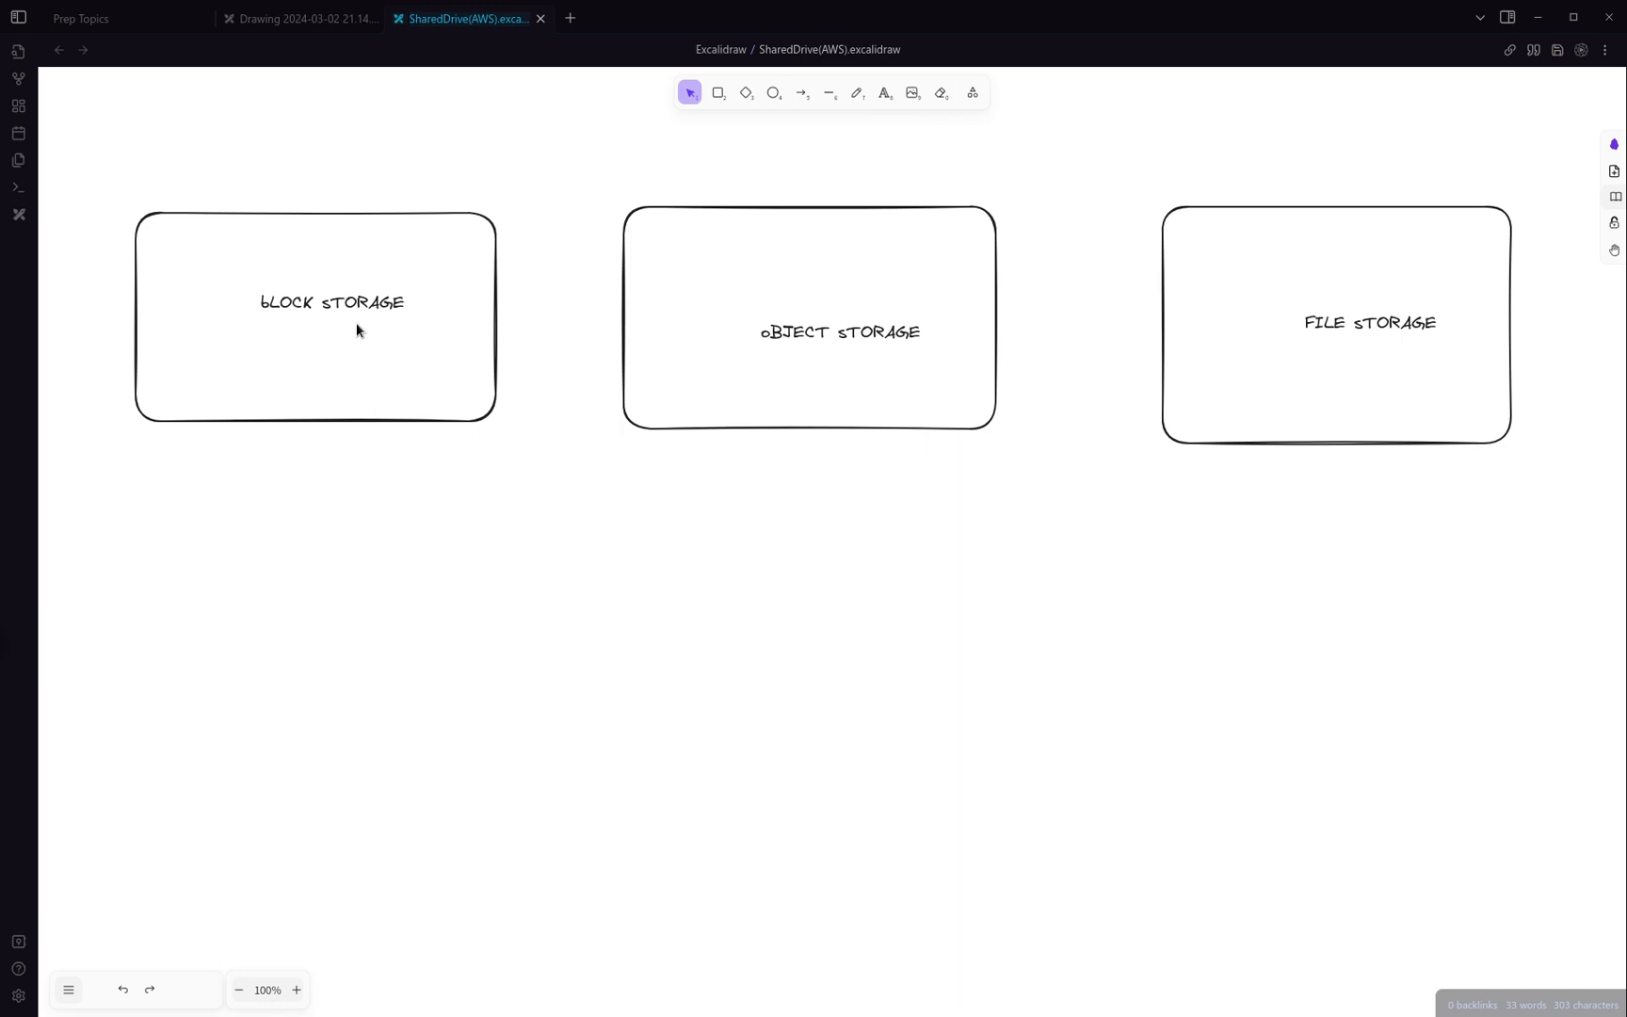
# Draw a downward arrow from the block storage box and an empty rectangle beneath its tip
pyautogui.scroll(-1, 845, 480)
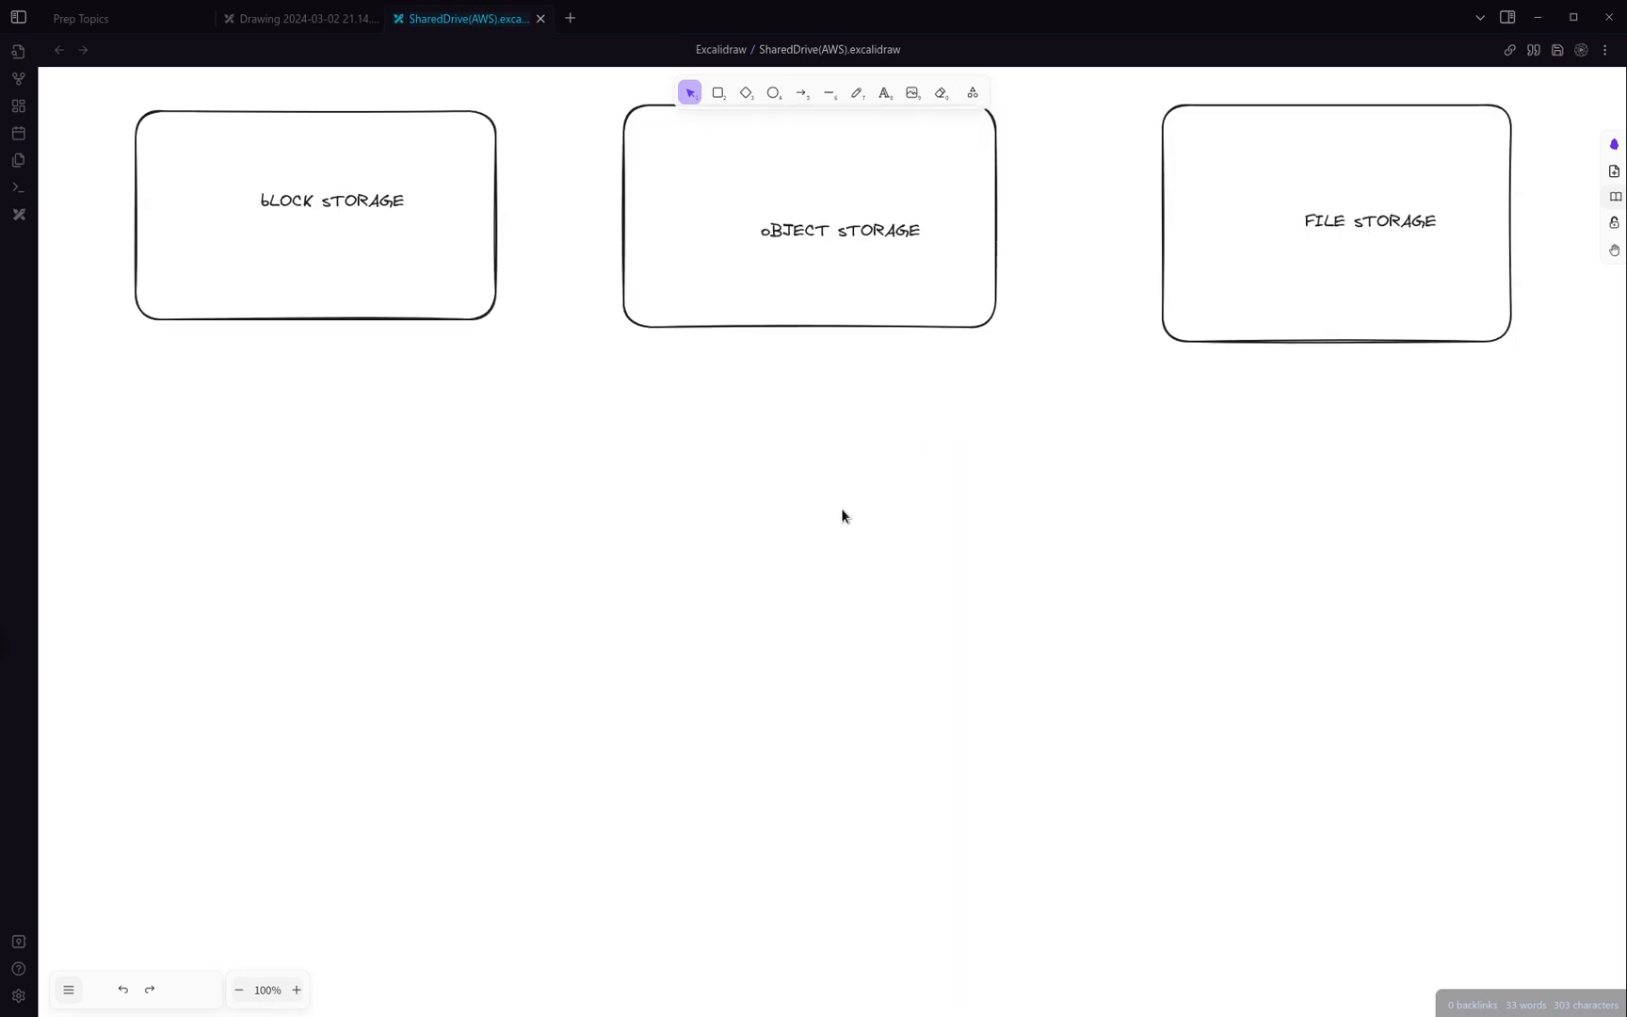
pyautogui.scroll(1, 835, 523)
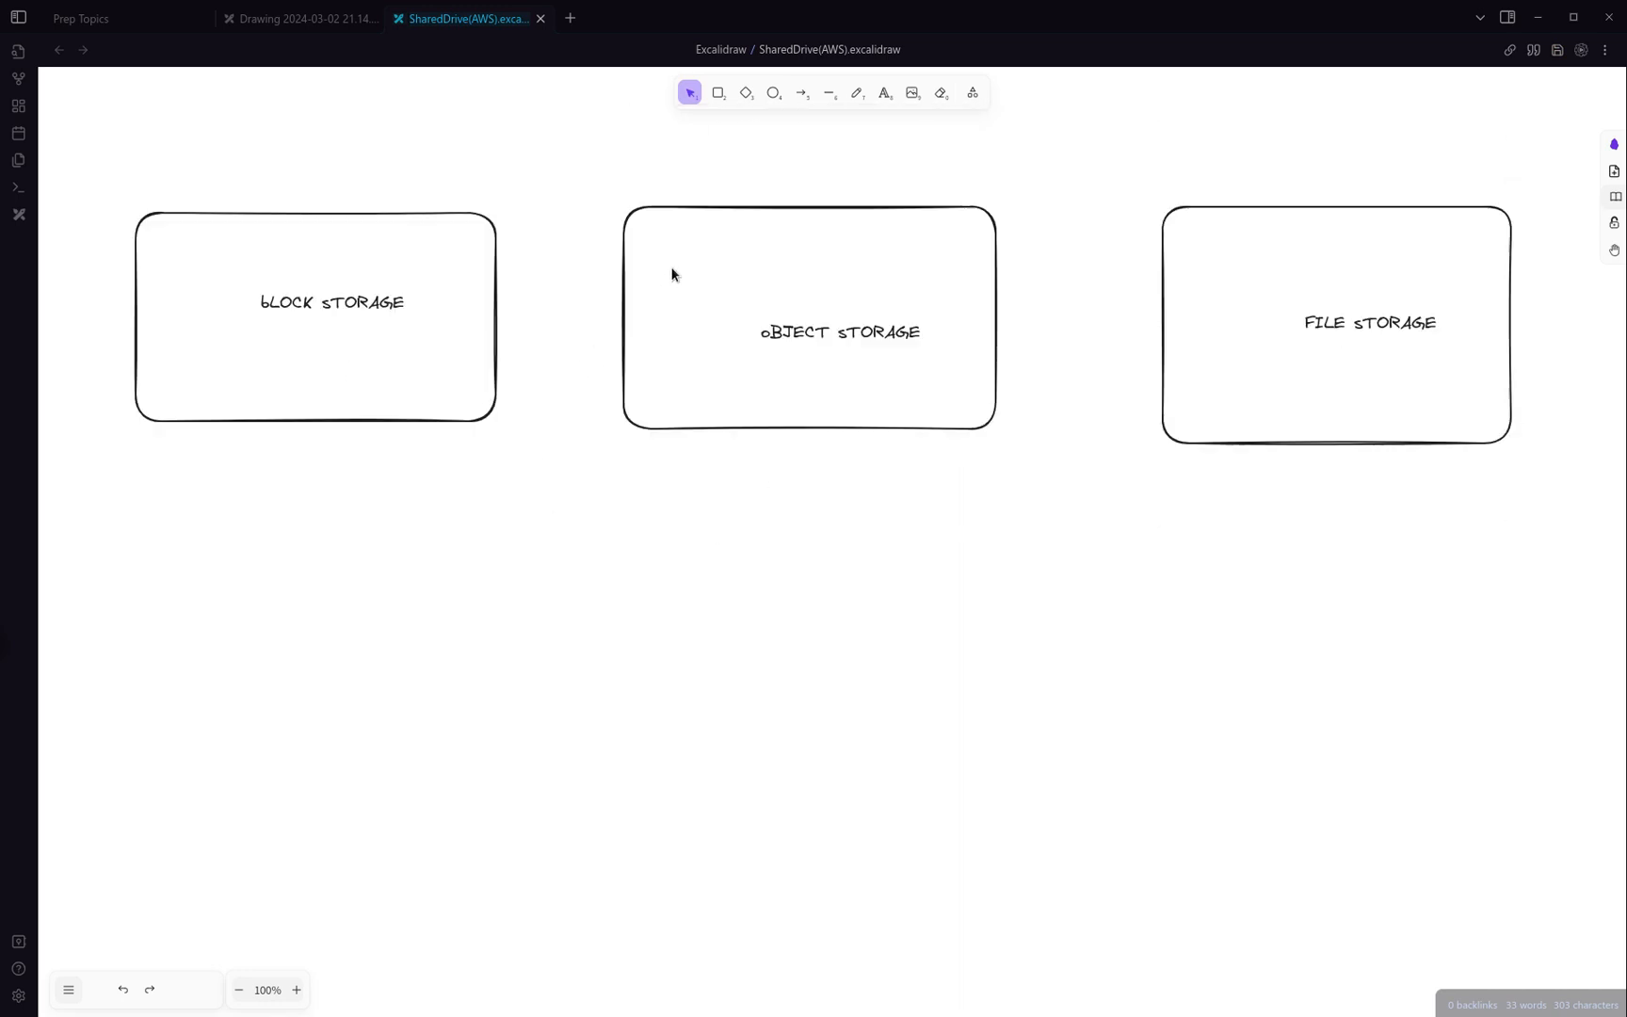
pyautogui.click(802, 92)
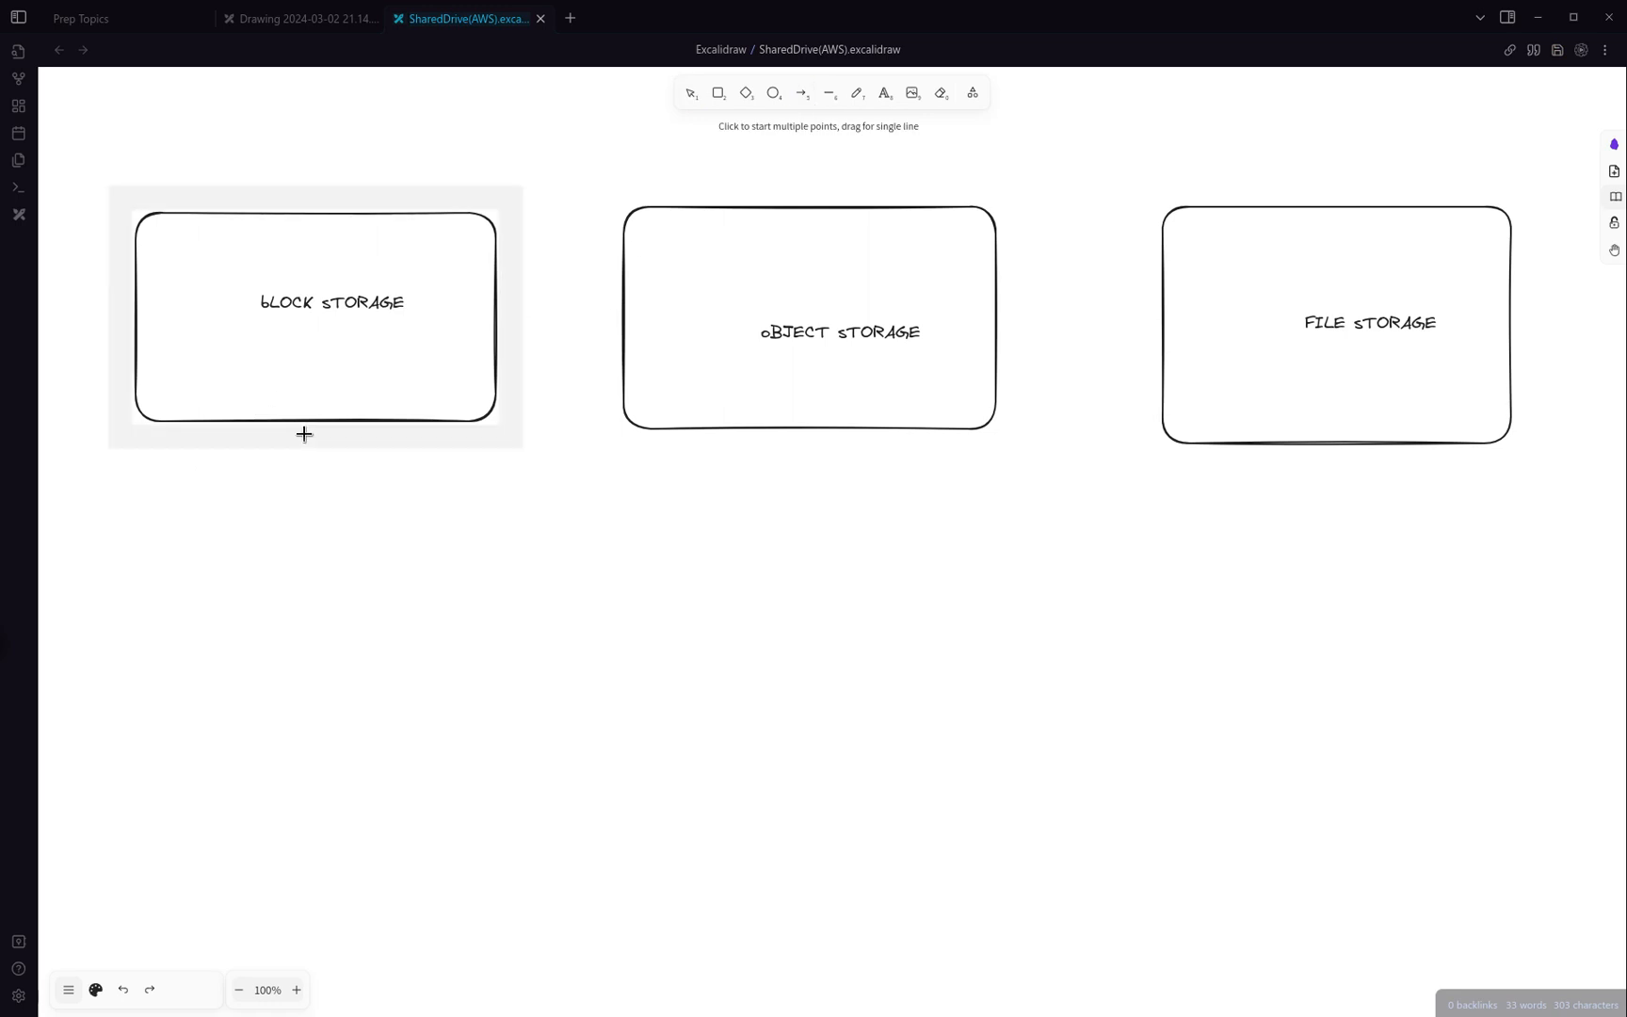
pyautogui.moveTo(297, 423); pyautogui.dragTo(297, 563)
pyautogui.click(587, 624)
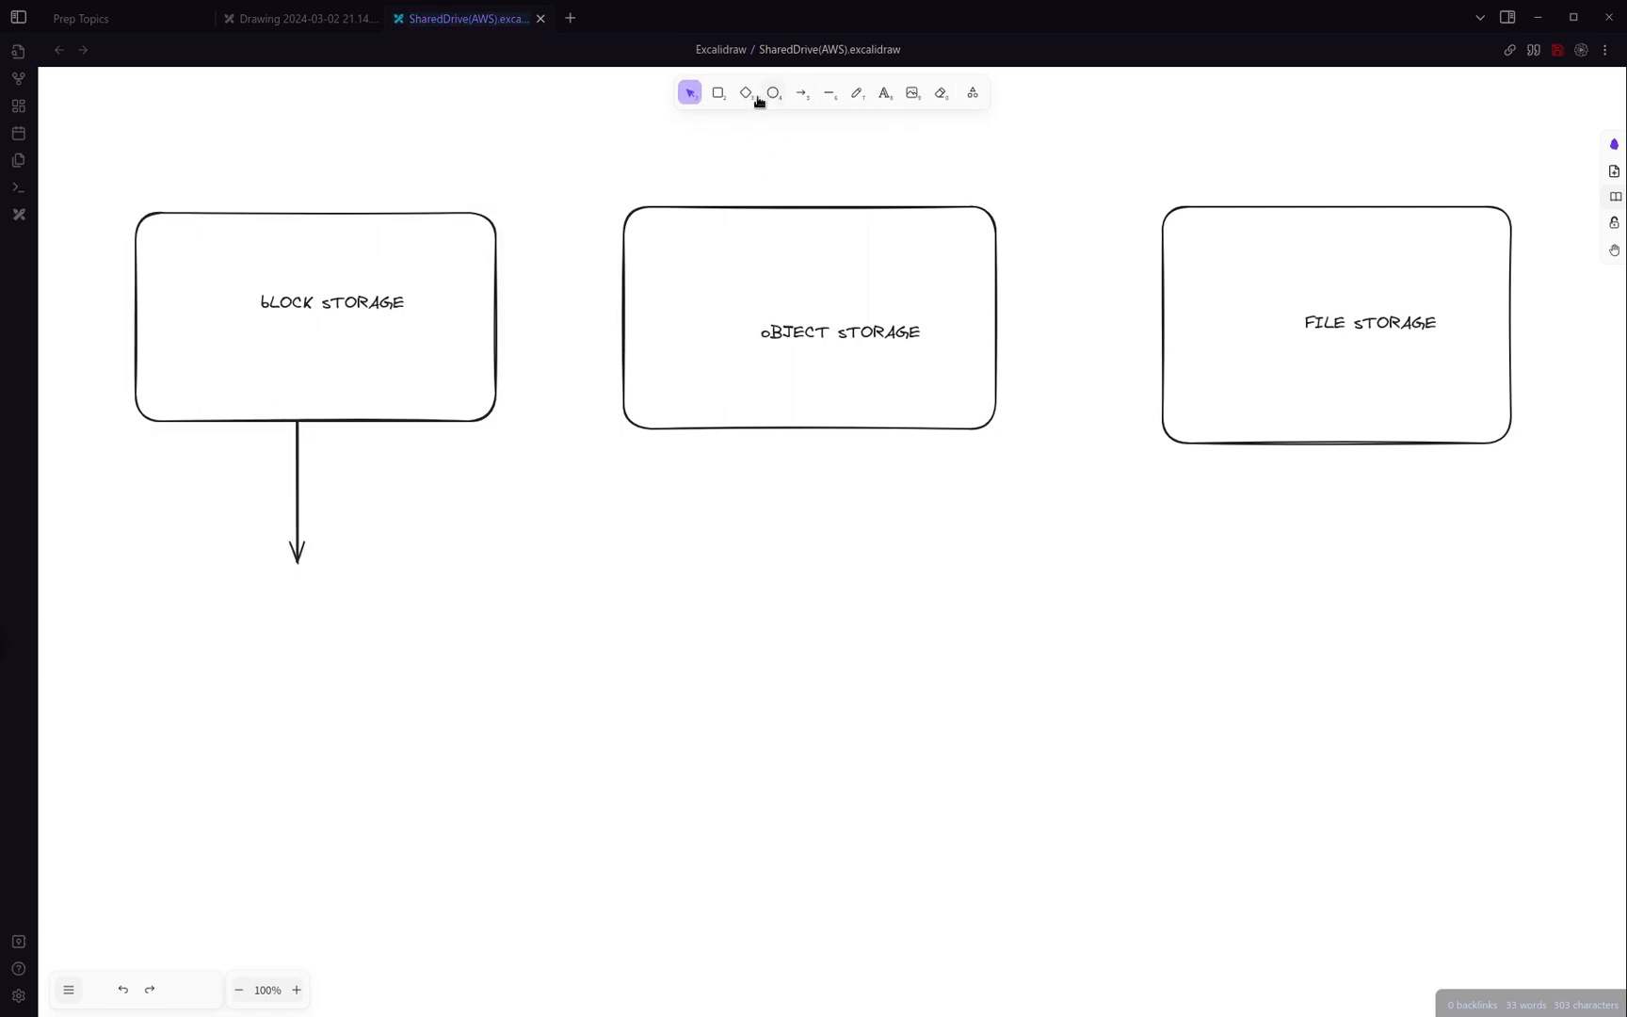
pyautogui.click(719, 93)
pyautogui.moveTo(107, 582); pyautogui.dragTo(496, 833)
pyautogui.click(672, 741)
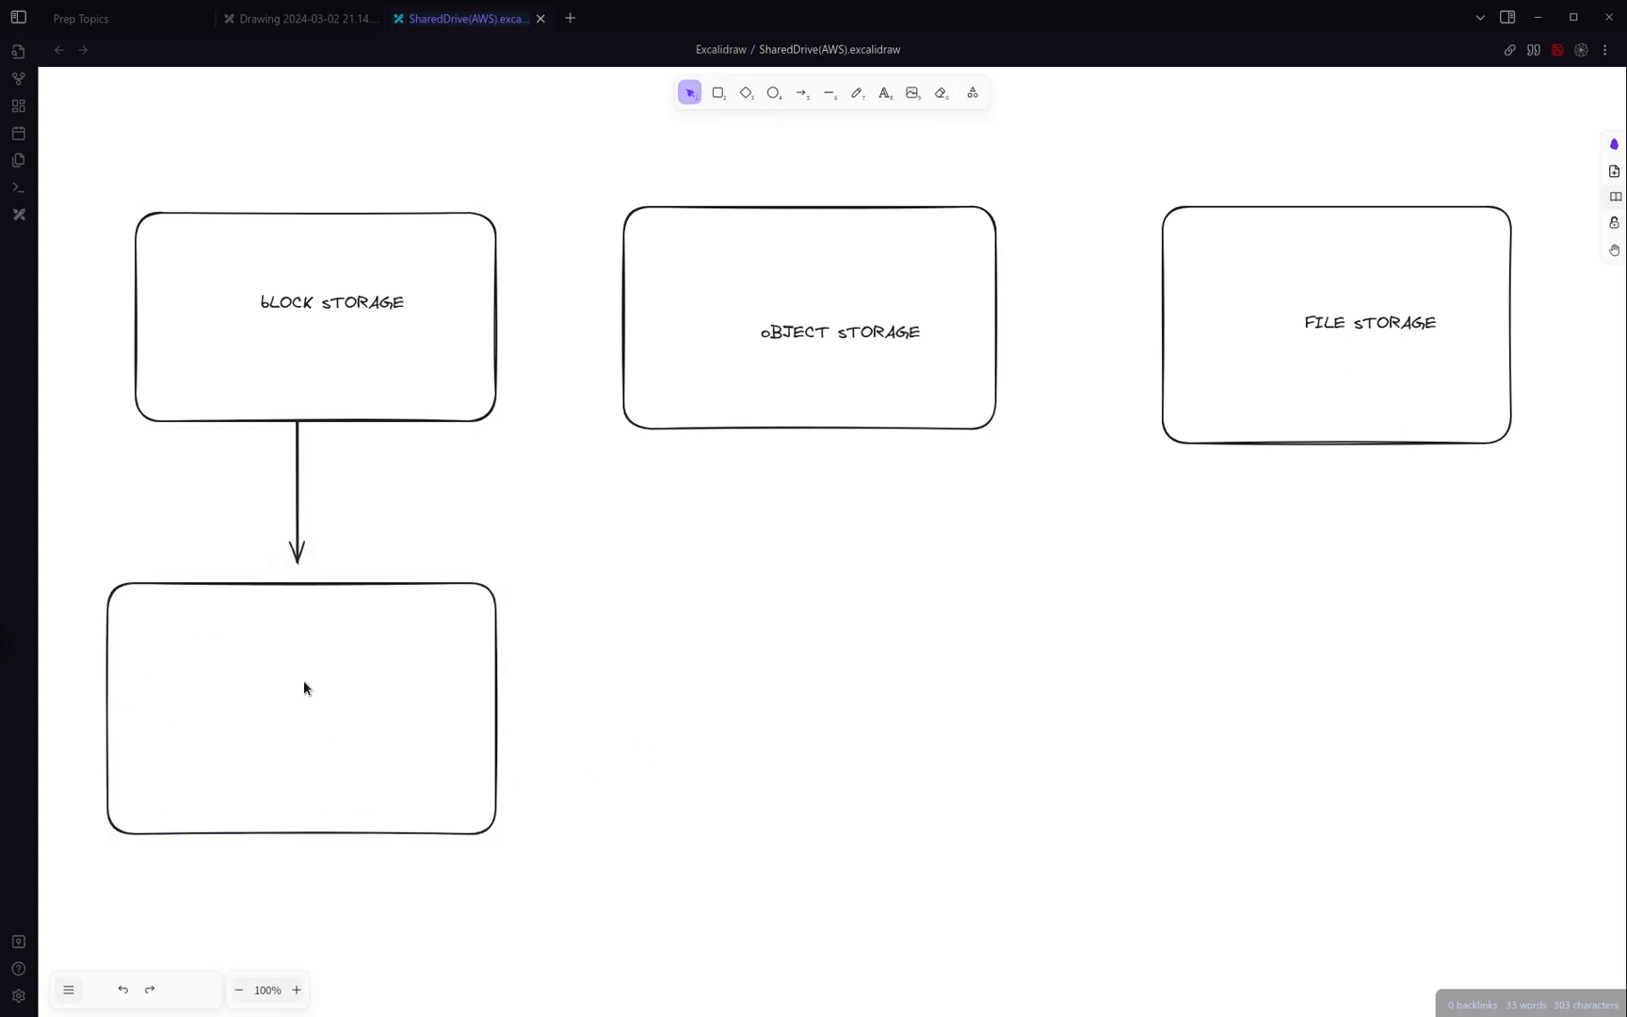
# Divide the rectangle under block storage into a grid with four vertical and four horizontal freehand lines
pyautogui.click(856, 94)
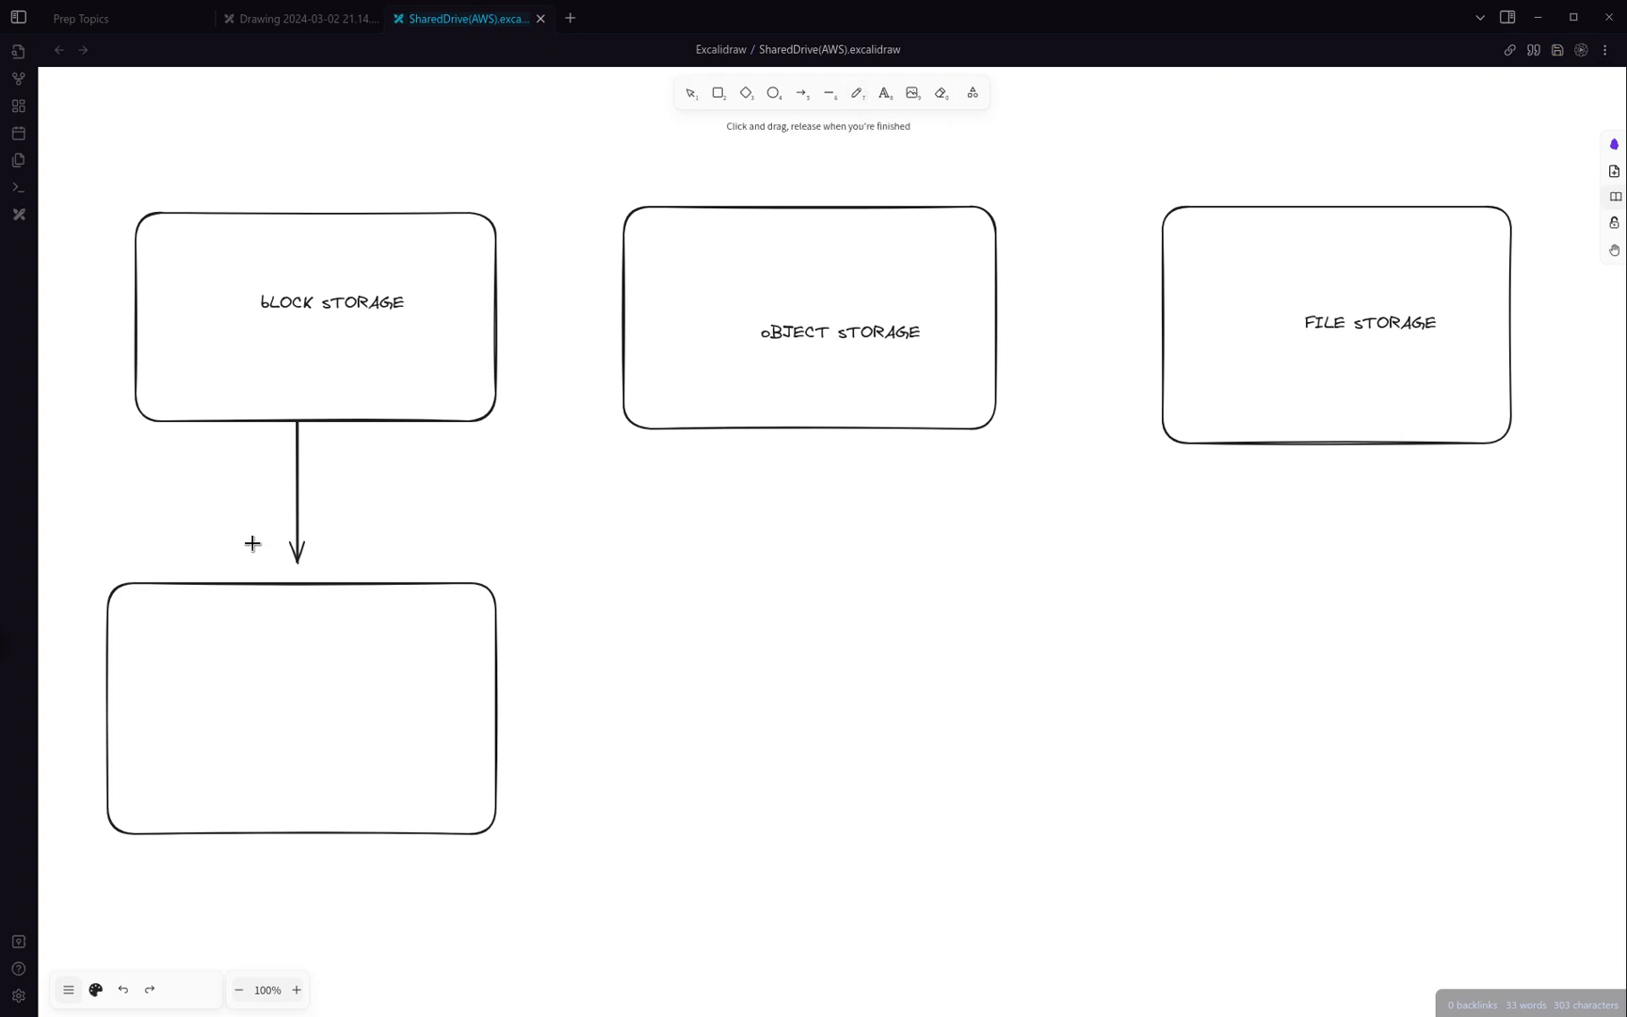
pyautogui.moveTo(185, 585); pyautogui.dragTo(188, 834)
pyautogui.moveTo(280, 579); pyautogui.dragTo(299, 819)
pyautogui.moveTo(359, 587); pyautogui.dragTo(390, 825)
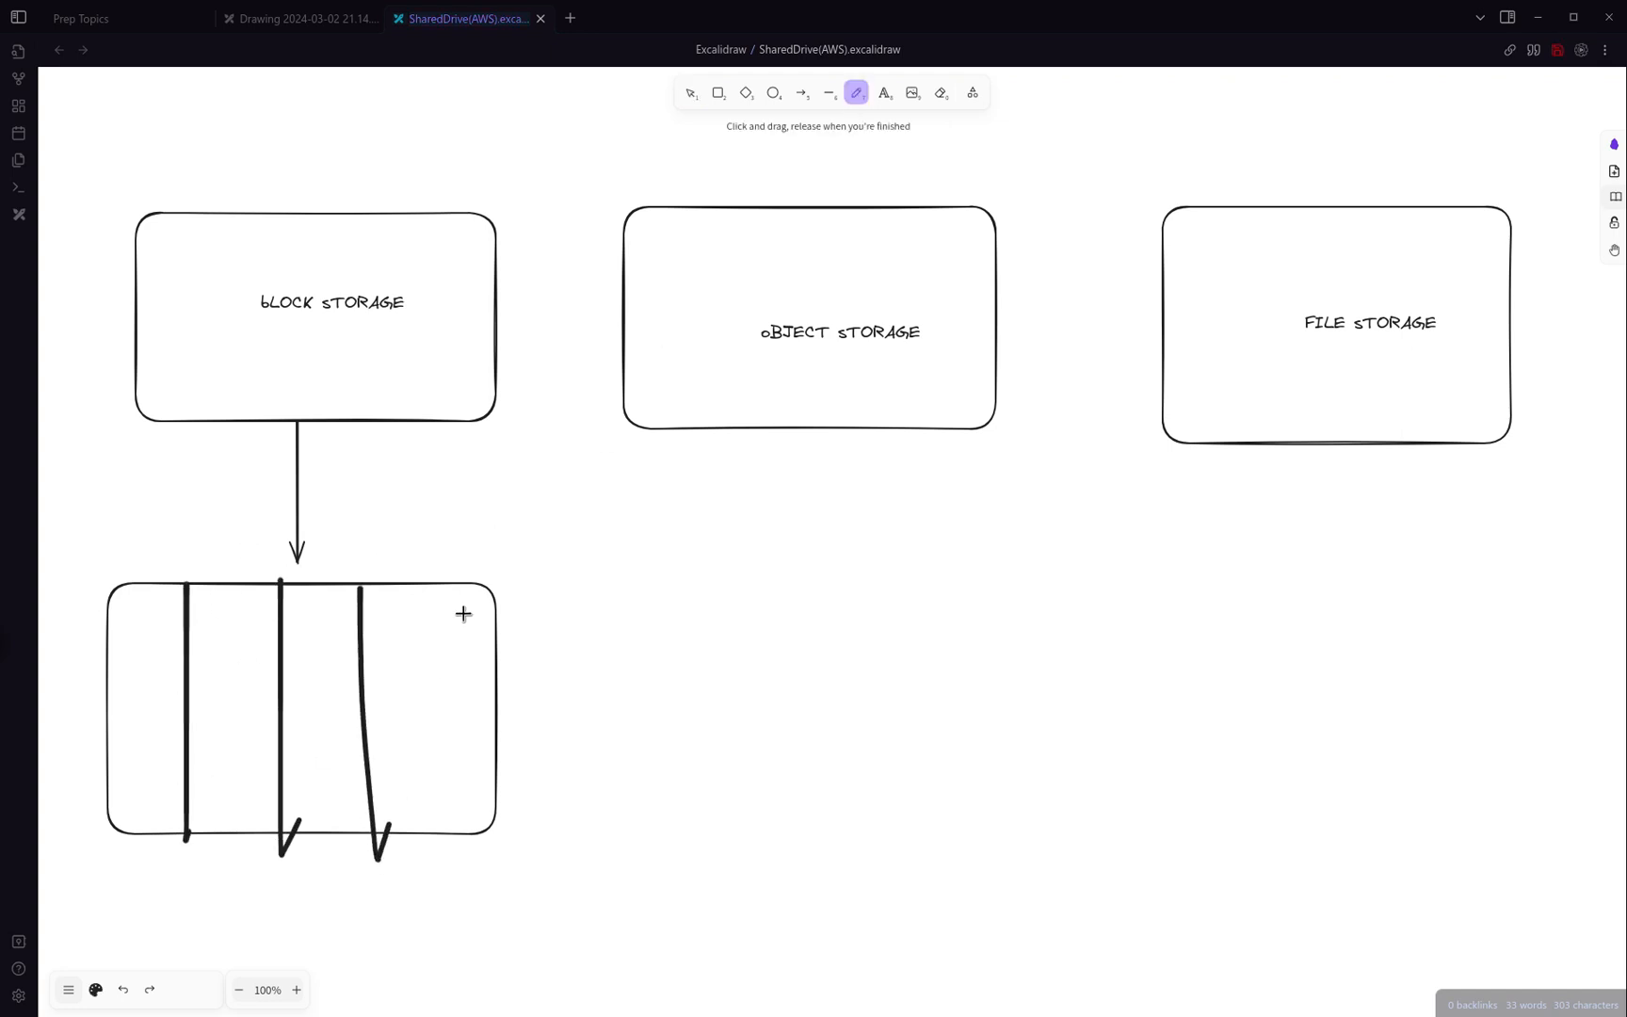
pyautogui.moveTo(463, 588); pyautogui.dragTo(464, 776)
pyautogui.moveTo(472, 887); pyautogui.dragTo(472, 885)
pyautogui.moveTo(90, 643); pyautogui.dragTo(556, 684)
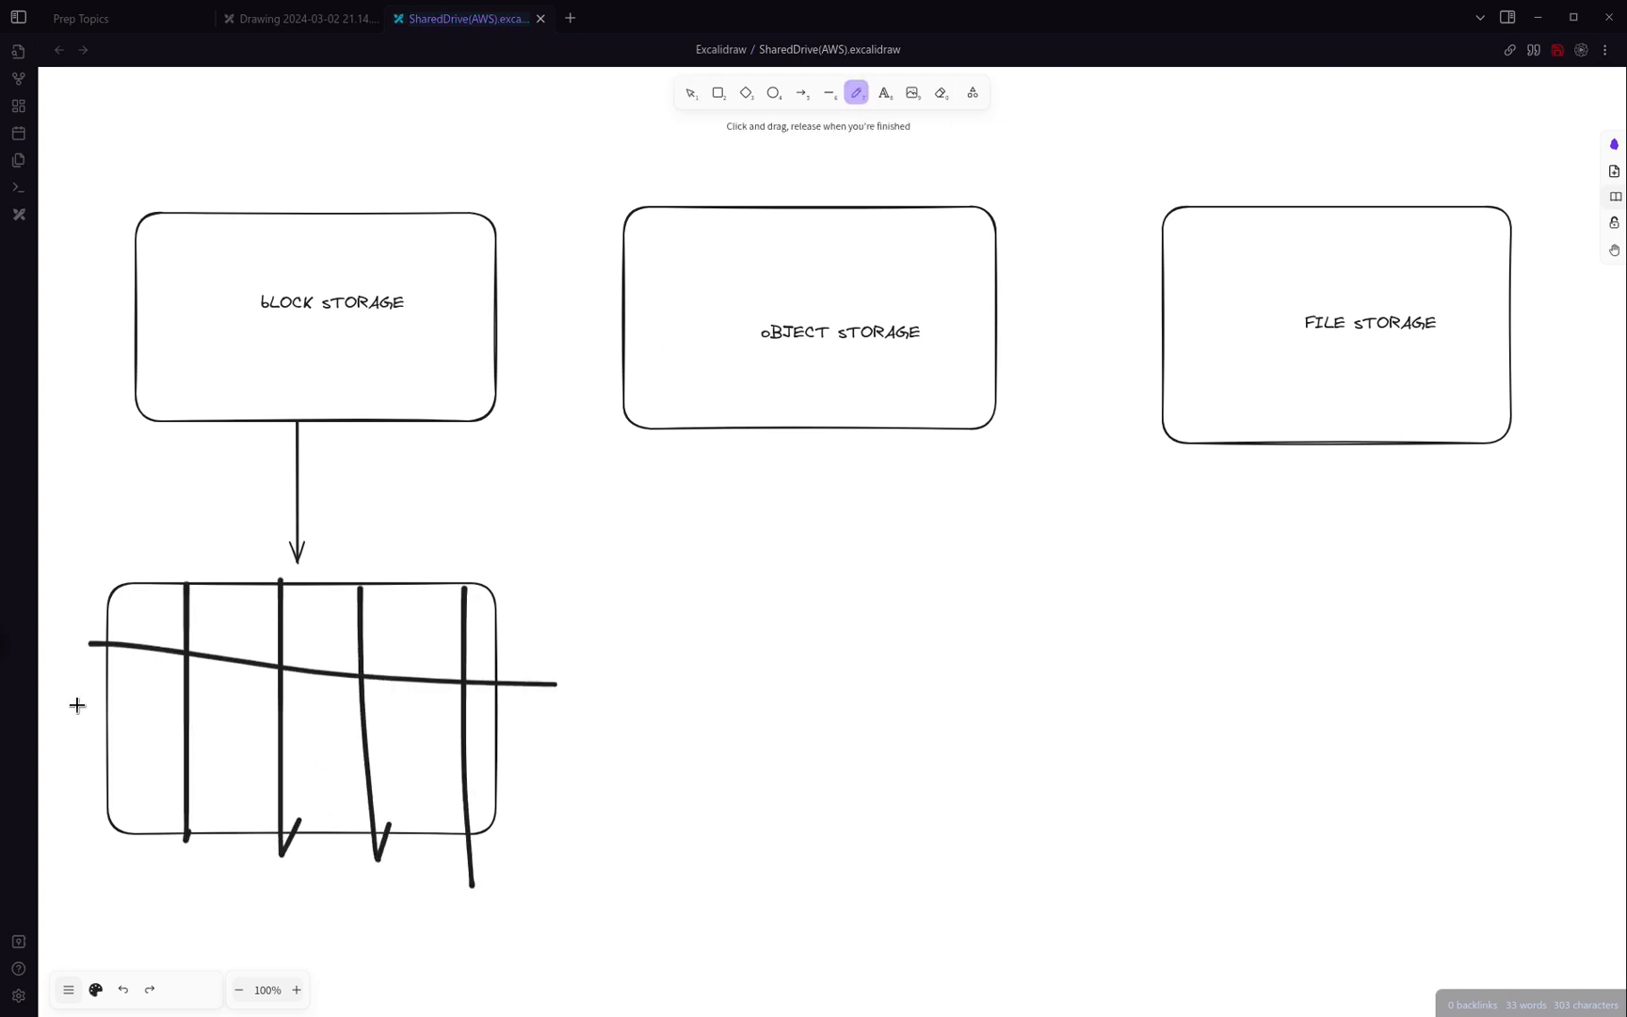
pyautogui.moveTo(76, 705); pyautogui.dragTo(458, 746)
pyautogui.moveTo(123, 771); pyautogui.dragTo(461, 805)
pyautogui.moveTo(147, 608); pyautogui.dragTo(480, 616)
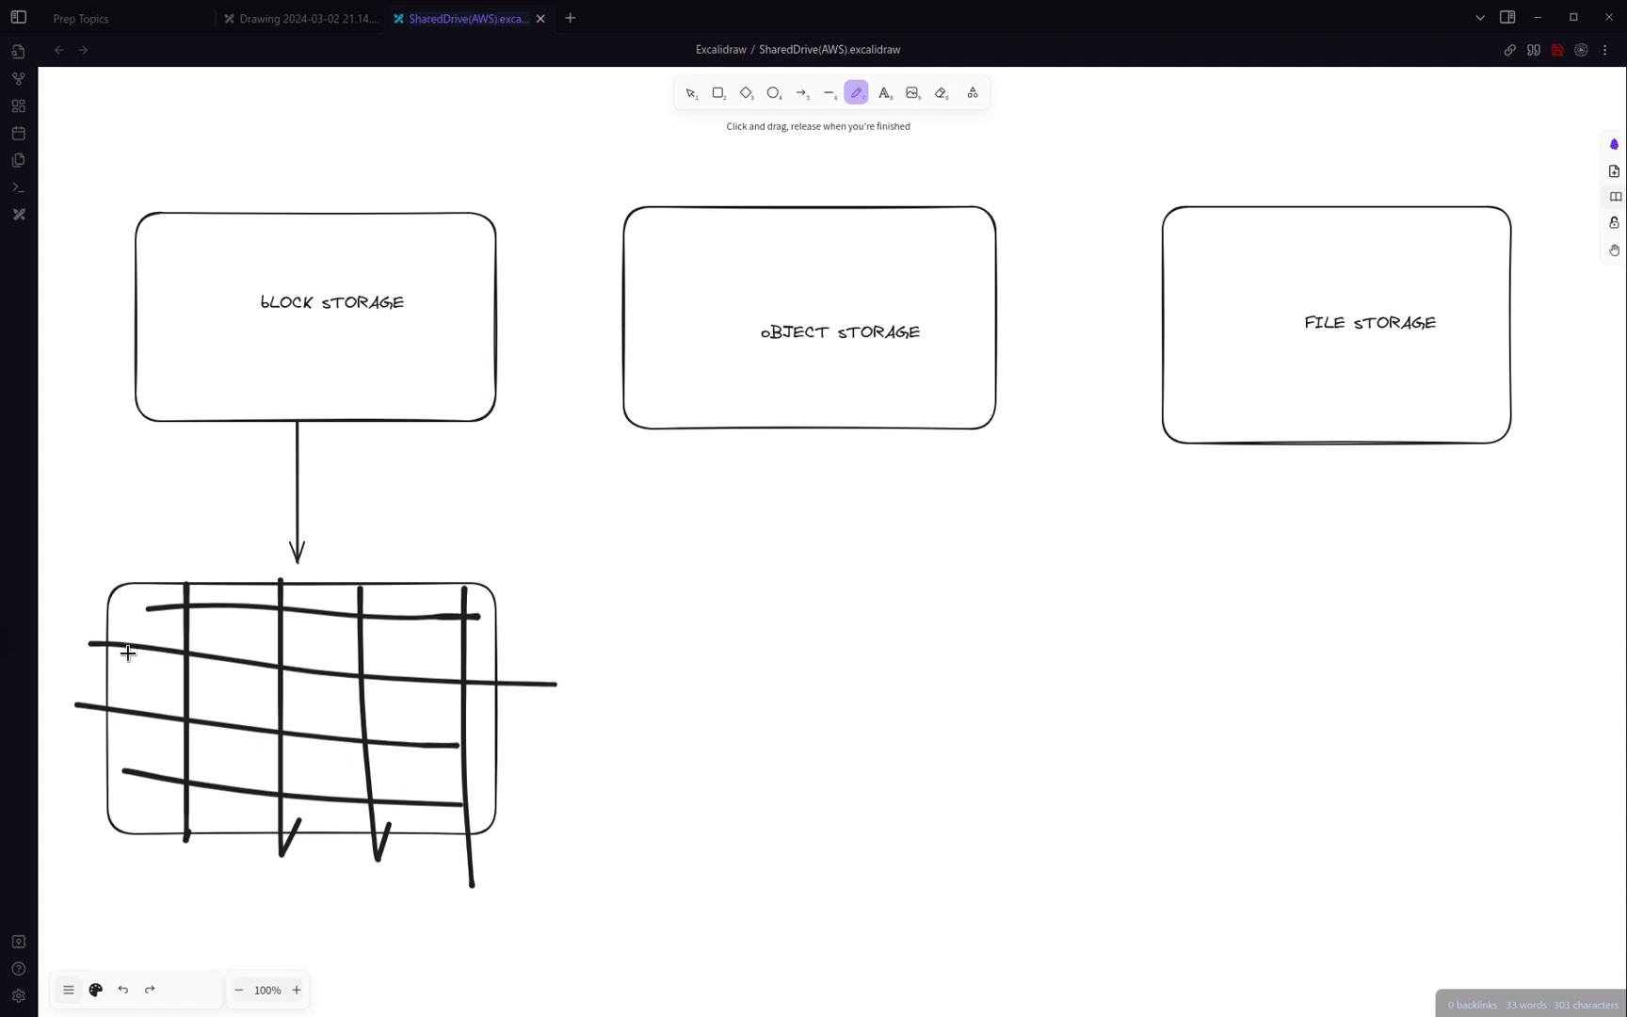
# Handwrite single digits, including 1, 7 and 2, in five scattered cells of the grid
pyautogui.moveTo(128, 599); pyautogui.dragTo(134, 636)
pyautogui.moveTo(420, 755)
pyautogui.mouseDown()
pyautogui.moveTo(441, 779)
pyautogui.moveTo(429, 796)
pyautogui.mouseUp()
pyautogui.moveTo(196, 799); pyautogui.dragTo(220, 832)
pyautogui.moveTo(241, 675); pyautogui.dragTo(250, 715)
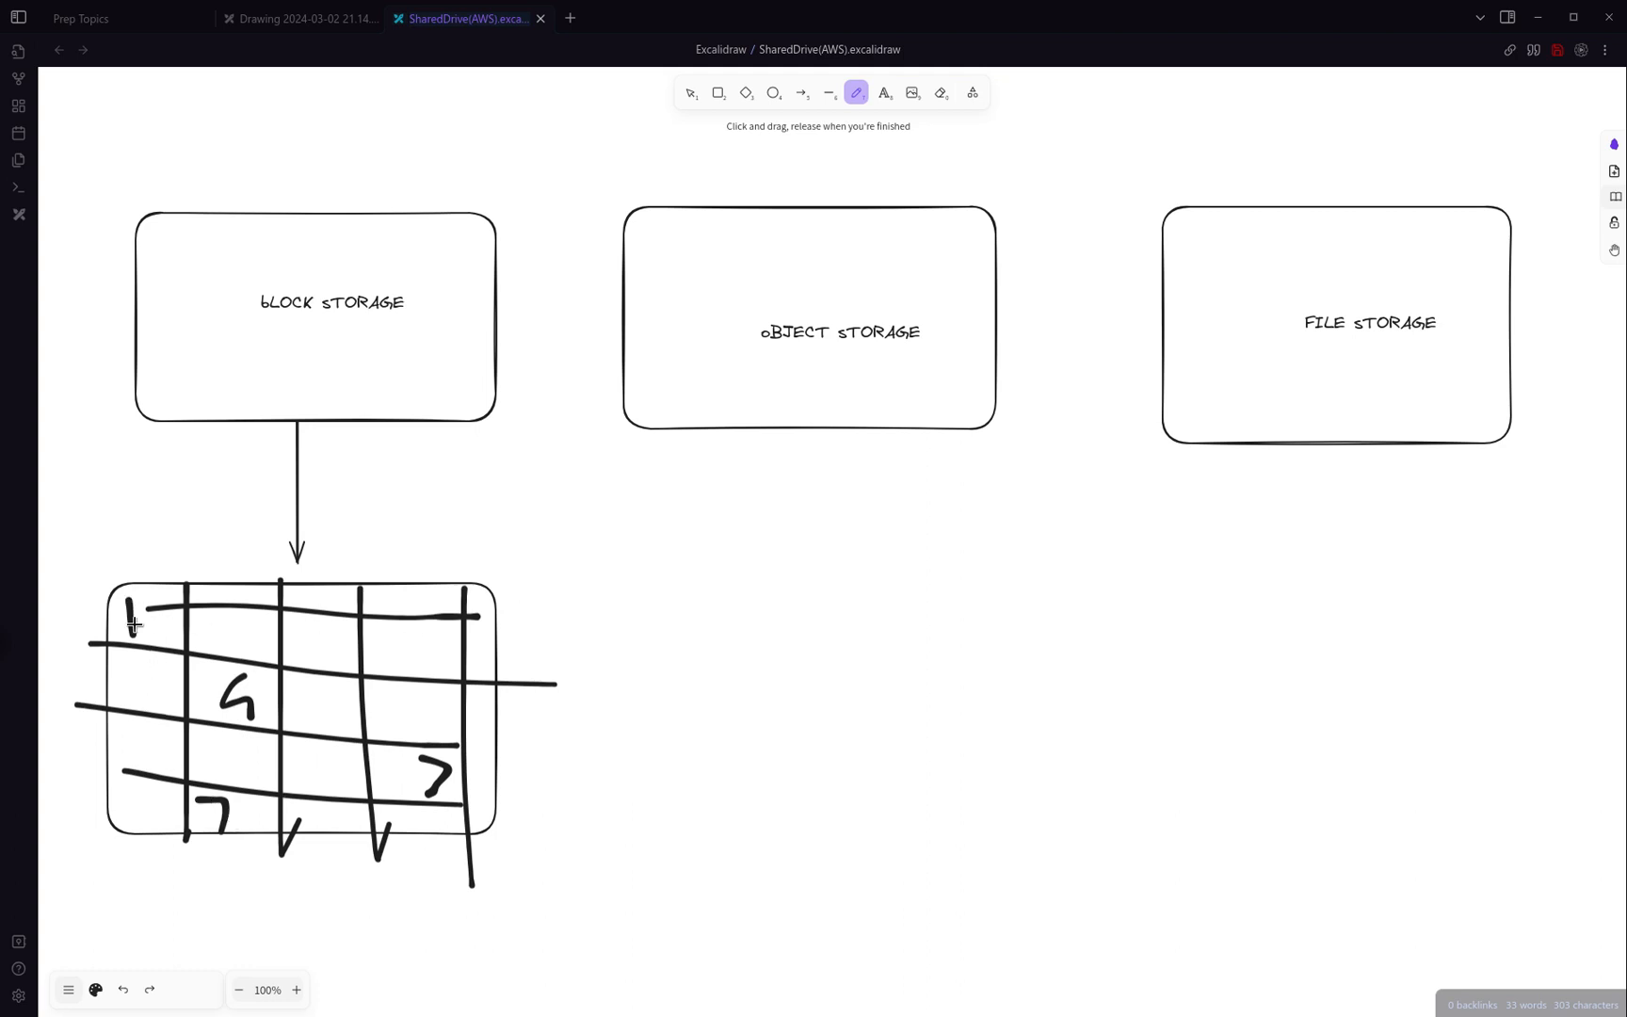
pyautogui.moveTo(318, 754); pyautogui.dragTo(360, 780)
# Handwrite the complexity notation O(1) in large strokes beside the grid
pyautogui.moveTo(584, 566); pyautogui.dragTo(627, 629)
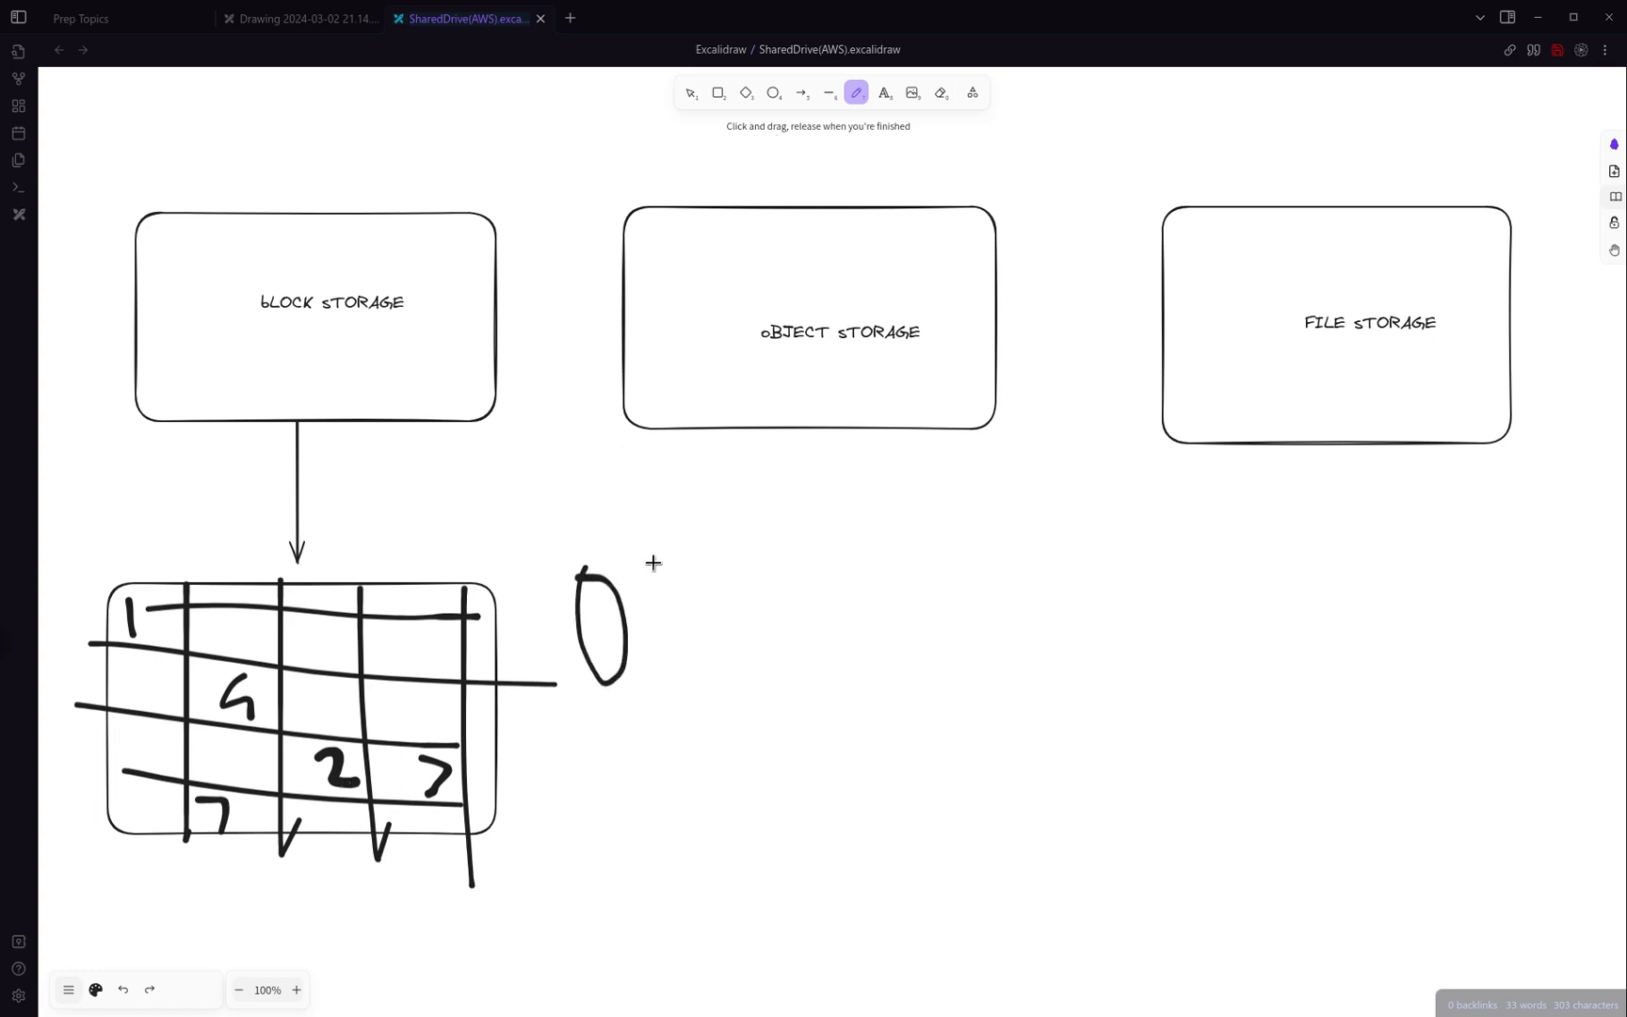
pyautogui.moveTo(688, 546); pyautogui.dragTo(649, 749)
pyautogui.moveTo(698, 651); pyautogui.dragTo(707, 701)
pyautogui.moveTo(712, 546); pyautogui.dragTo(742, 858)
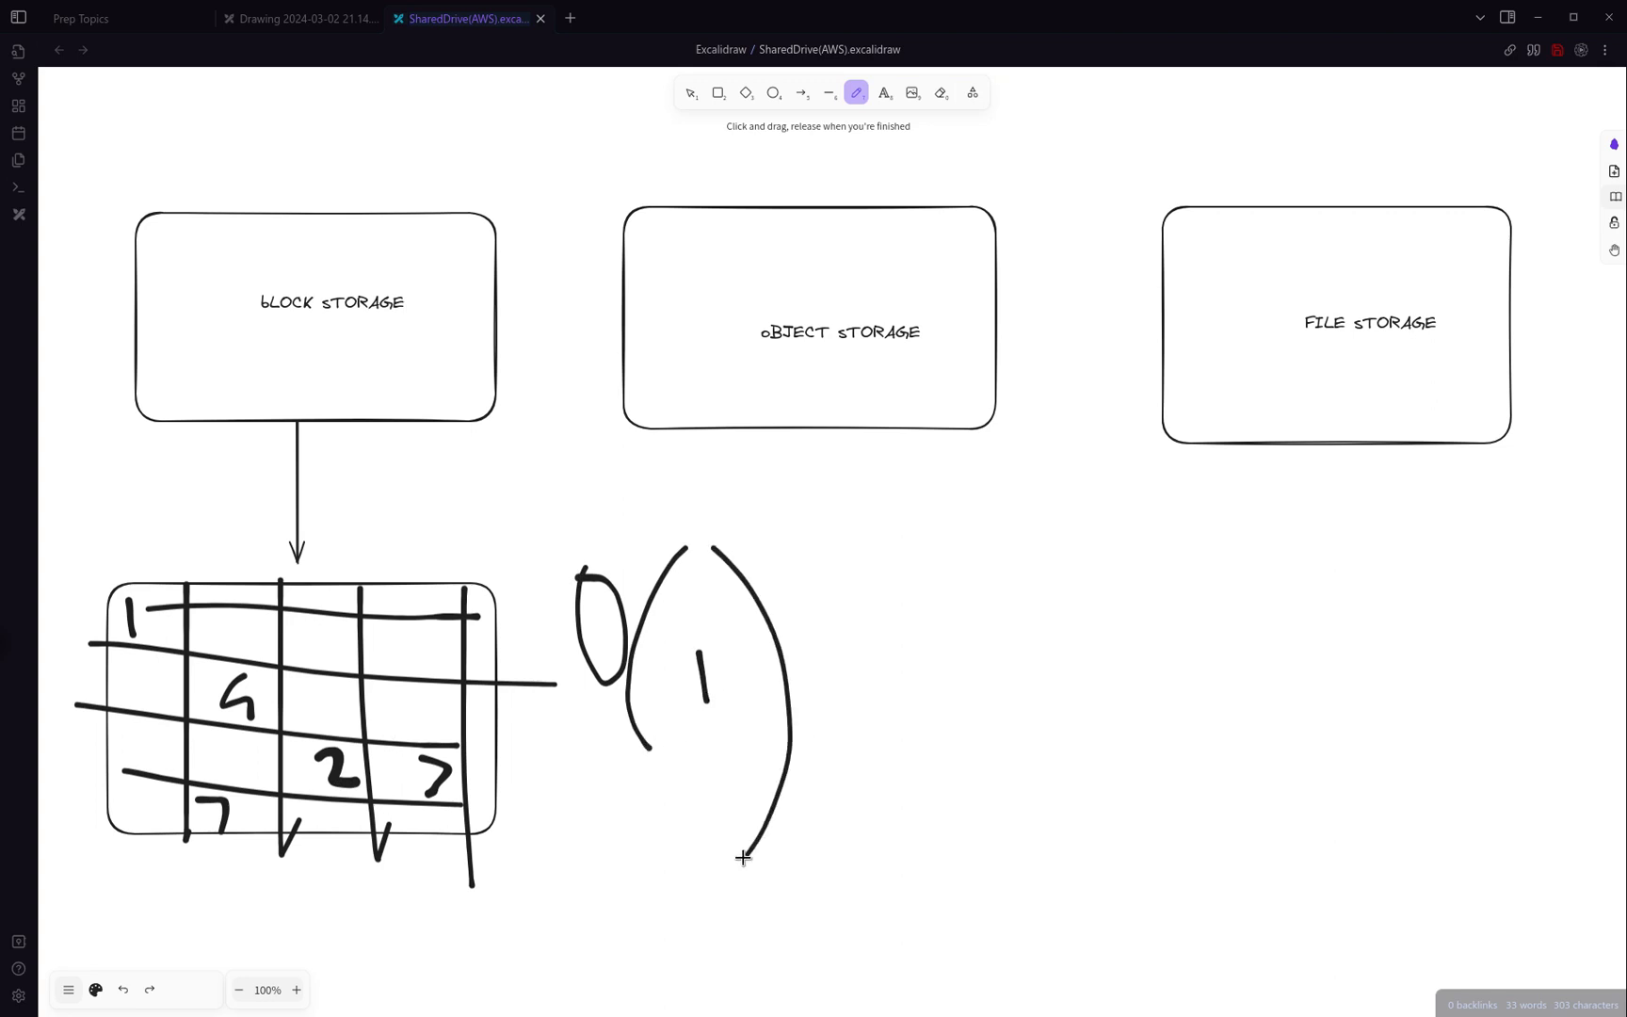
# Draw two freehand tick marks beside the O(1) notation and one on the object storage box
pyautogui.moveTo(812, 739); pyautogui.dragTo(871, 722)
pyautogui.moveTo(779, 763); pyautogui.dragTo(856, 739)
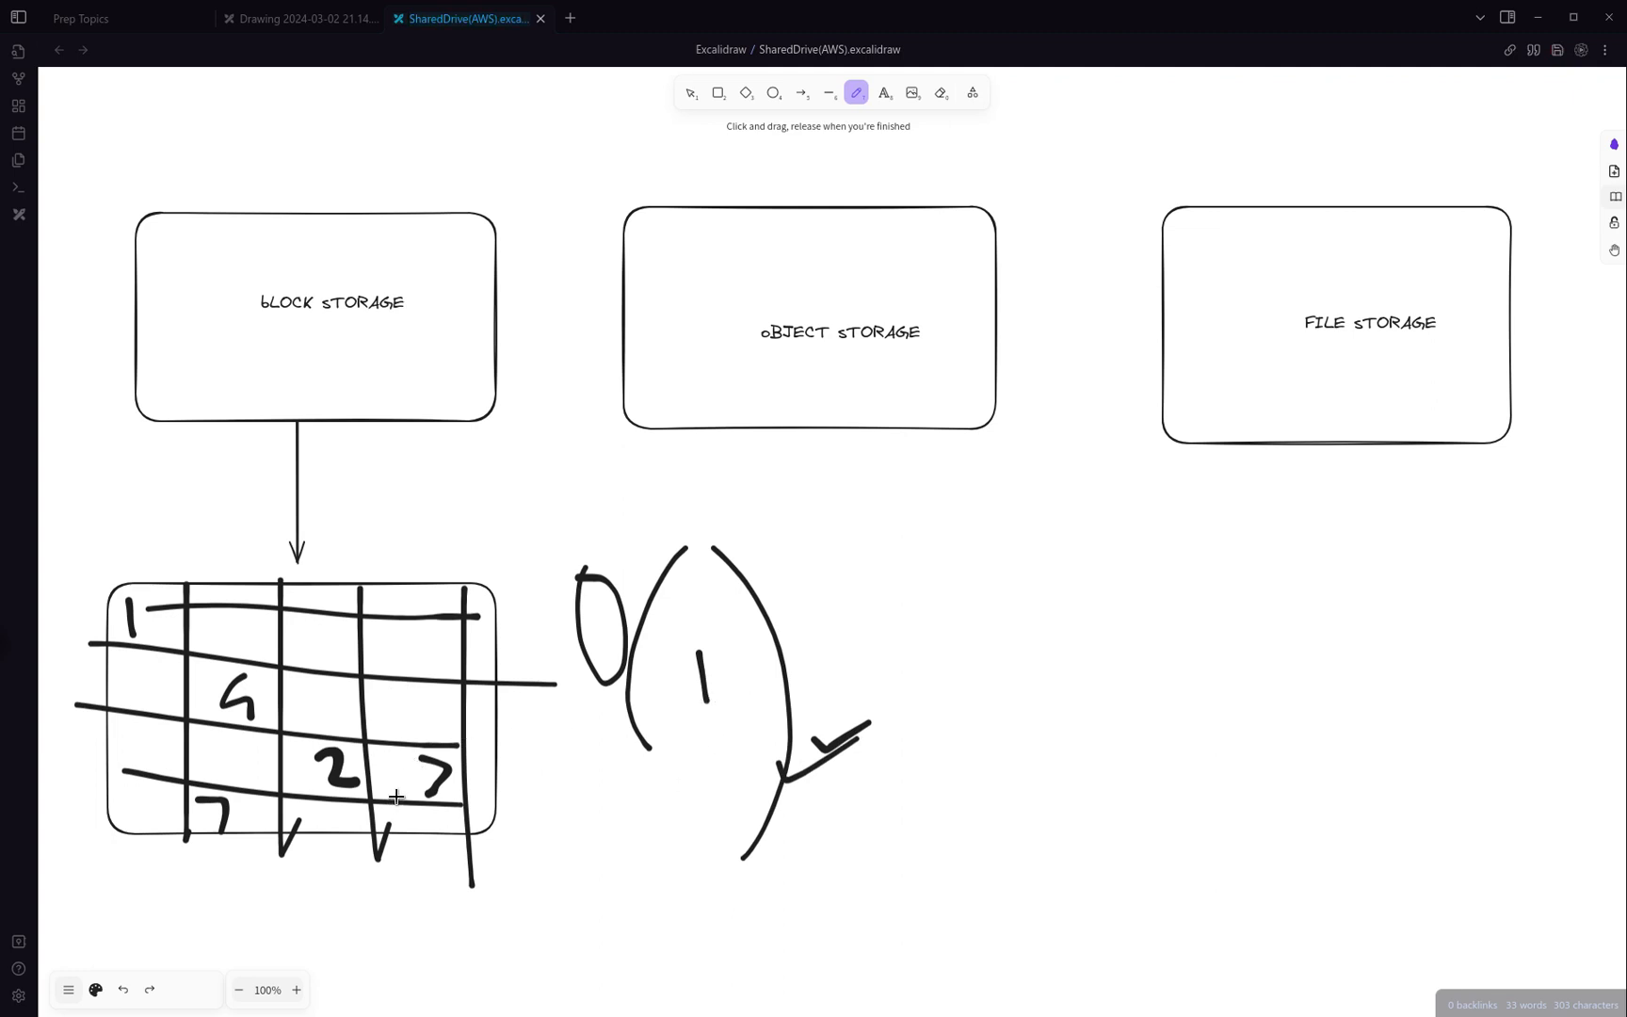
pyautogui.moveTo(899, 340); pyautogui.dragTo(1012, 320)
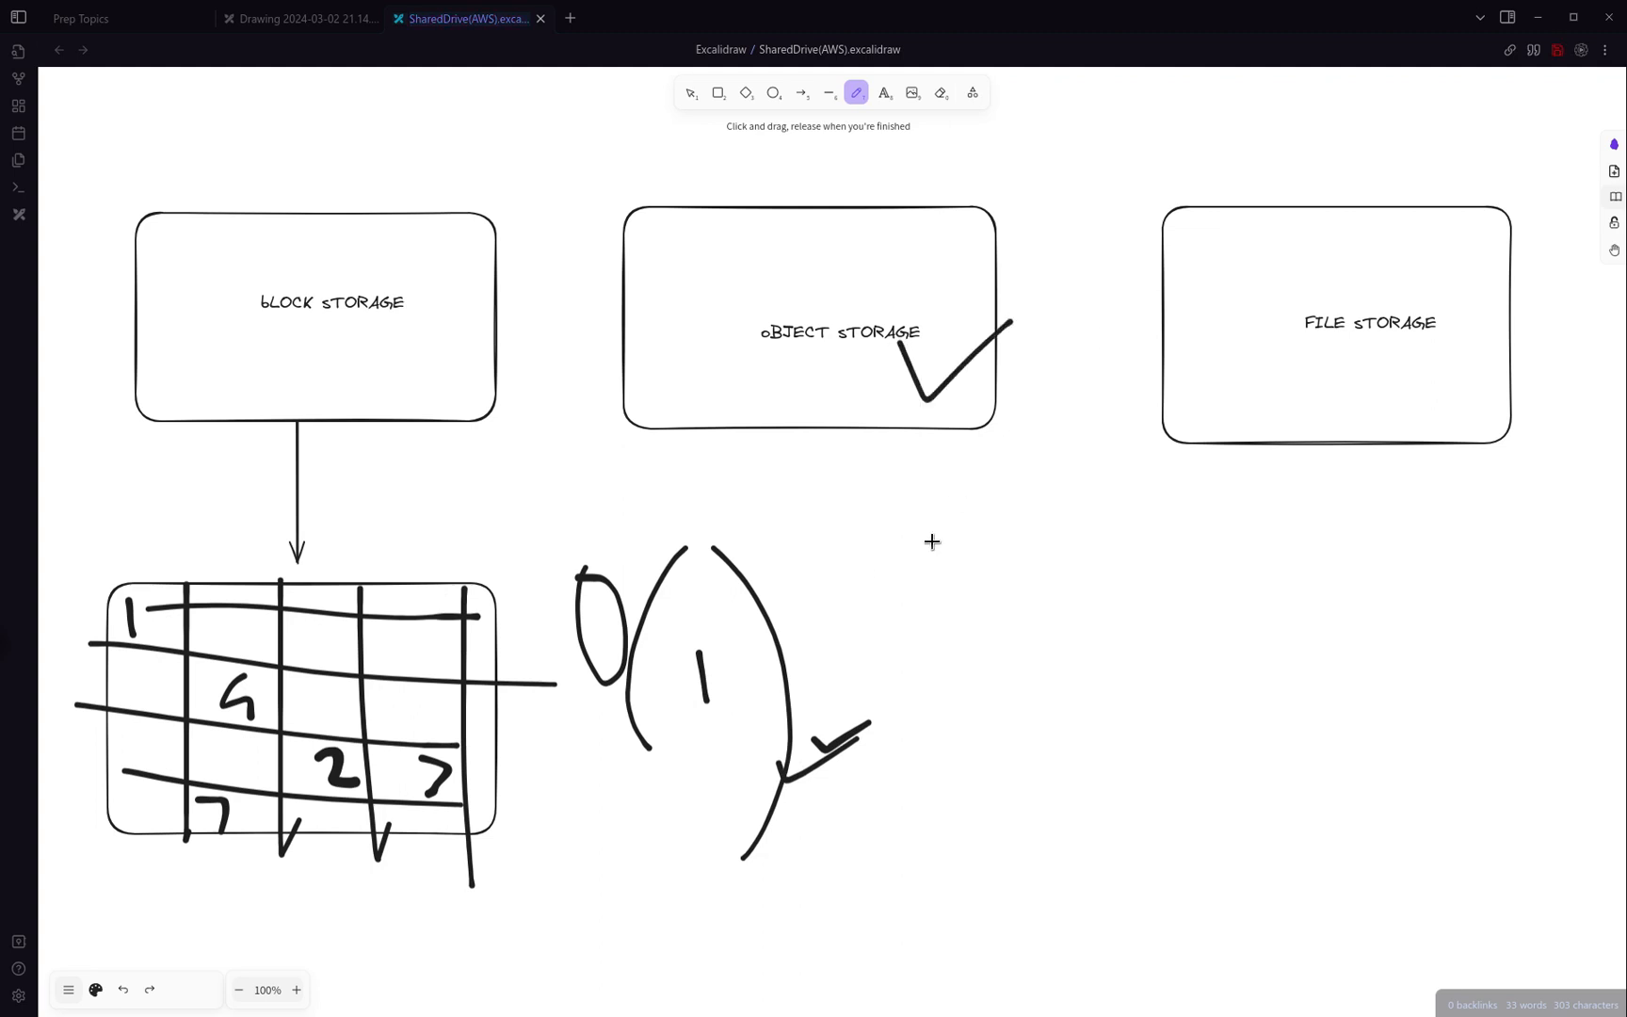
# Draw a long downward arrow from the bottom edge of the object storage box past the O(1) notation
pyautogui.scroll(-2, 923, 573)
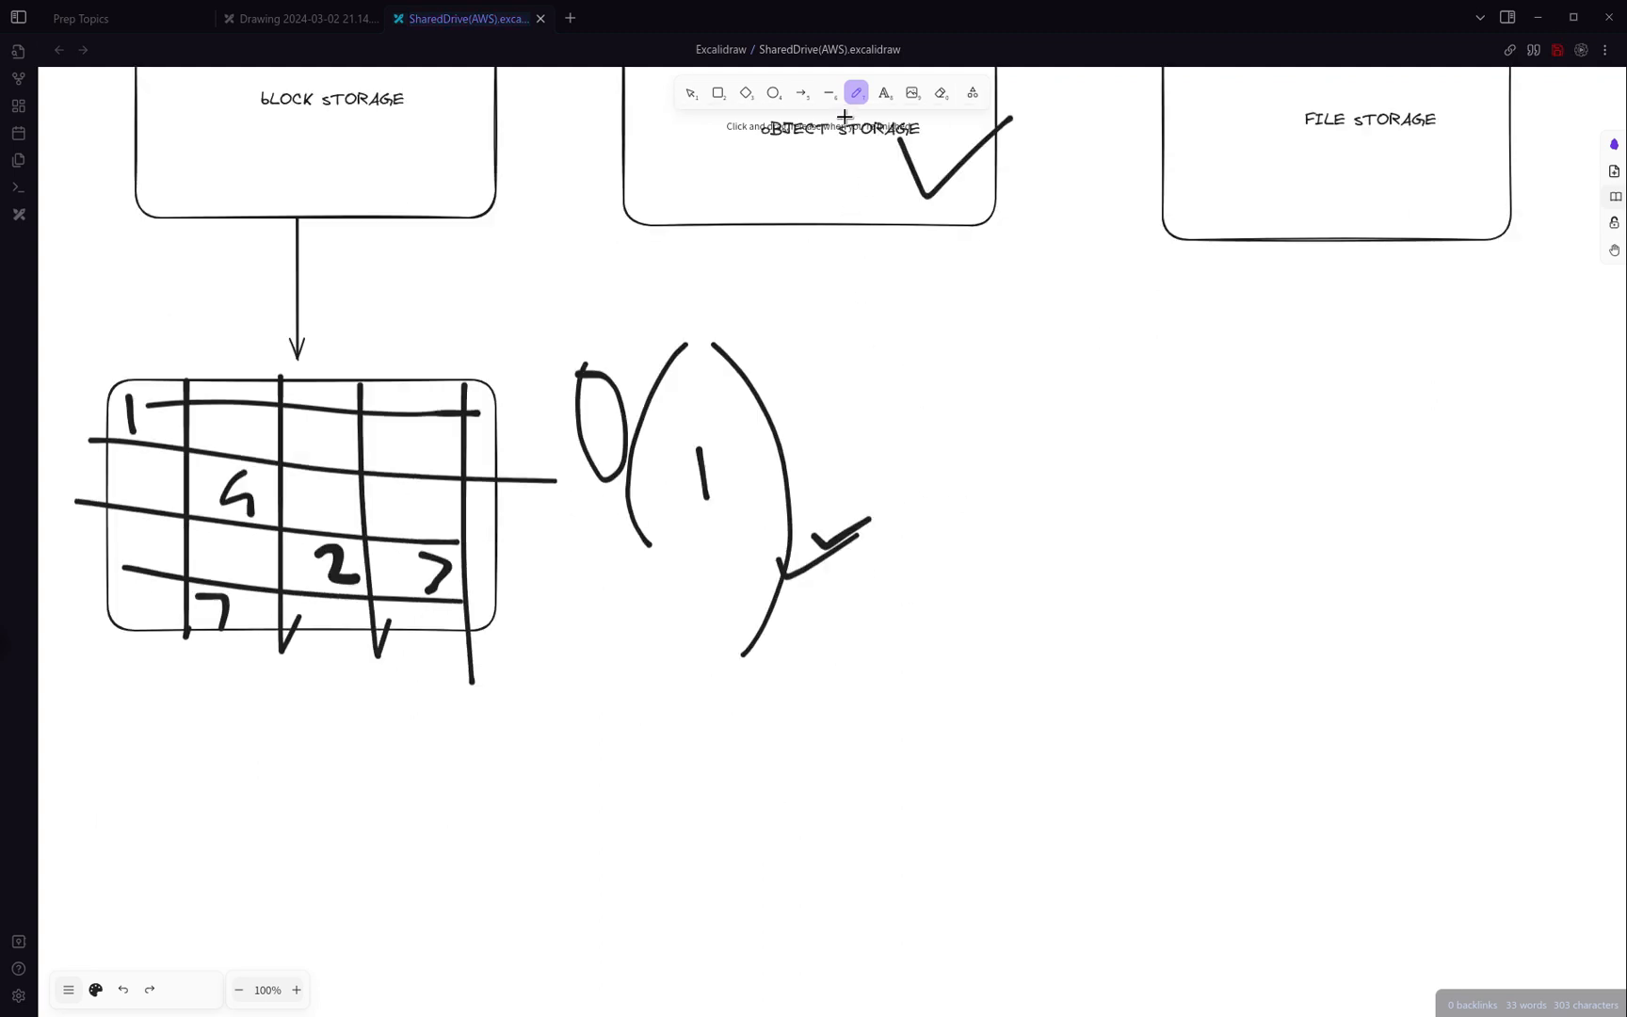
pyautogui.click(802, 93)
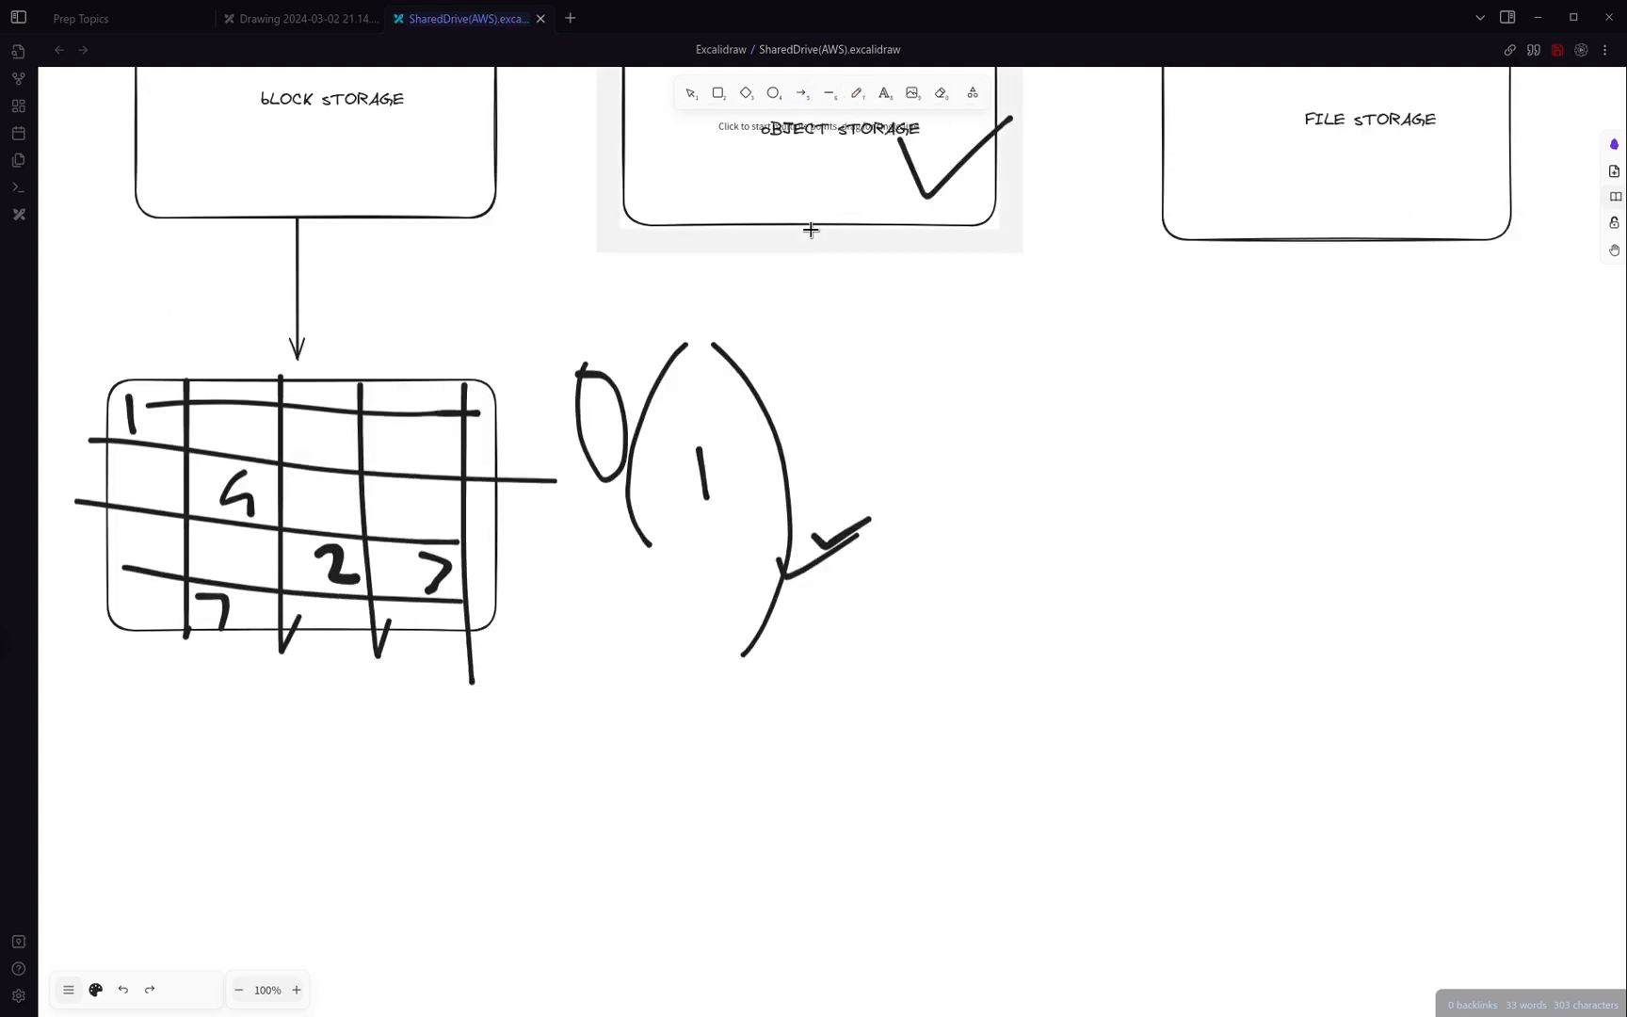
pyautogui.moveTo(811, 226); pyautogui.dragTo(814, 779)
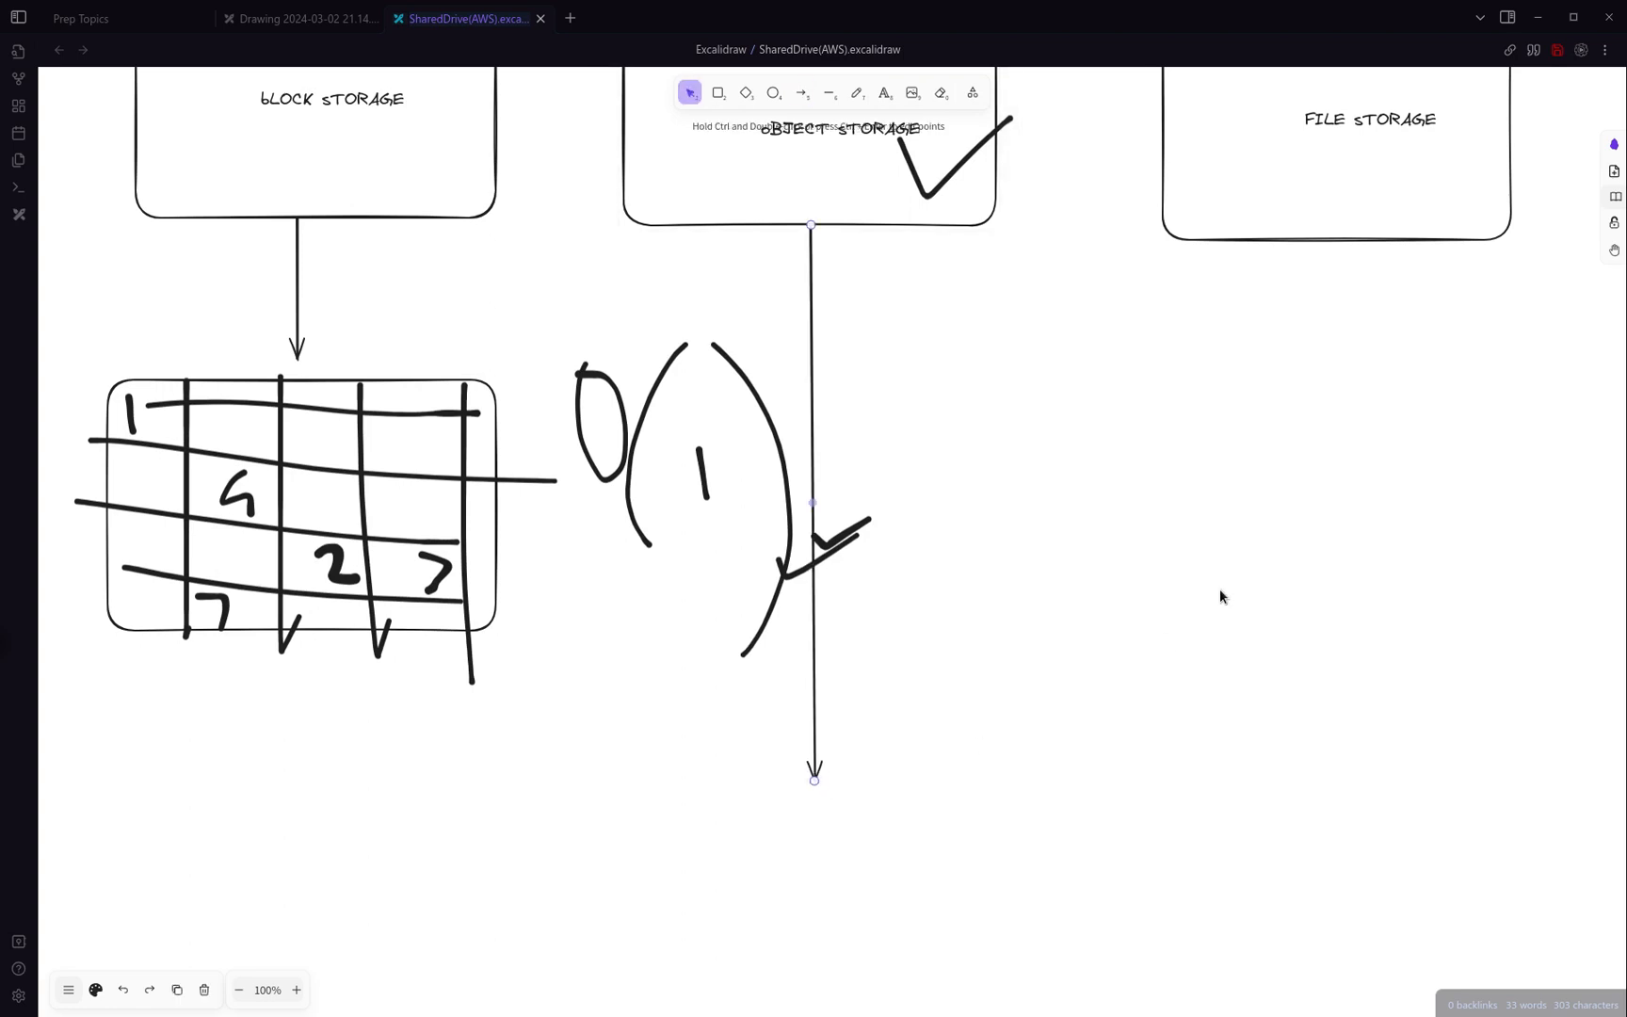
# Add the text "FLAT STORAGE" at the object storage arrow's tip, enlarge it and centre it below the arrow
pyautogui.scroll(-3, 1219, 597)
pyautogui.doubleClick(802, 484)
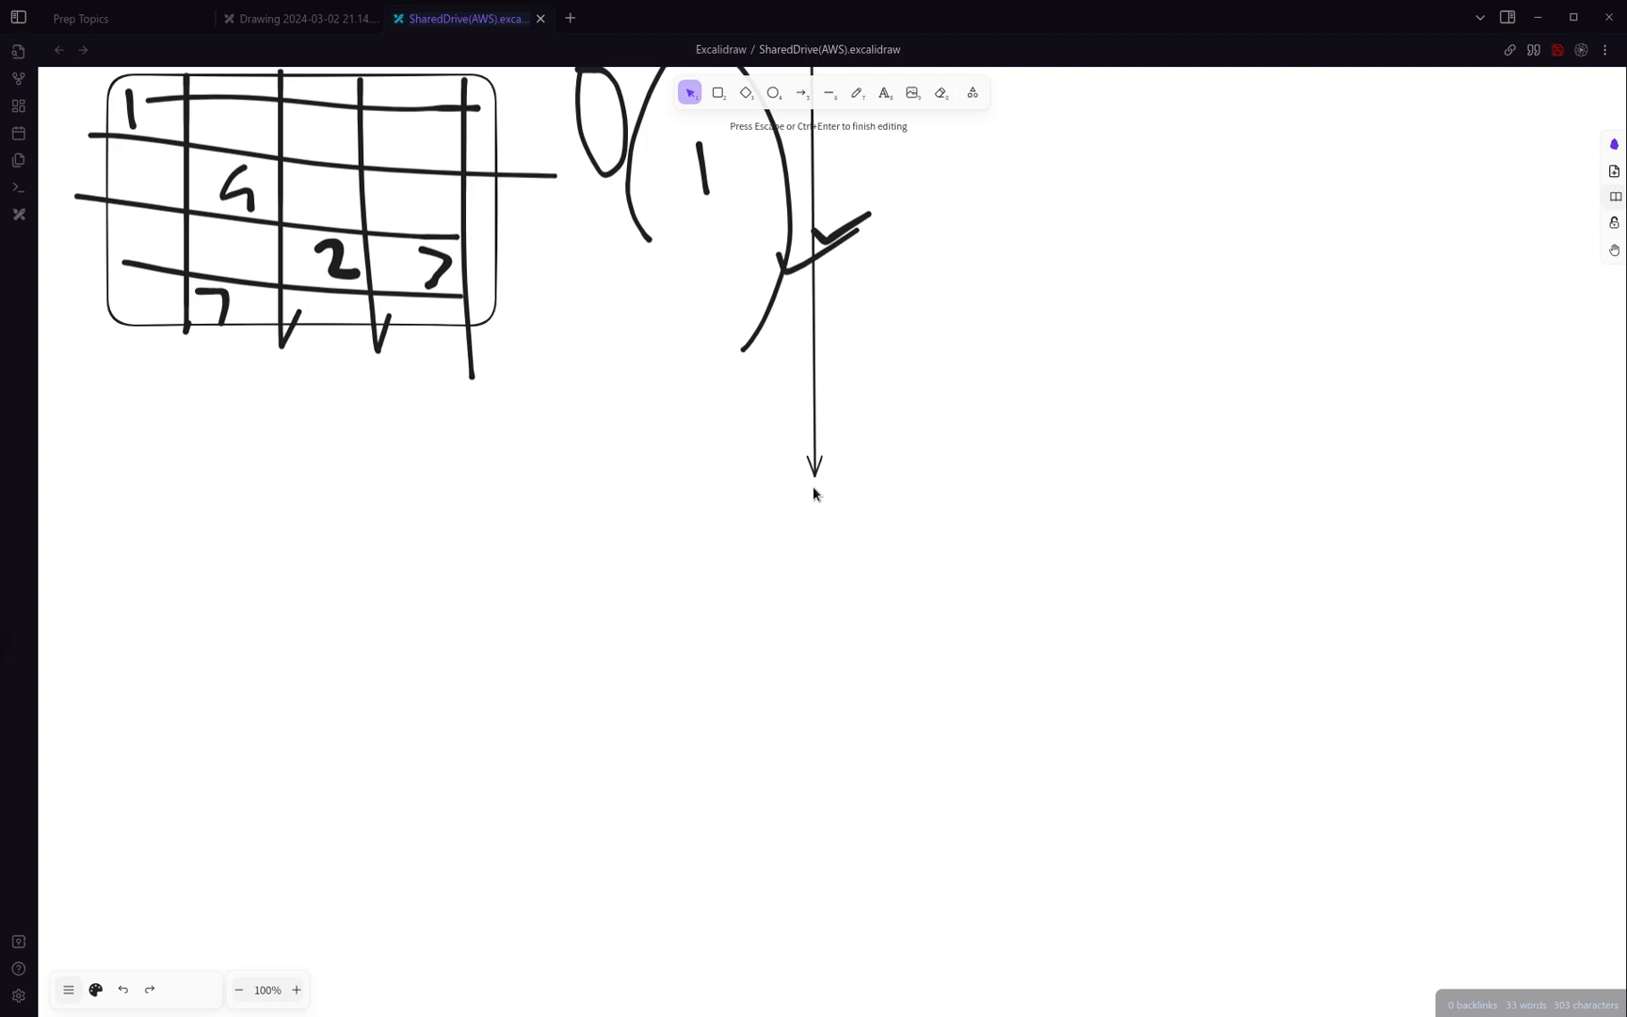
pyautogui.write('FLAT STORAGE')
pyautogui.click(955, 546)
pyautogui.moveTo(893, 494); pyautogui.dragTo(1156, 546)
pyautogui.moveTo(919, 533); pyautogui.dragTo(826, 548)
pyautogui.click(896, 645)
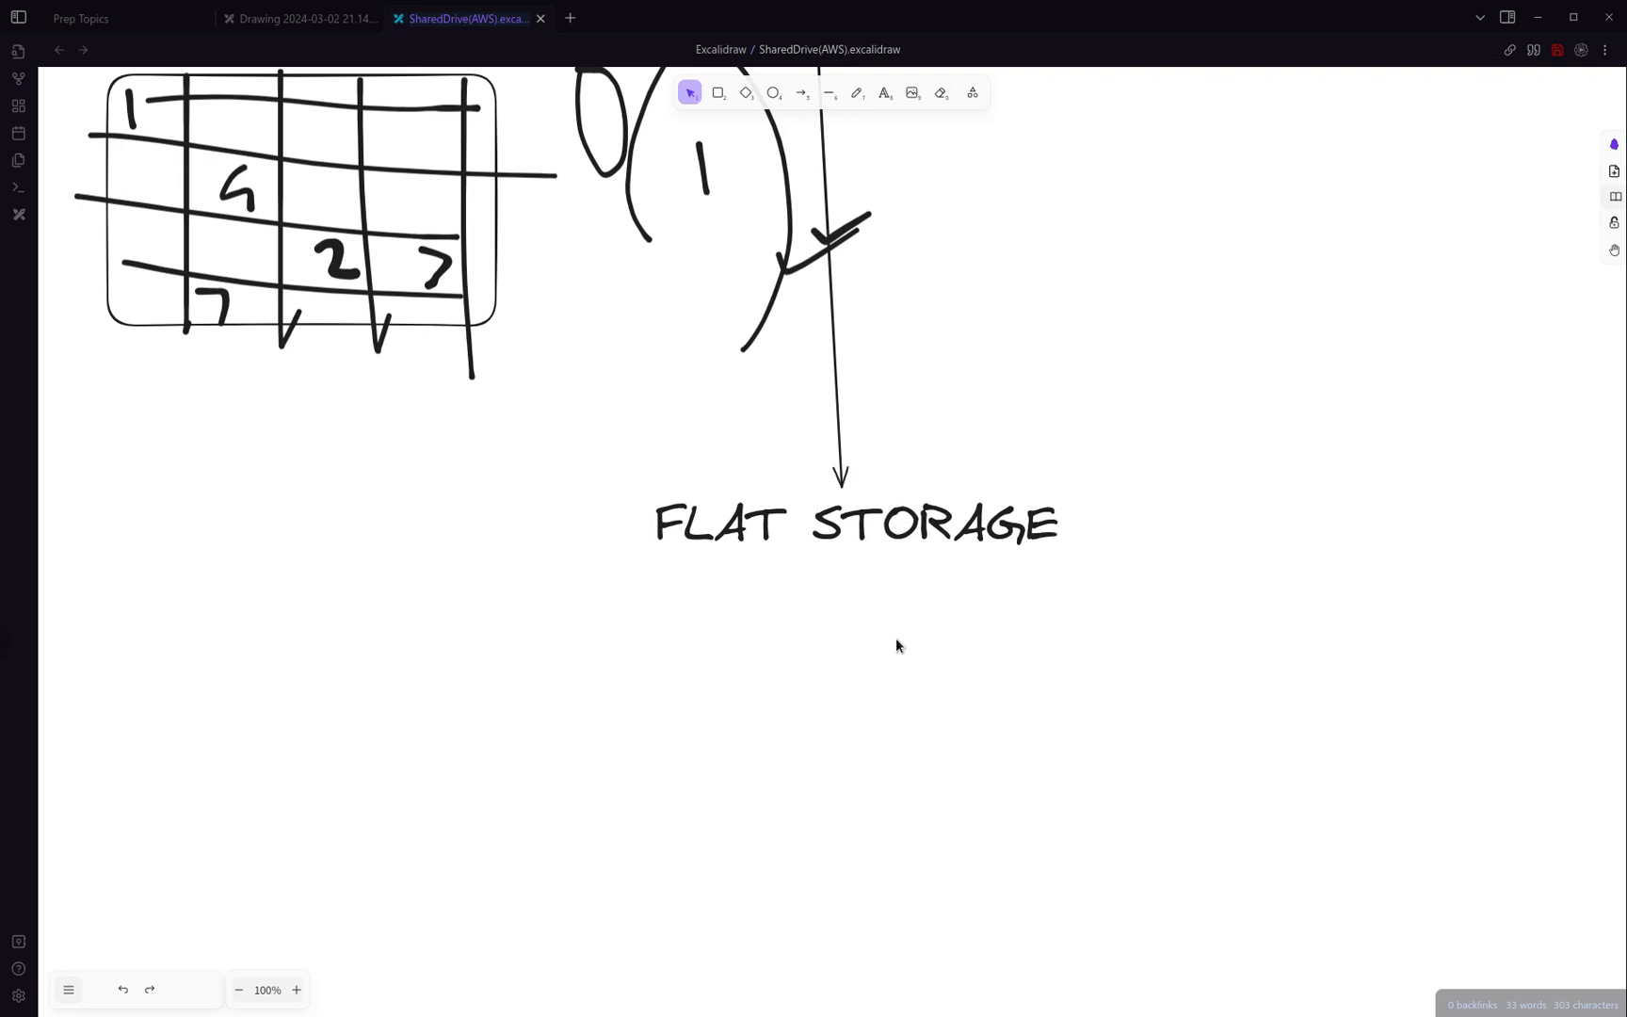
# Shift the FLAT STORAGE text slightly to the left so the object storage arrow runs nearly vertical
pyautogui.scroll(2, 961, 626)
pyautogui.scroll(-1, 958, 628)
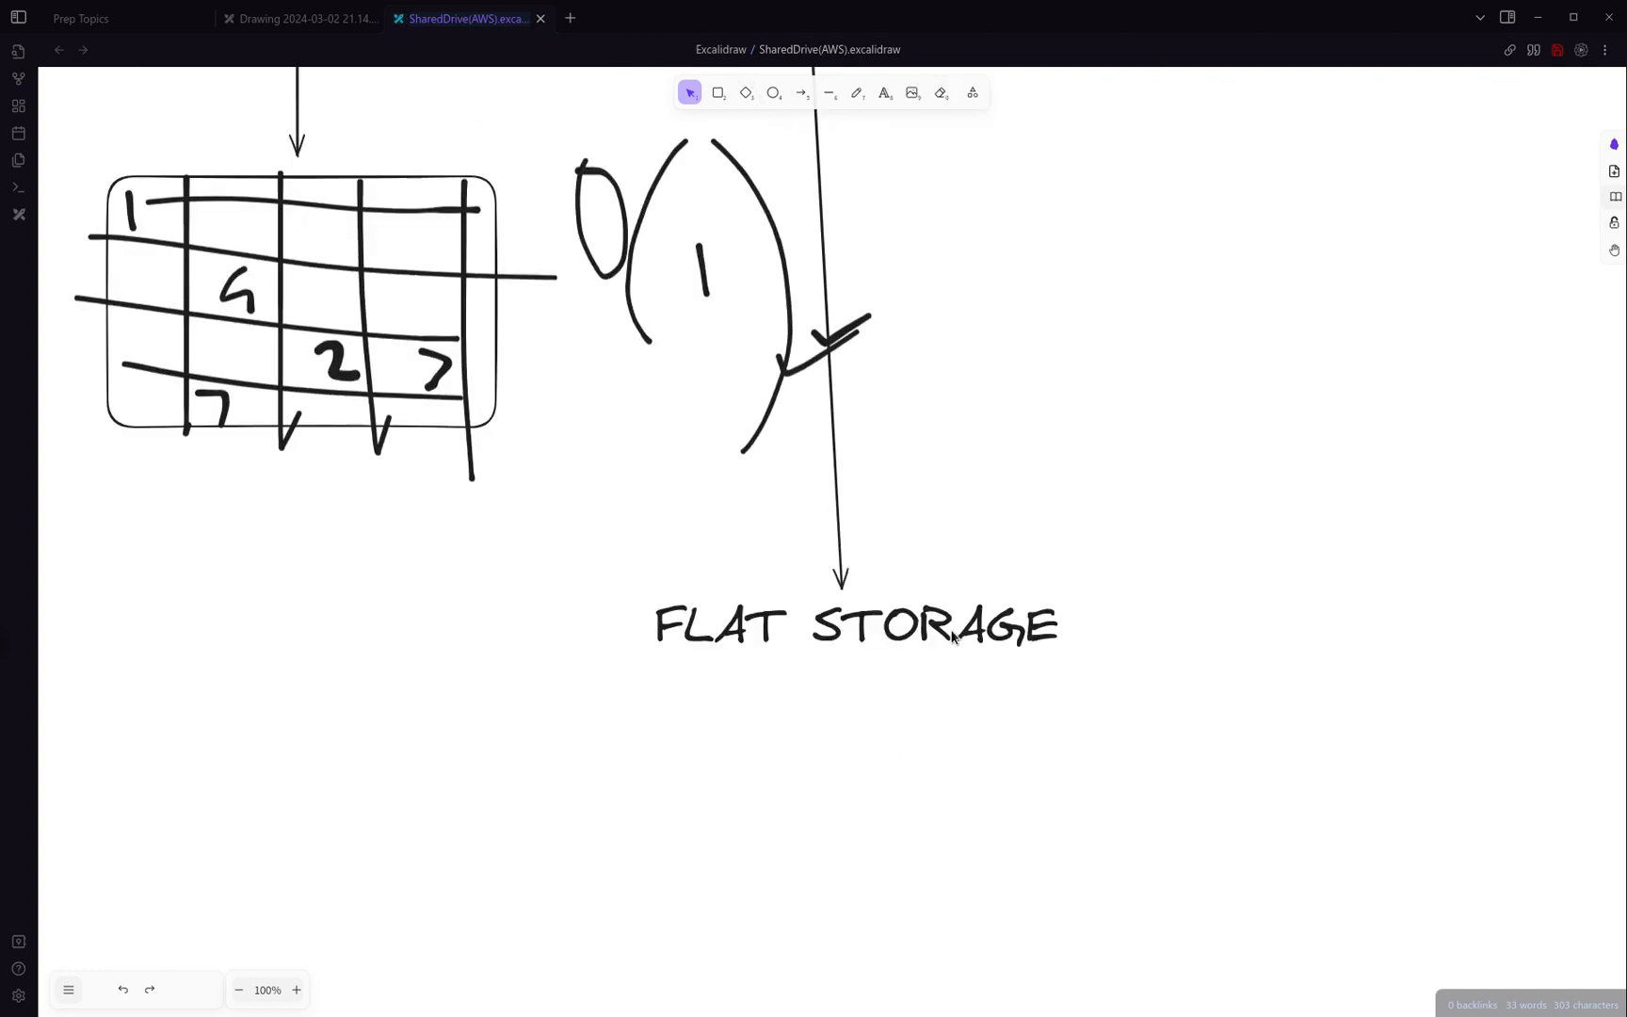
pyautogui.scroll(2, 951, 637)
pyautogui.moveTo(925, 810); pyautogui.dragTo(889, 797)
pyautogui.click(965, 717)
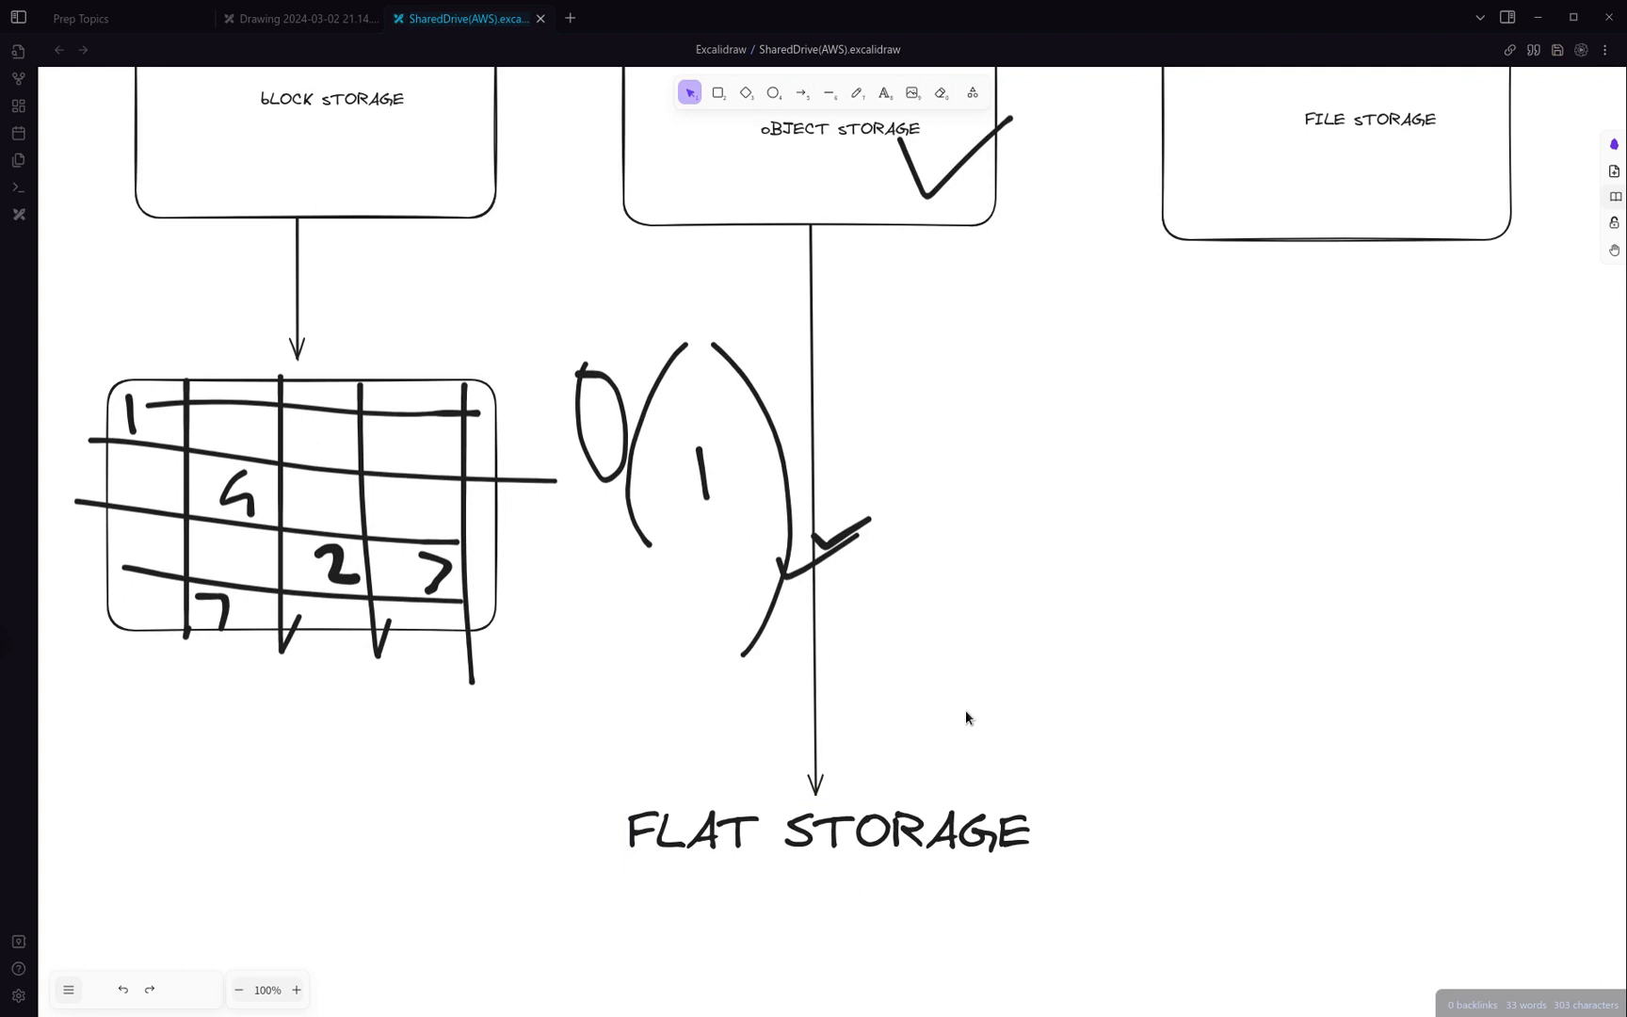
# Draw a long downward arrow from the bottom edge of the file storage box
pyautogui.scroll(2, 925, 731)
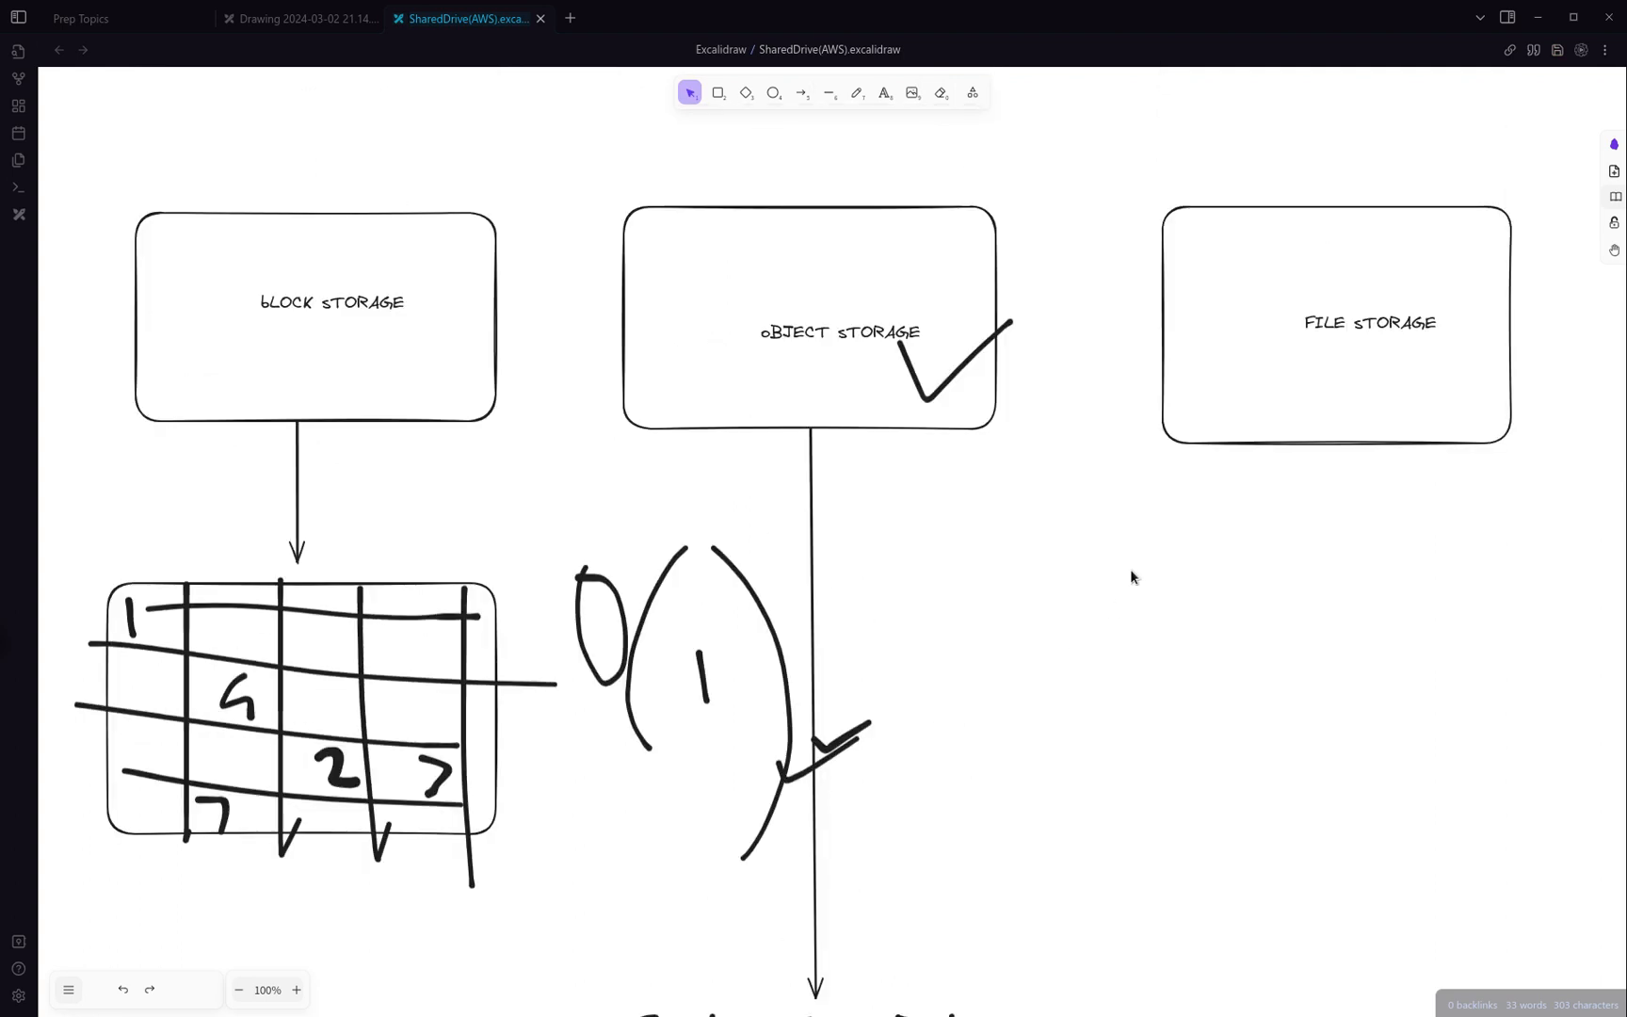
pyautogui.click(802, 93)
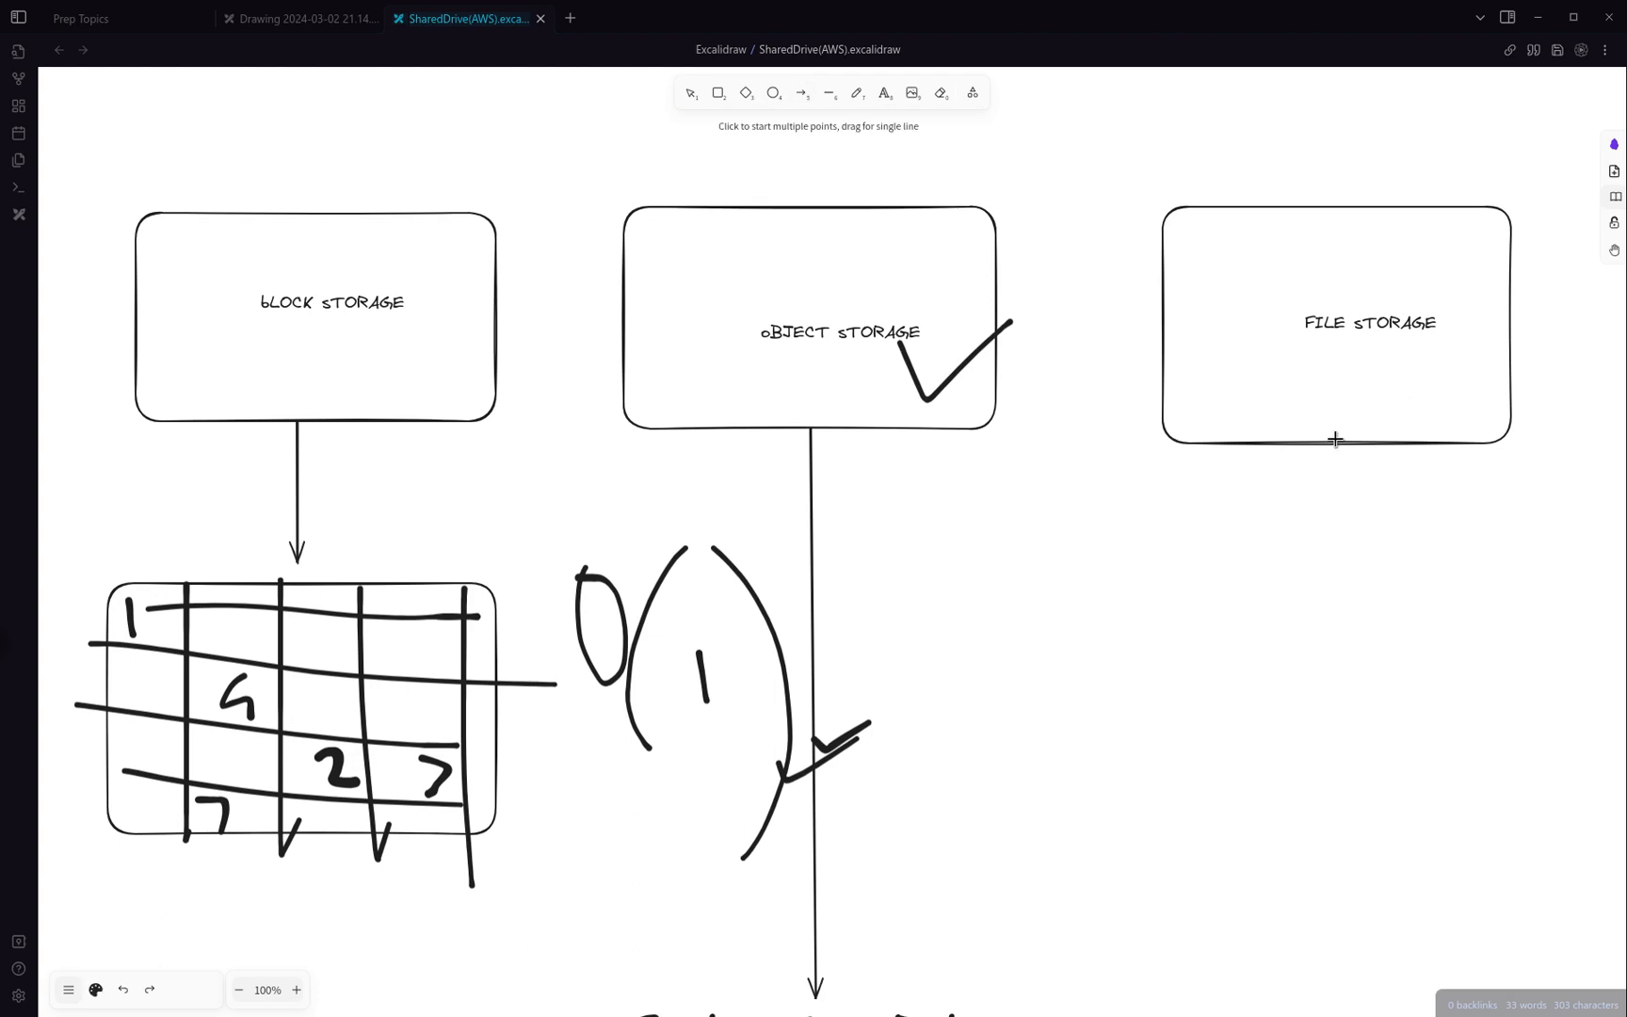
pyautogui.moveTo(1333, 440)
pyautogui.mouseDown()
pyautogui.moveTo(1318, 835)
pyautogui.moveTo(1333, 852)
pyautogui.mouseUp()
# Add the text "HIERARCHY" below the tip of the file storage arrow
pyautogui.scroll(-2, 1435, 664)
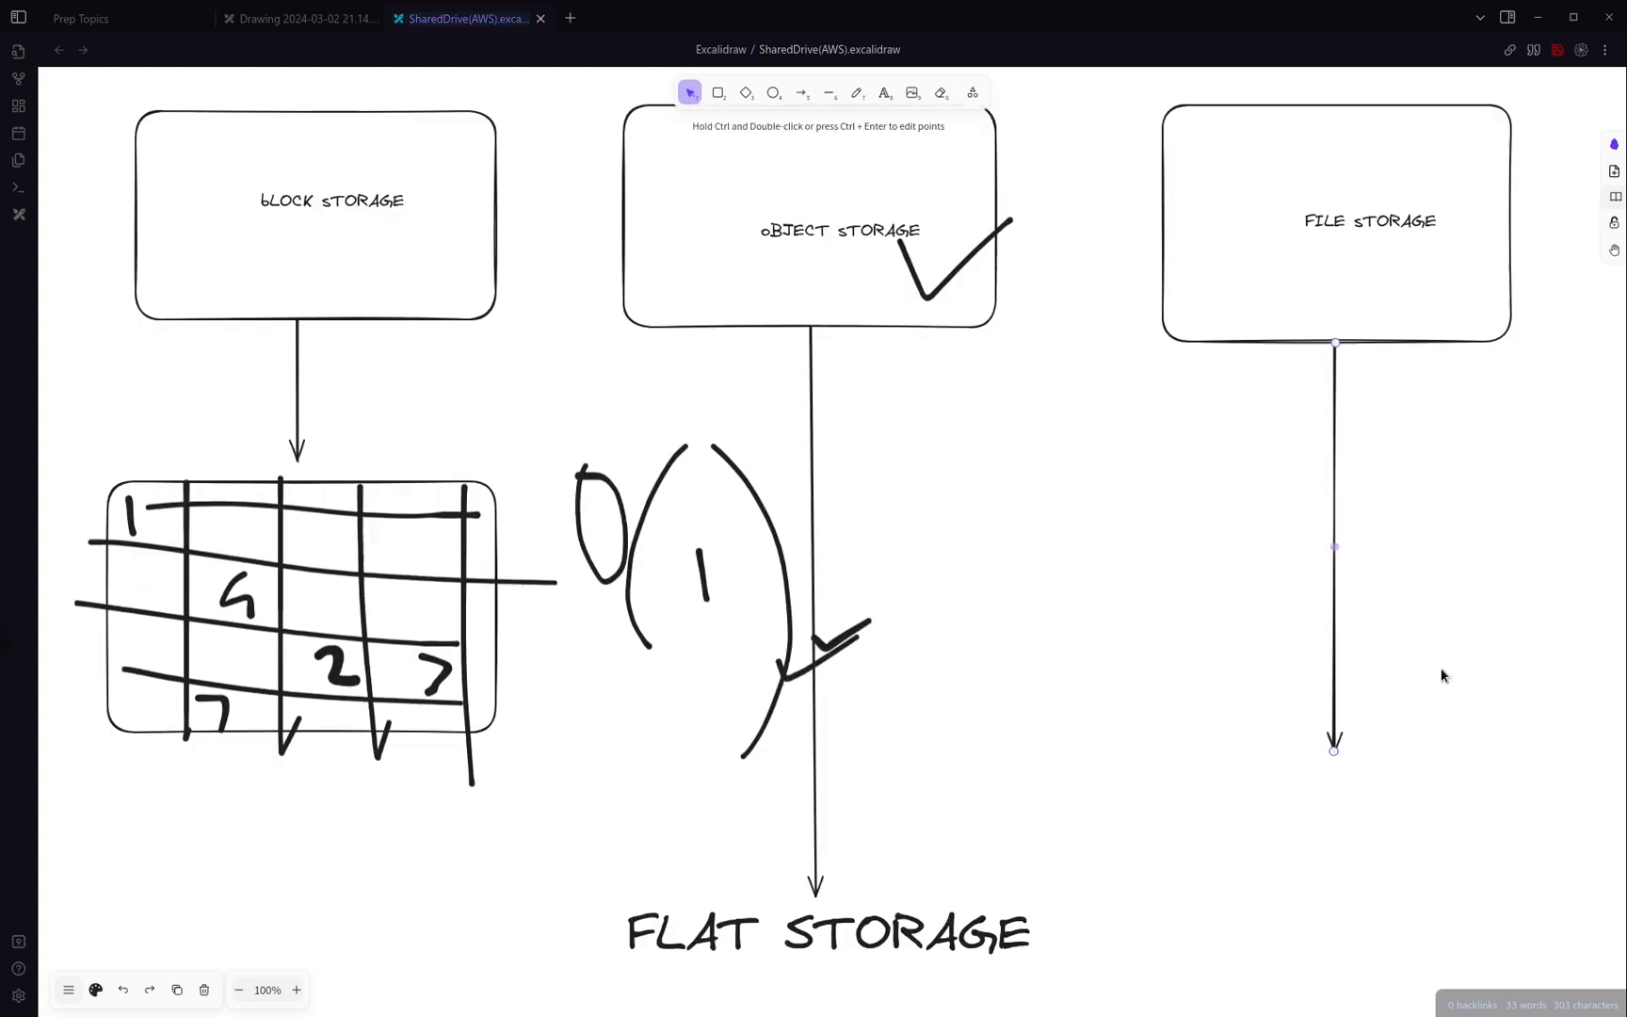
pyautogui.scroll(-1, 1424, 640)
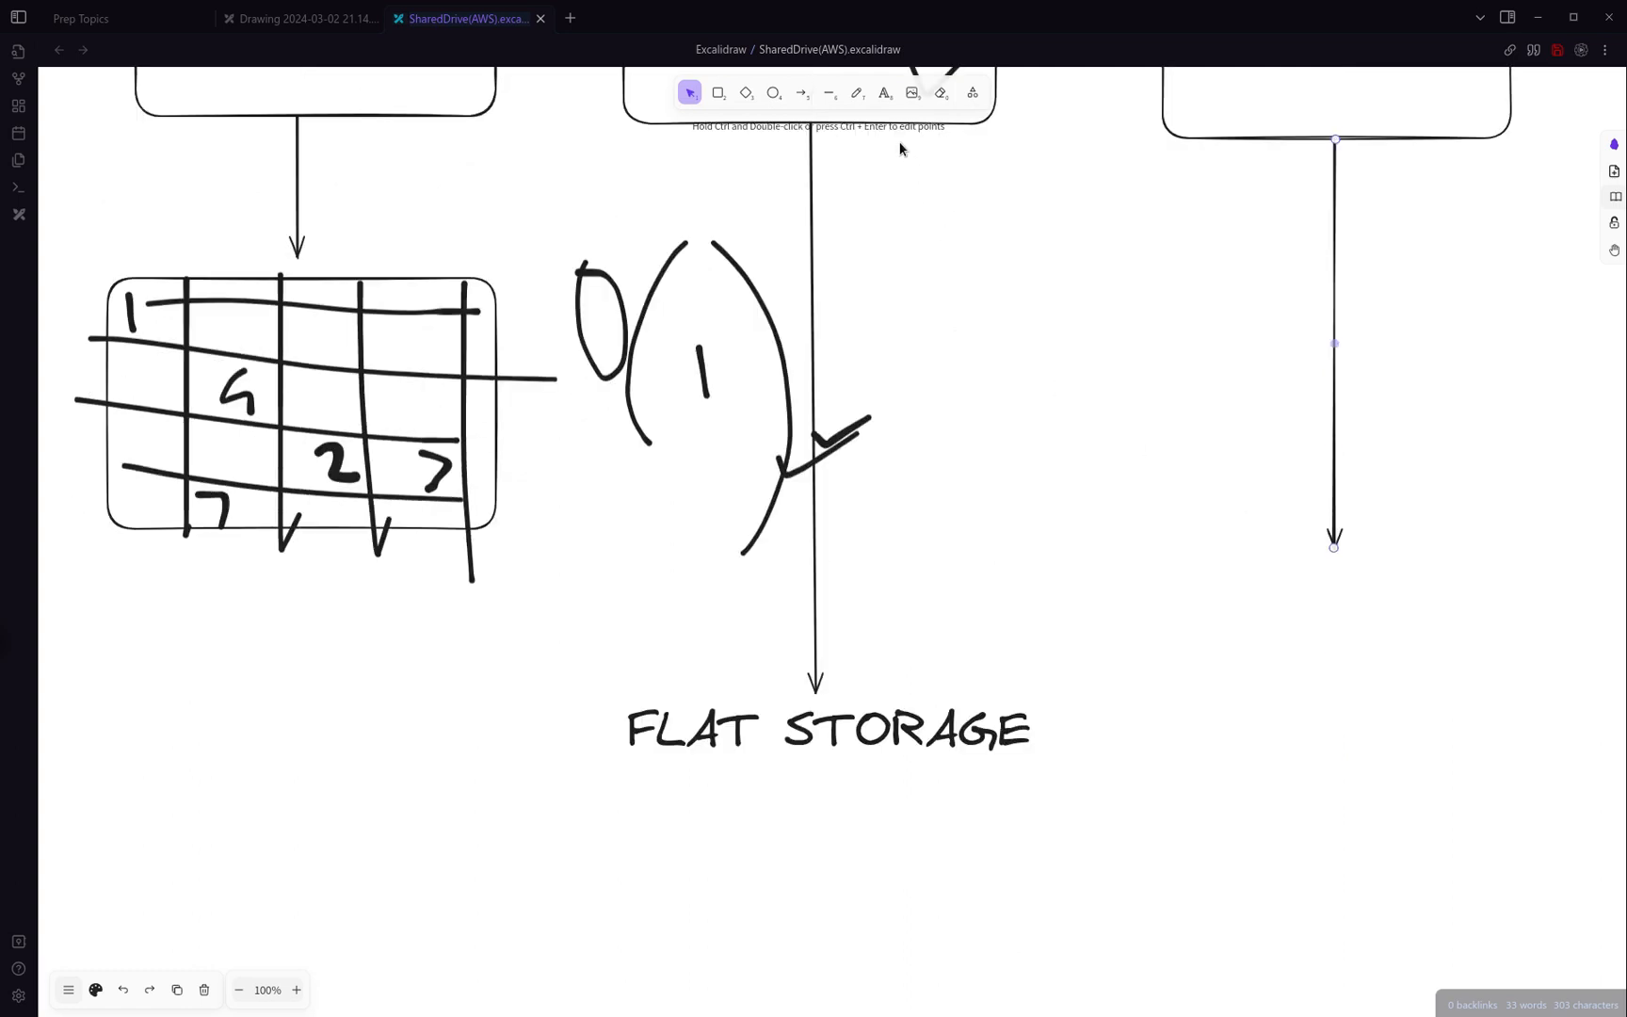
pyautogui.click(884, 92)
pyautogui.click(1310, 592)
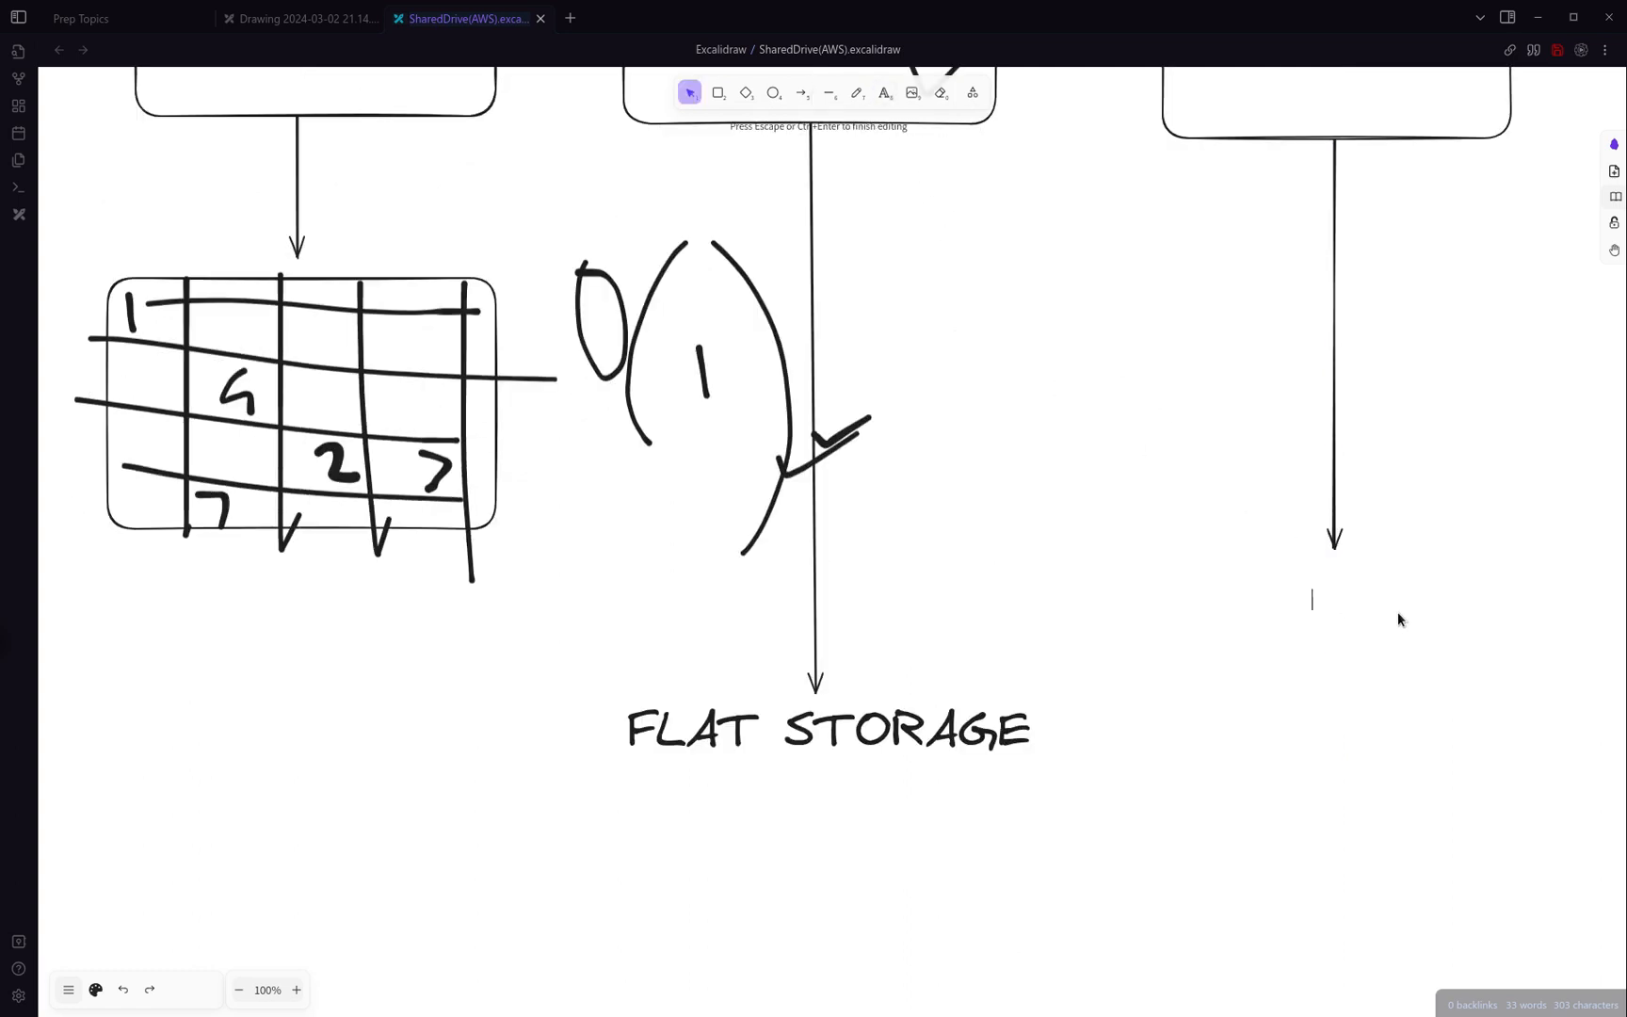
pyautogui.write('HIER')
pyautogui.press('Escape')
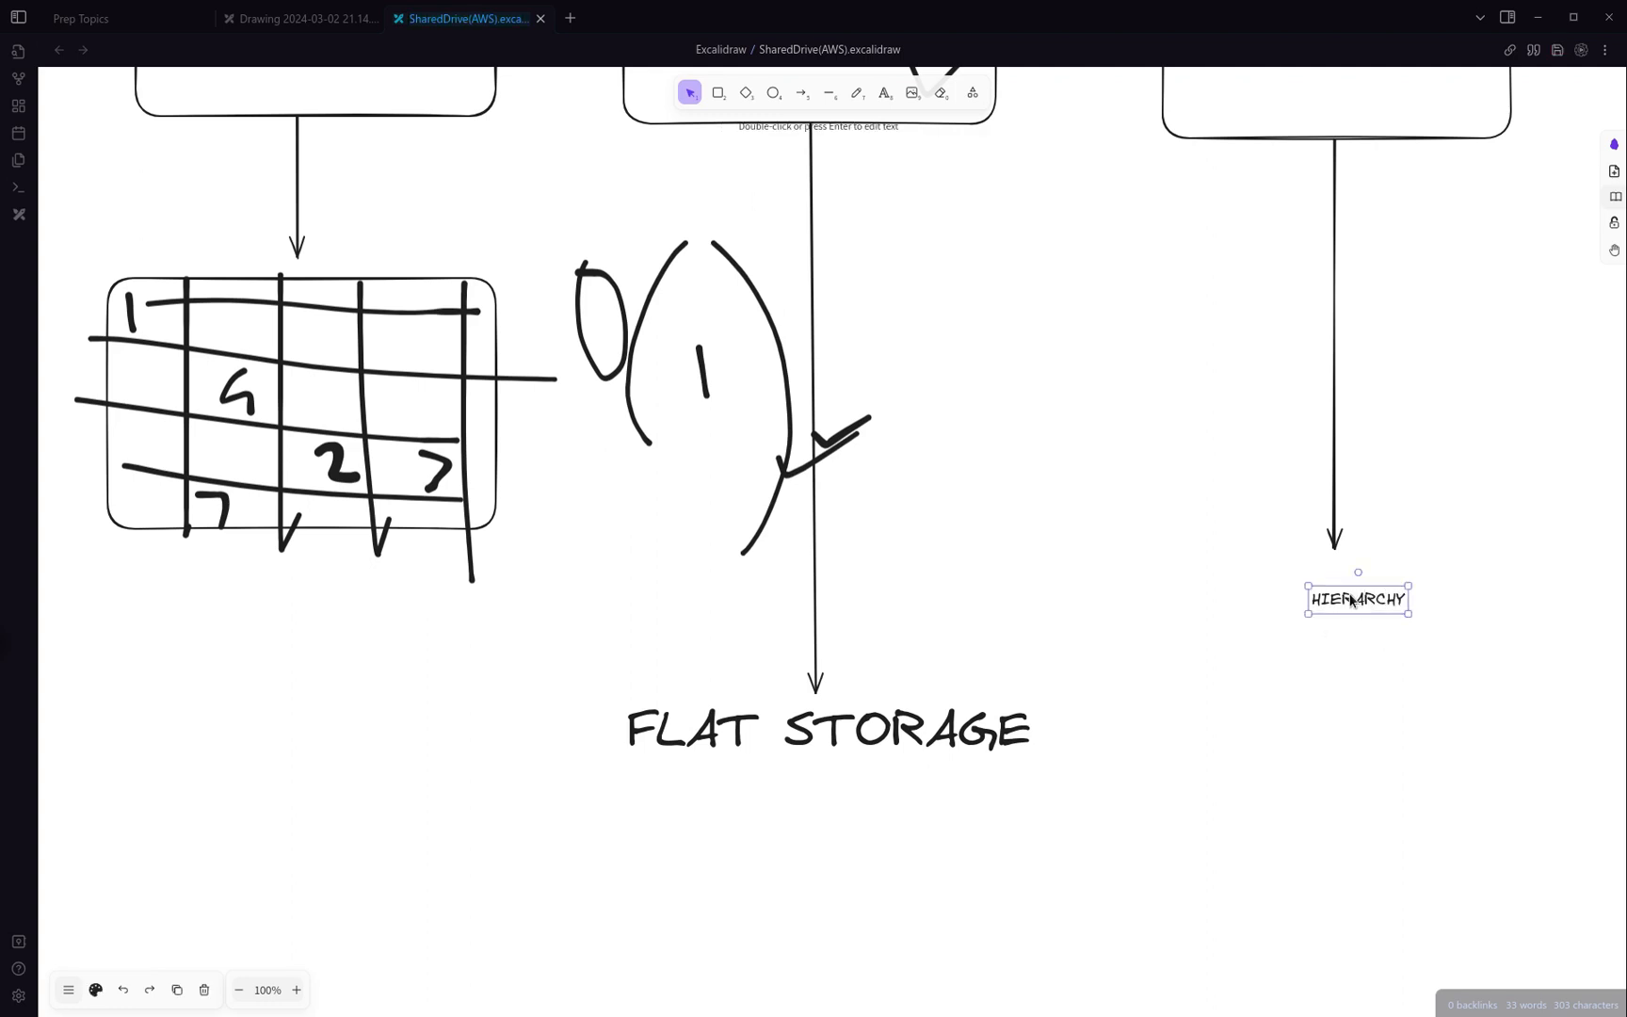
# Enlarge the HIERARCHY text and centre it under the file storage arrow
pyautogui.click(1300, 575)
pyautogui.click(1377, 590)
pyautogui.moveTo(1408, 613); pyautogui.dragTo(1588, 659)
pyautogui.moveTo(1455, 629); pyautogui.dragTo(1387, 597)
pyautogui.click(1379, 649)
pyautogui.click(1357, 722)
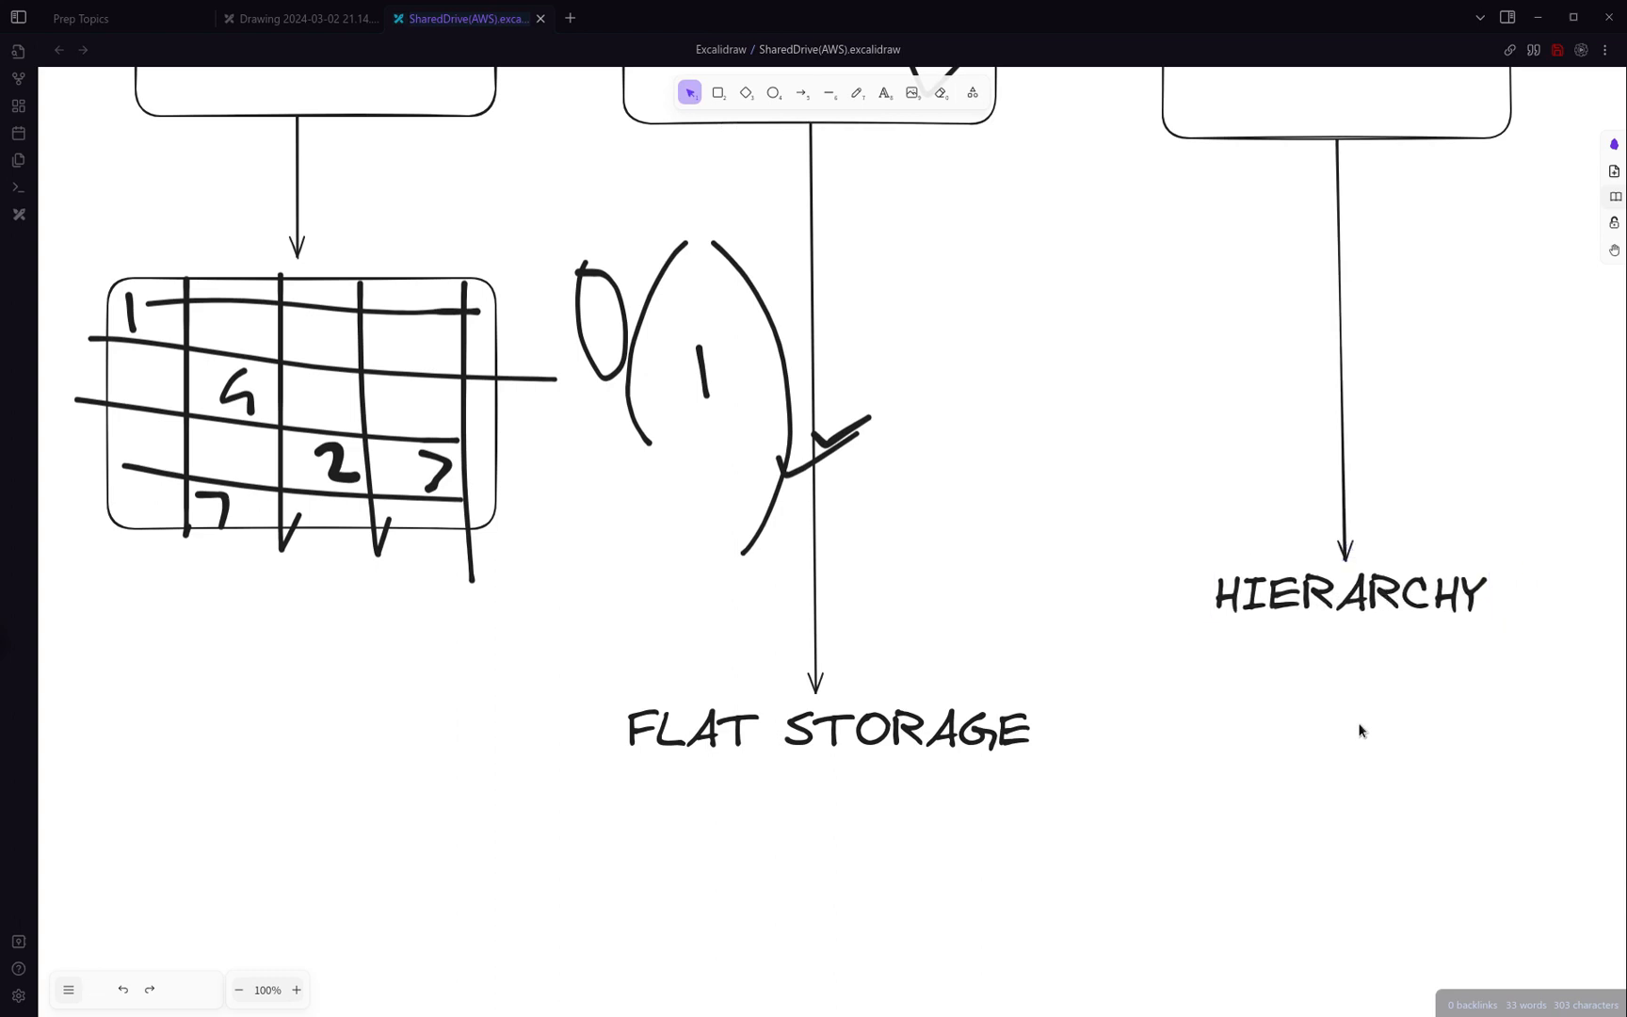
pyautogui.scroll(3, 1376, 672)
pyautogui.scroll(-8, 1377, 661)
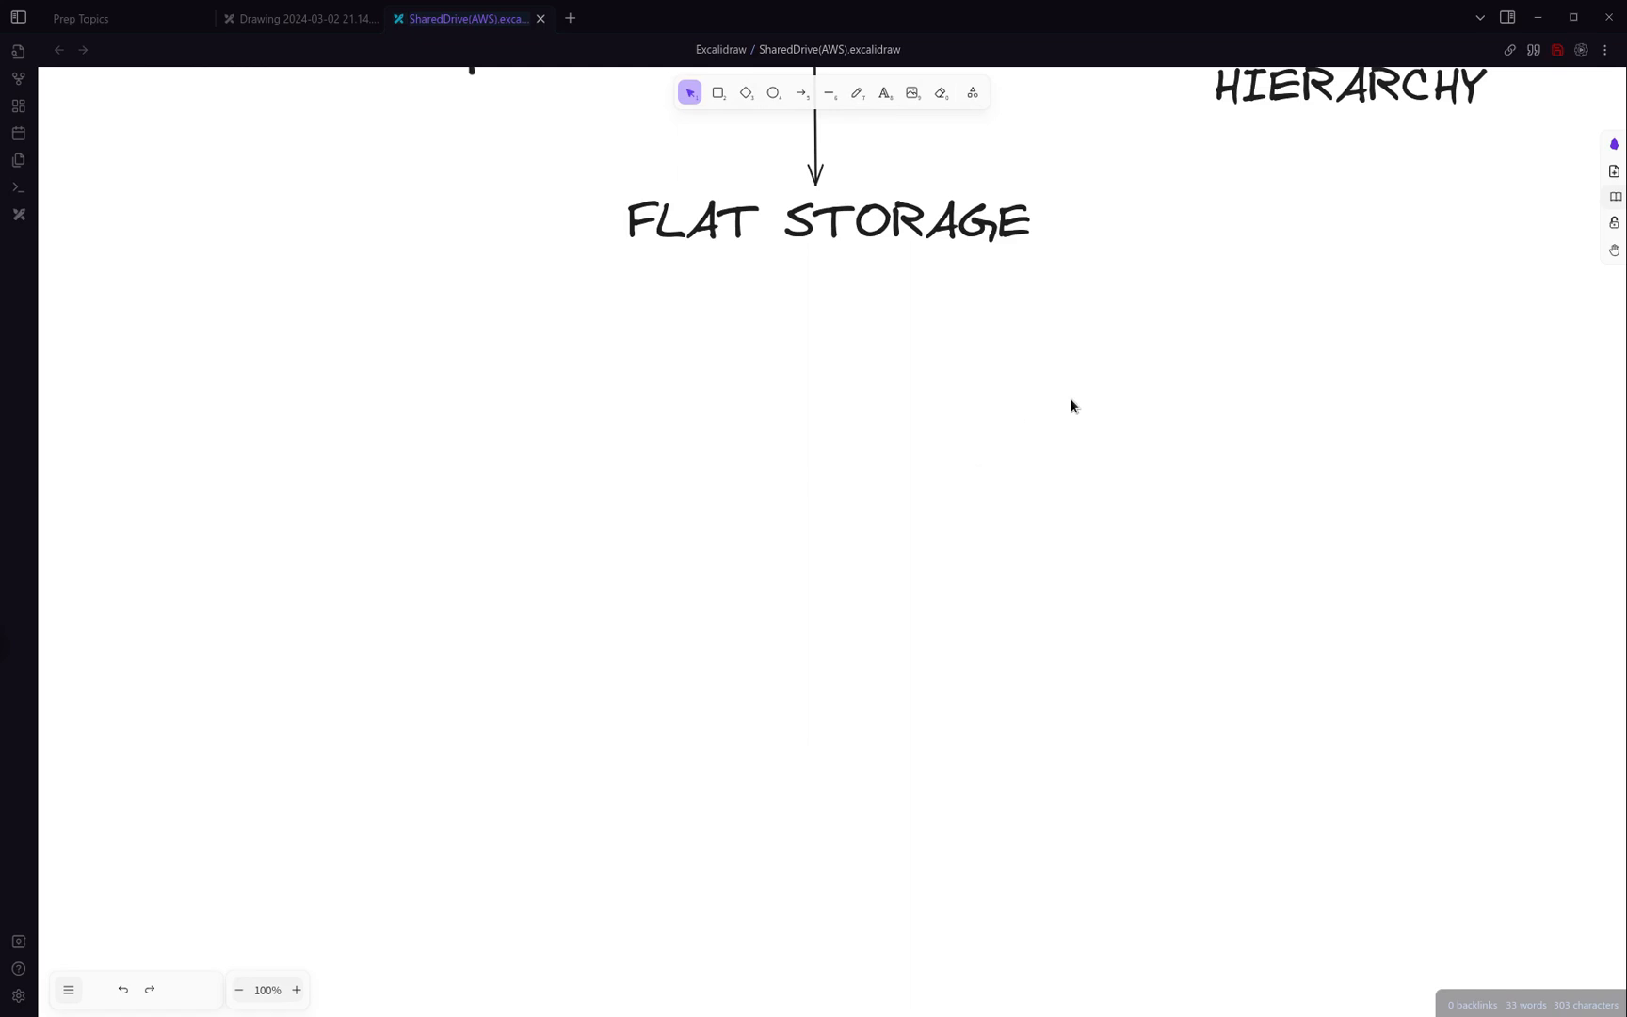
# Add the text "Root" below the HIERARCHY label
pyautogui.click(885, 93)
pyautogui.click(1343, 261)
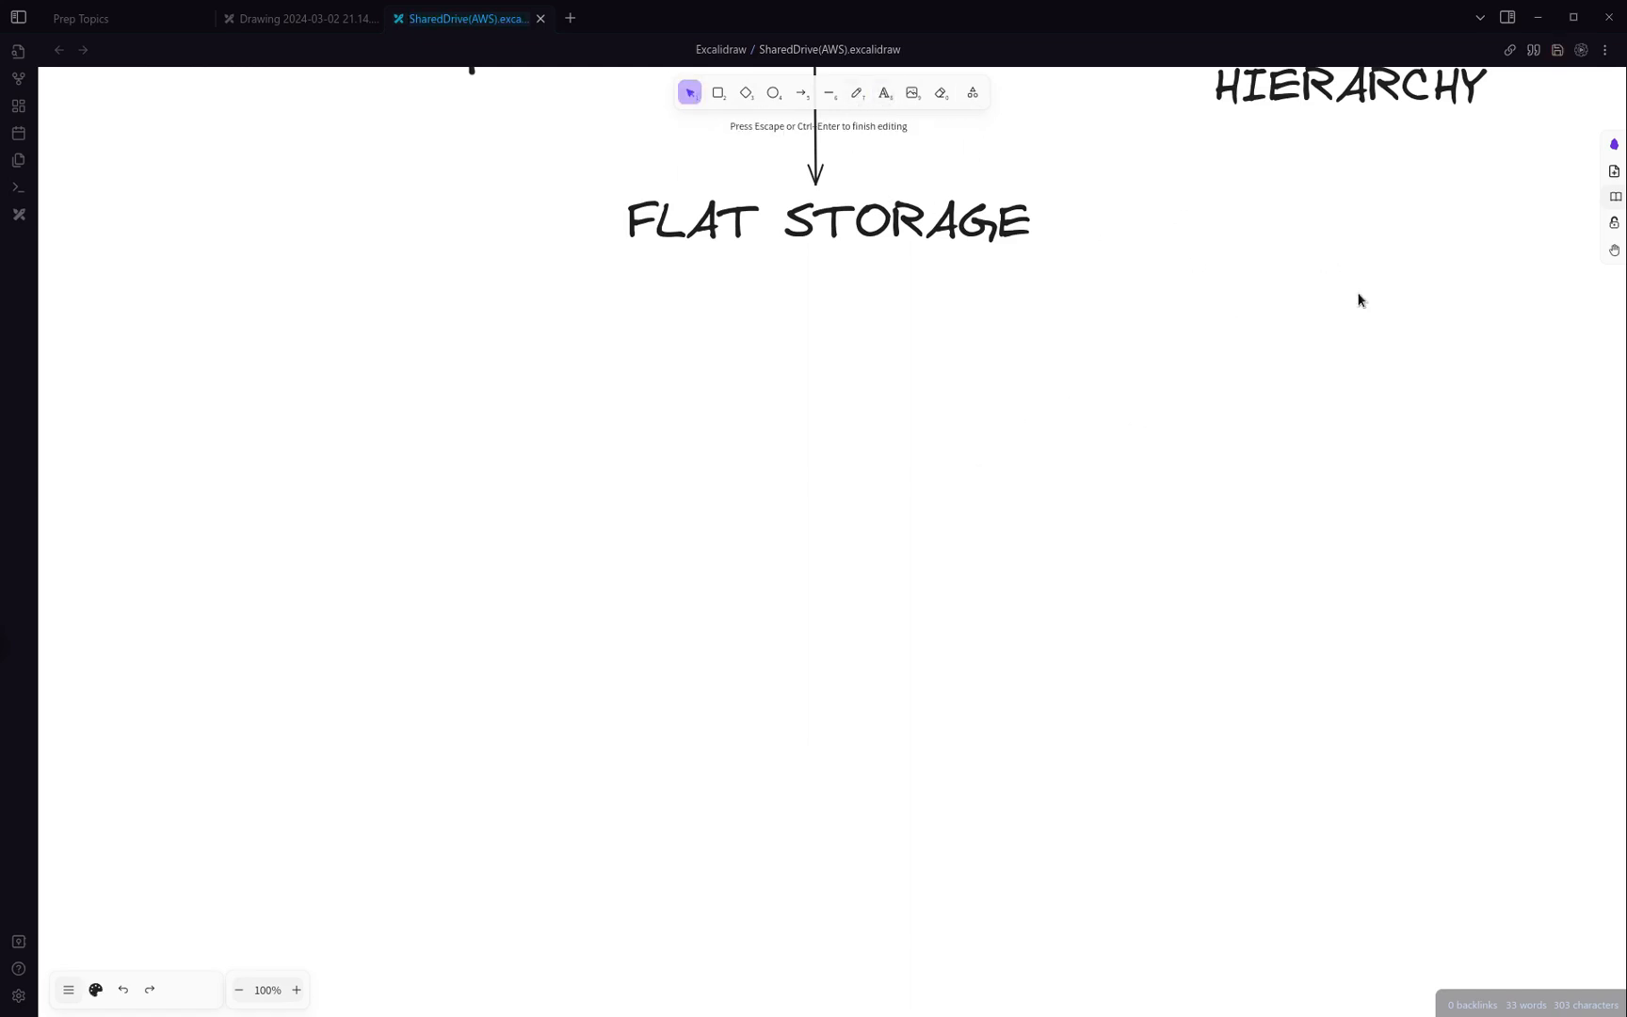
pyautogui.write('Root')
# Draw a short downward arrow from the Root text and a horizontal line across the arrow's tip
pyautogui.click(801, 92)
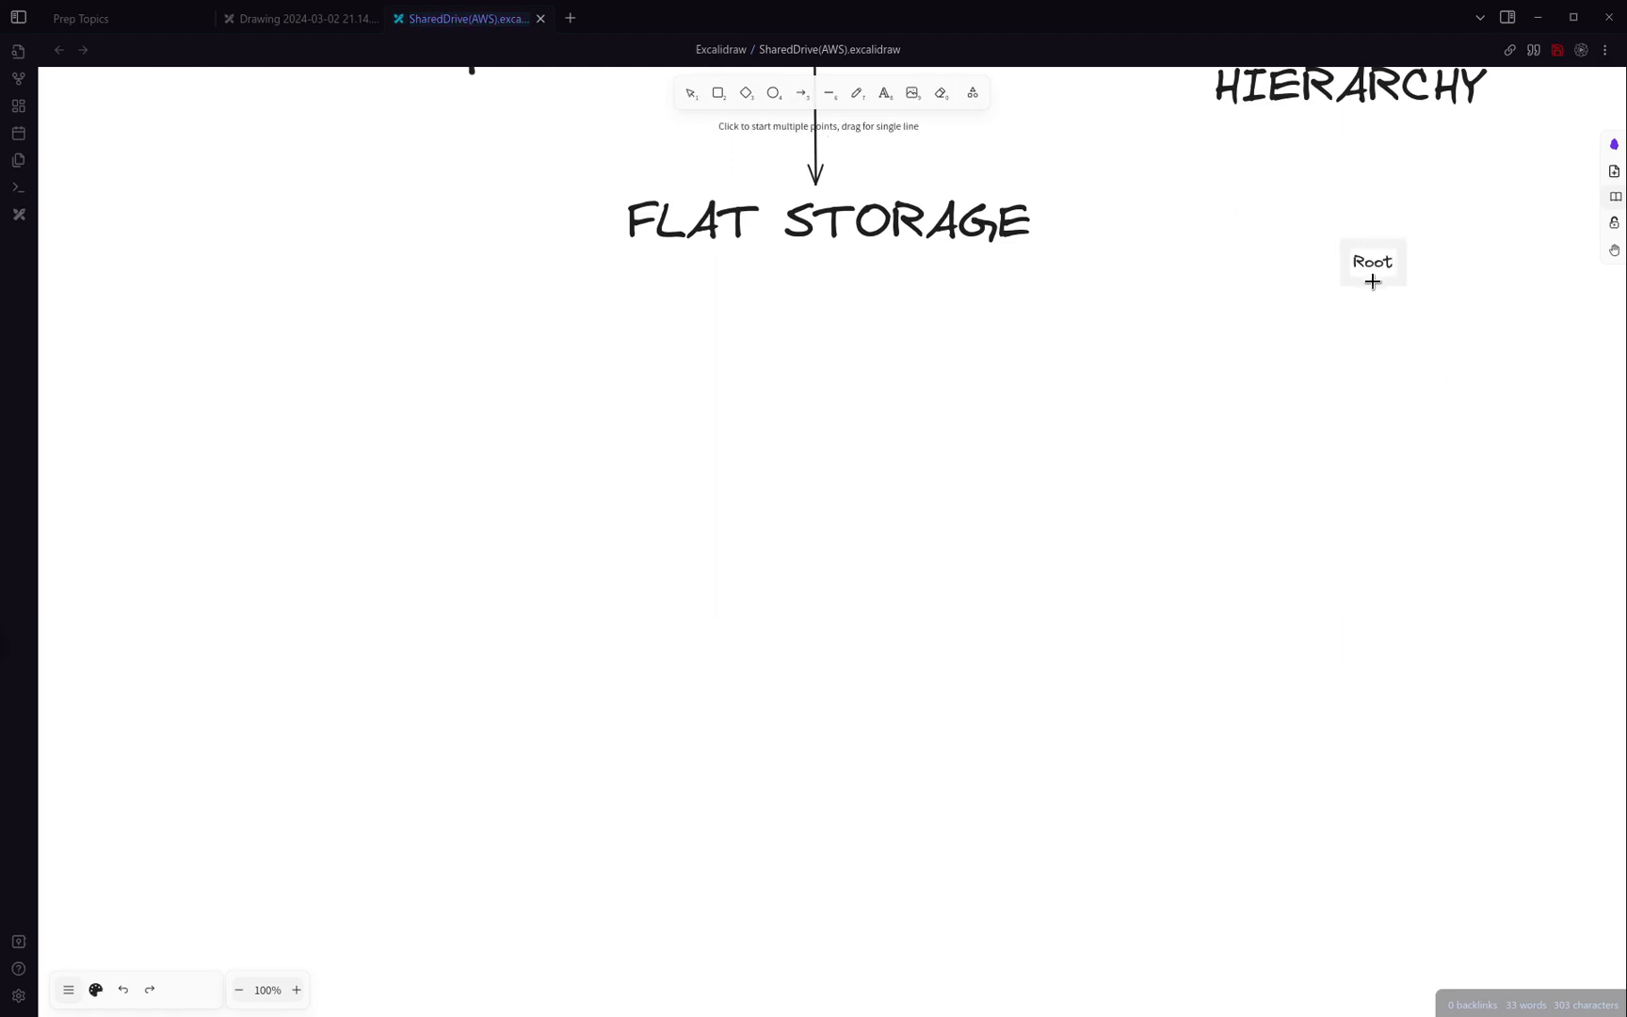
pyautogui.moveTo(1373, 268); pyautogui.dragTo(1374, 363)
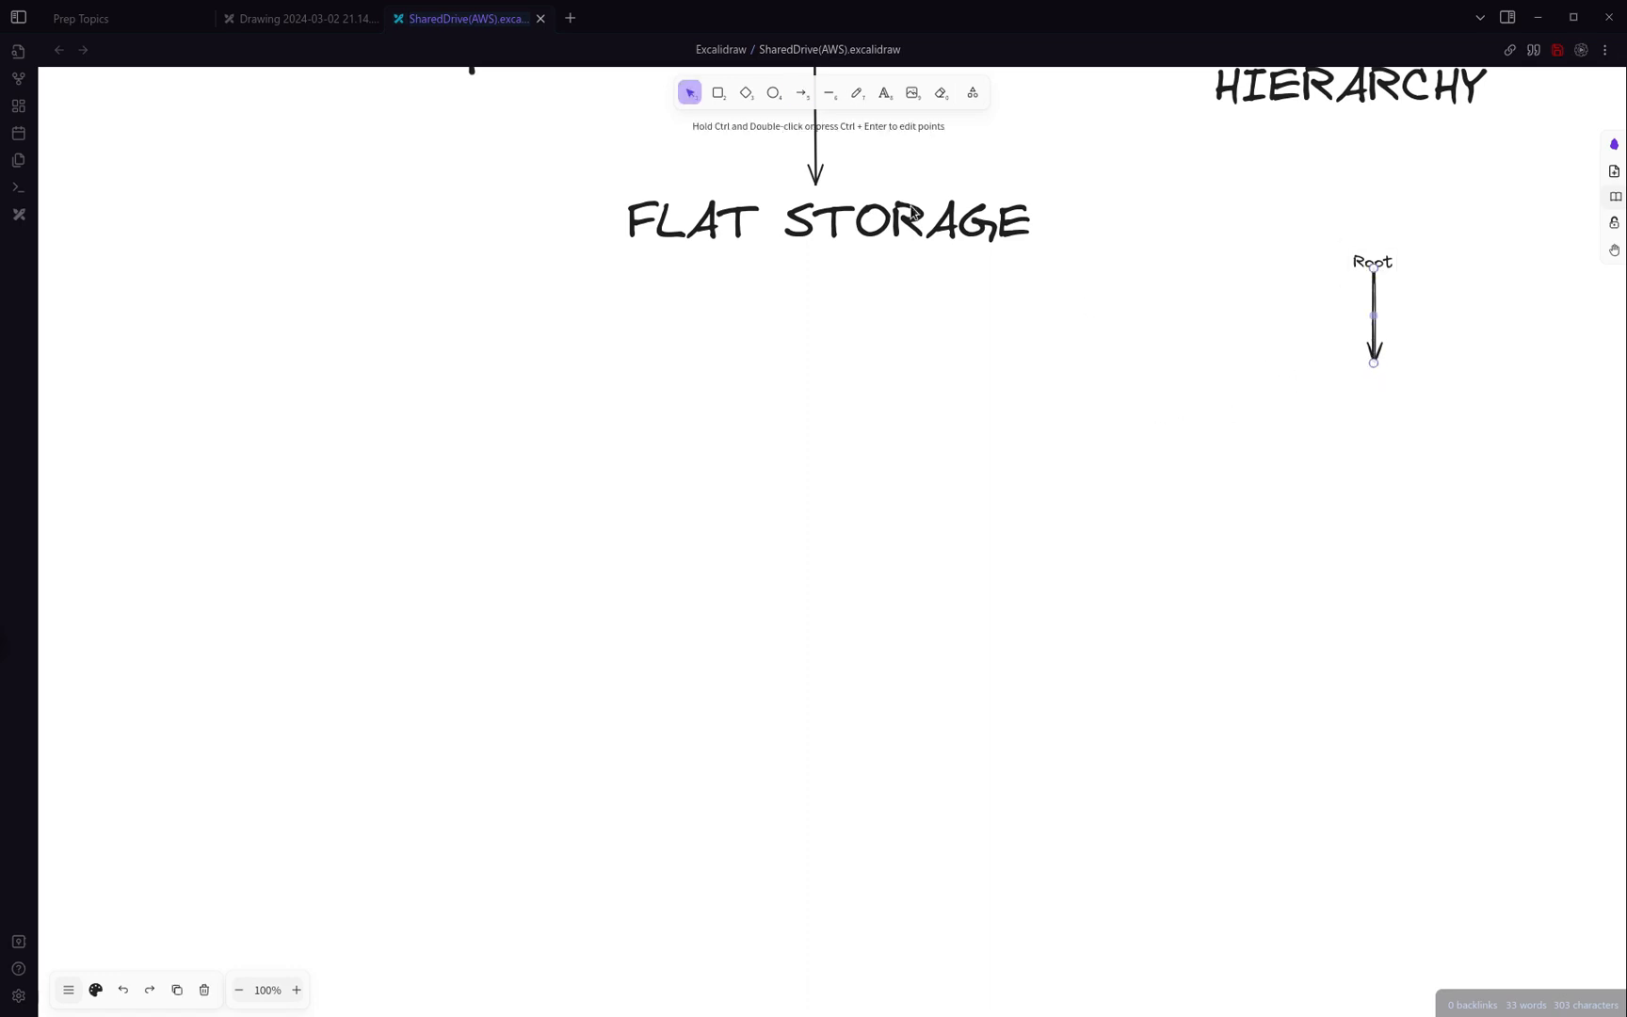
pyautogui.click(828, 92)
pyautogui.moveTo(1192, 369)
pyautogui.mouseDown()
pyautogui.moveTo(1530, 368)
pyautogui.moveTo(1482, 365)
pyautogui.mouseUp()
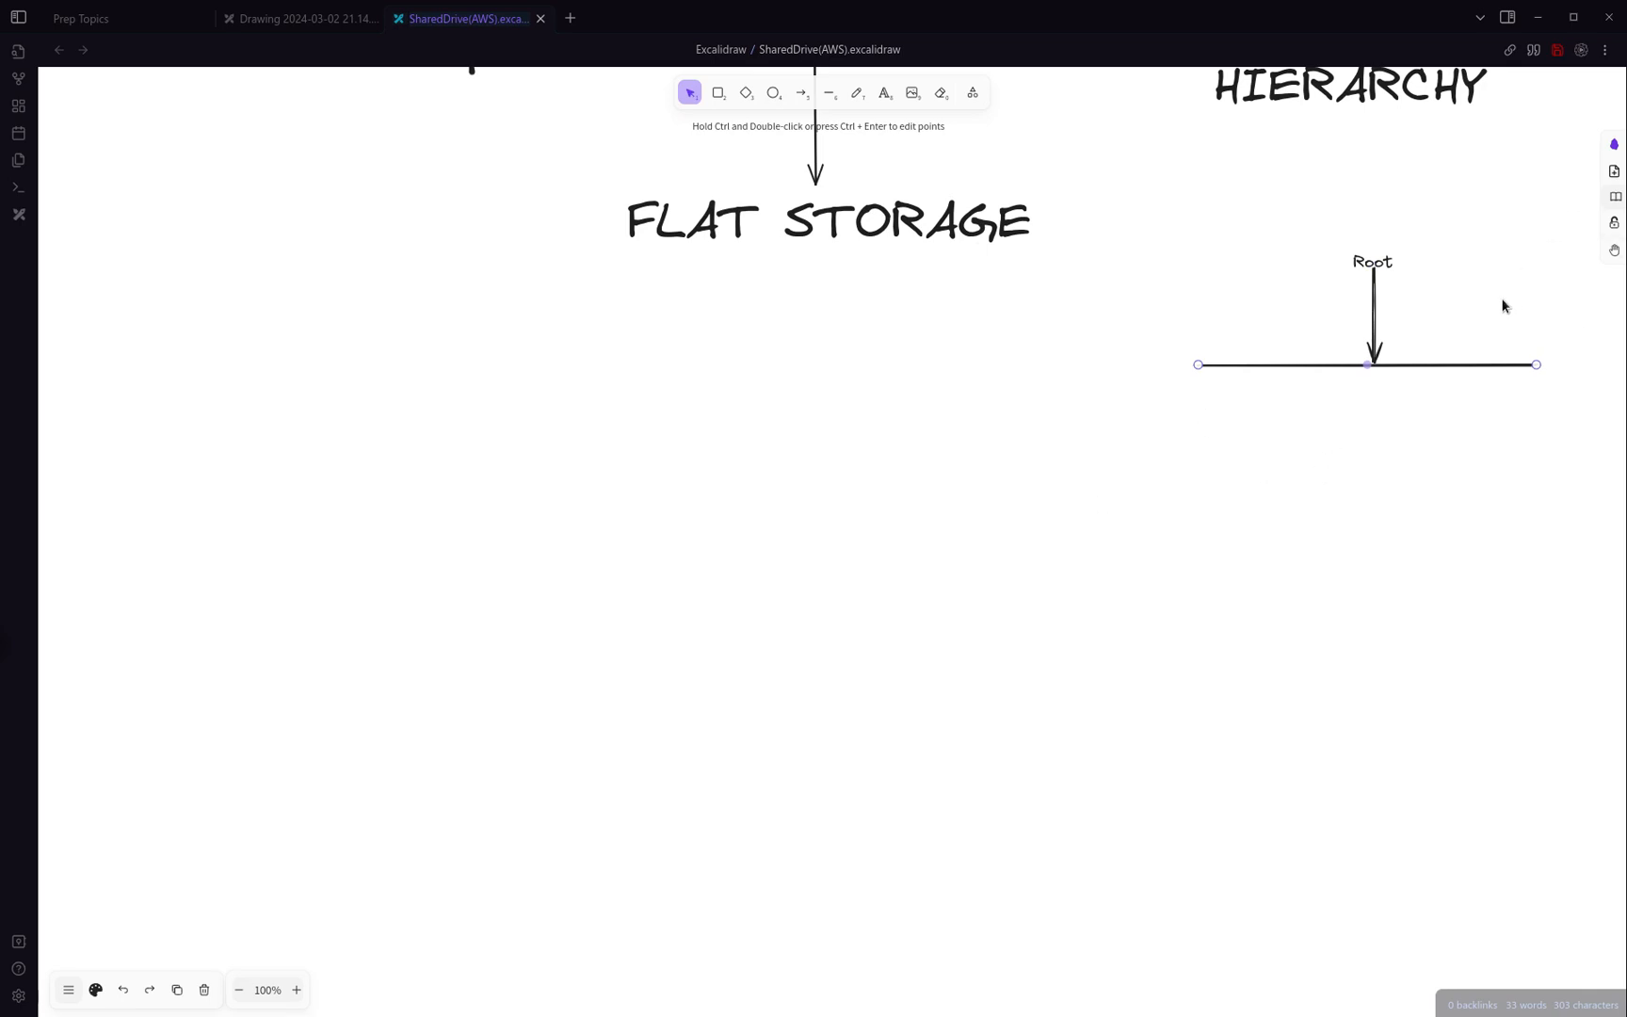
# Review the storage comparison from the Root sketch up to the block, object and file storage boxes
pyautogui.scroll(-1, 1388, 367)
pyautogui.scroll(1, 1388, 370)
pyautogui.scroll(2, 1377, 389)
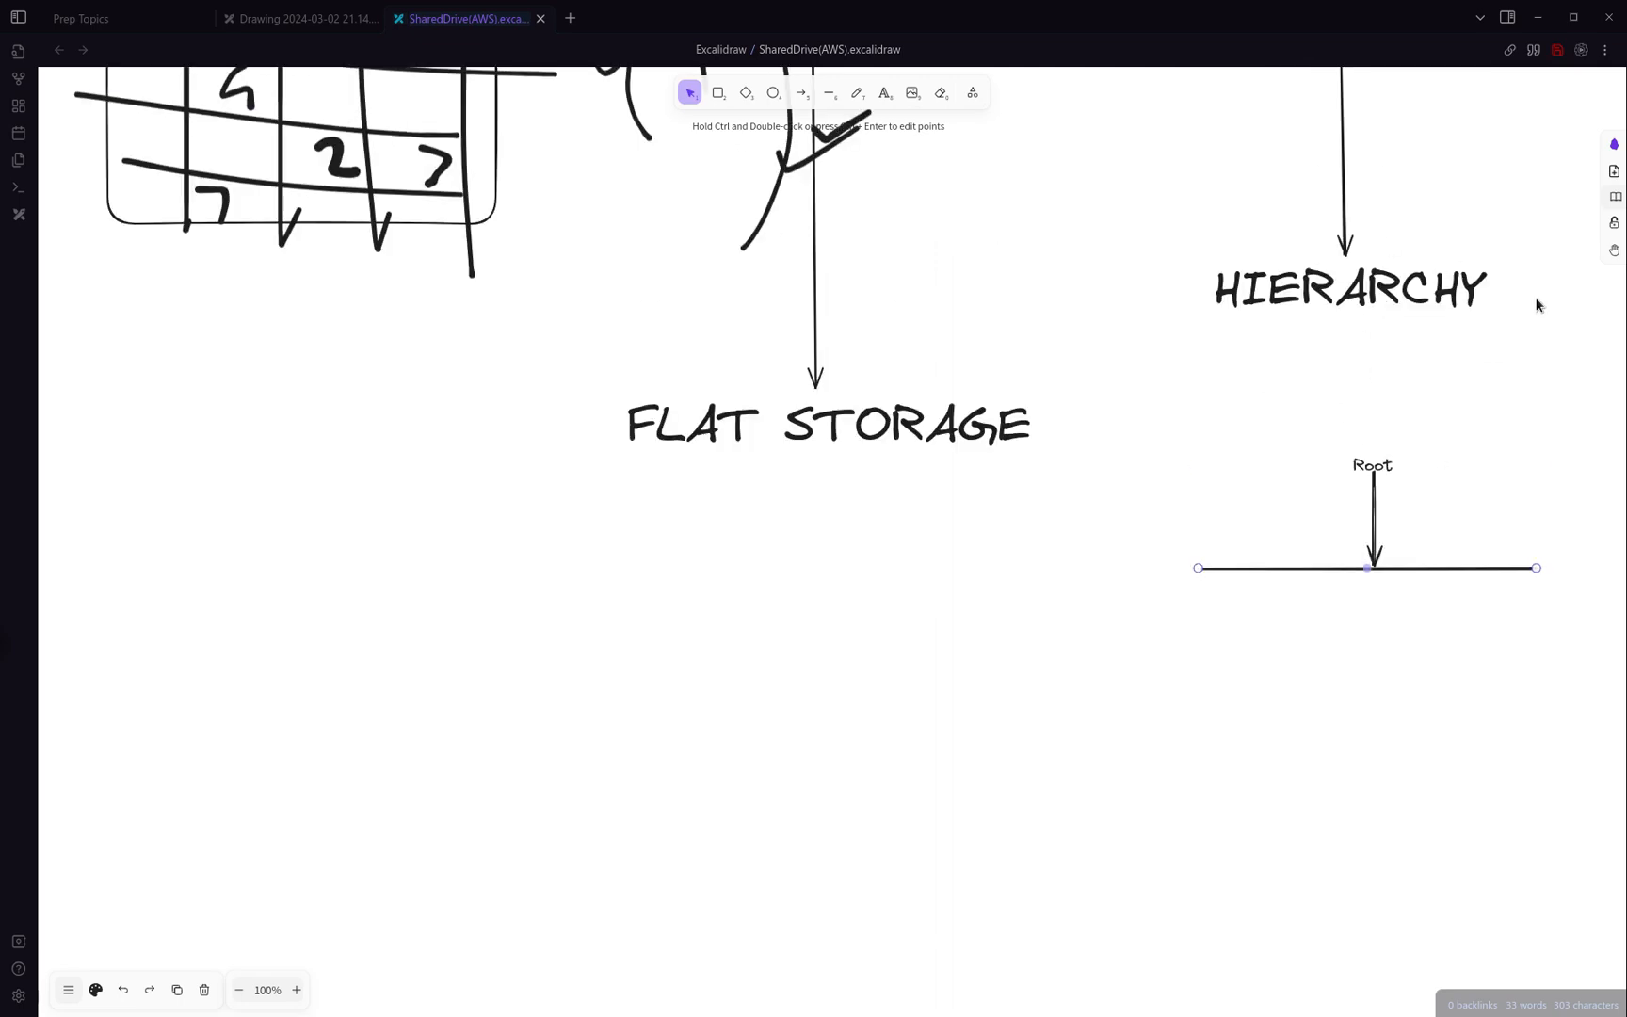
pyautogui.scroll(3, 1377, 352)
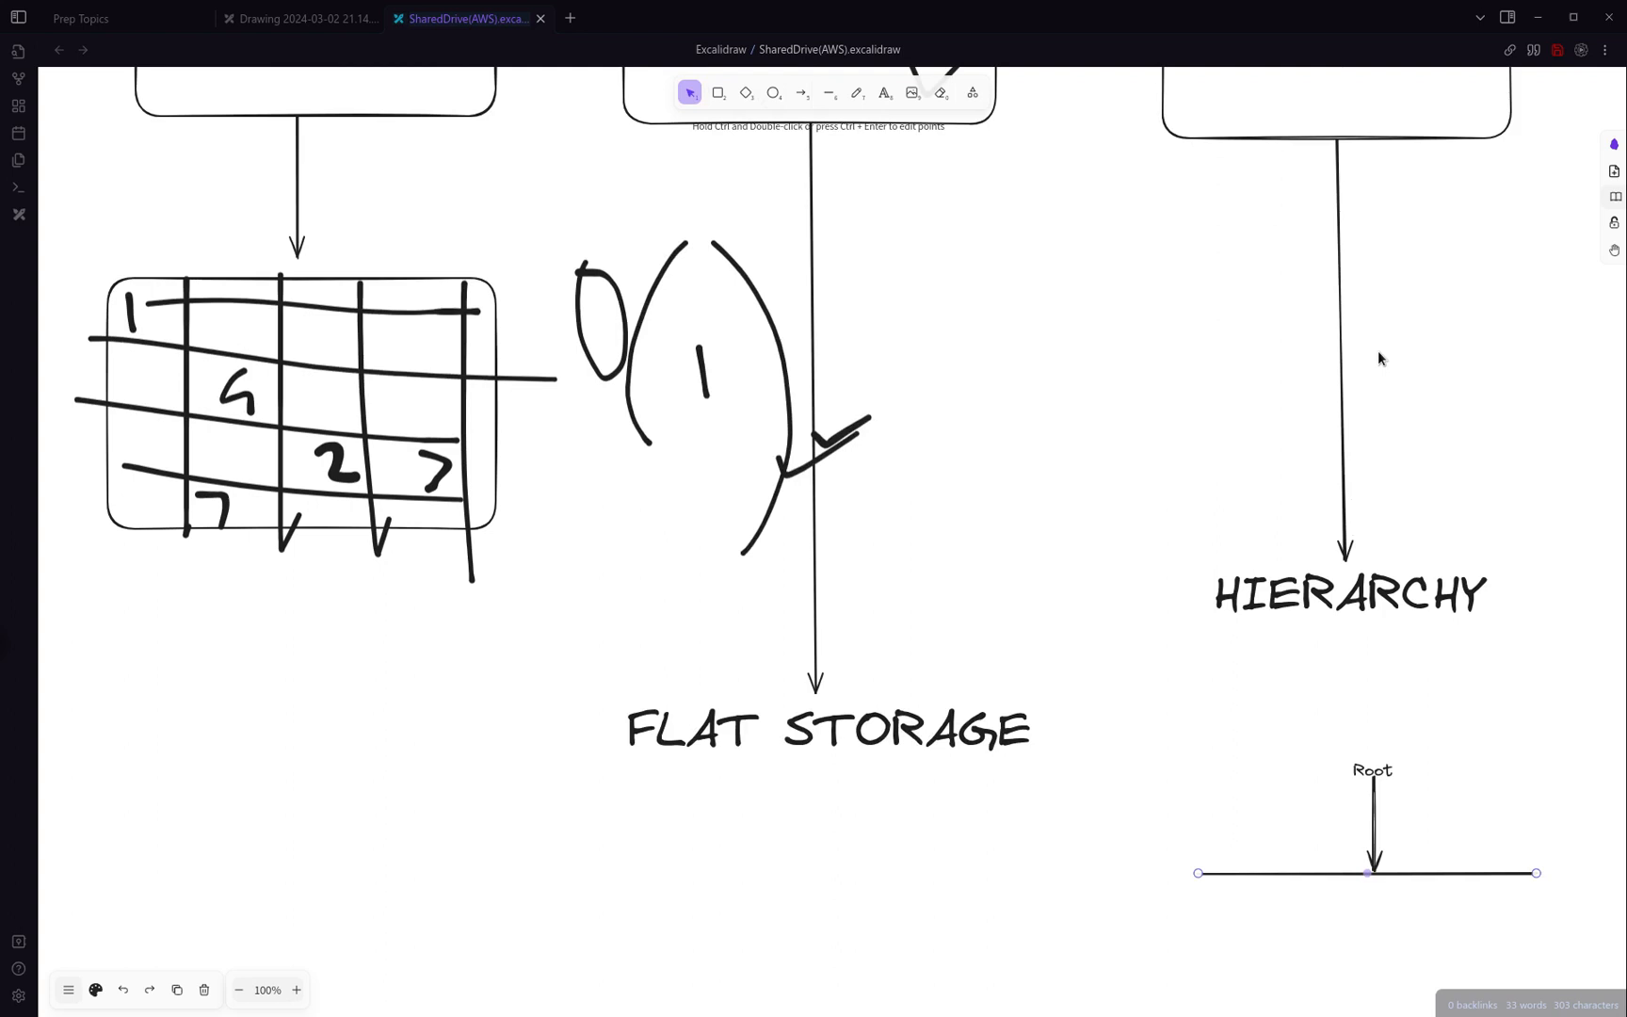
pyautogui.scroll(-4, 1377, 358)
pyautogui.scroll(-2, 1377, 358)
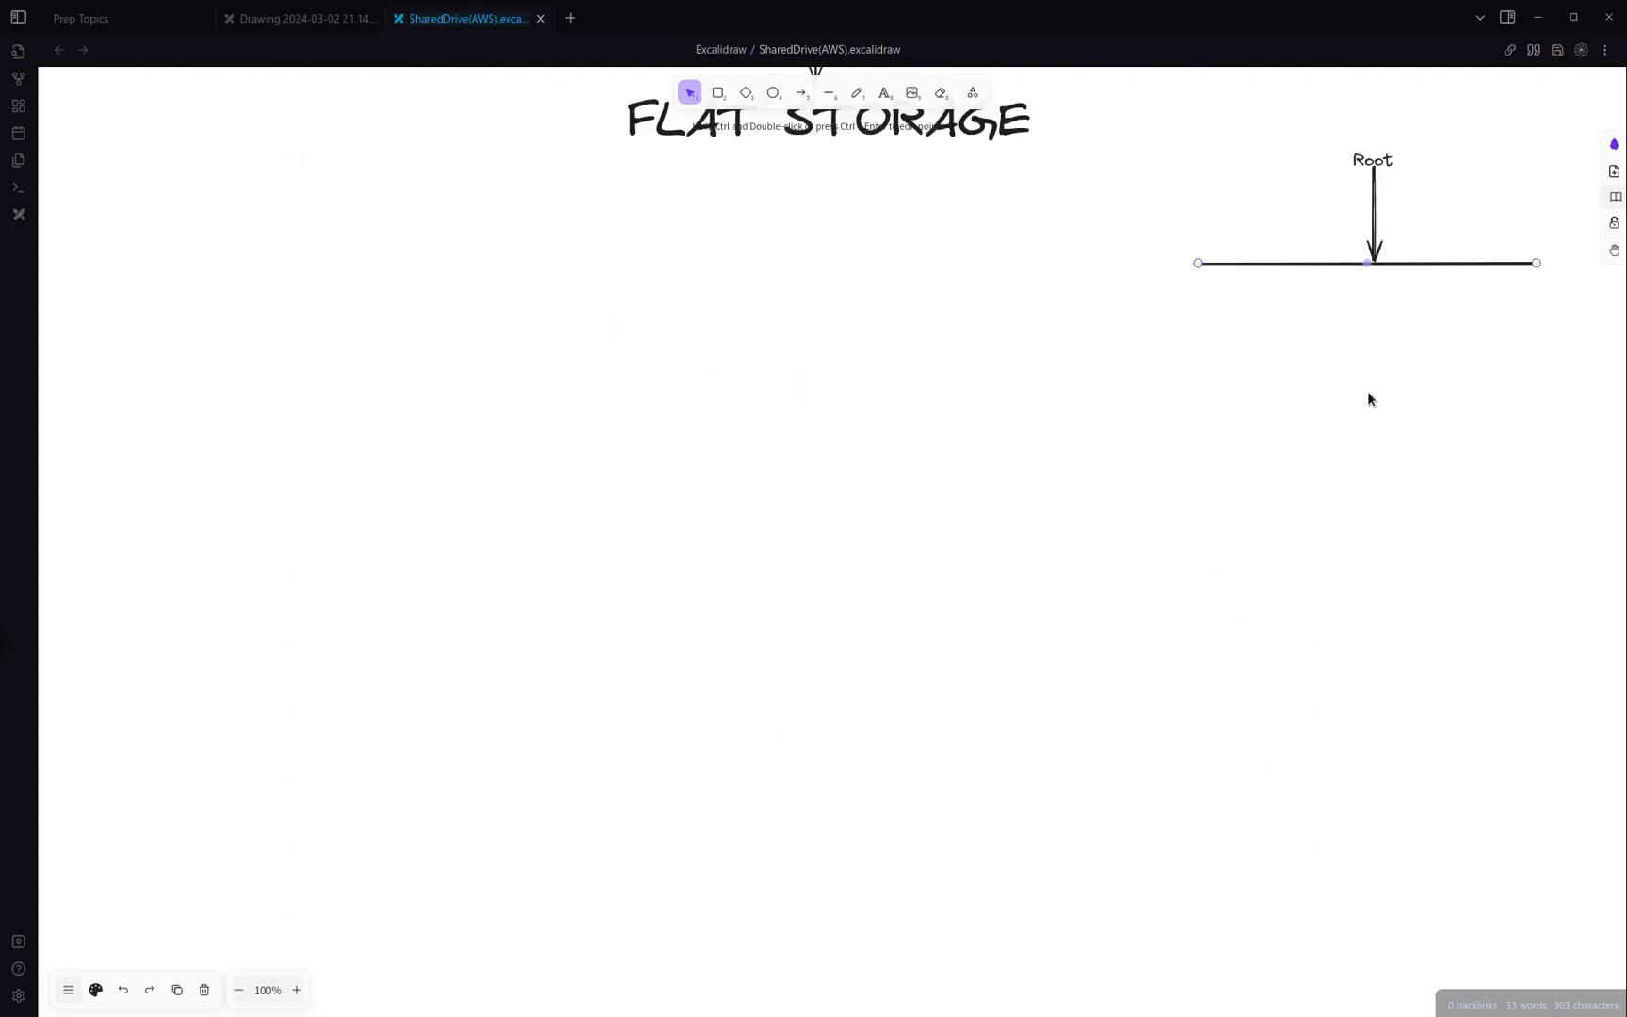
pyautogui.scroll(3, 1368, 396)
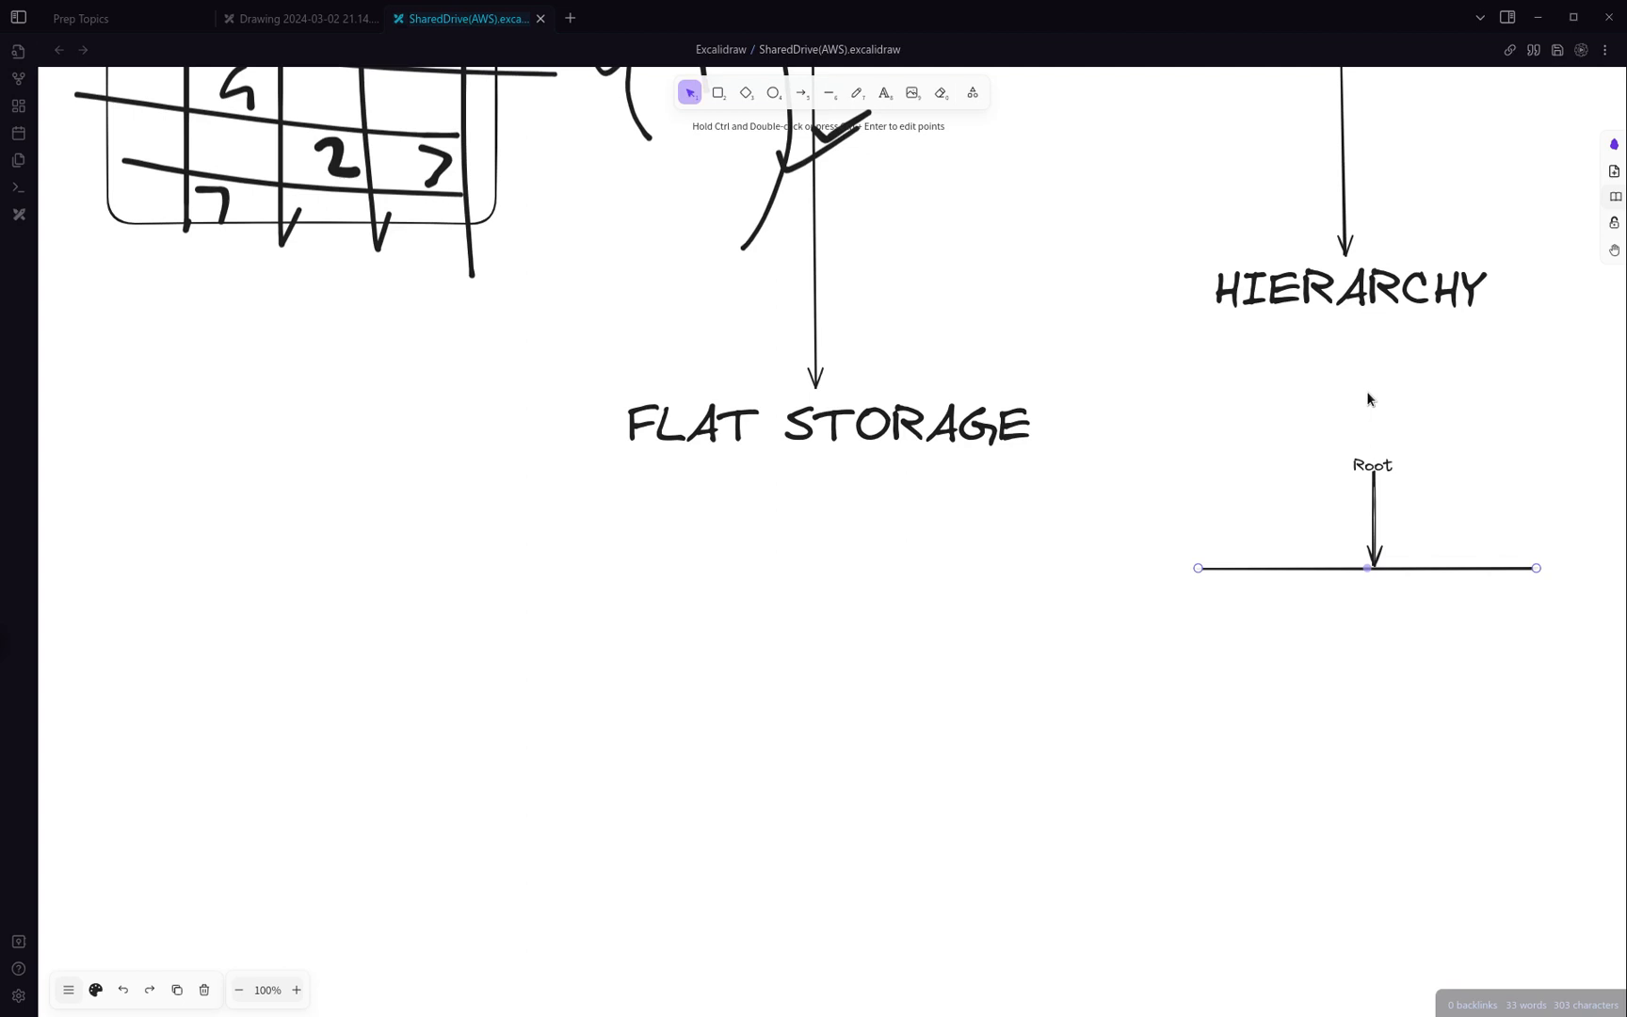
pyautogui.scroll(4, 1368, 398)
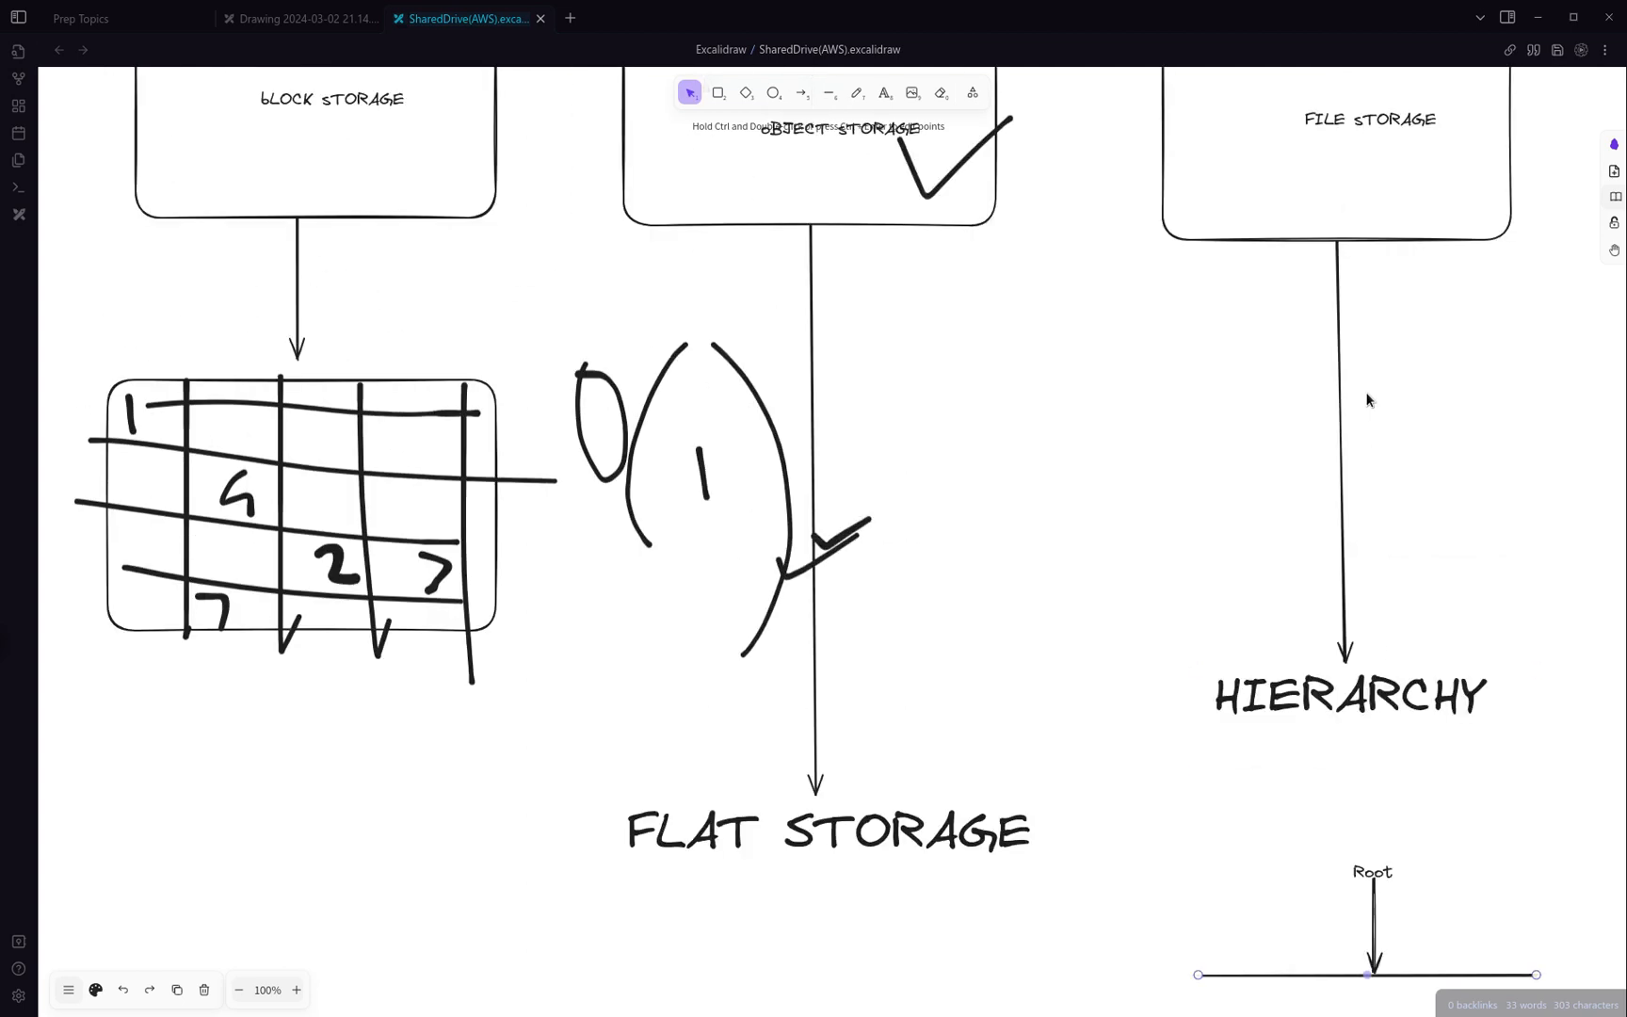
pyautogui.scroll(3, 1366, 399)
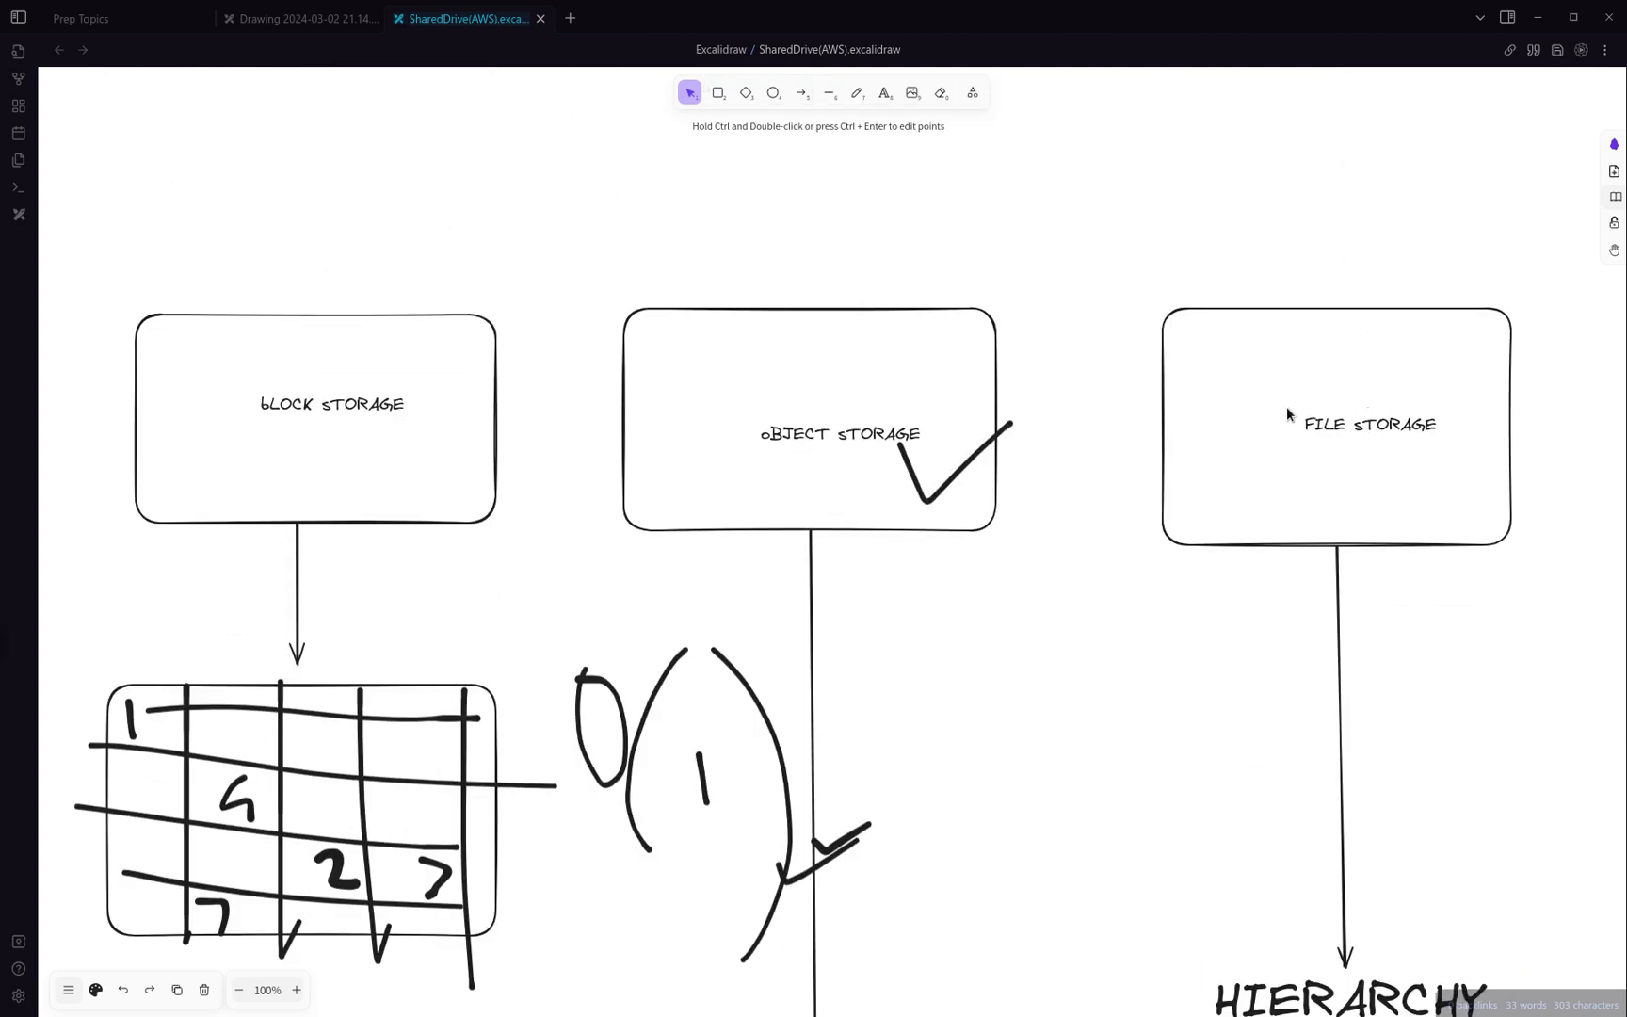
# Add the text "FILE STORAGE WITH EFS" in the empty area below the FLAT STORAGE label
pyautogui.scroll(-9, 1471, 343)
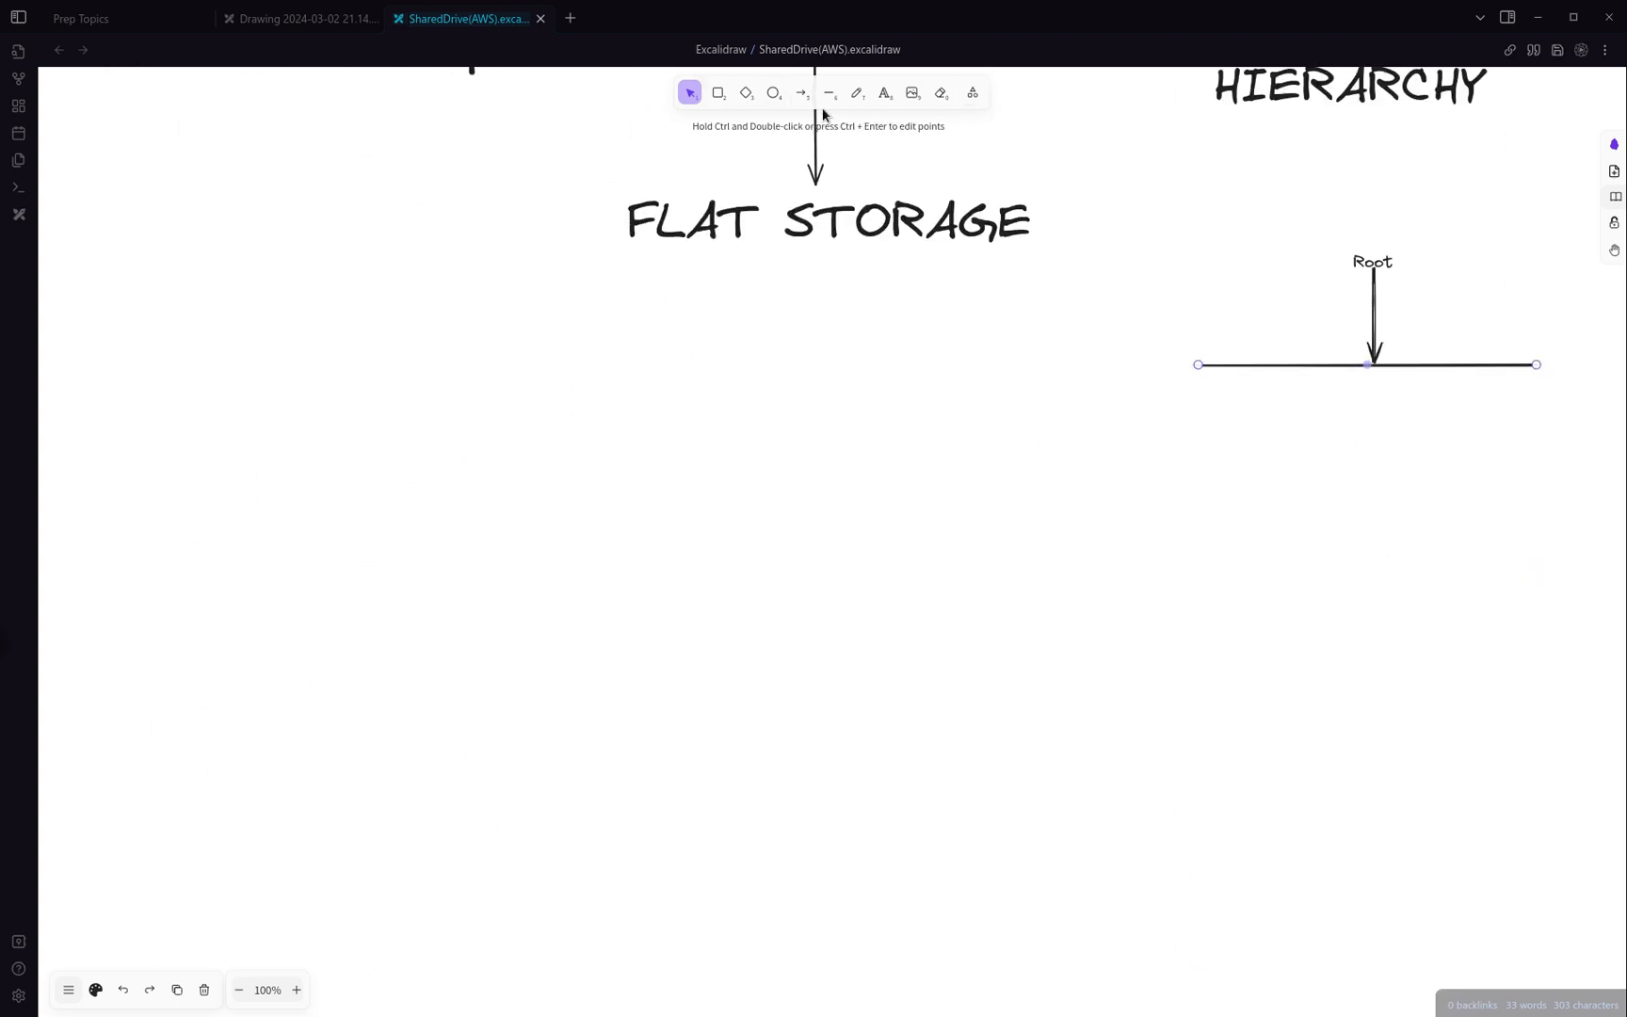
pyautogui.click(881, 102)
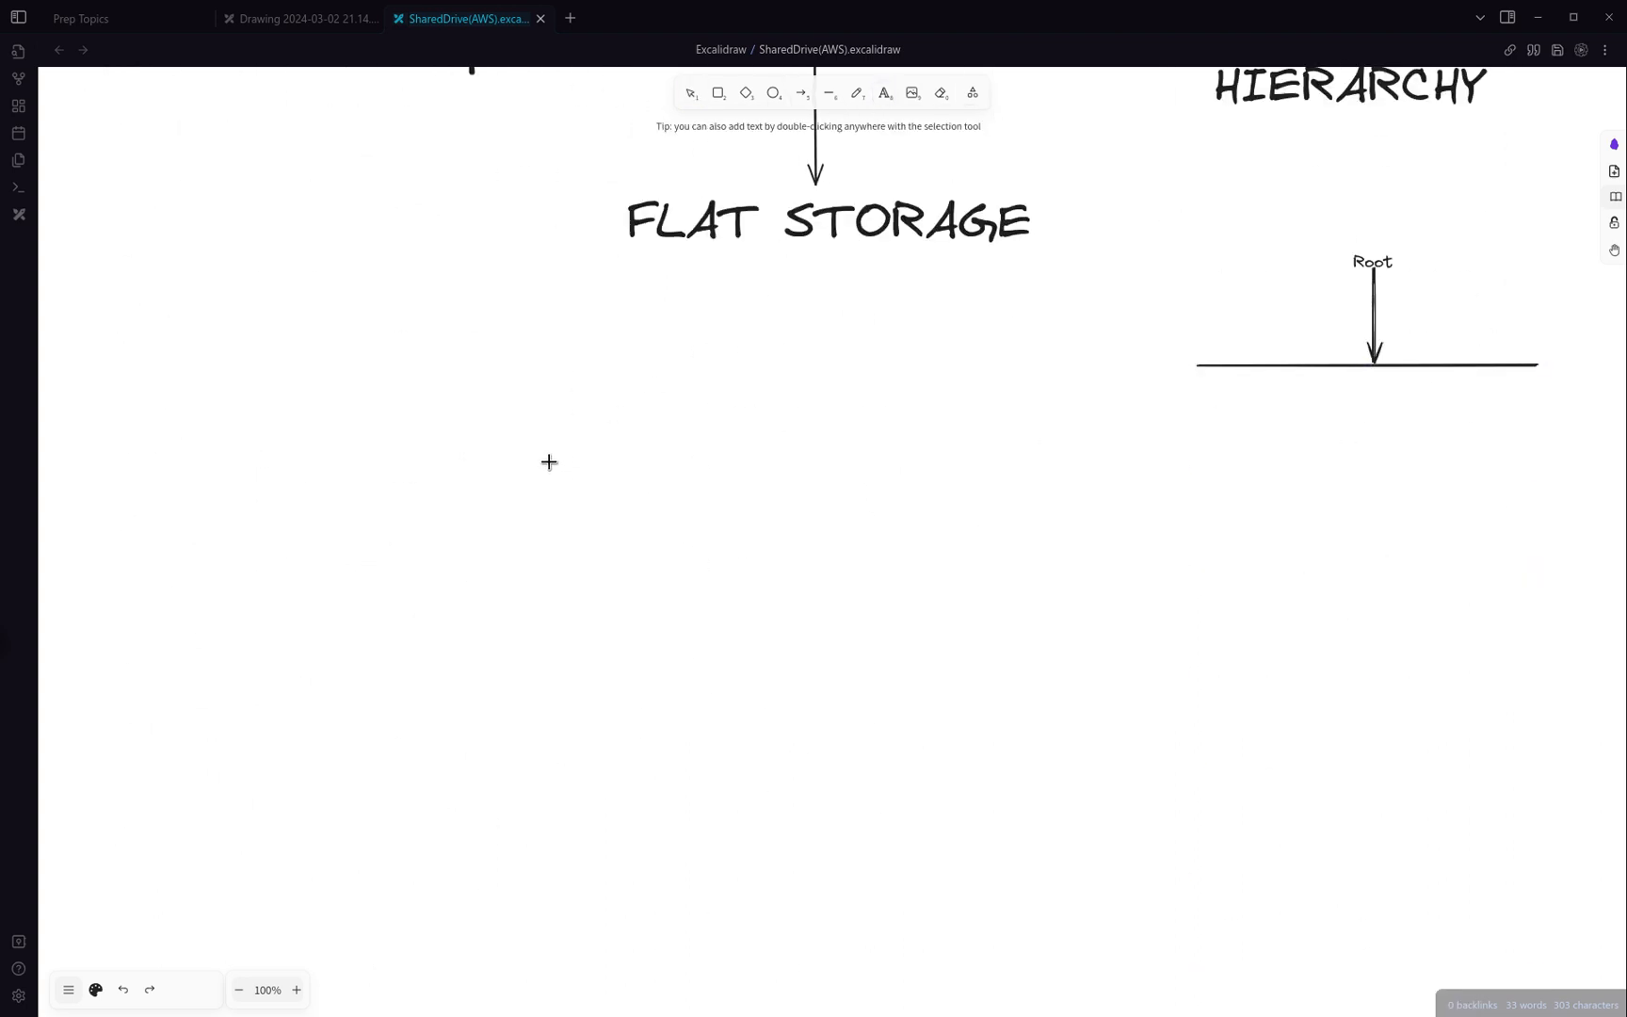
pyautogui.click(532, 475)
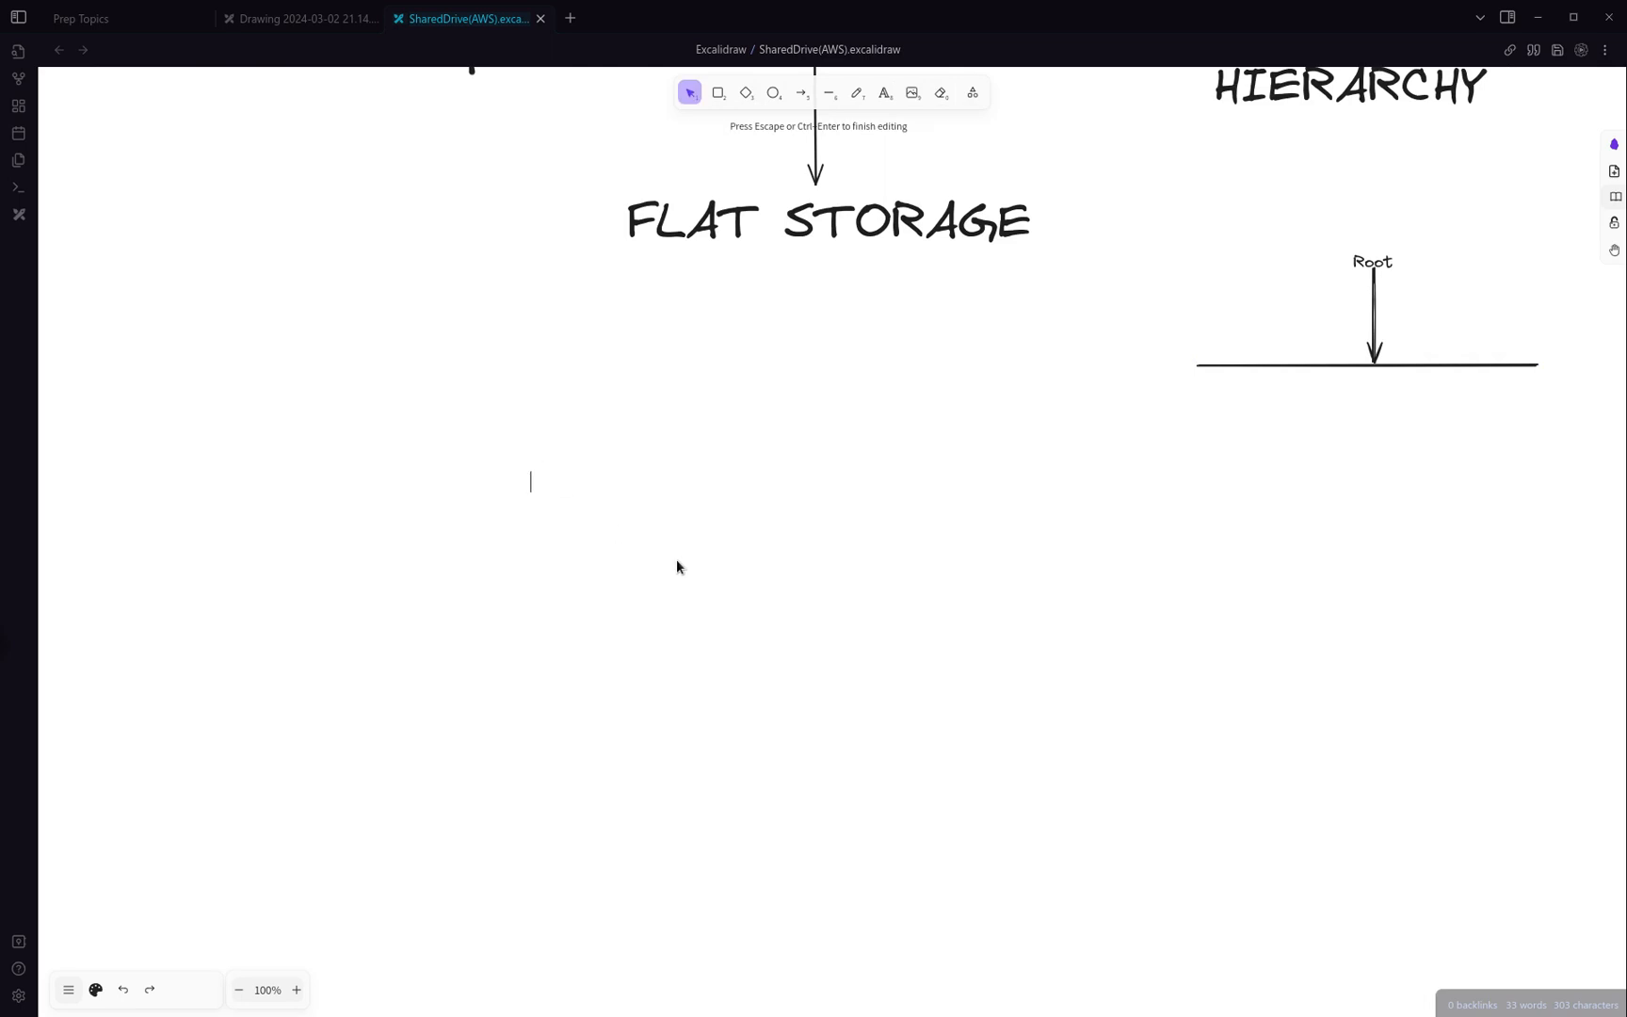
pyautogui.write('FILE STORAGE WITH ')
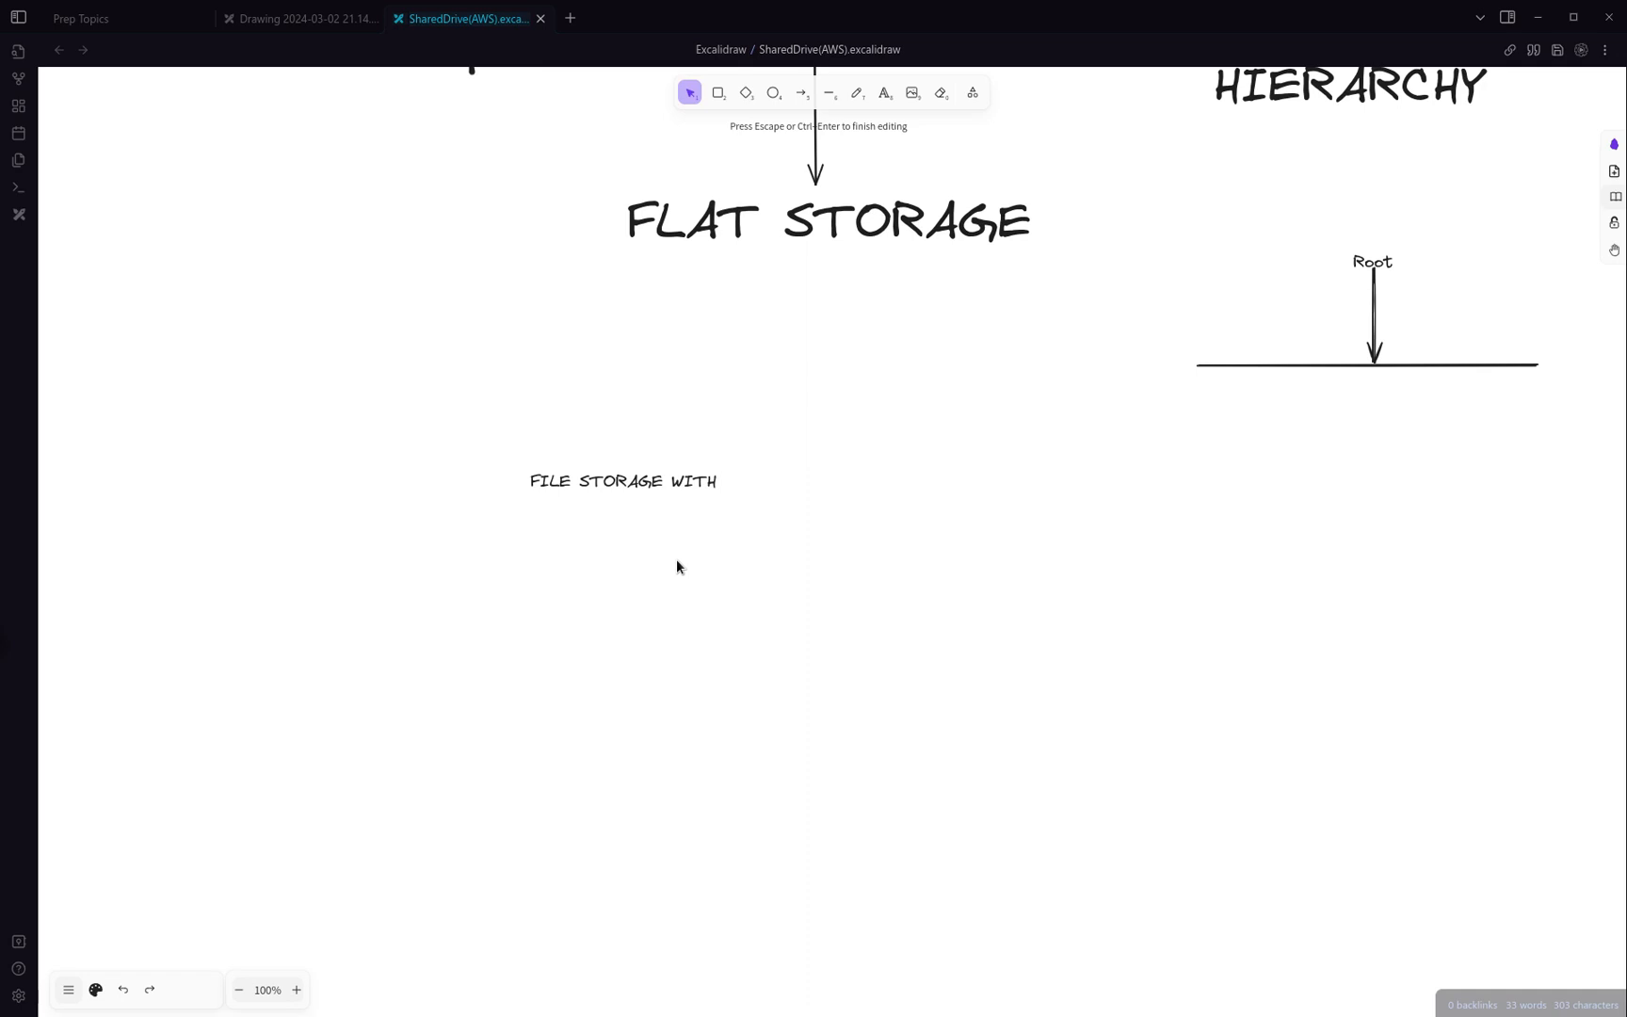
pyautogui.write('EFS')
pyautogui.press('Escape')
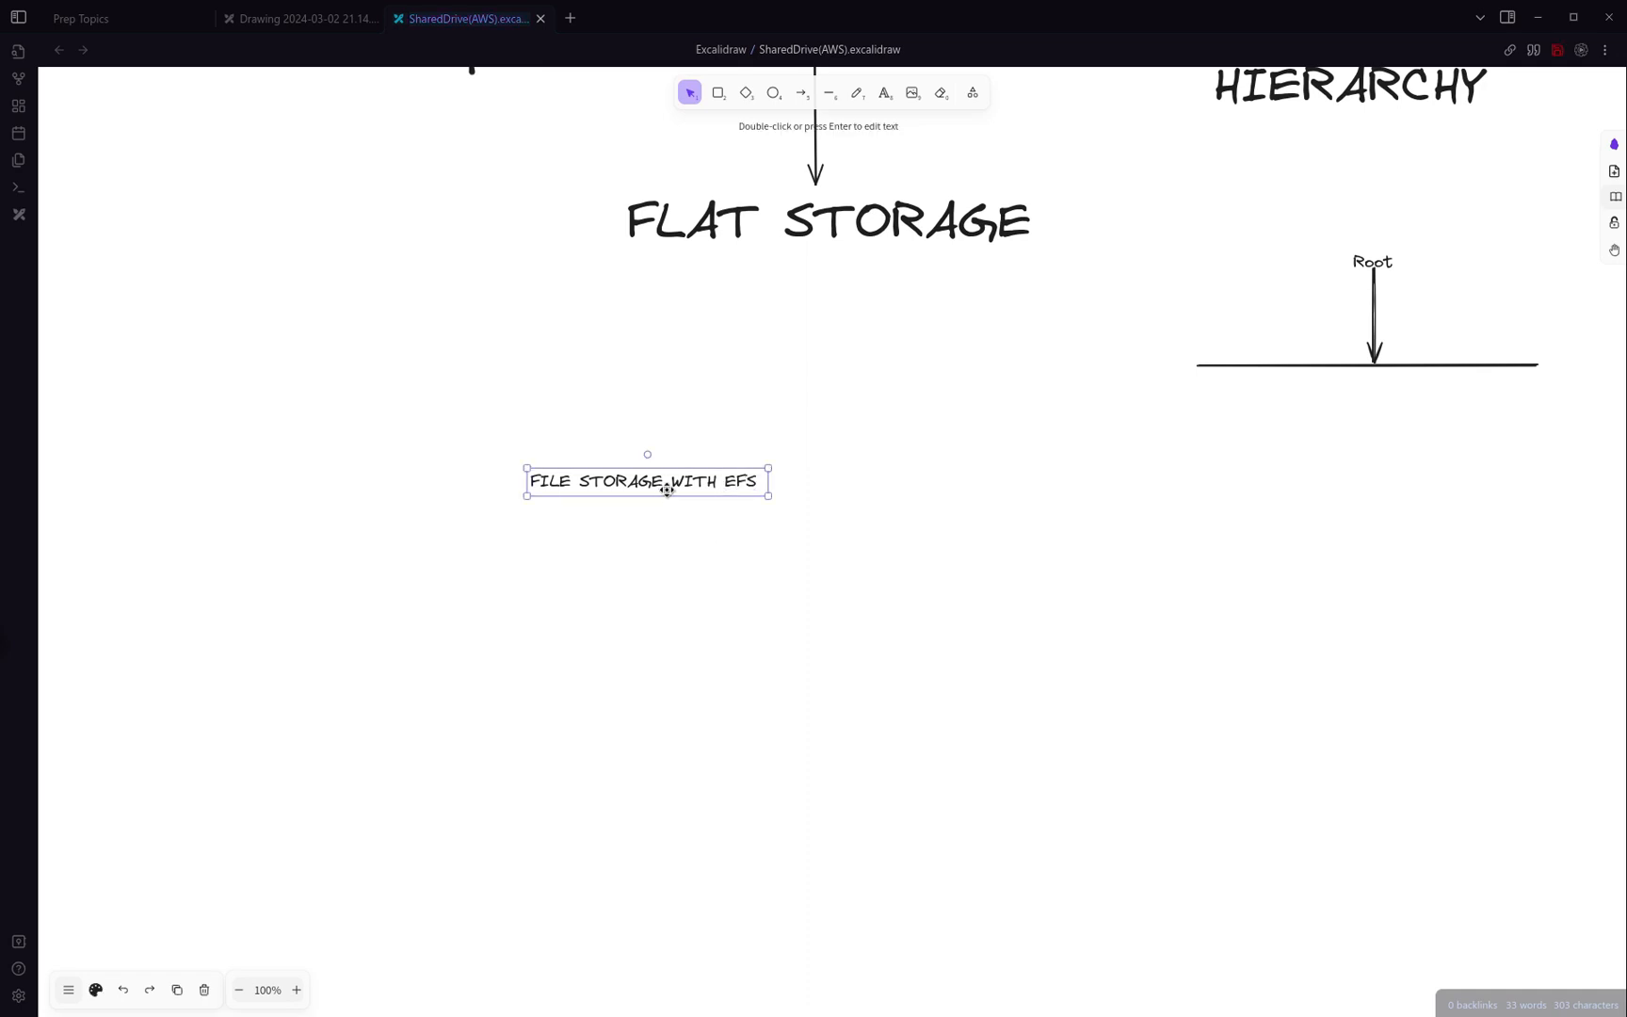
# Enlarge the FILE STORAGE WITH EFS text to heading size and centre it under the FLAT STORAGE label
pyautogui.moveTo(764, 496); pyautogui.dragTo(792, 522)
pyautogui.click(900, 783)
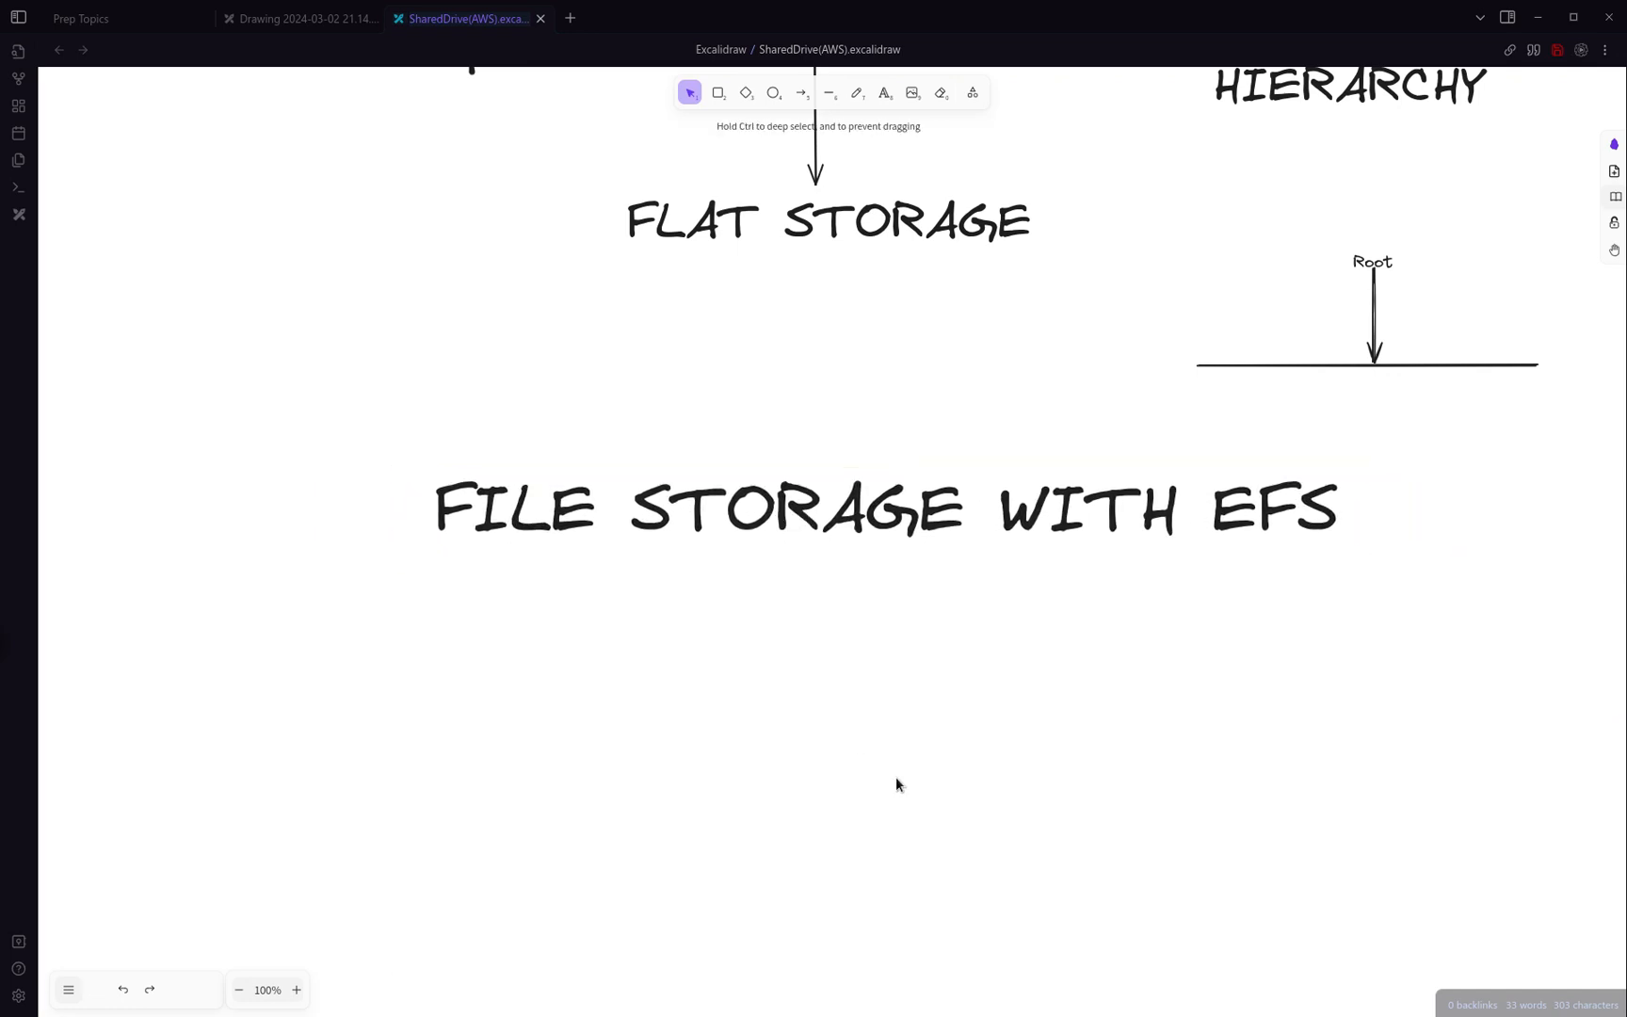
pyautogui.moveTo(904, 521); pyautogui.dragTo(862, 618)
pyautogui.click(911, 715)
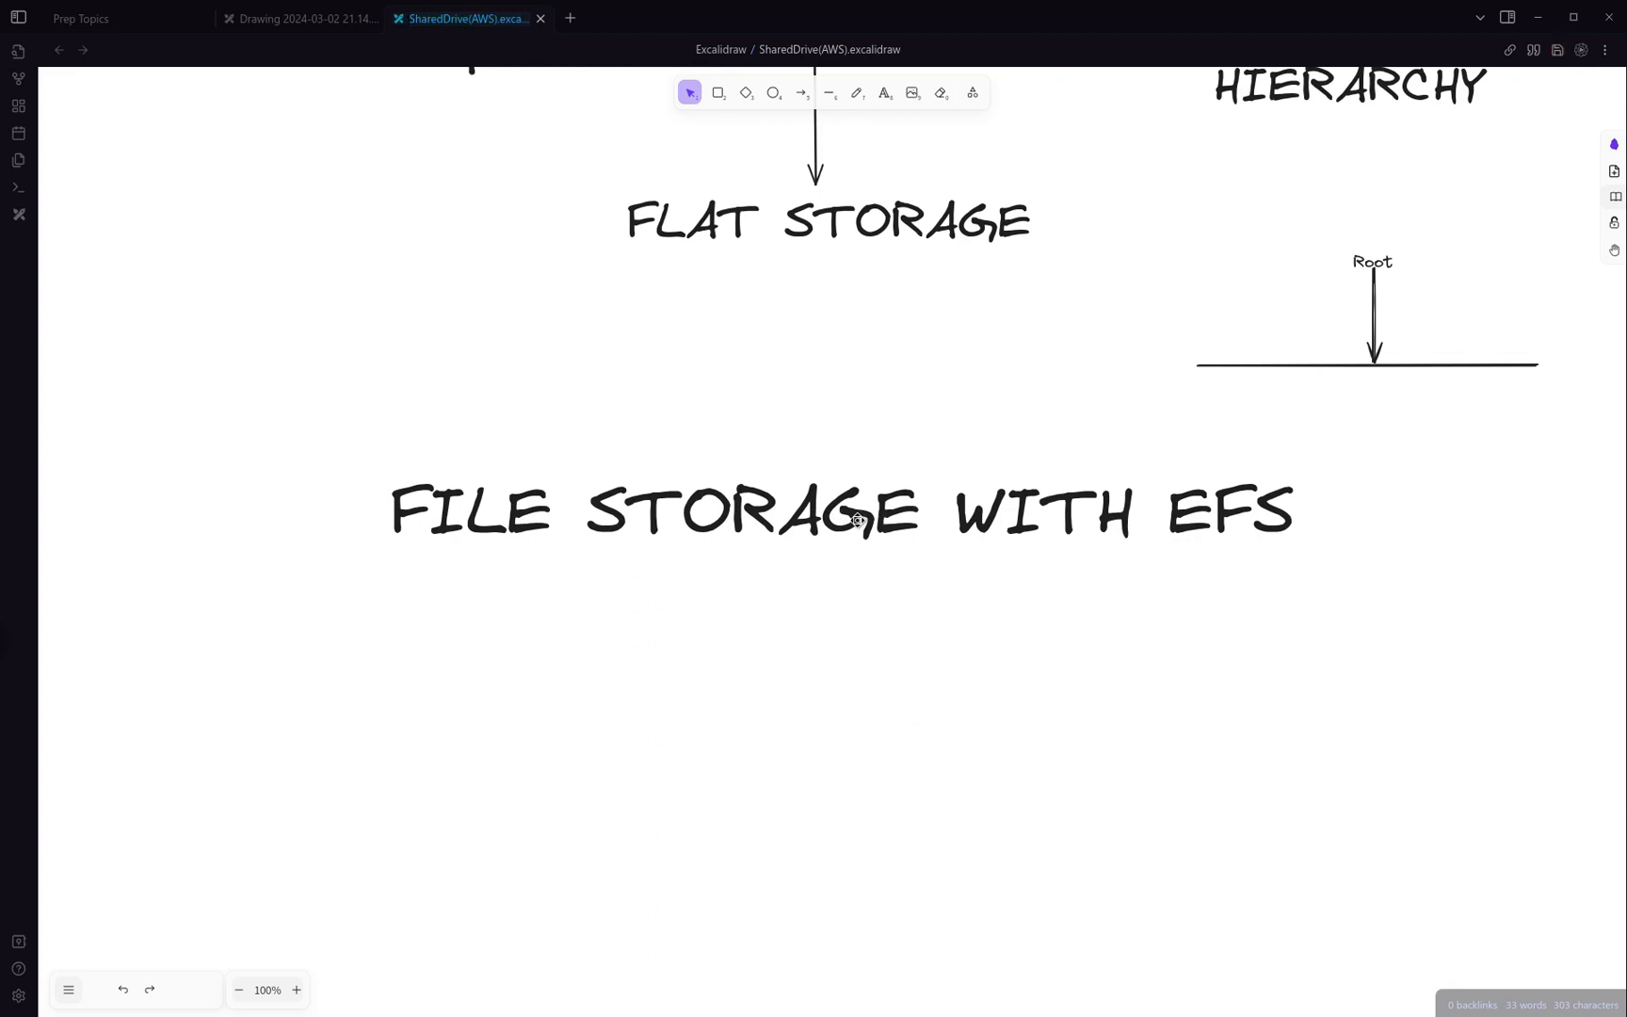
pyautogui.moveTo(857, 521); pyautogui.dragTo(844, 518)
pyautogui.click(1073, 654)
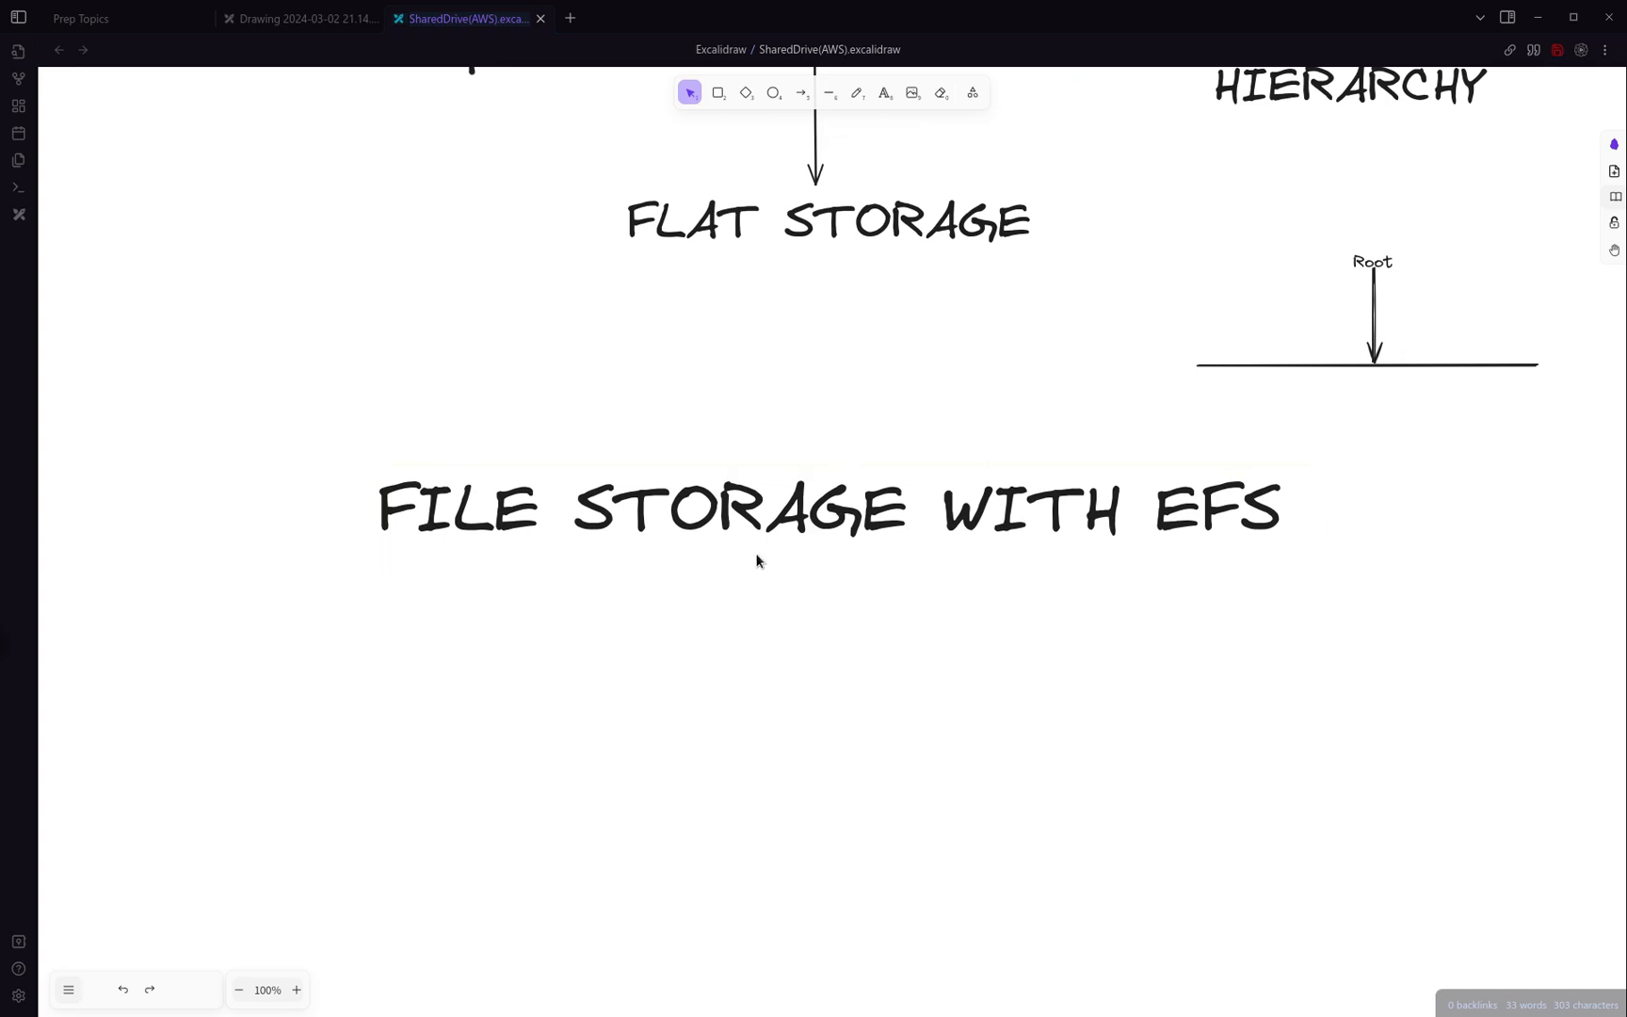
# Switch to the AWS console in the browser, dismissing the sign-in notice, and find and open the EFS service
pyautogui.hotkey('alt', 'Tab')
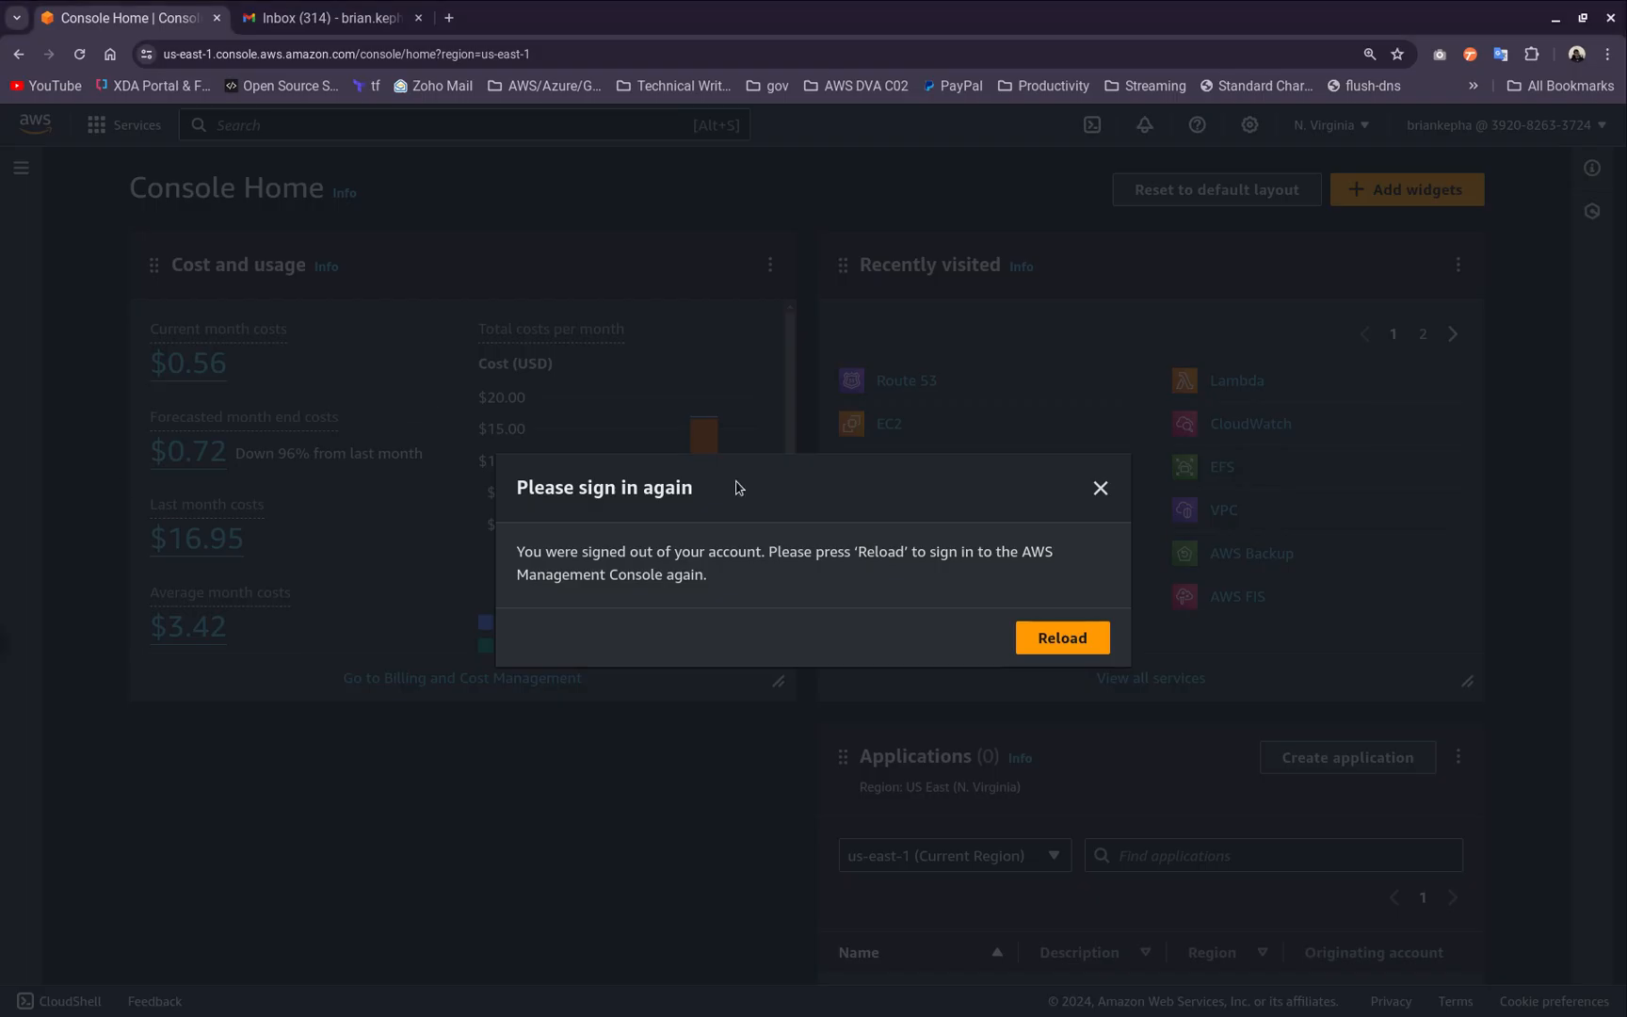
pyautogui.click(1098, 486)
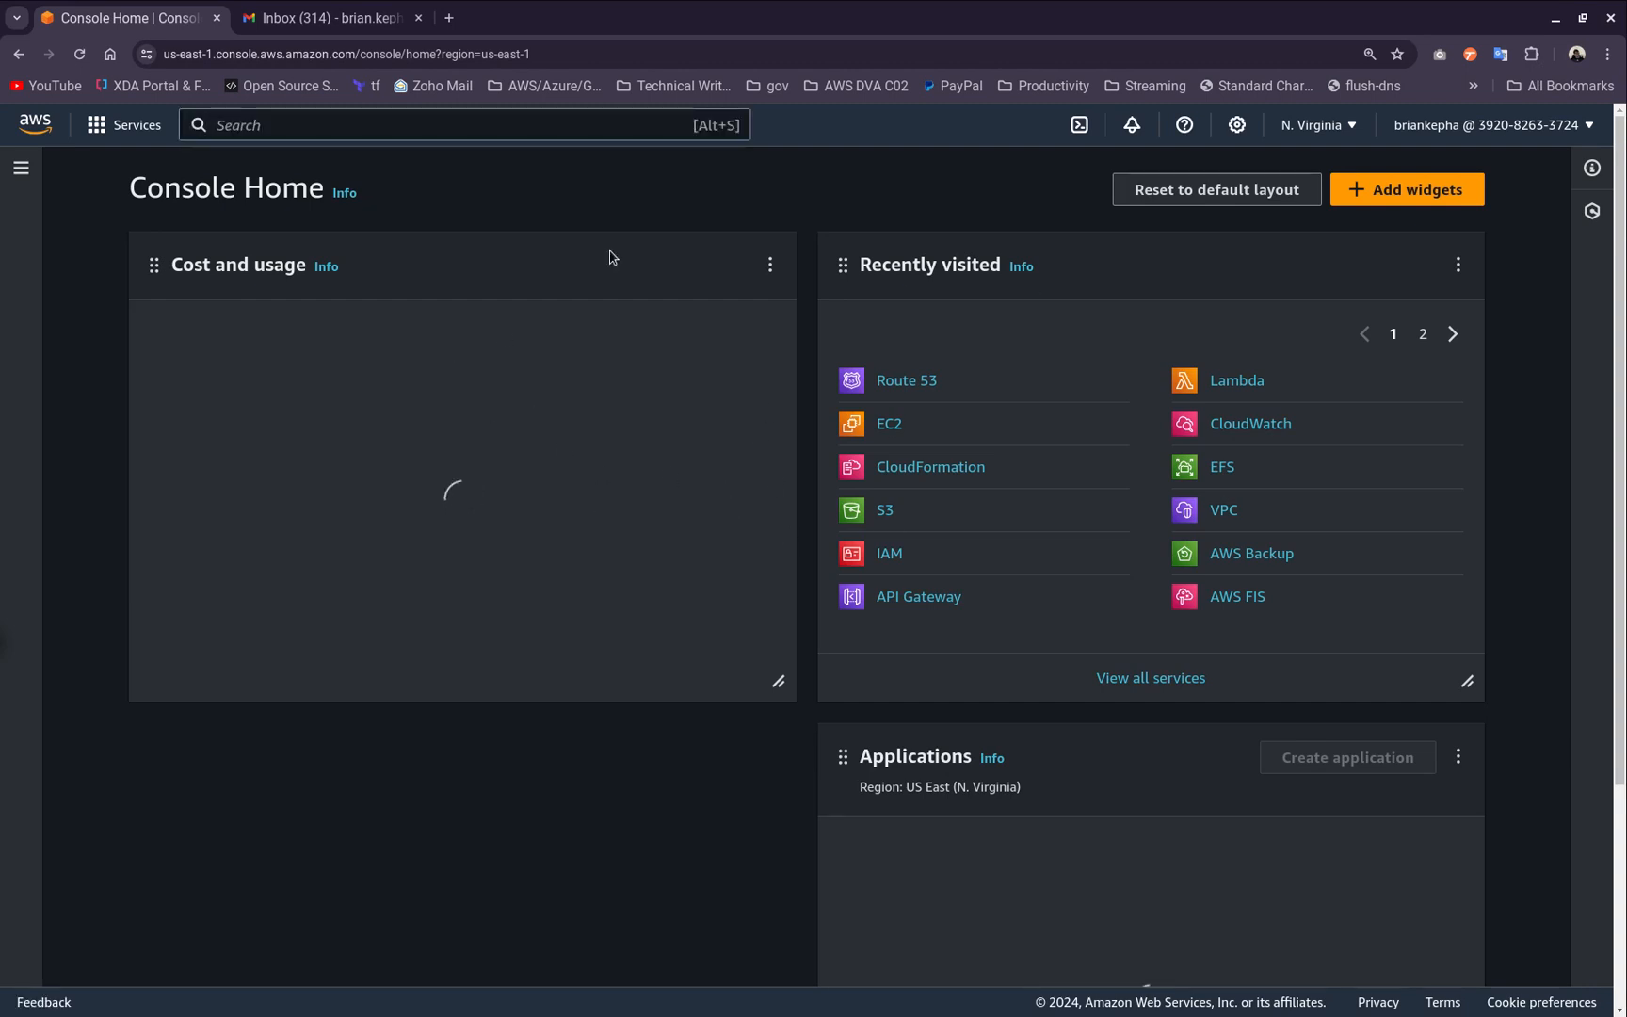
pyautogui.click(386, 119)
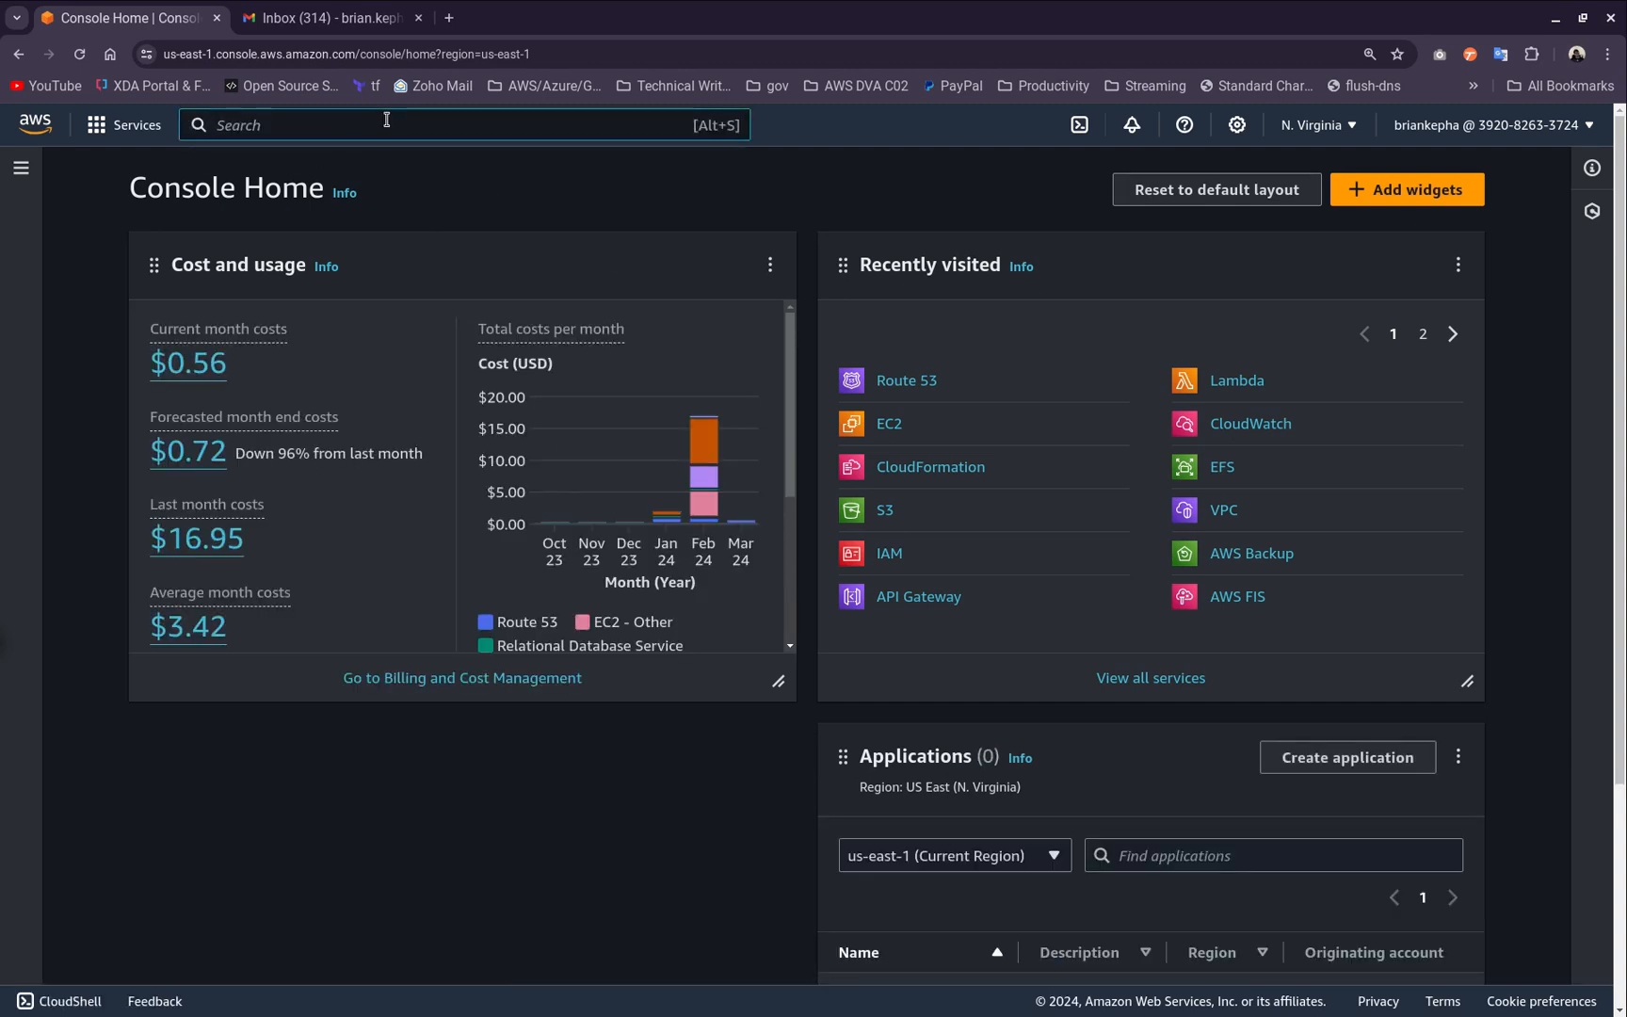
pyautogui.write('EFS')
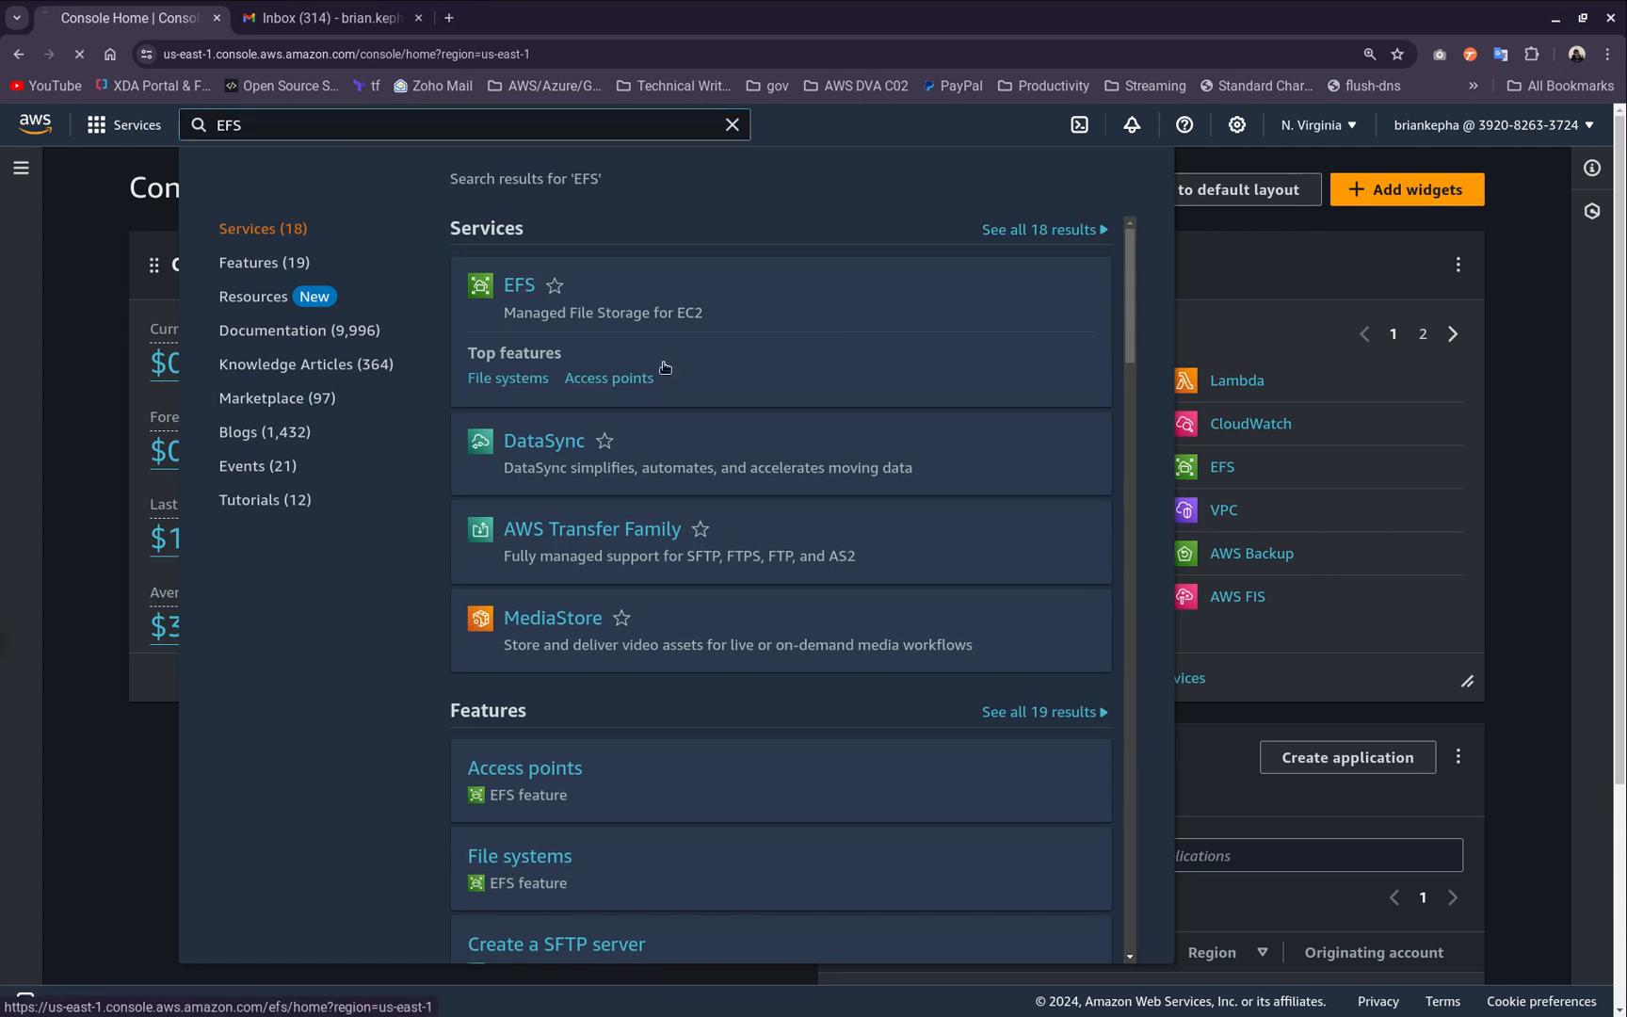
pyautogui.click(705, 397)
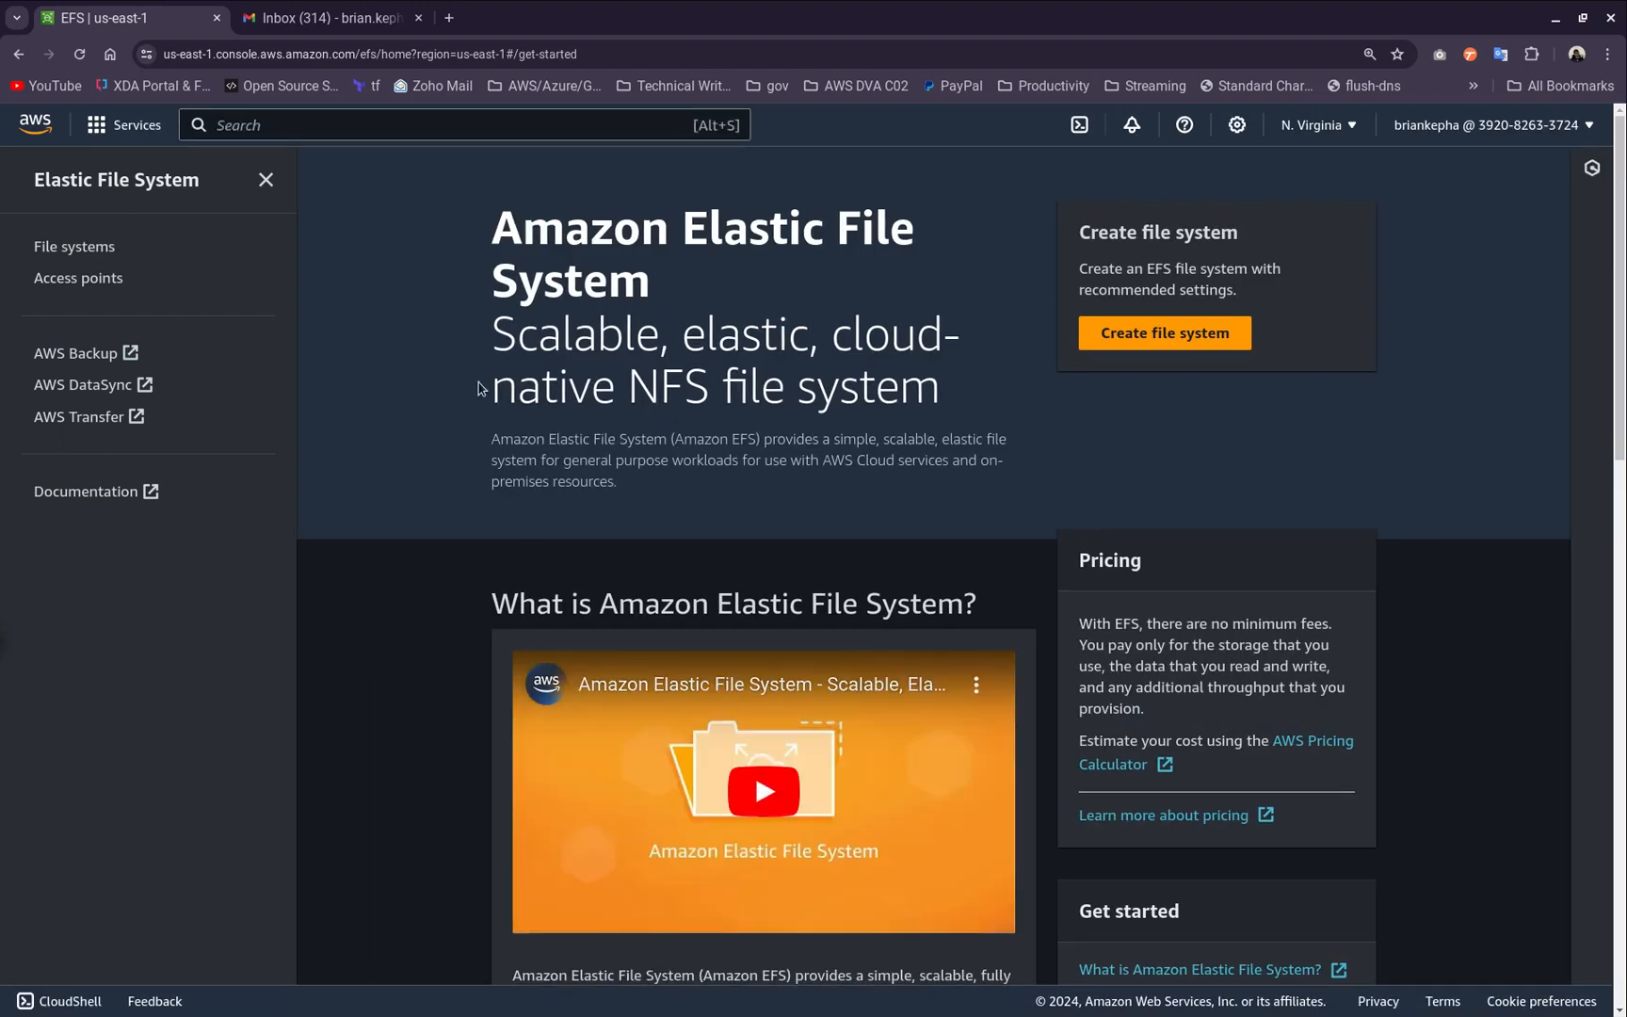
# Start creating an EFS file system and name it testEFSDemo
pyautogui.click(1178, 346)
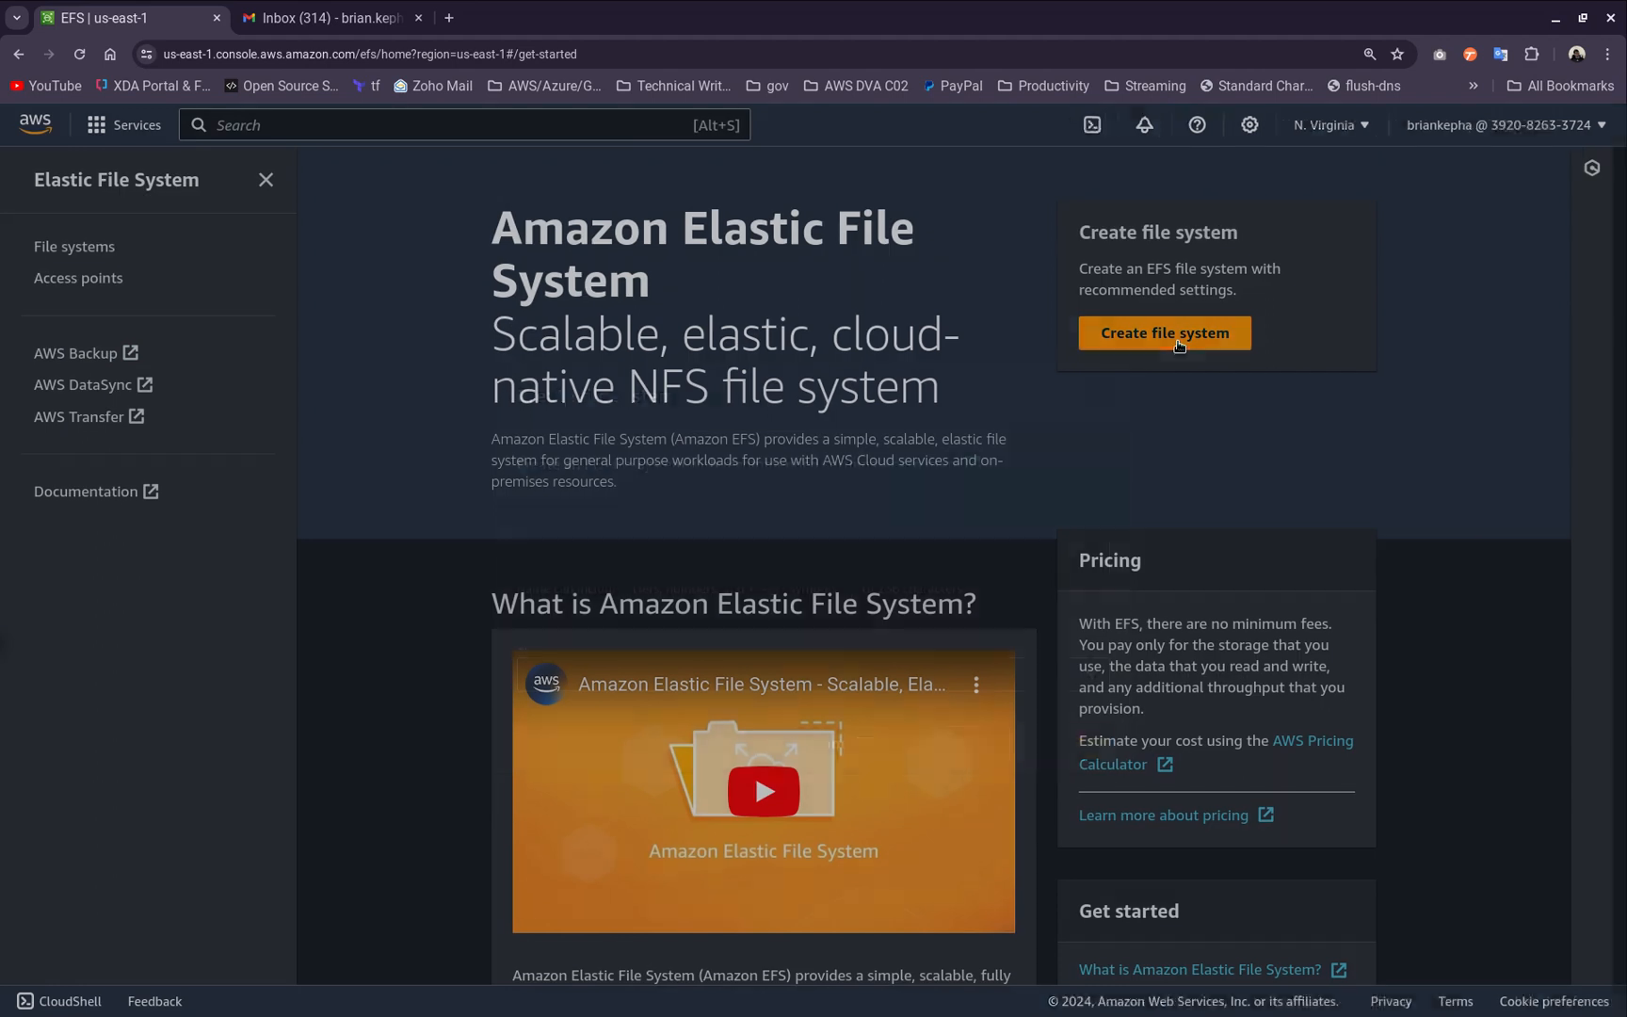
pyautogui.click(741, 532)
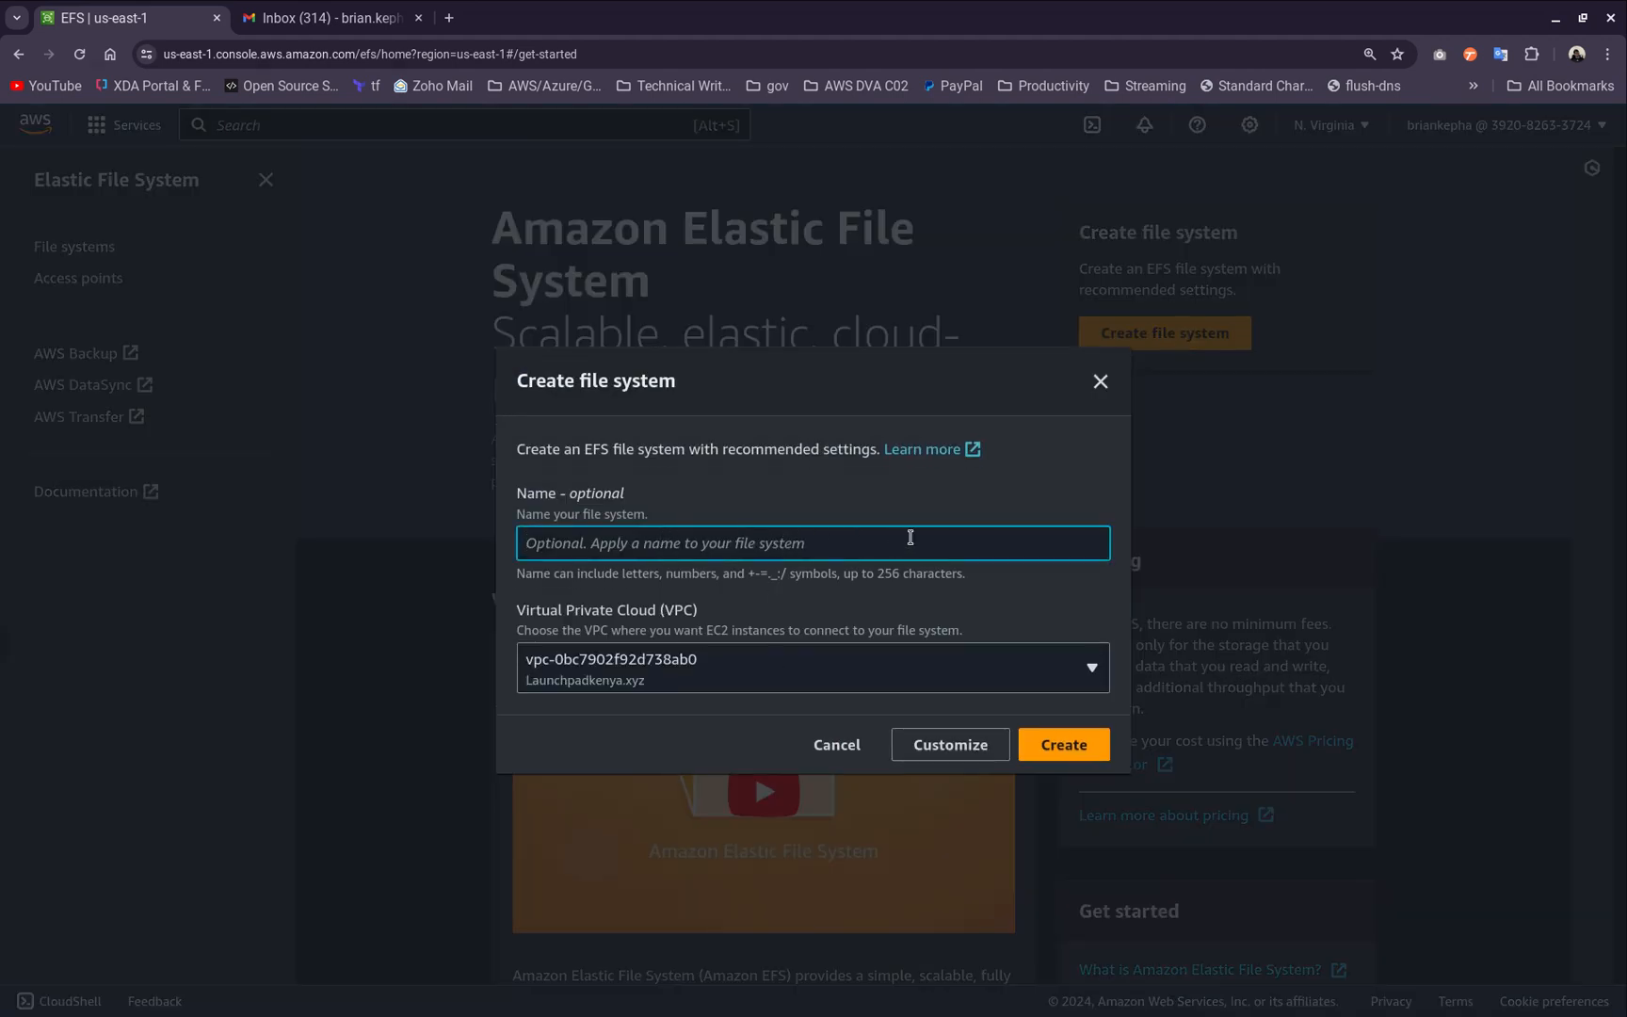
pyautogui.write('n')
pyautogui.press('BackSpace')
pyautogui.write('testEFS')
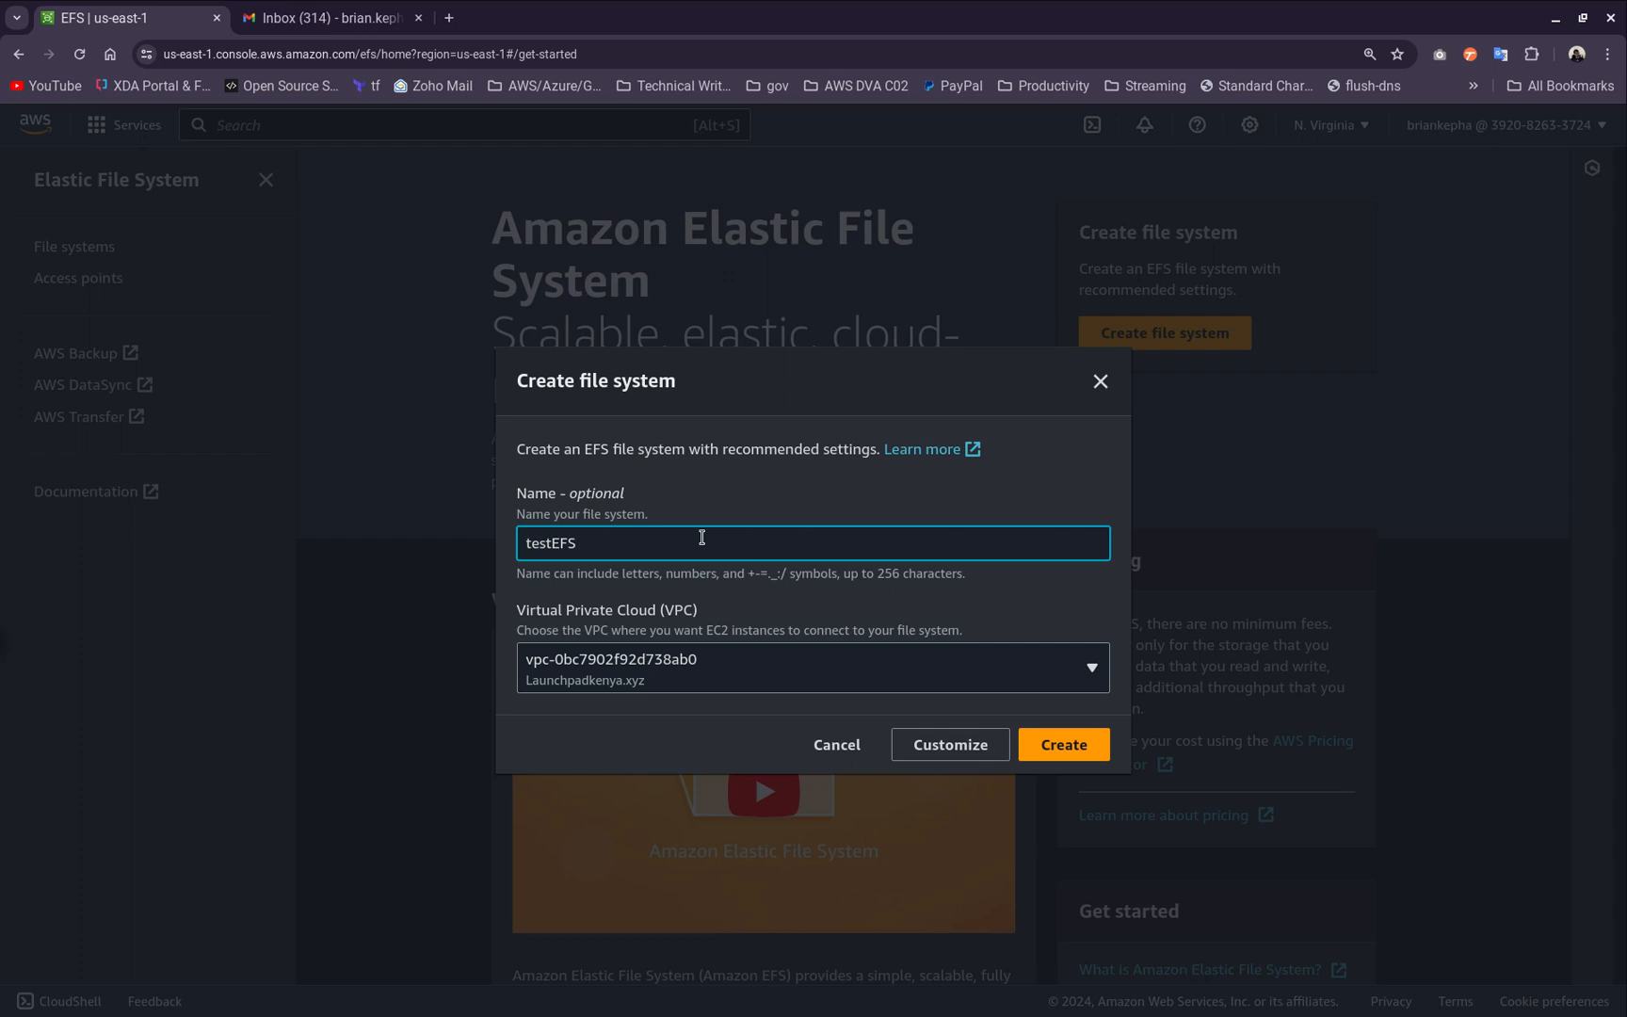
pyautogui.write('dEMO')
pyautogui.write('mo')
# Keep the Launchpadkenya.xyz VPC selected and create the file system
pyautogui.click(679, 674)
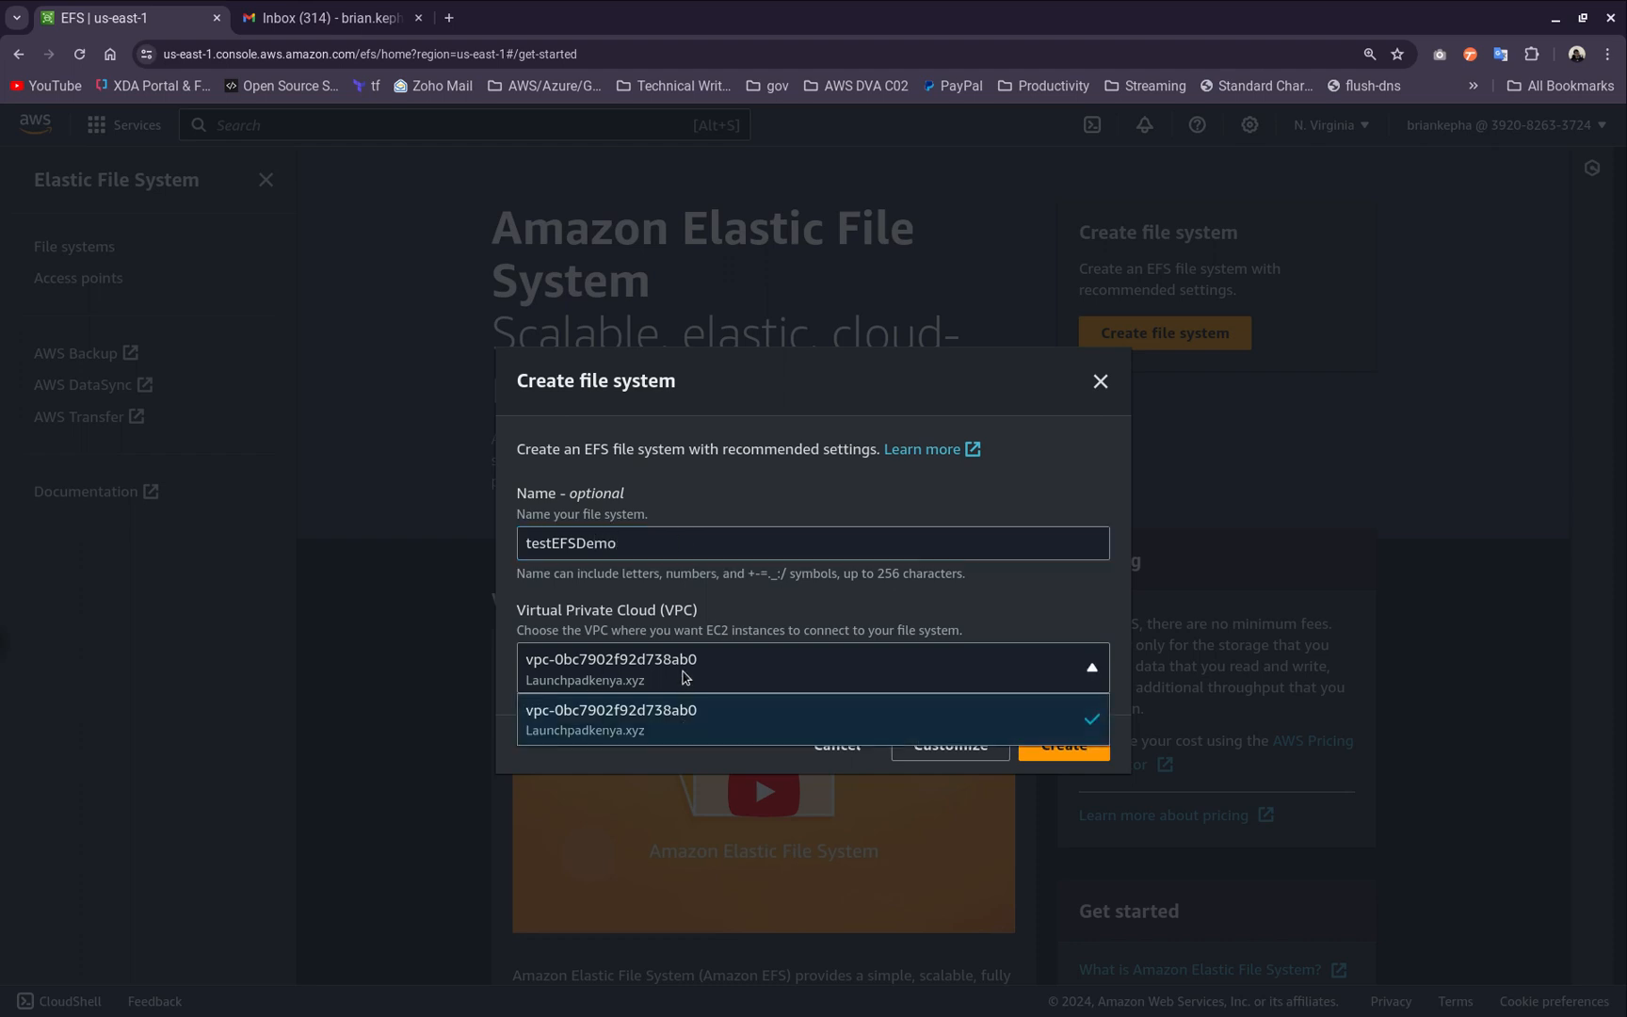
pyautogui.click(682, 675)
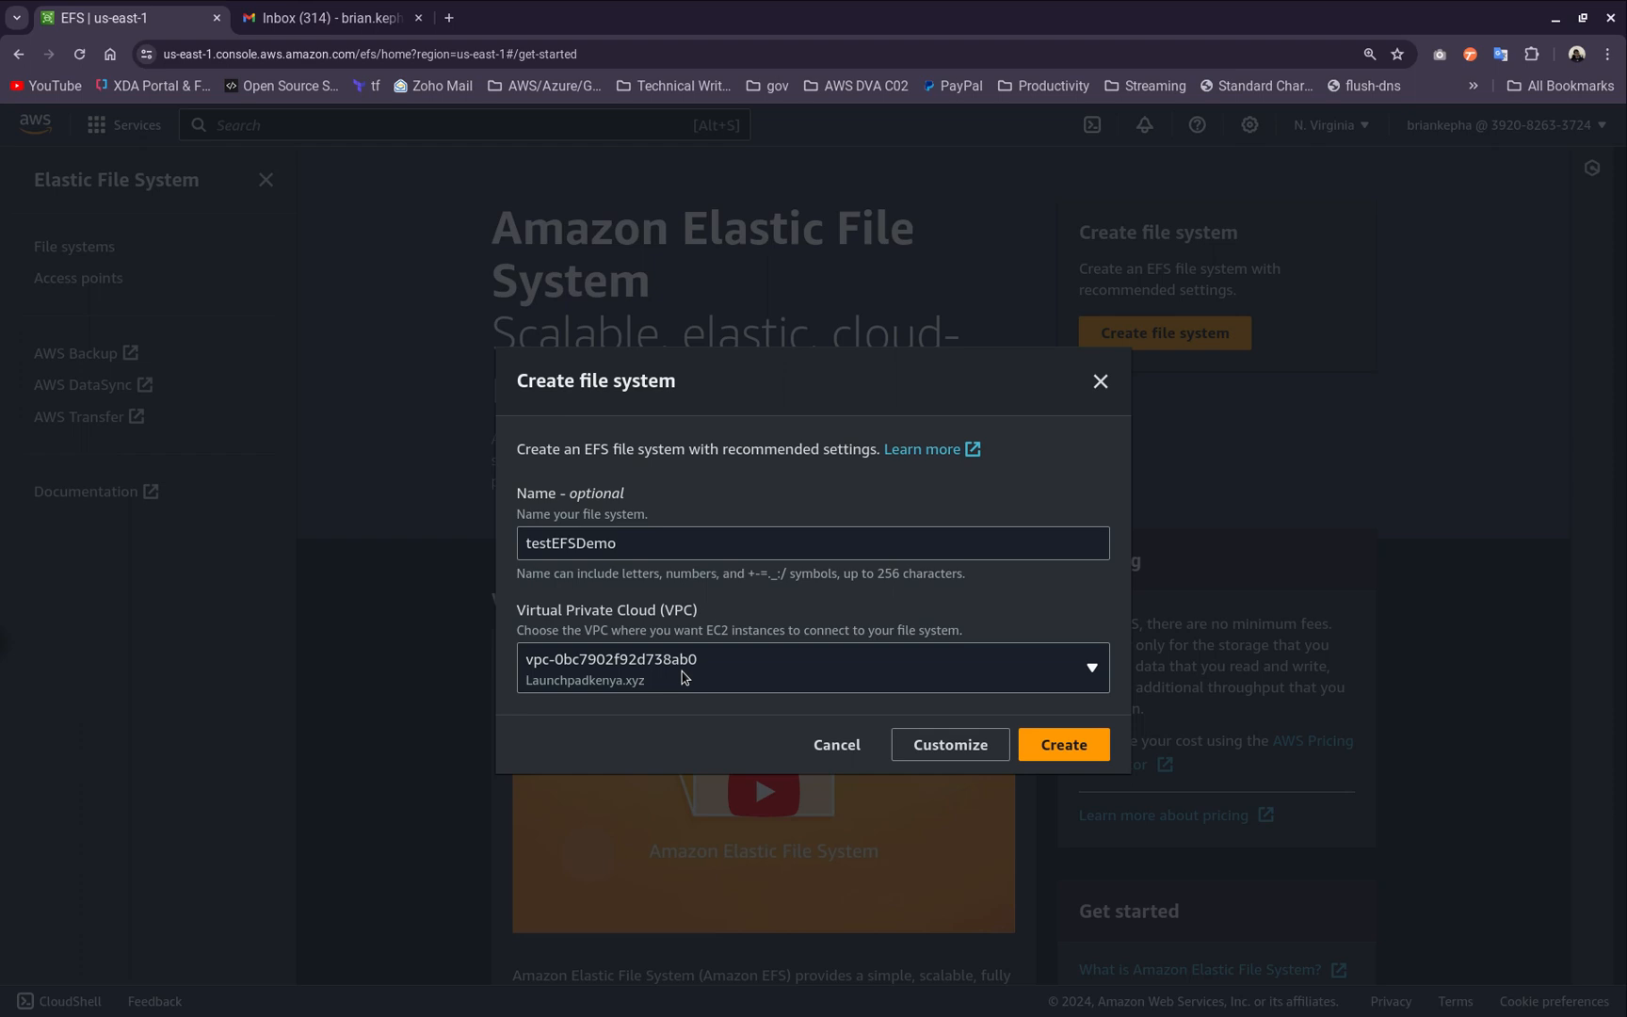
pyautogui.click(1091, 761)
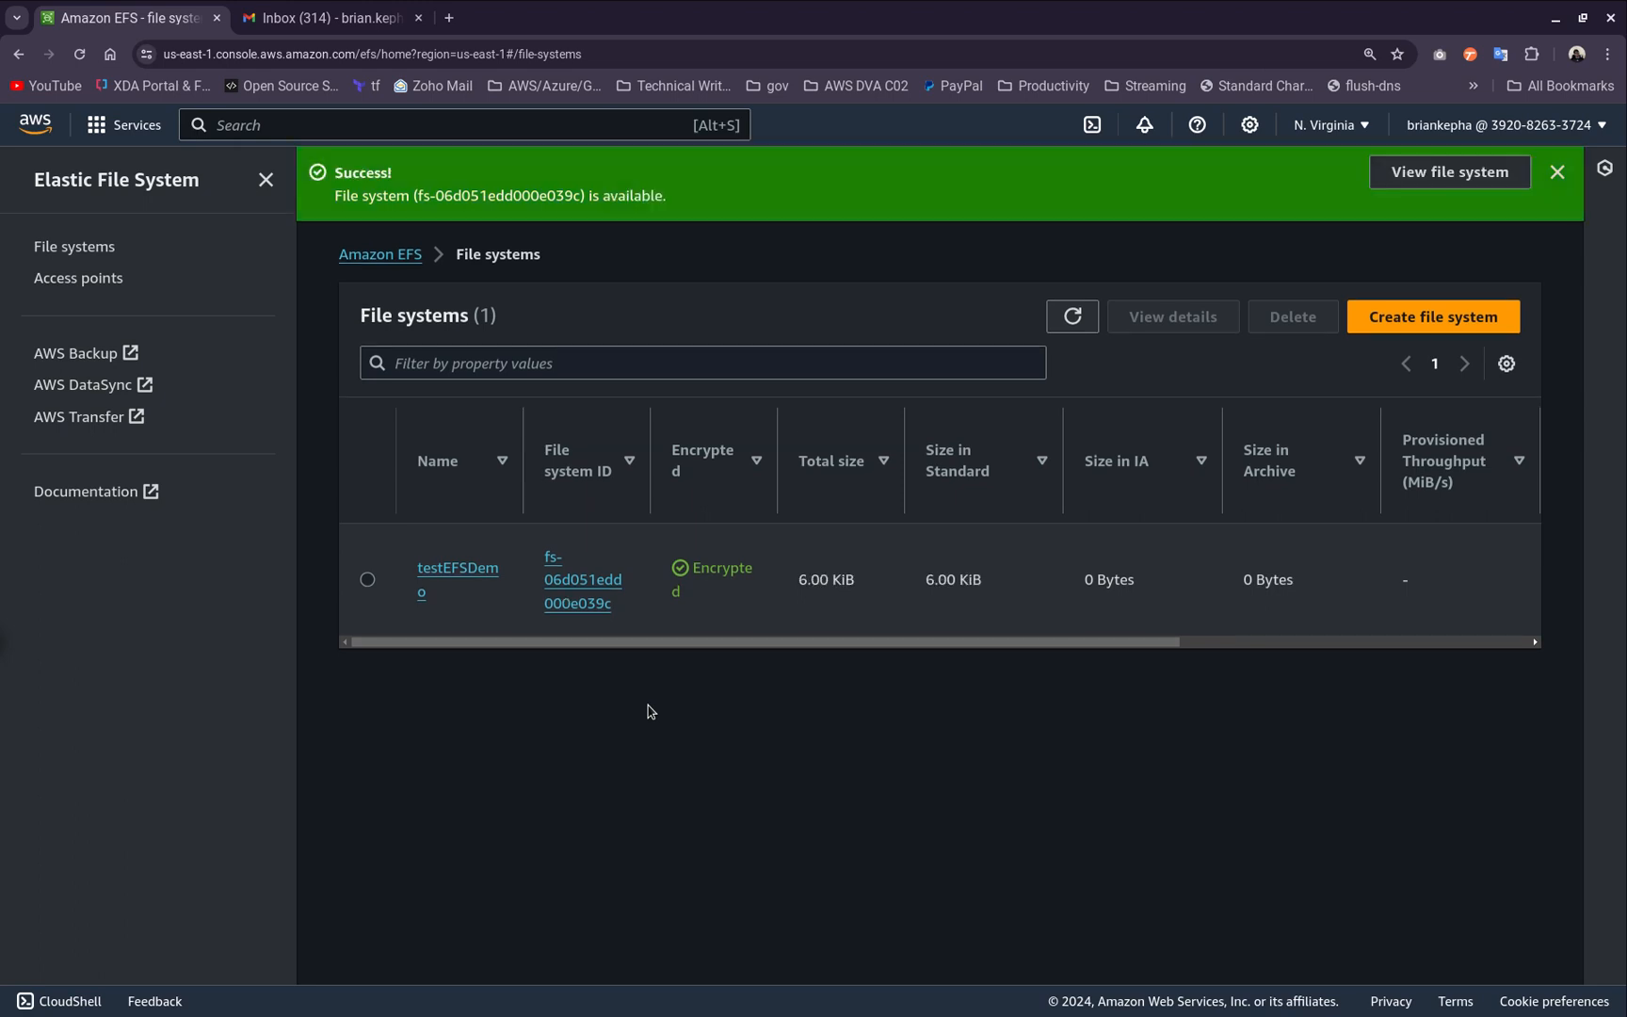
# Switch back to the Excalidraw drawing and draw a diagonal arrow running down to the right below the FILE STORAGE WITH EFS heading
pyautogui.hotkey('alt', 'Tab')
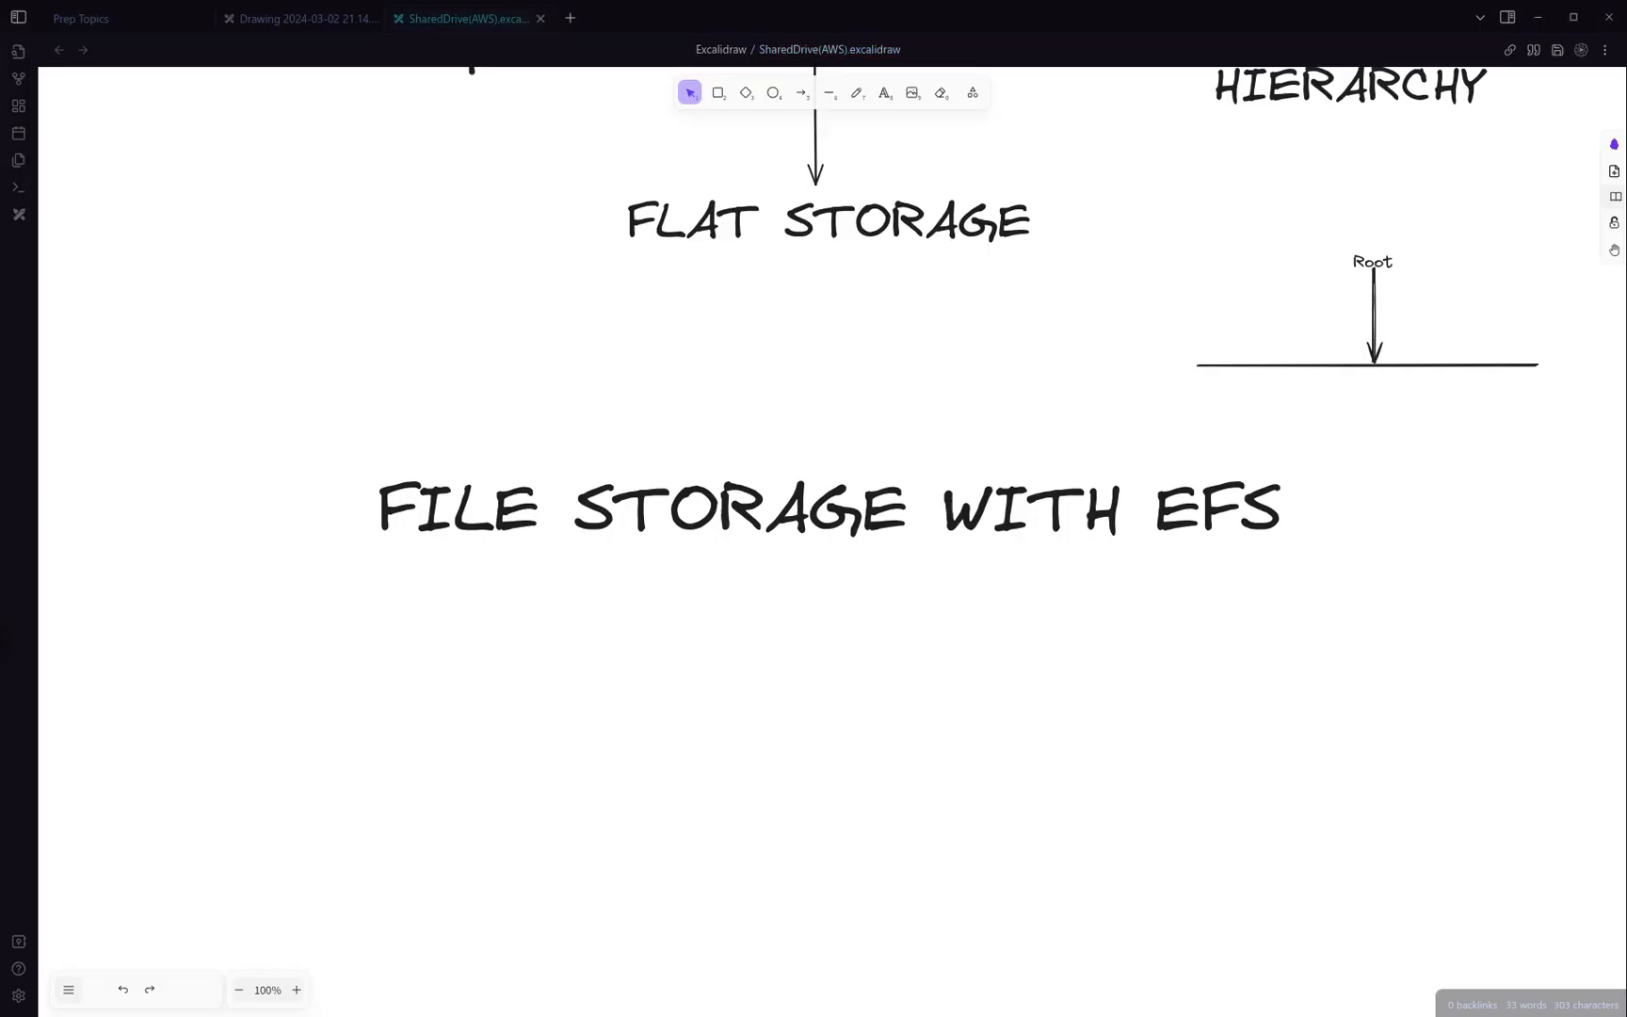
pyautogui.scroll(-3, 666, 548)
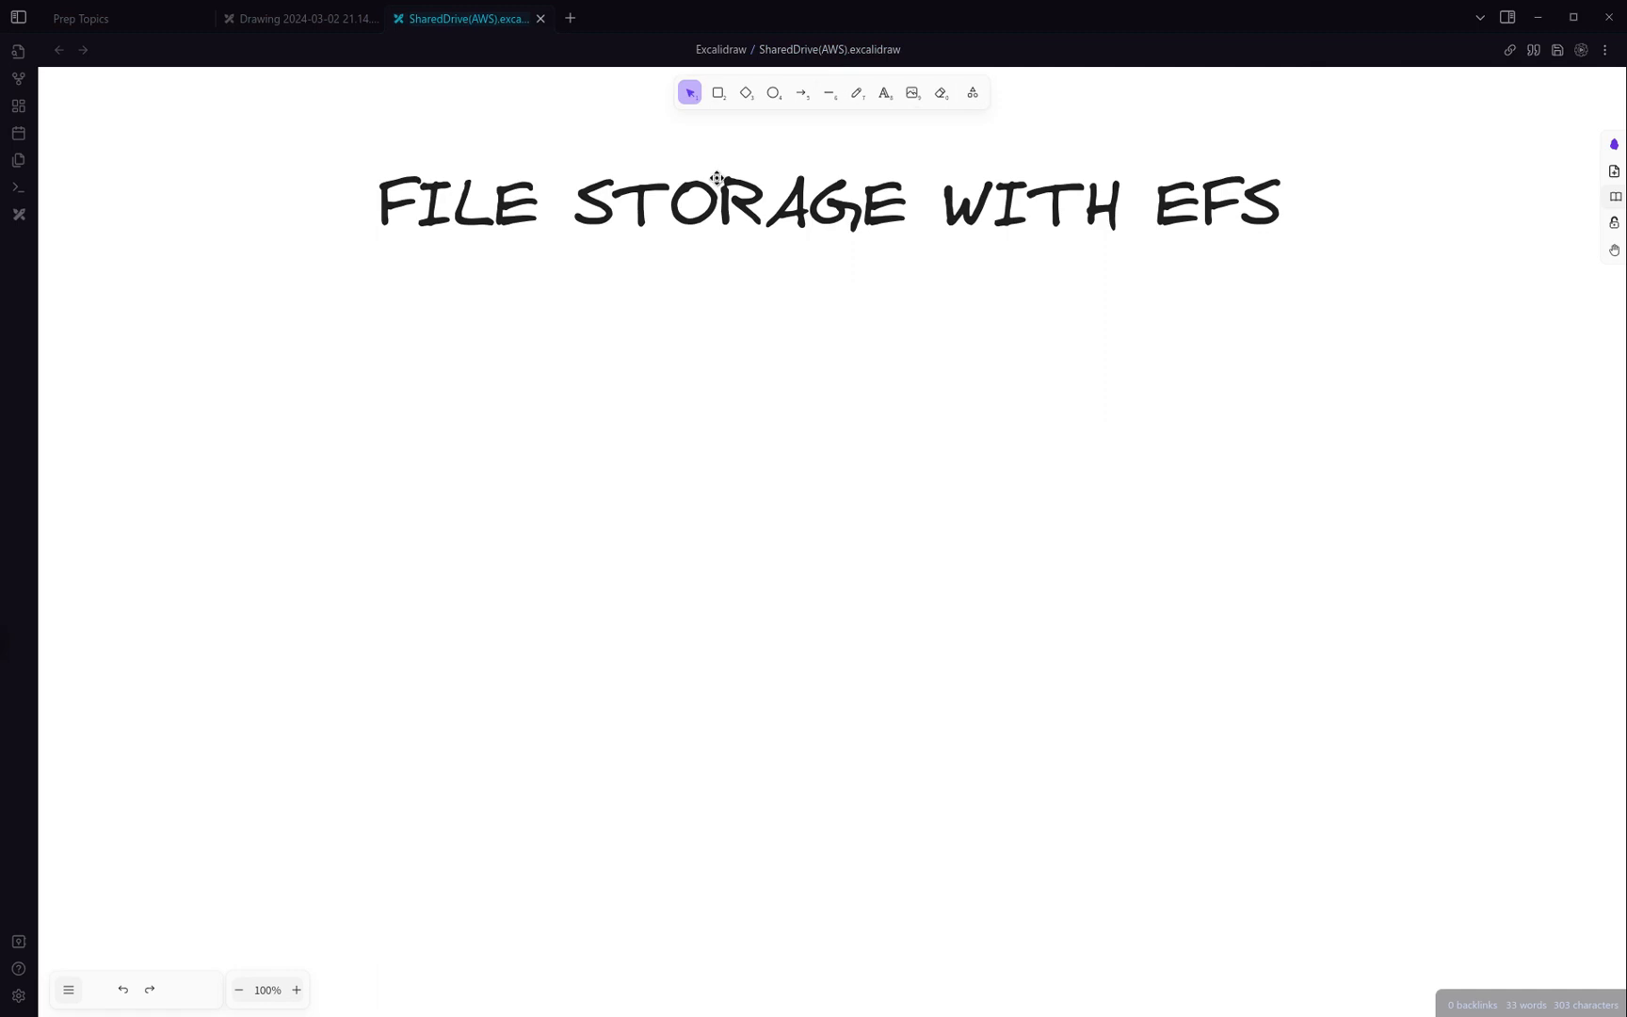
pyautogui.click(801, 92)
pyautogui.moveTo(369, 349); pyautogui.dragTo(584, 558)
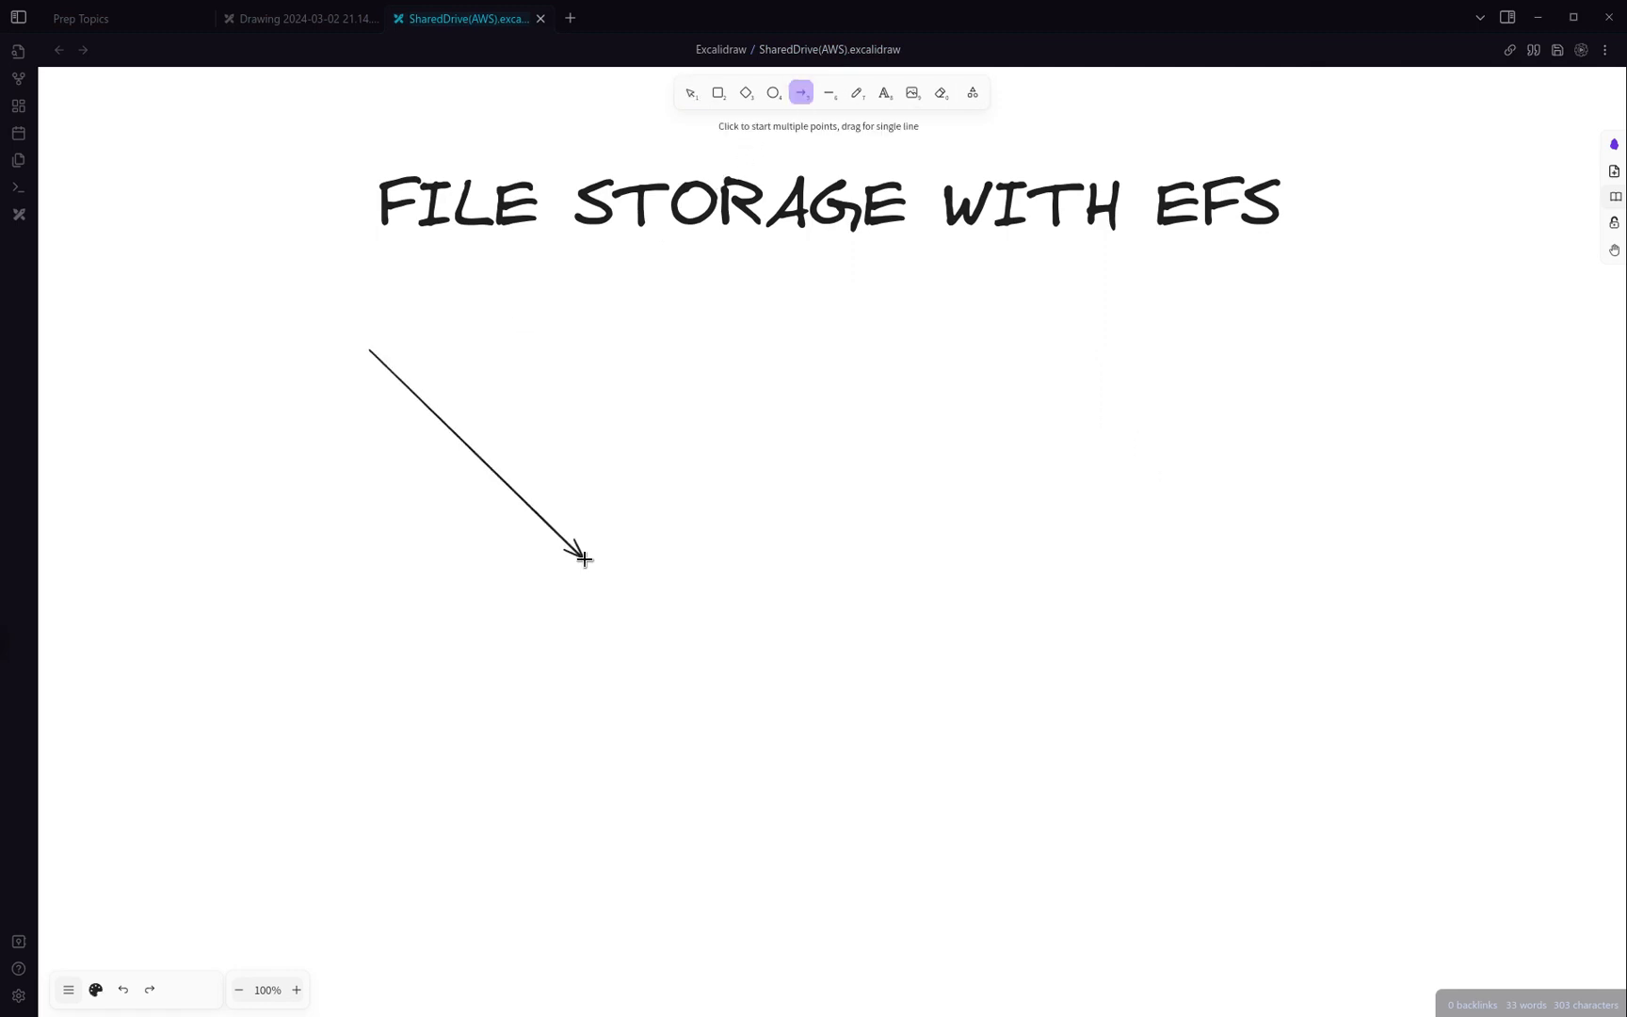
# Add the text "200gb" at the diagonal arrow's tip and enlarge it
pyautogui.doubleClick(606, 562)
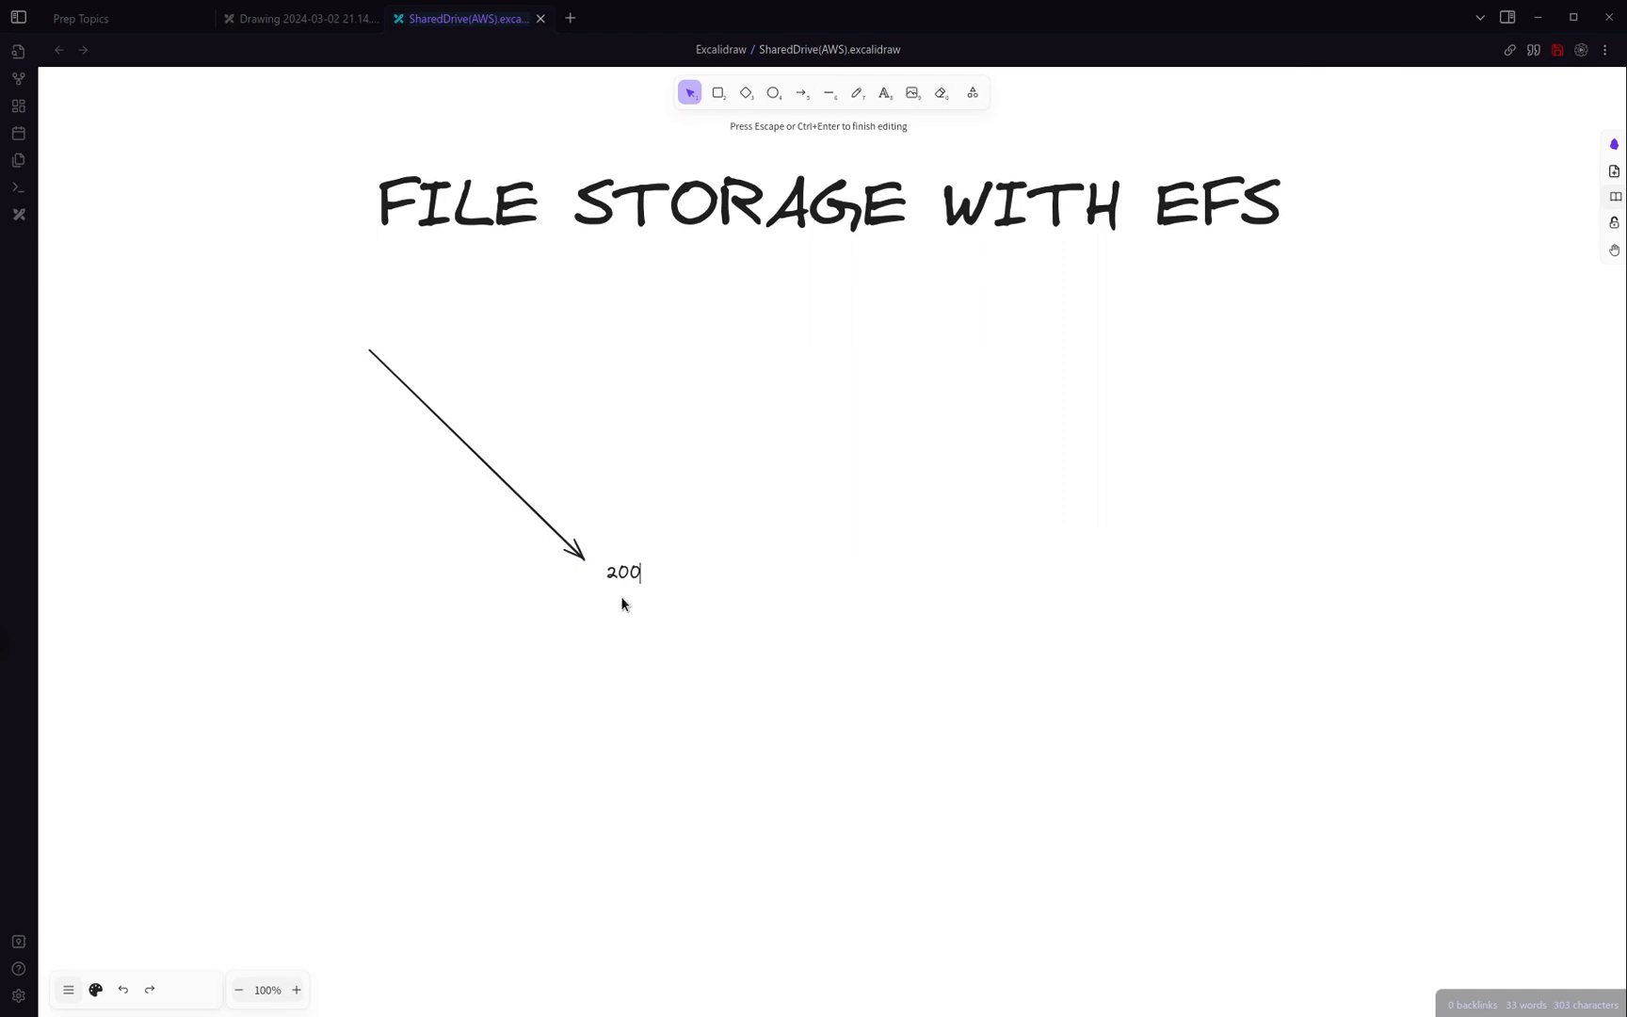
pyautogui.click(725, 720)
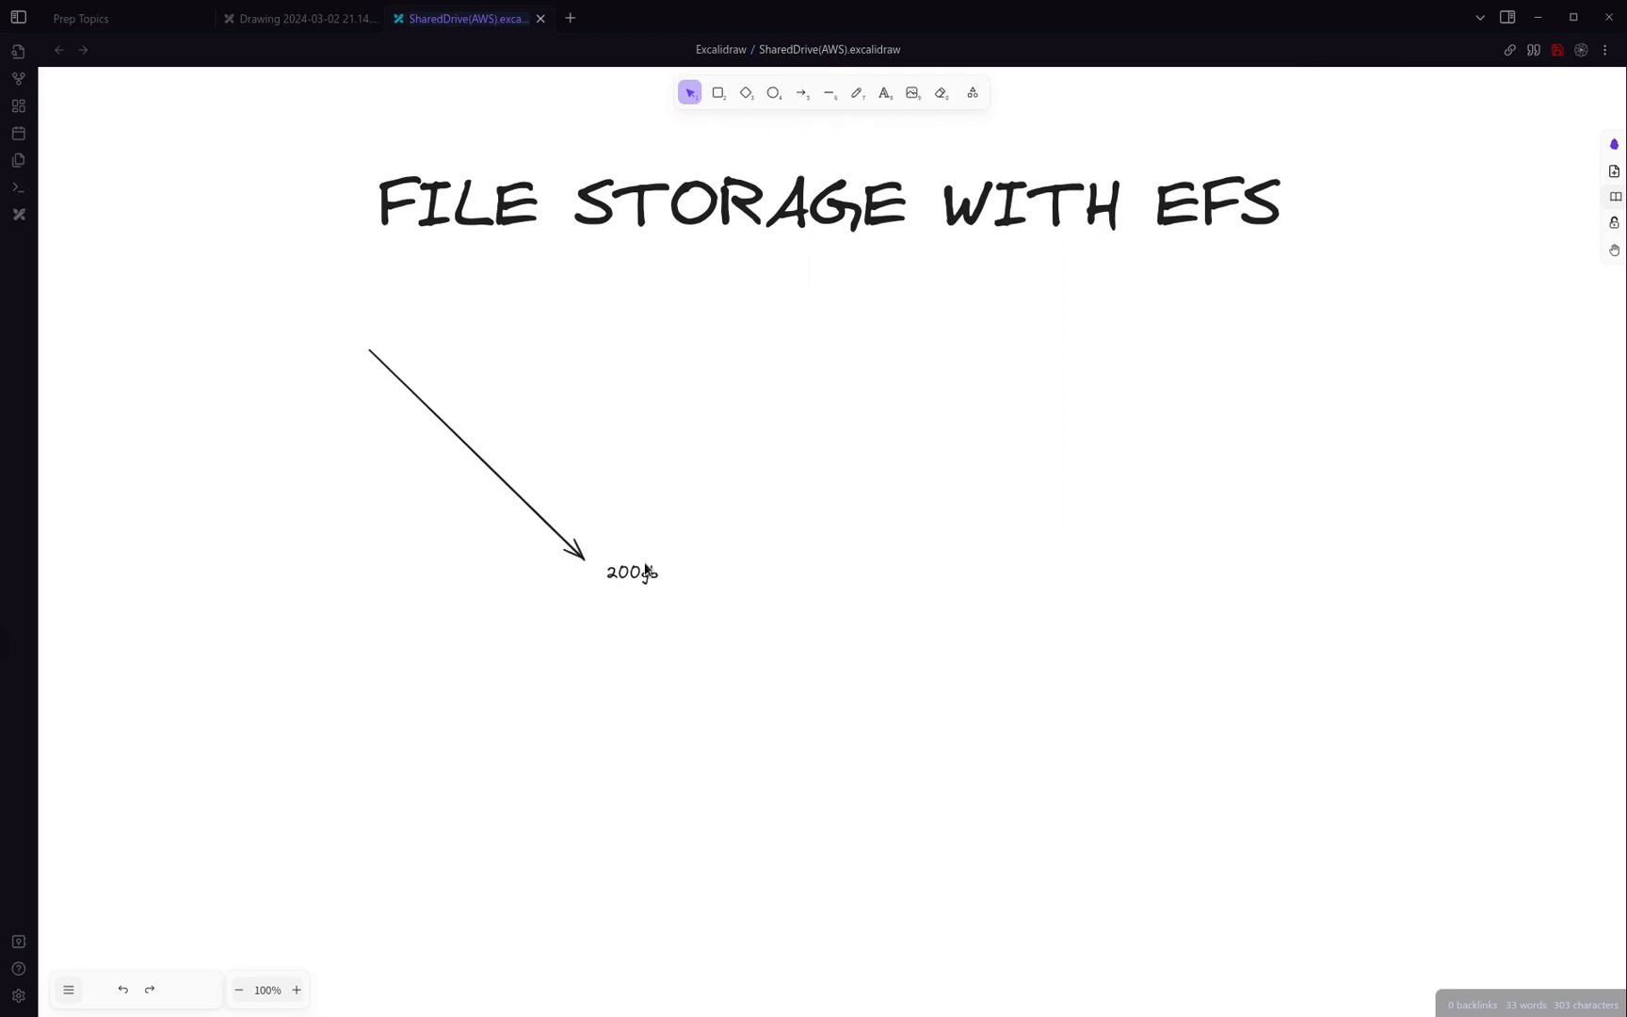
pyautogui.moveTo(616, 574); pyautogui.dragTo(802, 654)
pyautogui.click(694, 590)
pyautogui.click(625, 581)
pyautogui.press('Escape')
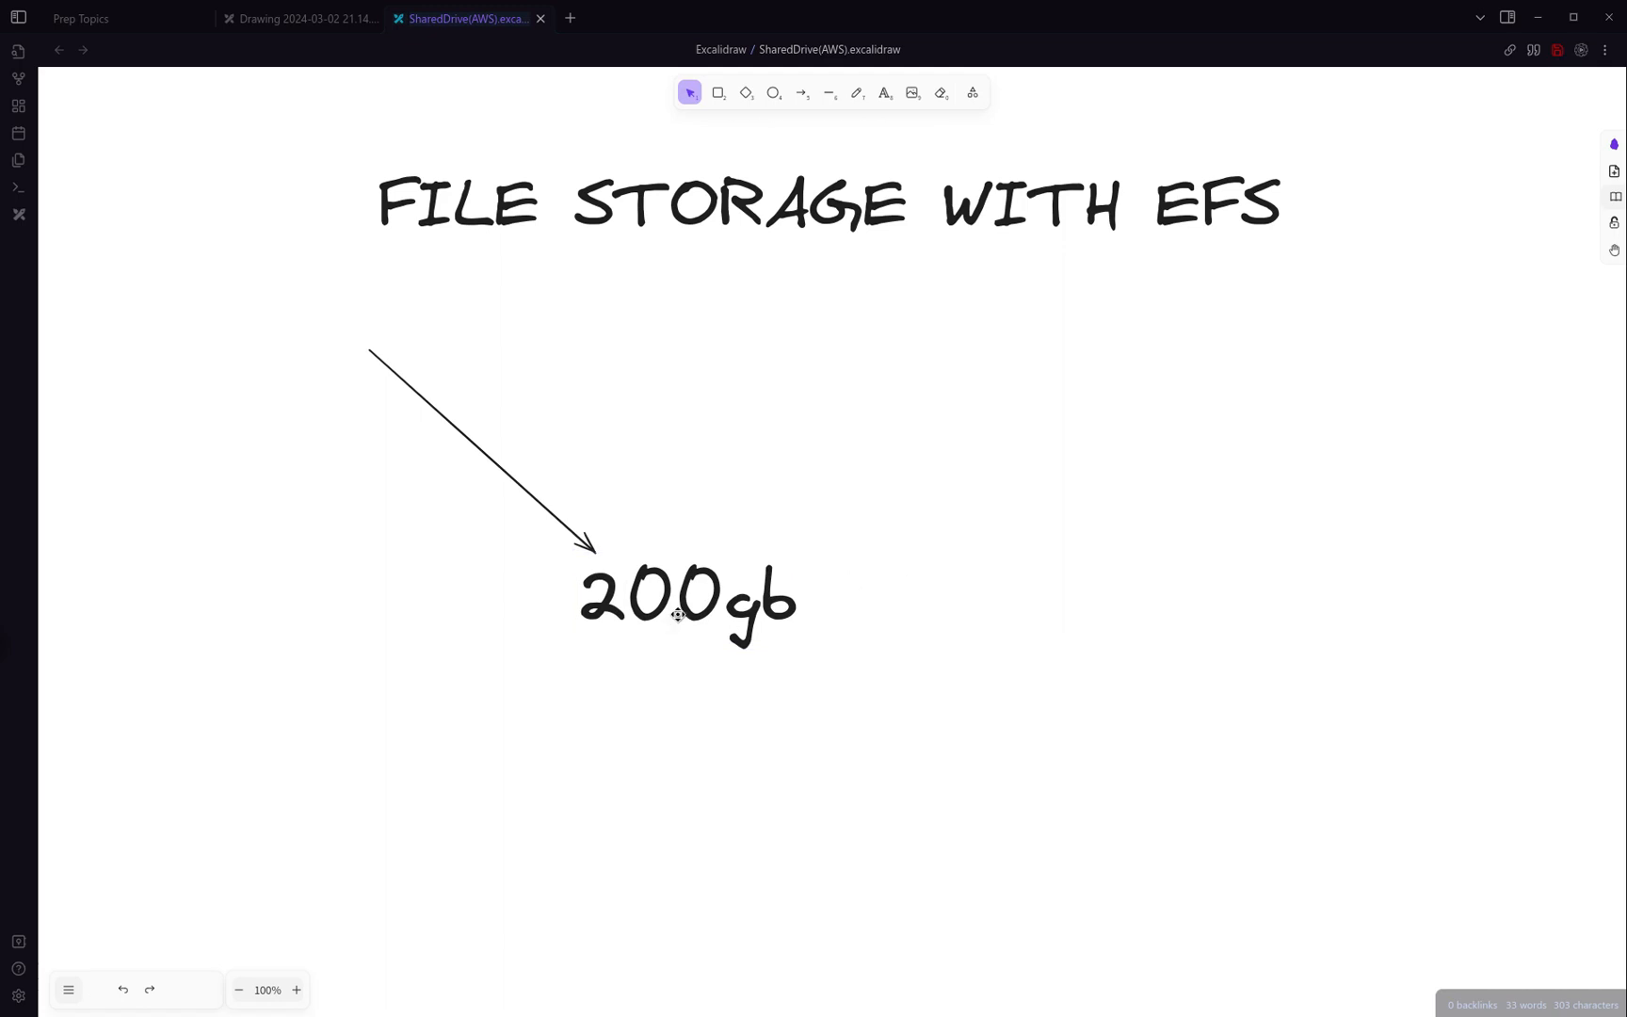
# Deselect the 200gb text, switch back to the AWS console and open the details of the testEFSDemo file system
pyautogui.click(672, 625)
pyautogui.click(842, 615)
pyautogui.click(1535, 18)
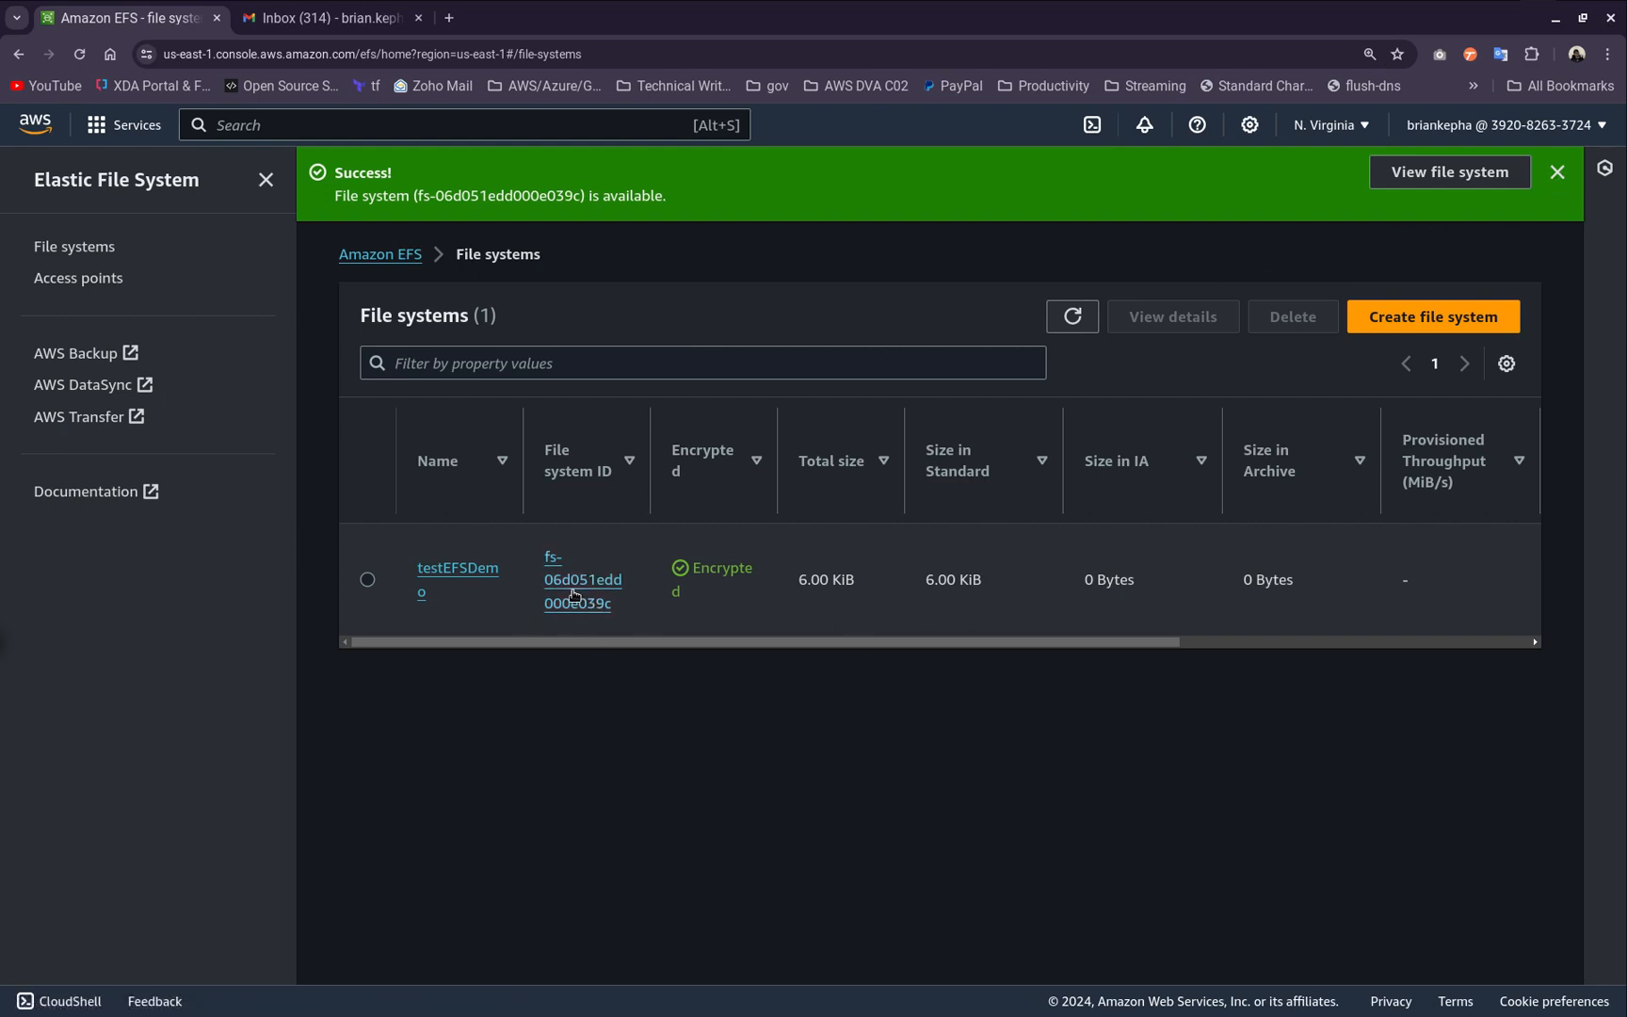
pyautogui.click(1424, 173)
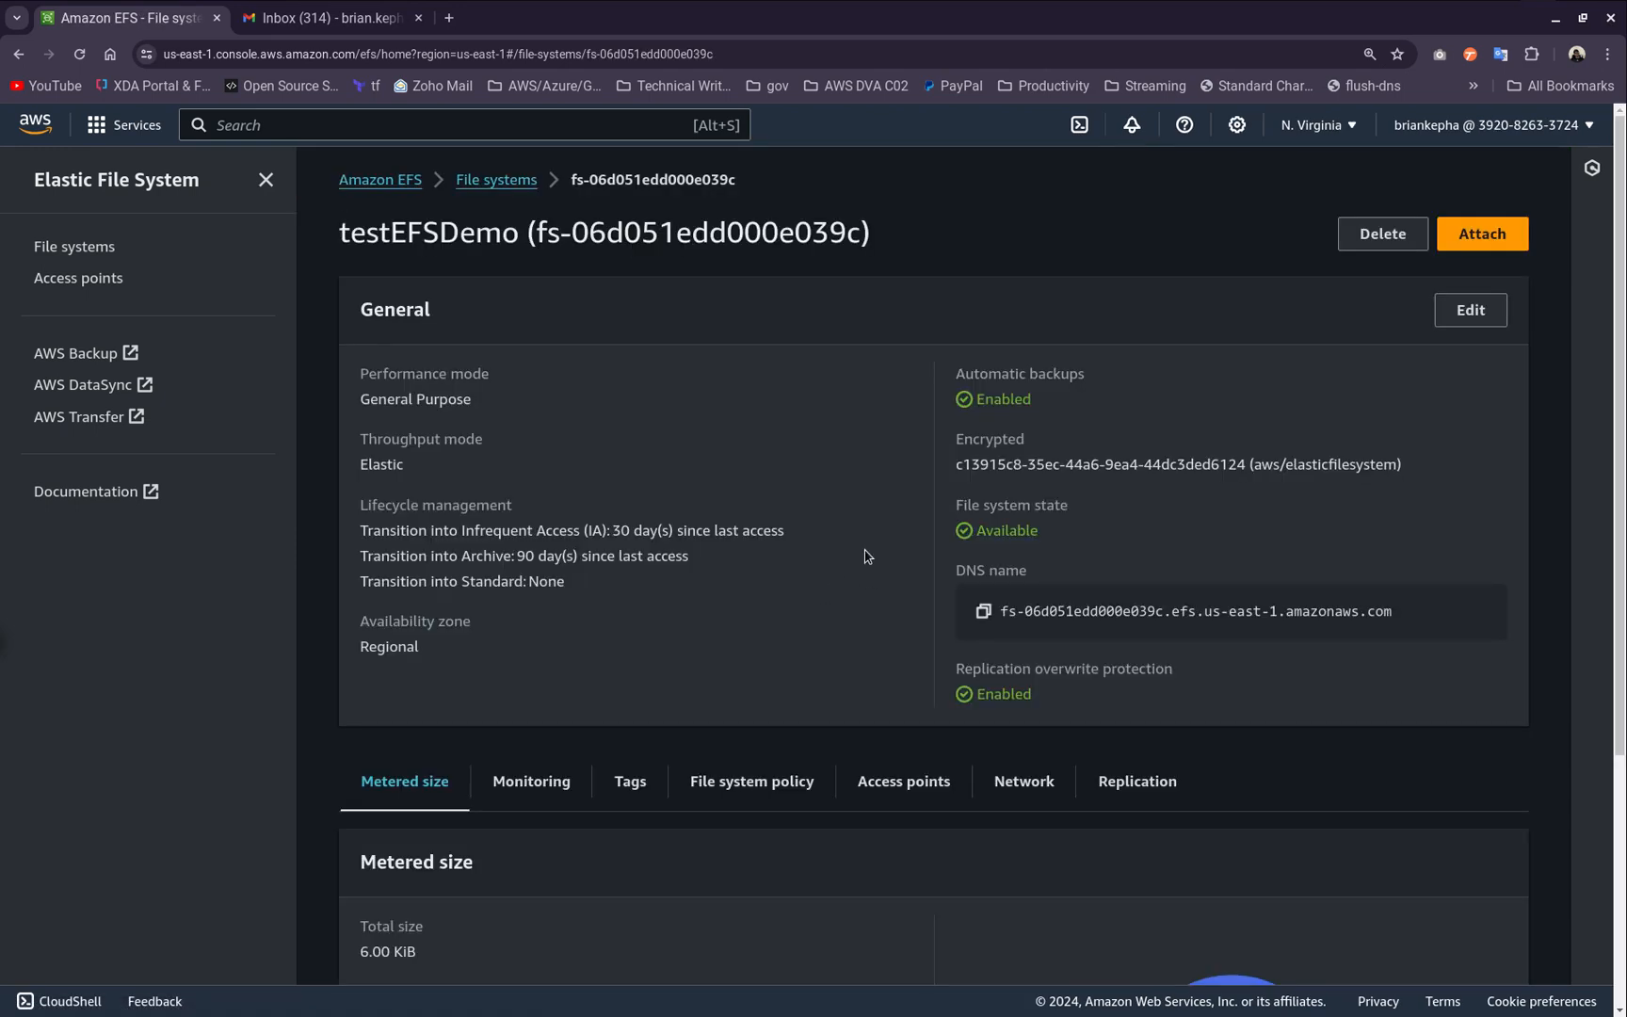
# Examine the testEFSDemo file system's general settings, DNS name, metered size, monitoring and tags
pyautogui.scroll(-5, 588, 648)
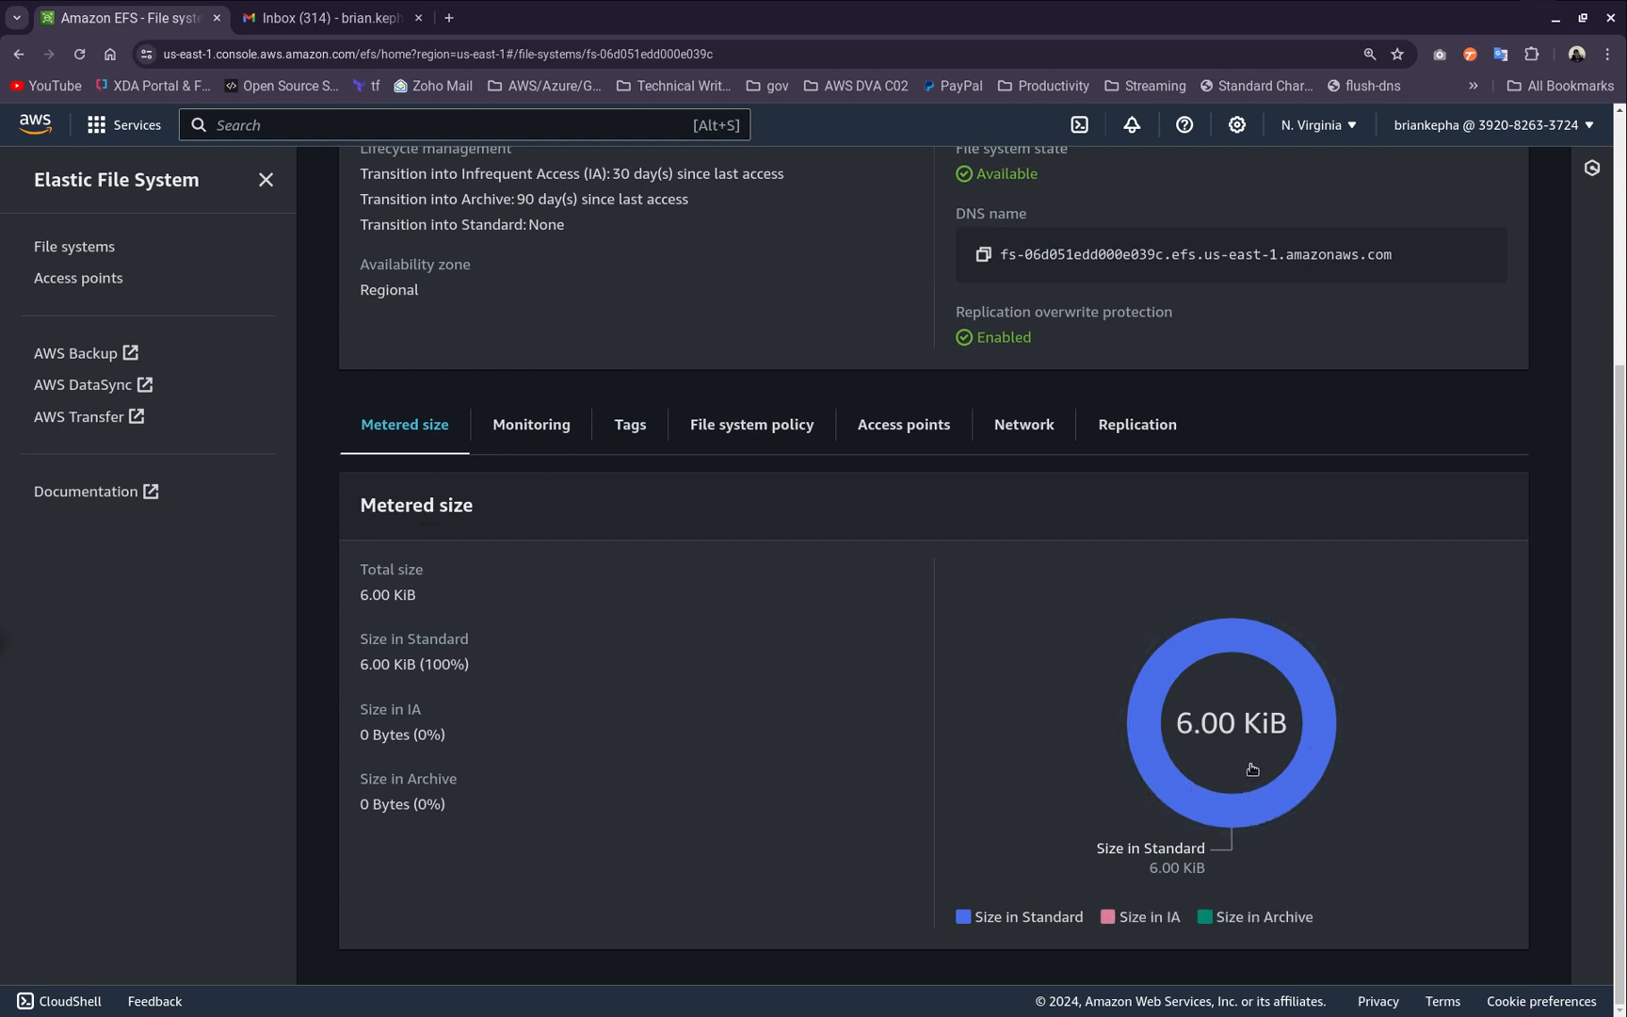
pyautogui.scroll(2, 1155, 624)
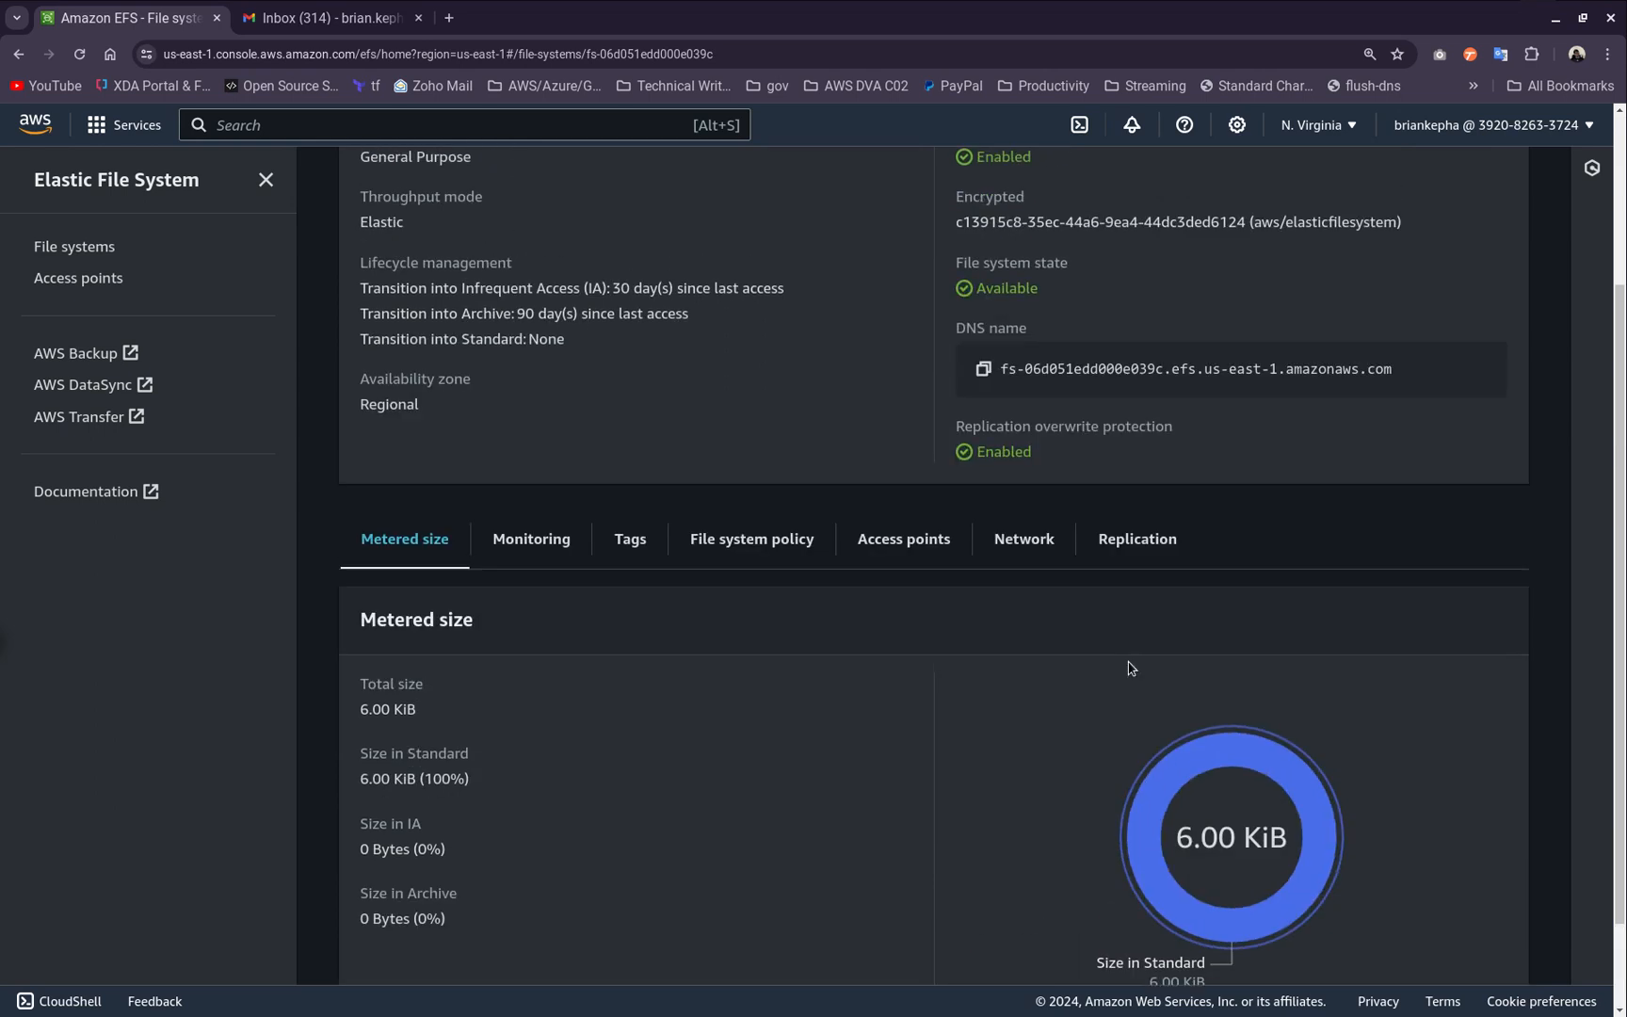
pyautogui.click(979, 460)
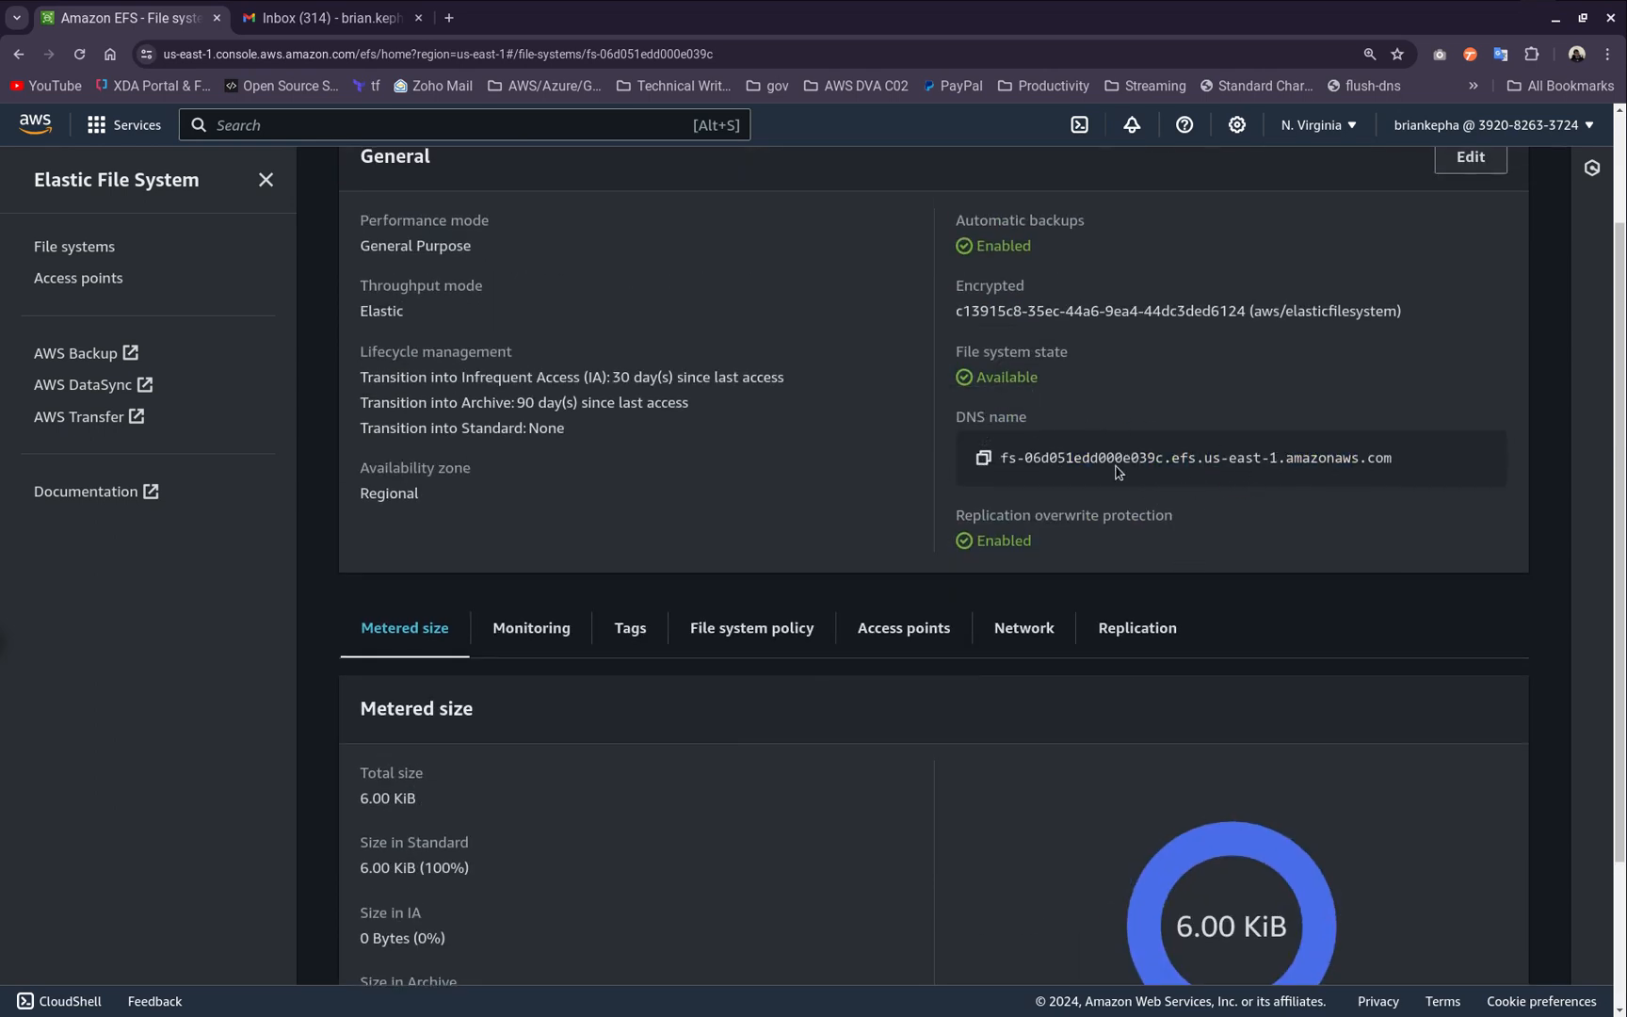
pyautogui.doubleClick(1285, 439)
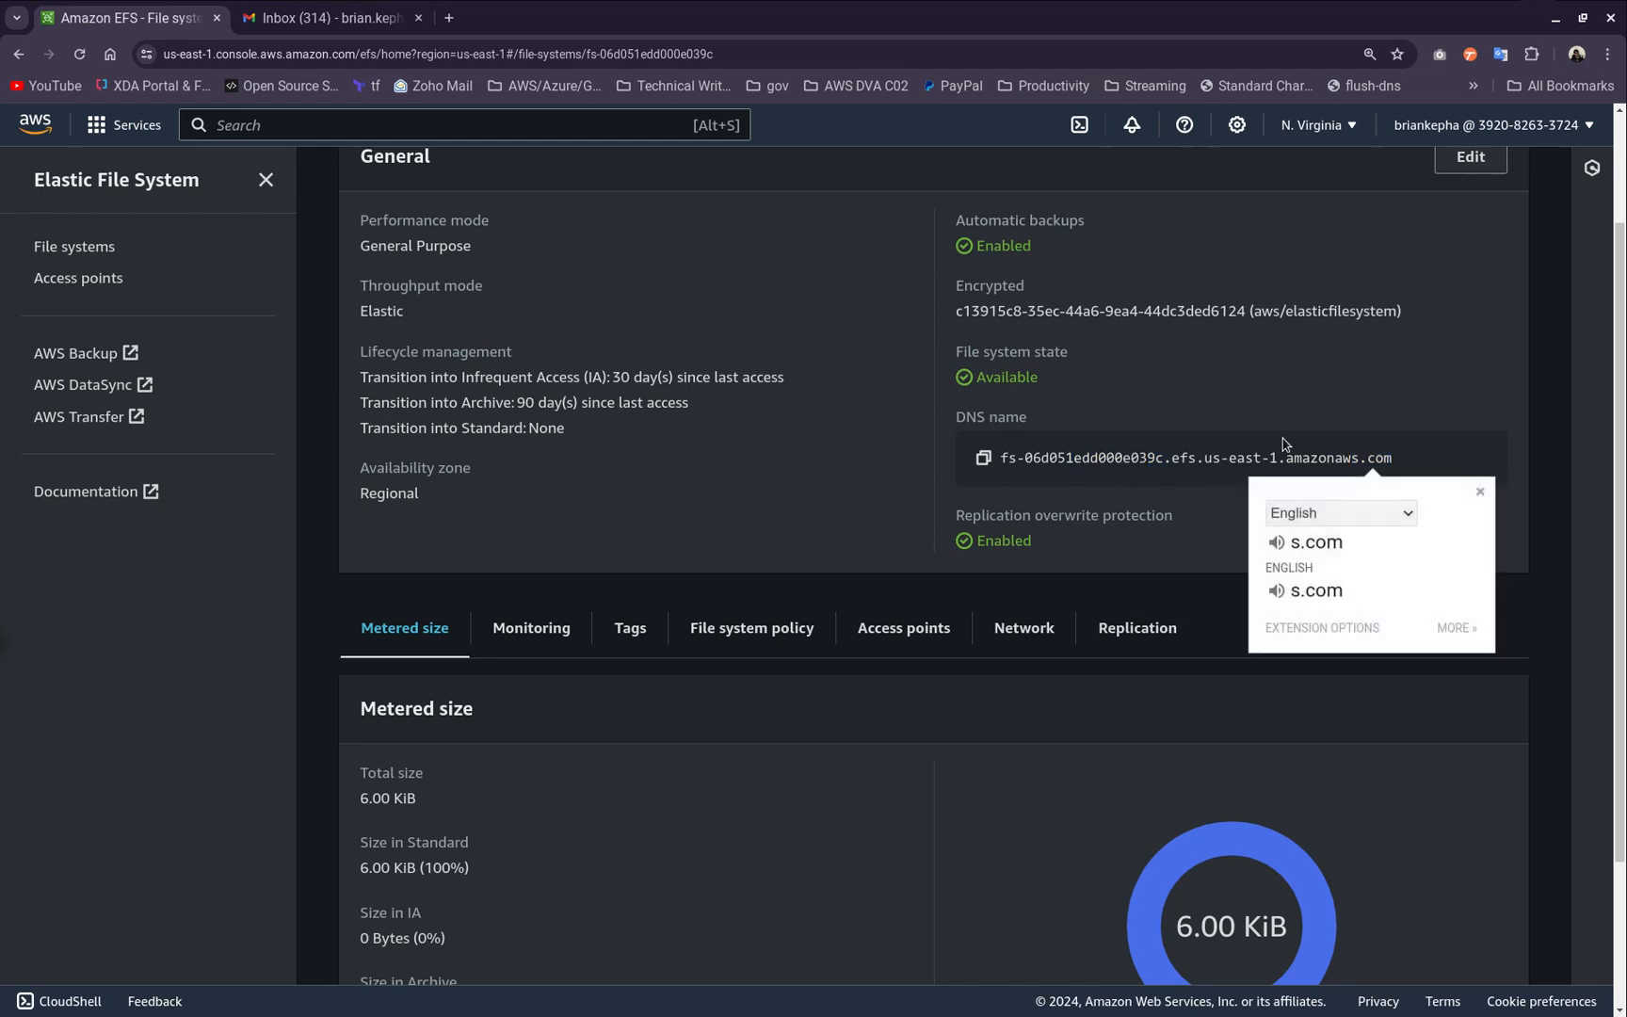
pyautogui.click(537, 646)
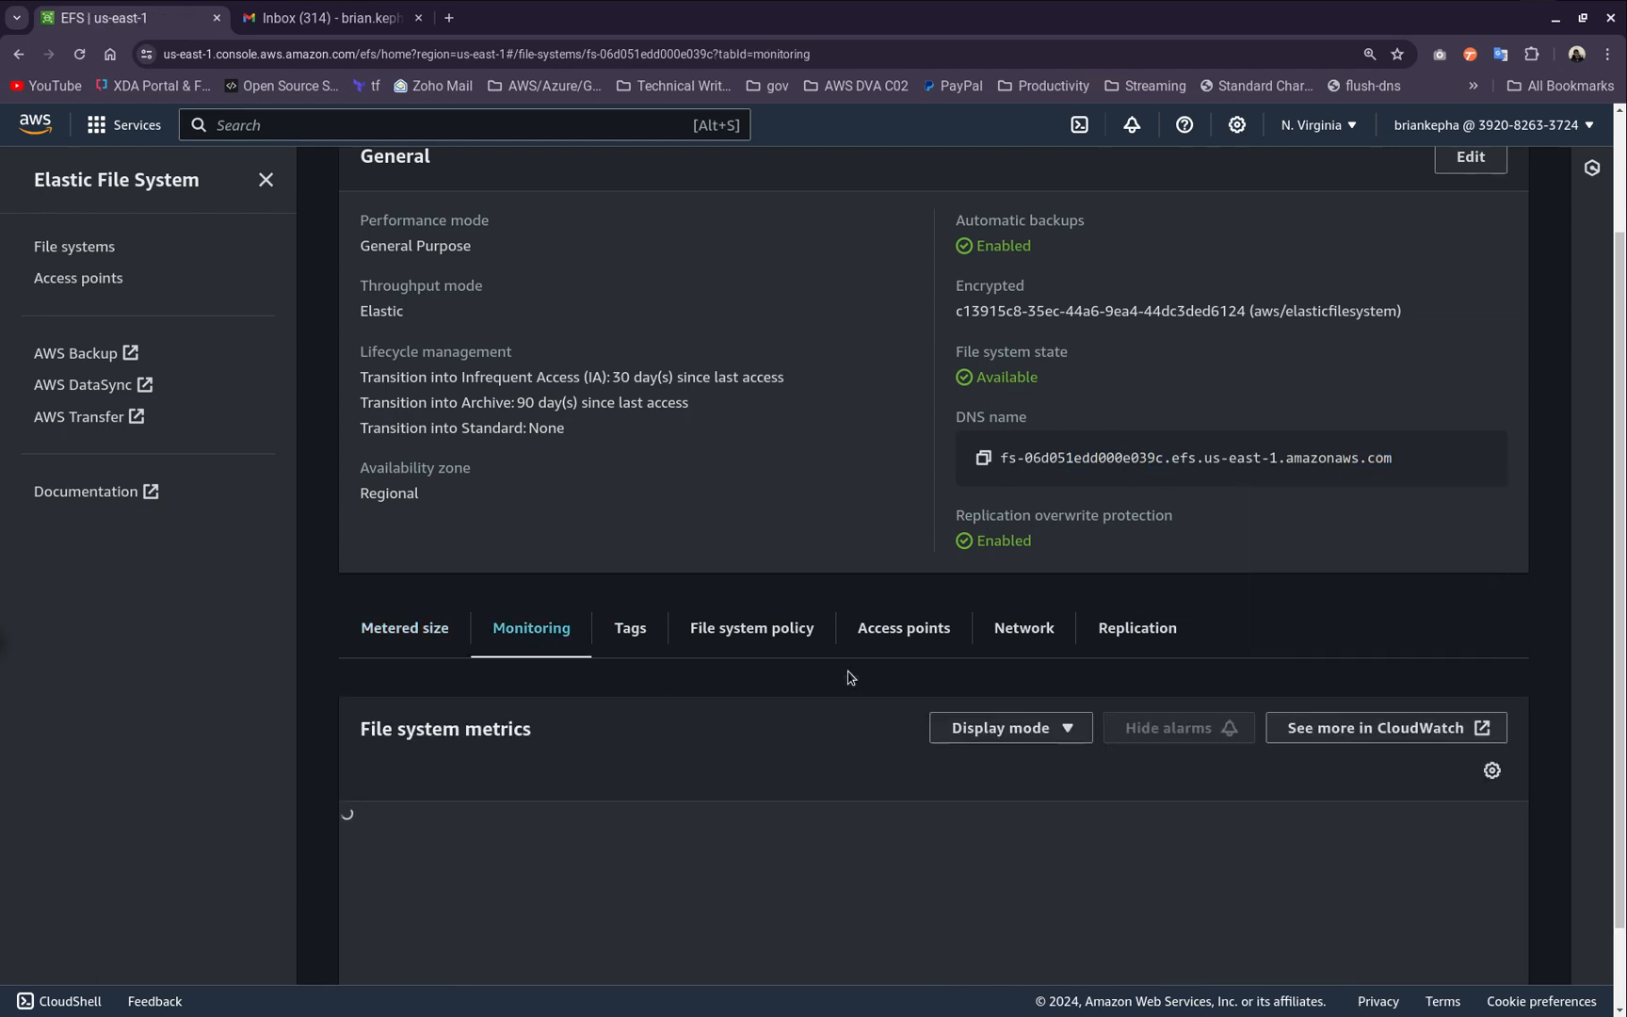
pyautogui.scroll(-1, 848, 678)
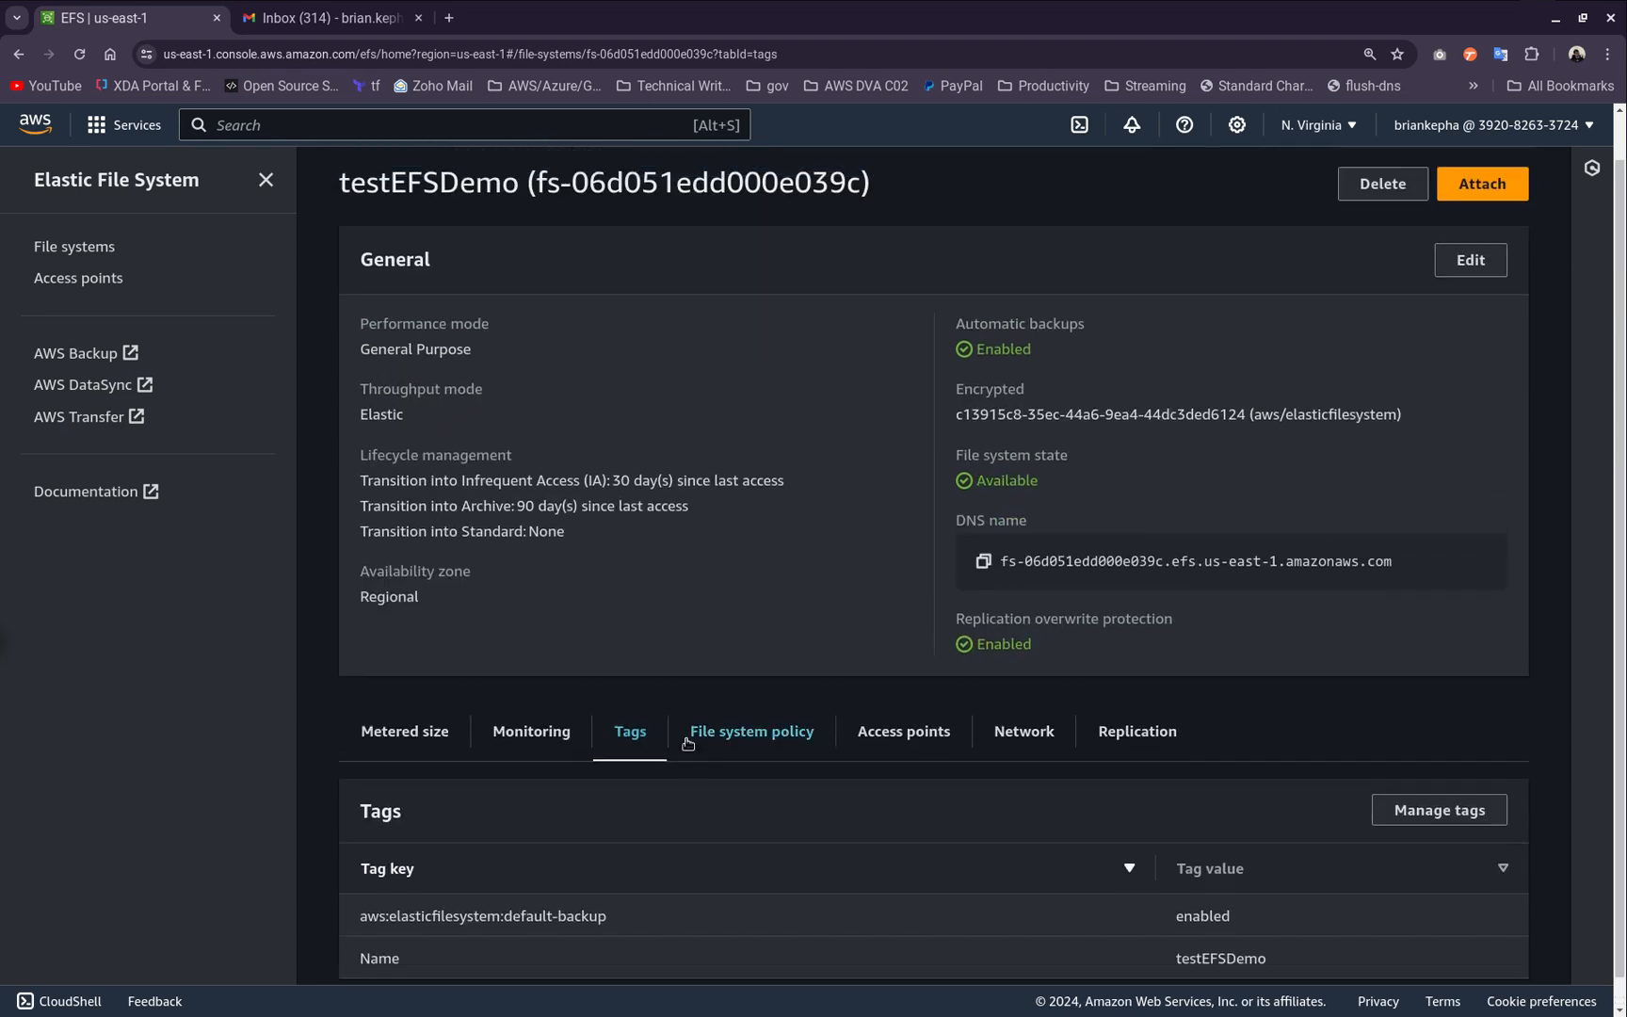
pyautogui.scroll(1, 565, 772)
pyautogui.click(421, 791)
pyautogui.scroll(-4, 716, 724)
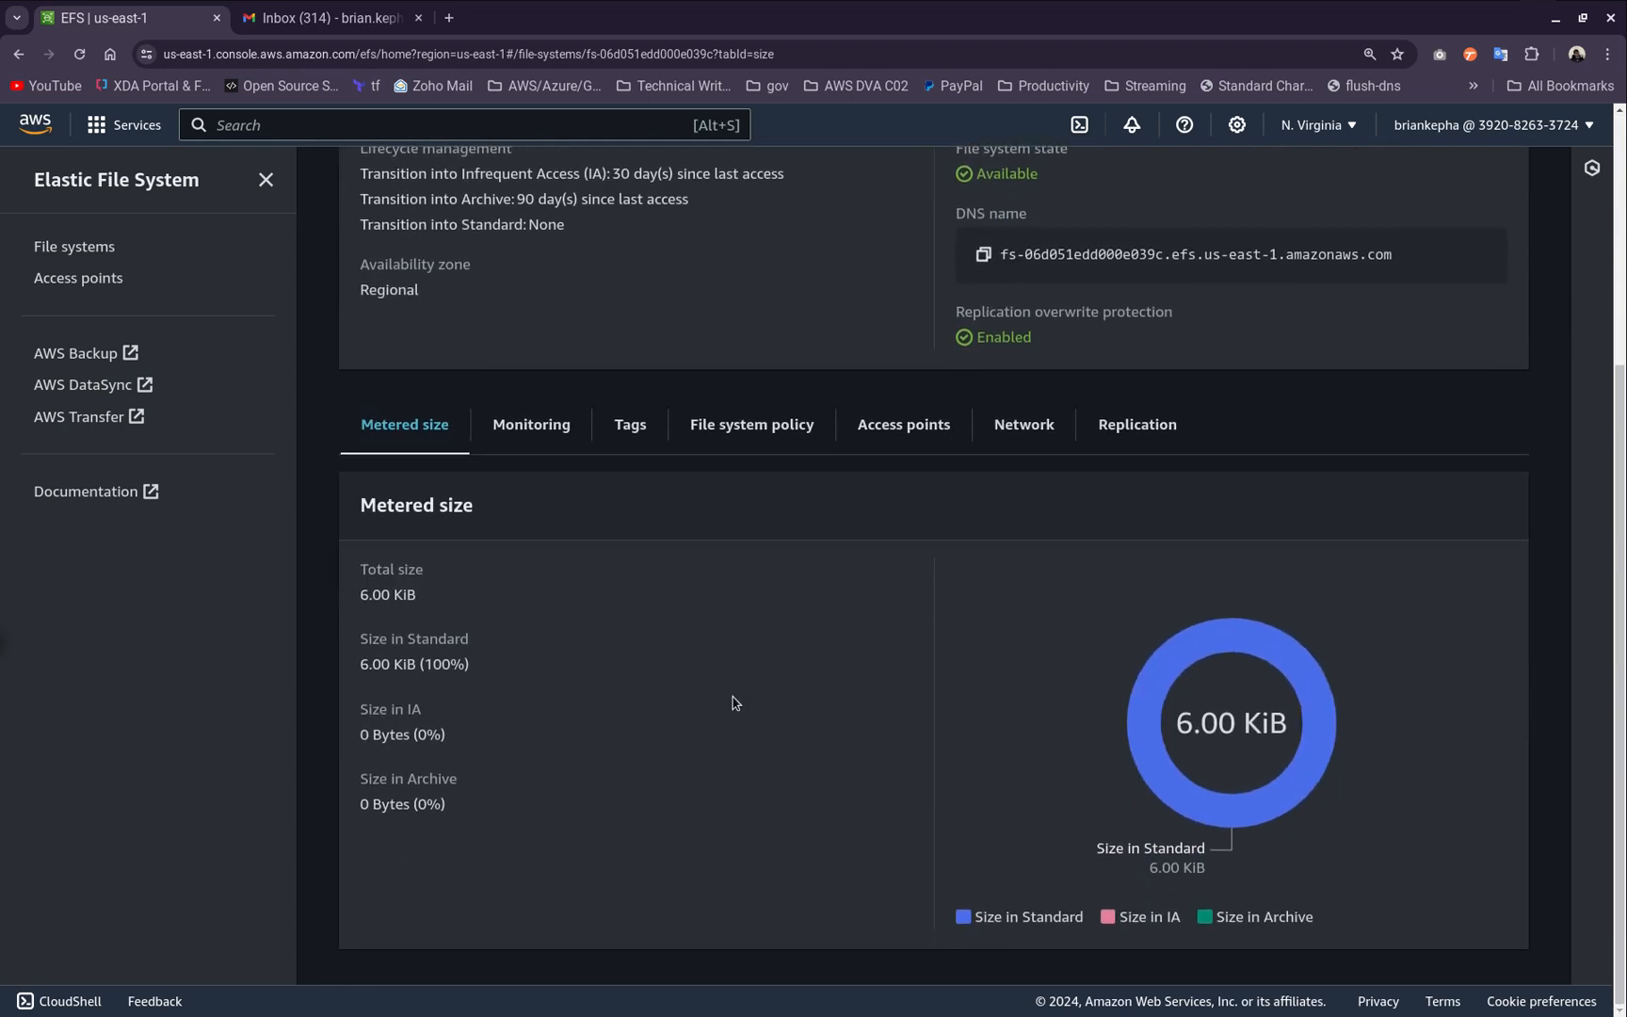
pyautogui.scroll(4, 788, 690)
pyautogui.scroll(-4, 708, 697)
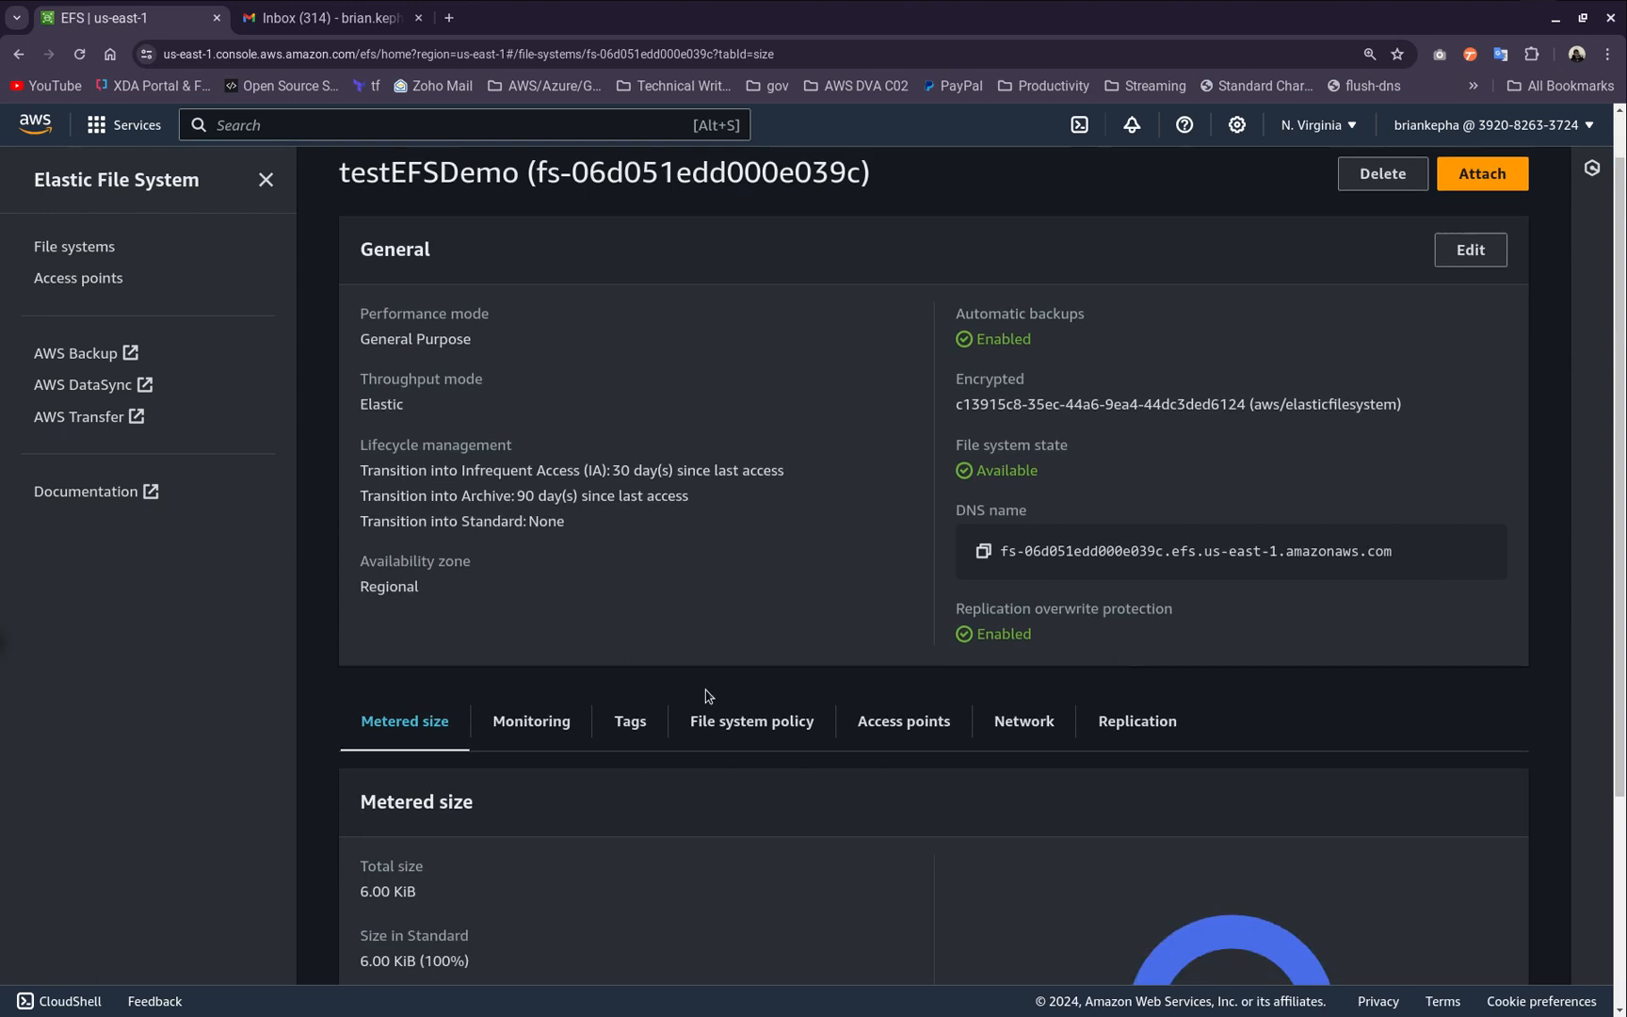
pyautogui.scroll(4, 782, 713)
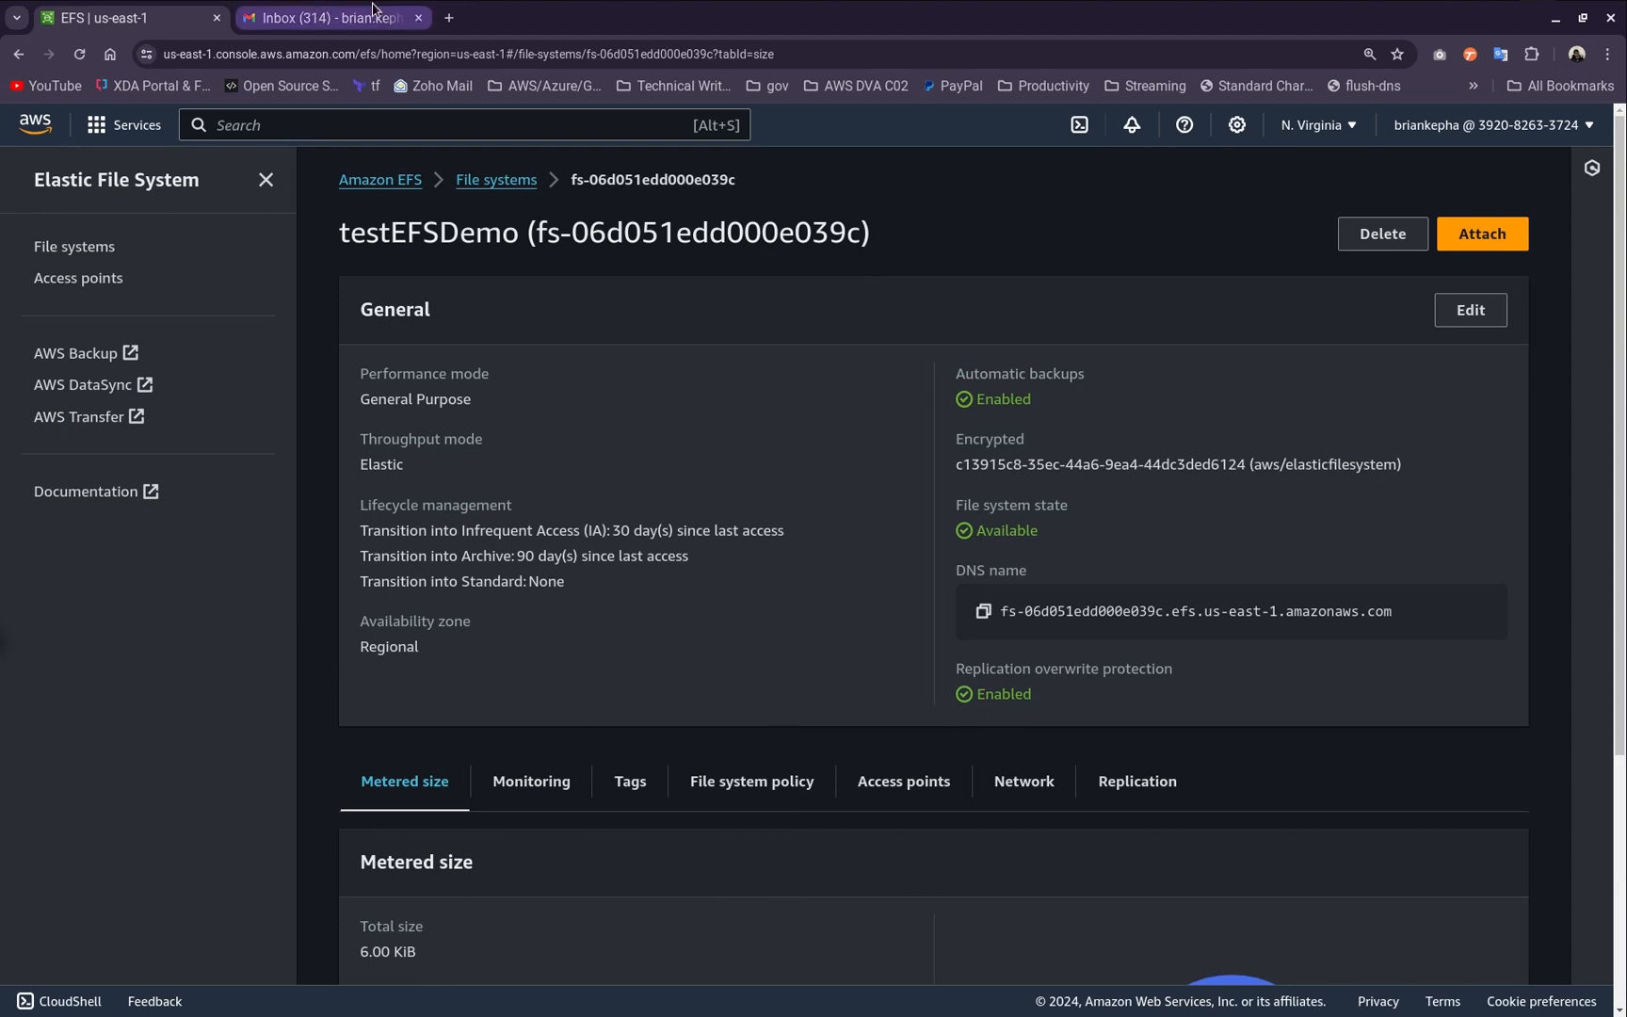
# Close the mail inbox page, search the AWS services for ec2 and open EC2 in a separate browser tab
pyautogui.click(425, 24)
pyautogui.hotkey('ctrl', 'w')
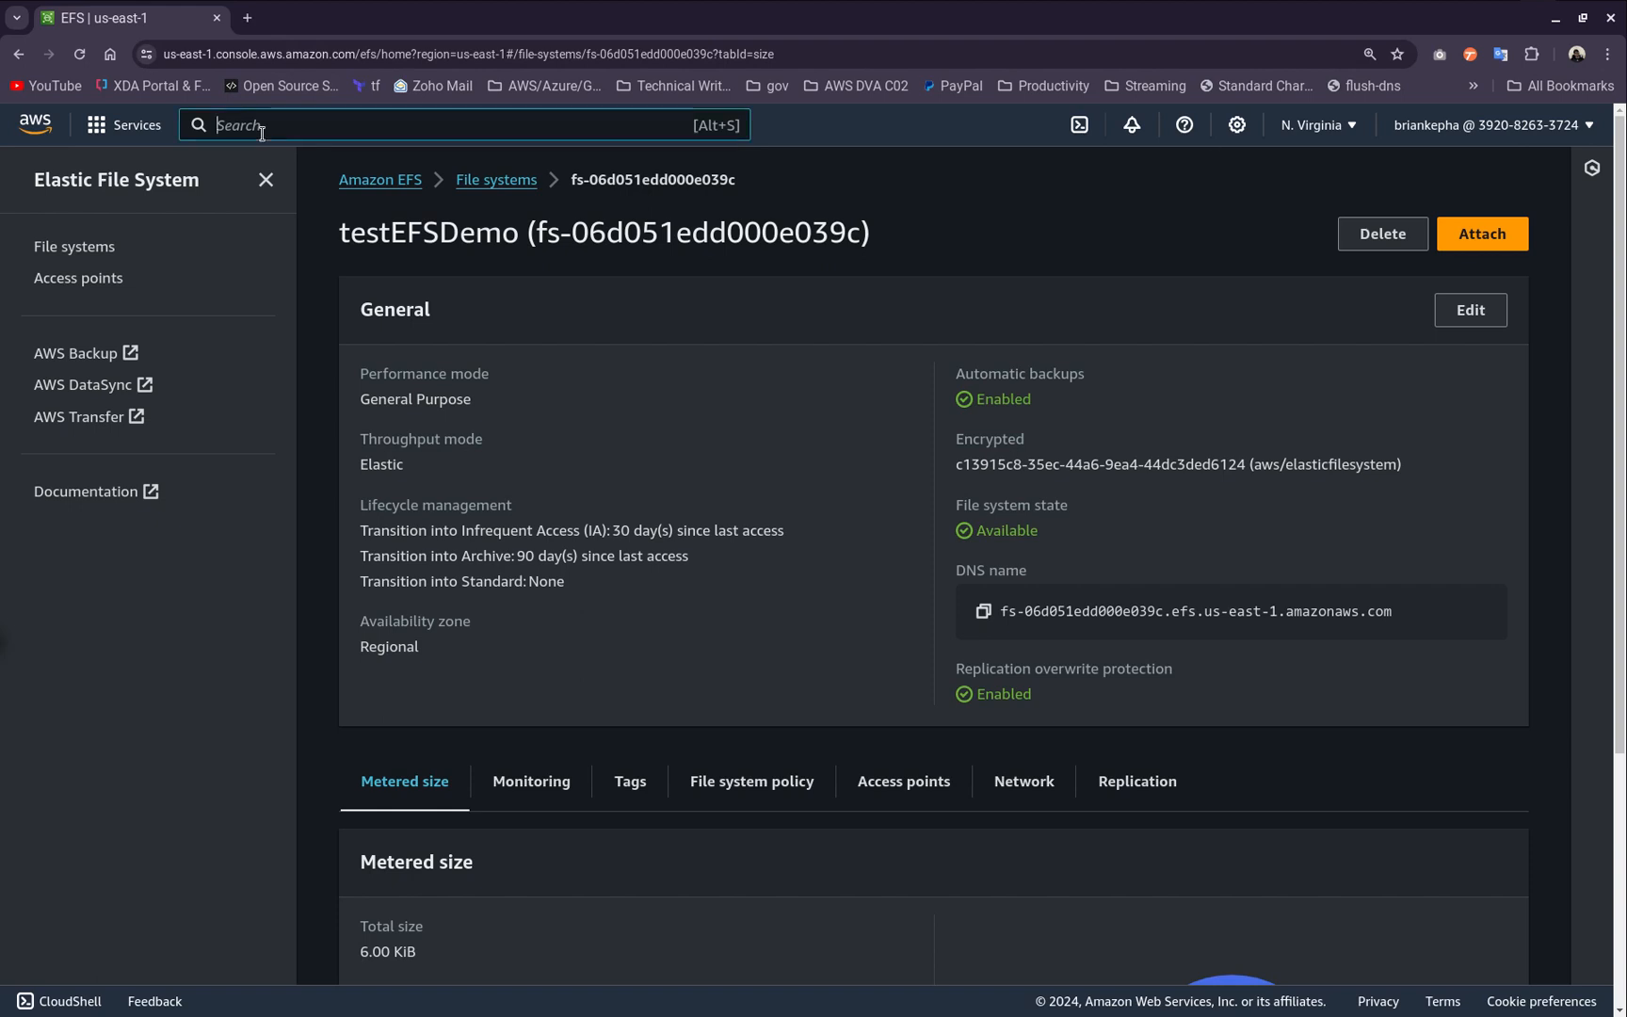
pyautogui.write('ec2')
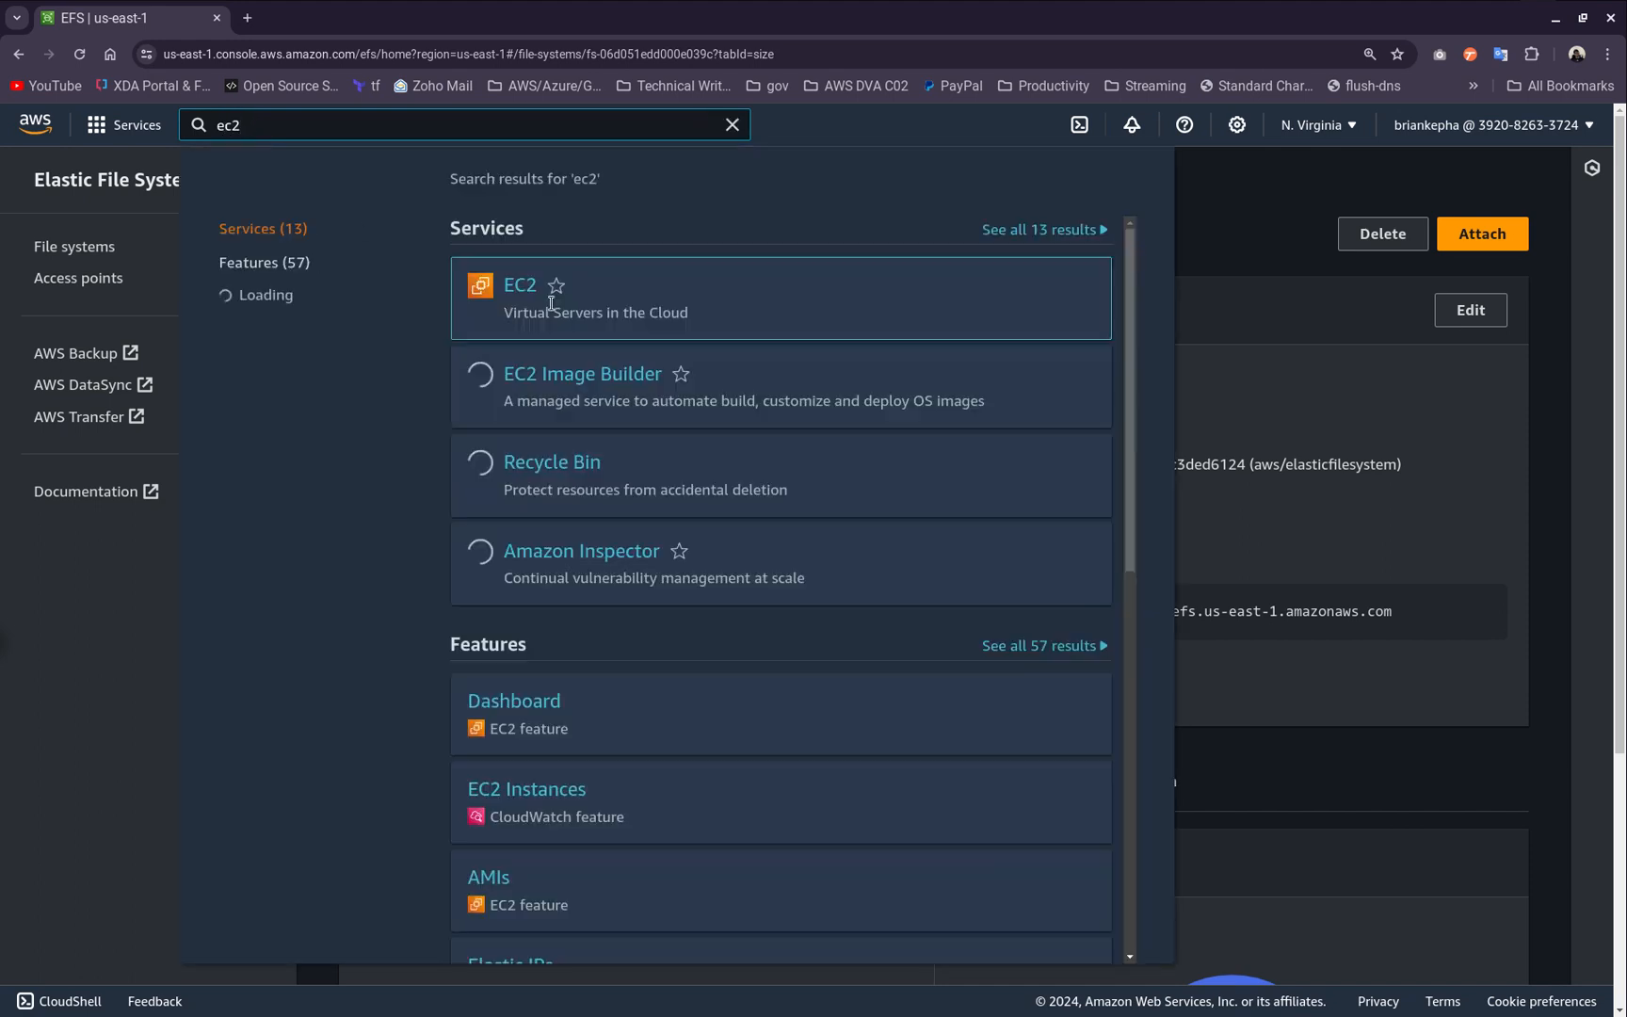
pyautogui.rightClick(500, 289)
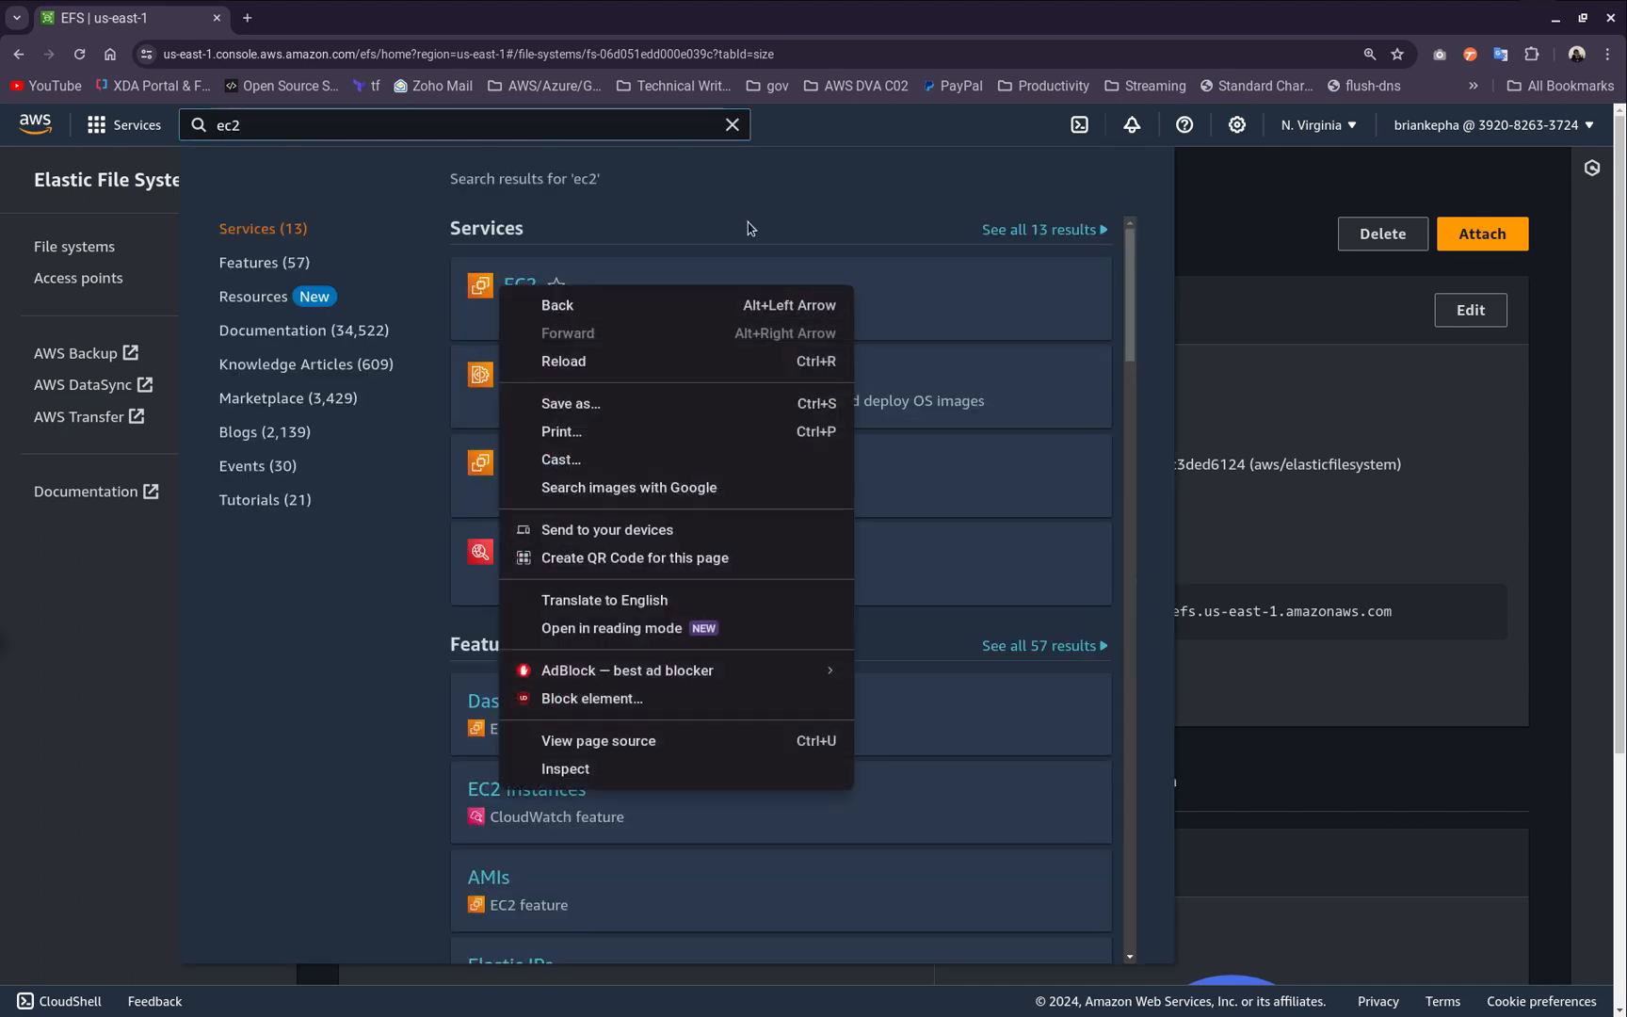
pyautogui.press('Escape')
pyautogui.rightClick(518, 284)
pyautogui.click(607, 305)
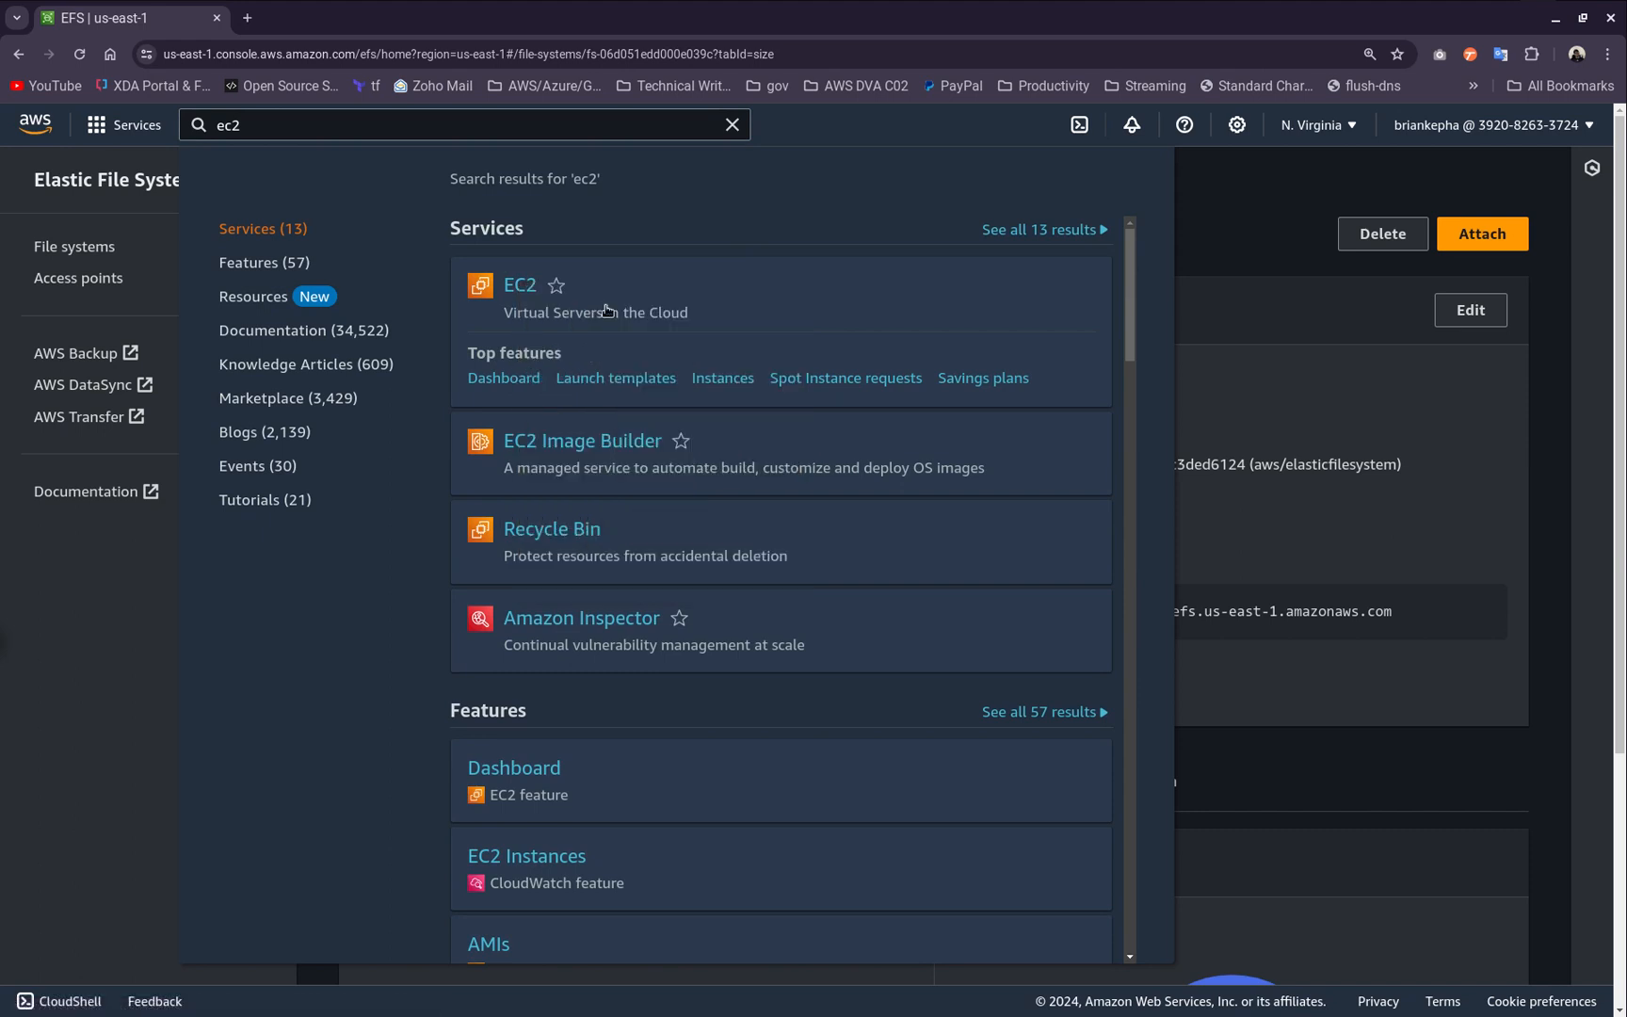
pyautogui.click(325, 13)
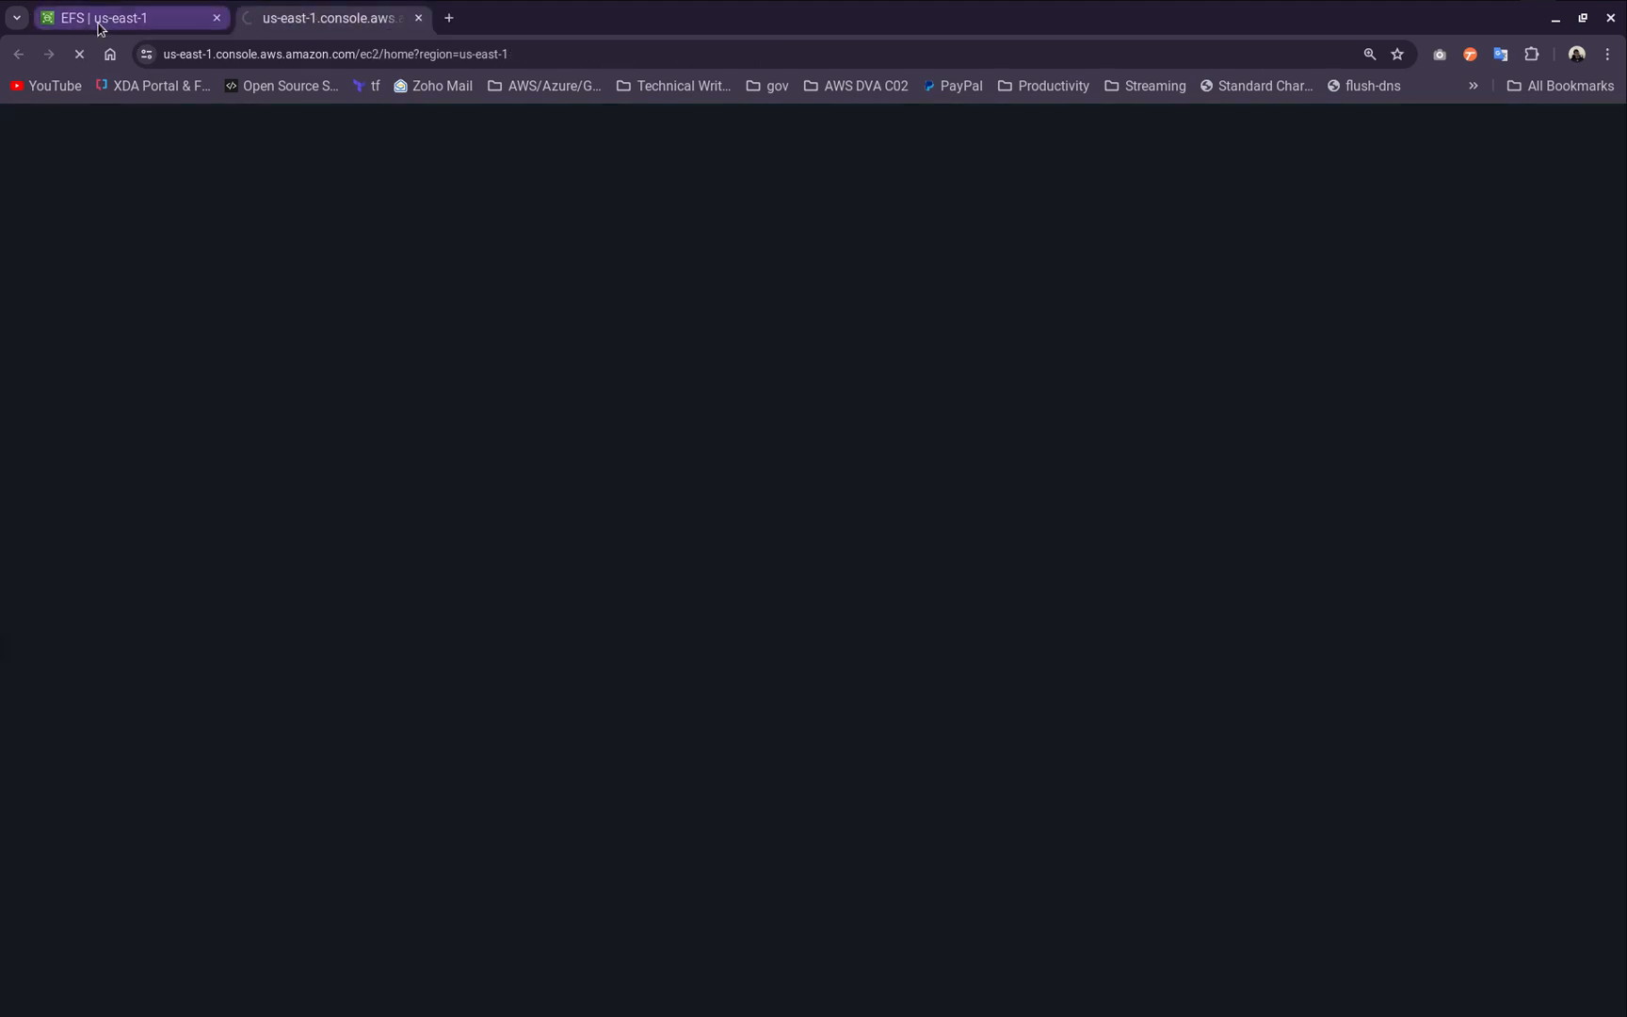
# Return to the testEFSDemo details page and review its general settings and metered size again
pyautogui.click(113, 17)
pyautogui.click(1180, 280)
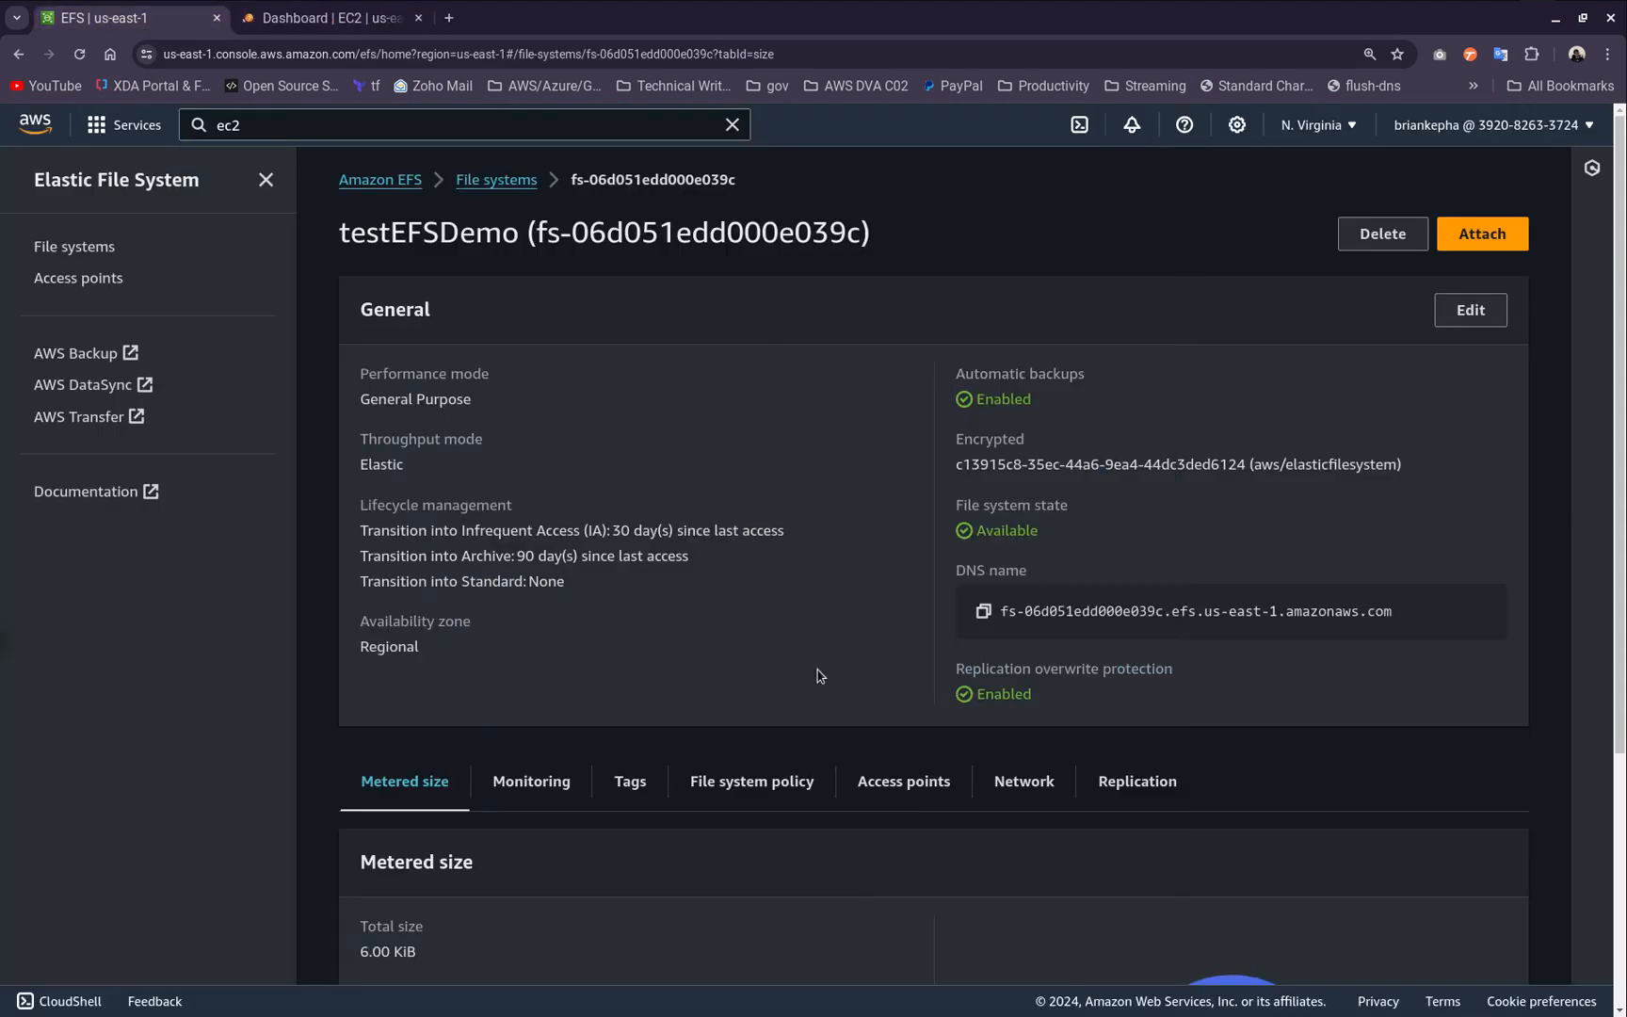
pyautogui.scroll(-5, 810, 697)
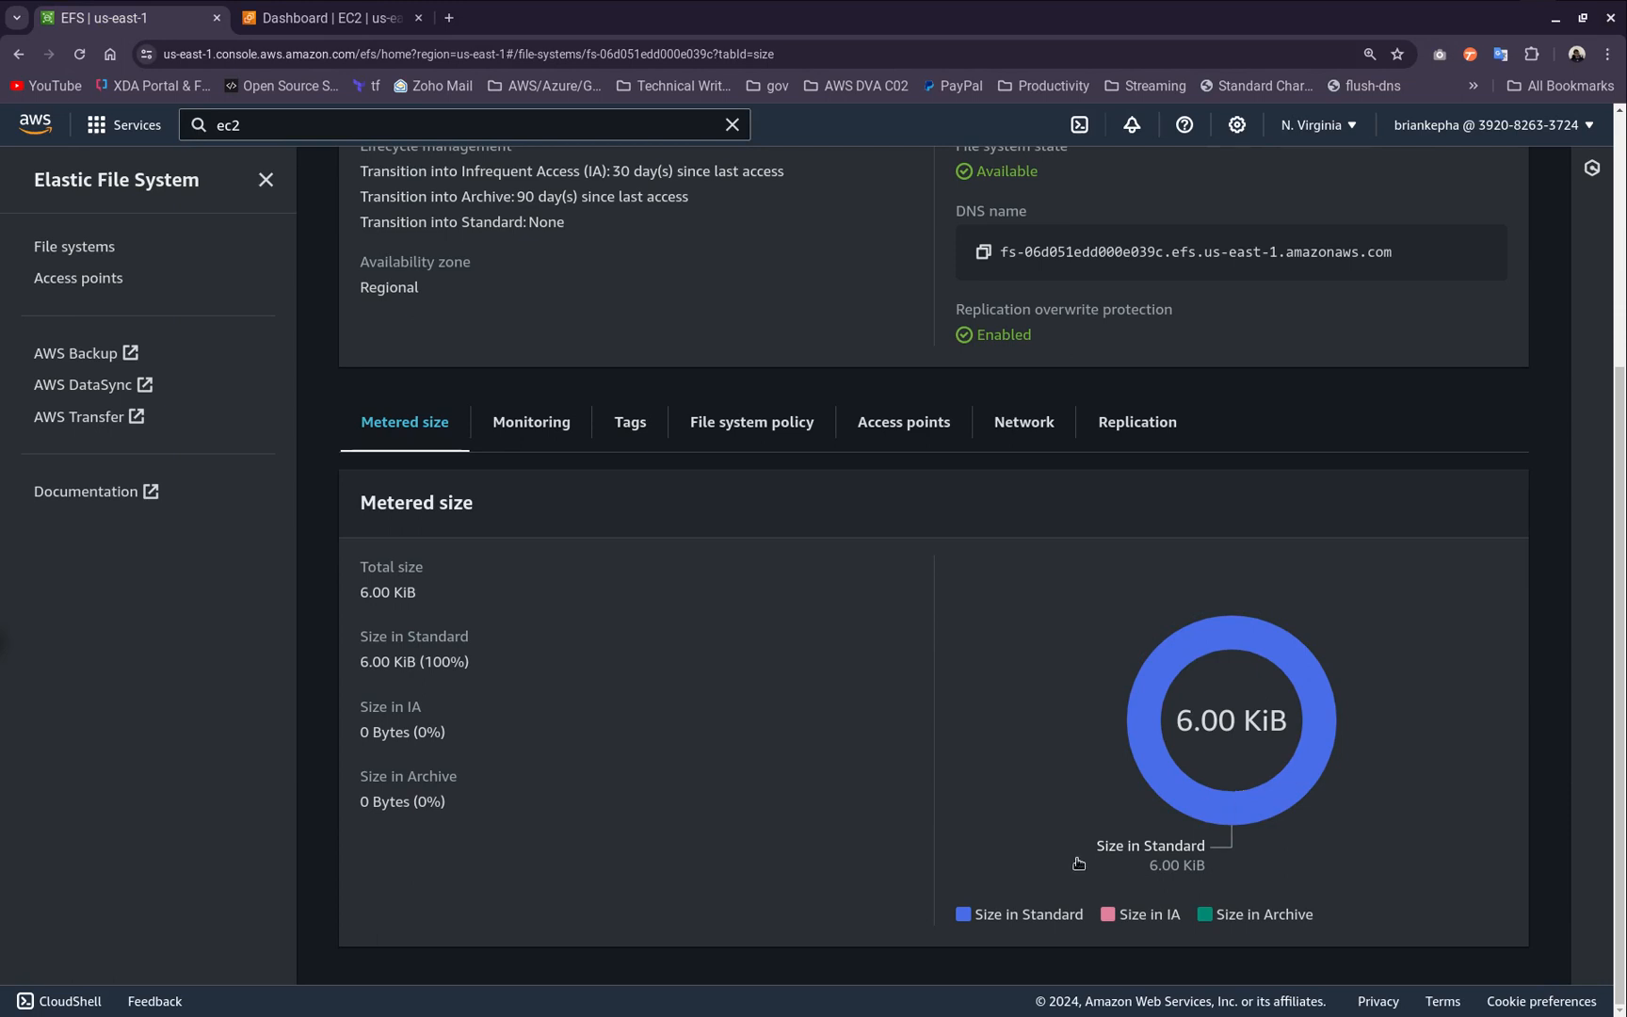
pyautogui.scroll(4, 1019, 786)
pyautogui.scroll(-4, 980, 780)
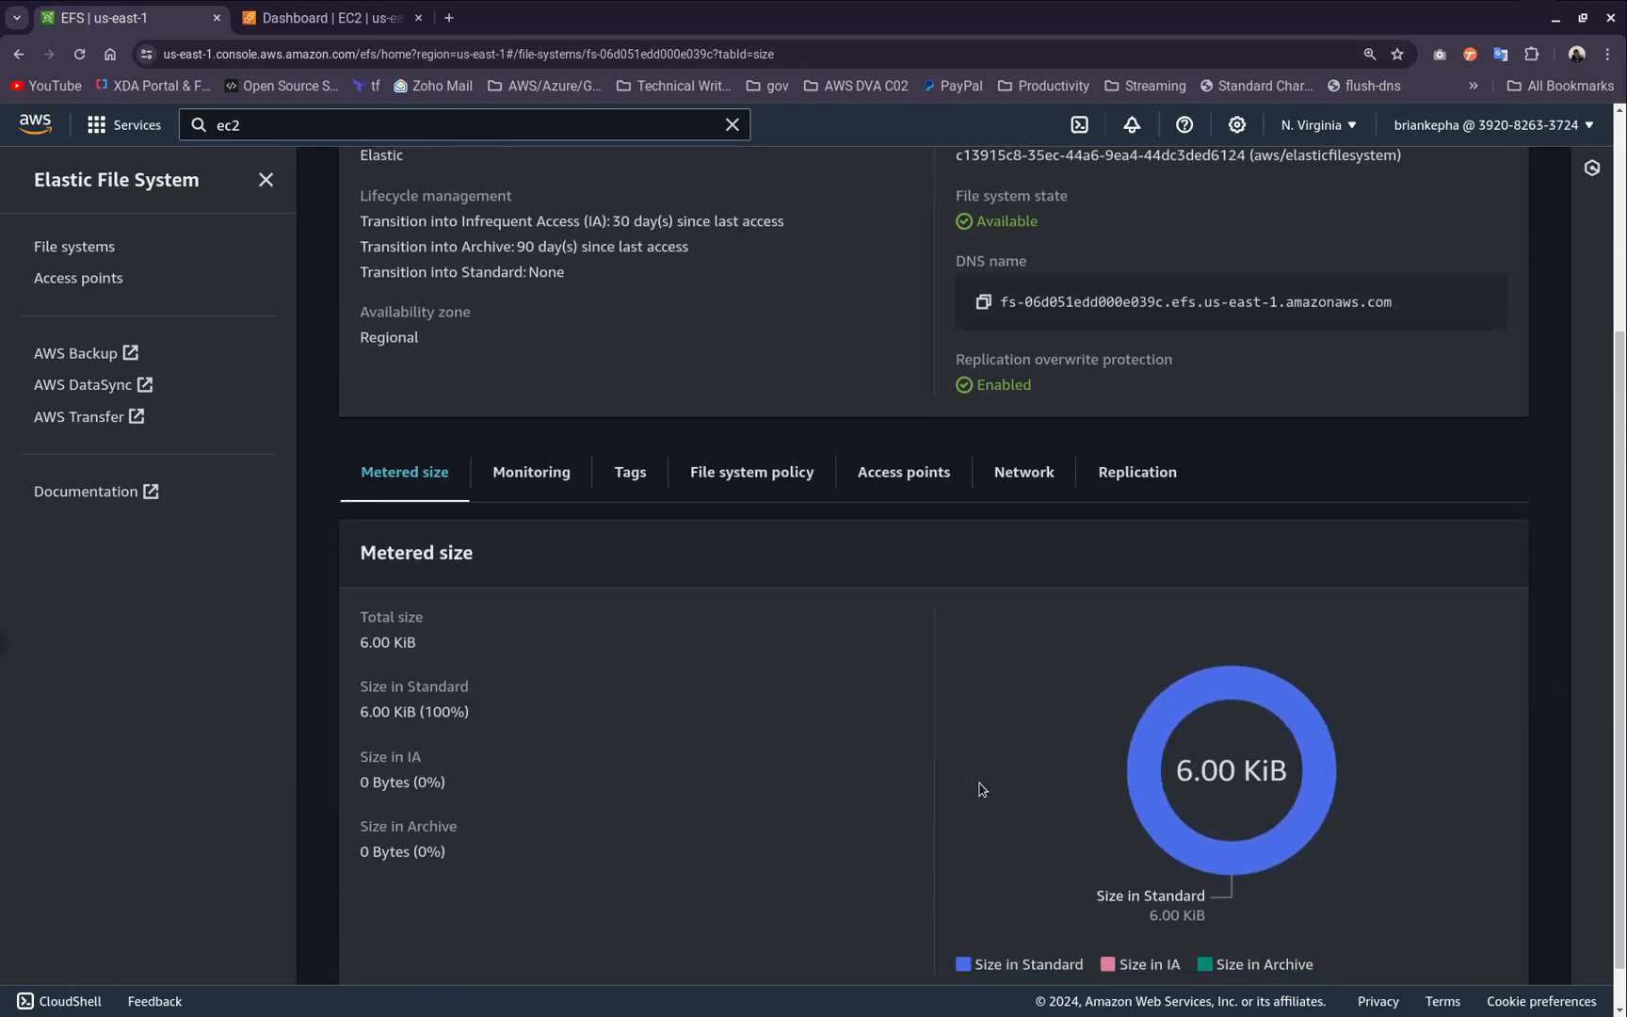
pyautogui.scroll(4, 932, 798)
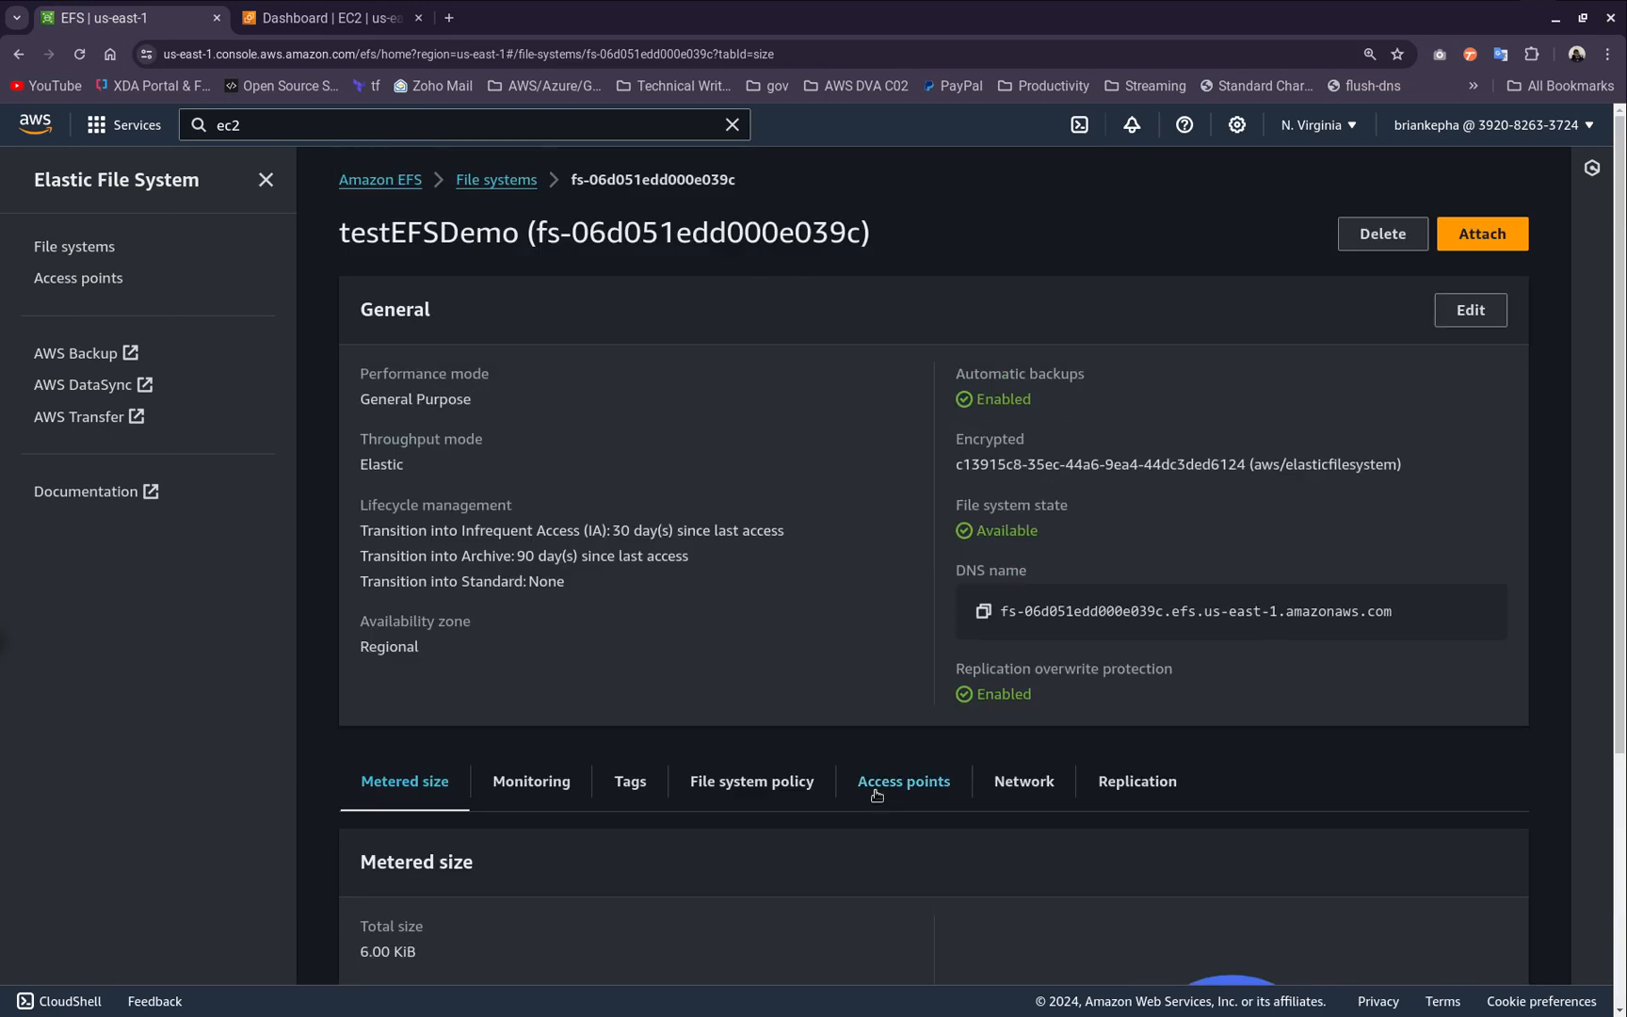
# Switch to the EC2 dashboard and start launching a new instance
pyautogui.click(299, 15)
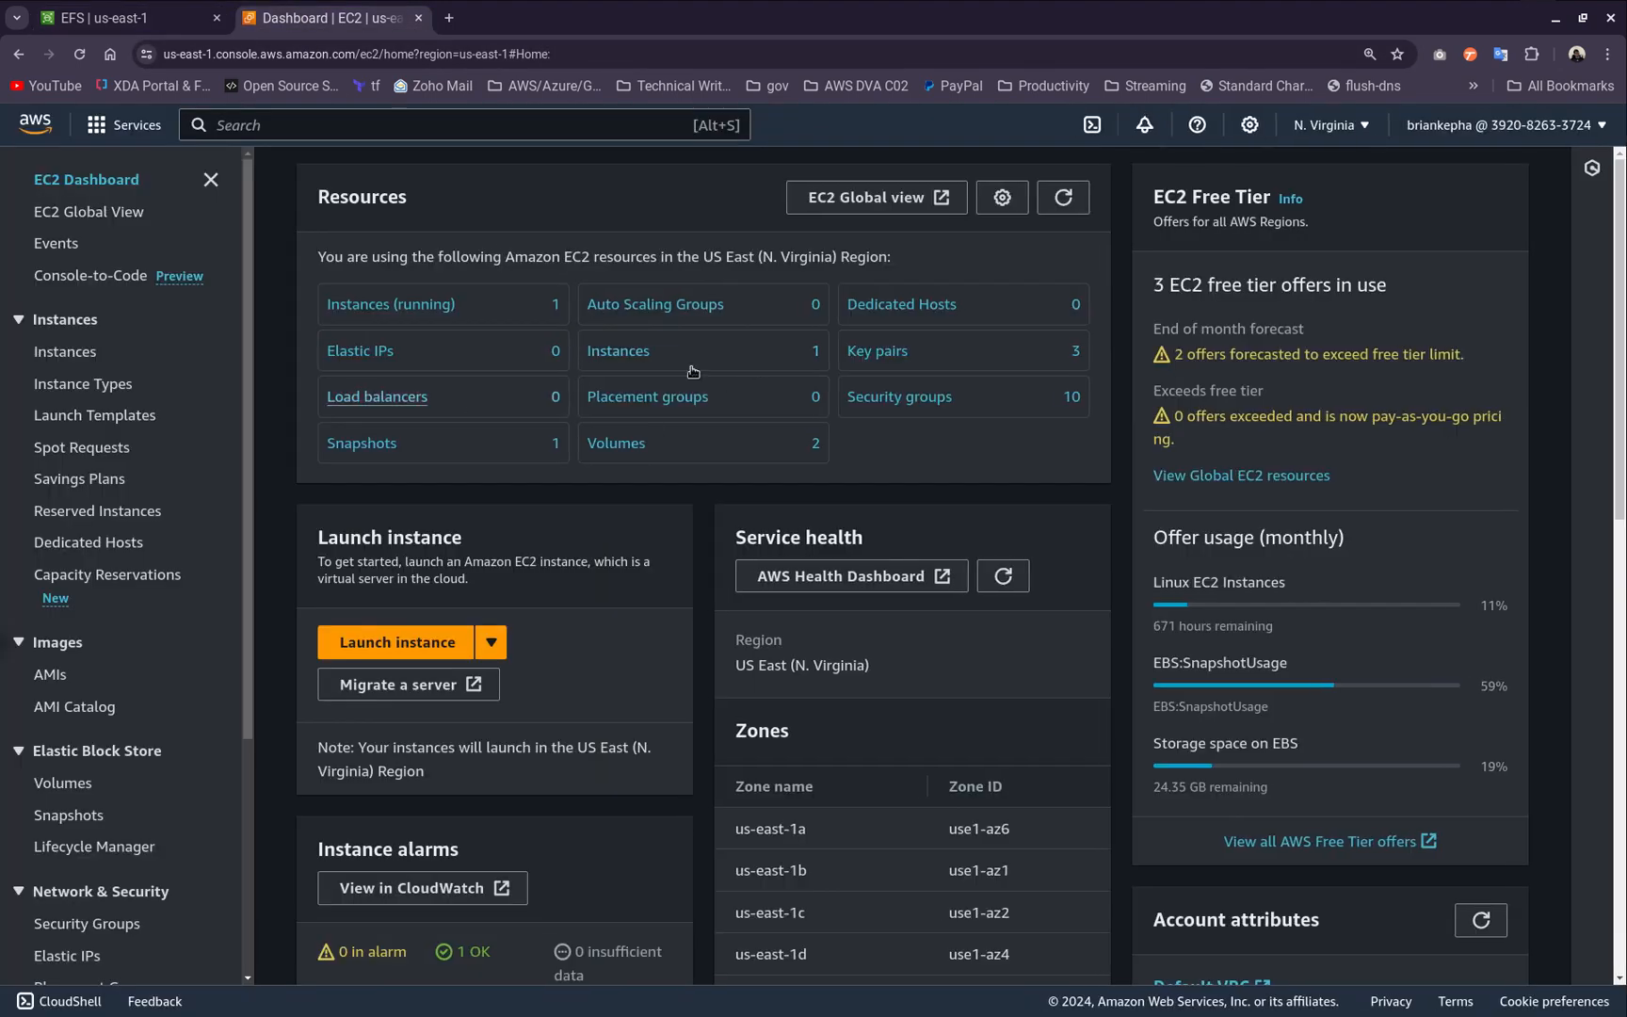
pyautogui.scroll(-4, 654, 478)
pyautogui.scroll(4, 614, 482)
pyautogui.hotkey('alt', 'Tab')
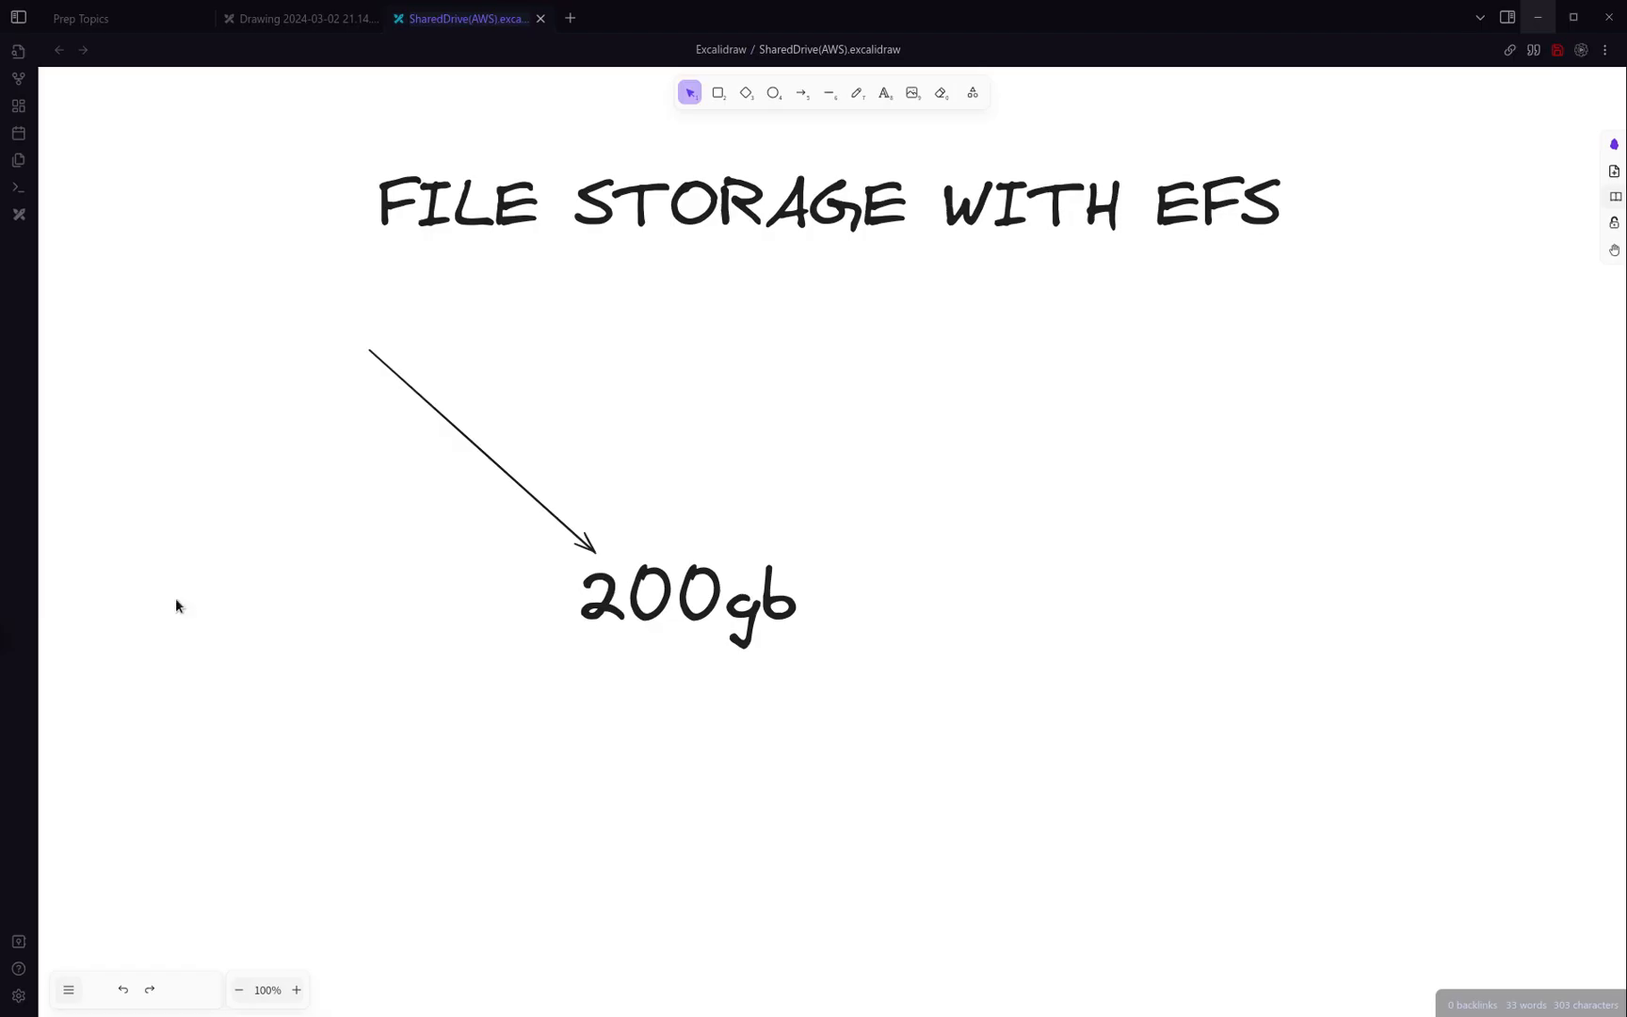
pyautogui.scroll(-5, 818, 462)
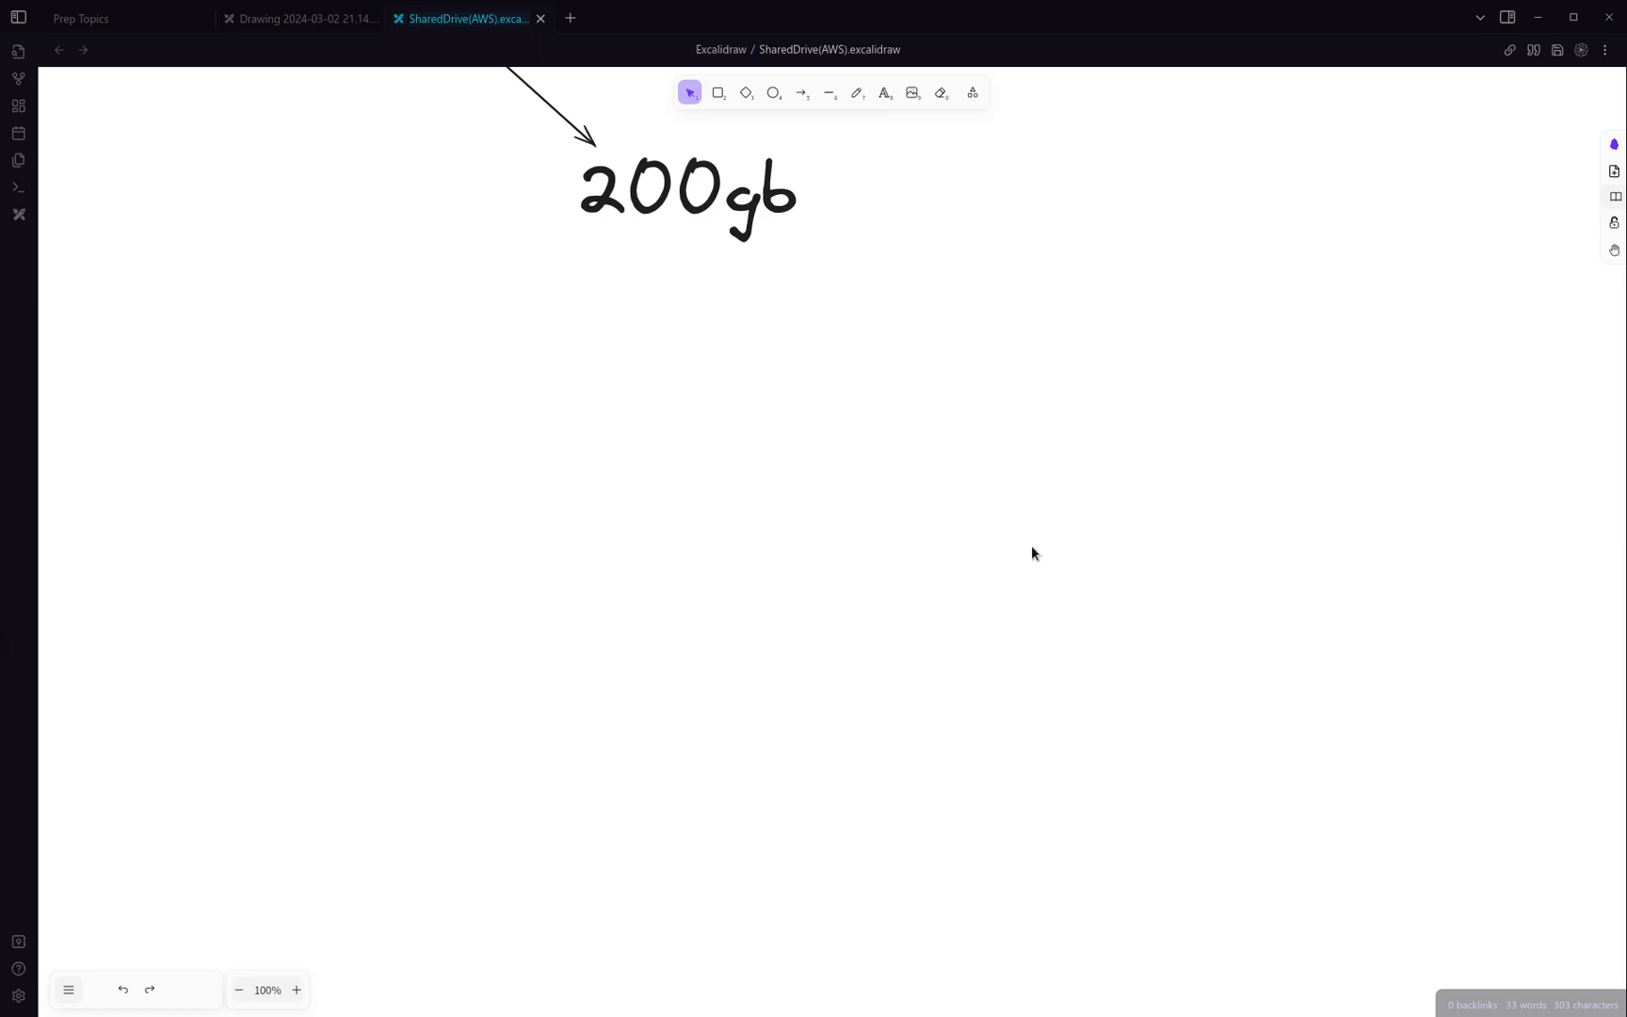
pyautogui.click(1538, 18)
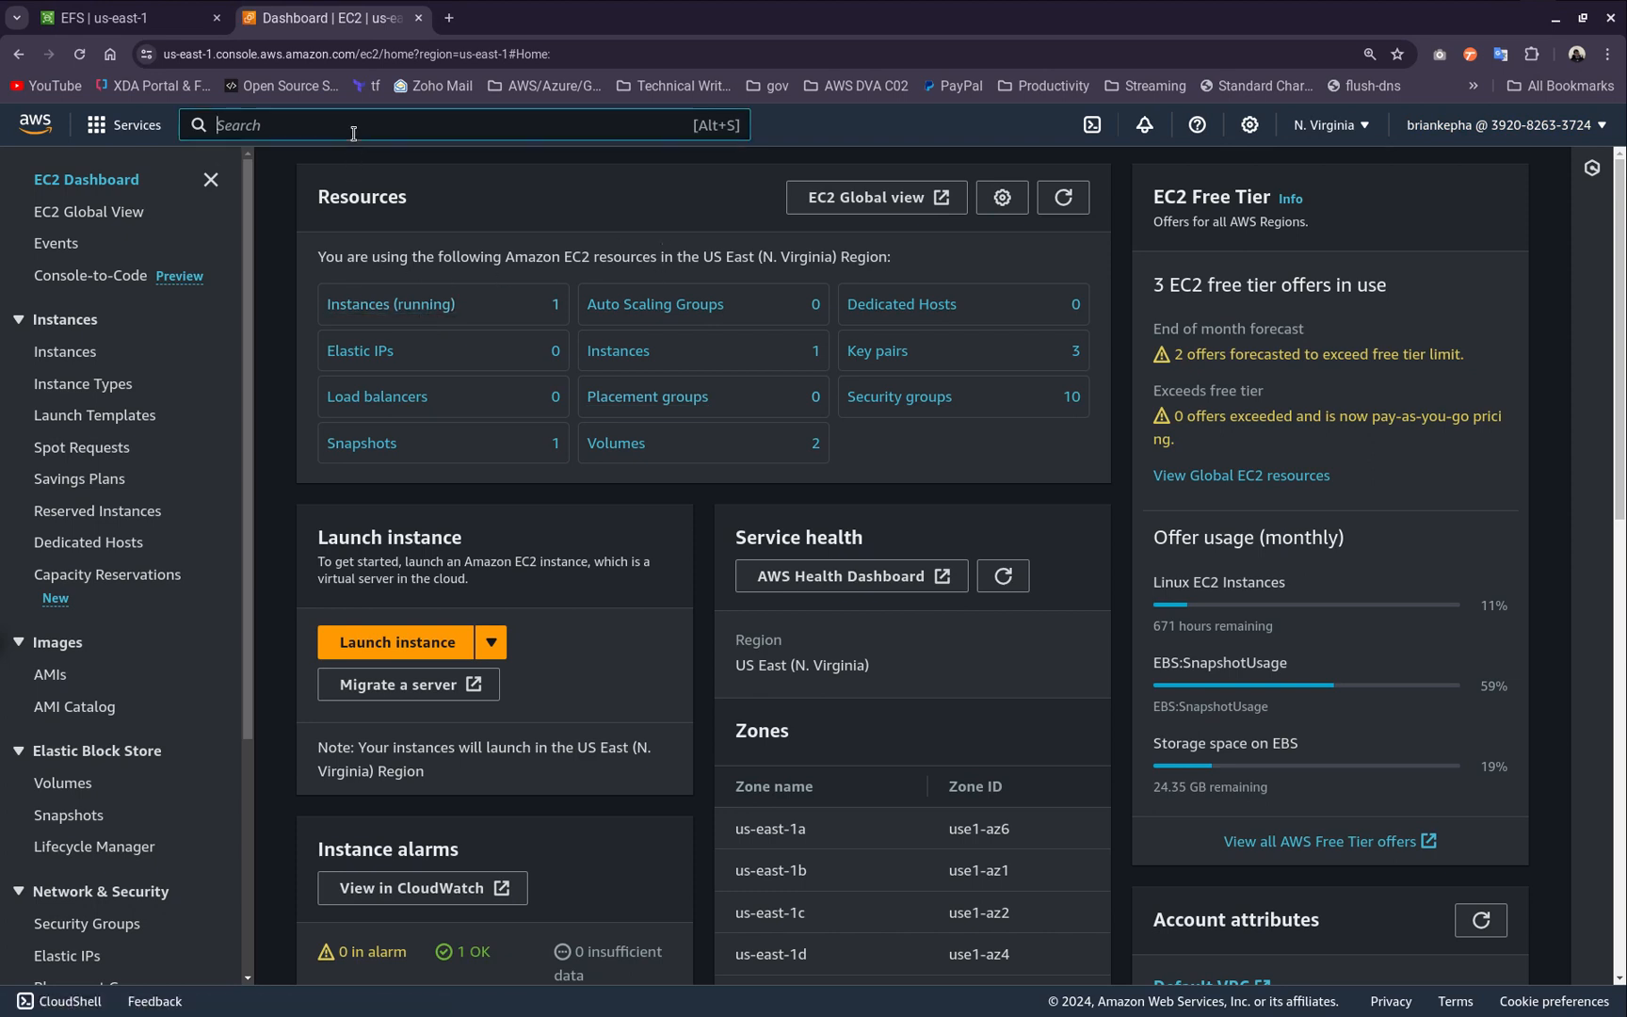
pyautogui.click(425, 641)
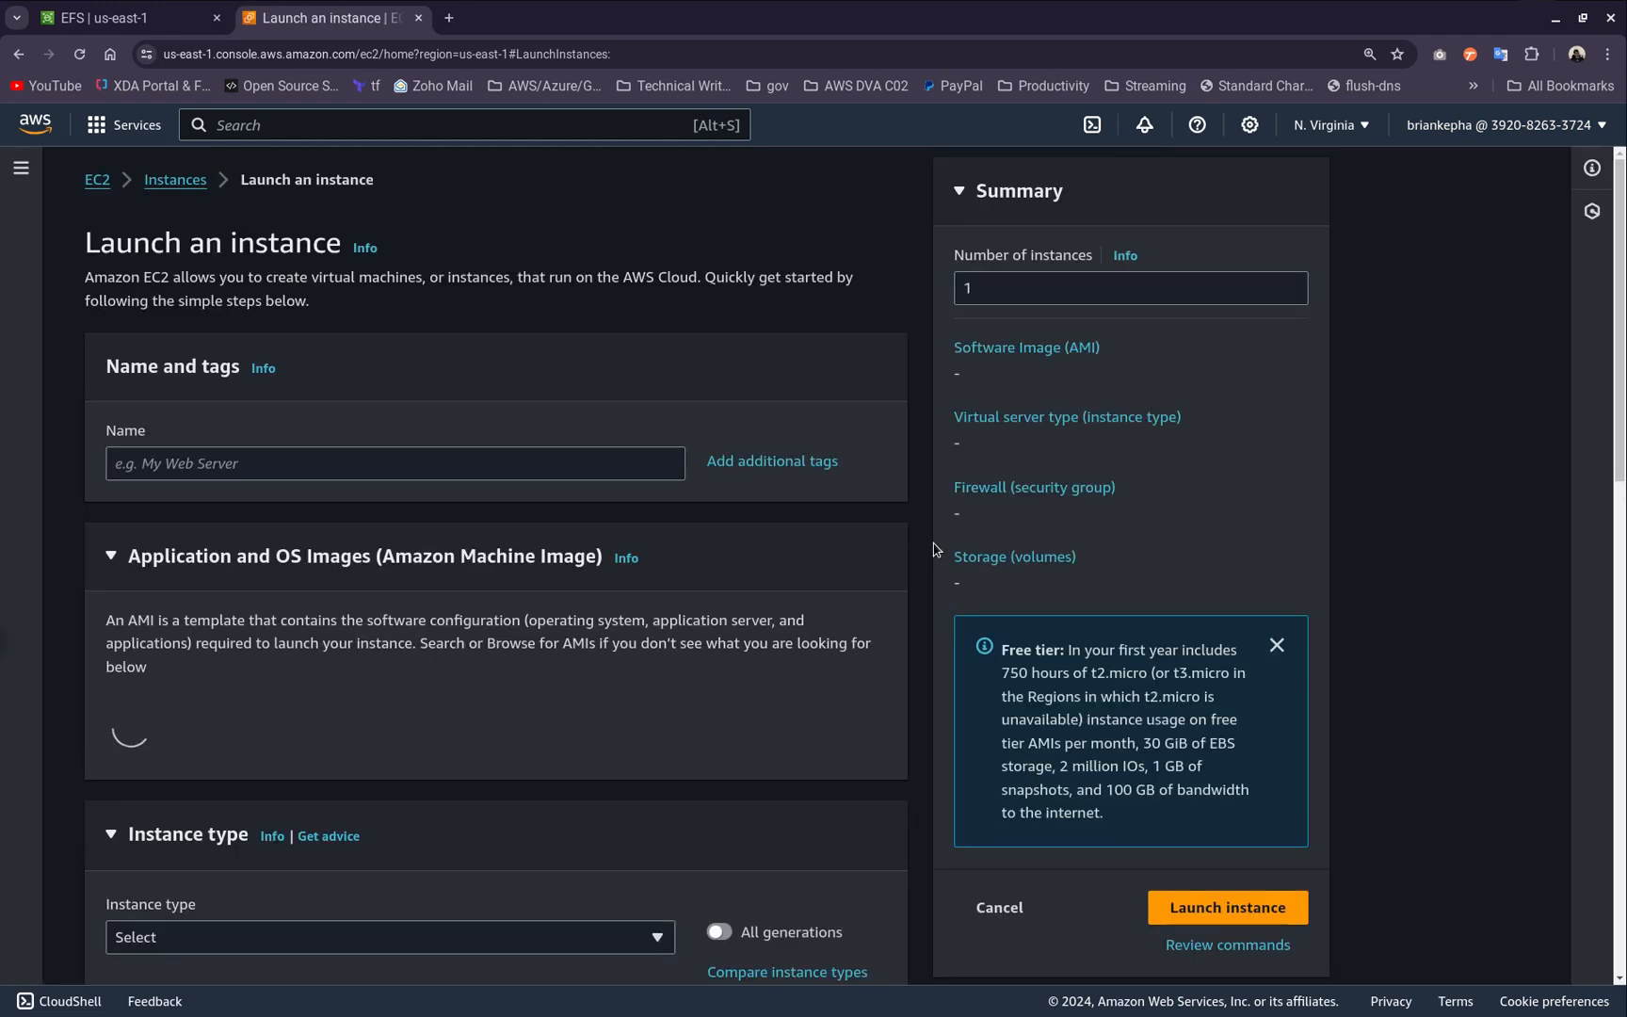
# Open a terminal, list the key files stored in the keys folder, and close the terminal
pyautogui.hotkey('ctrl', 'alt', 't')
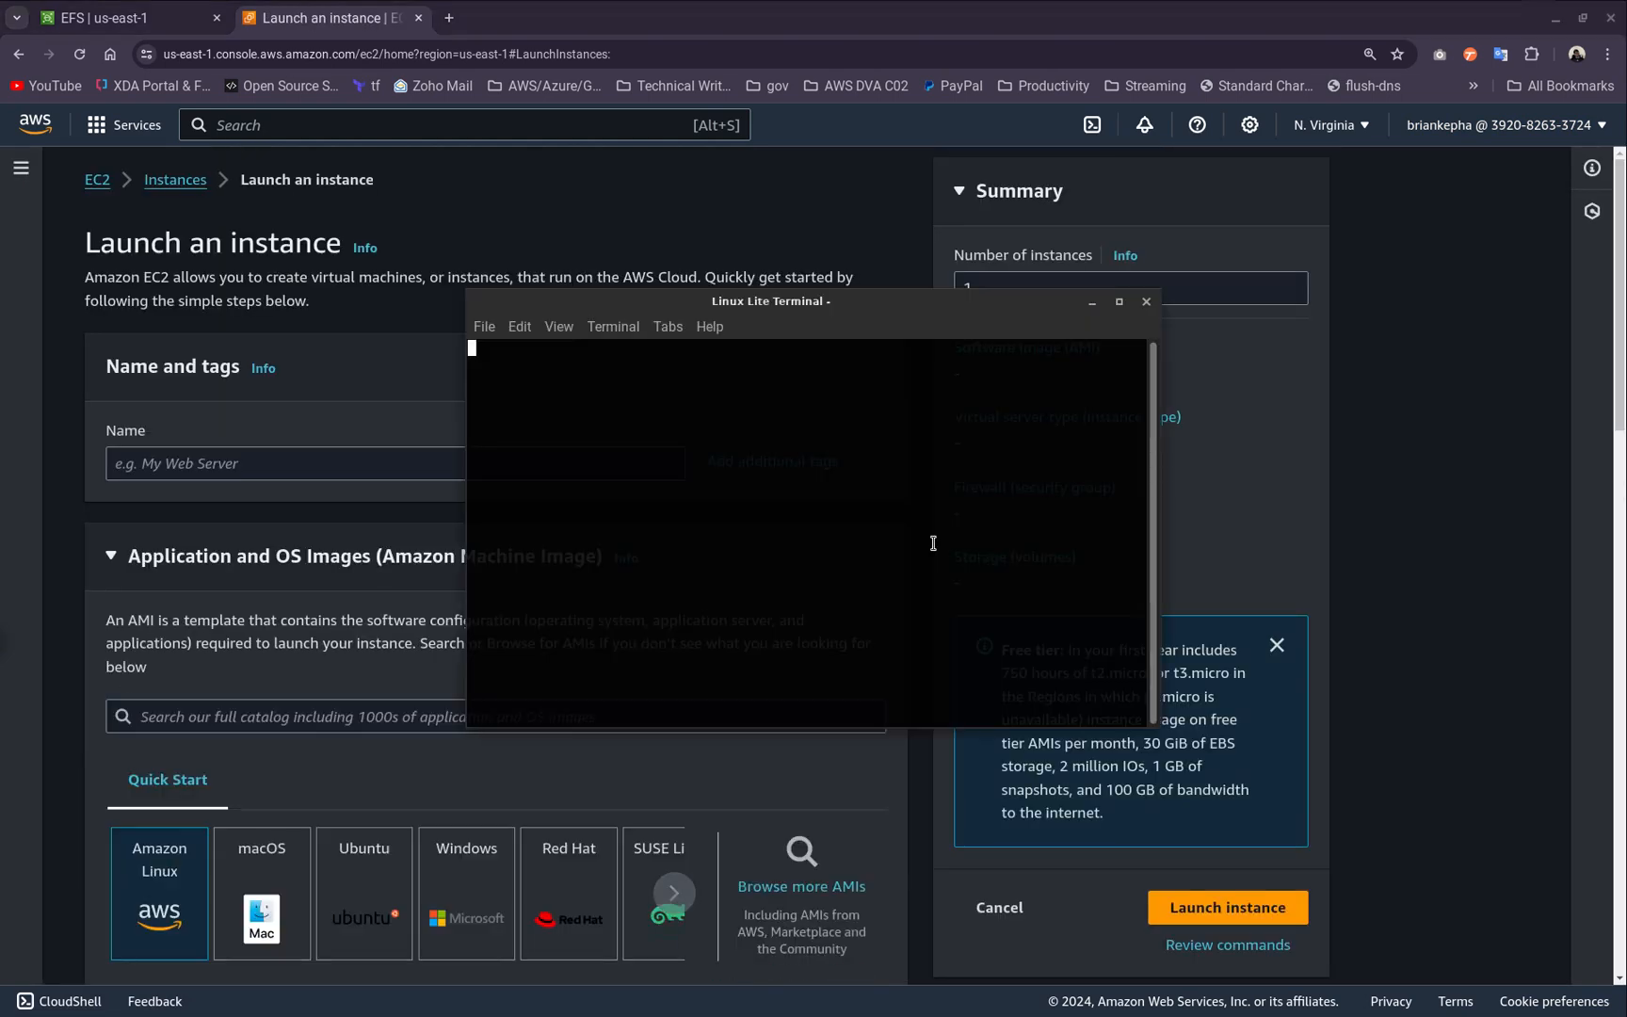
pyautogui.write('cd ke')
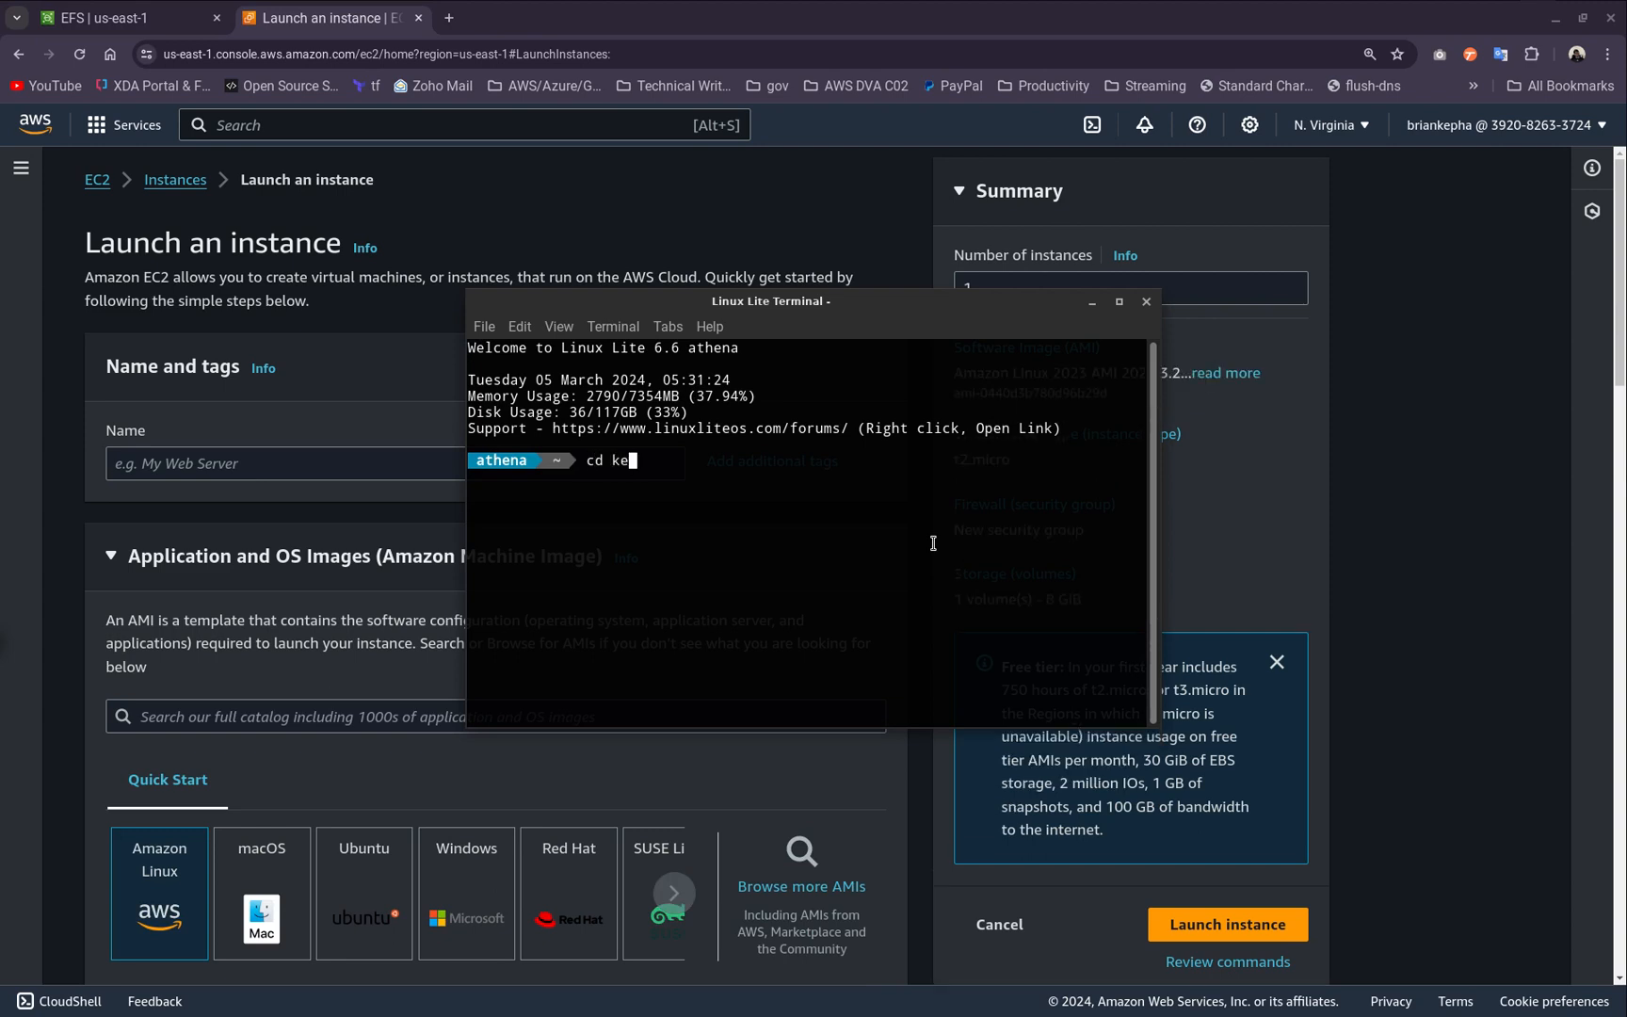
pyautogui.press('Return')
pyautogui.write('cd ')
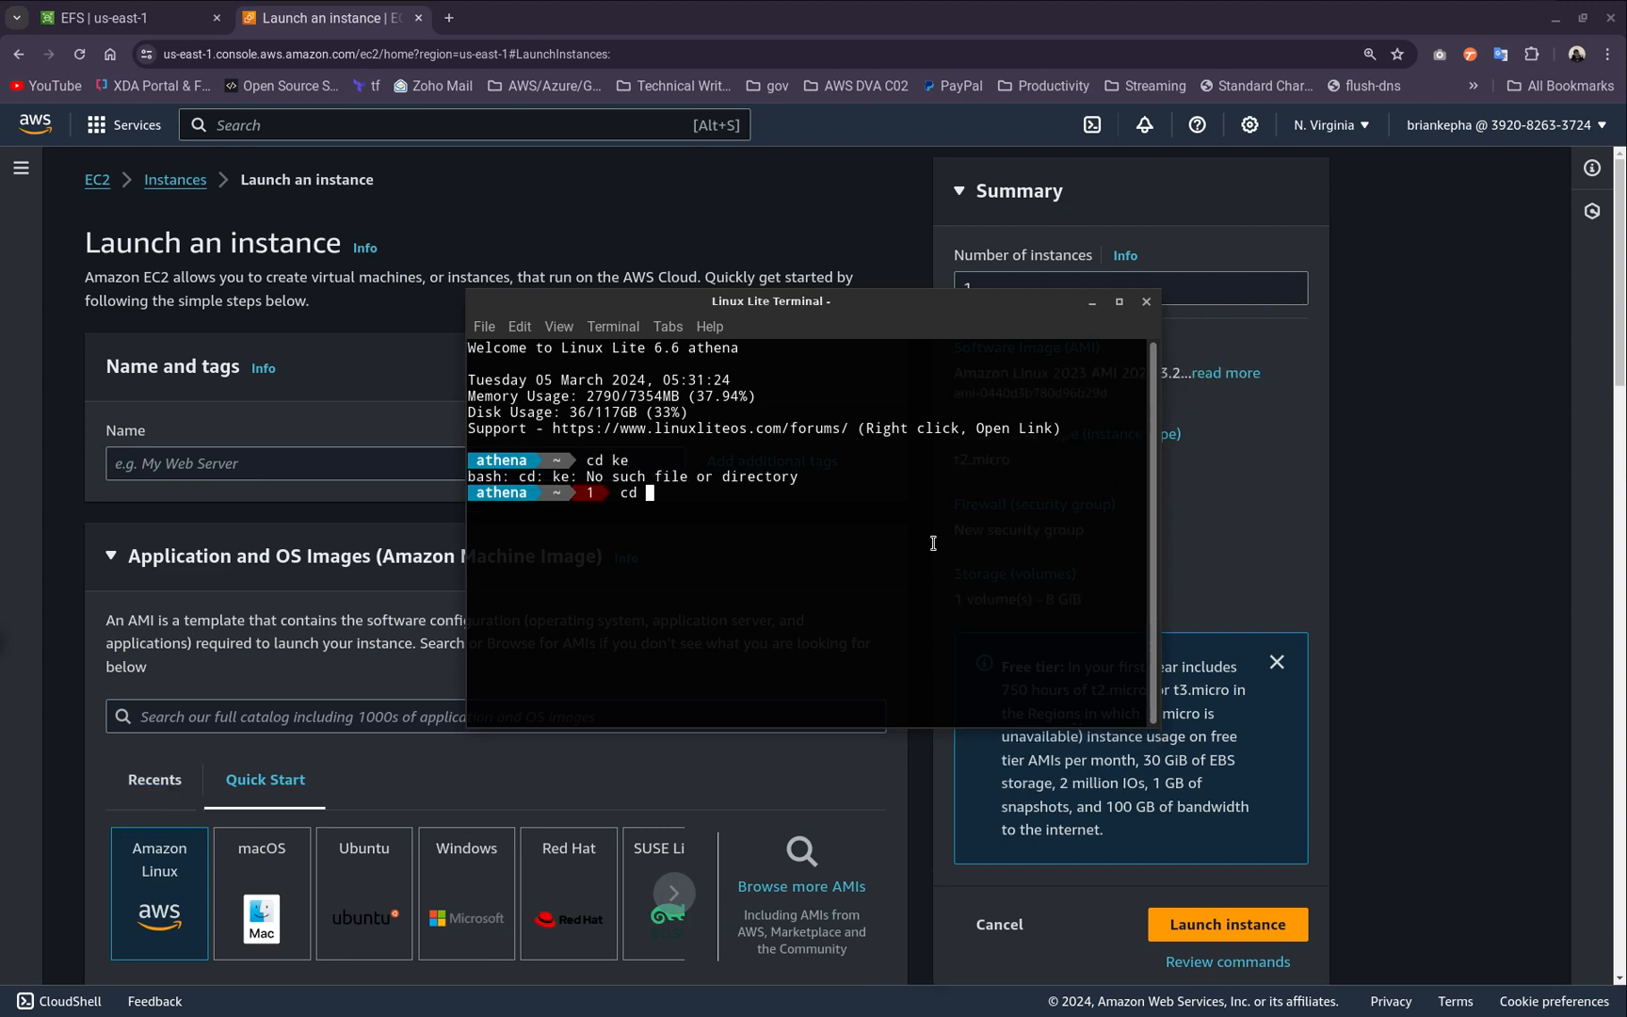
pyautogui.write('key')
pyautogui.press('Tab')
pyautogui.press('Return')
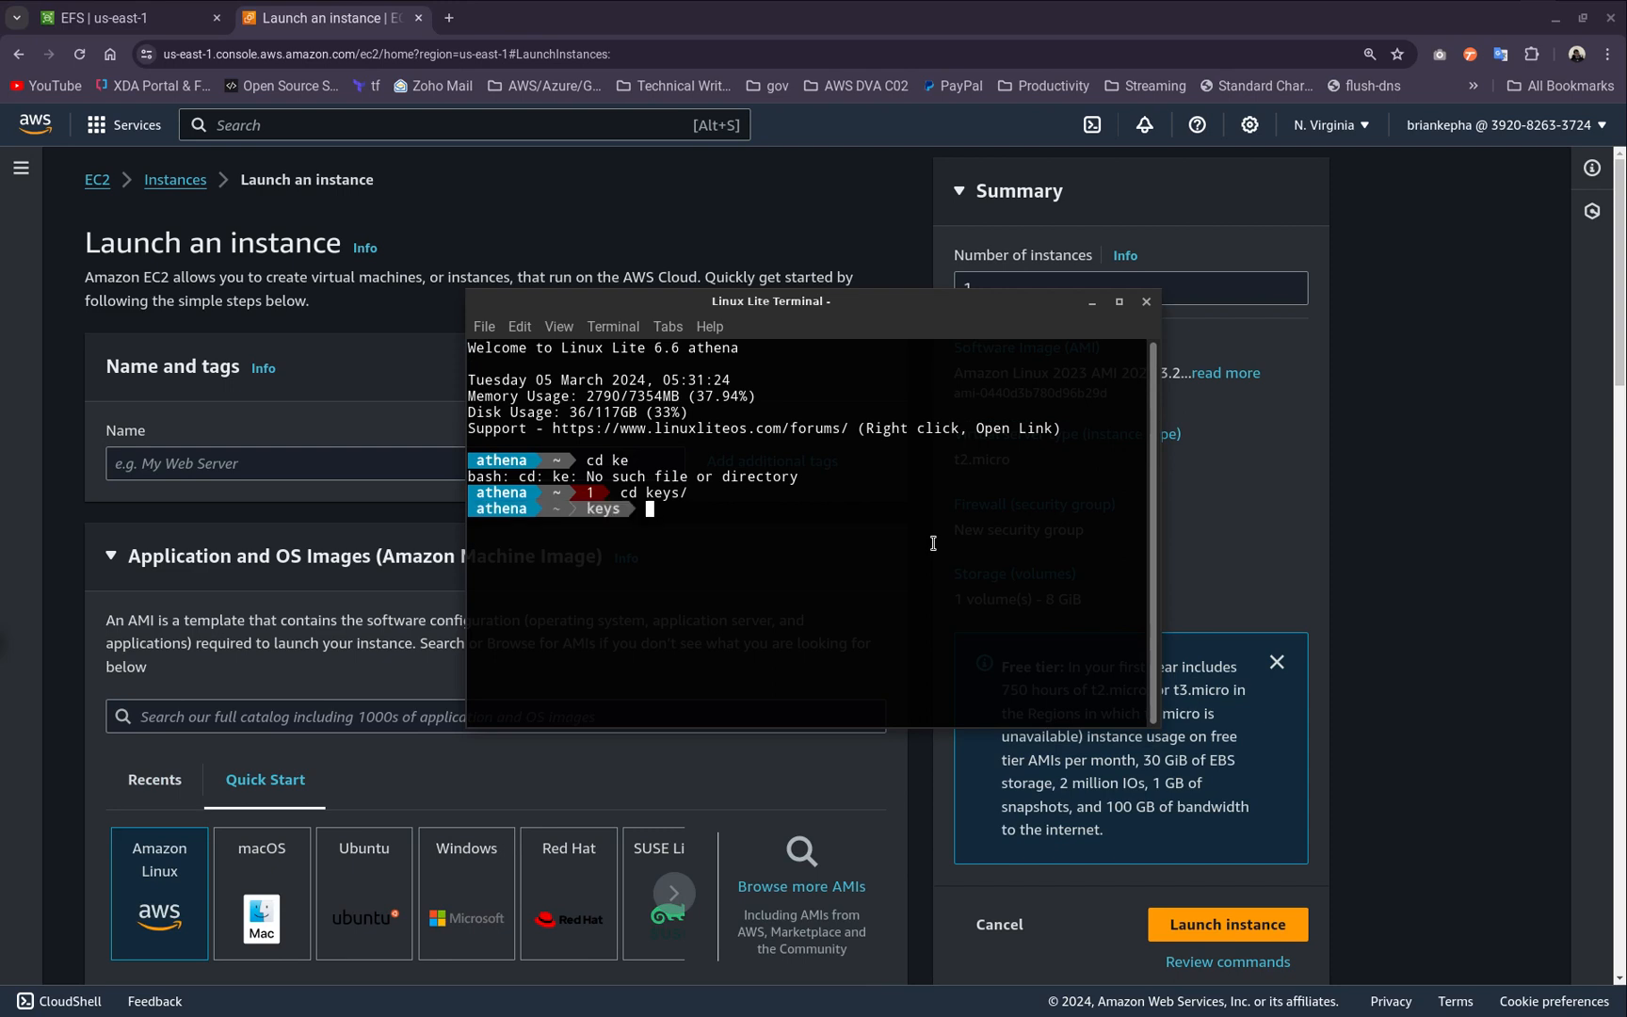
pyautogui.write('ls')
pyautogui.press('Return')
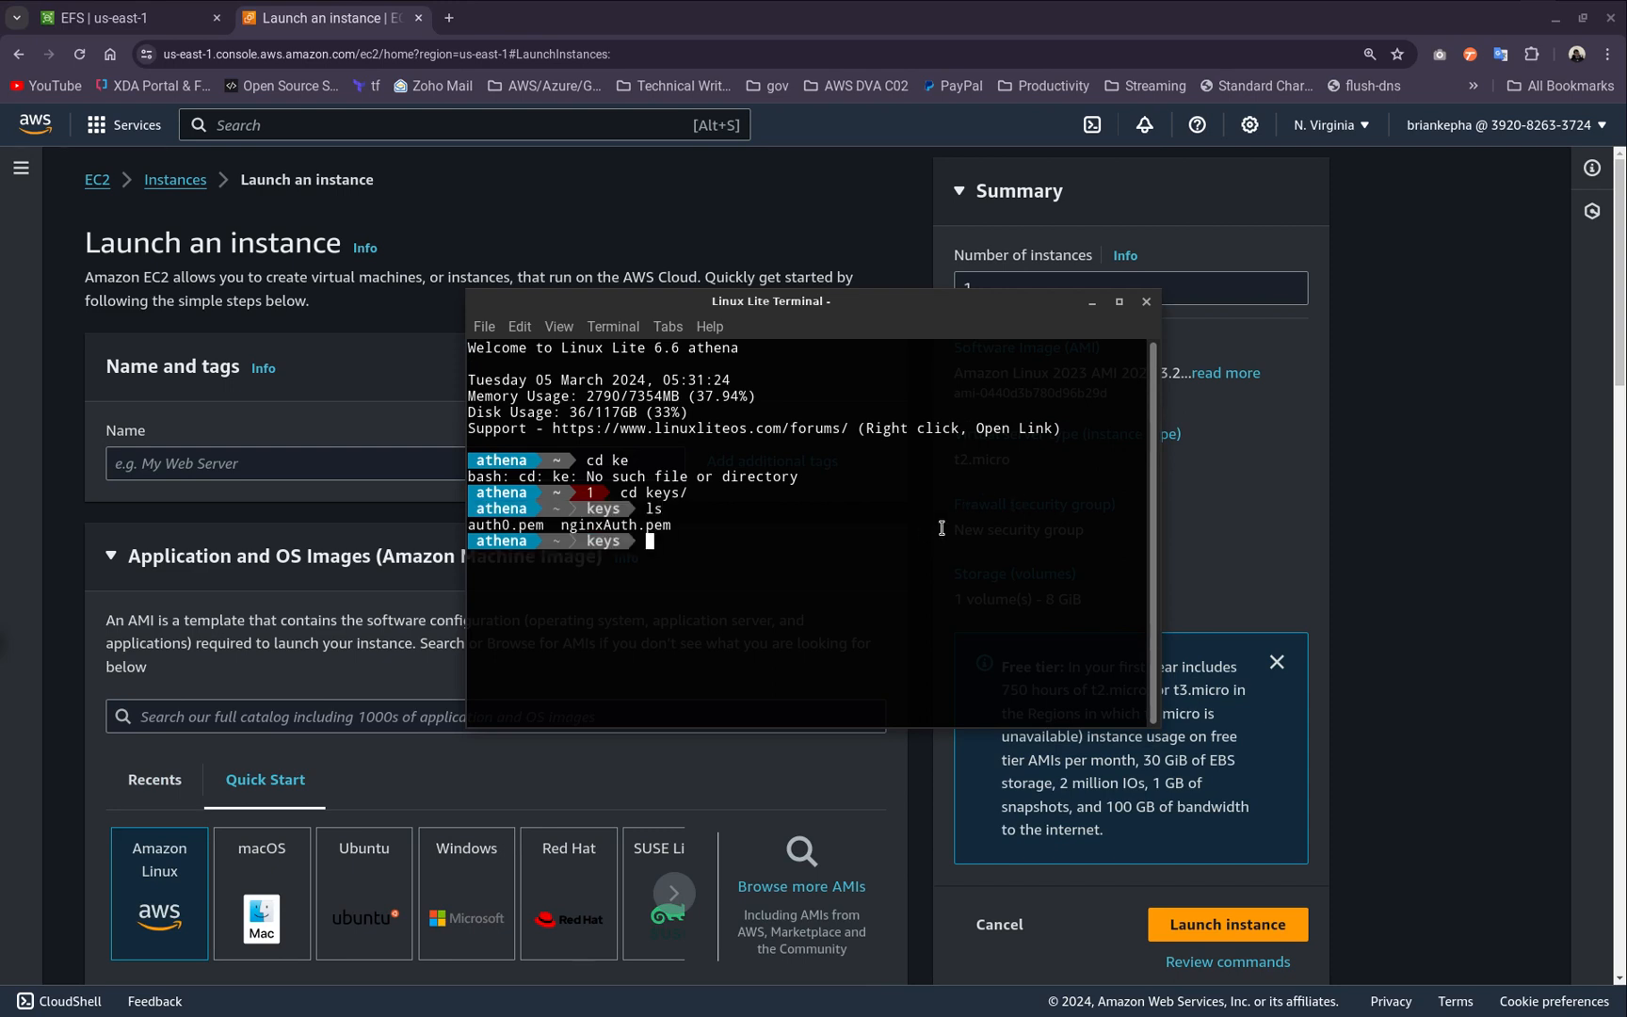
pyautogui.click(1146, 302)
# Name the new instance efsDemo and check which existing key pairs are offered for login
pyautogui.click(327, 468)
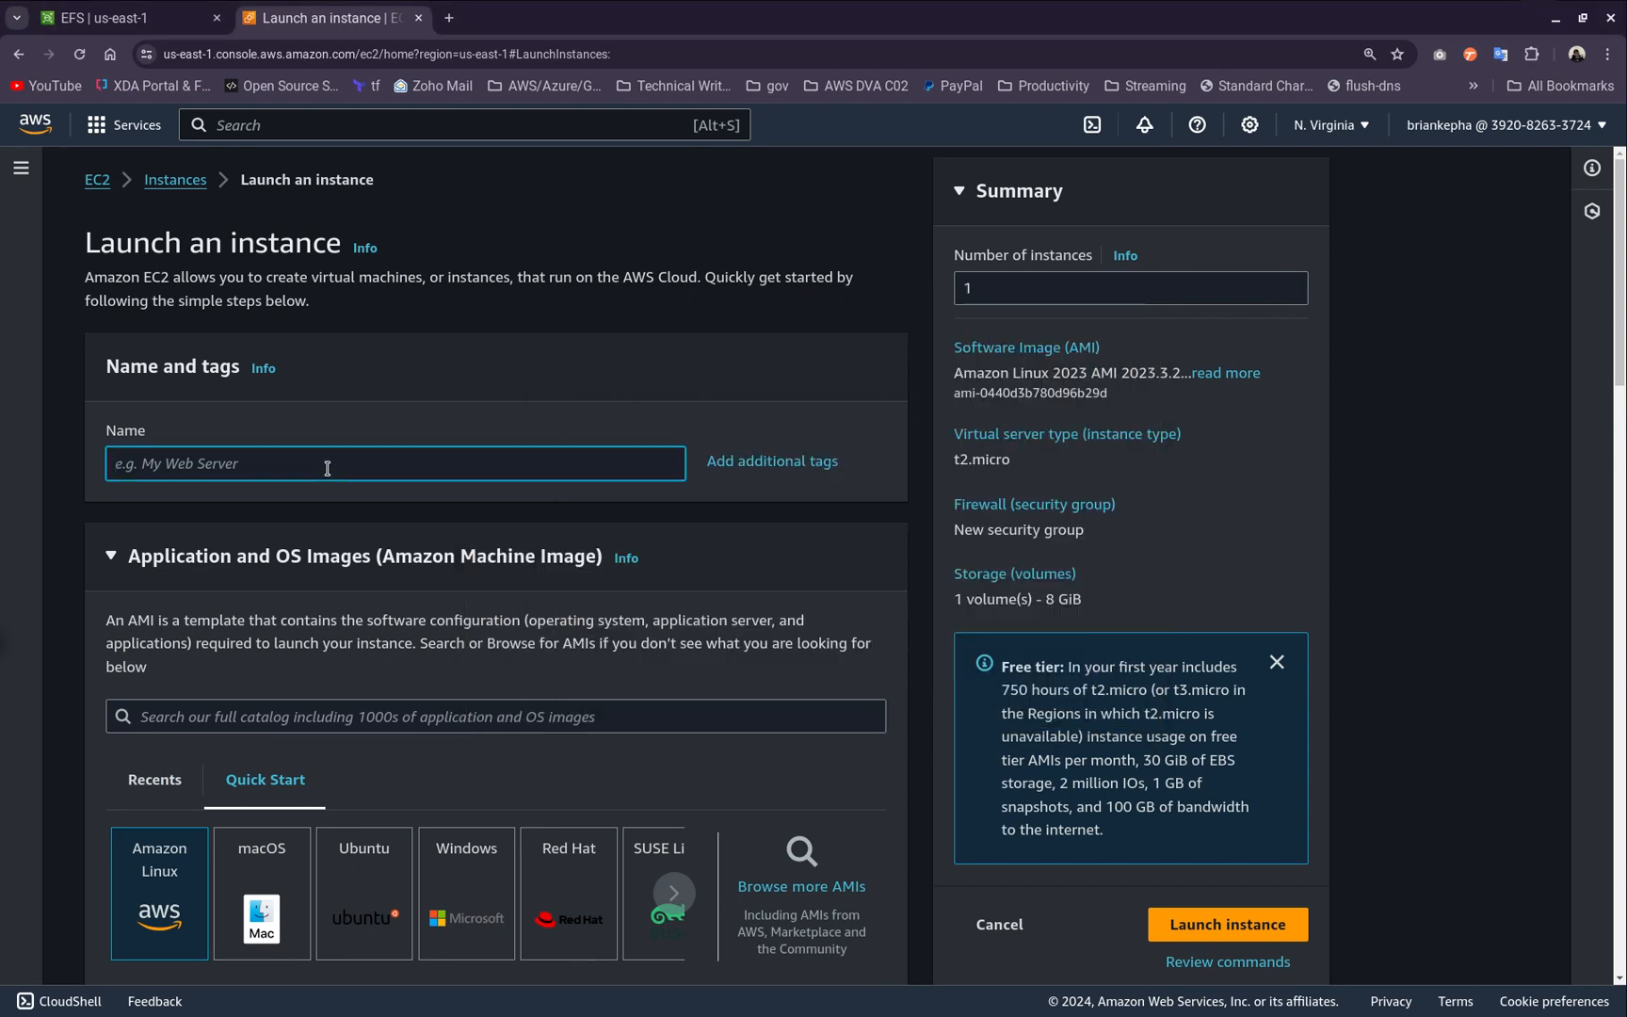
pyautogui.write('efsDemo')
pyautogui.scroll(-6, 491, 444)
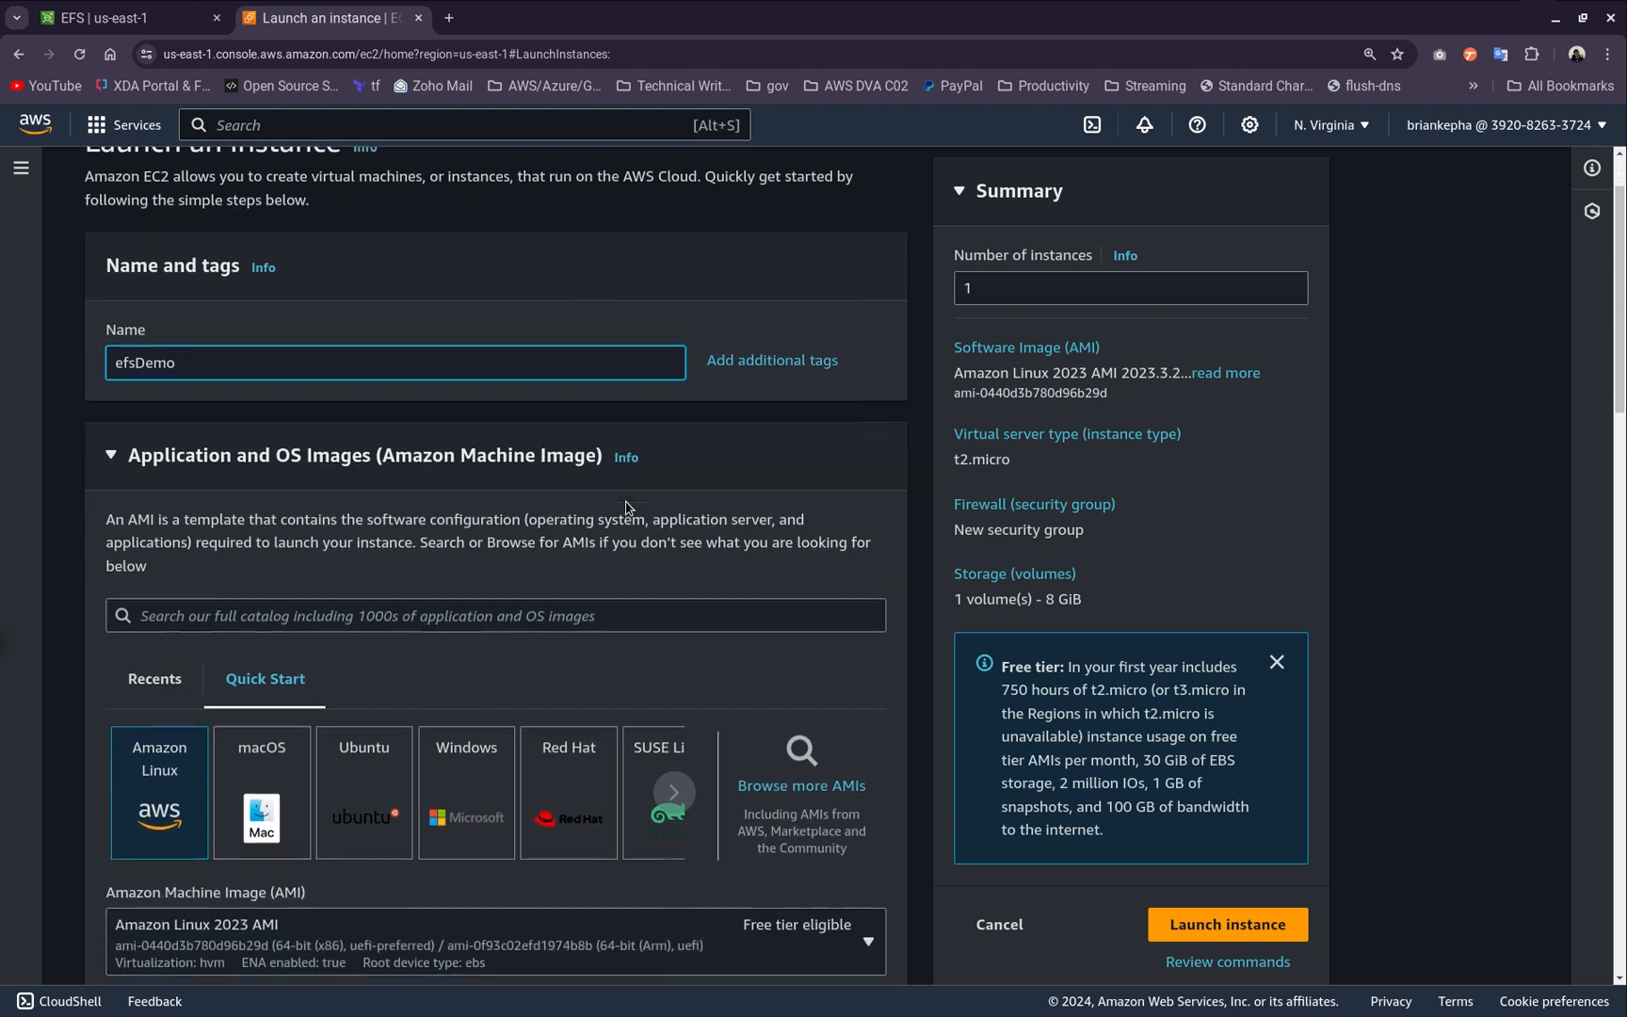
pyautogui.scroll(-6, 446, 591)
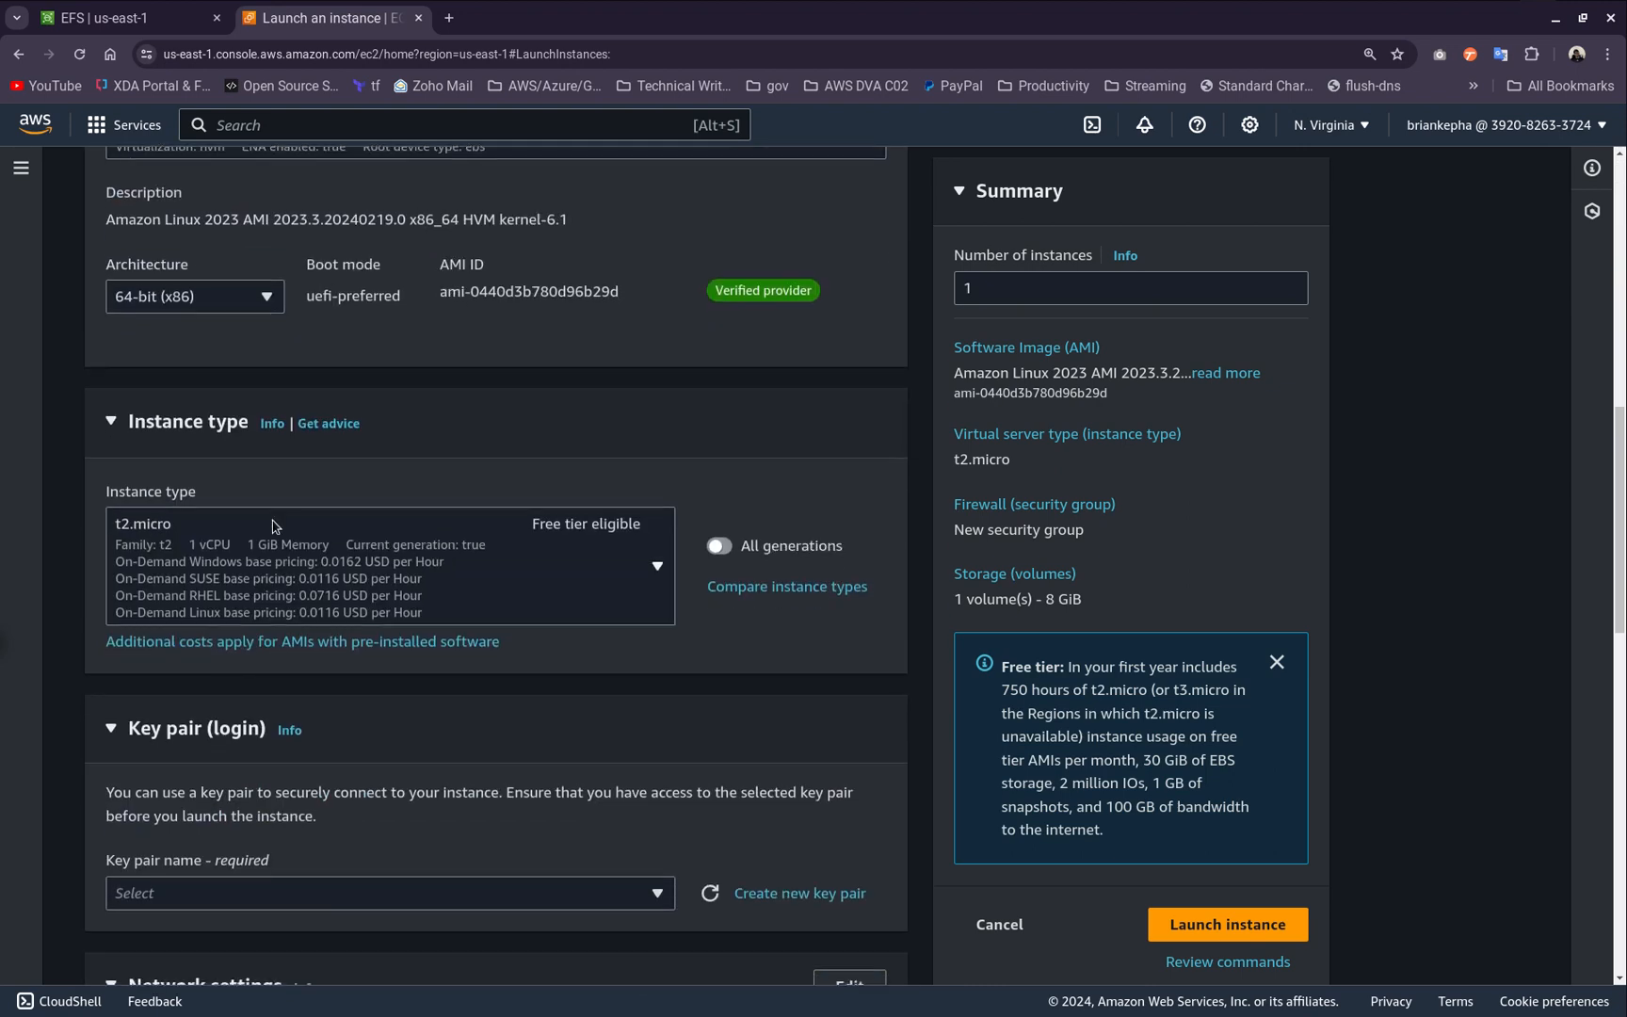
pyautogui.click(446, 591)
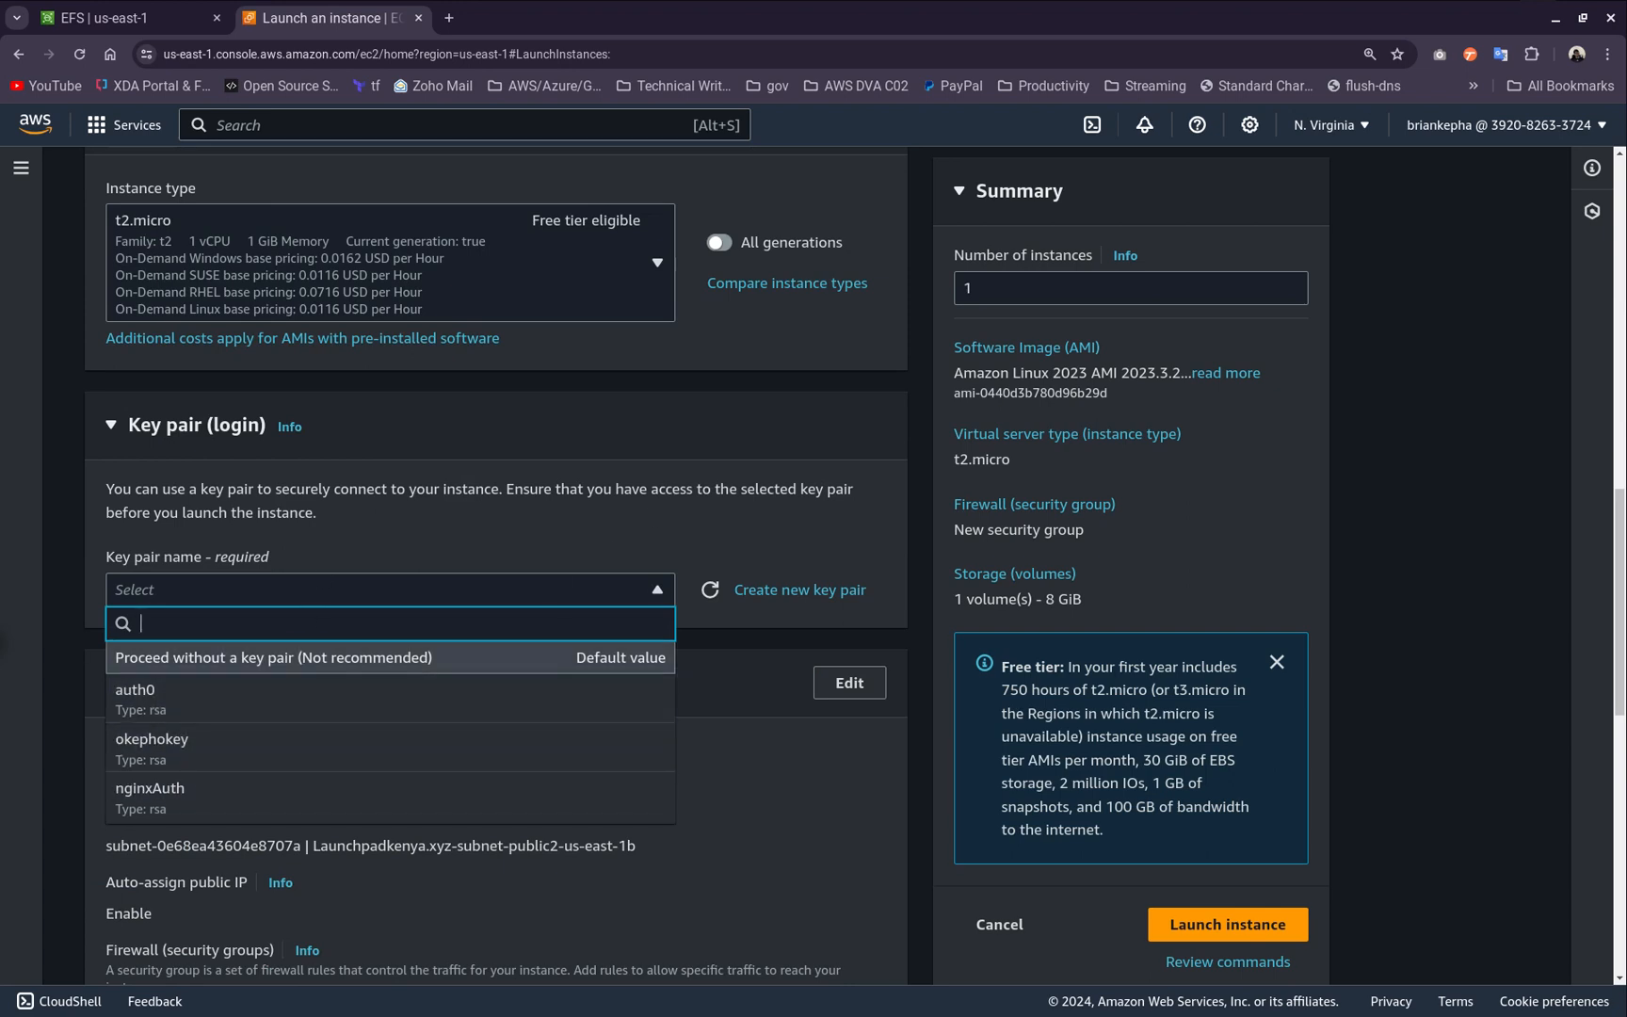
pyautogui.click(739, 440)
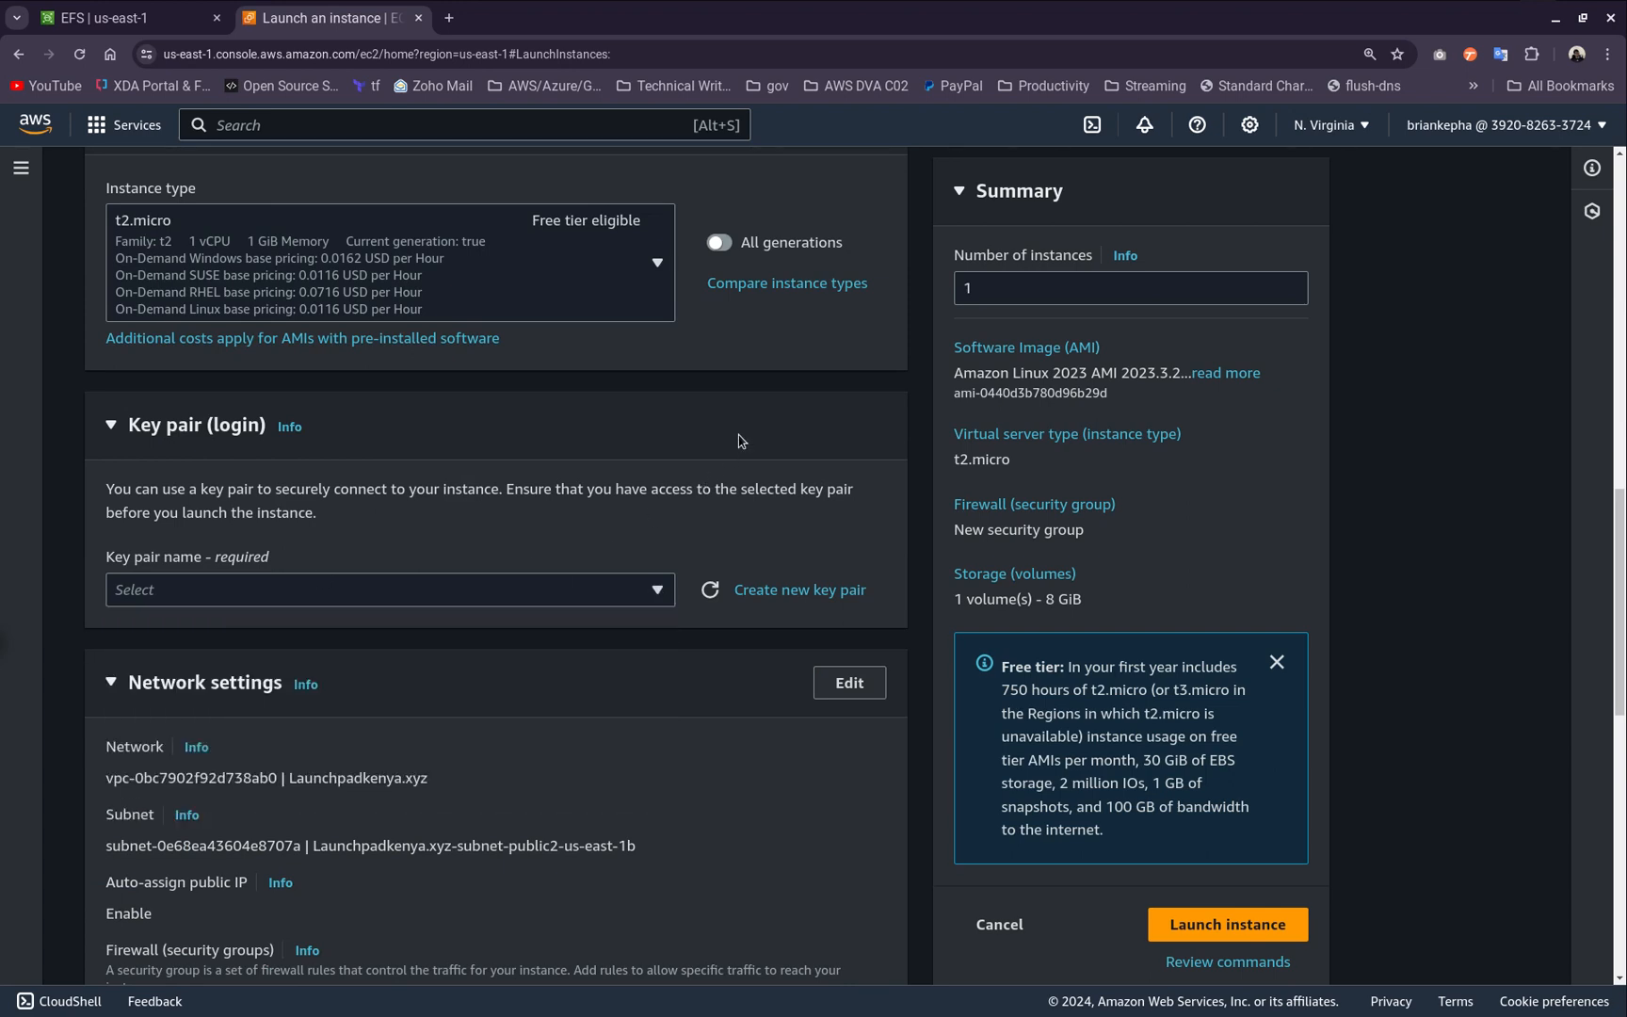
# Open a terminal, enlarge its text, and reposition the window so it is fully visible over the browser
pyautogui.hotkey('ctrl', 'alt', 't')
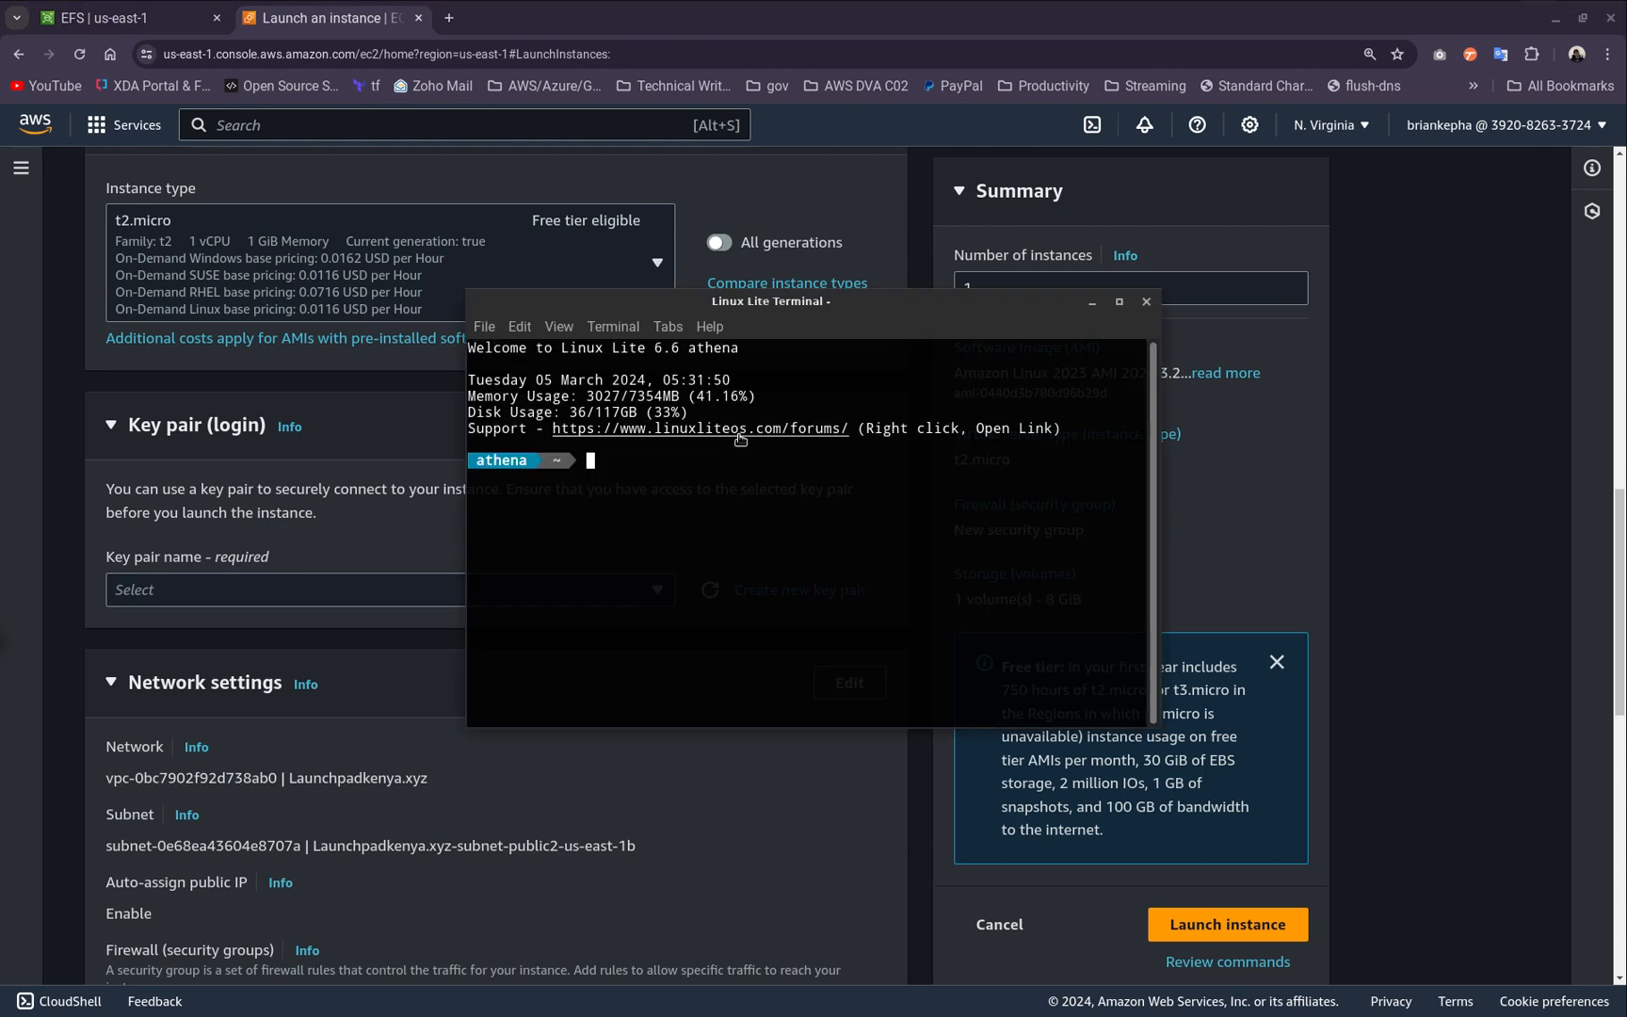
pyautogui.hotkey('ctrl', '+')
pyautogui.hotkey('ctrl', '+')
pyautogui.hotkey('ctrl', '+')
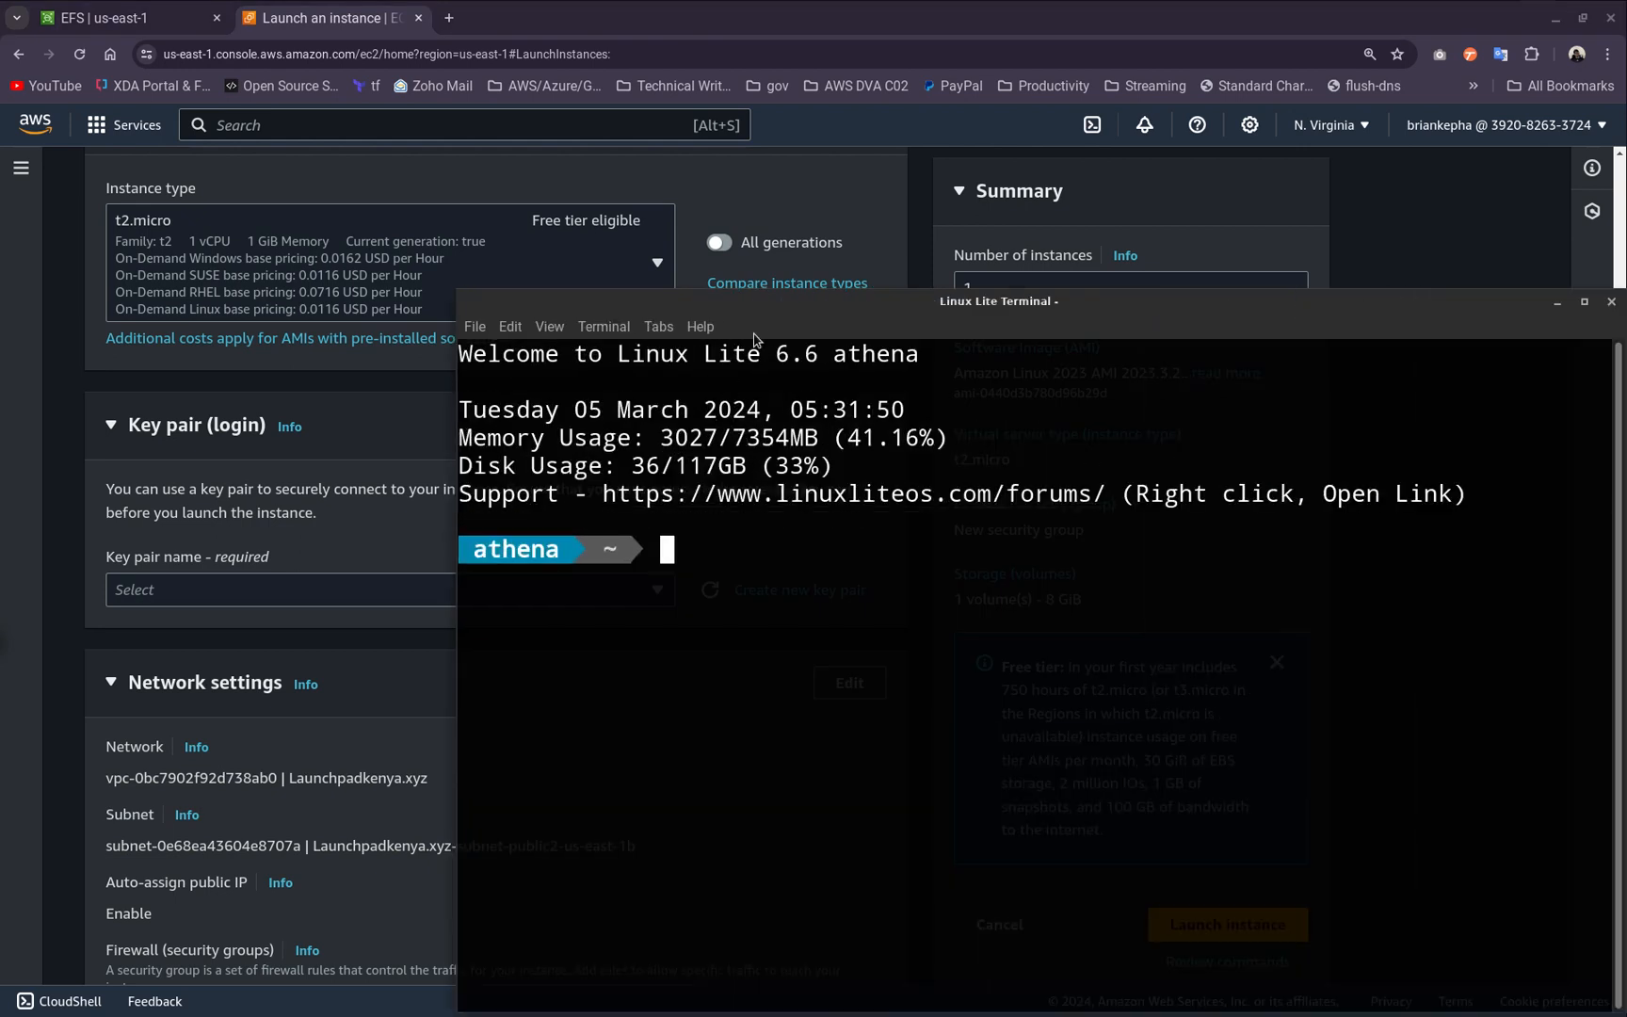
pyautogui.moveTo(753, 303); pyautogui.dragTo(475, 142)
# Go to the keys folder, list its files with ls, and close the terminal
pyautogui.write('cd ')
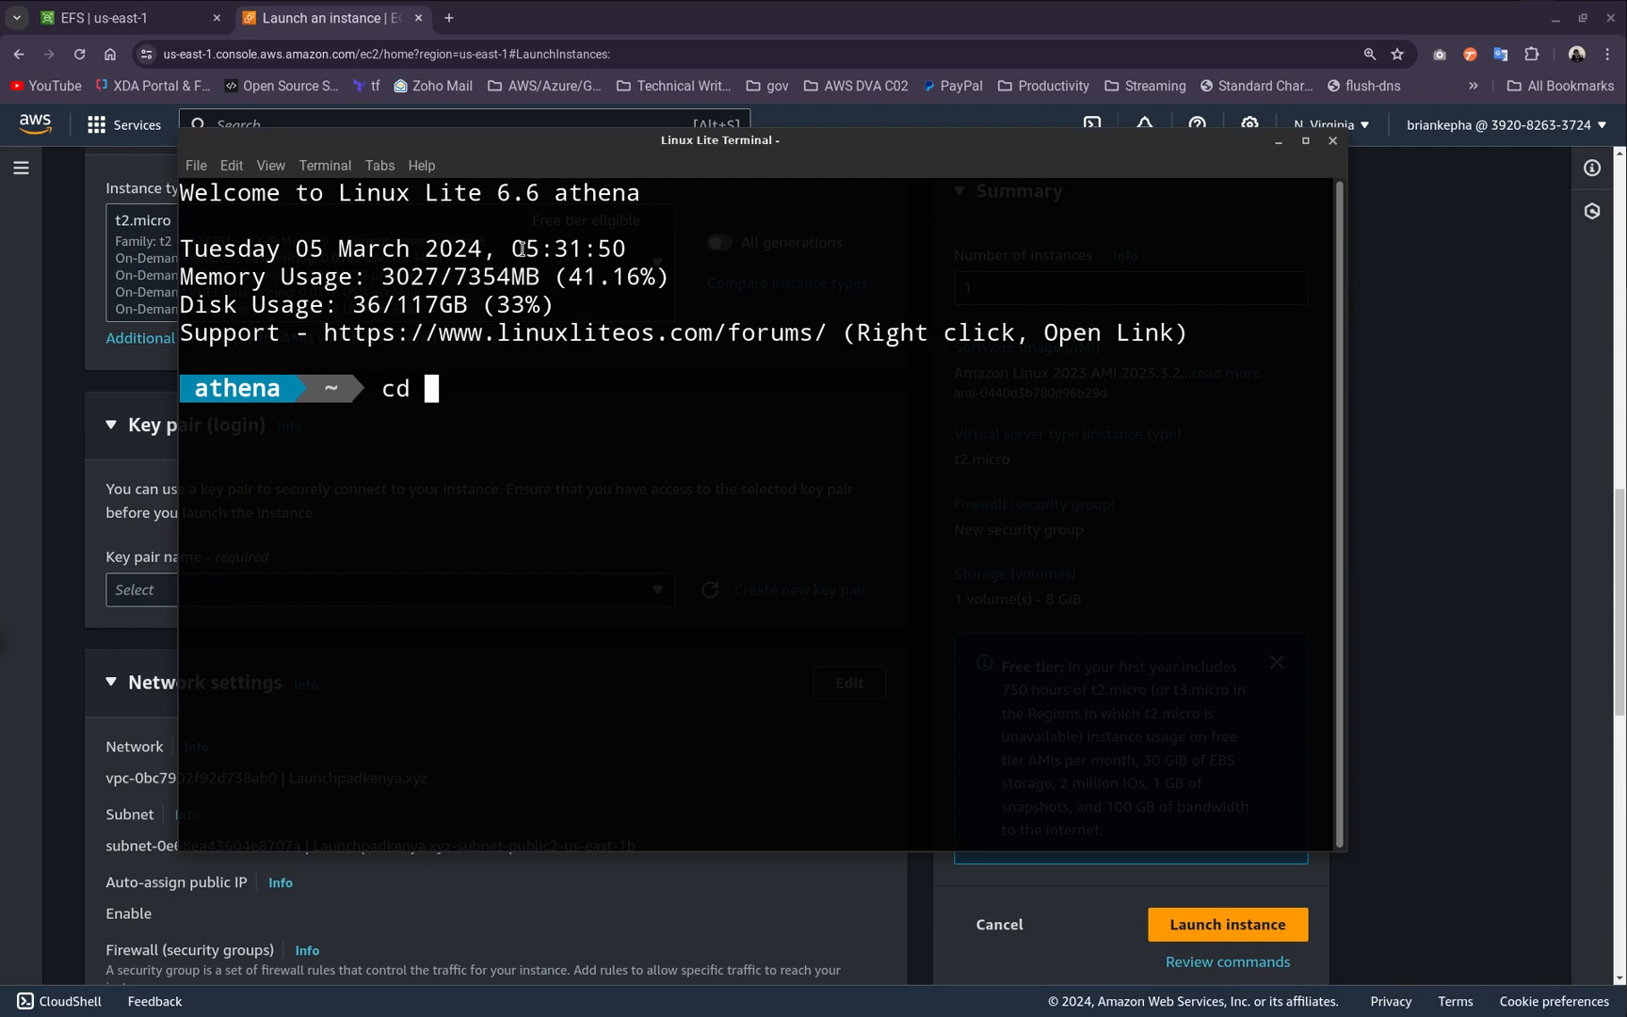
pyautogui.write('keu')
pyautogui.press('BackSpace')
pyautogui.write('y')
pyautogui.press('Tab')
pyautogui.press('Return')
pyautogui.write('ls')
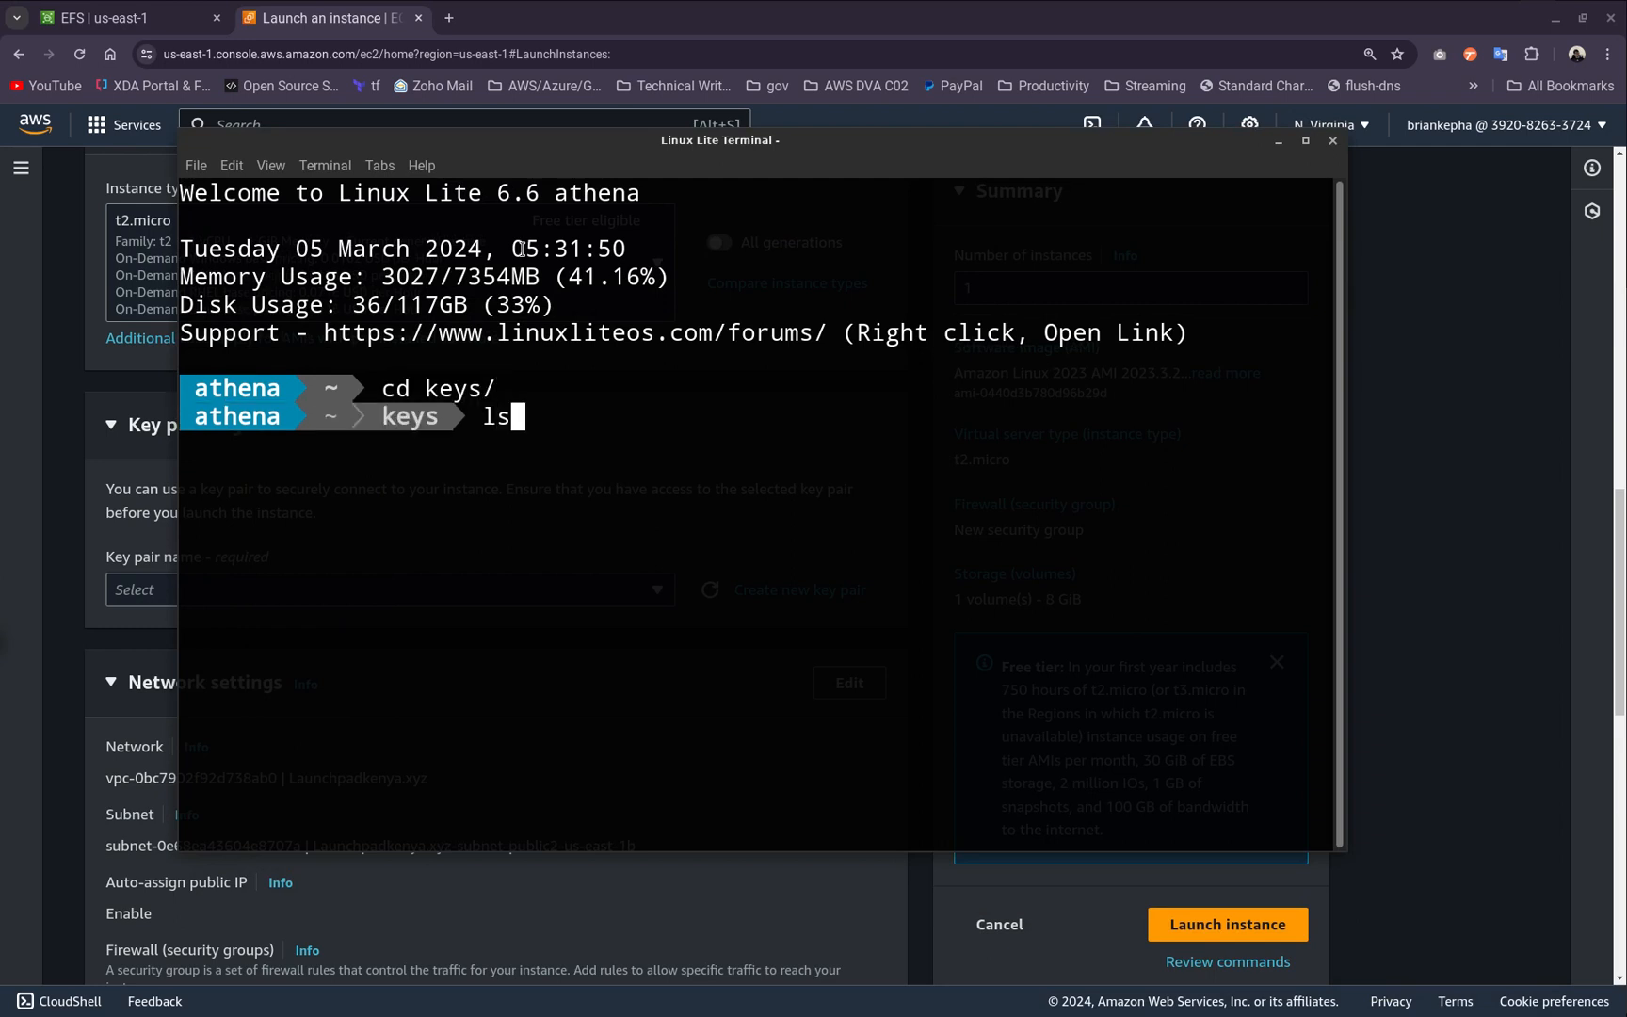
pyautogui.press('Return')
pyautogui.click(1332, 140)
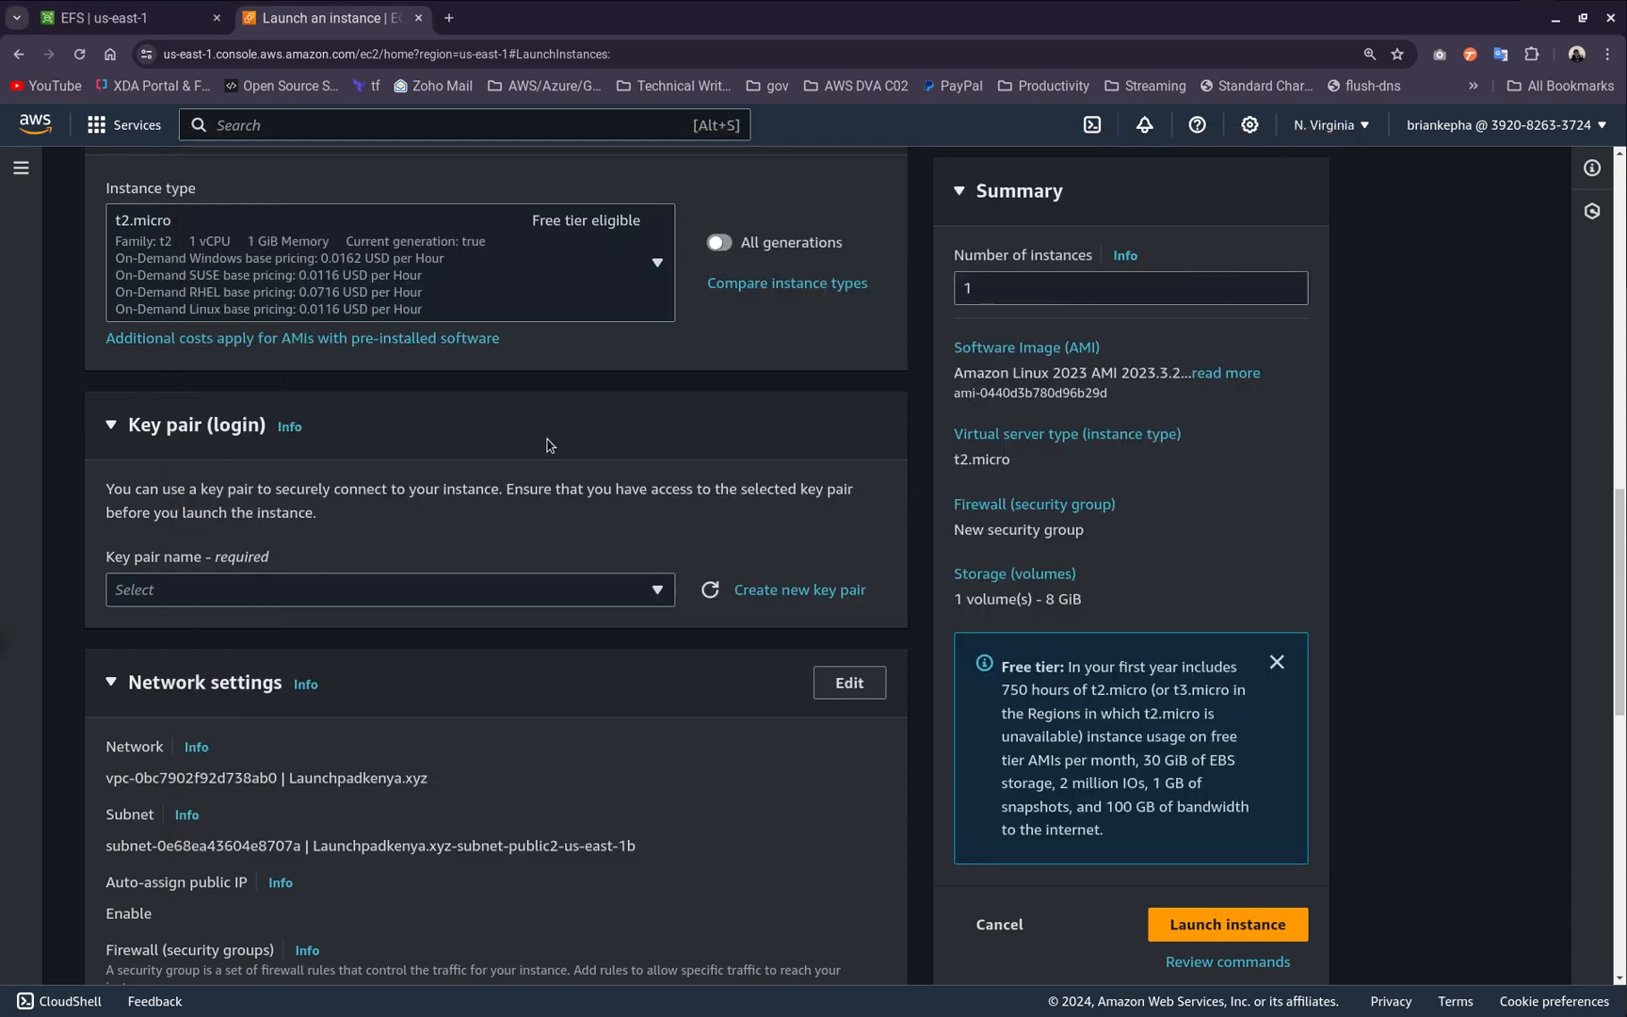
# Select the auth0 key pair for logging in to the instance
pyautogui.click(271, 593)
pyautogui.click(196, 701)
pyautogui.scroll(-2, 470, 650)
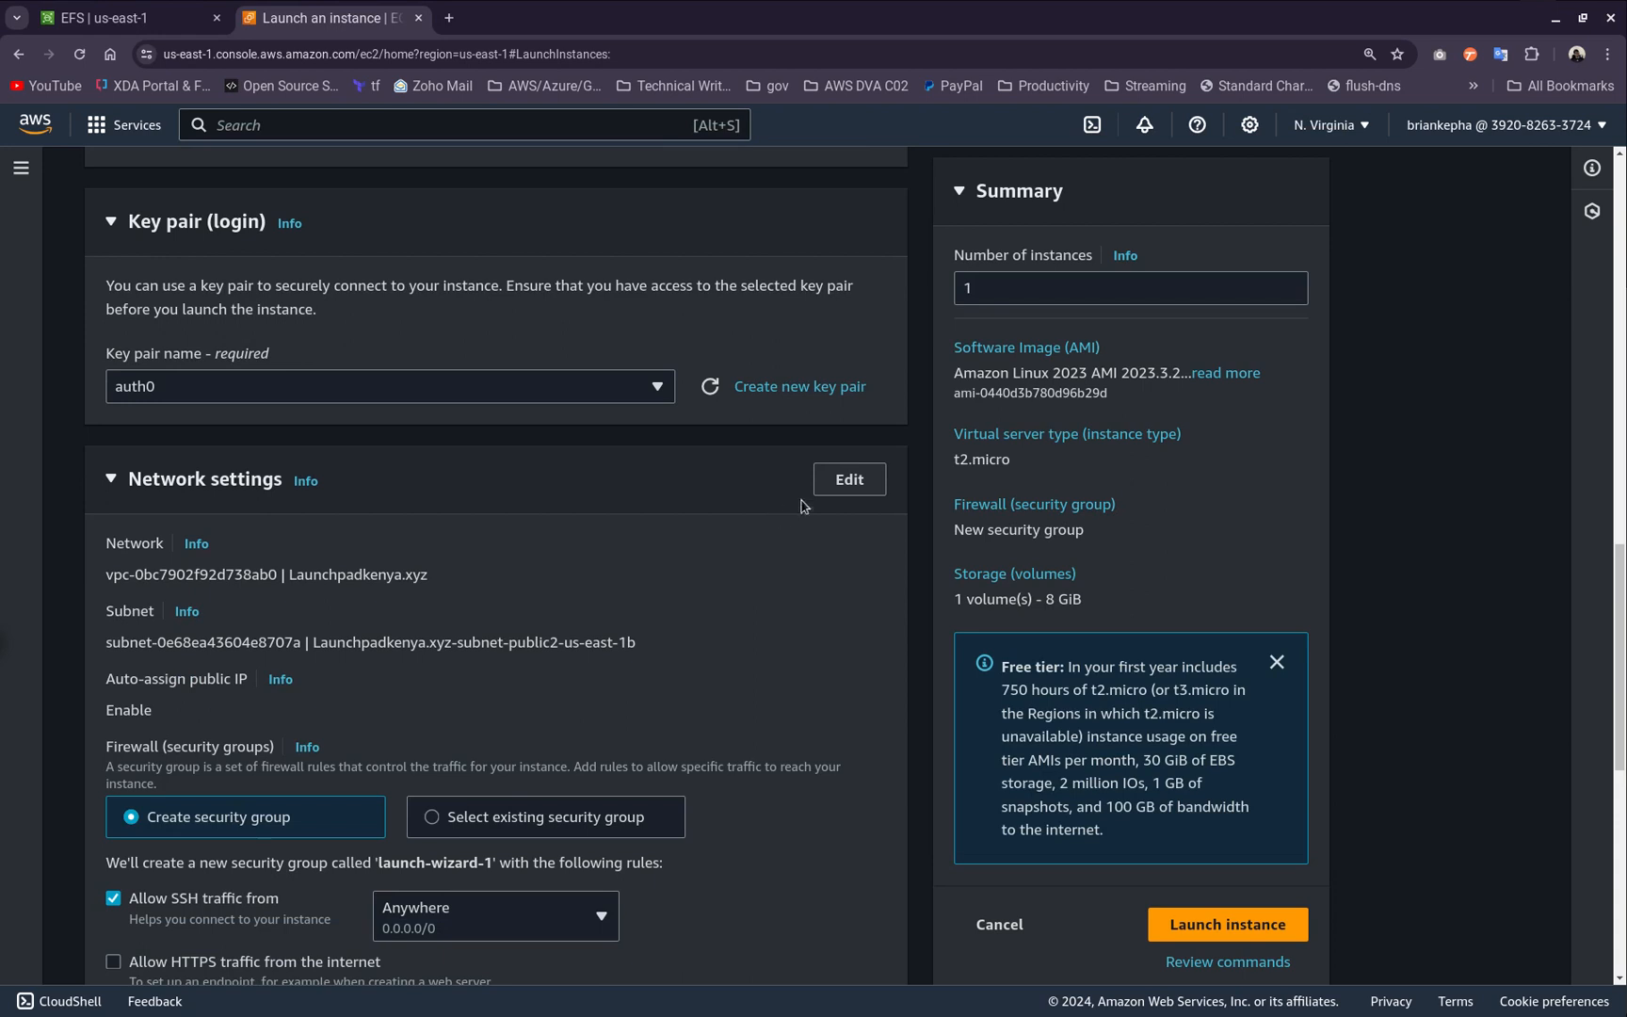
# Edit the network settings to use the Launchpadkenya.xyz-subnet-public1-us-east-1a subnet and enable auto-assigned public IP
pyautogui.click(856, 478)
pyautogui.click(386, 593)
pyautogui.click(394, 613)
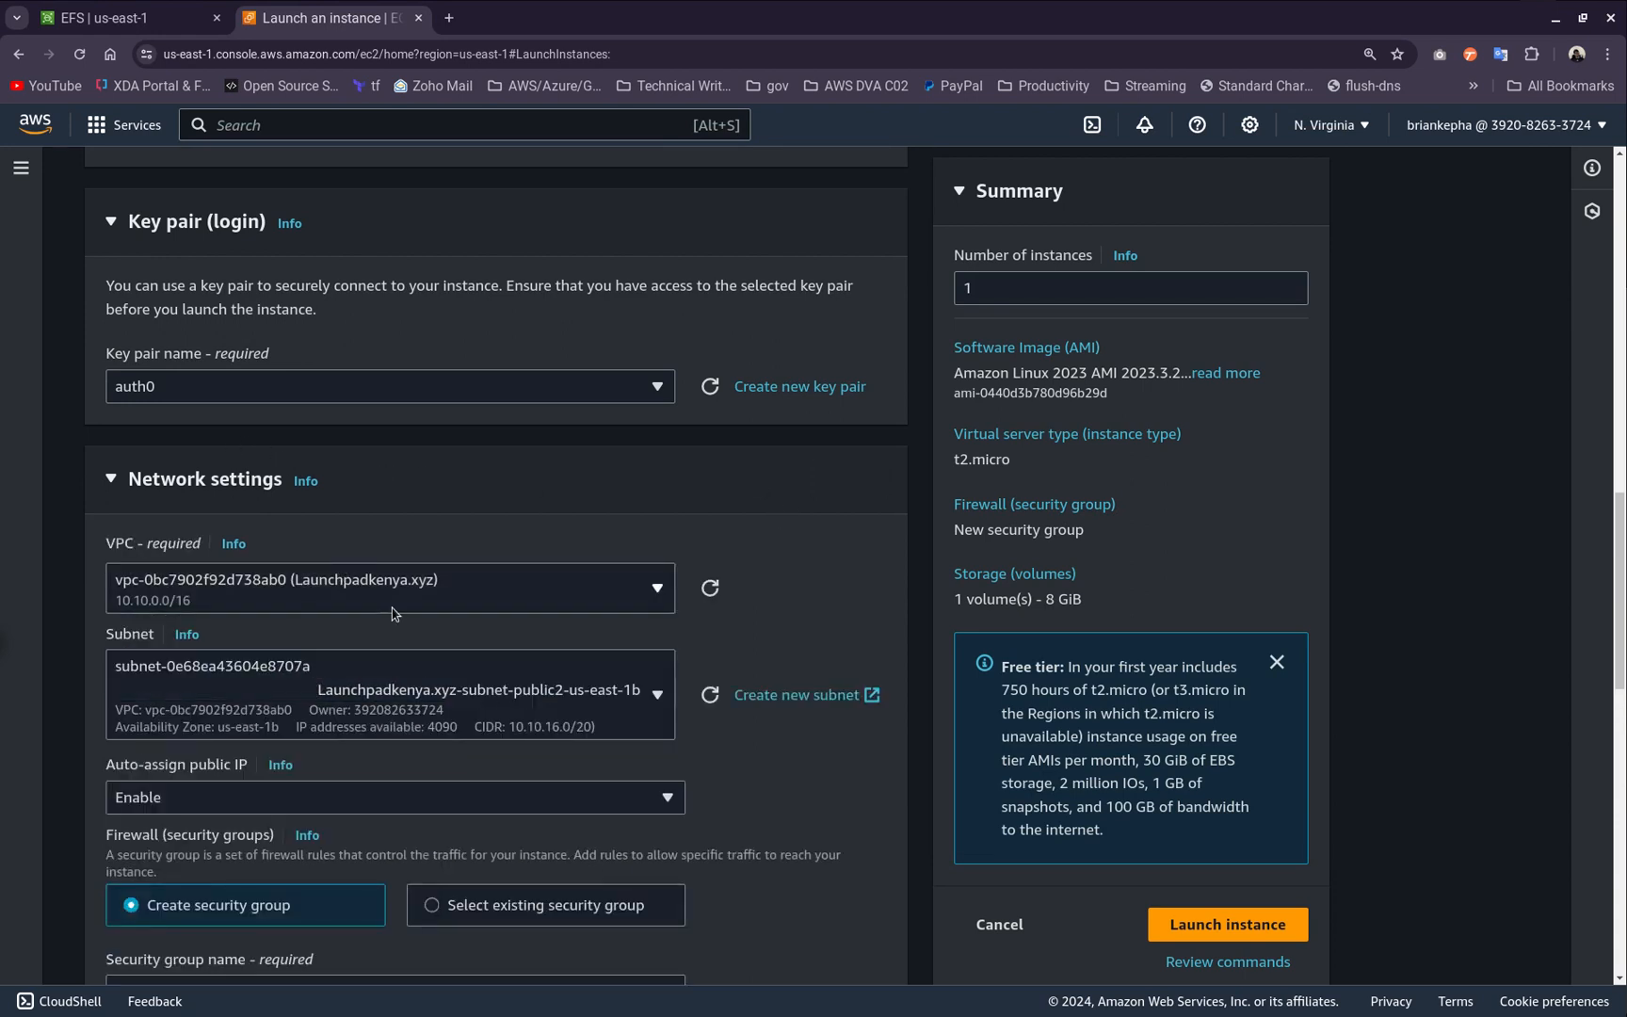
pyautogui.click(395, 708)
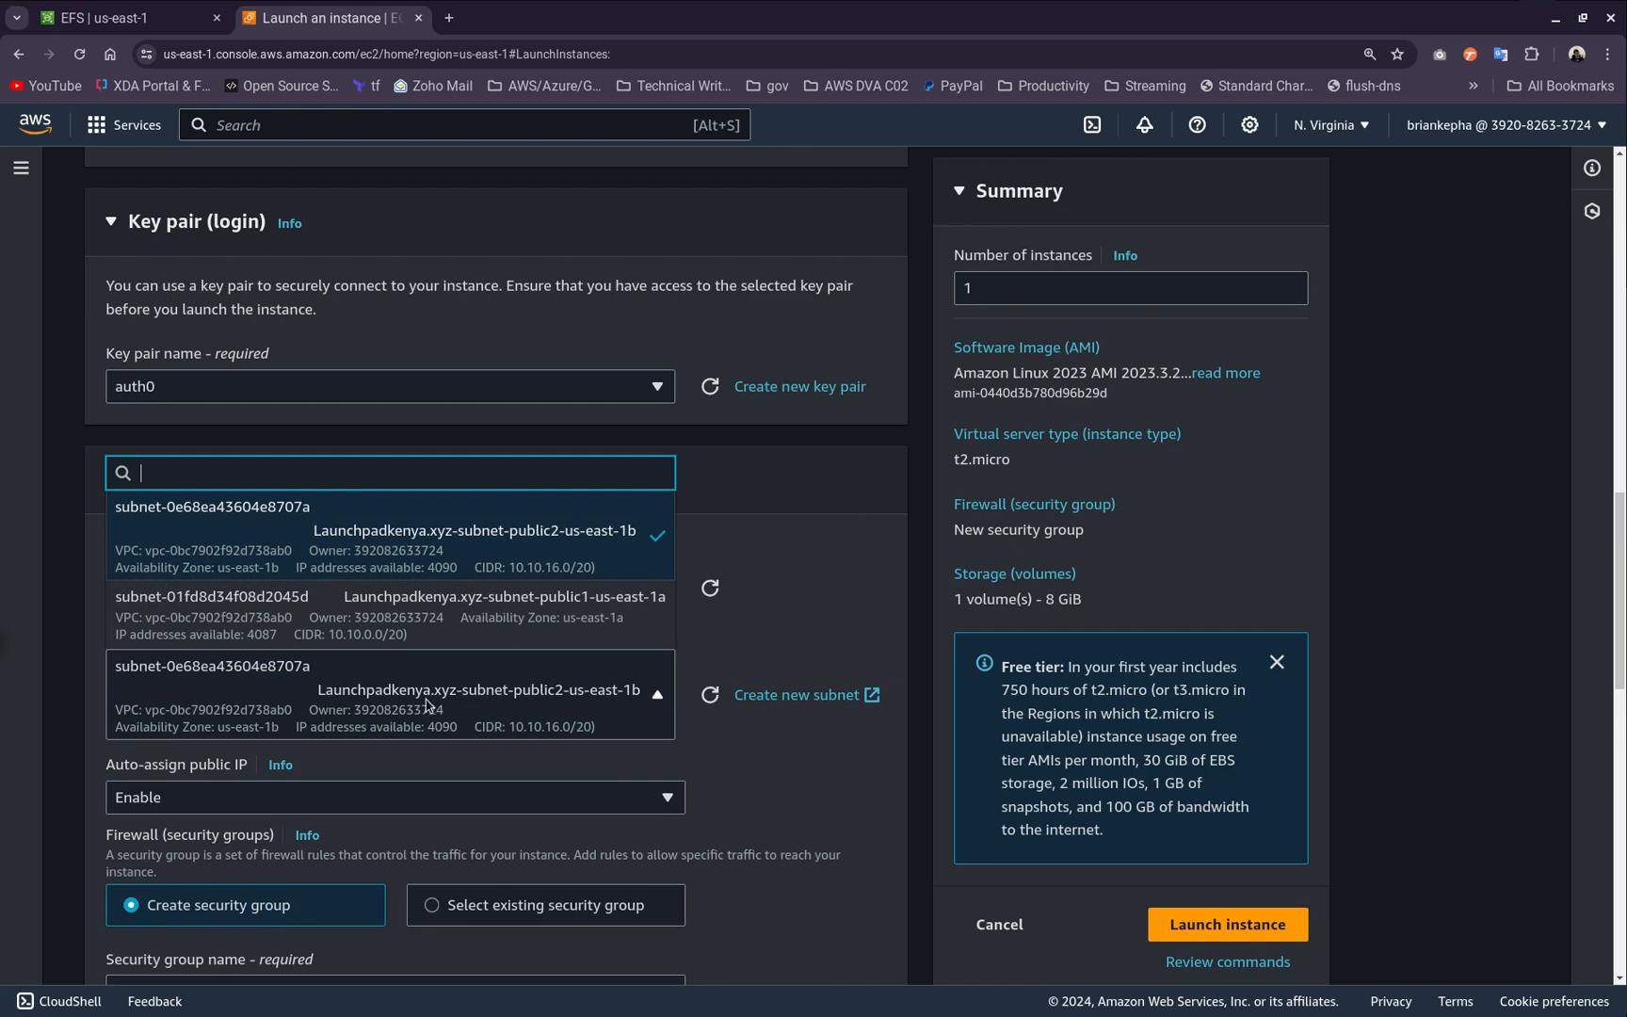
pyautogui.click(378, 629)
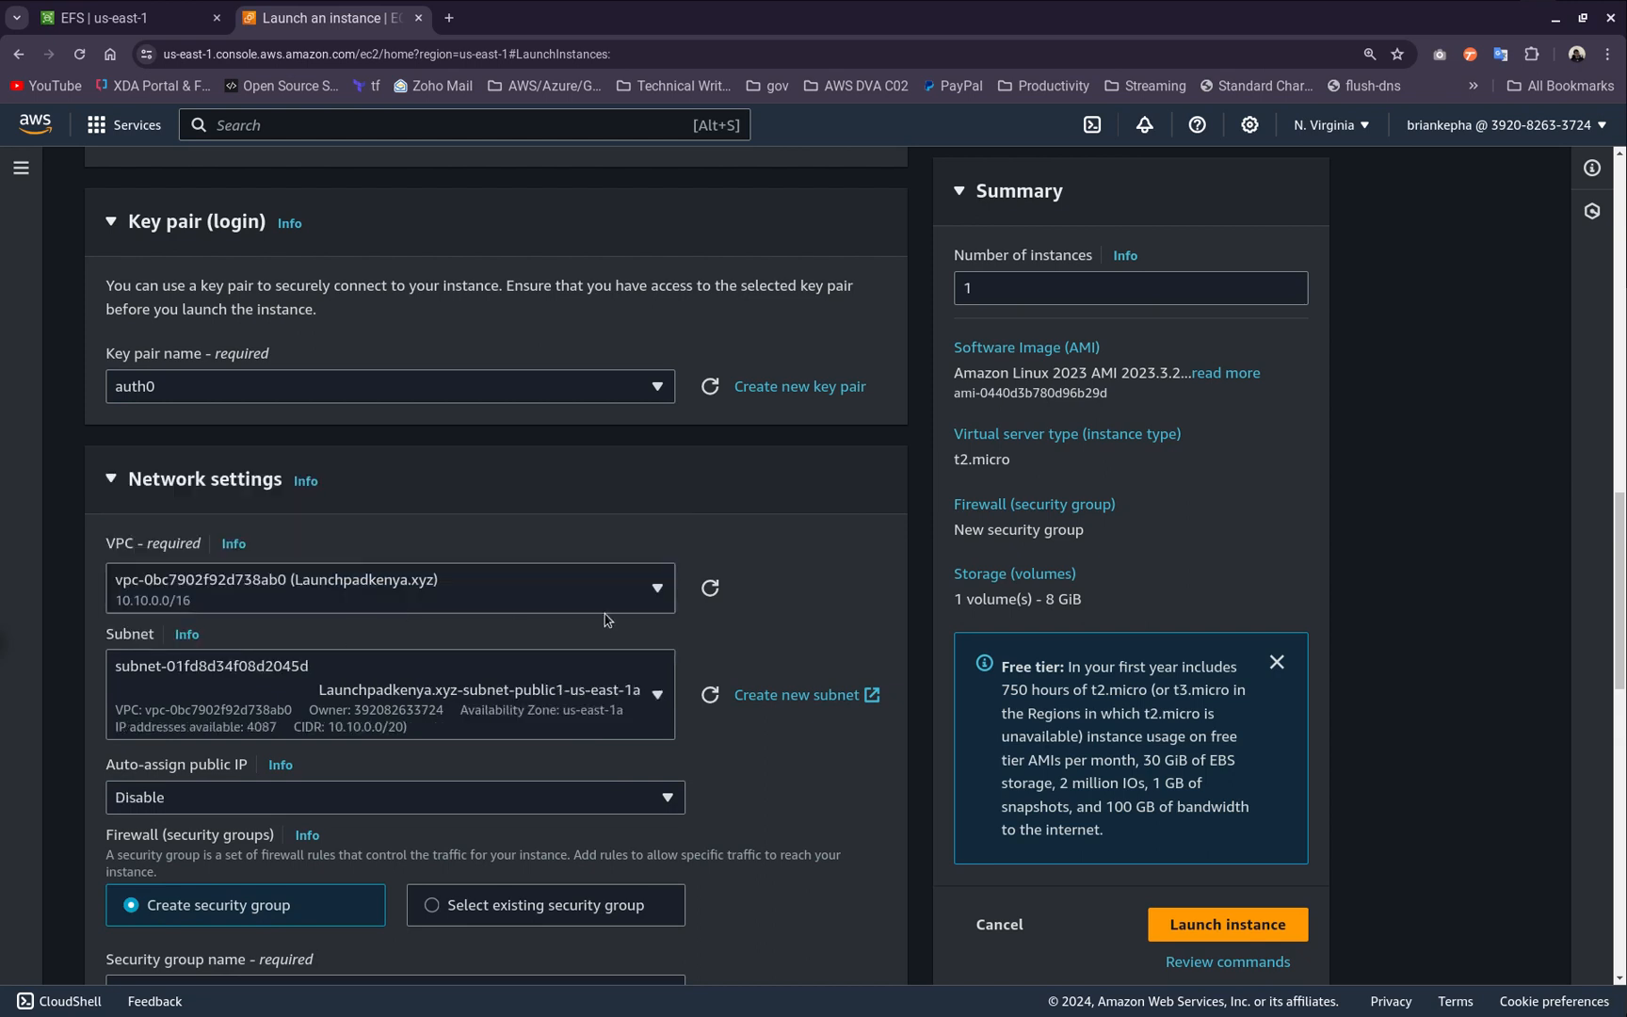
pyautogui.scroll(-2, 457, 714)
pyautogui.scroll(-1, 456, 714)
pyautogui.click(320, 492)
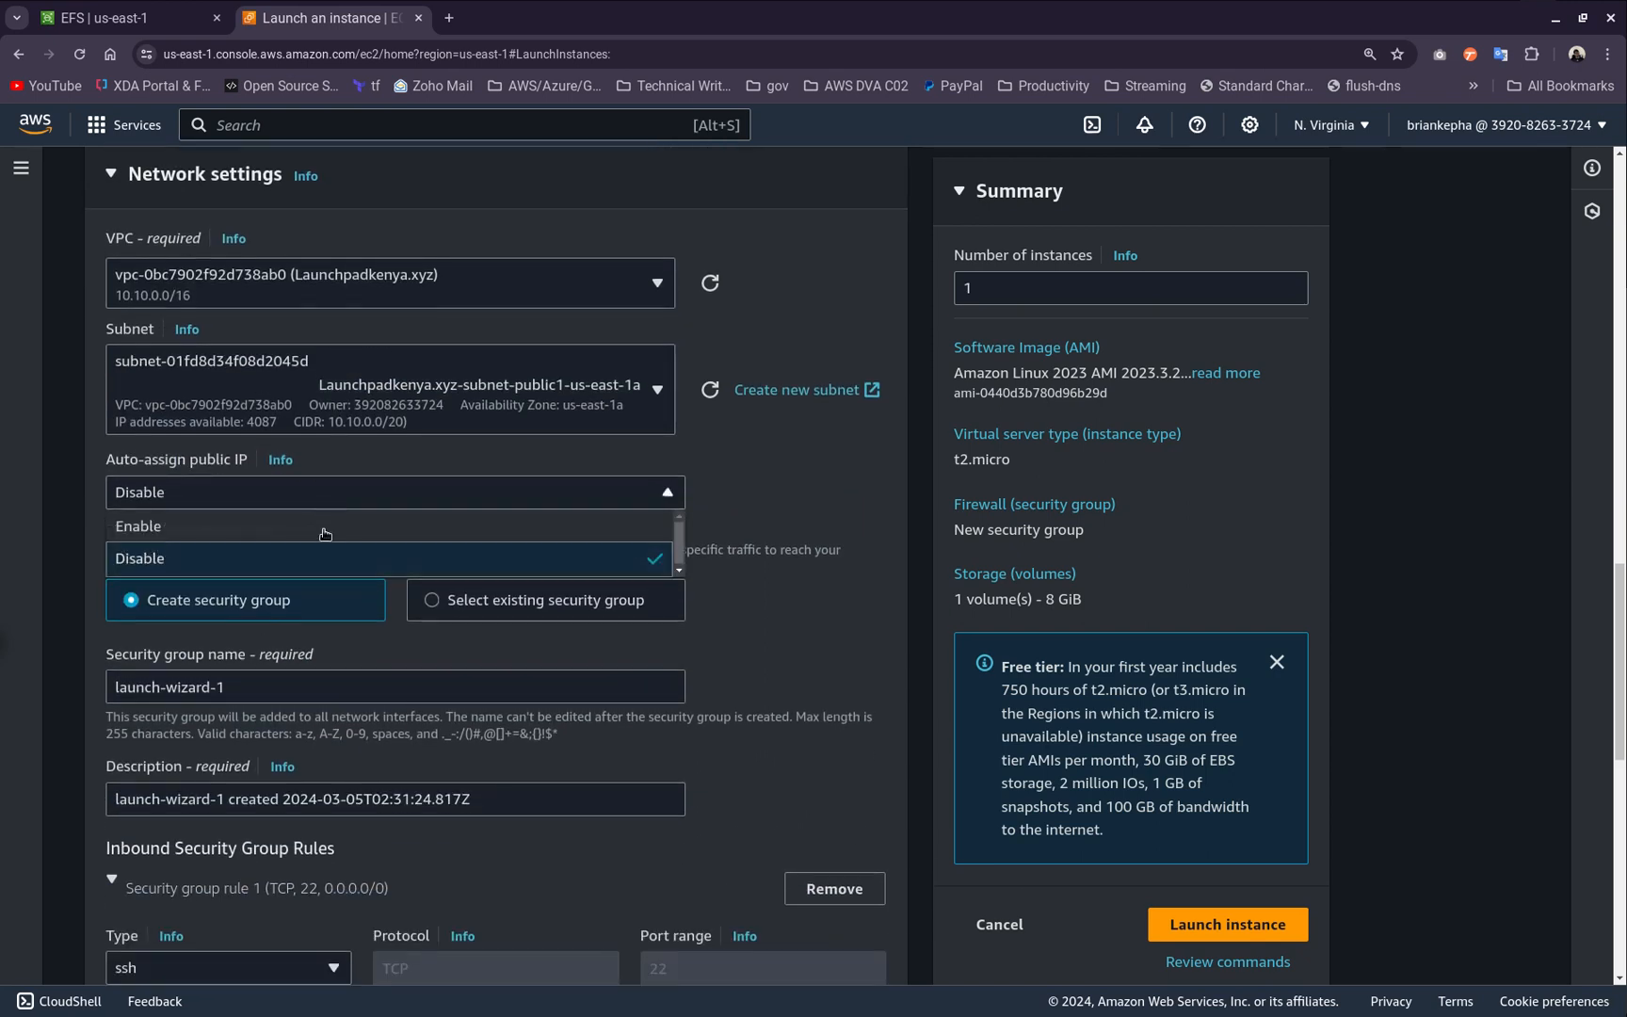
pyautogui.click(201, 534)
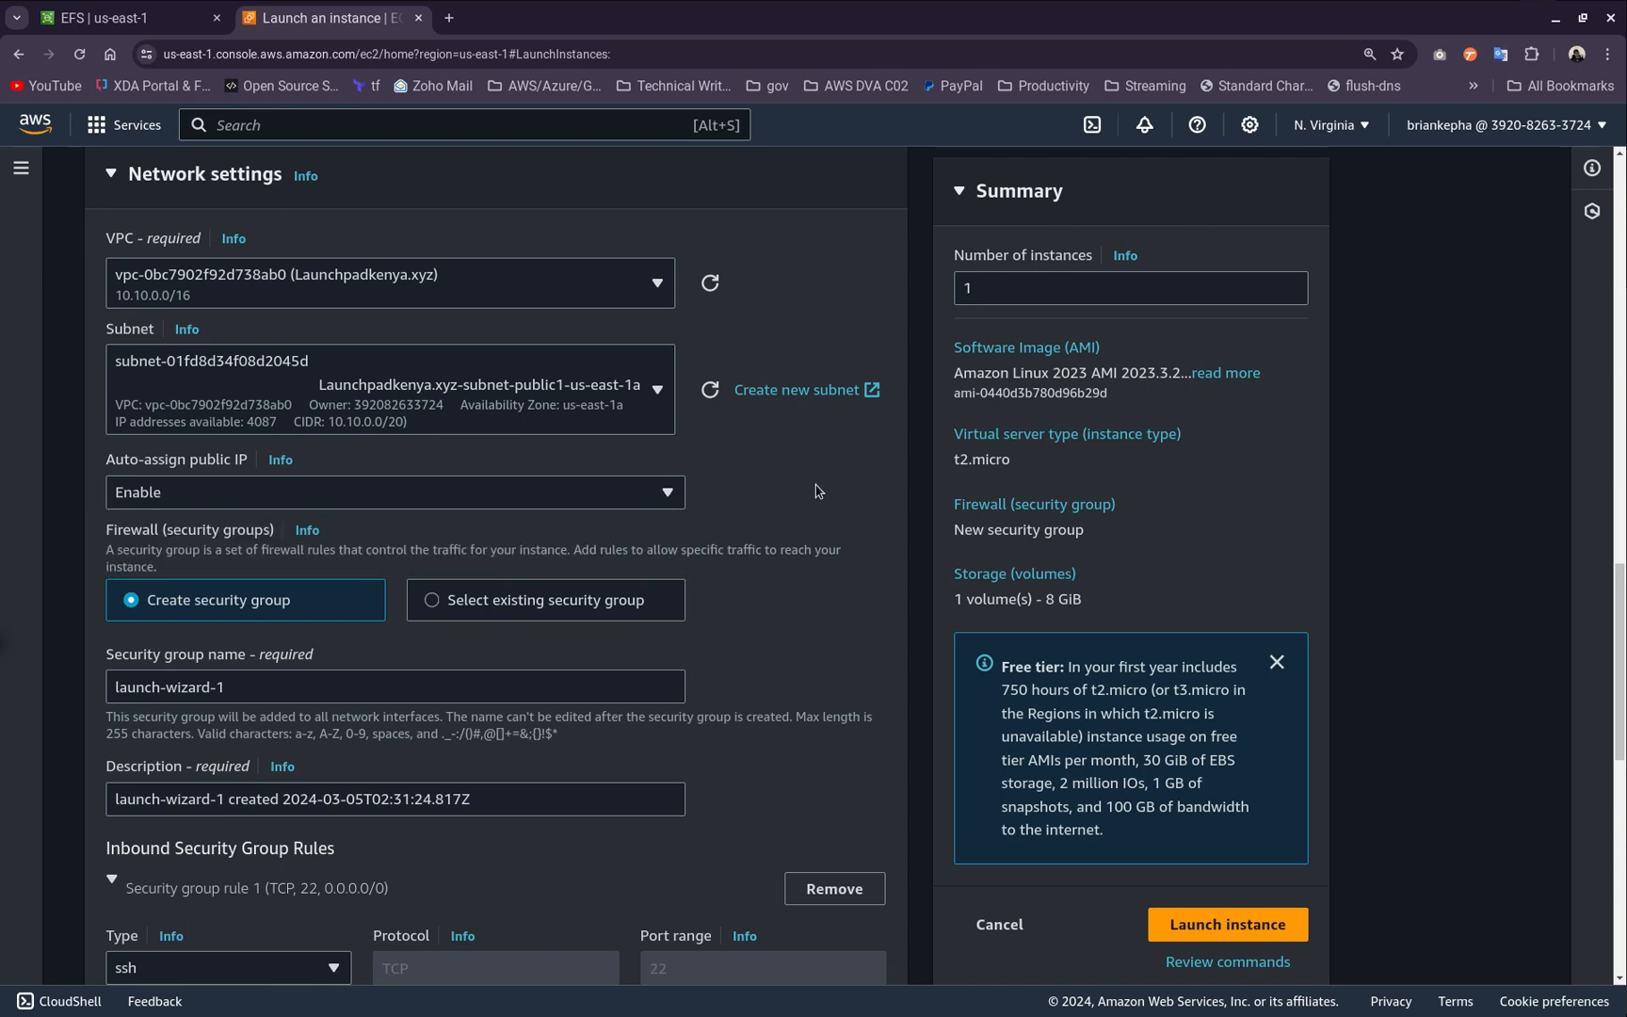
# Assign the existing security group silversparkafricaSG to the instance instead of creating a new one
pyautogui.click(453, 617)
pyautogui.click(334, 687)
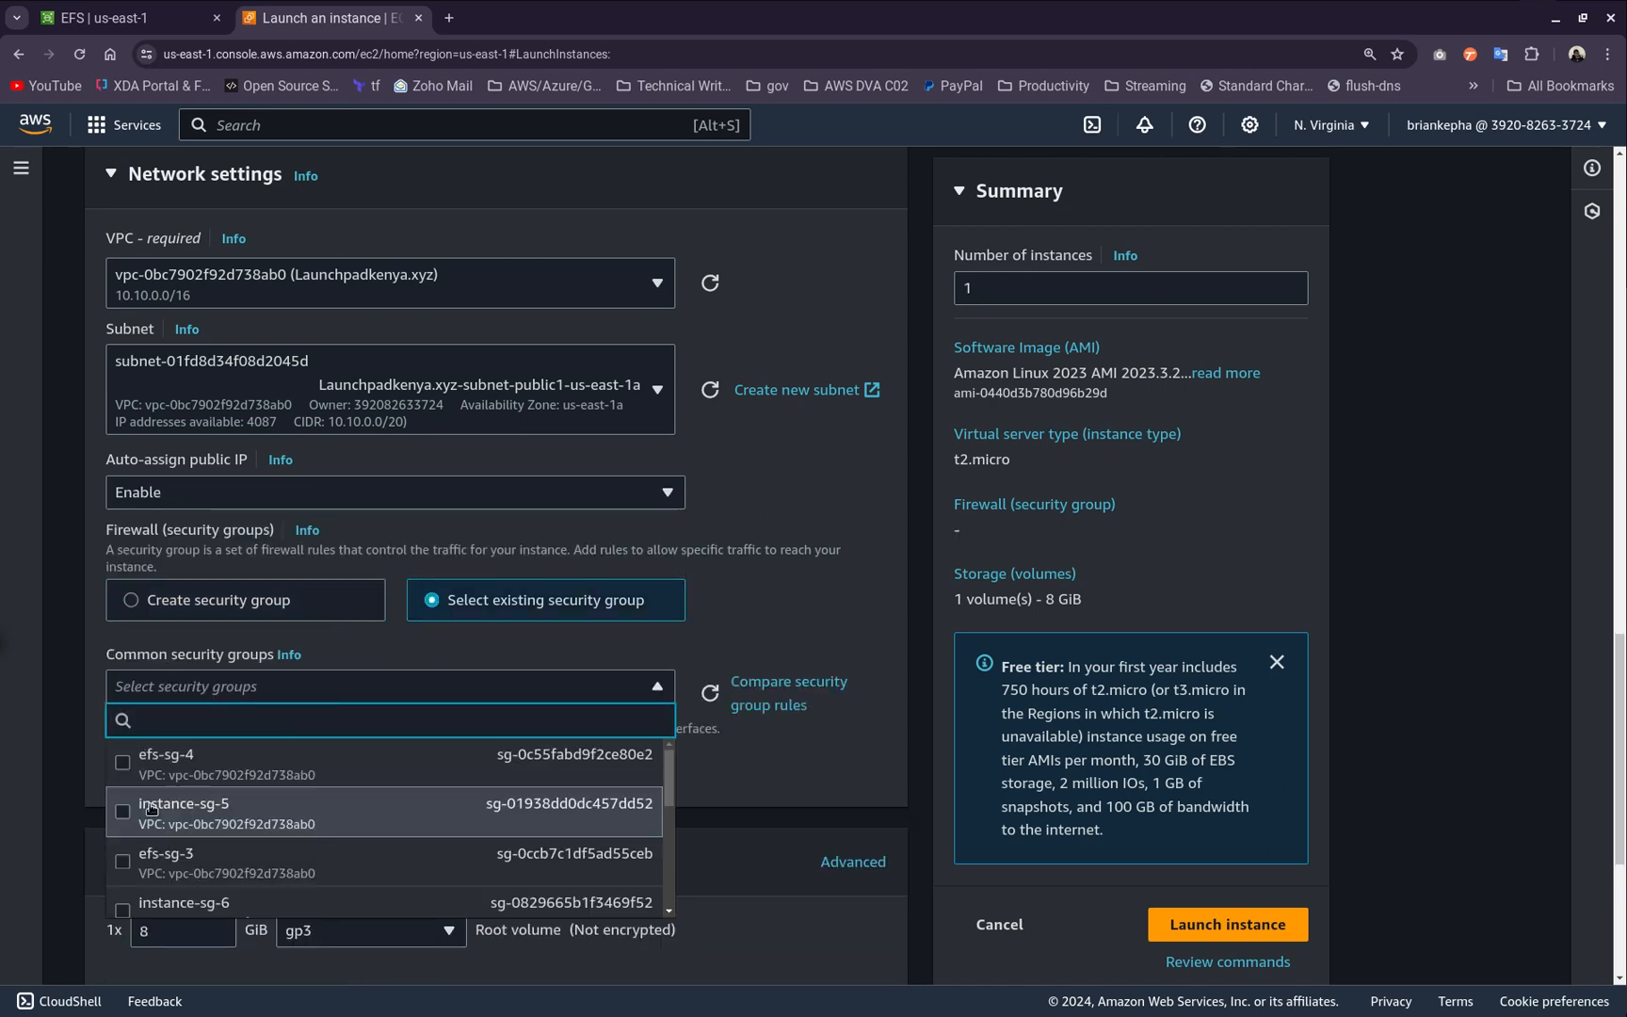
pyautogui.scroll(-5, 182, 838)
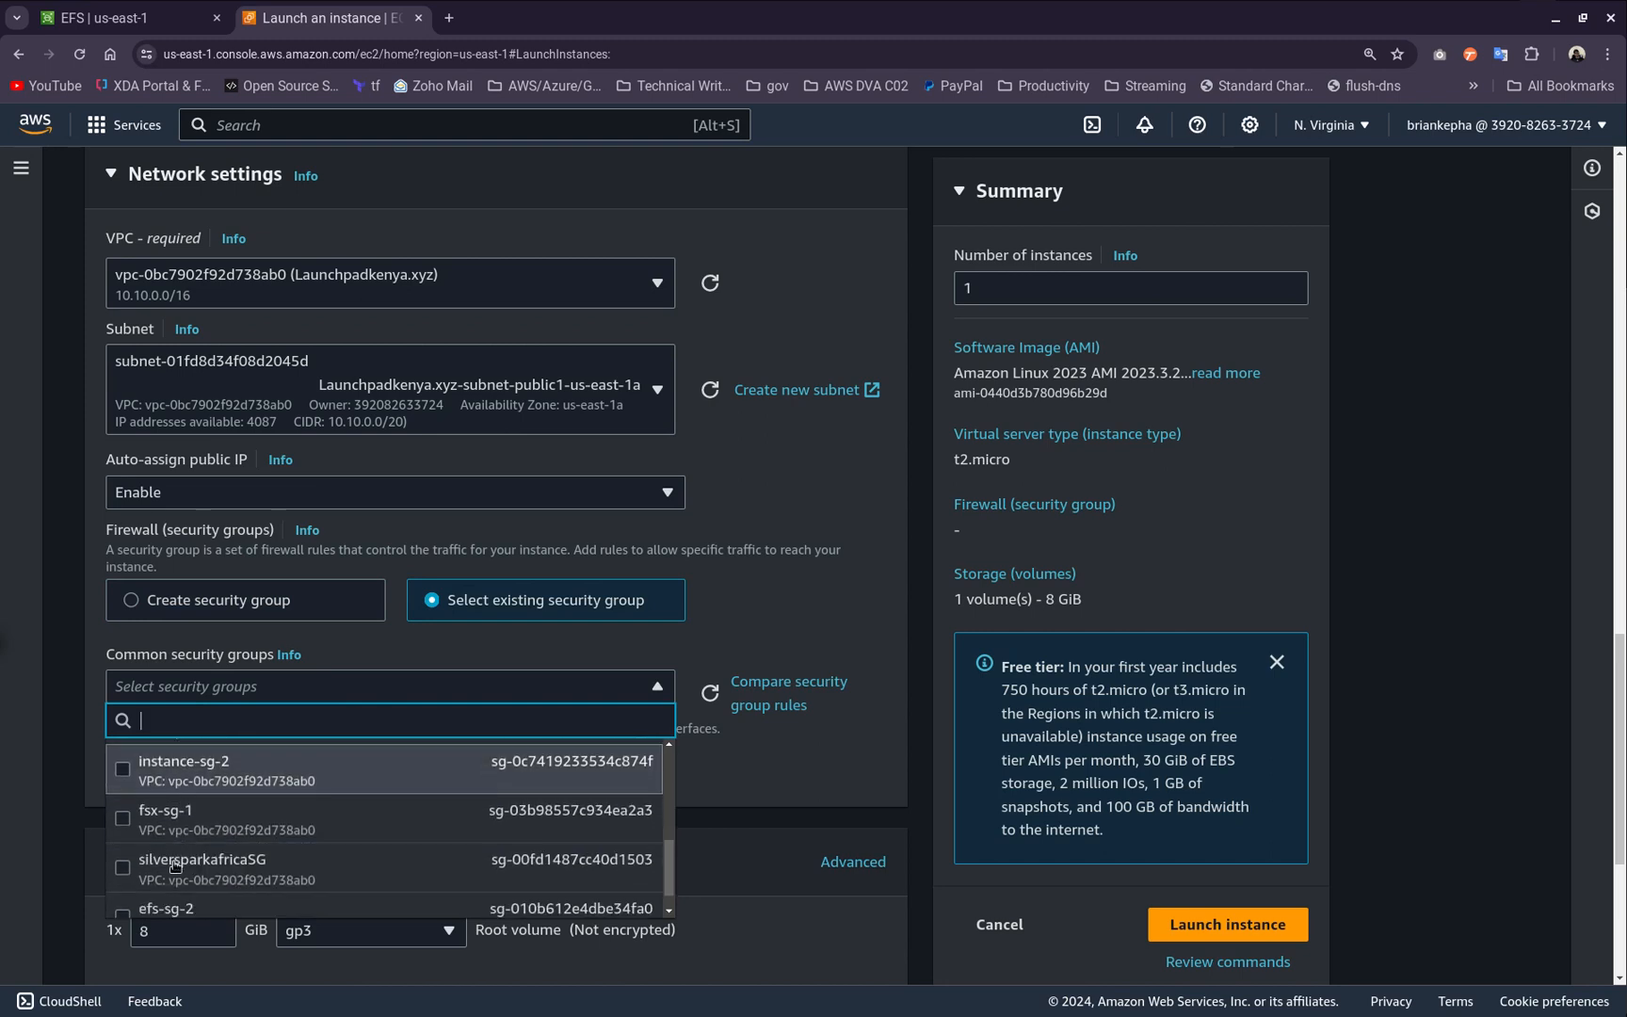
pyautogui.click(124, 841)
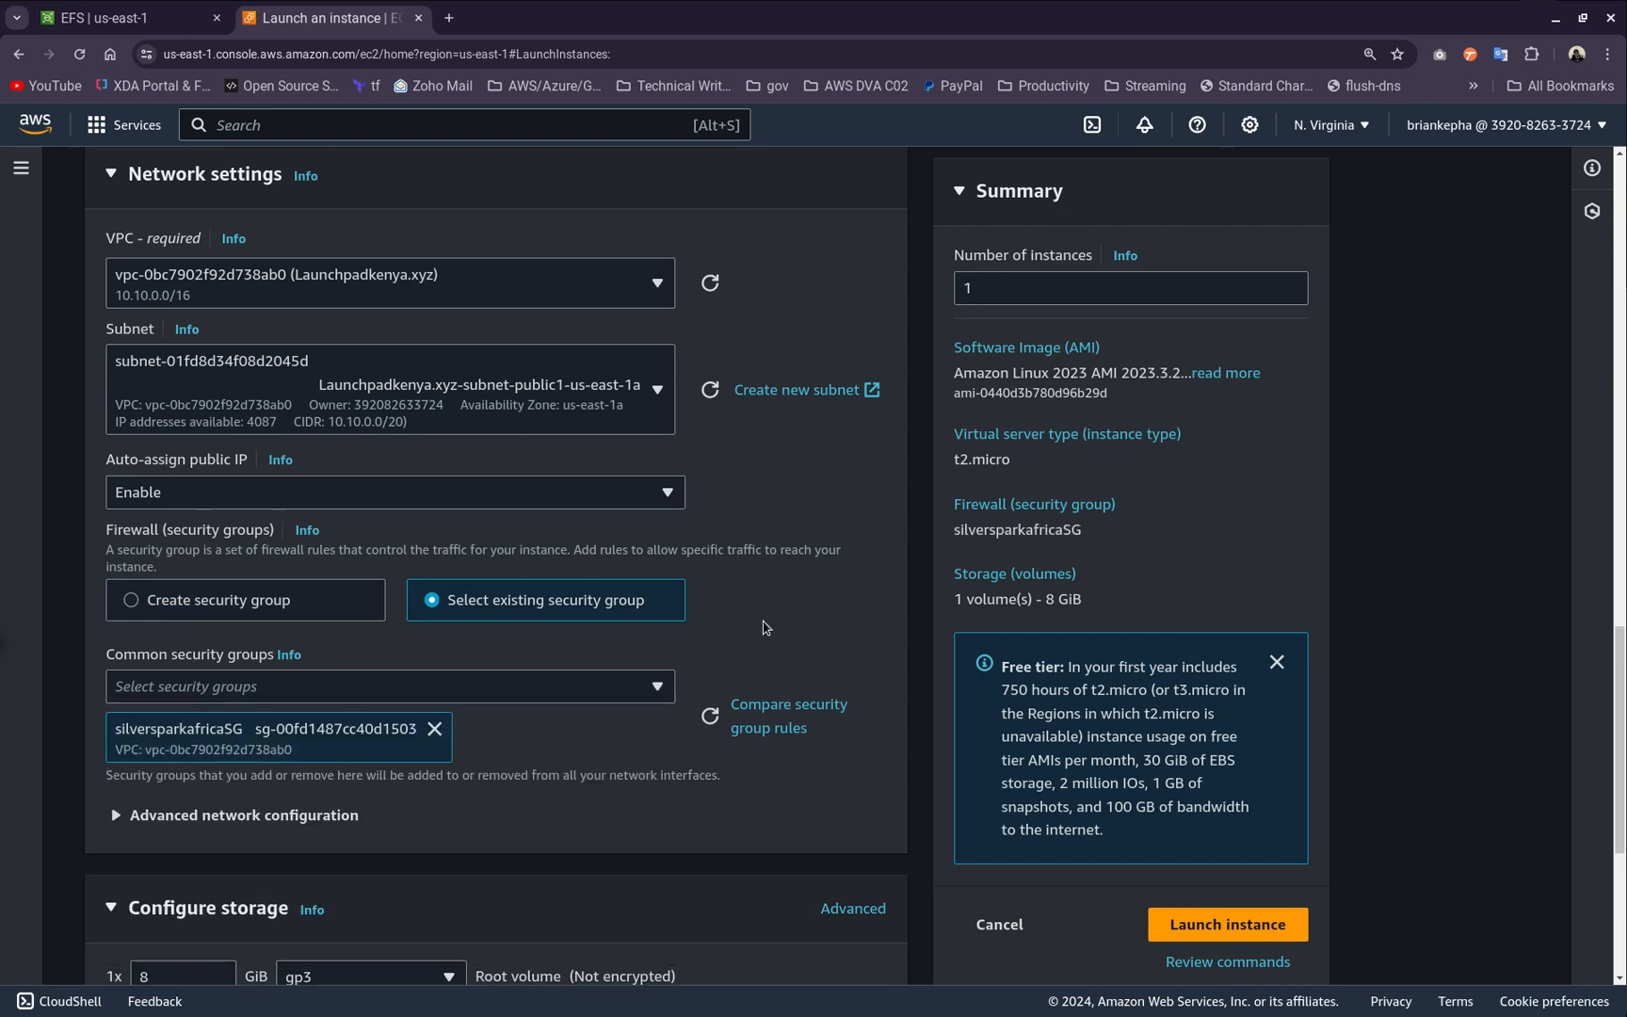
# Review the launch configuration, set the number of instances to 2, and launch them
pyautogui.scroll(-5, 452, 701)
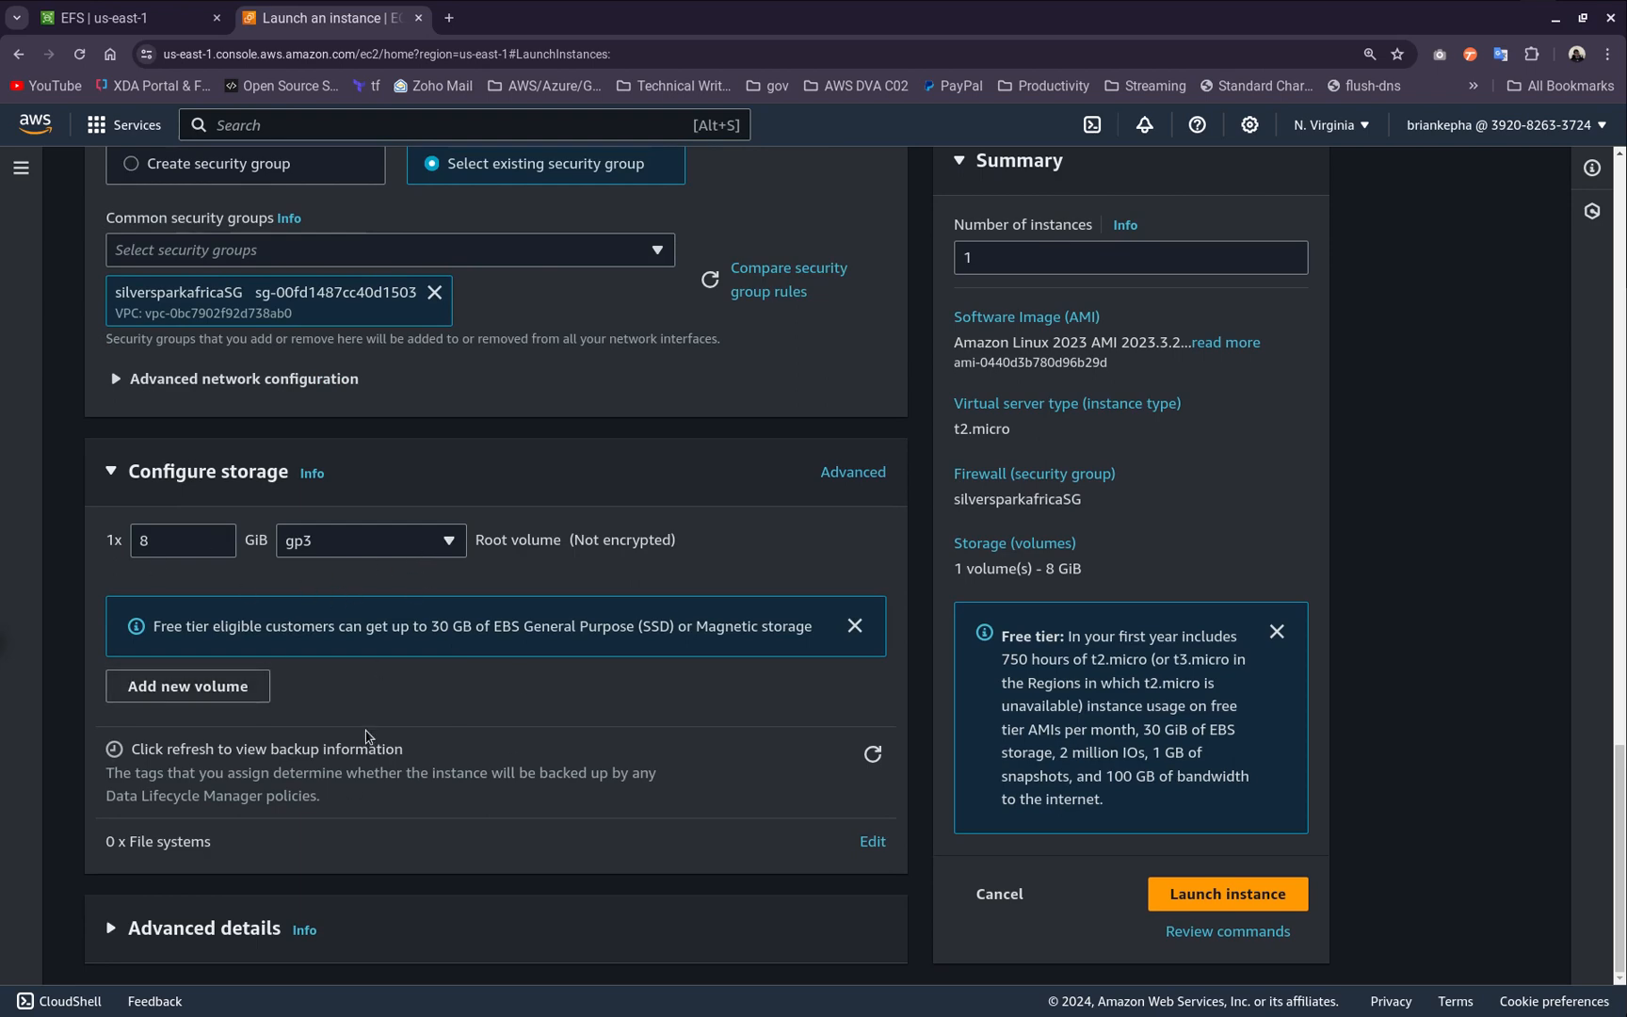
pyautogui.scroll(20, 368, 742)
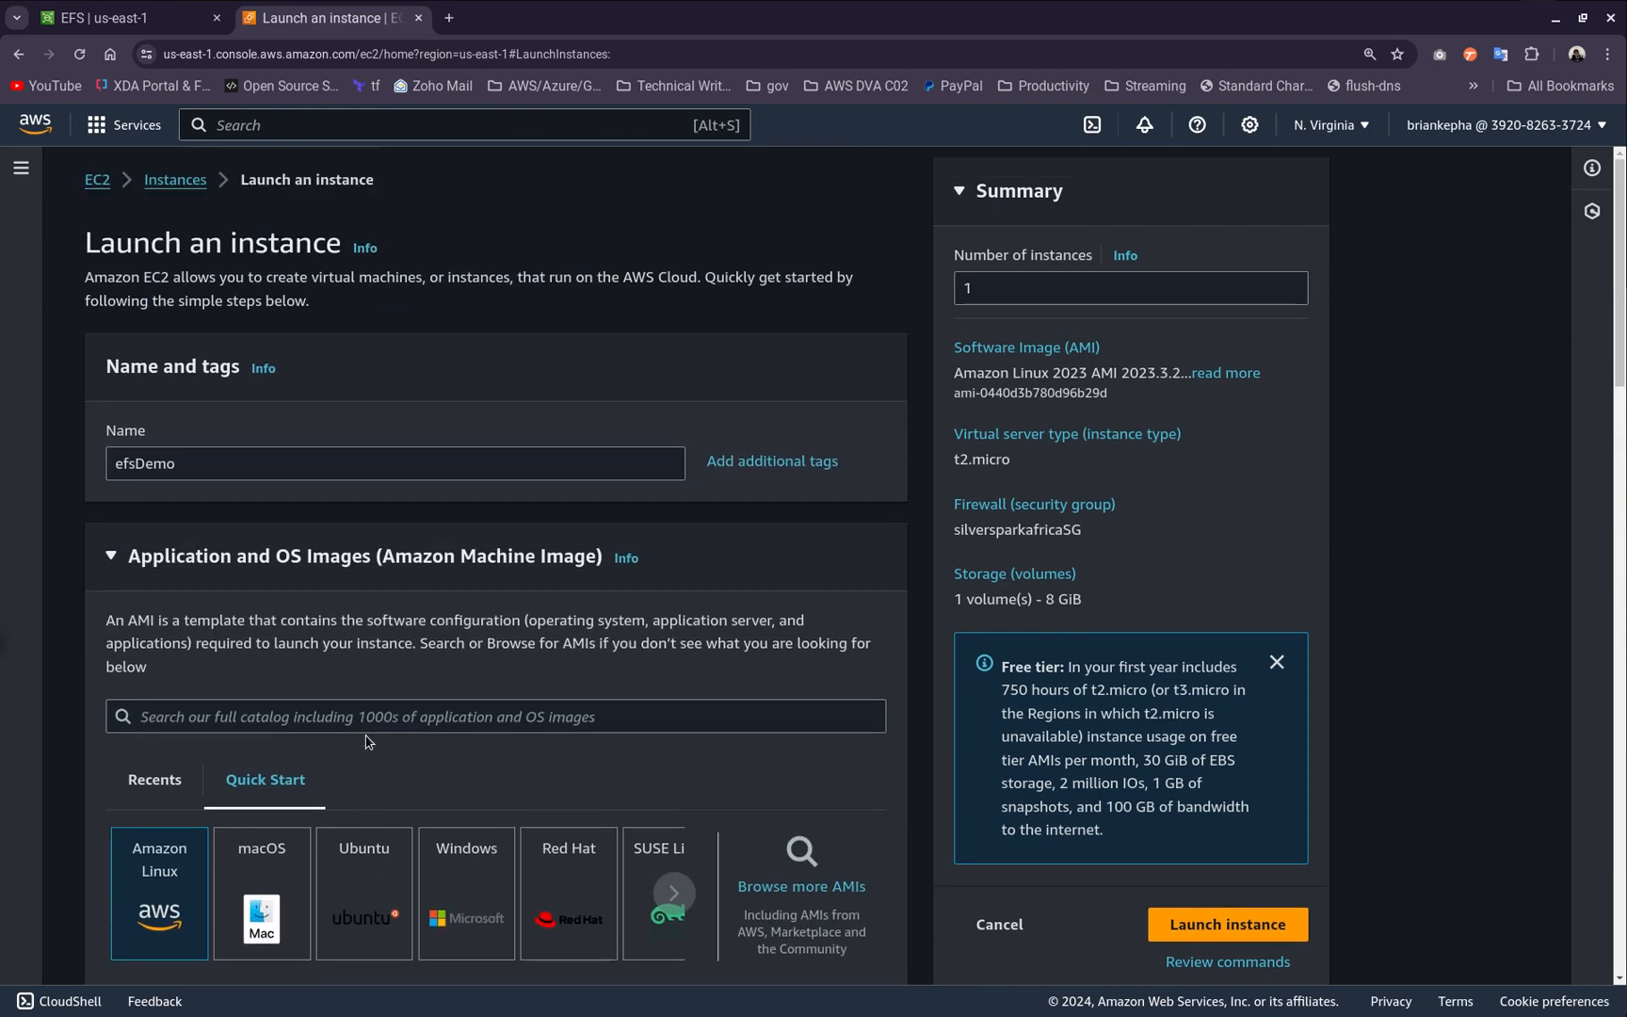
pyautogui.scroll(-20, 568, 421)
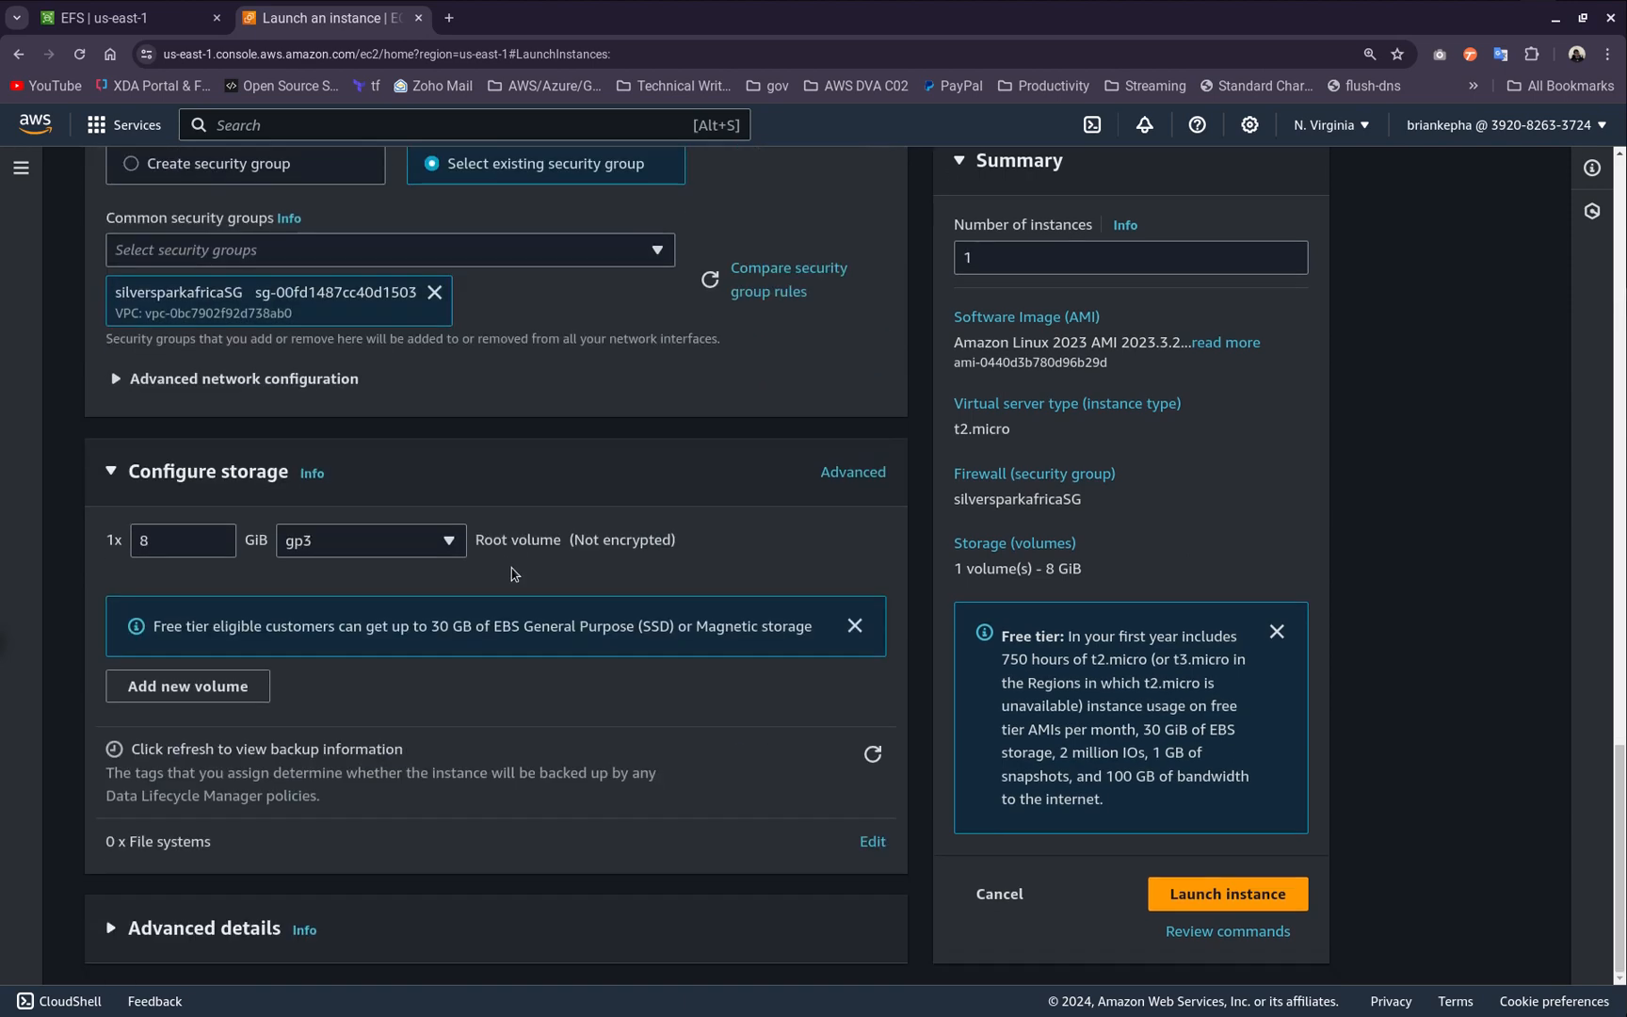
pyautogui.scroll(4, 519, 575)
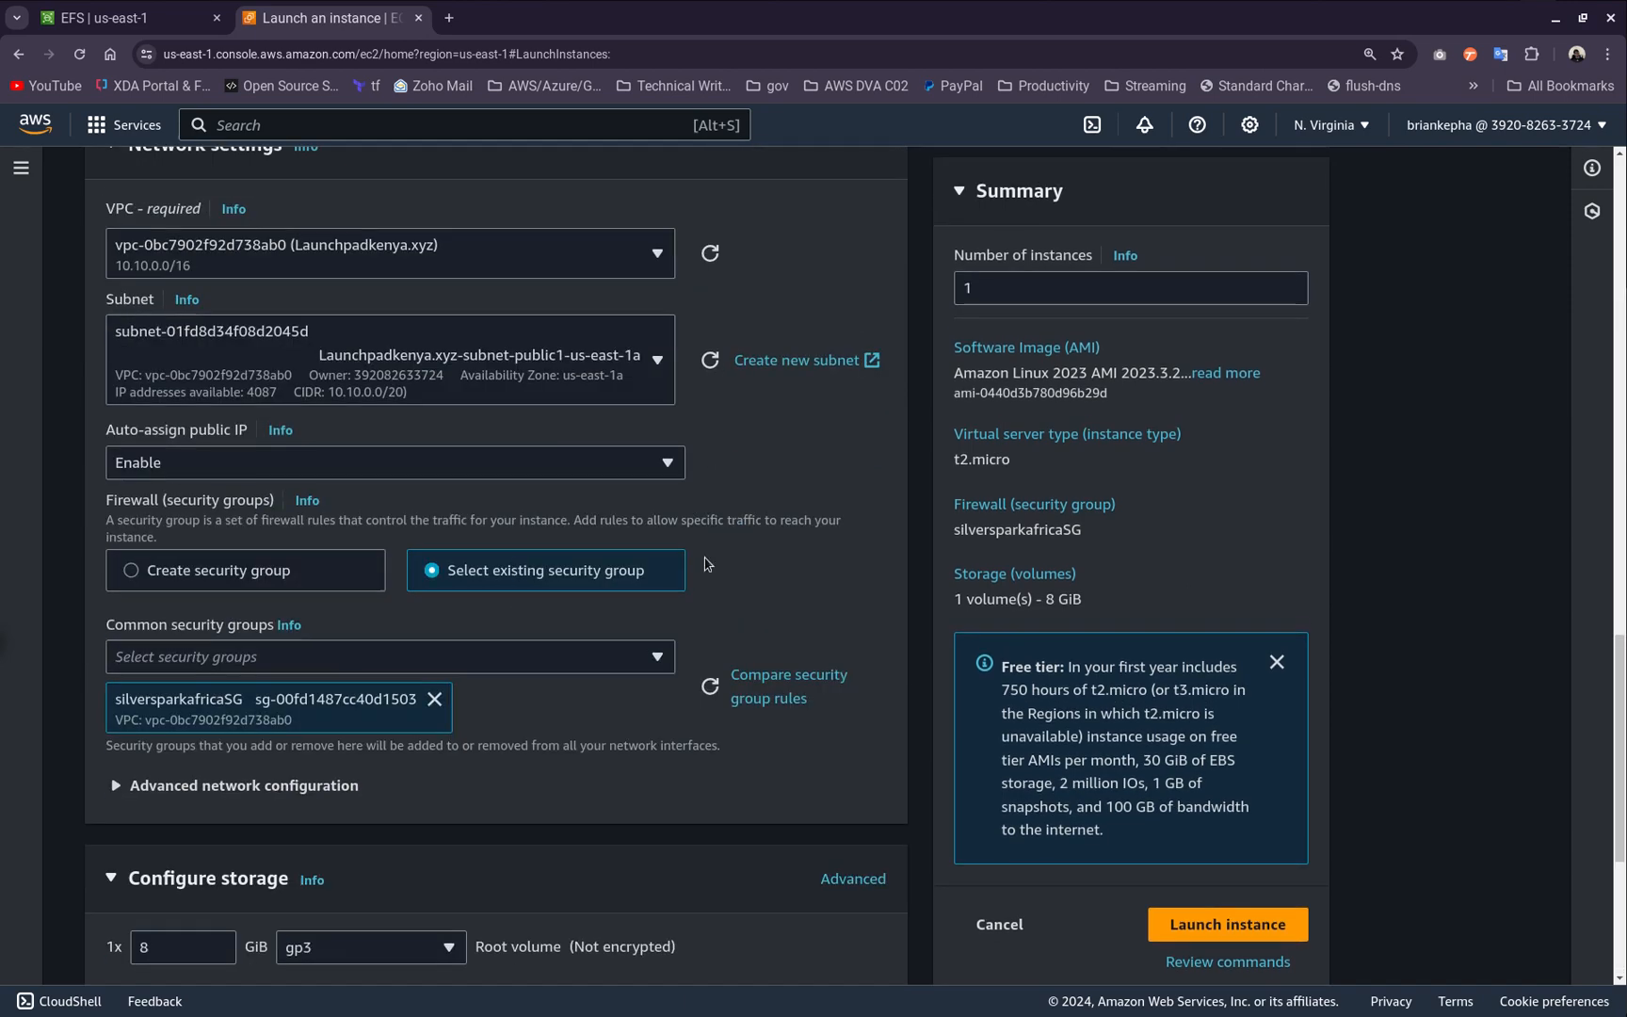
pyautogui.click(999, 279)
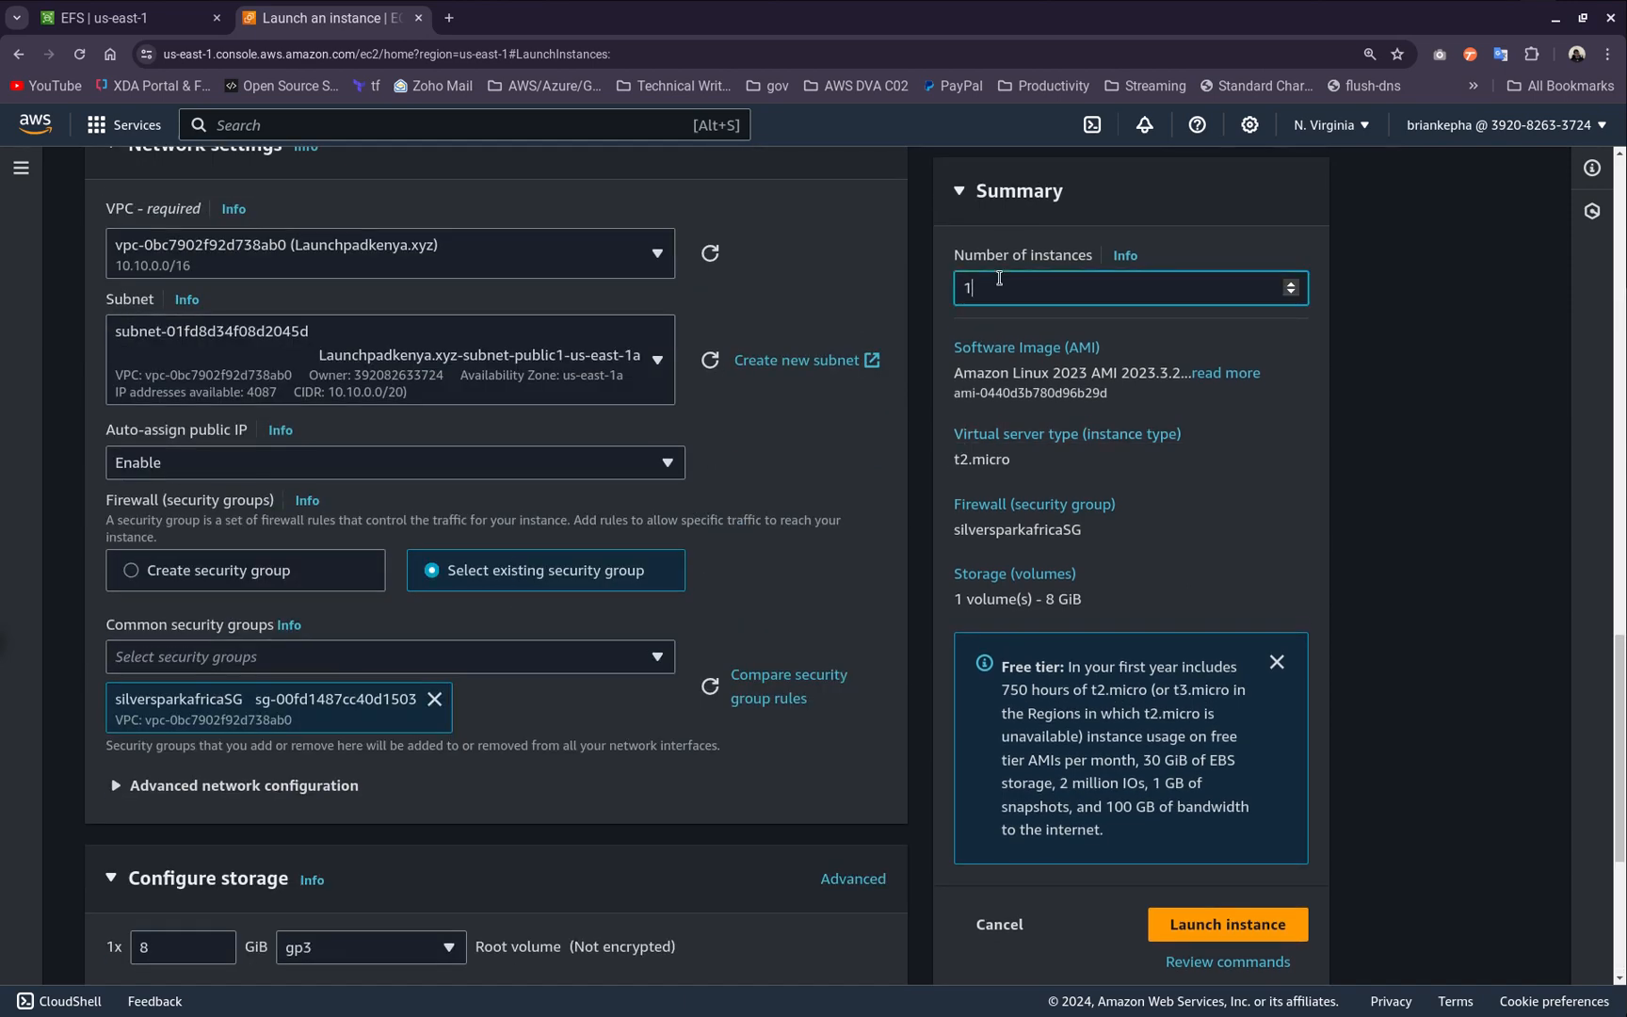
pyautogui.press('BackSpace')
pyautogui.write('2')
pyautogui.scroll(-4, 999, 279)
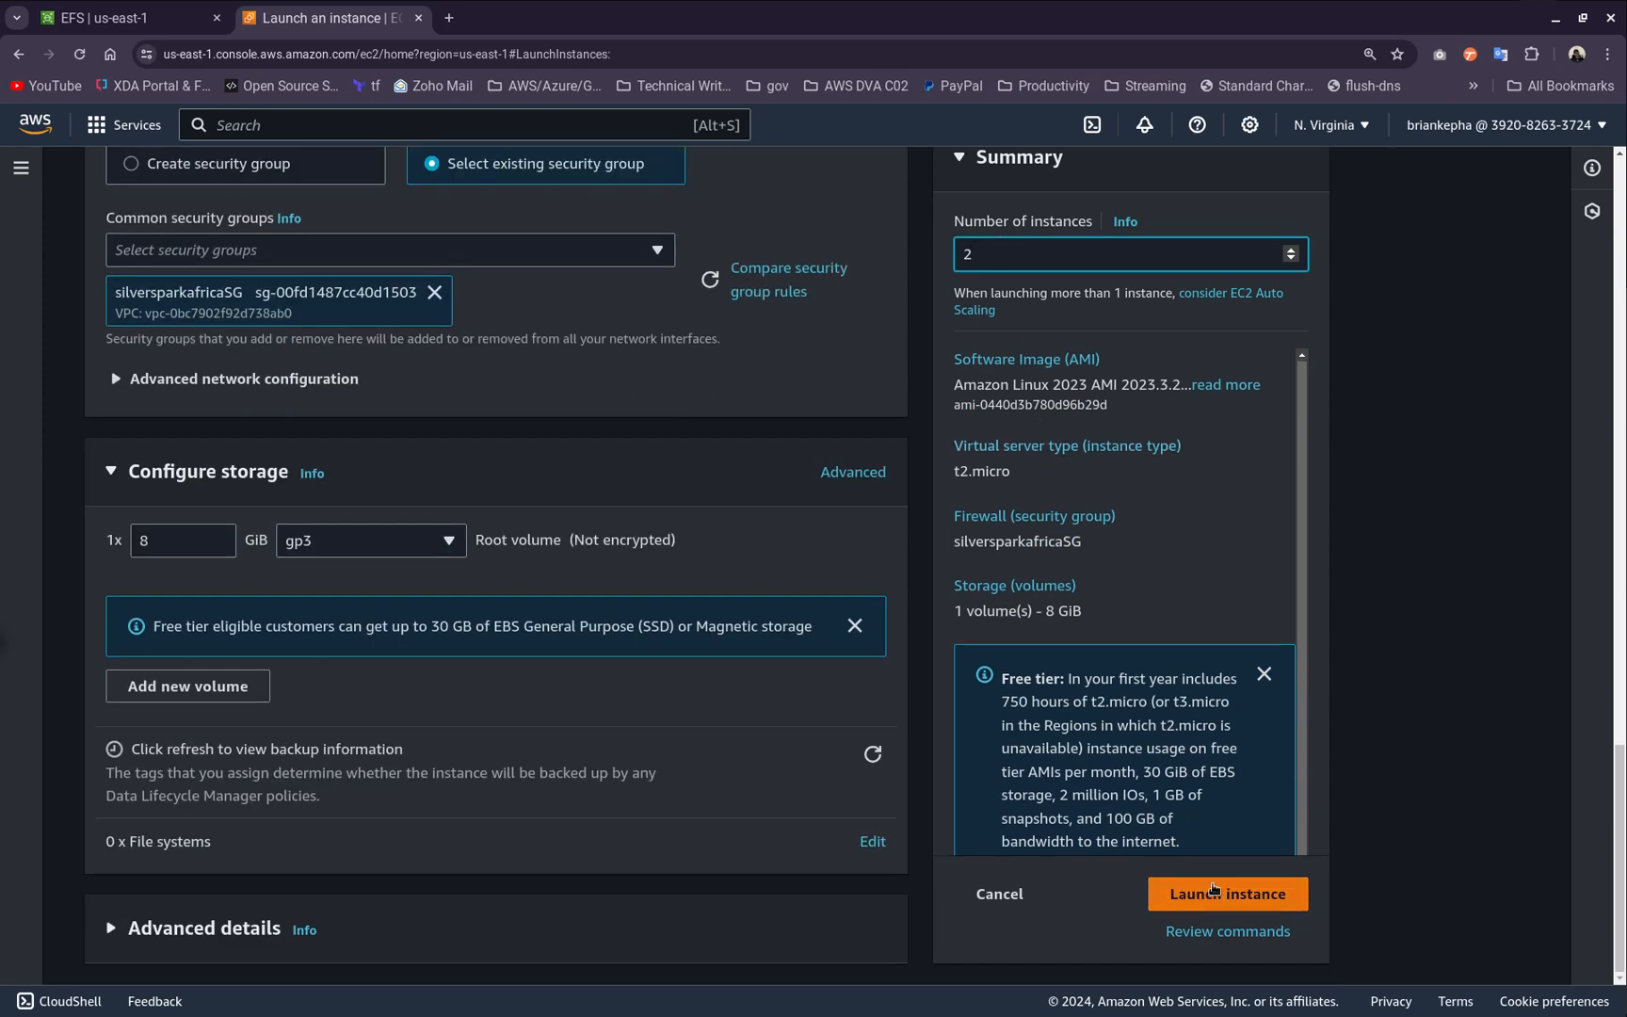
pyautogui.click(1212, 902)
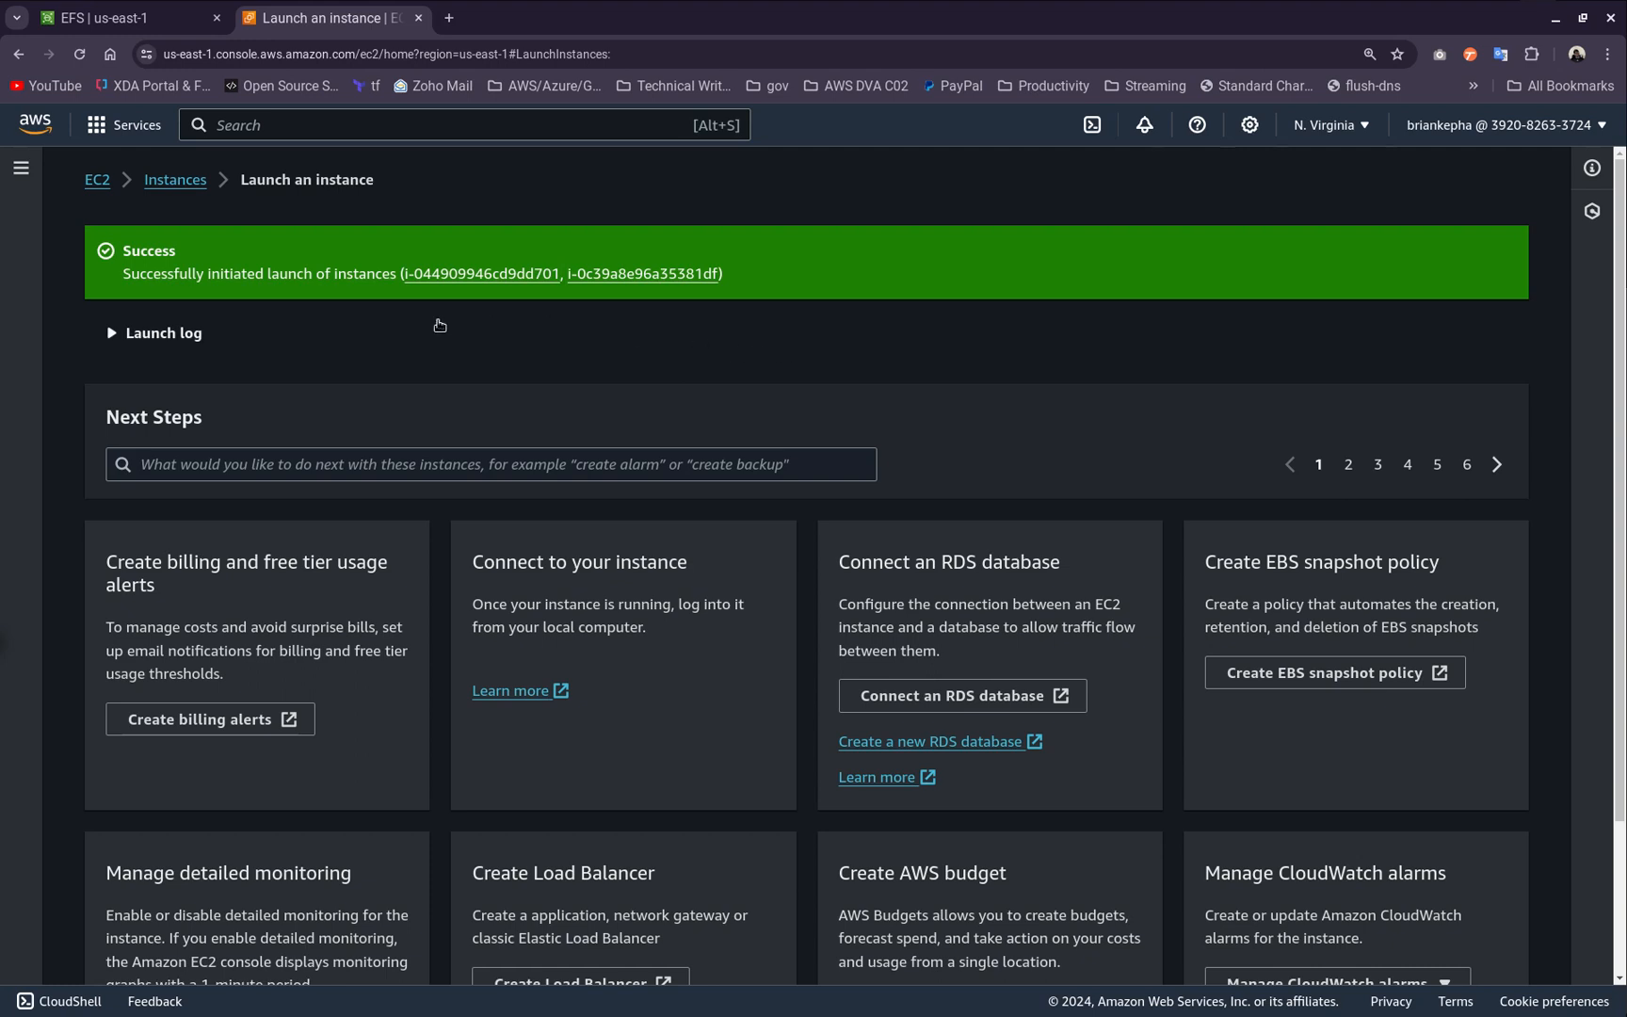
# Check the launch log, go to the instances list, and select both efsDemo instances
pyautogui.click(169, 334)
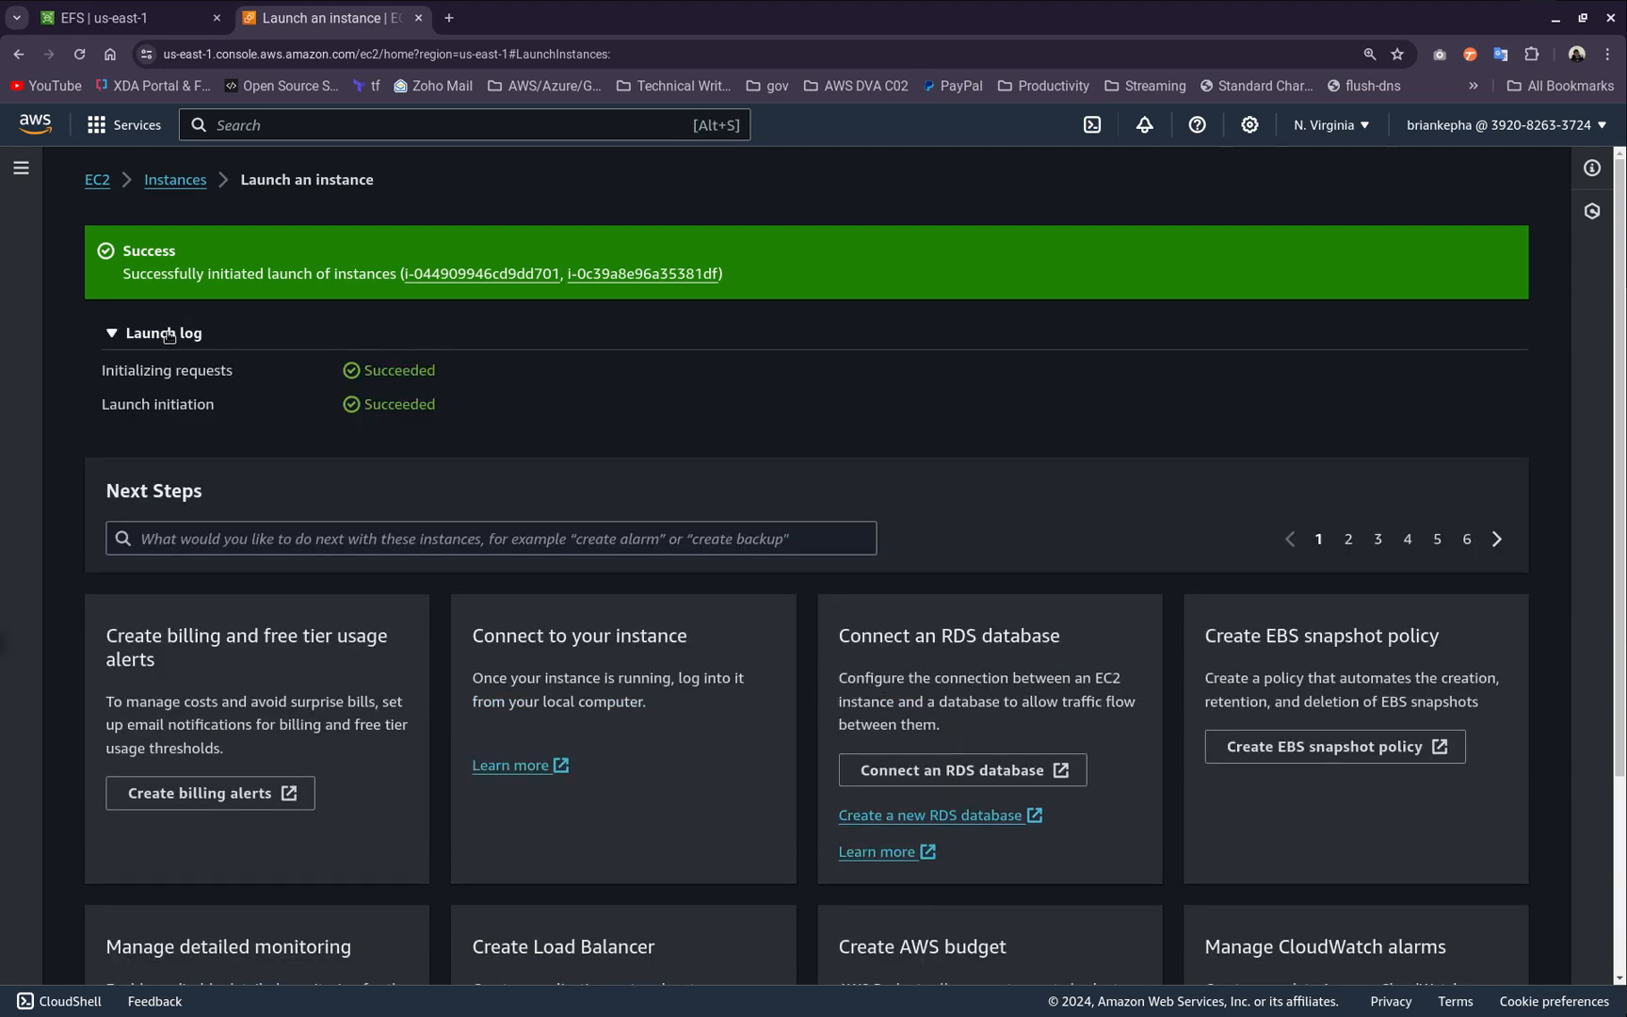
pyautogui.click(175, 179)
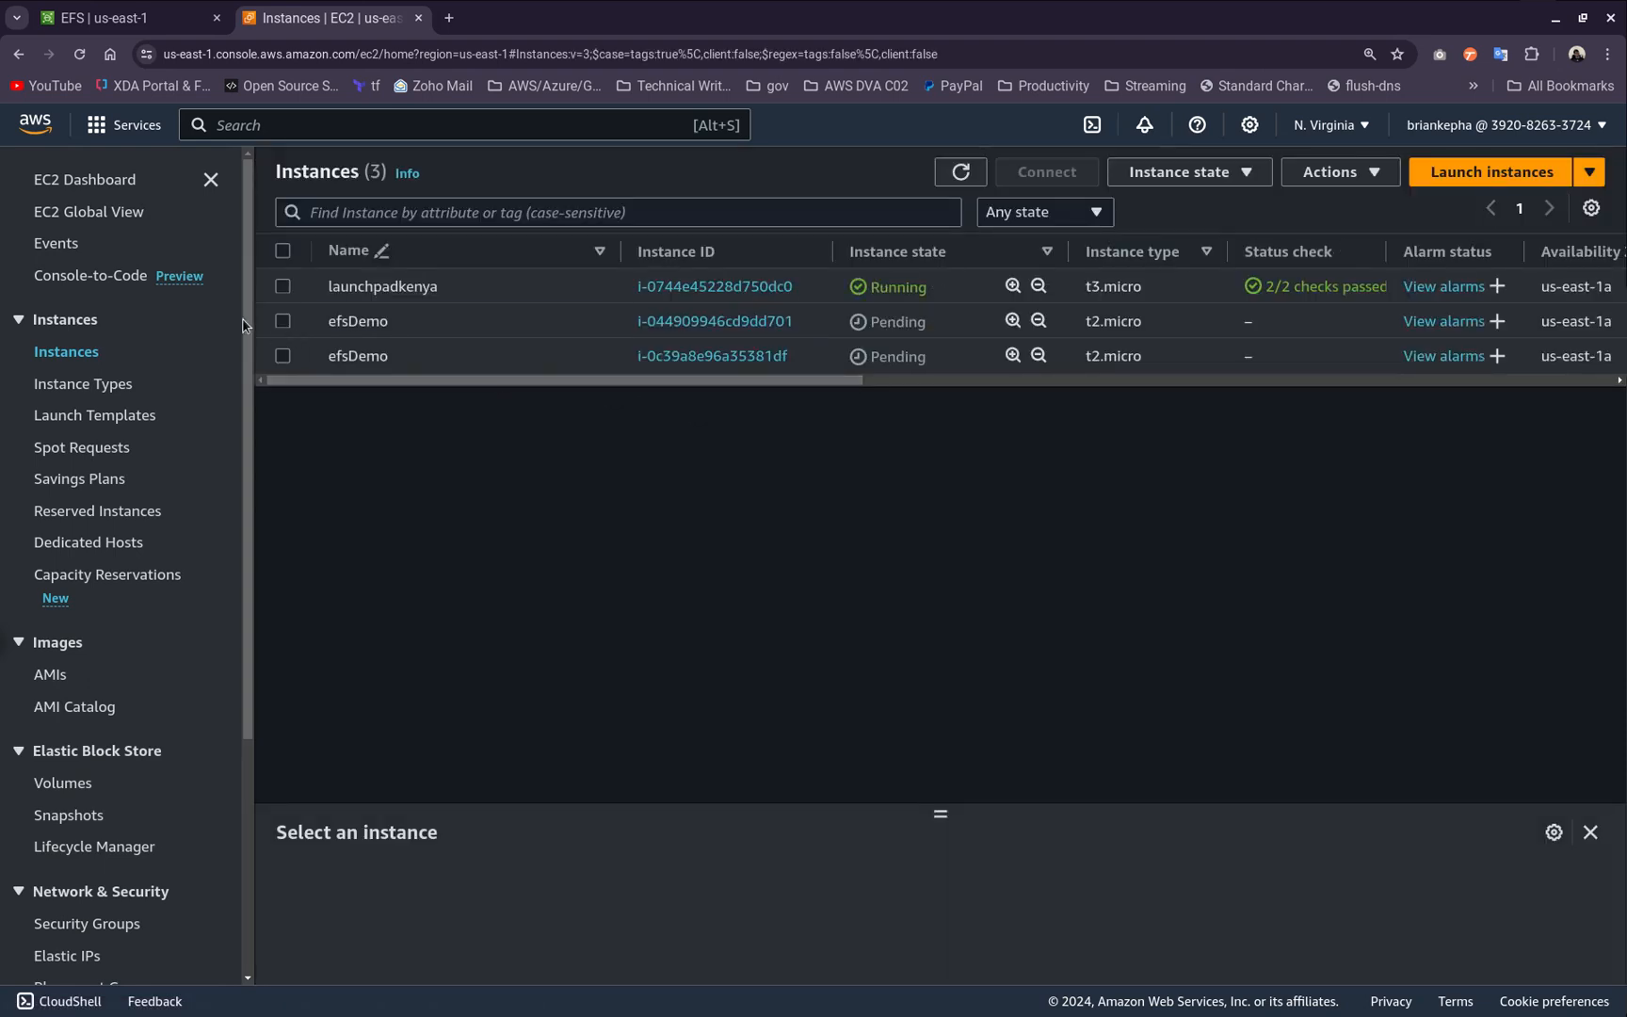
pyautogui.click(283, 321)
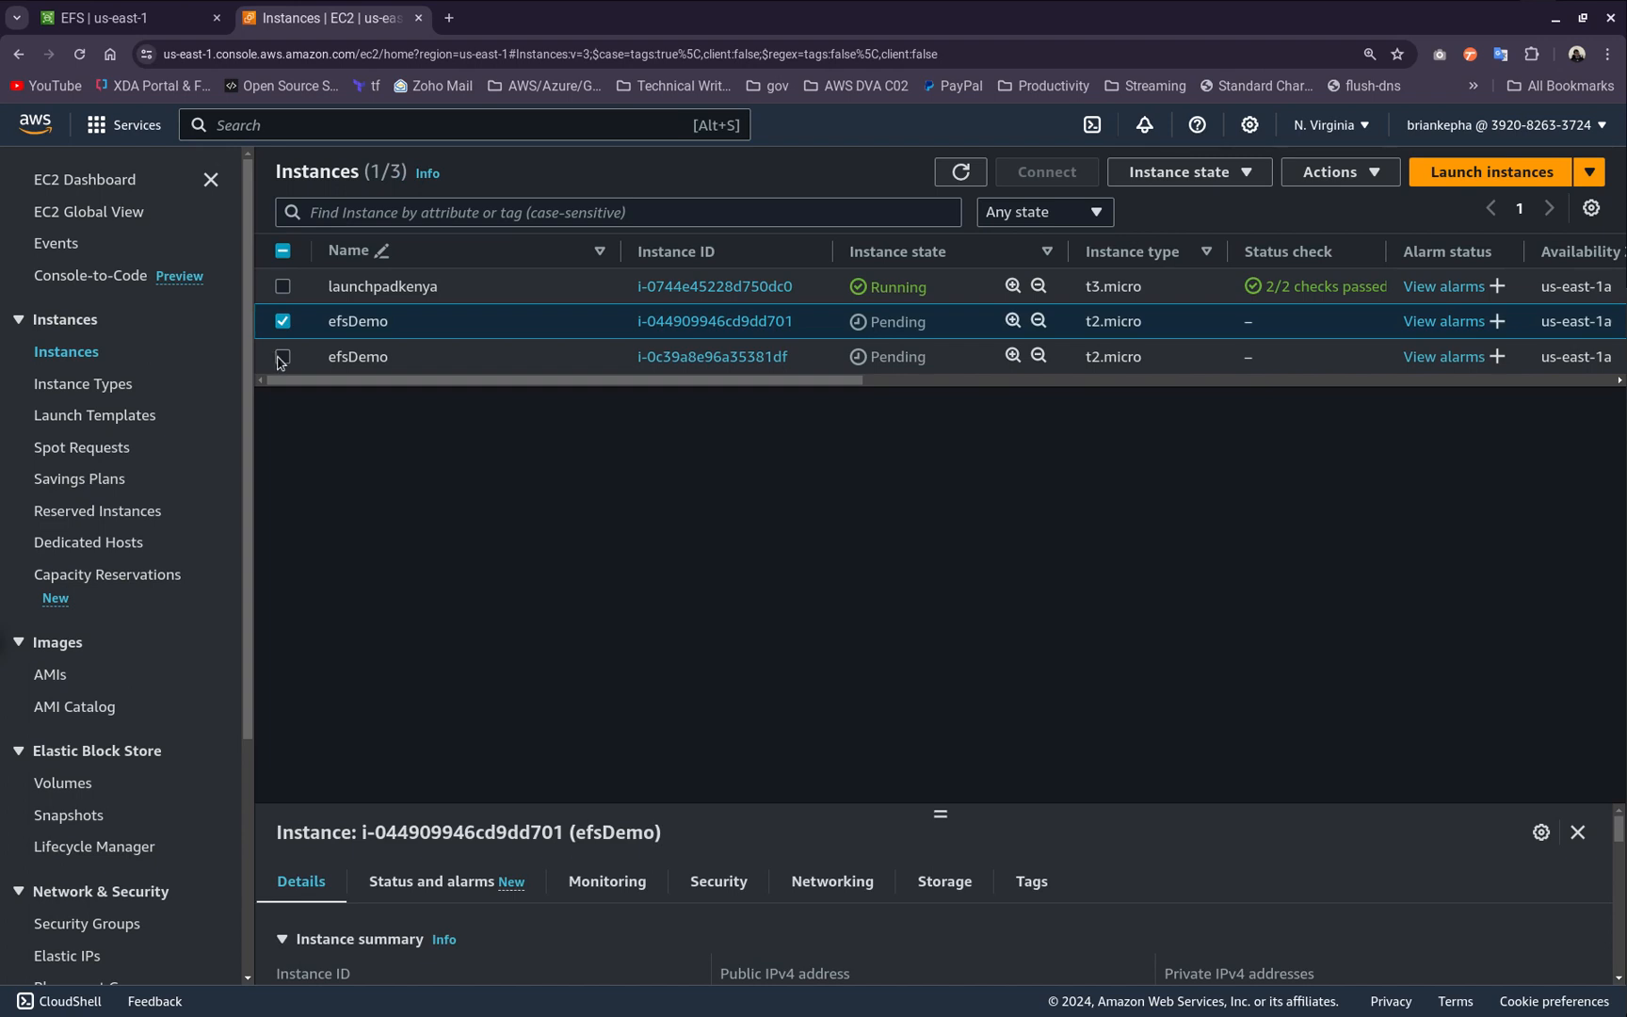
pyautogui.click(282, 355)
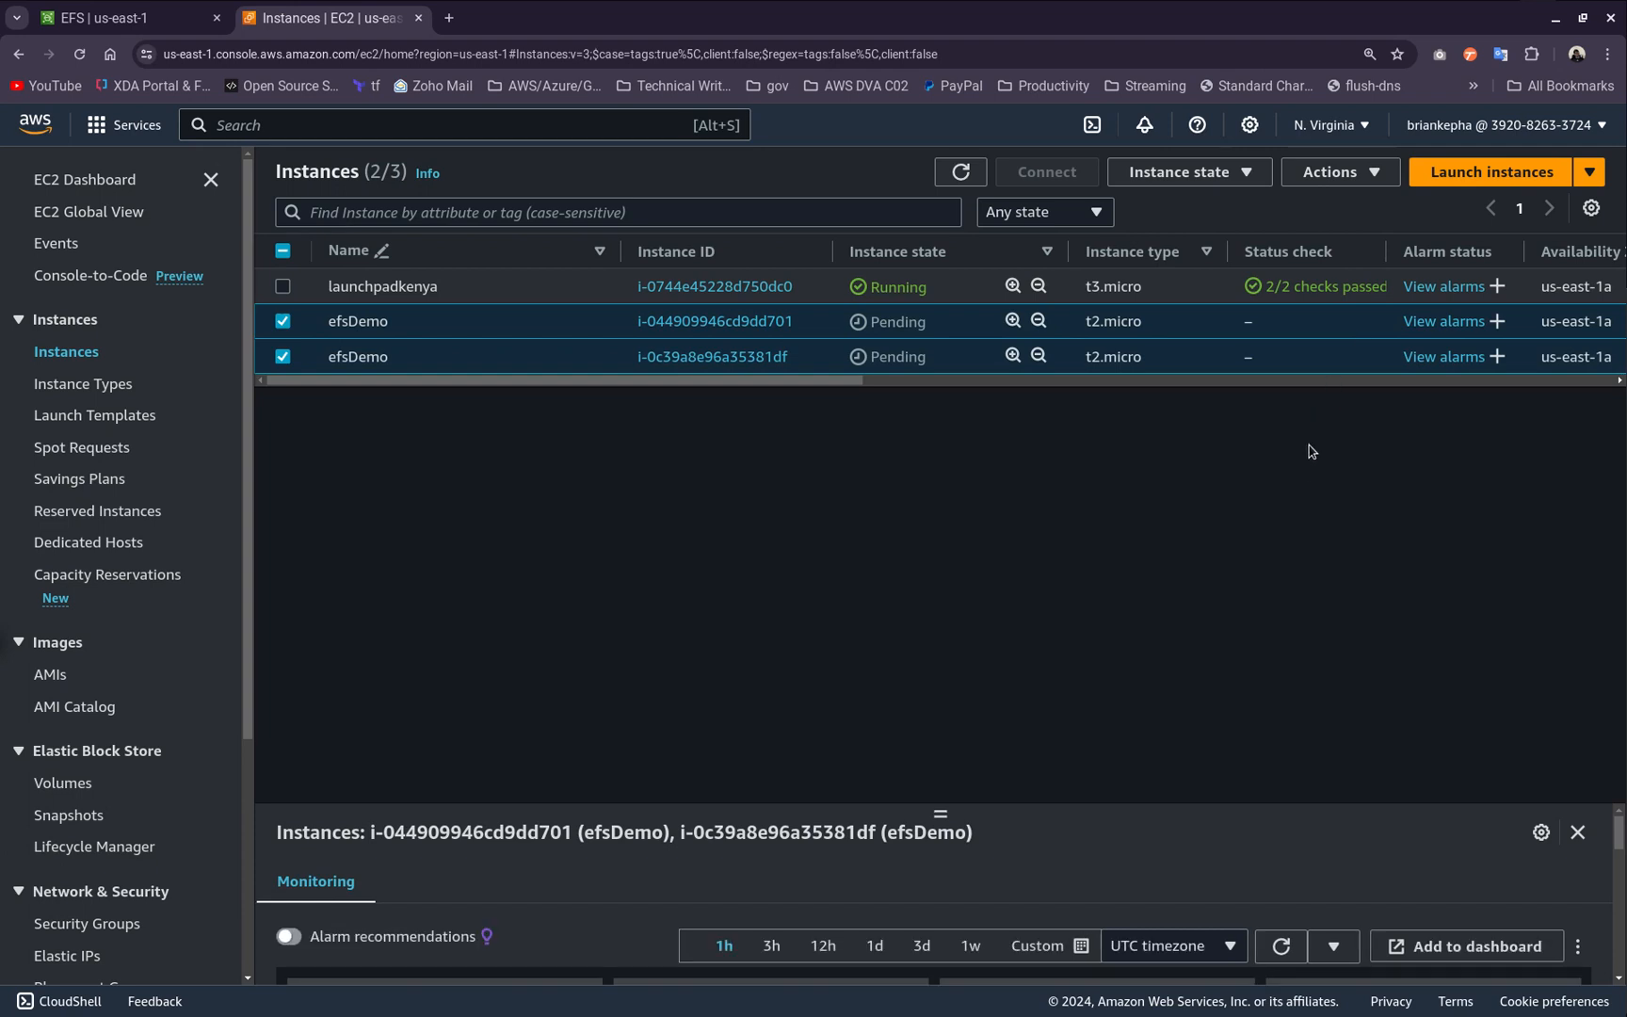
# Check which actions are offered for the two selected efsDemo instances
pyautogui.click(1336, 171)
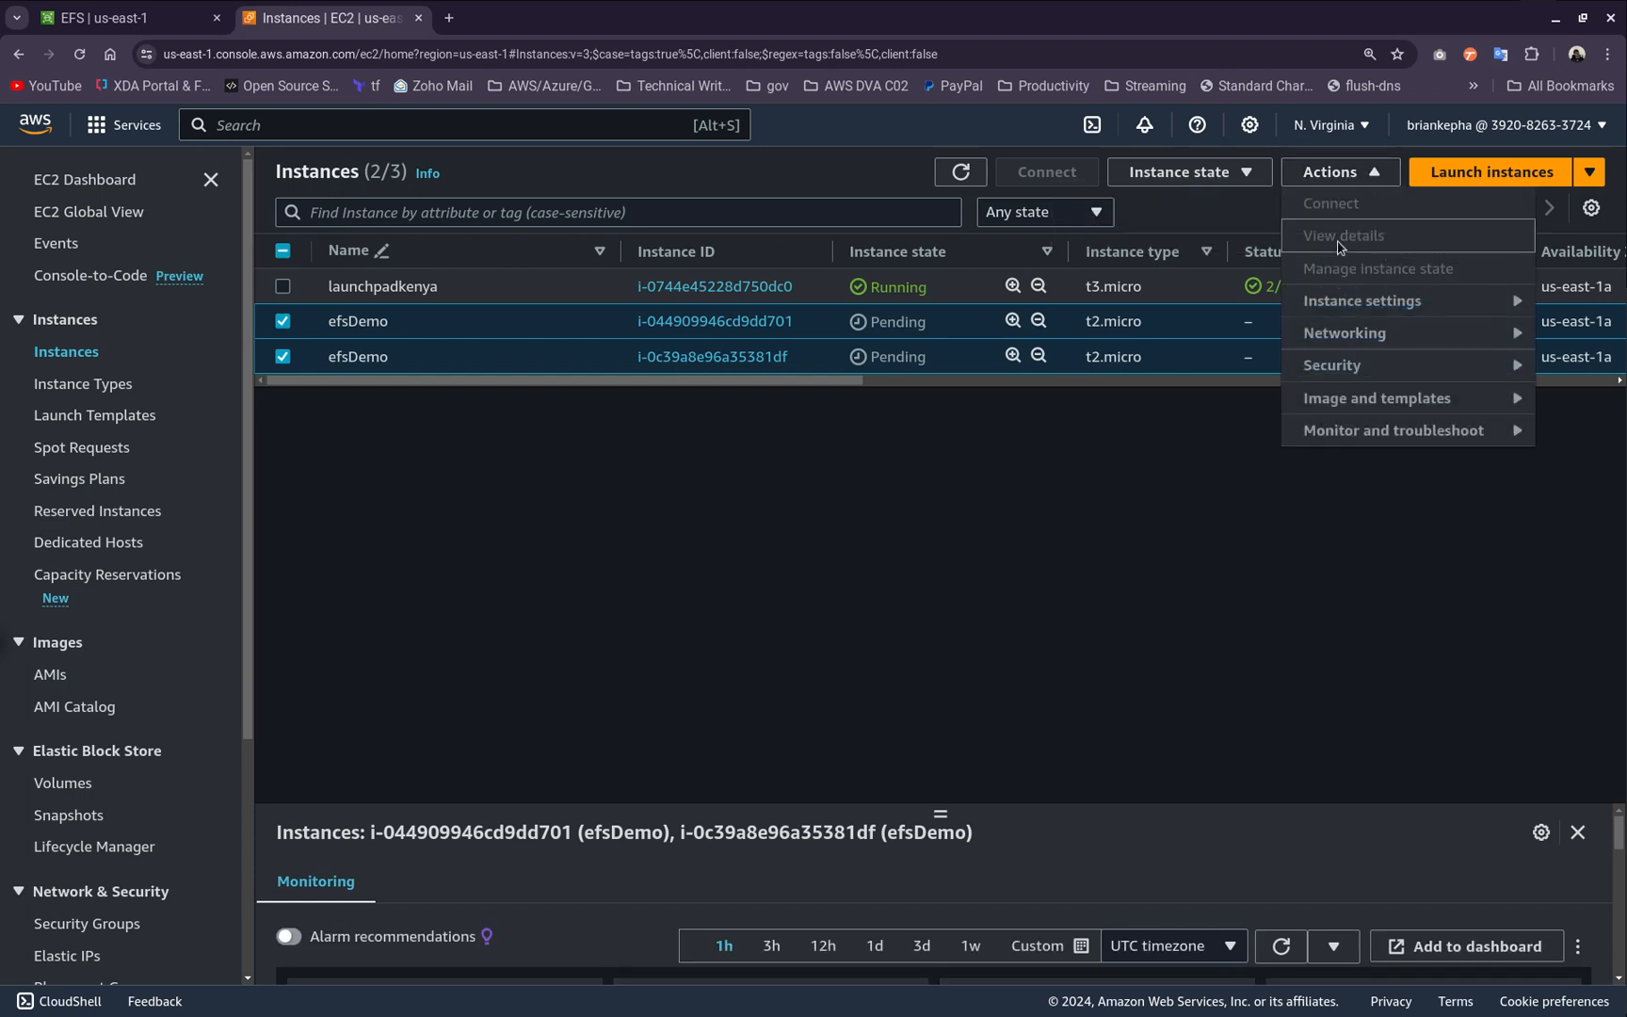
pyautogui.click(1222, 495)
pyautogui.click(1347, 174)
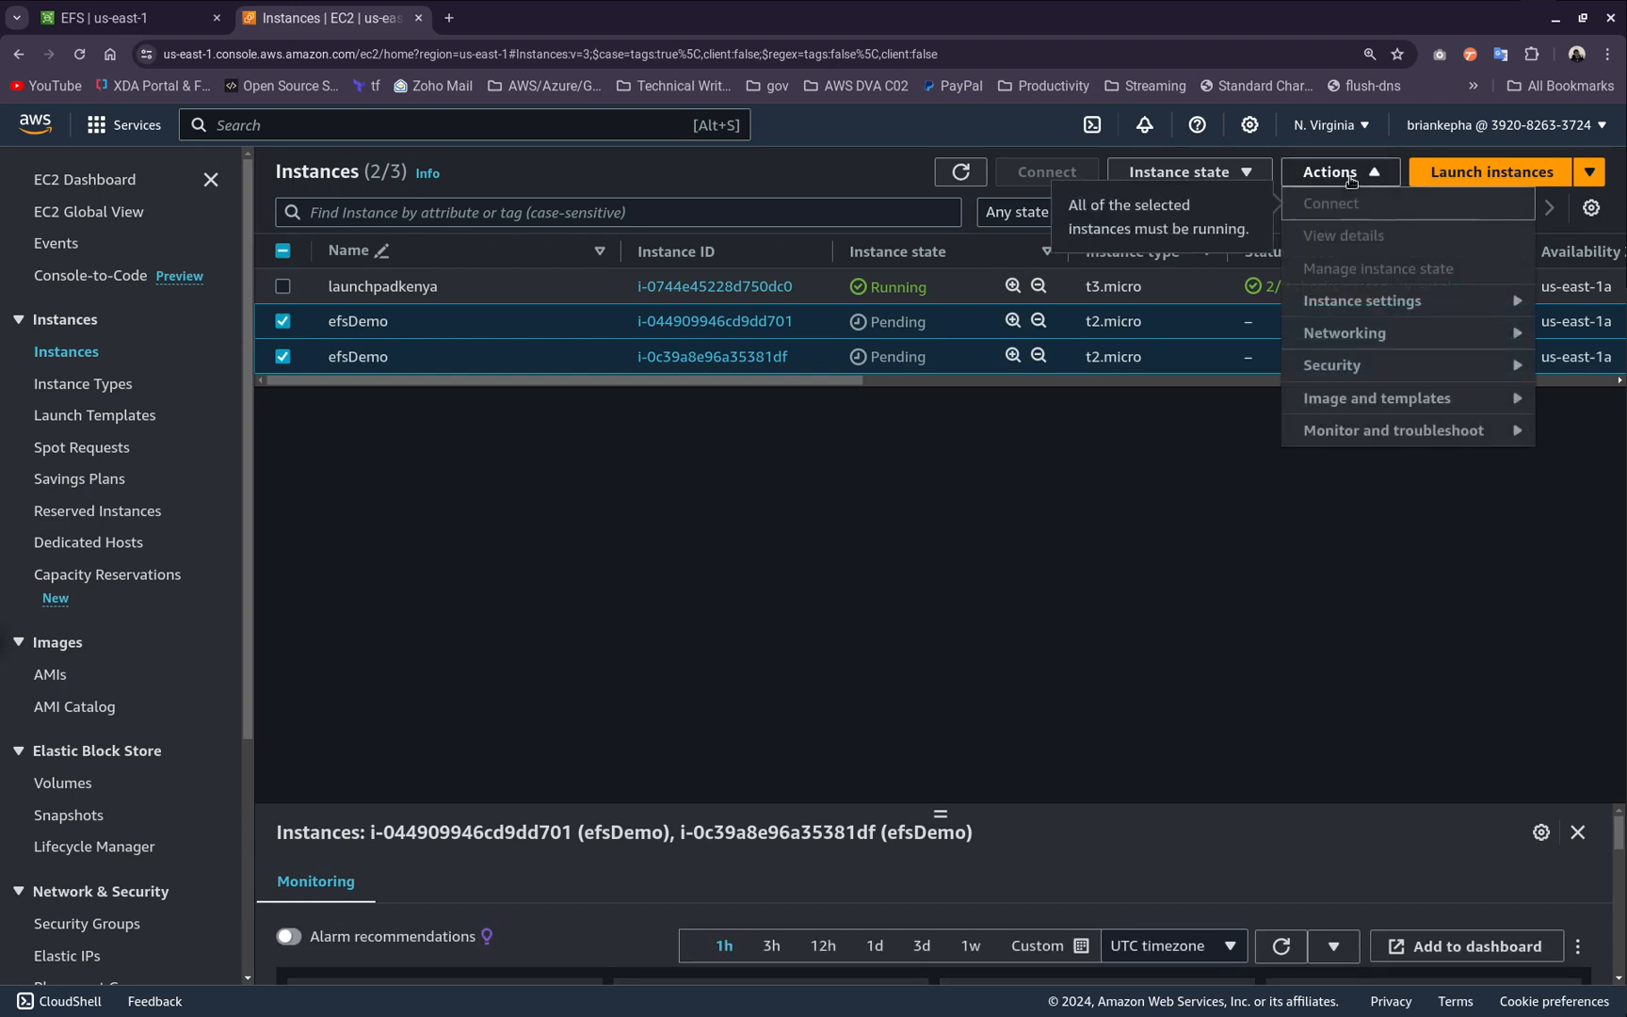
pyautogui.click(1256, 629)
pyautogui.click(1351, 183)
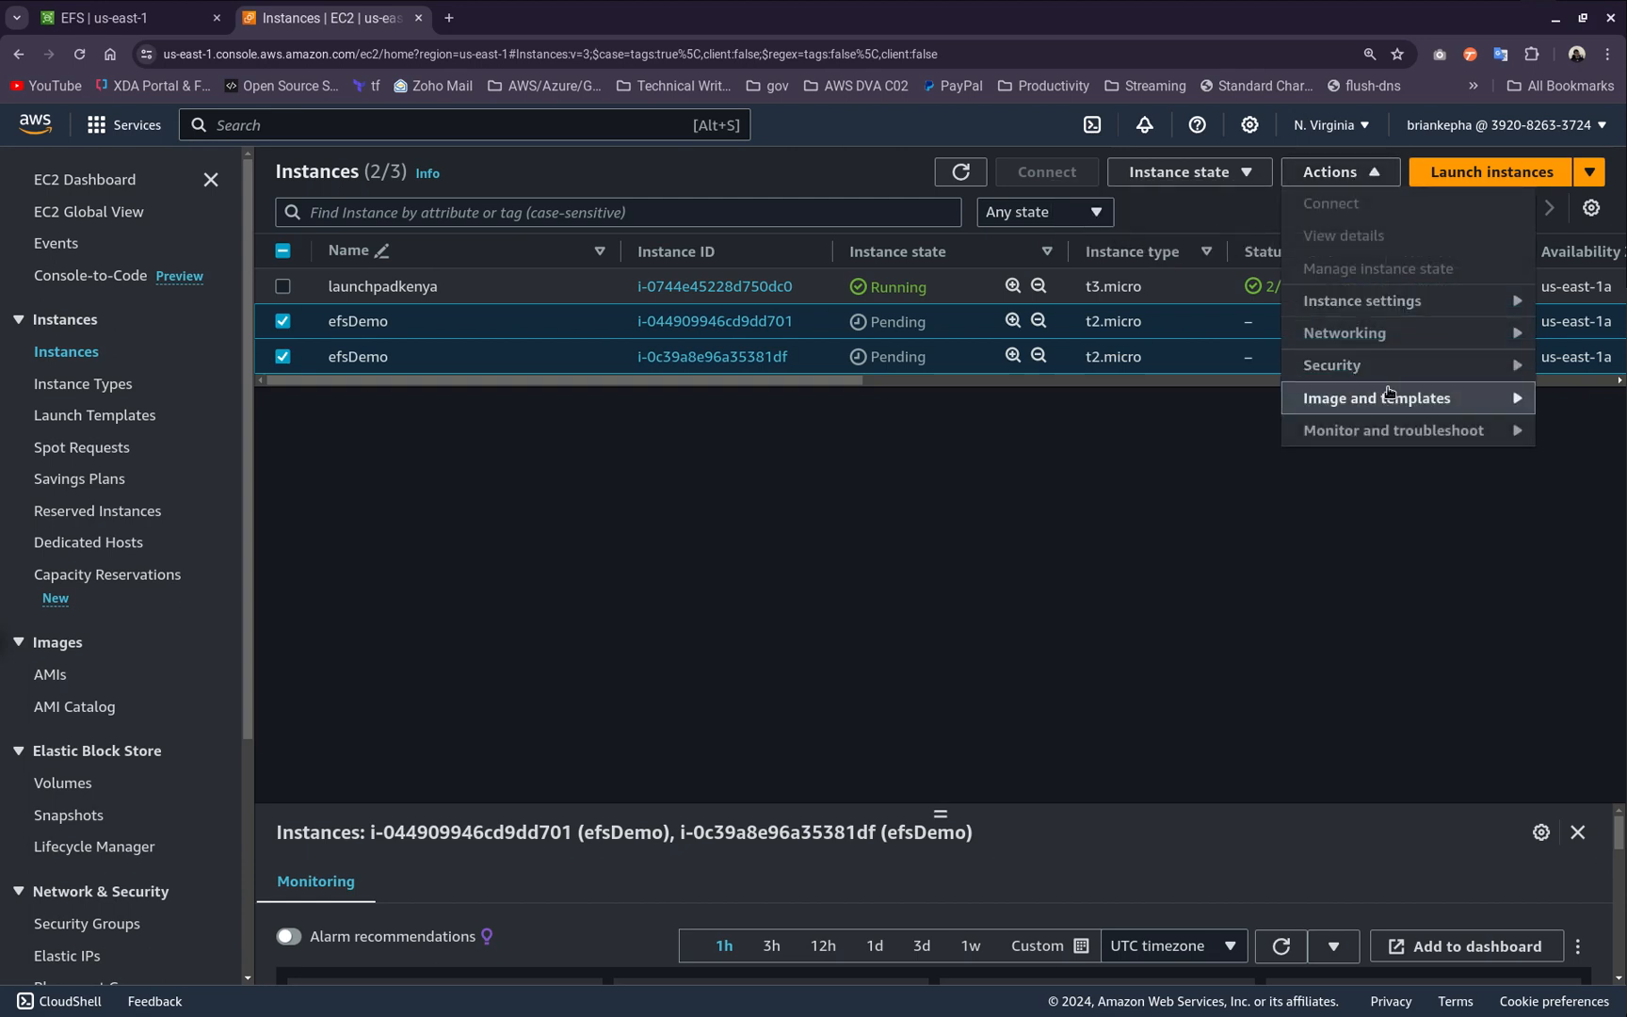
pyautogui.click(479, 454)
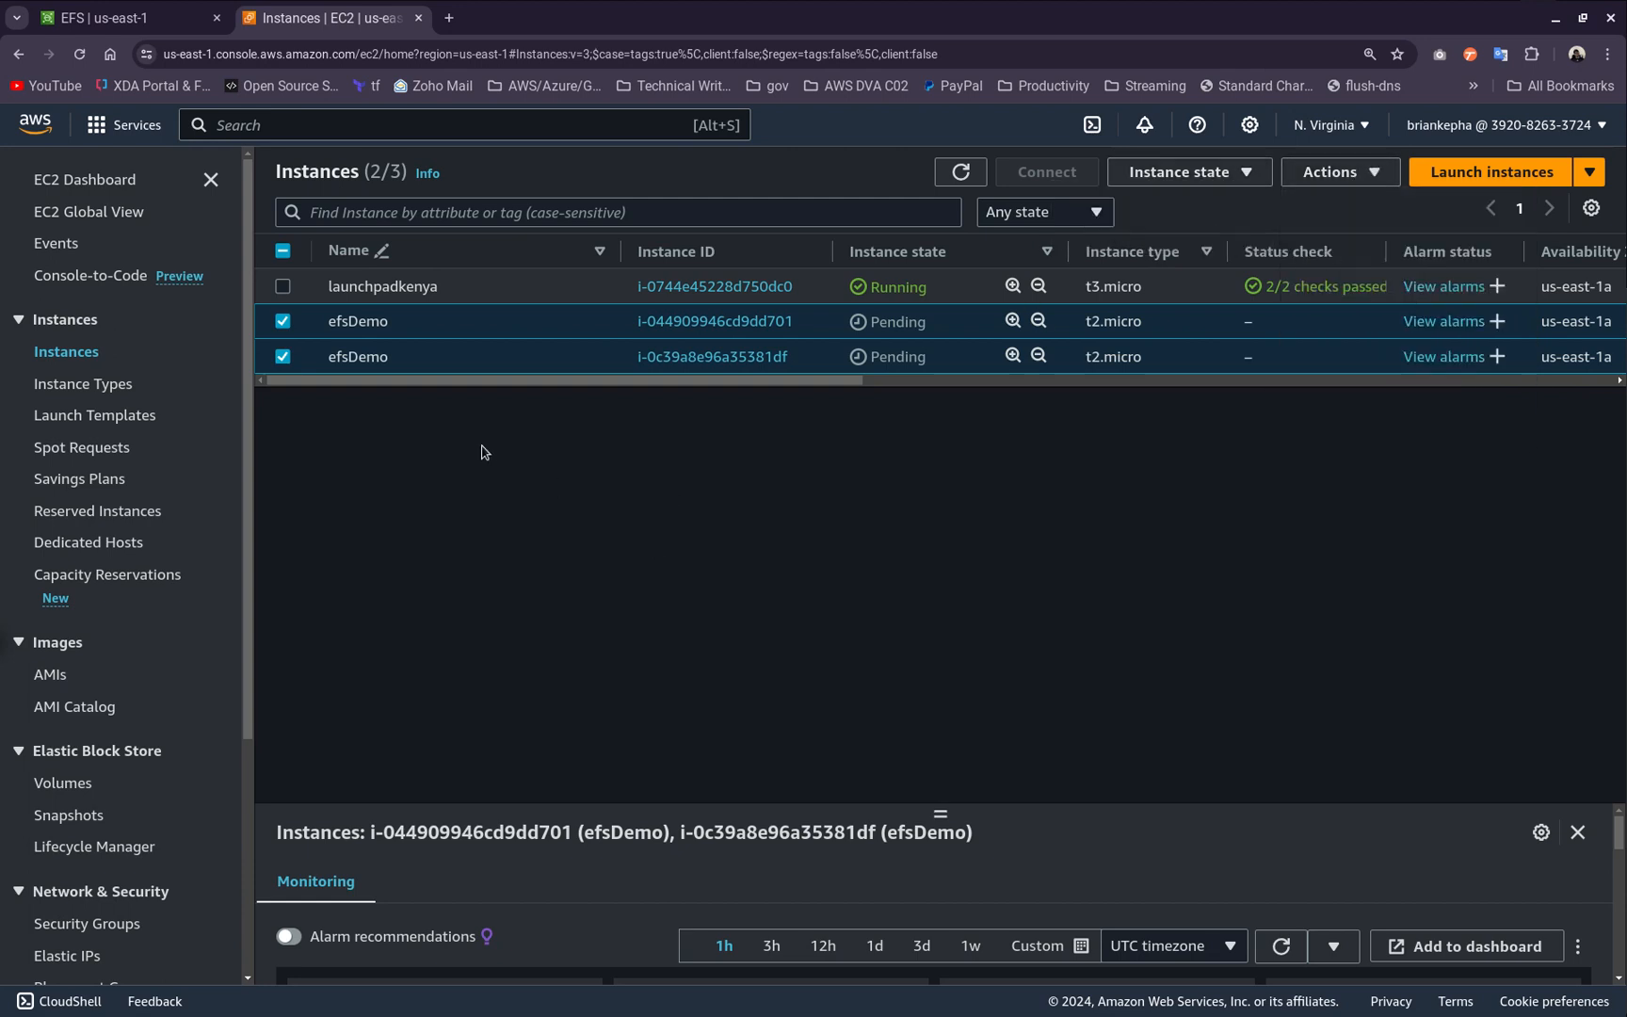
# Terminate the two selected efsDemo instances
pyautogui.click(1169, 186)
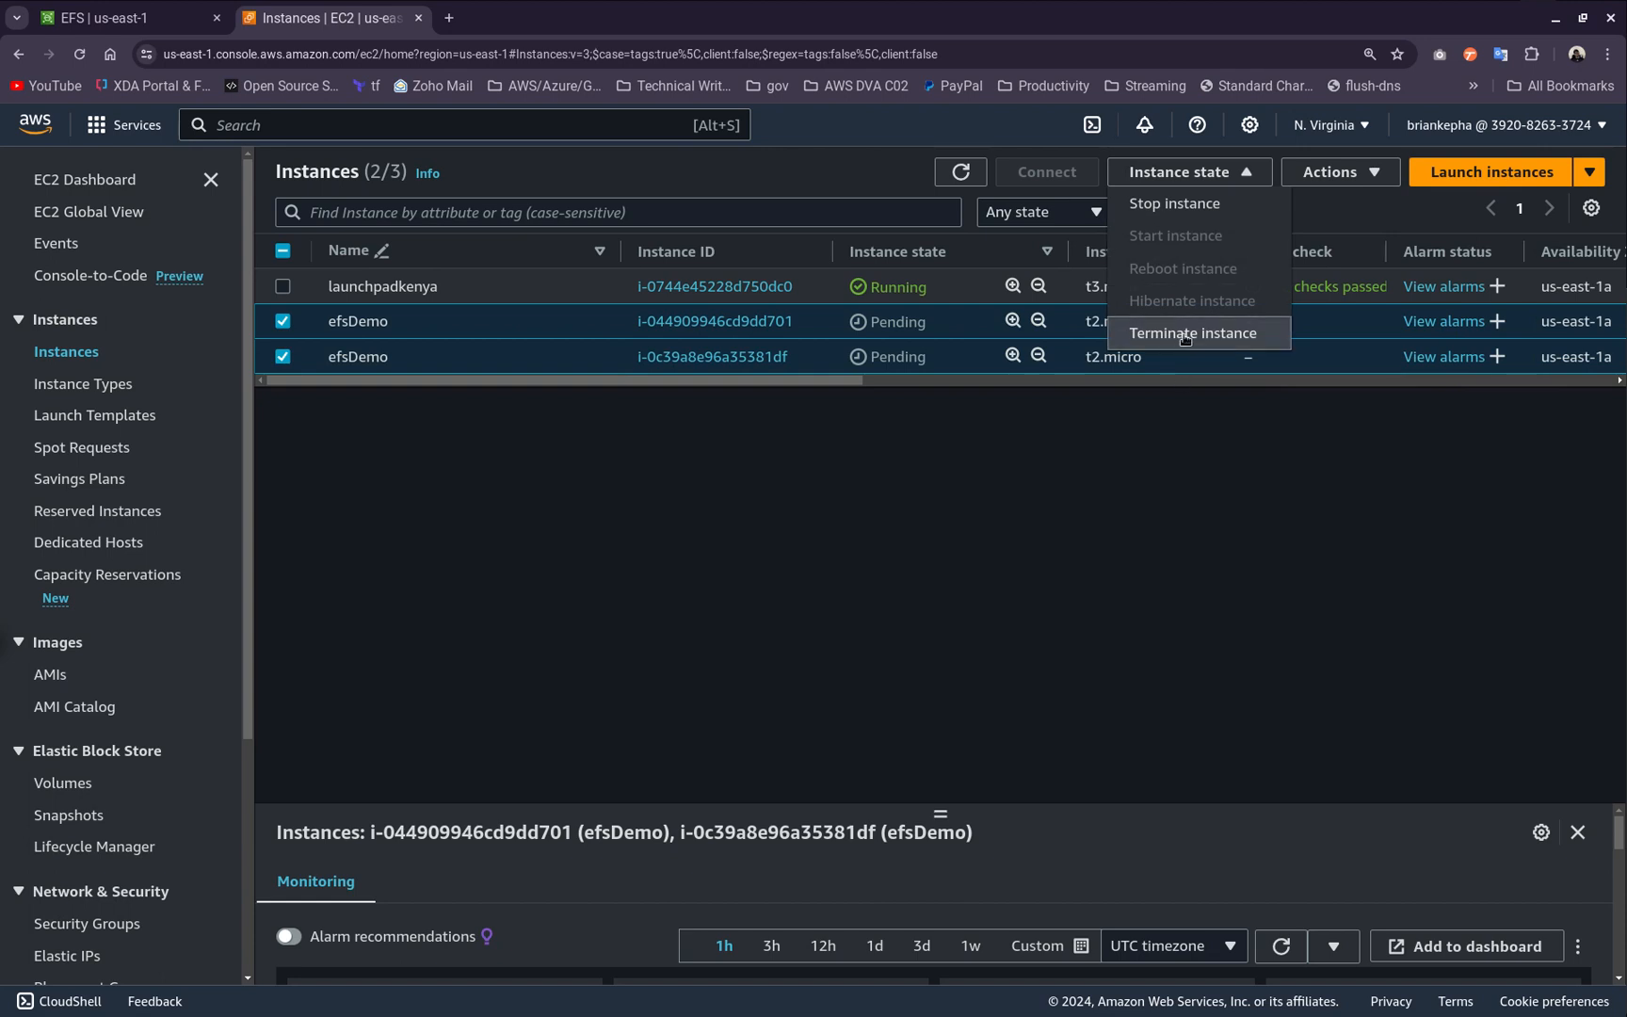
pyautogui.click(1185, 335)
pyautogui.click(1266, 742)
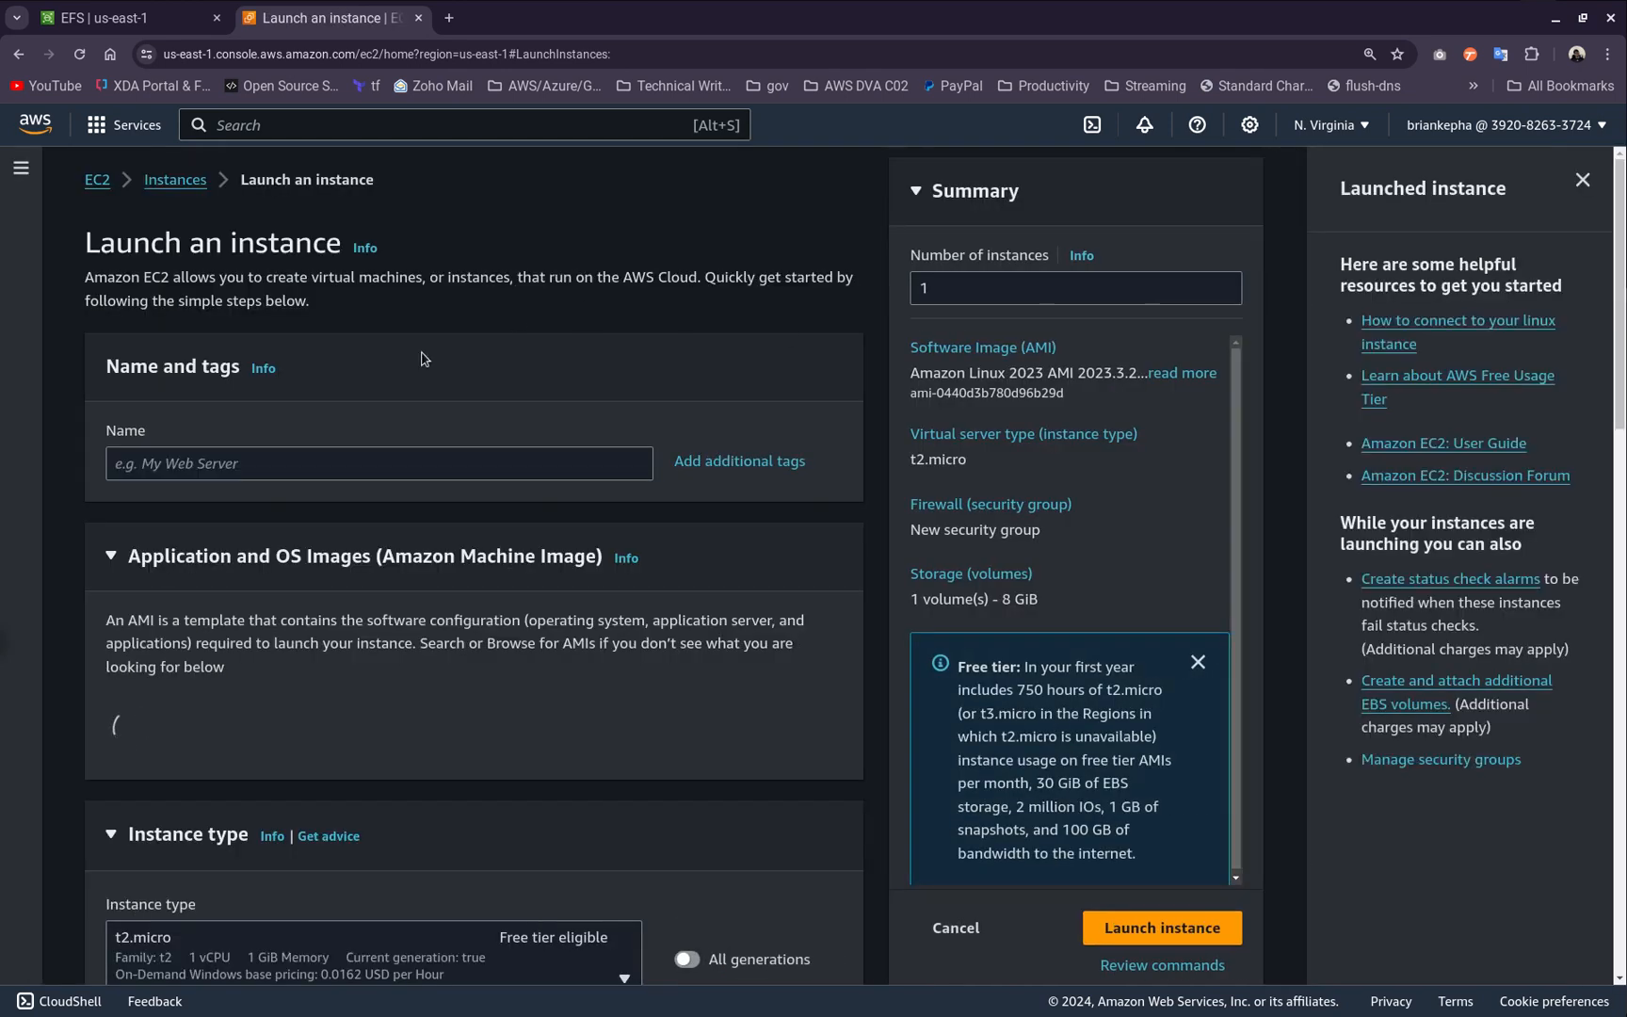
# Name the new instance esfDemo
pyautogui.click(165, 464)
pyautogui.write('e')
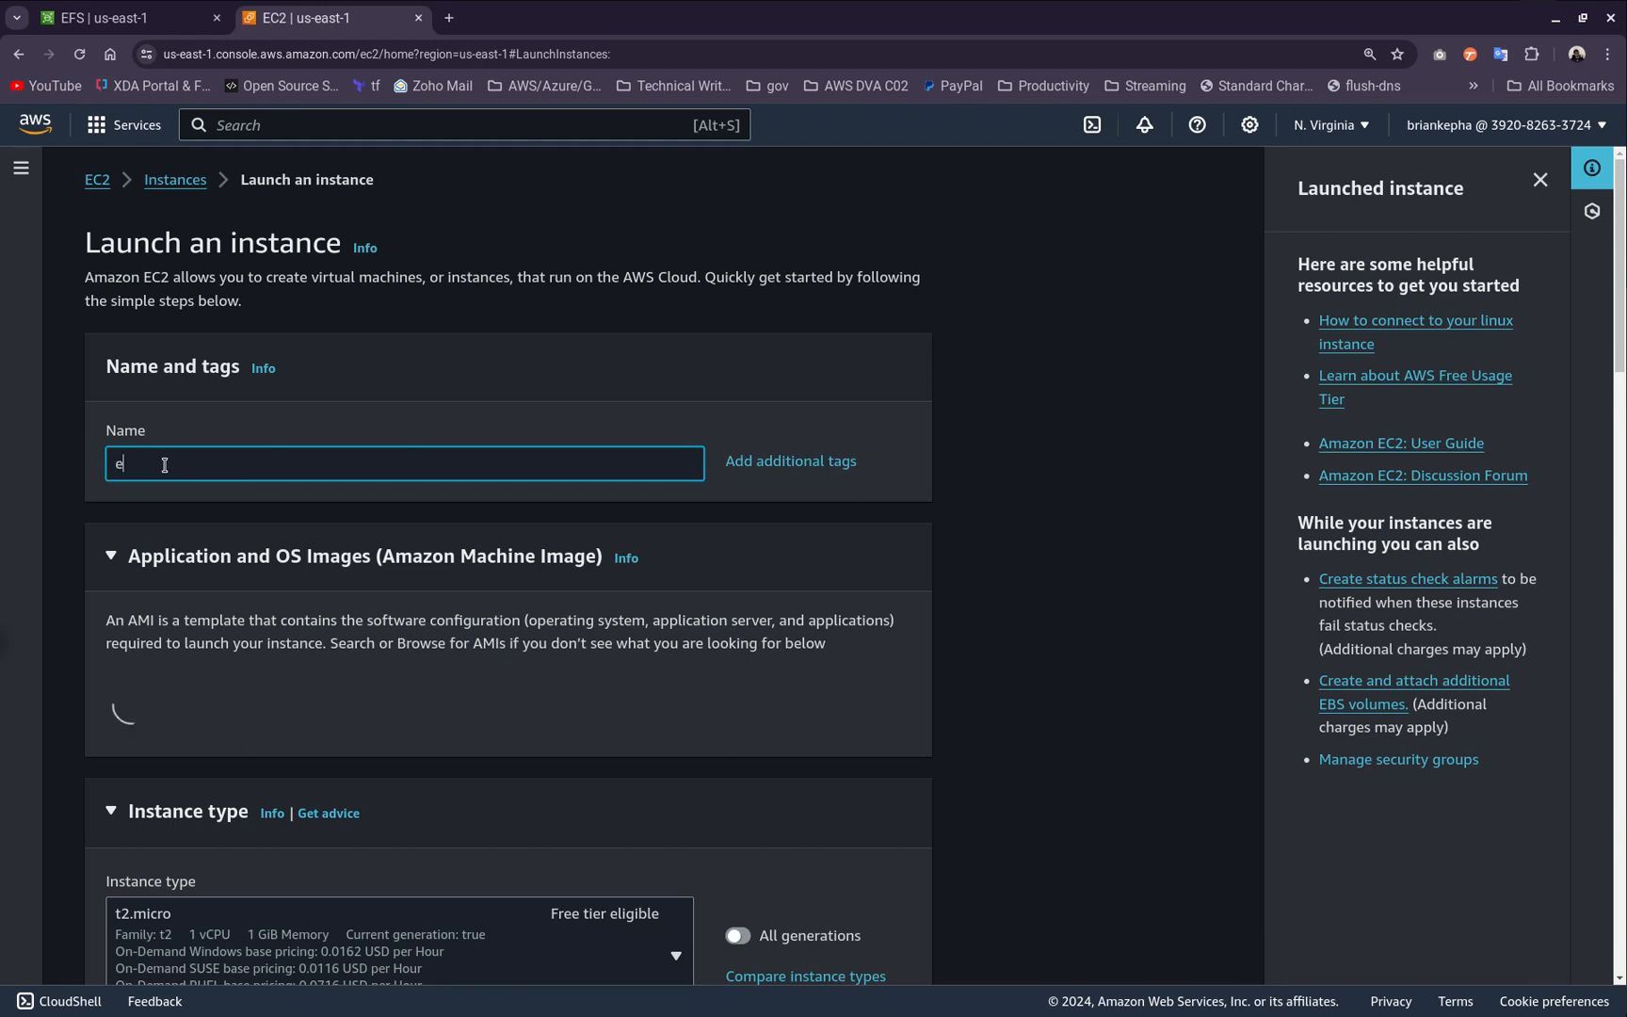
pyautogui.write('sfDe')
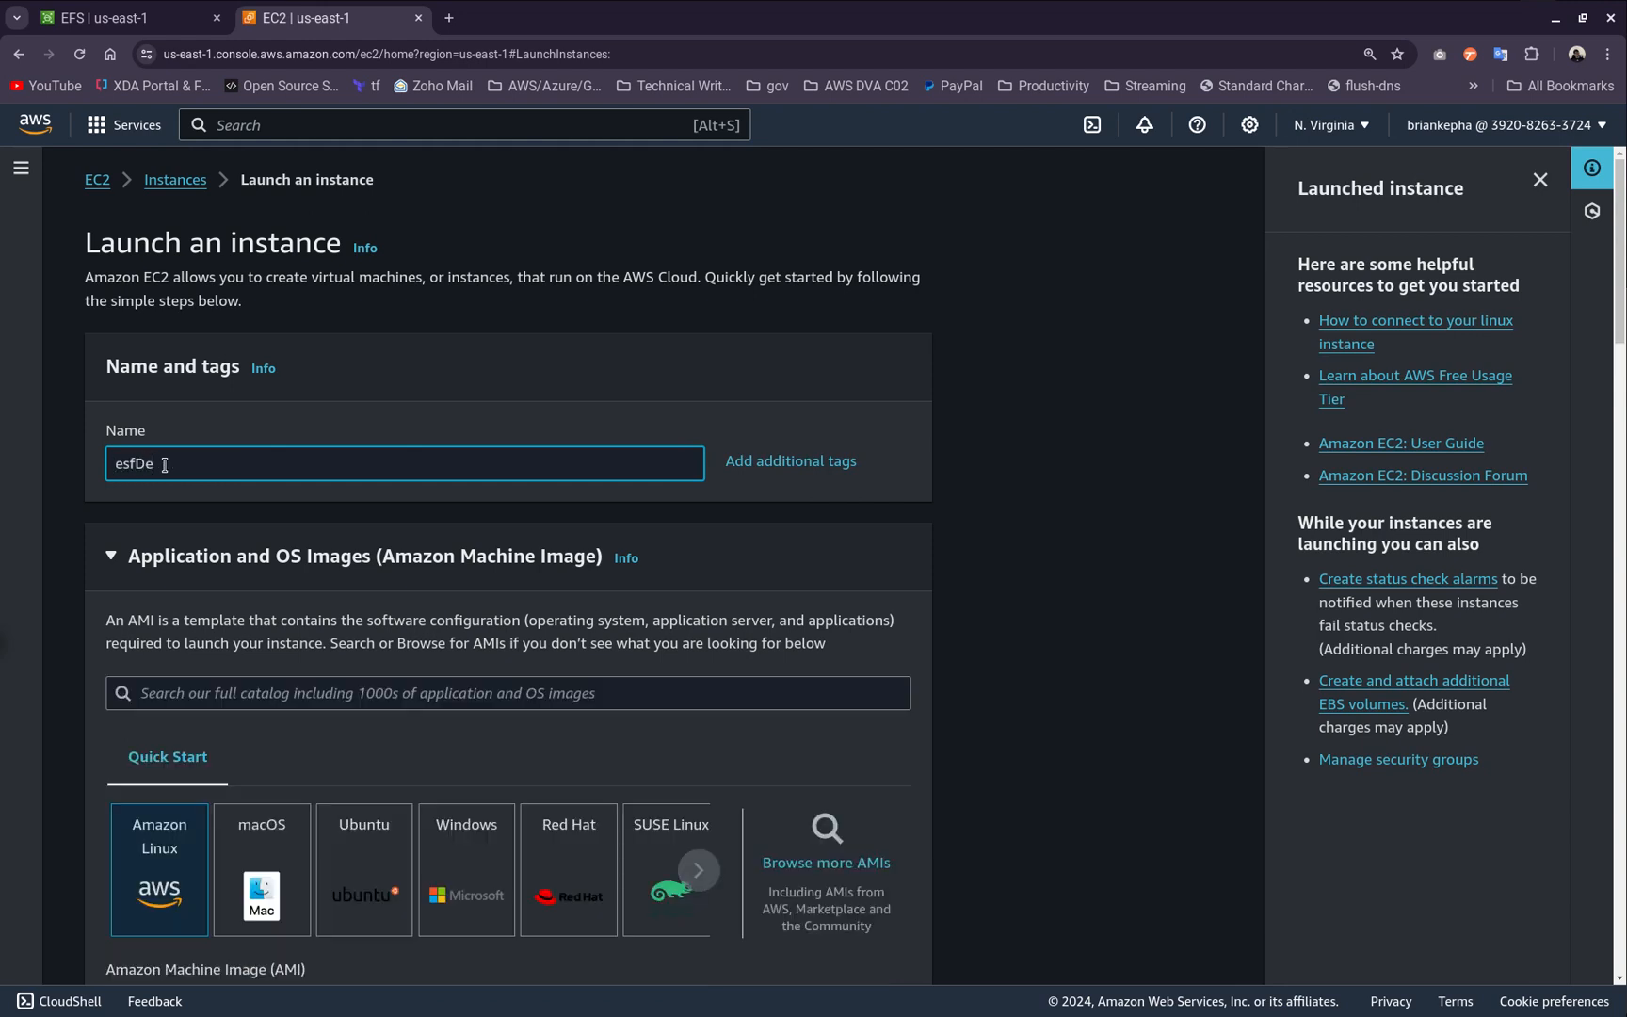
pyautogui.write('mo')
# Choose auth0 as the key pair for the new instance
pyautogui.scroll(-10, 345, 557)
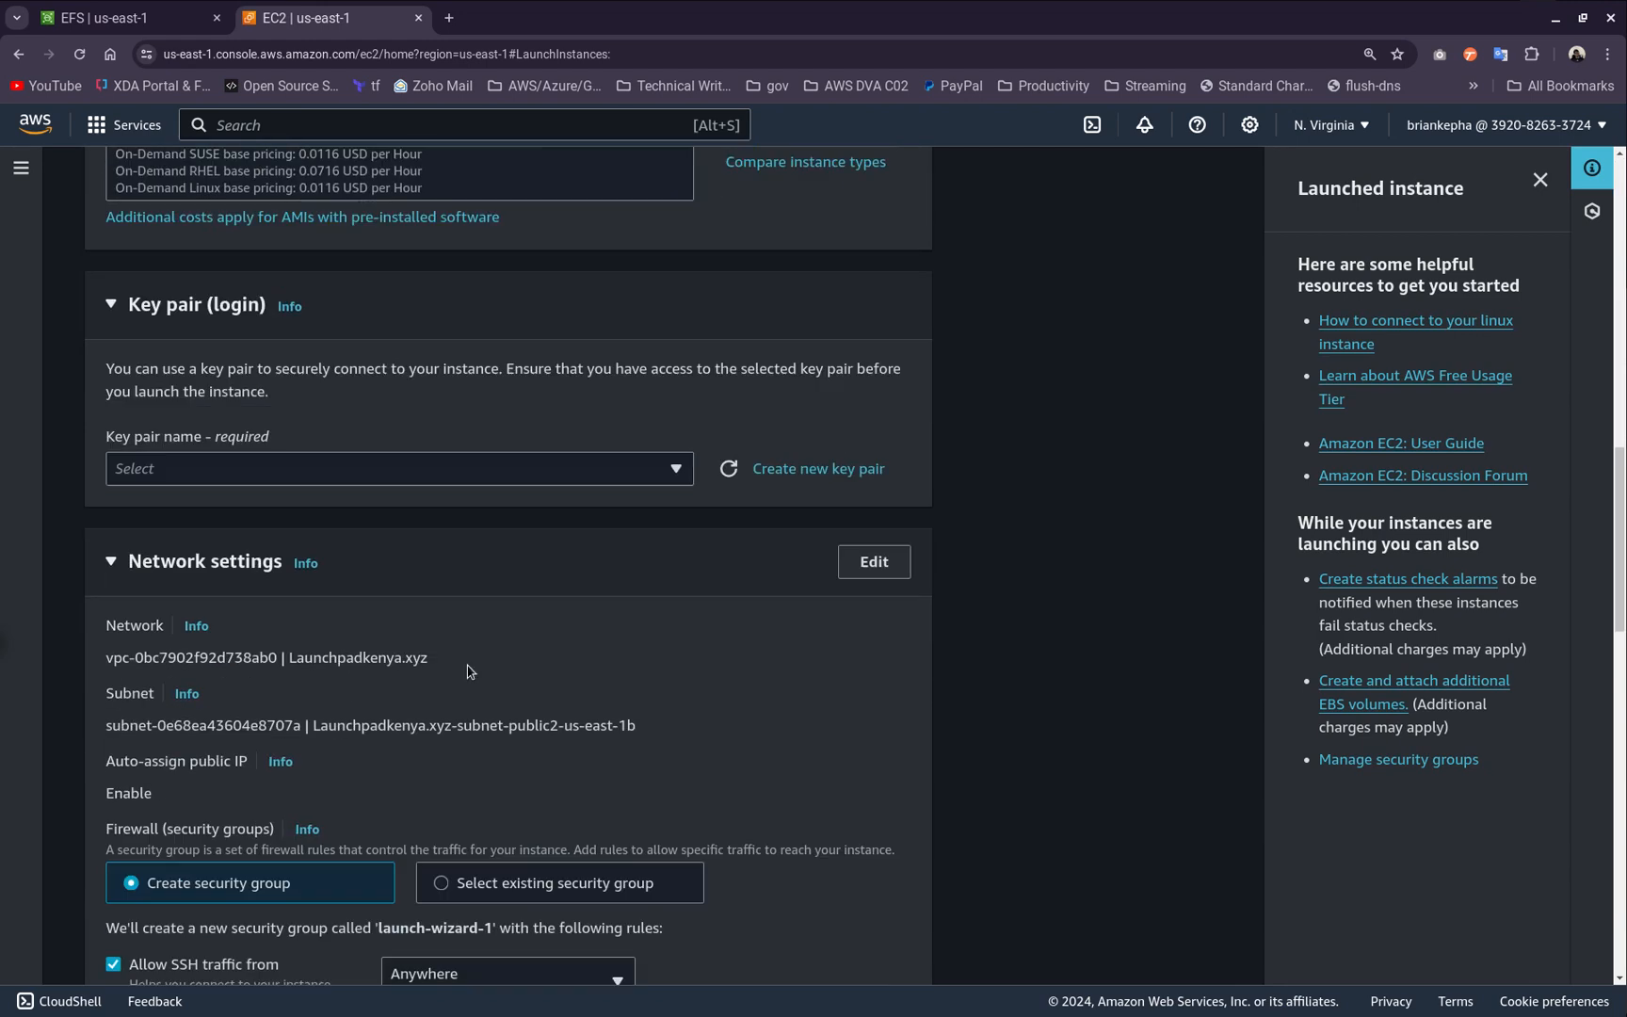
pyautogui.scroll(-1, 345, 557)
pyautogui.click(219, 570)
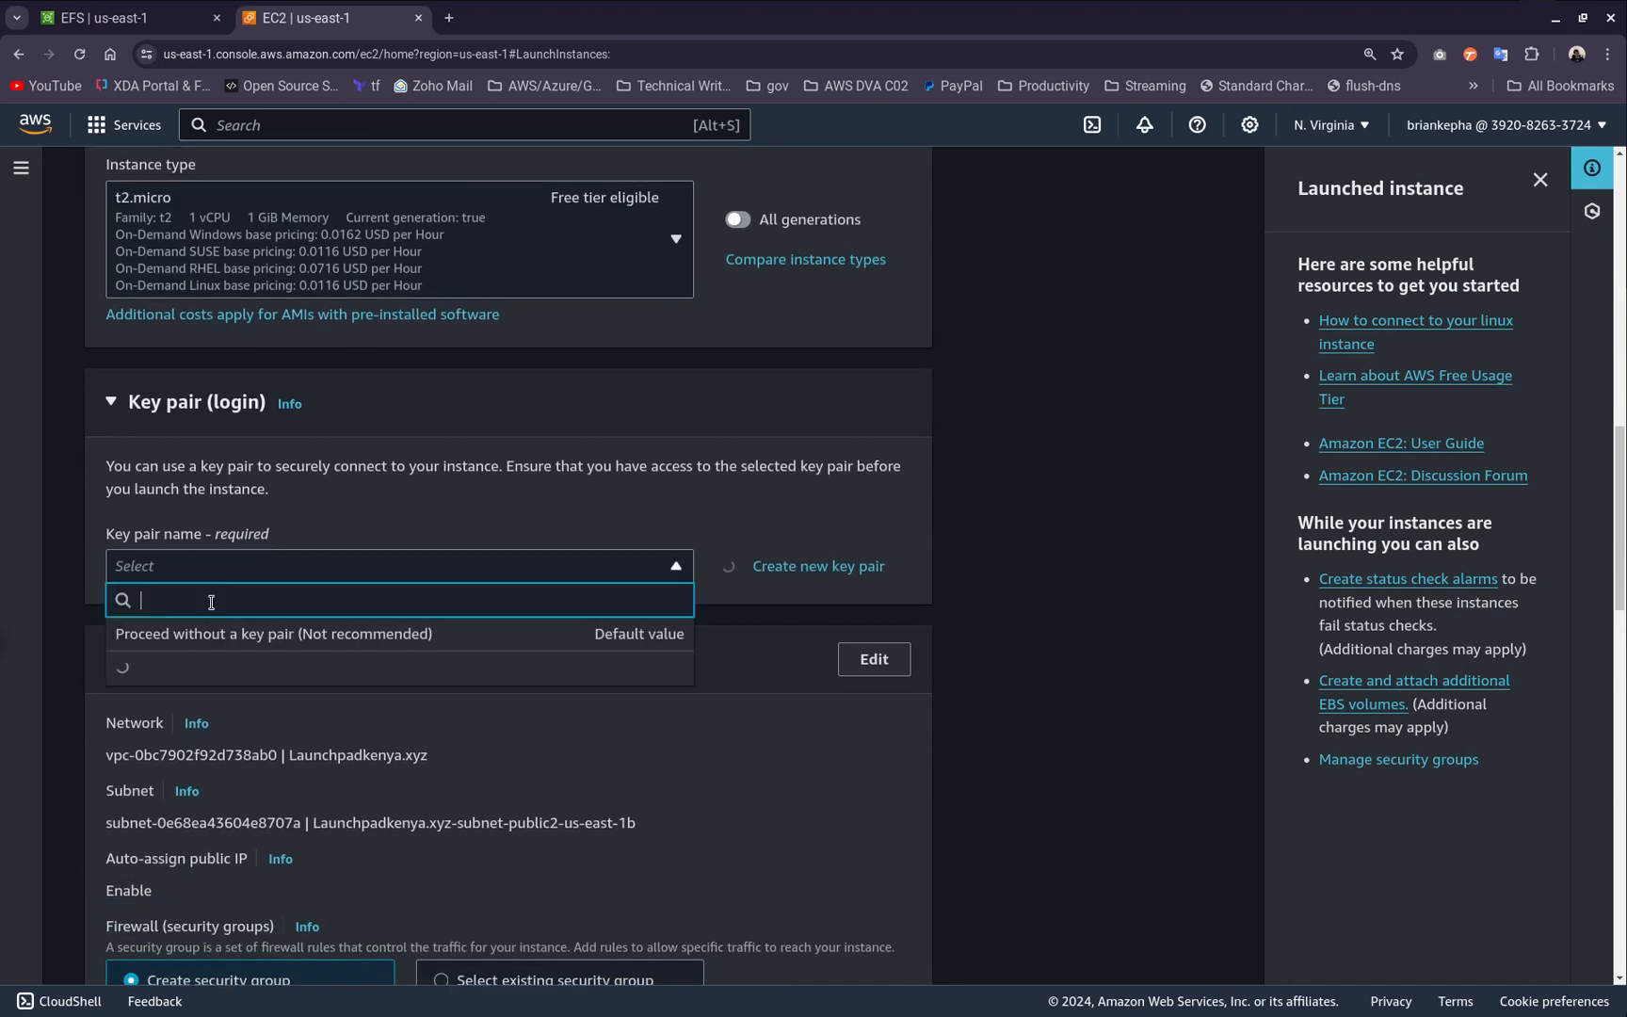
pyautogui.click(196, 680)
# Edit the network settings and choose the subnet Launchpadkenya.xyz-subnet-public1-us-east-1a
pyautogui.scroll(-4, 569, 576)
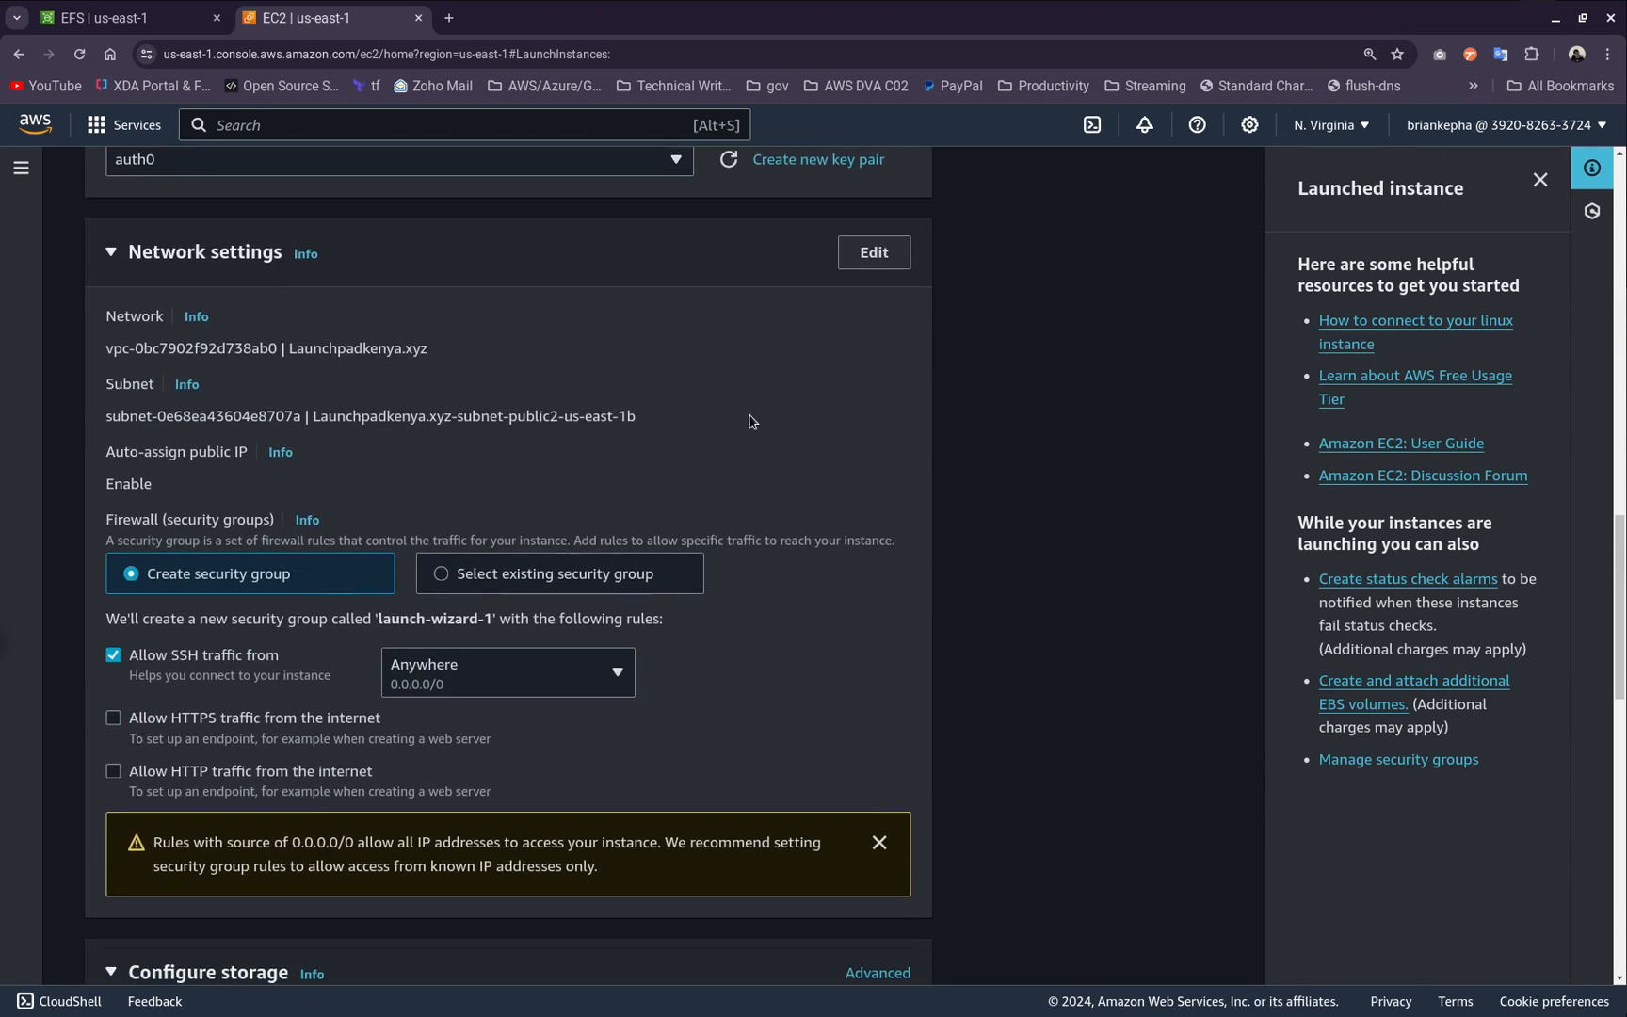
pyautogui.click(874, 253)
pyautogui.click(415, 375)
pyautogui.click(405, 376)
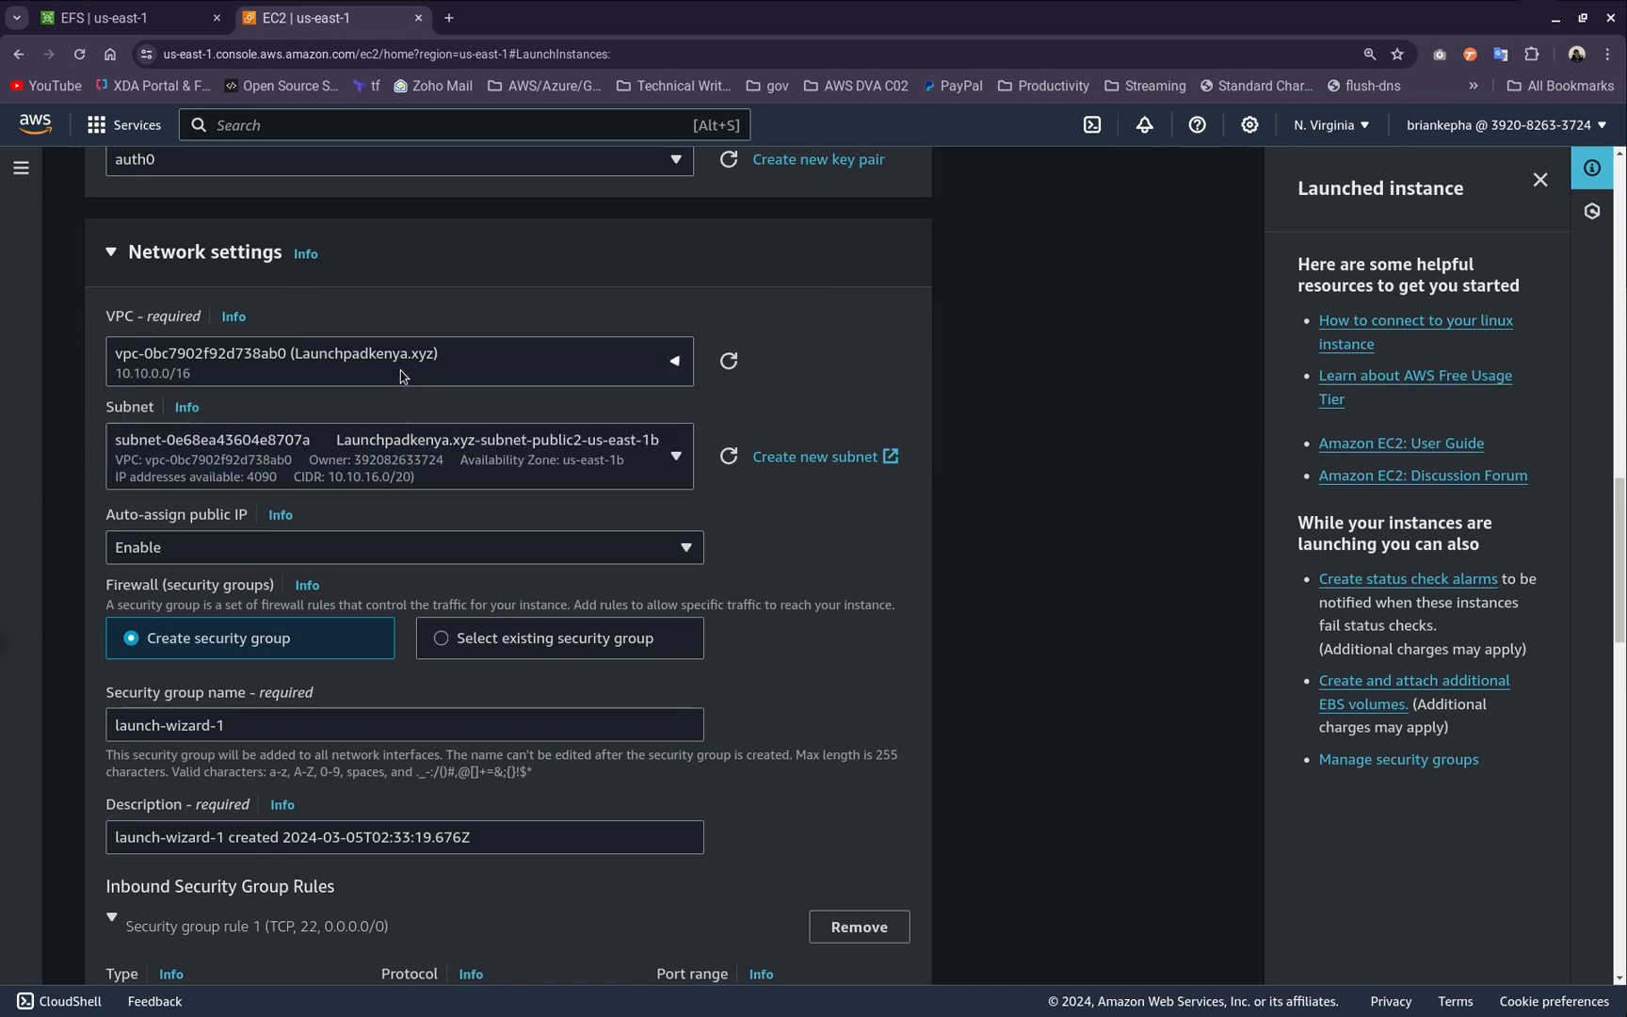
pyautogui.click(436, 472)
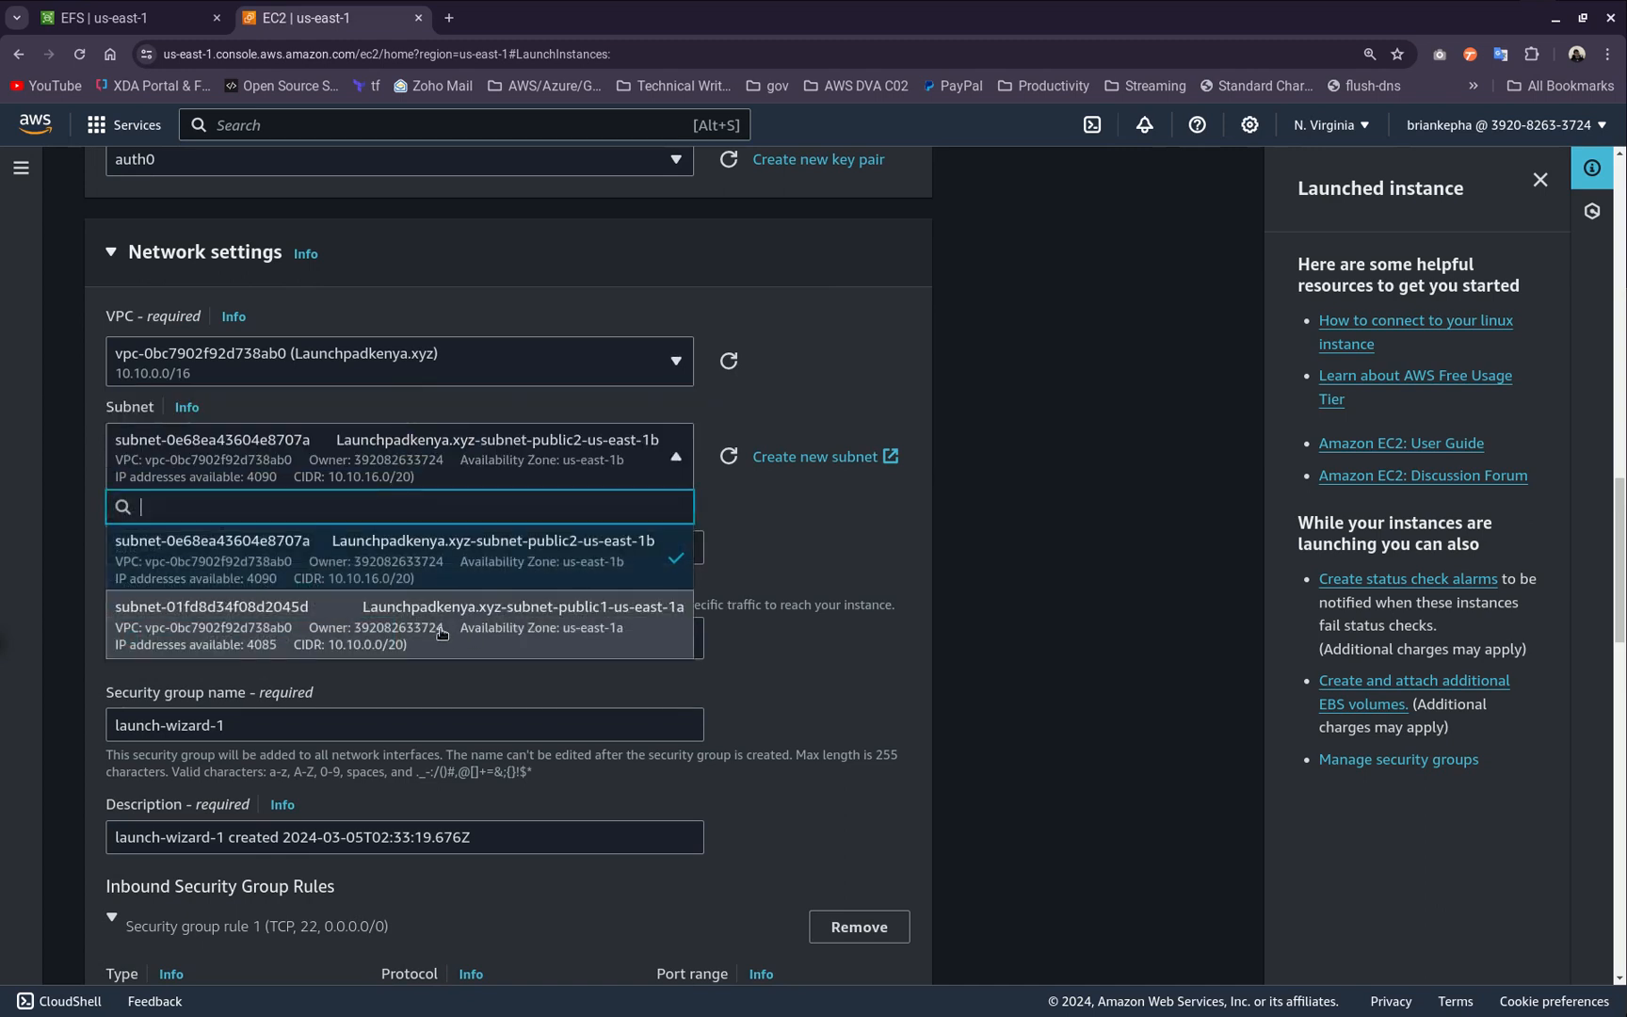
pyautogui.click(519, 614)
# Use an existing security group for the firewall and choose silversparkafricaSG
pyautogui.scroll(-3, 437, 411)
pyautogui.click(539, 347)
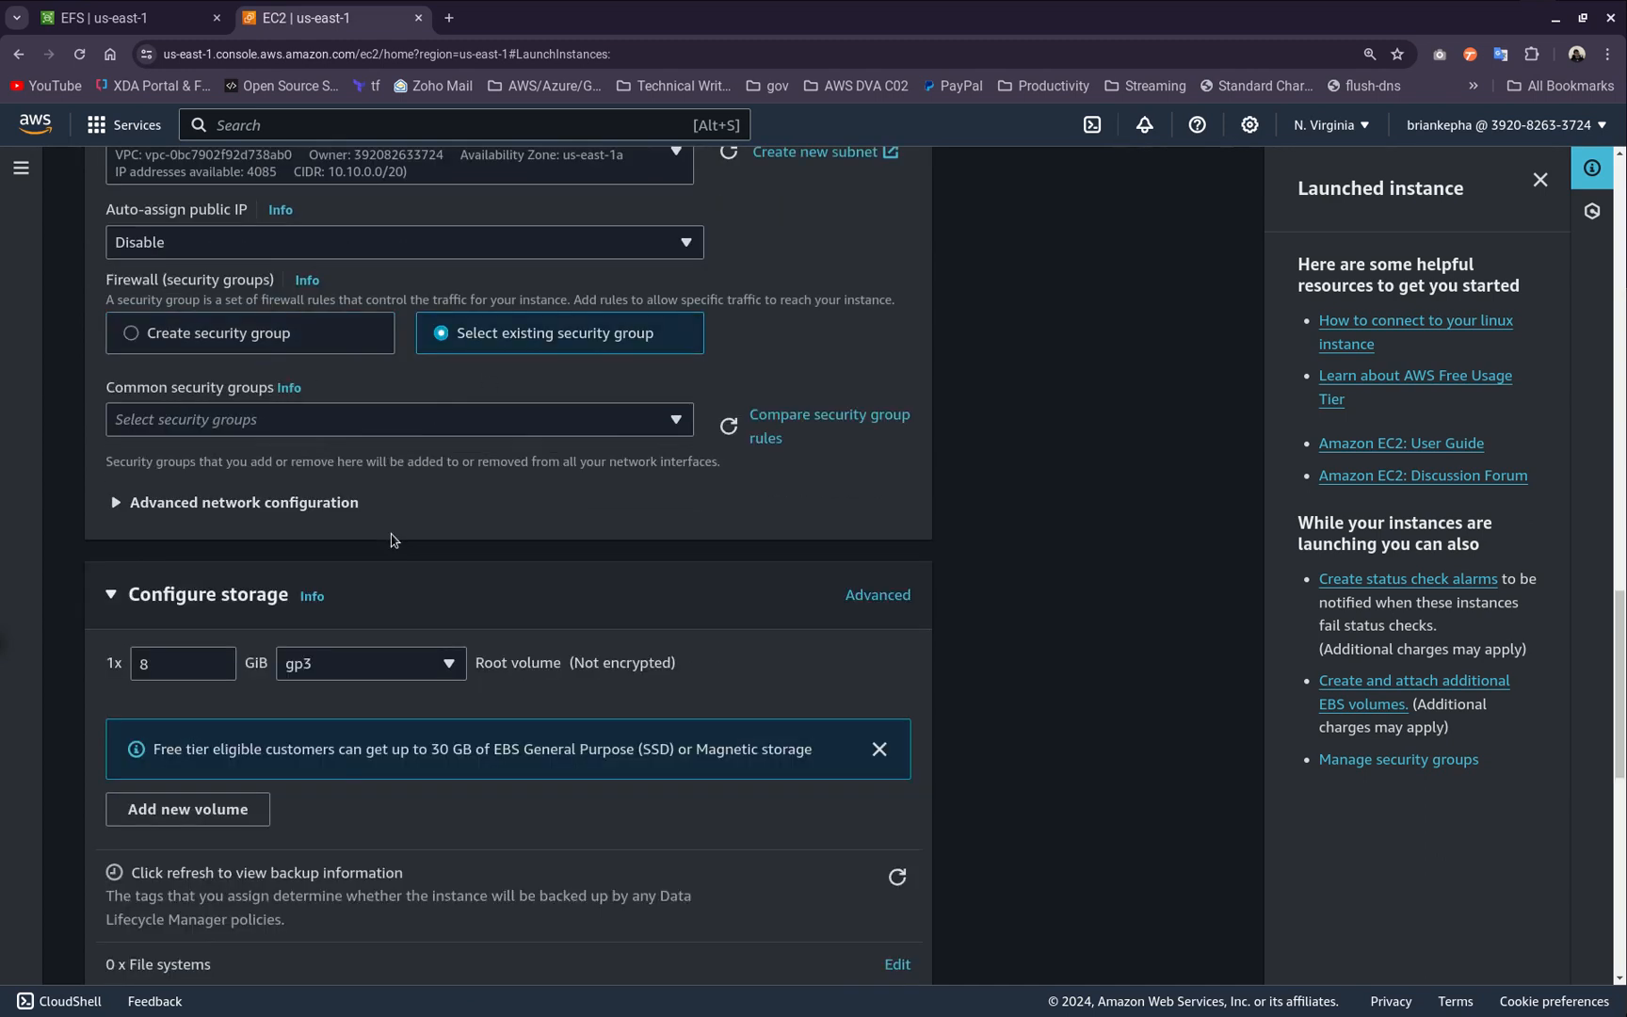
pyautogui.scroll(-1, 392, 537)
pyautogui.scroll(1, 403, 305)
pyautogui.click(312, 320)
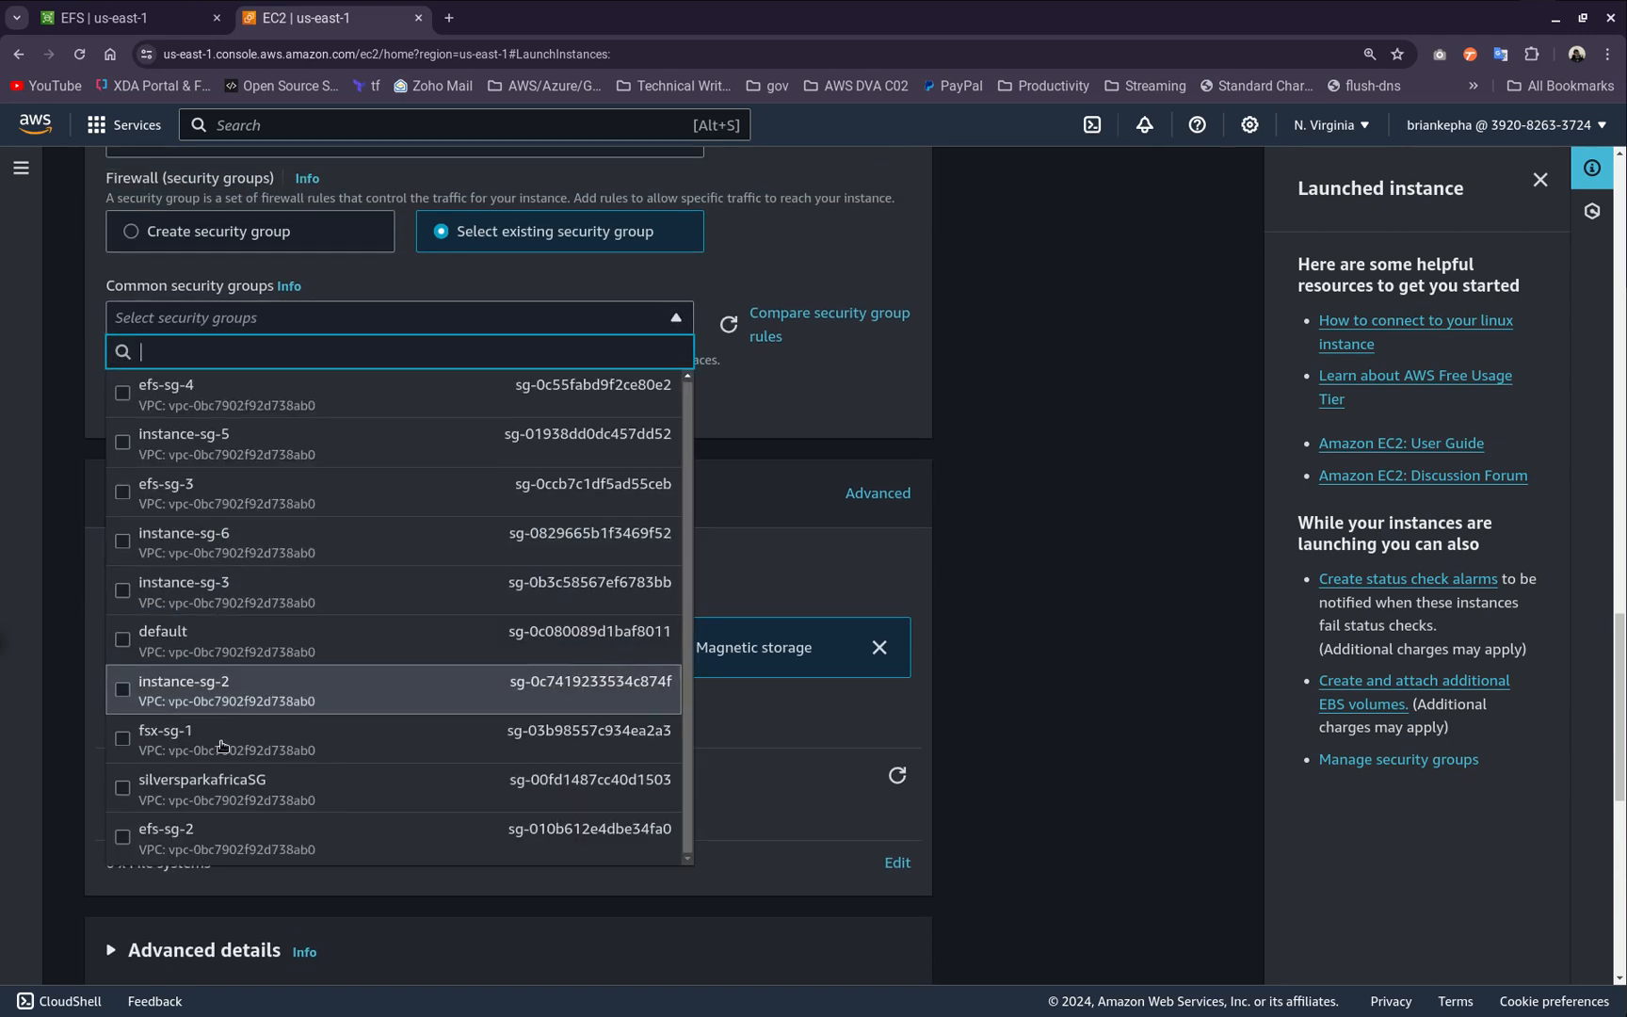
pyautogui.click(127, 802)
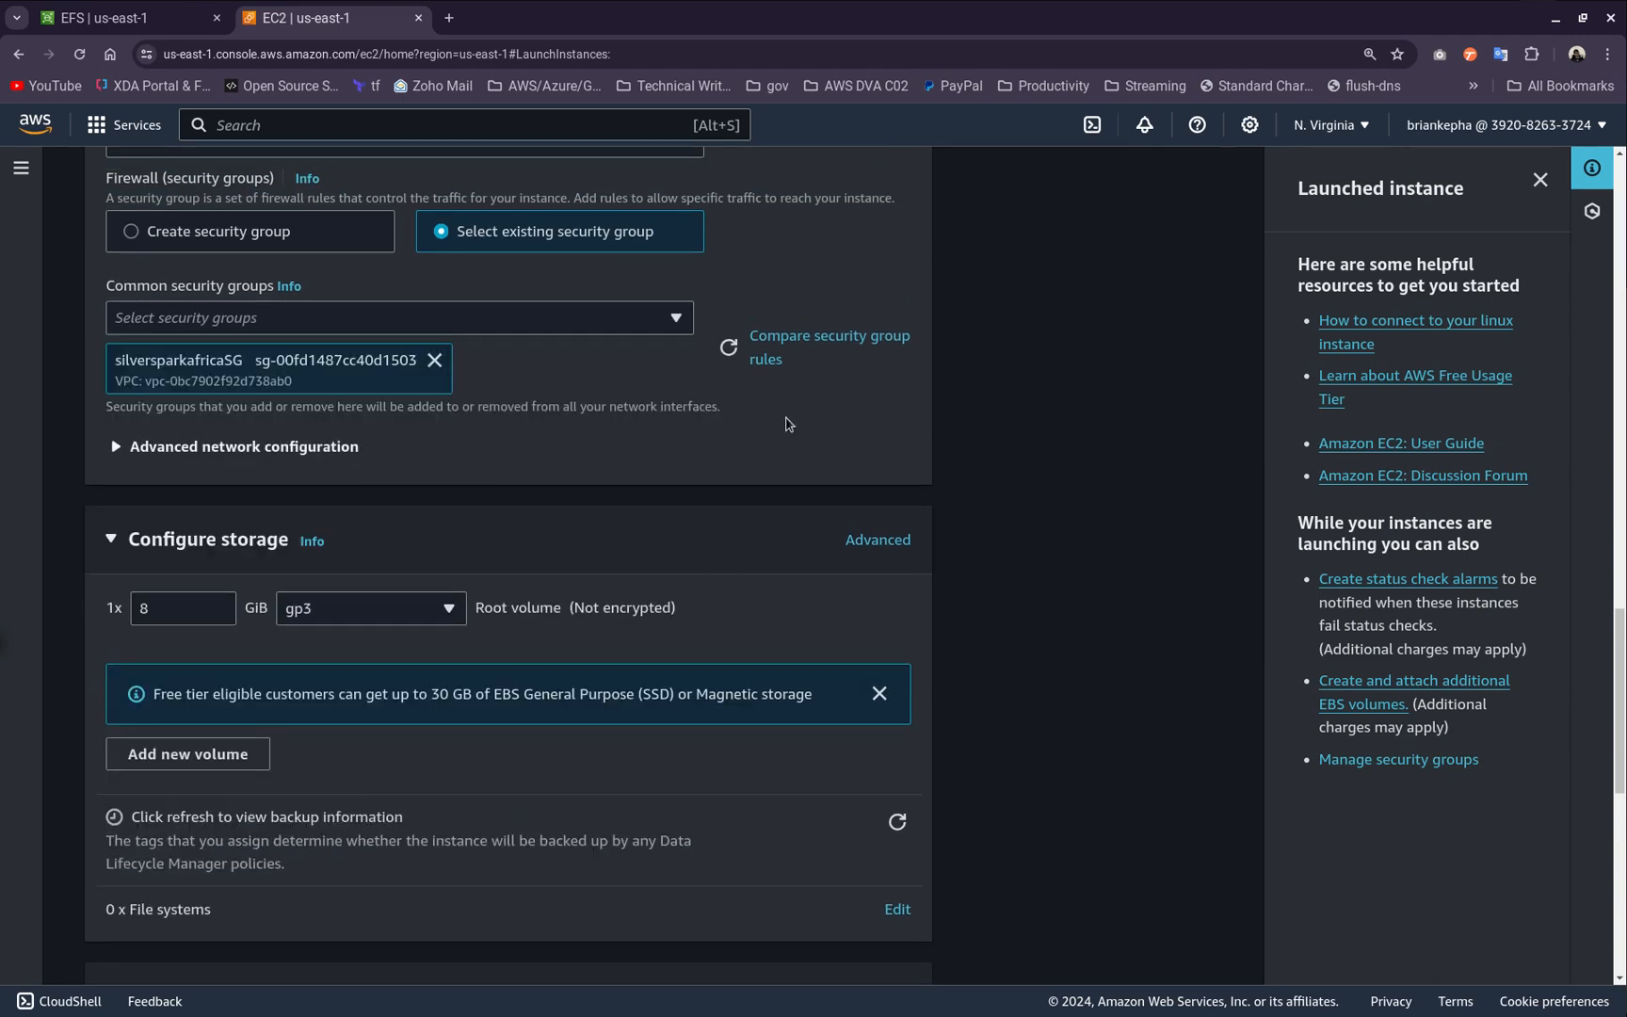
# Edit the file systems in the storage configuration and add a shared EFS file system
pyautogui.scroll(-3, 607, 552)
pyautogui.scroll(-4, 260, 624)
pyautogui.scroll(1, 181, 577)
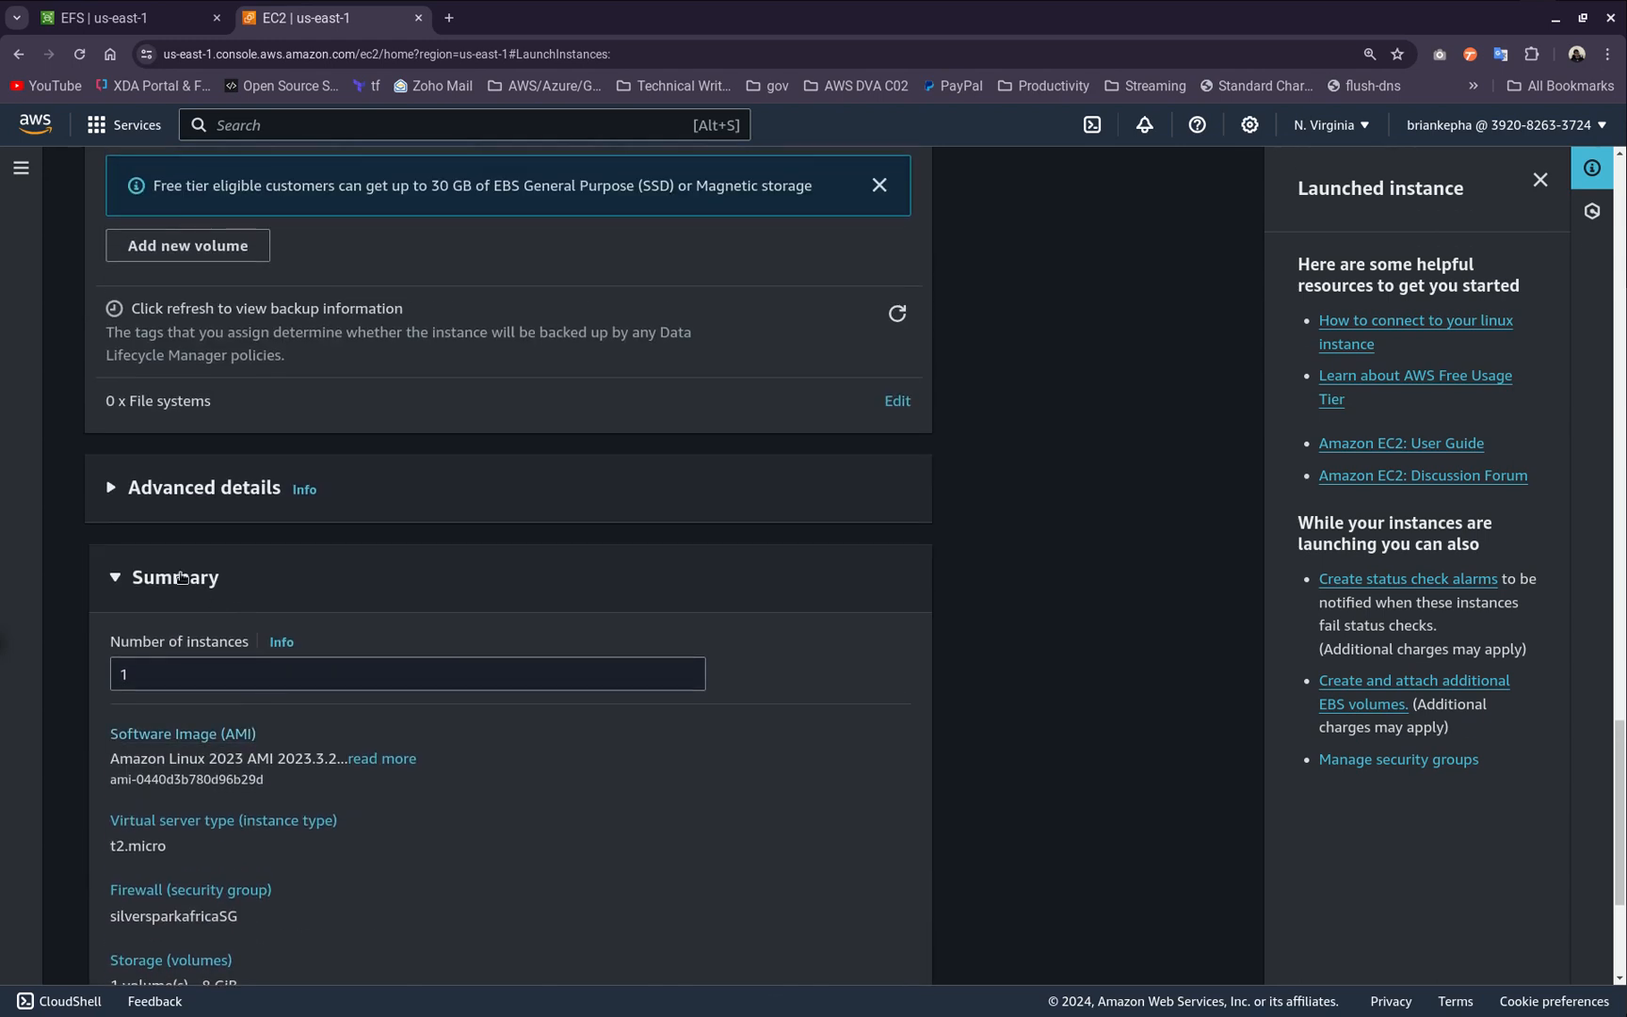
pyautogui.click(897, 401)
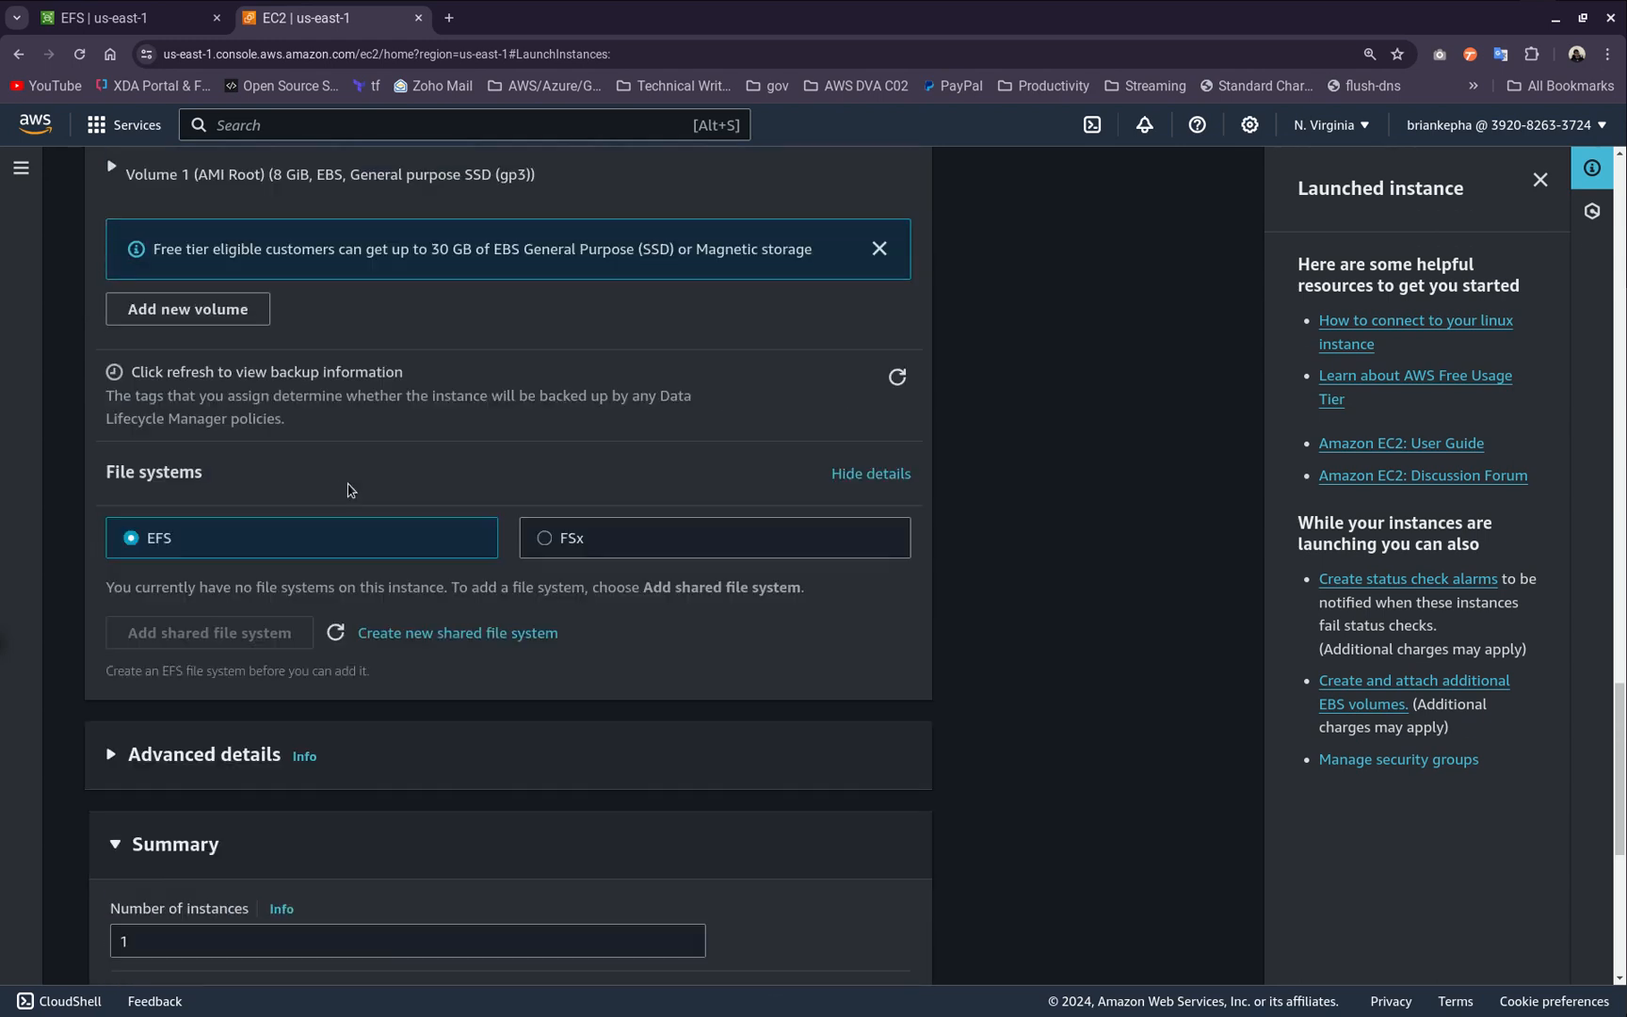
pyautogui.doubleClick(349, 551)
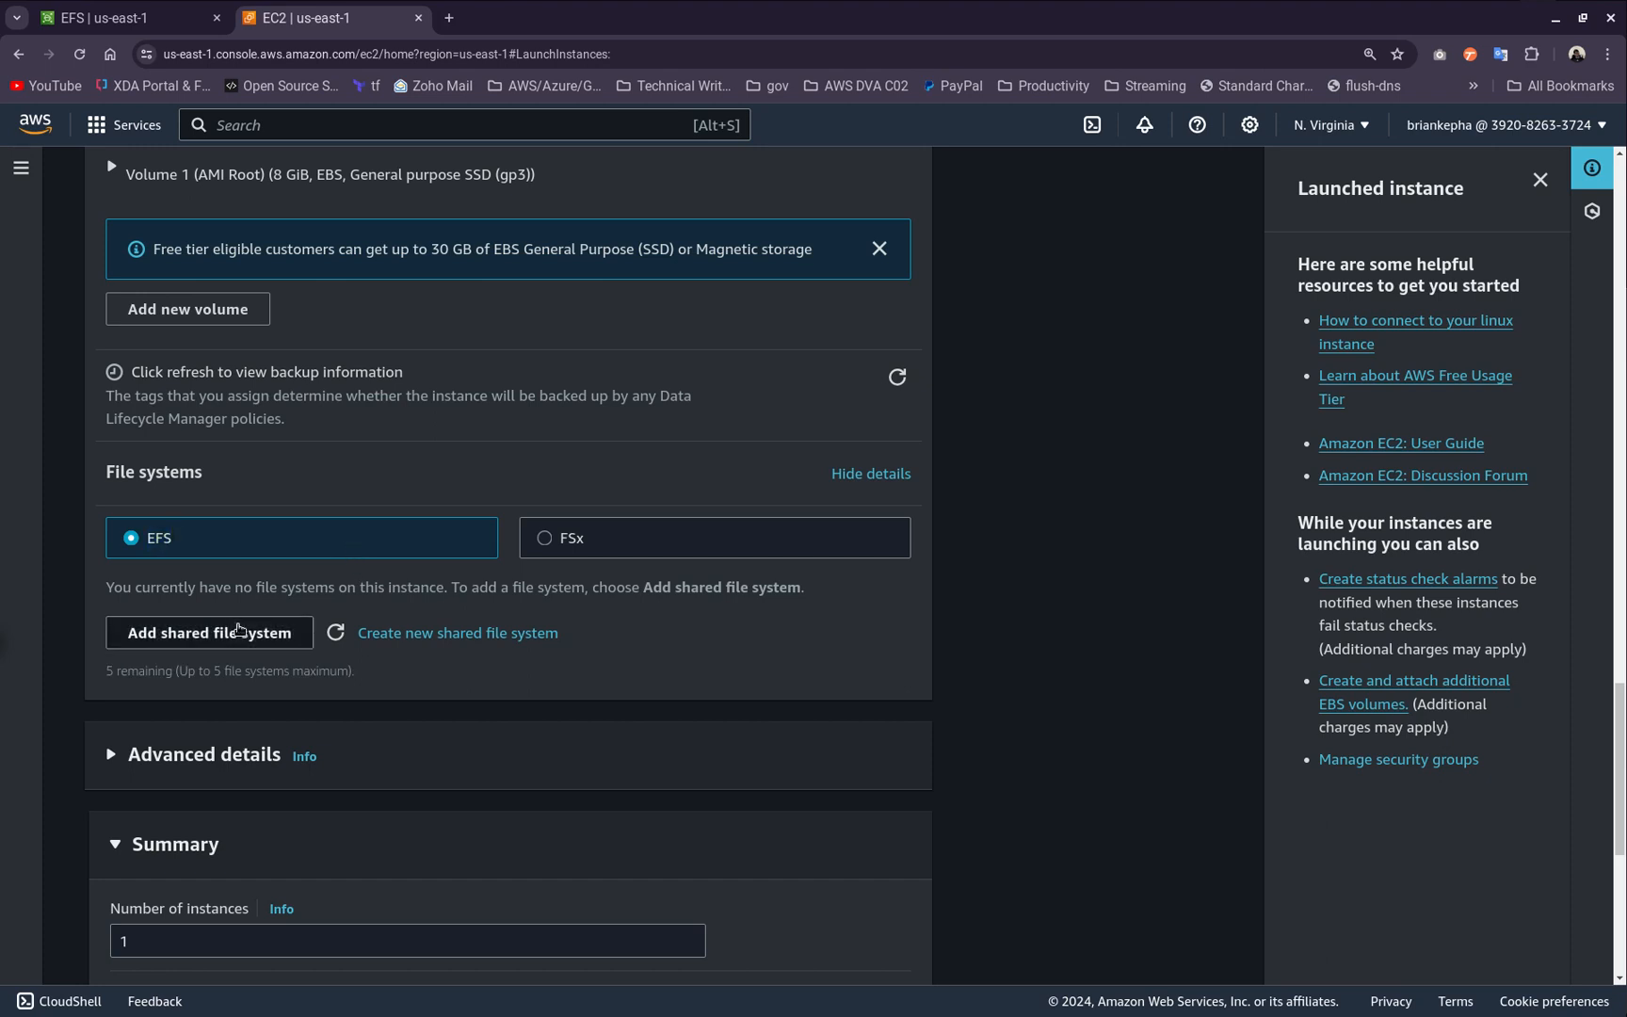
pyautogui.click(247, 632)
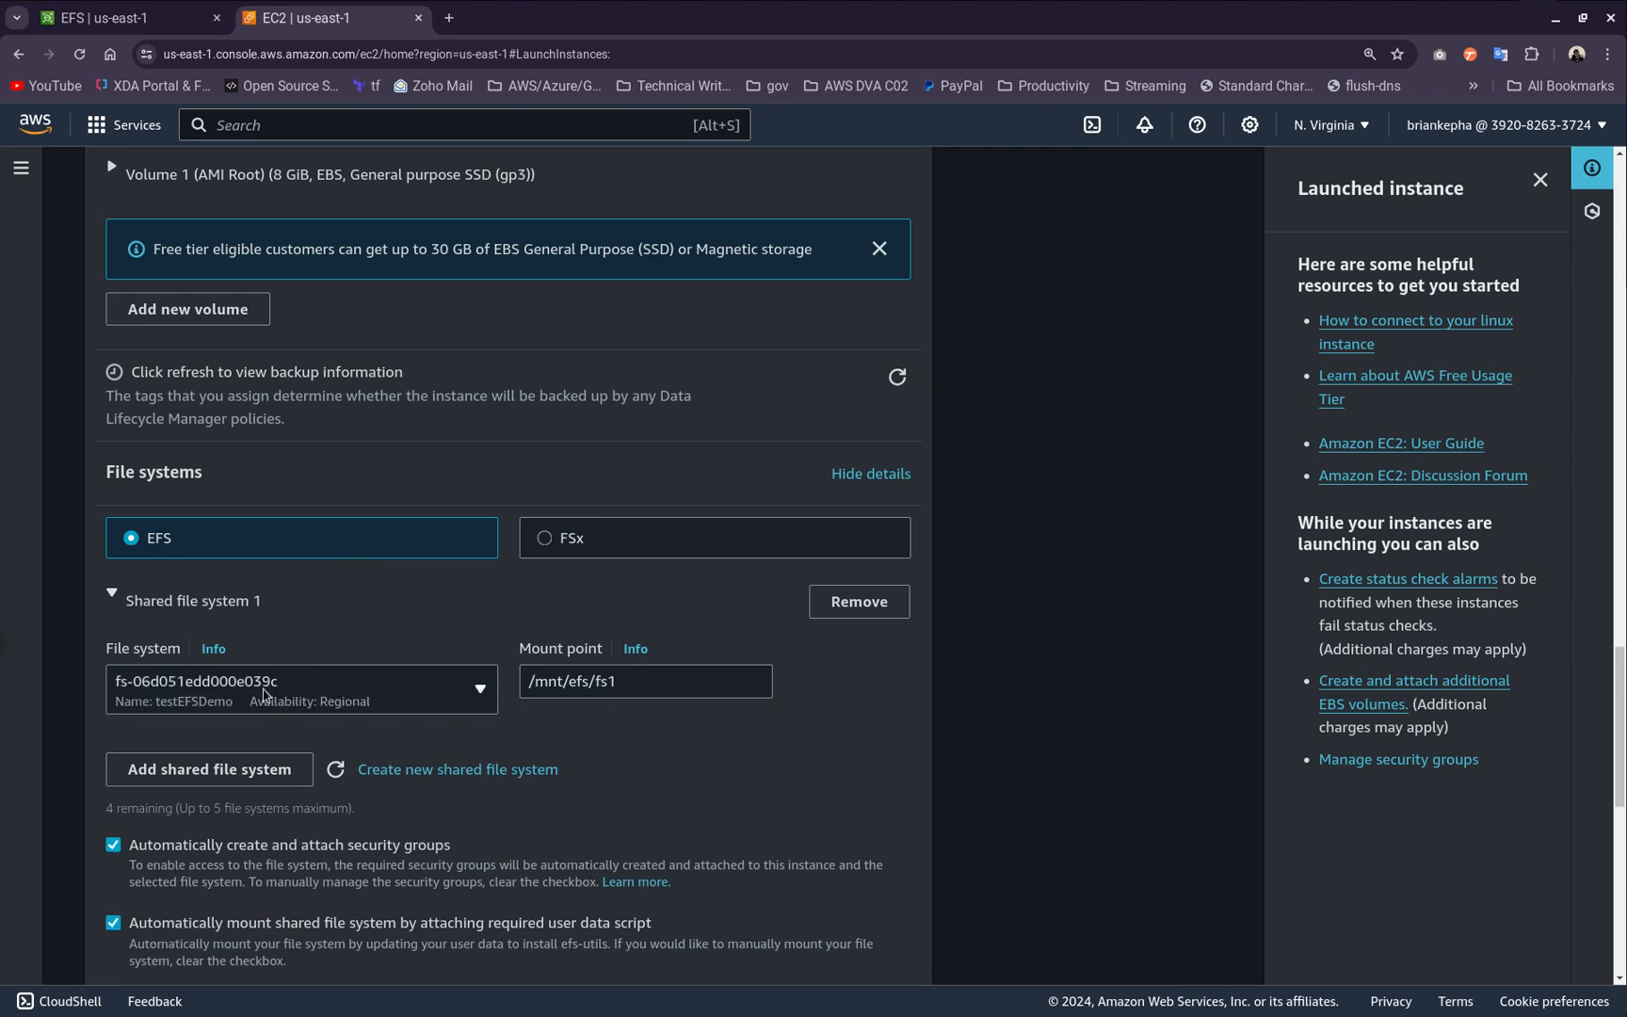
# Check which EFS file systems are offered for the shared file system
pyautogui.click(264, 694)
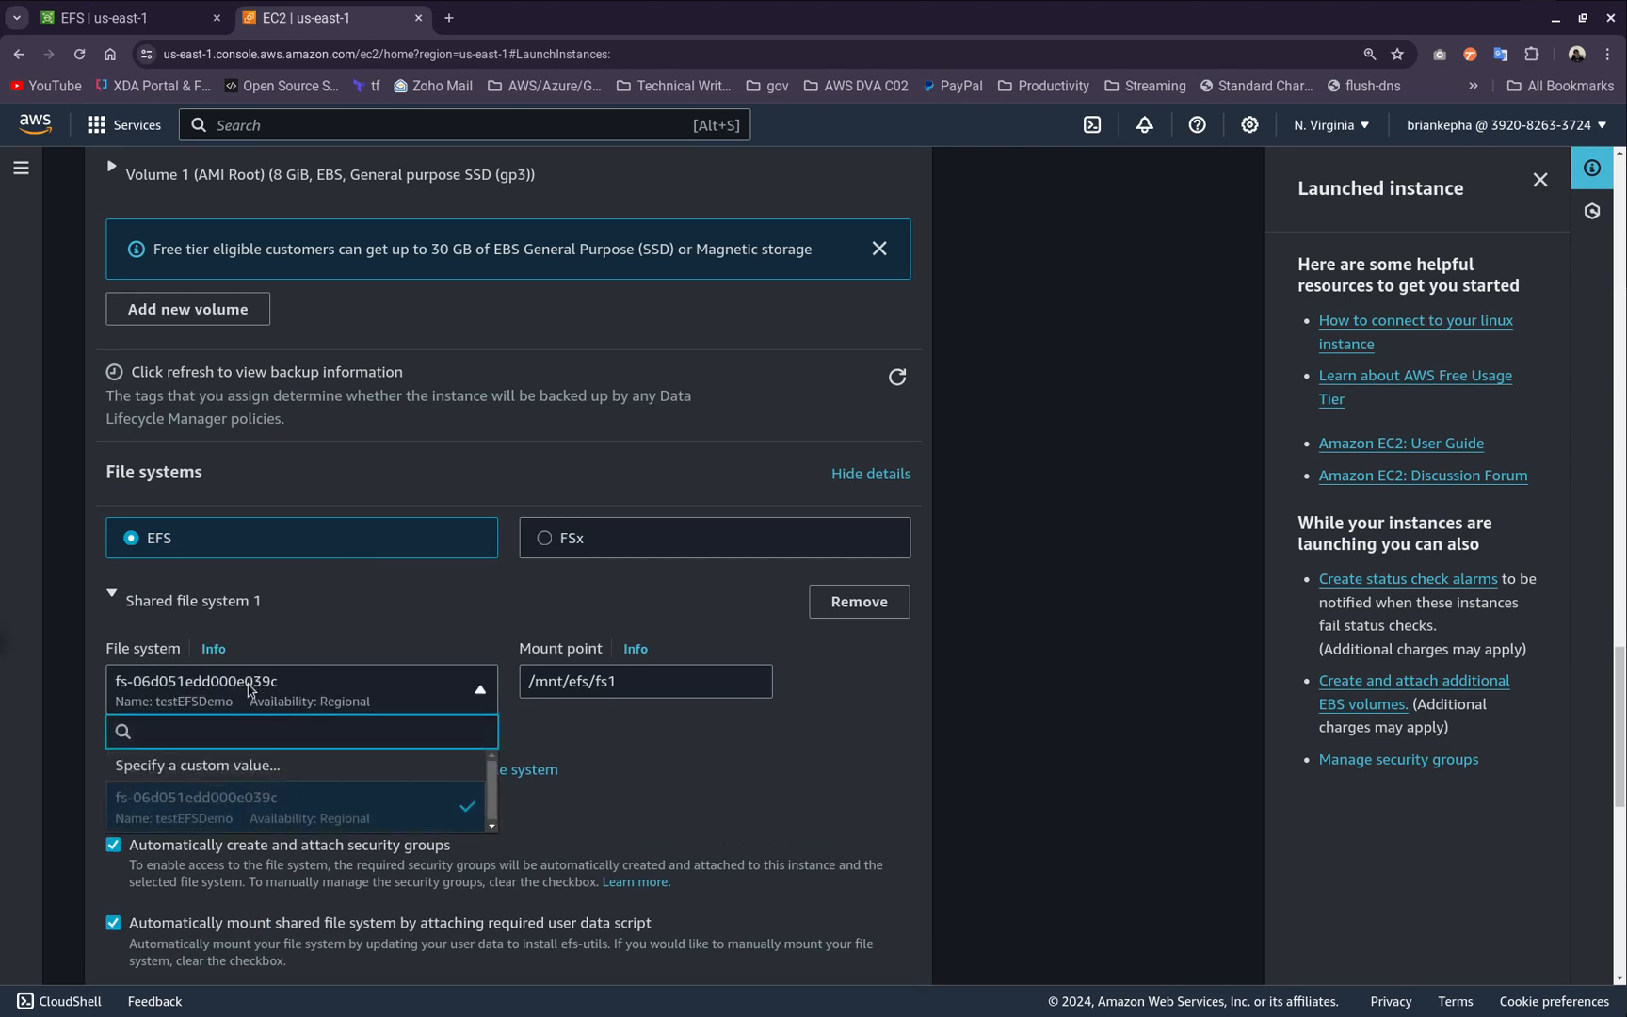
pyautogui.click(296, 690)
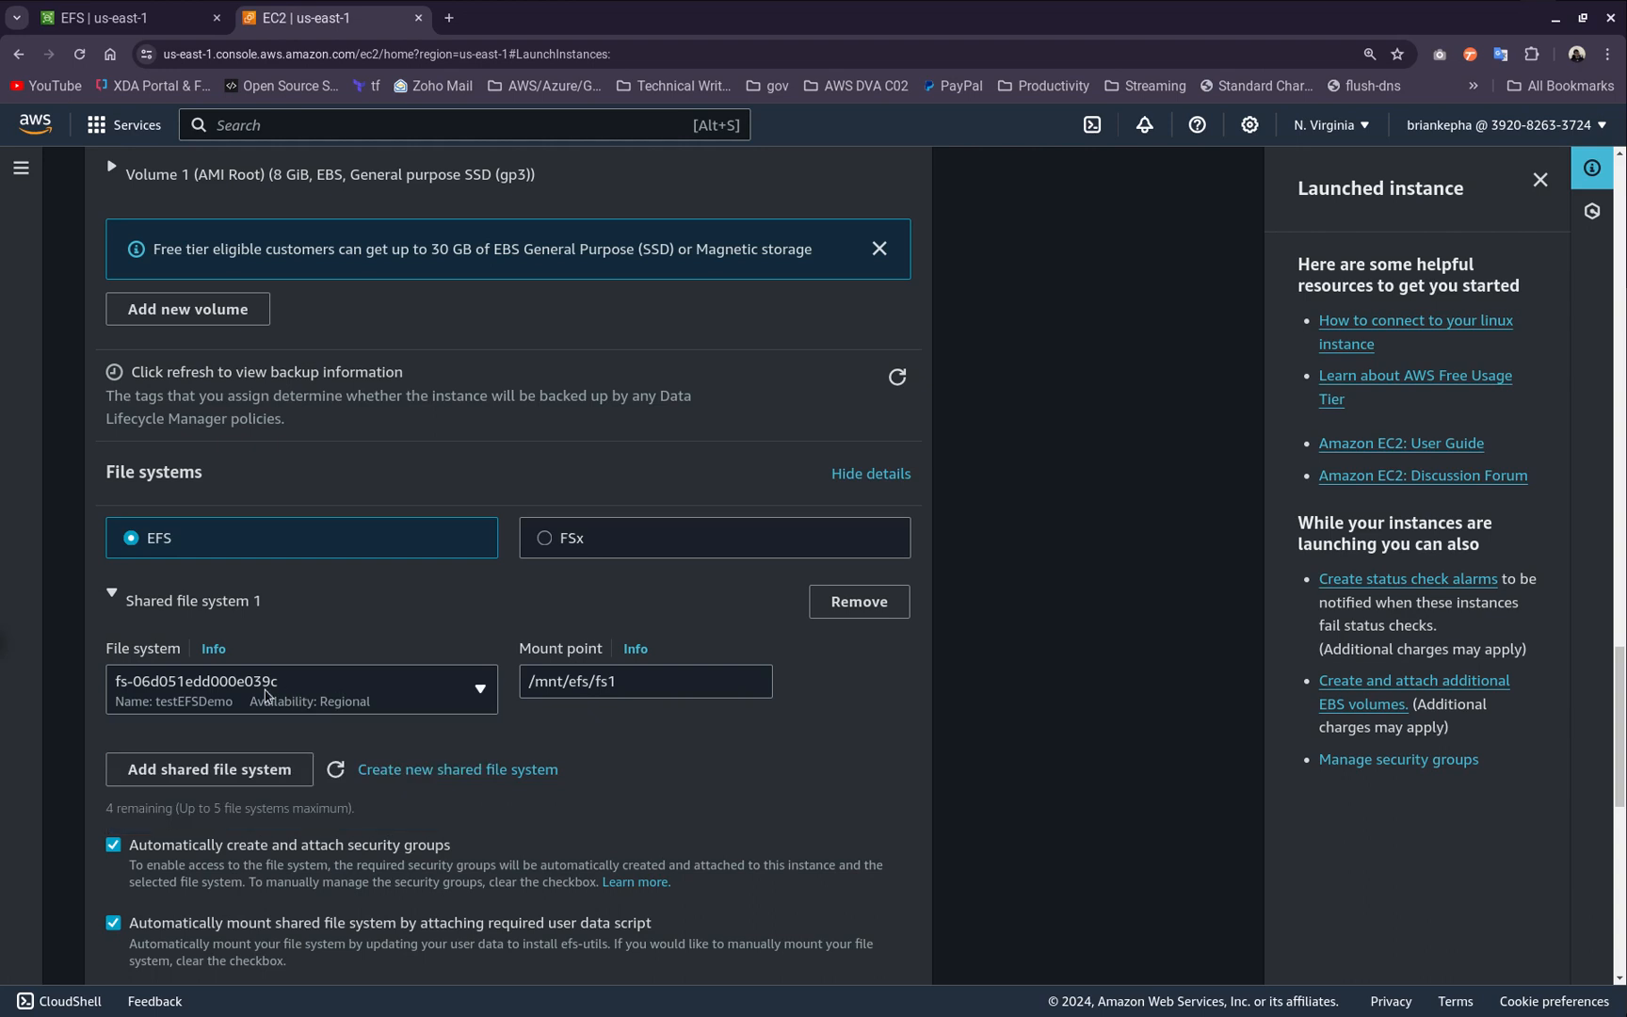
pyautogui.click(269, 697)
pyautogui.click(269, 697)
pyautogui.click(254, 701)
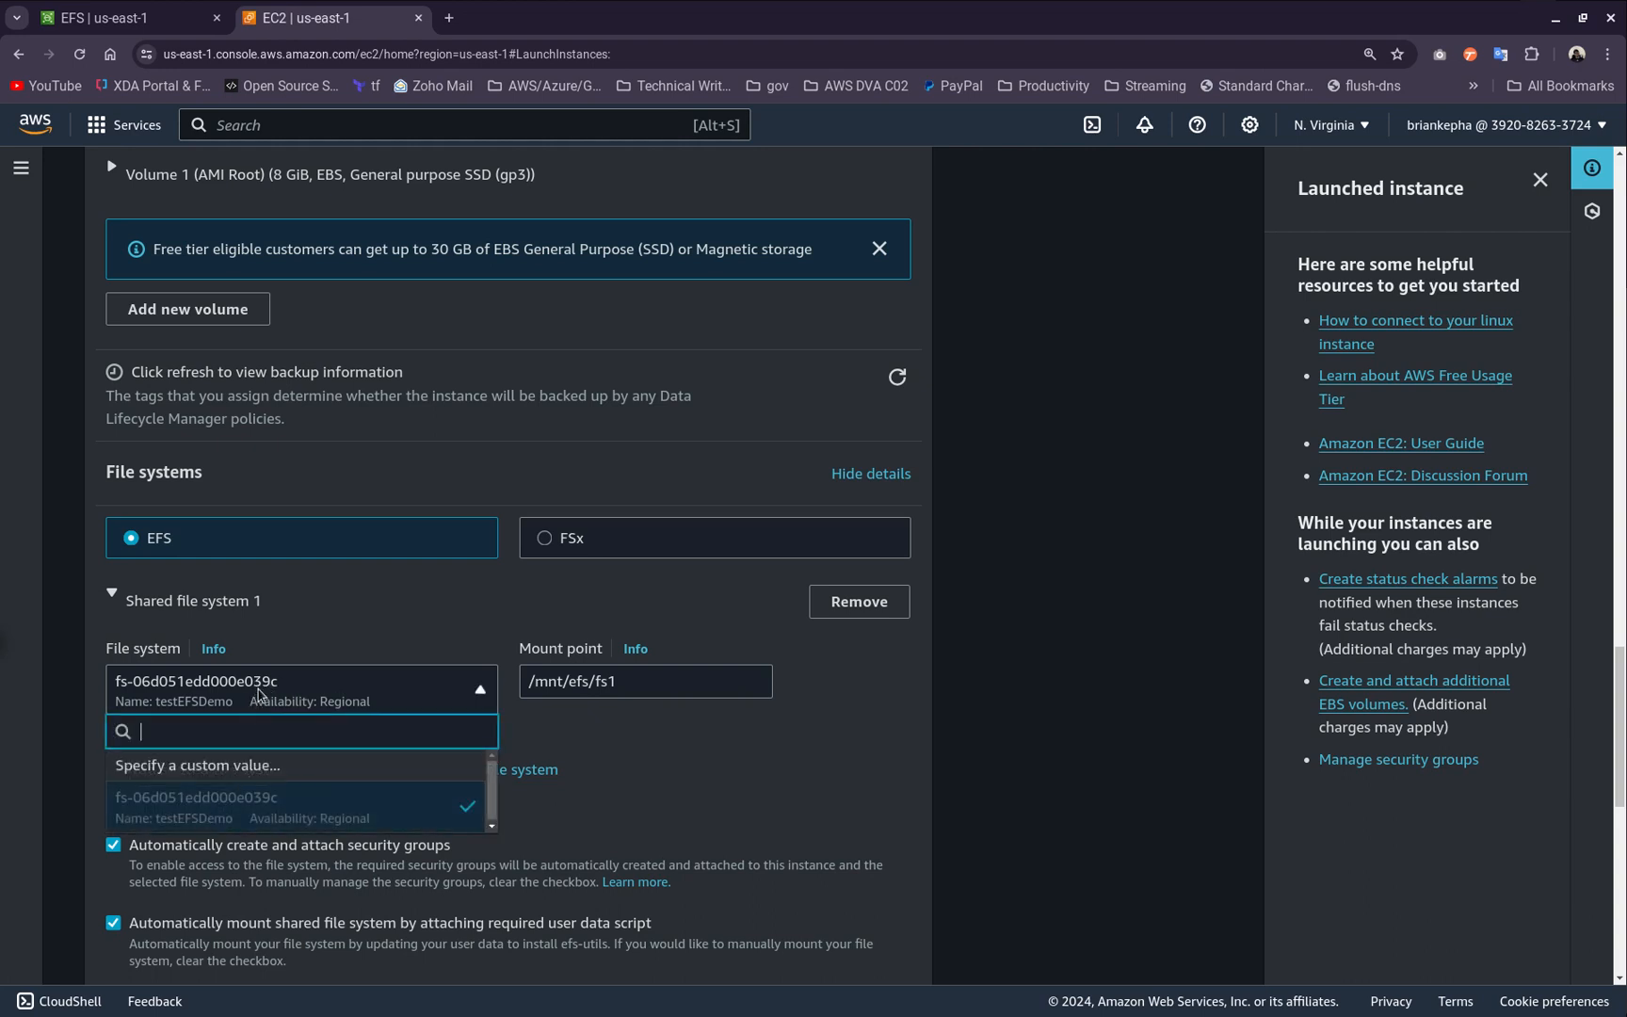
pyautogui.click(295, 704)
pyautogui.click(267, 701)
pyautogui.click(263, 701)
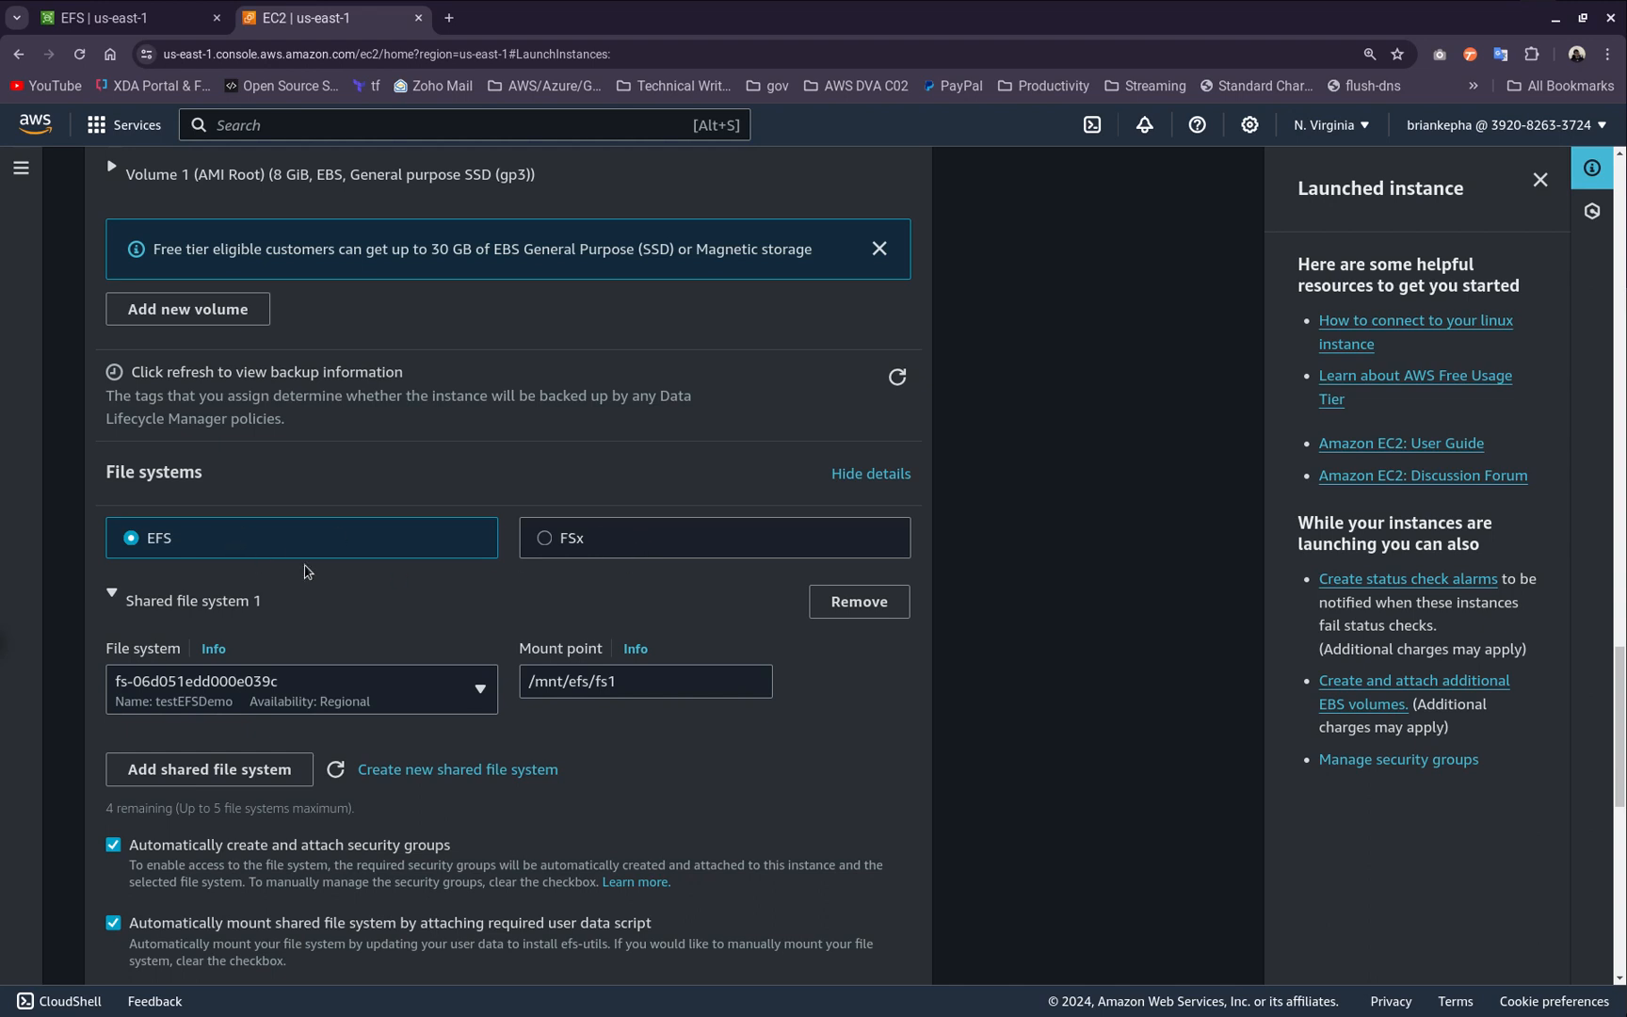
# Set the number of instances to 2 in the launch summary
pyautogui.scroll(-5, 302, 642)
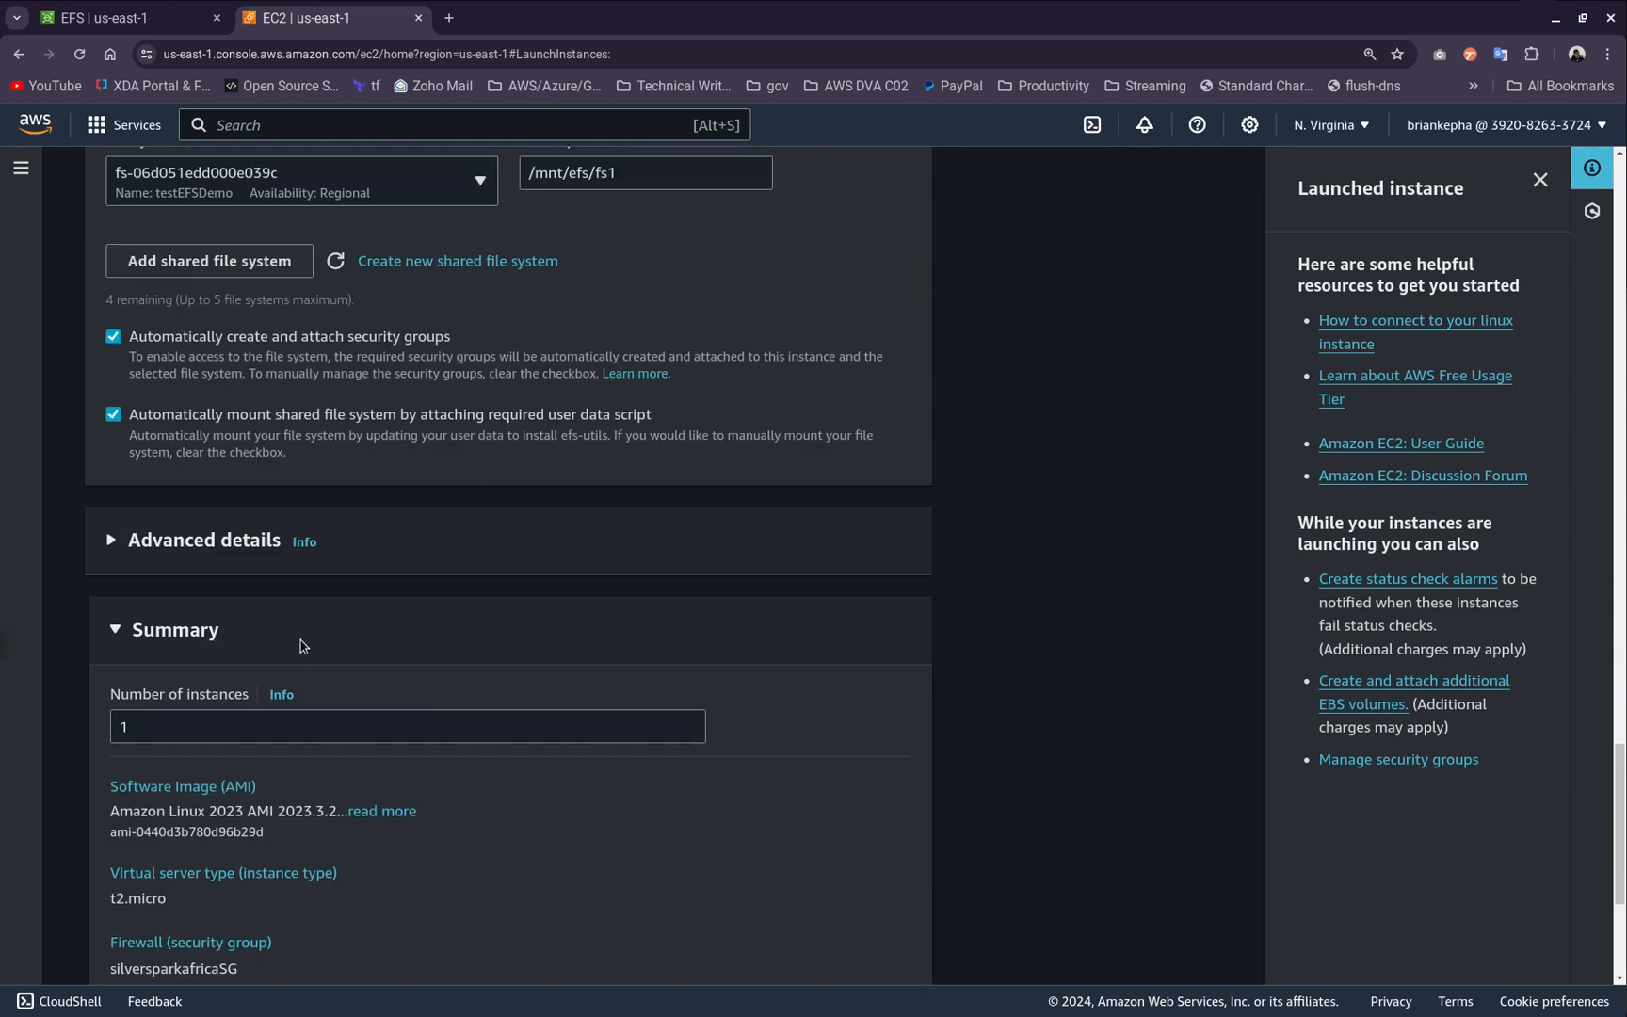
pyautogui.scroll(-3, 302, 644)
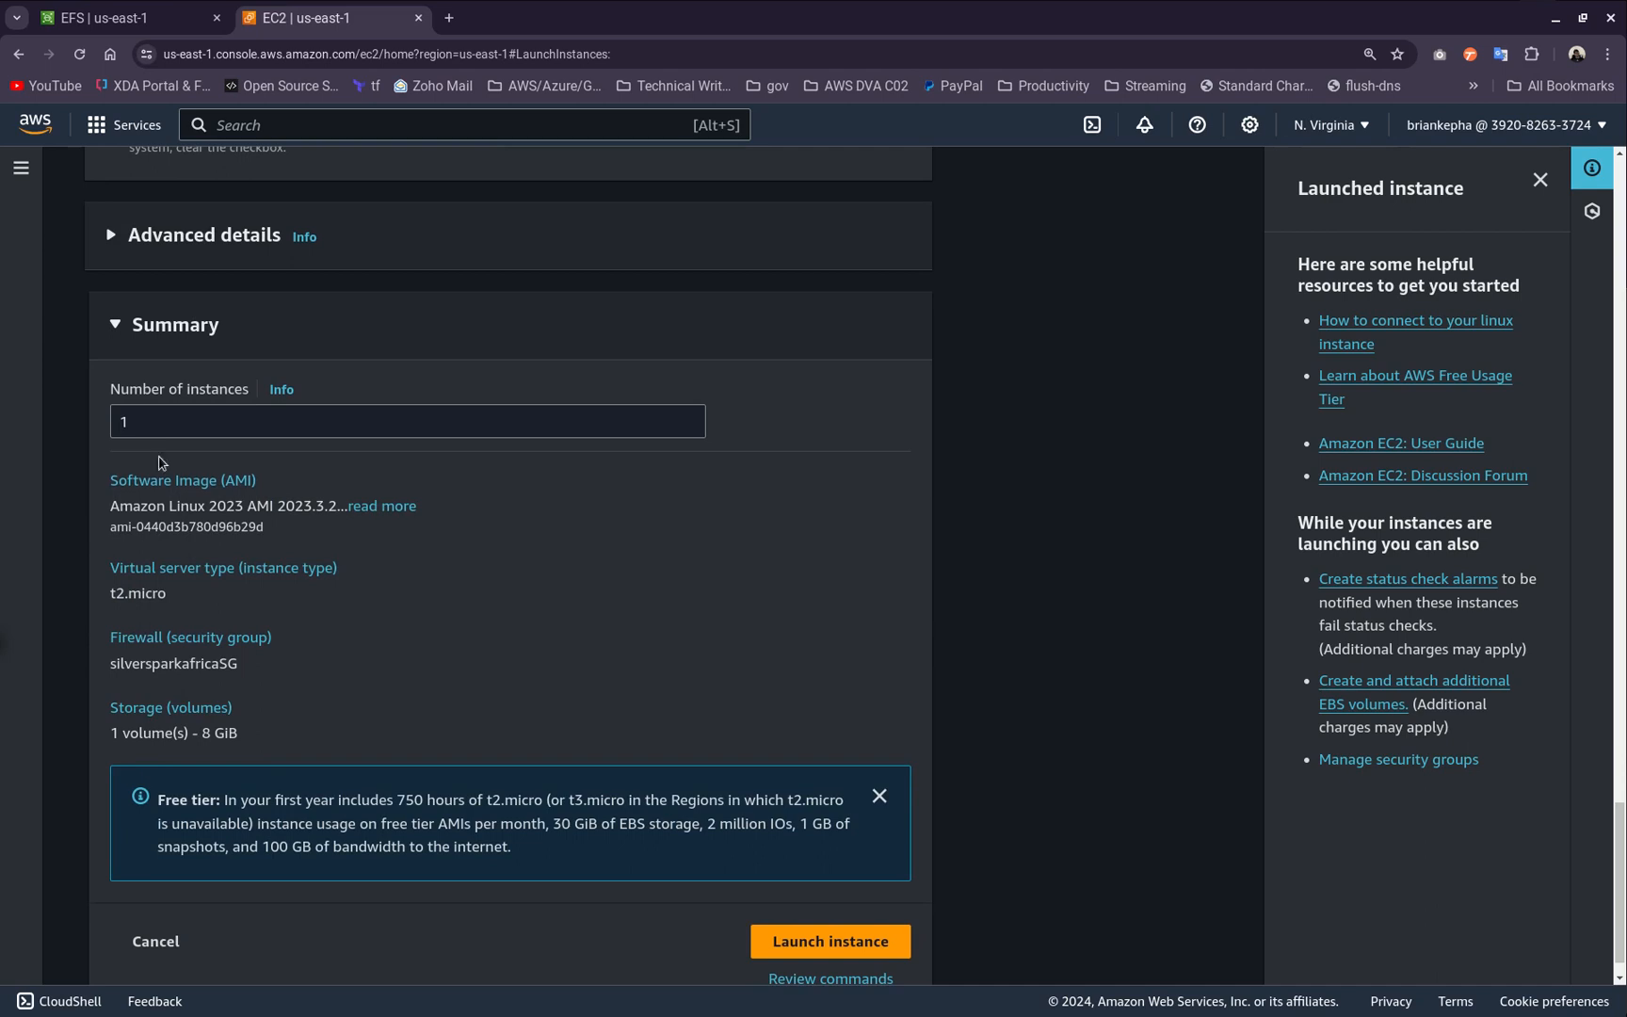
pyautogui.click(148, 416)
pyautogui.press('BackSpace')
pyautogui.write('2')
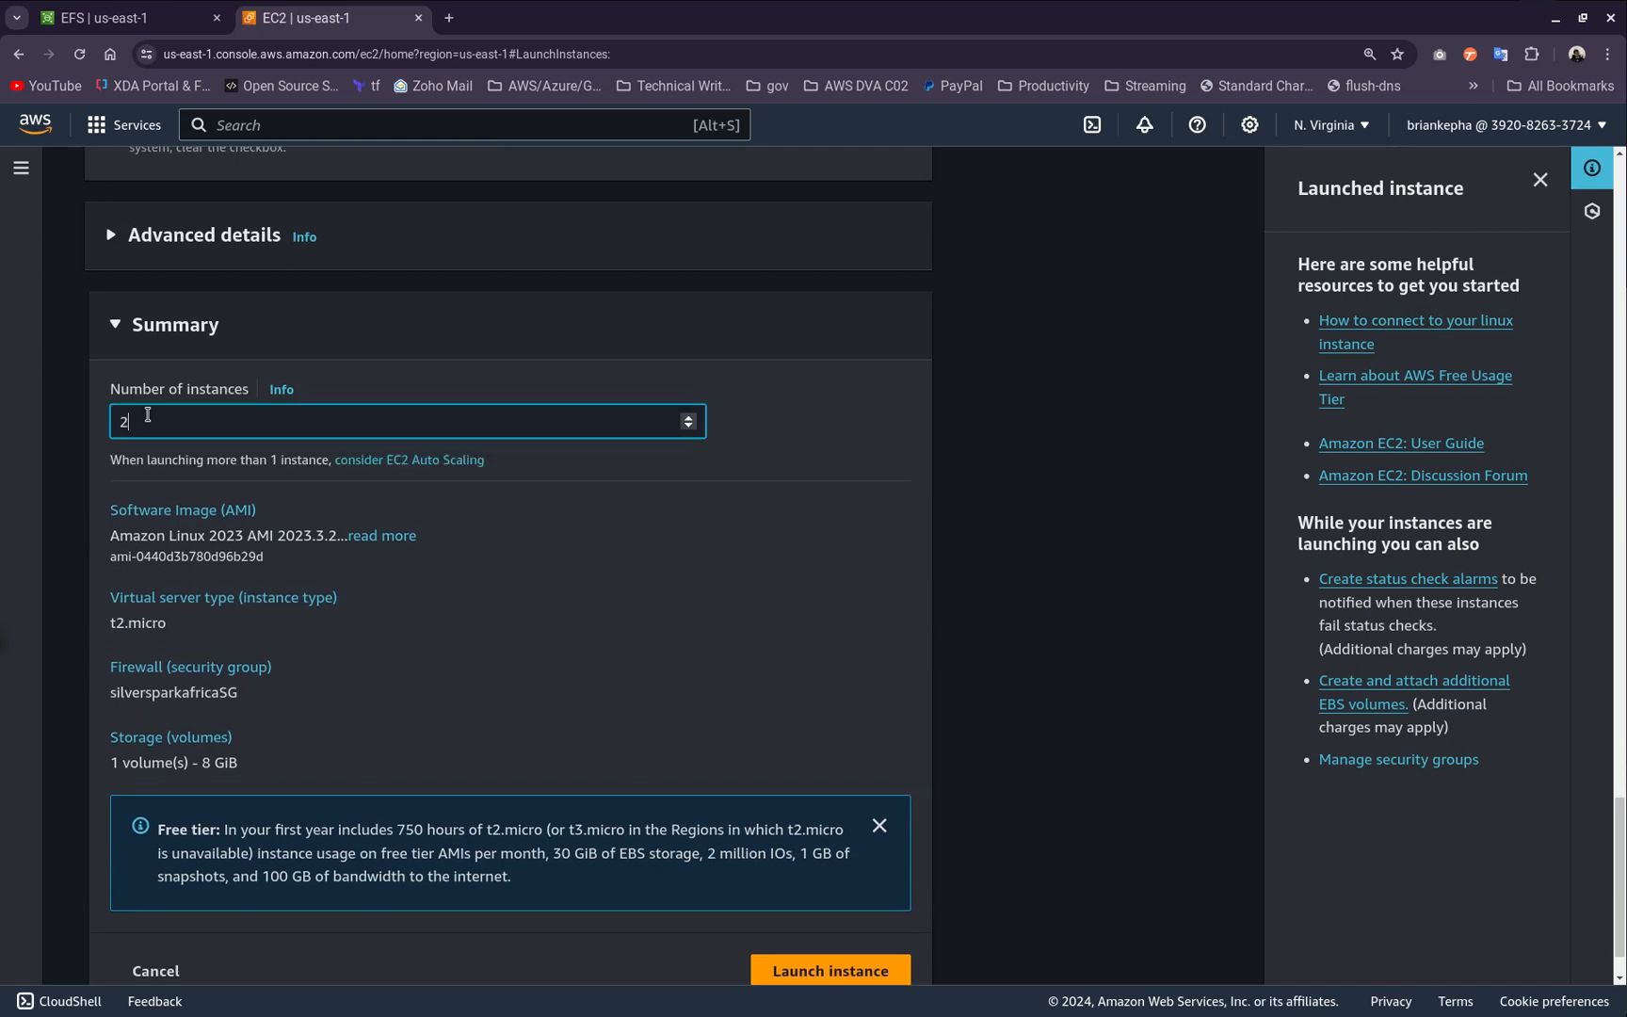
# Launch the two instances and close the help panel
pyautogui.scroll(4, 266, 436)
pyautogui.scroll(-3, 226, 509)
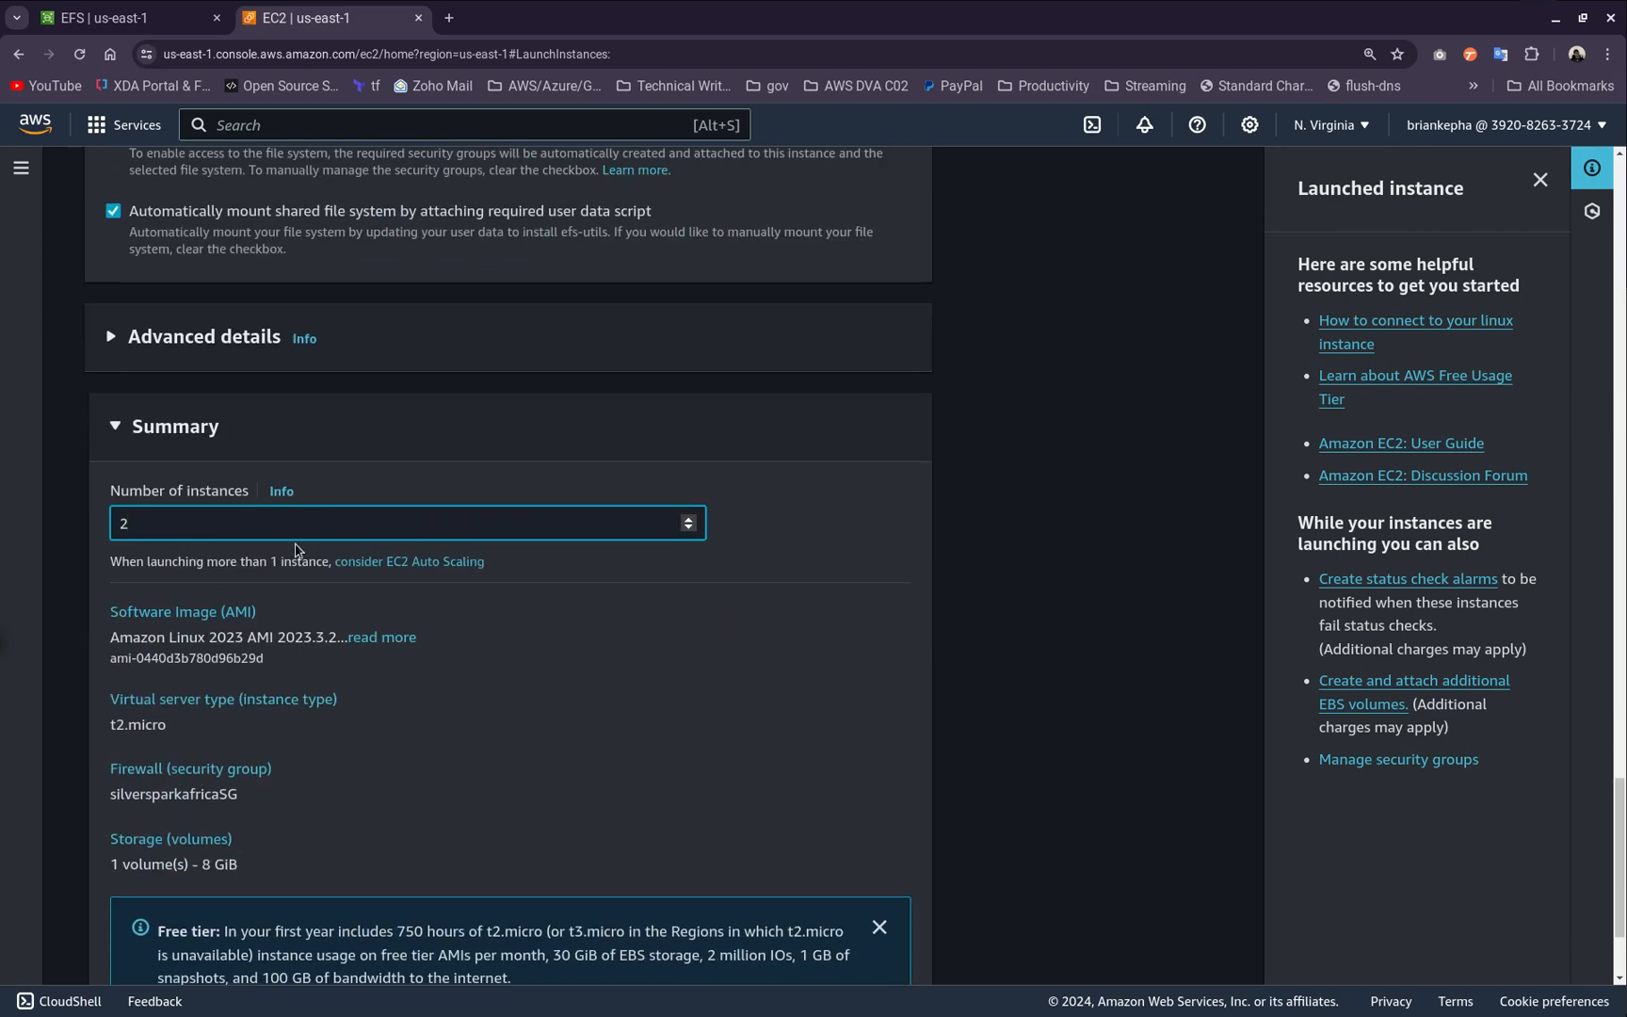
pyautogui.scroll(-2, 300, 551)
pyautogui.click(816, 897)
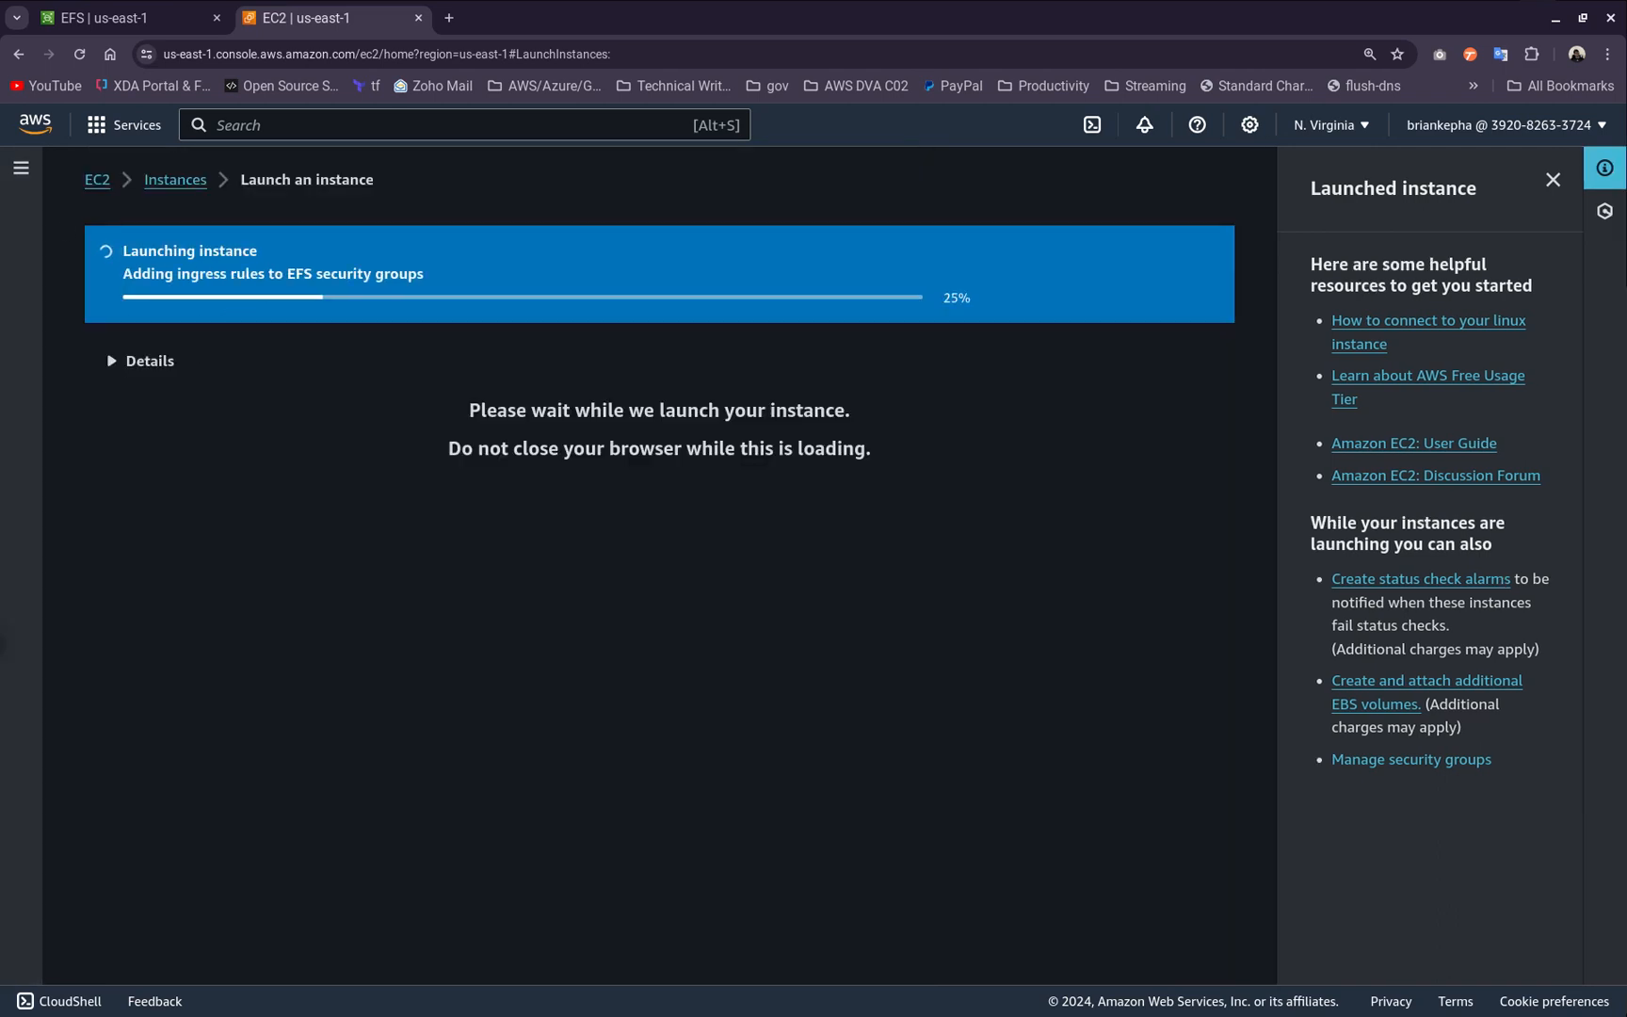
pyautogui.click(1553, 180)
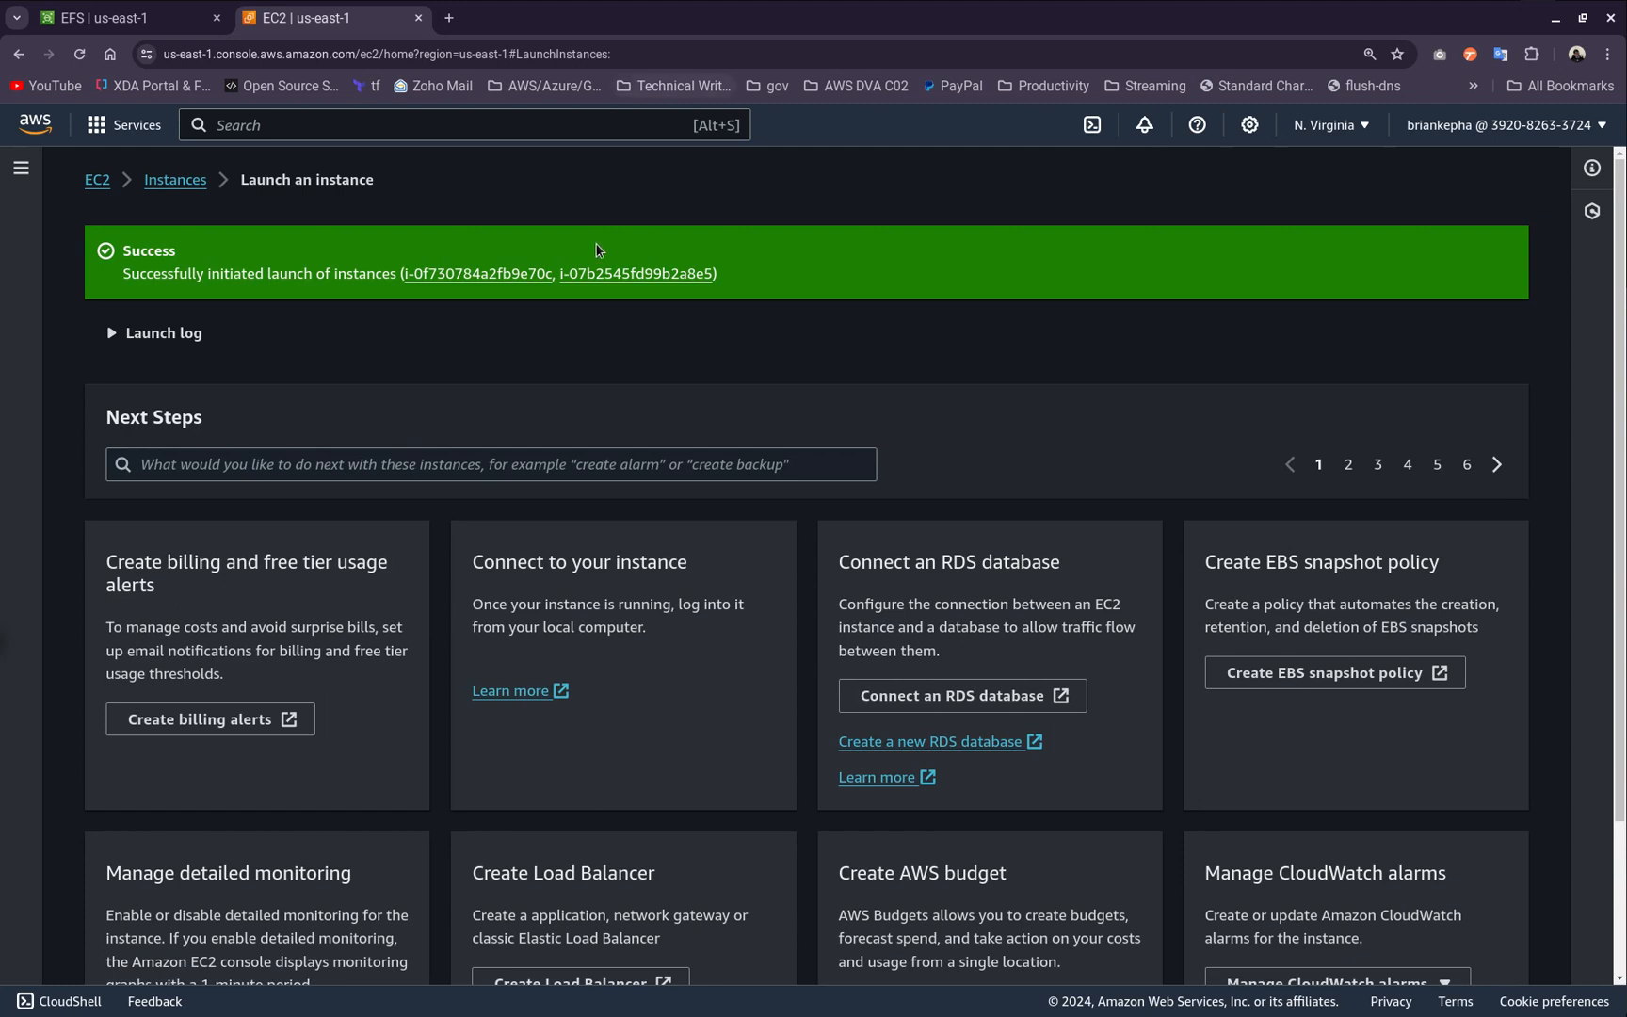
# Open the first launched instance in the instances list, close the old launch page, and clear the instance ID filter
pyautogui.click(465, 272)
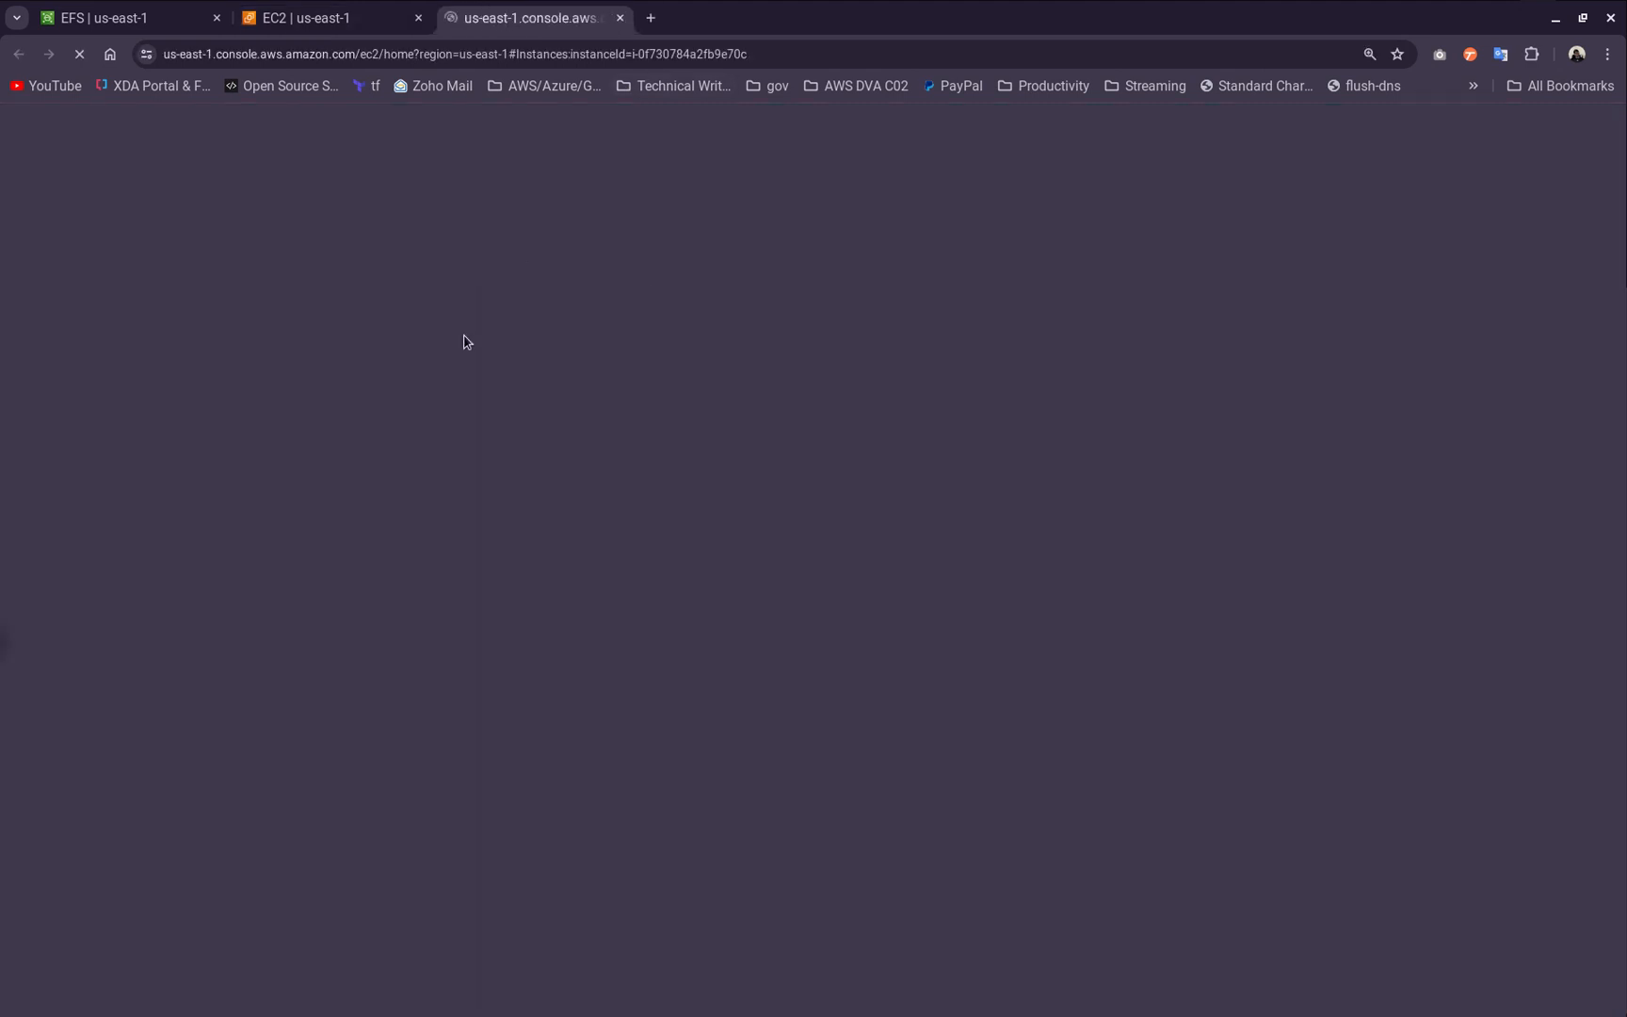
pyautogui.click(297, 8)
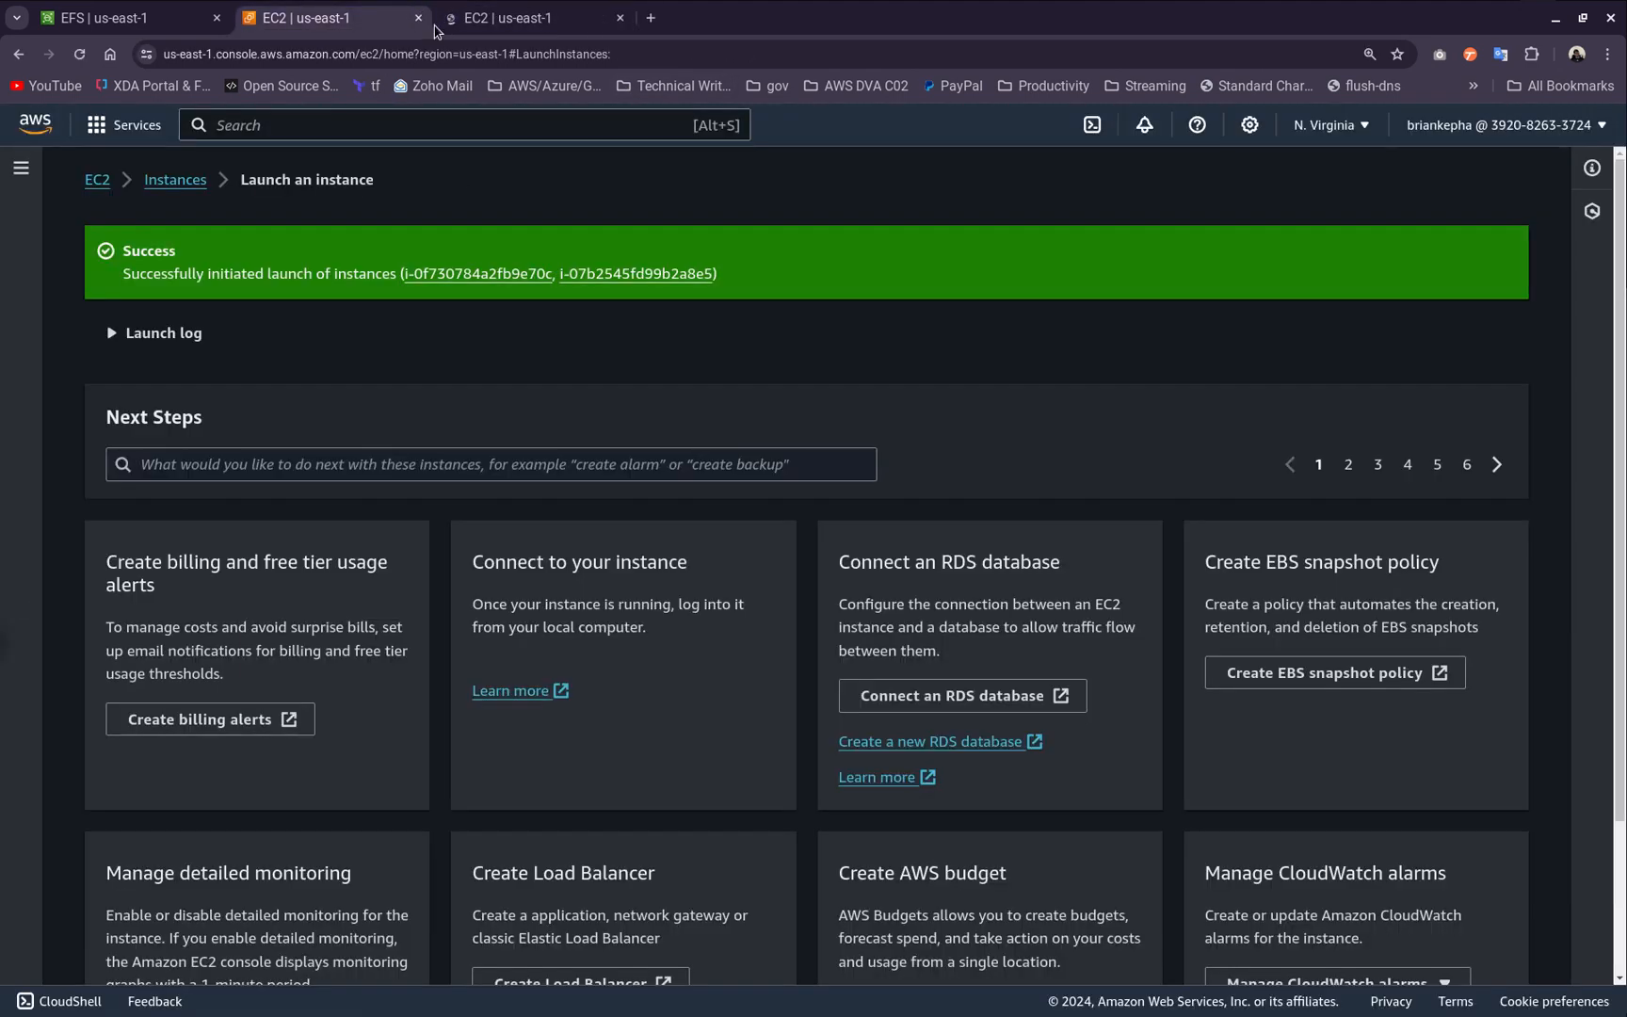
pyautogui.click(419, 18)
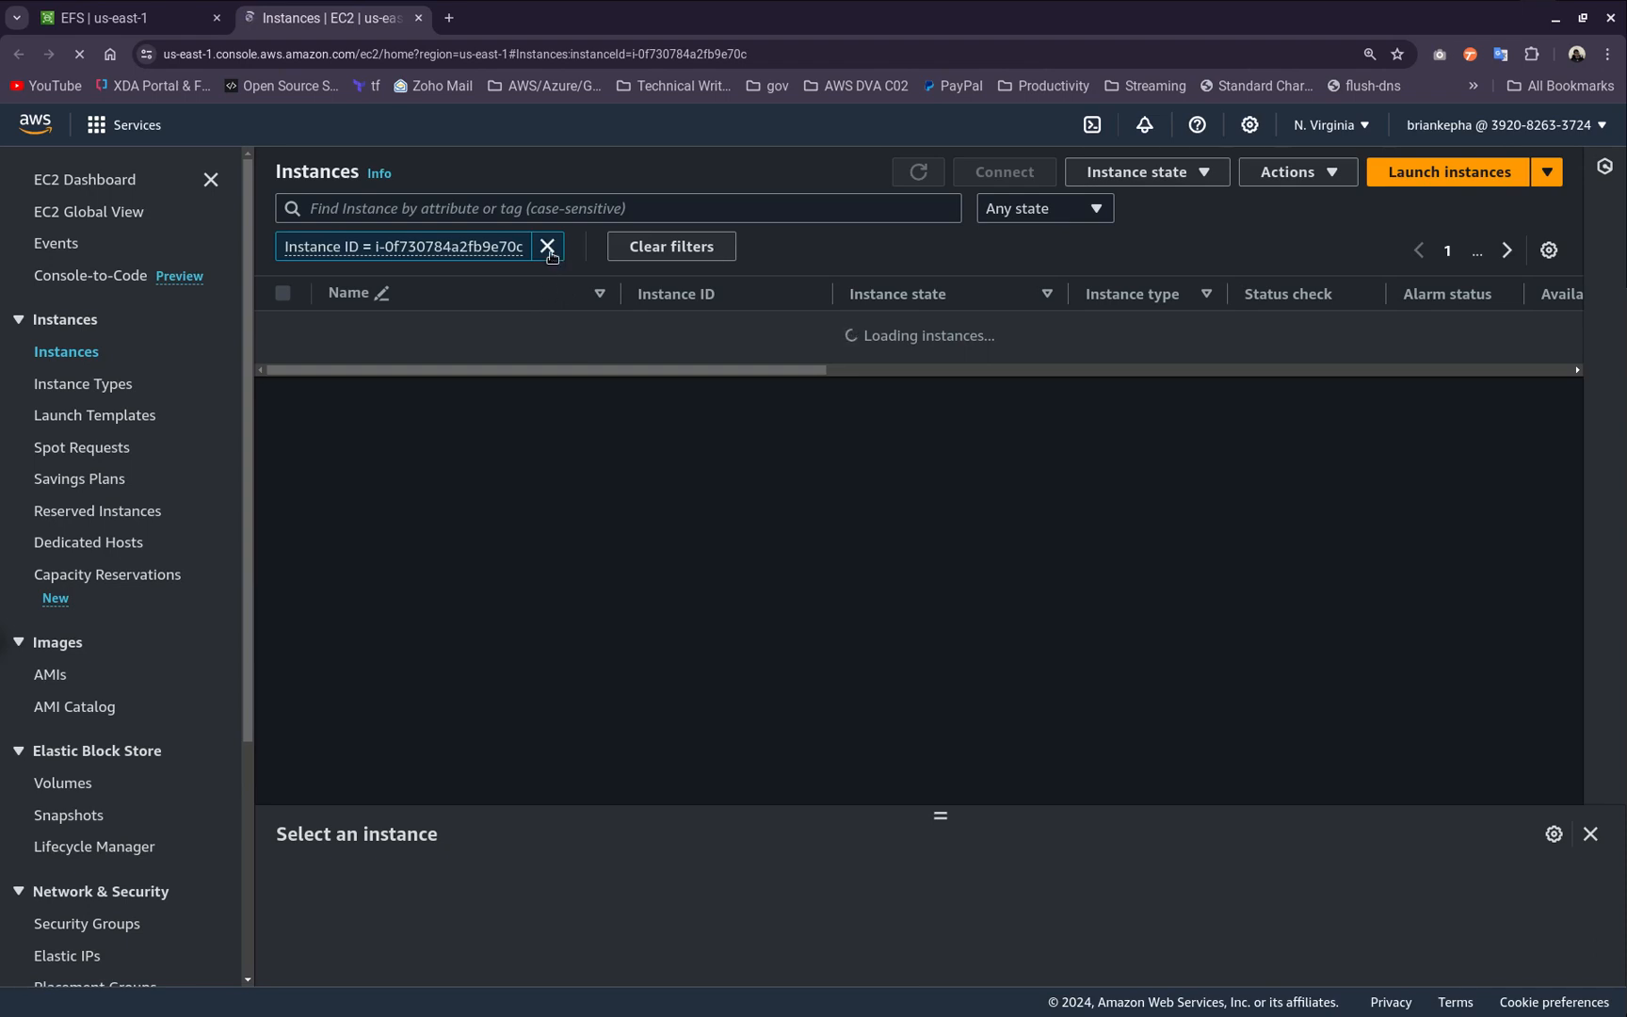
pyautogui.click(651, 245)
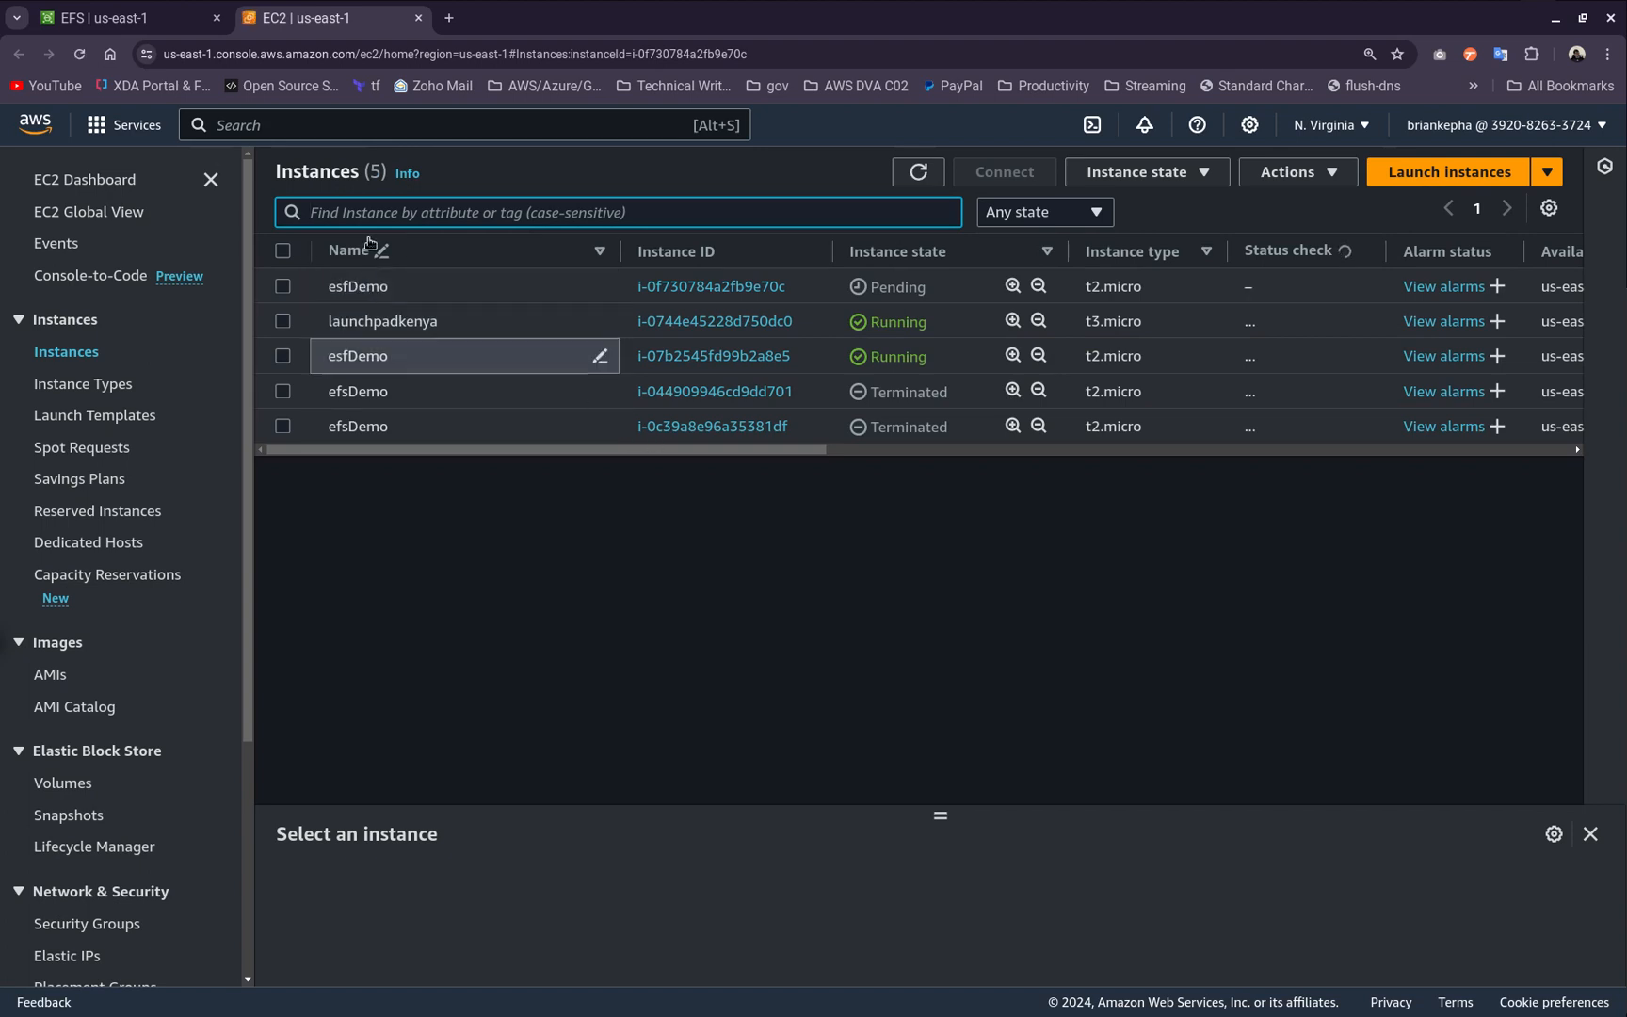
# Filter the instances list by instance state equal to running and refresh the list
pyautogui.click(389, 211)
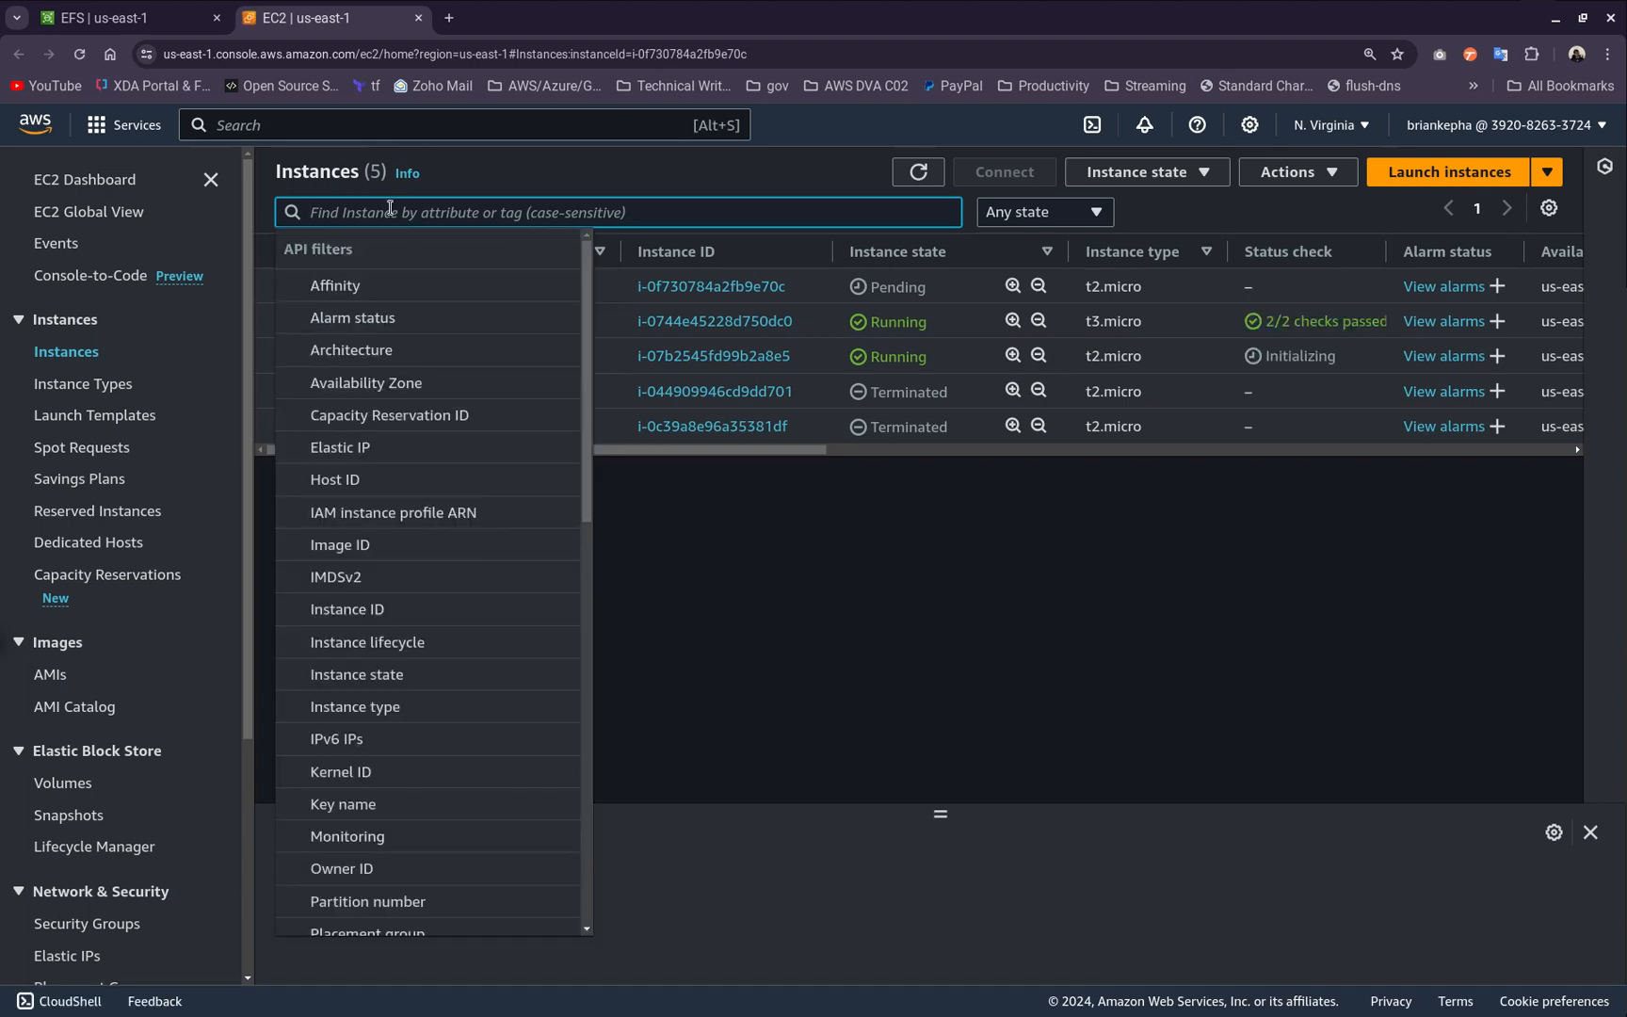
pyautogui.click(383, 676)
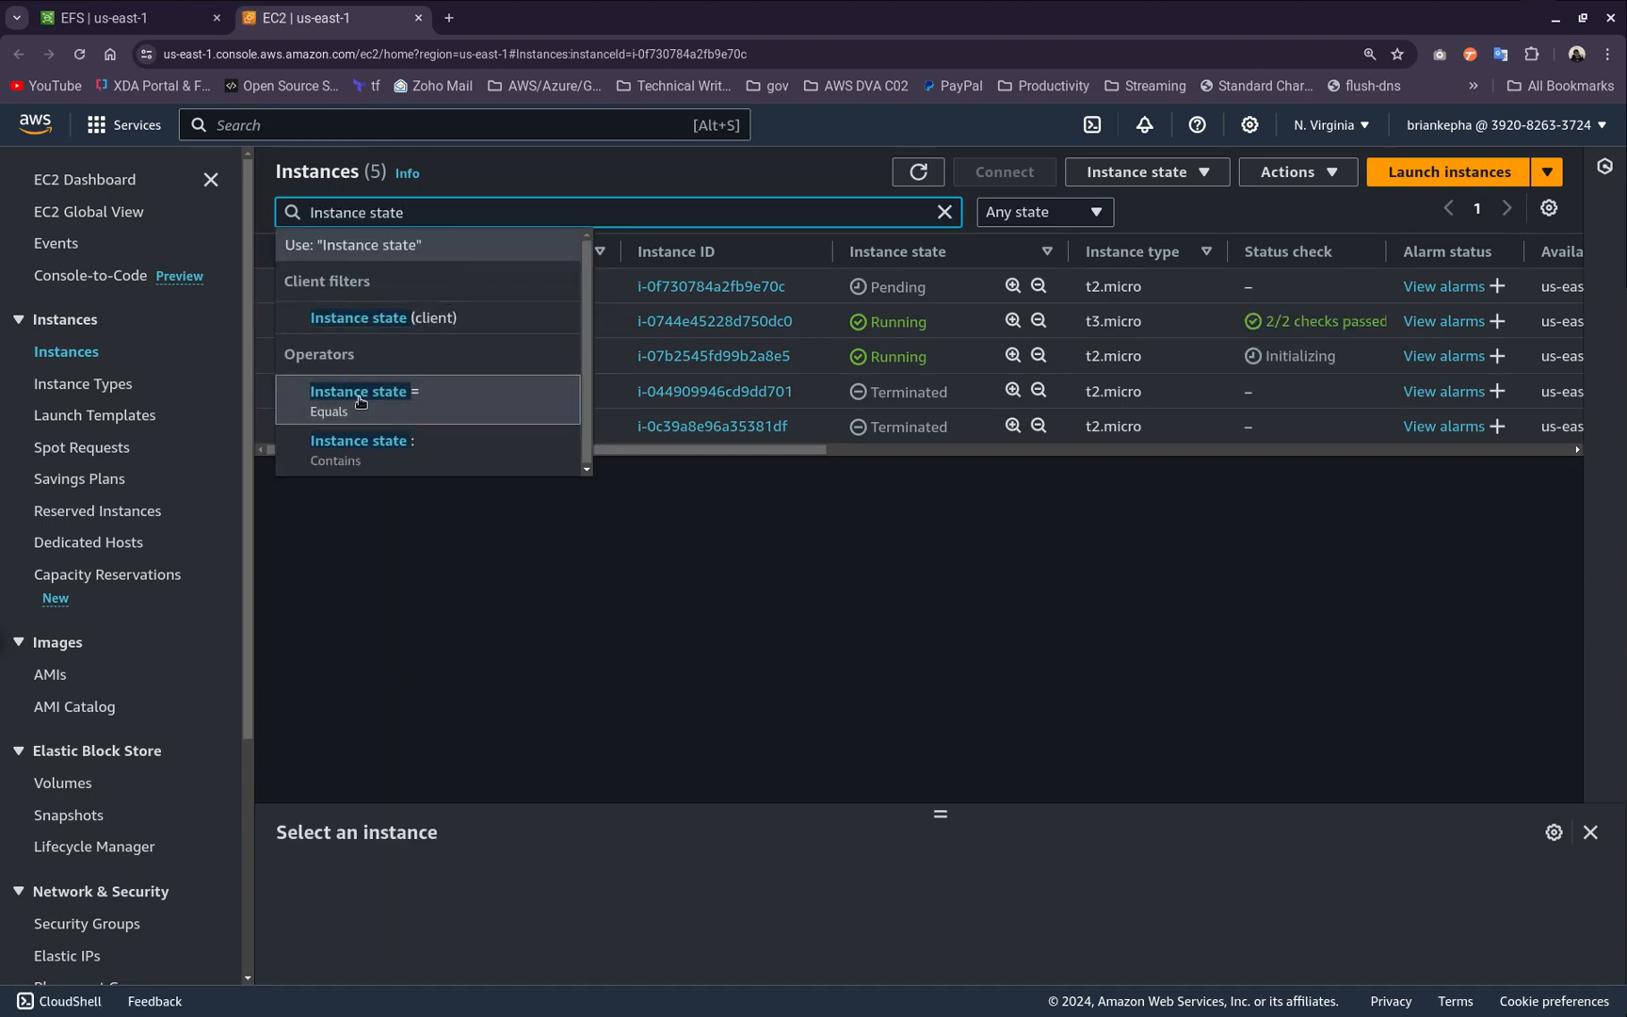
pyautogui.click(407, 400)
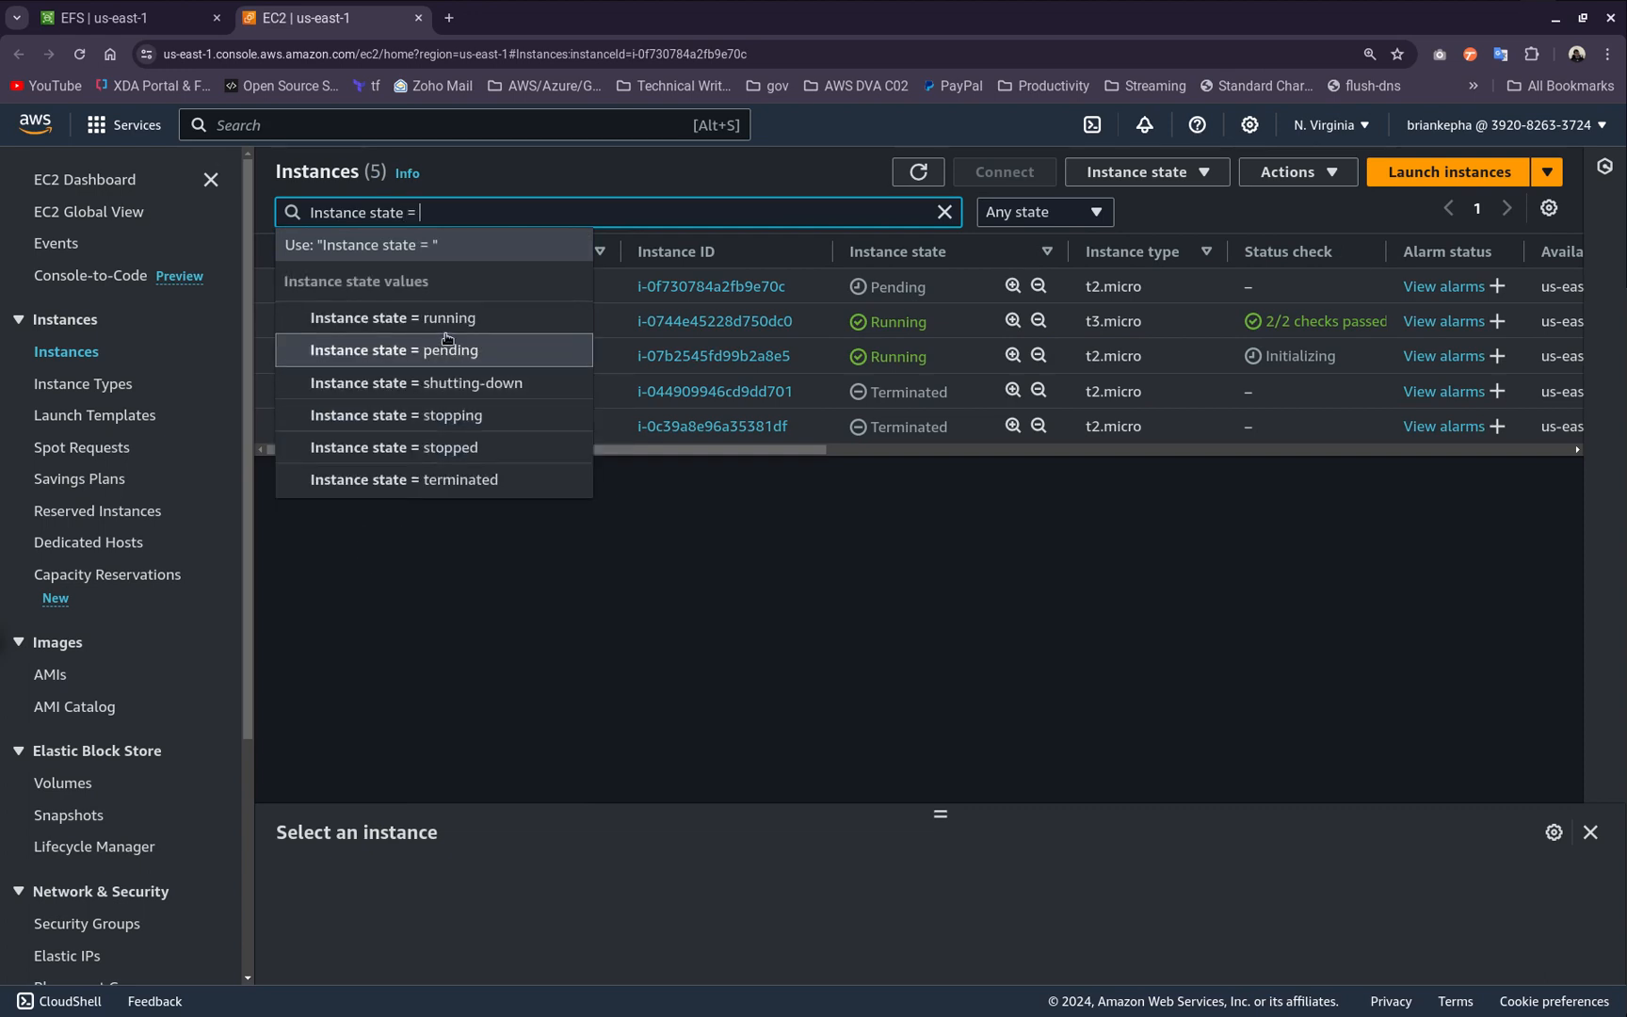
pyautogui.click(377, 316)
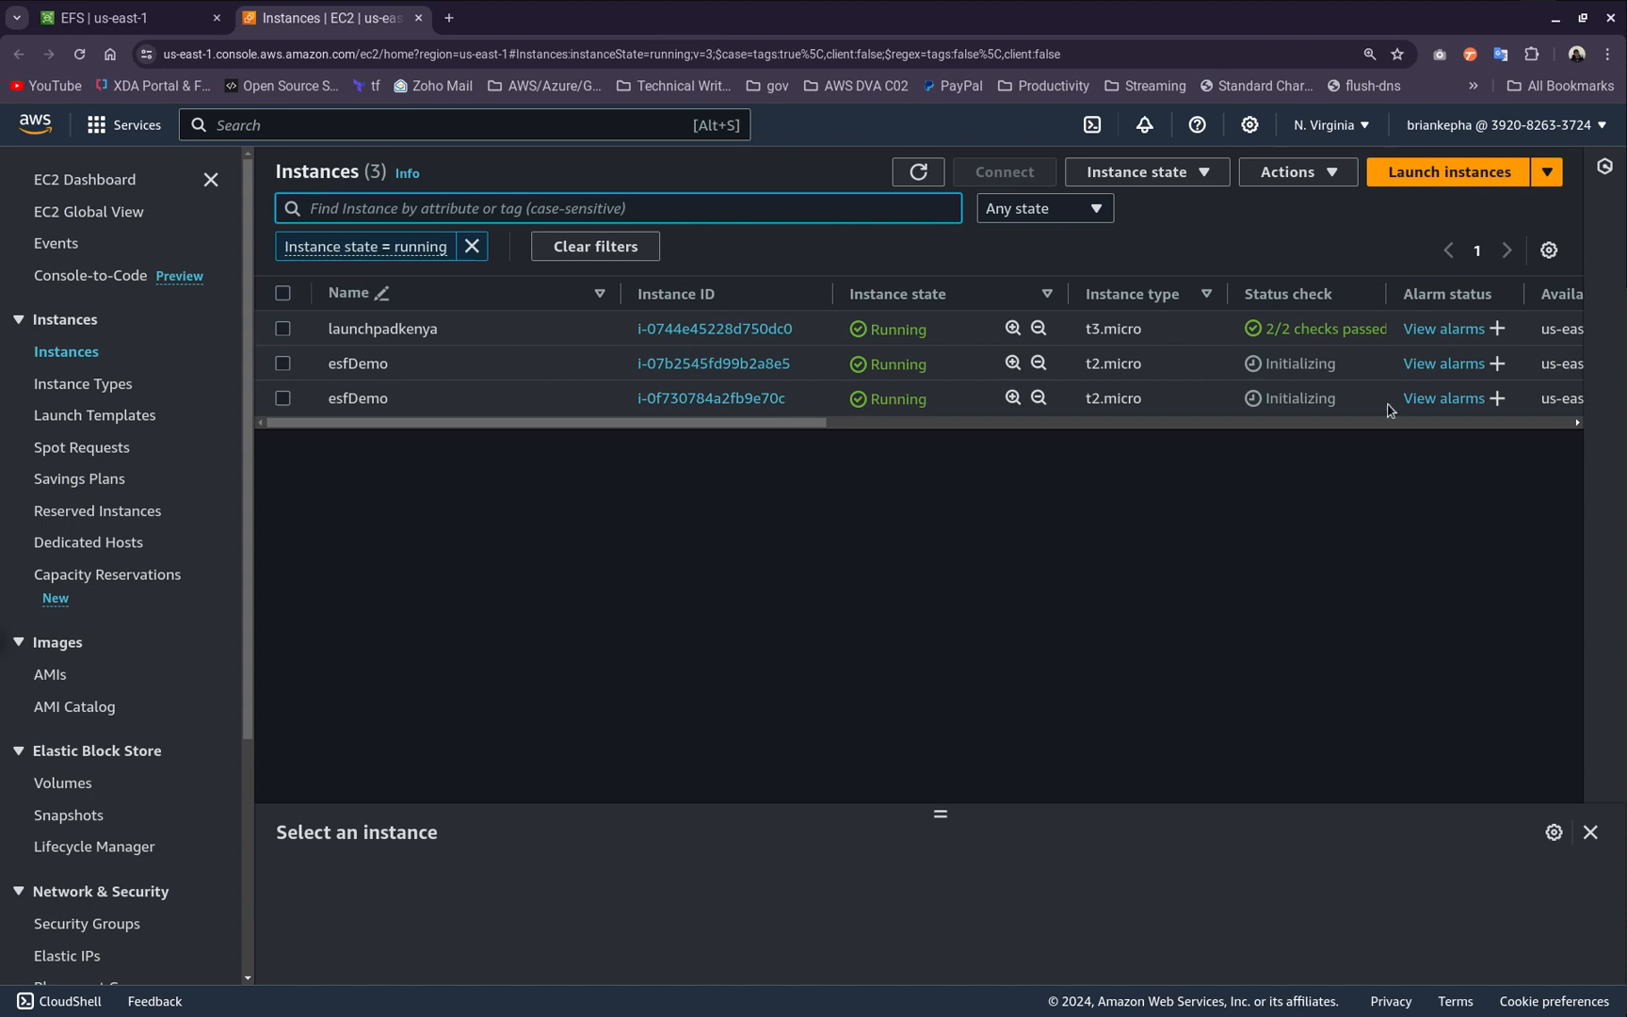
pyautogui.click(919, 171)
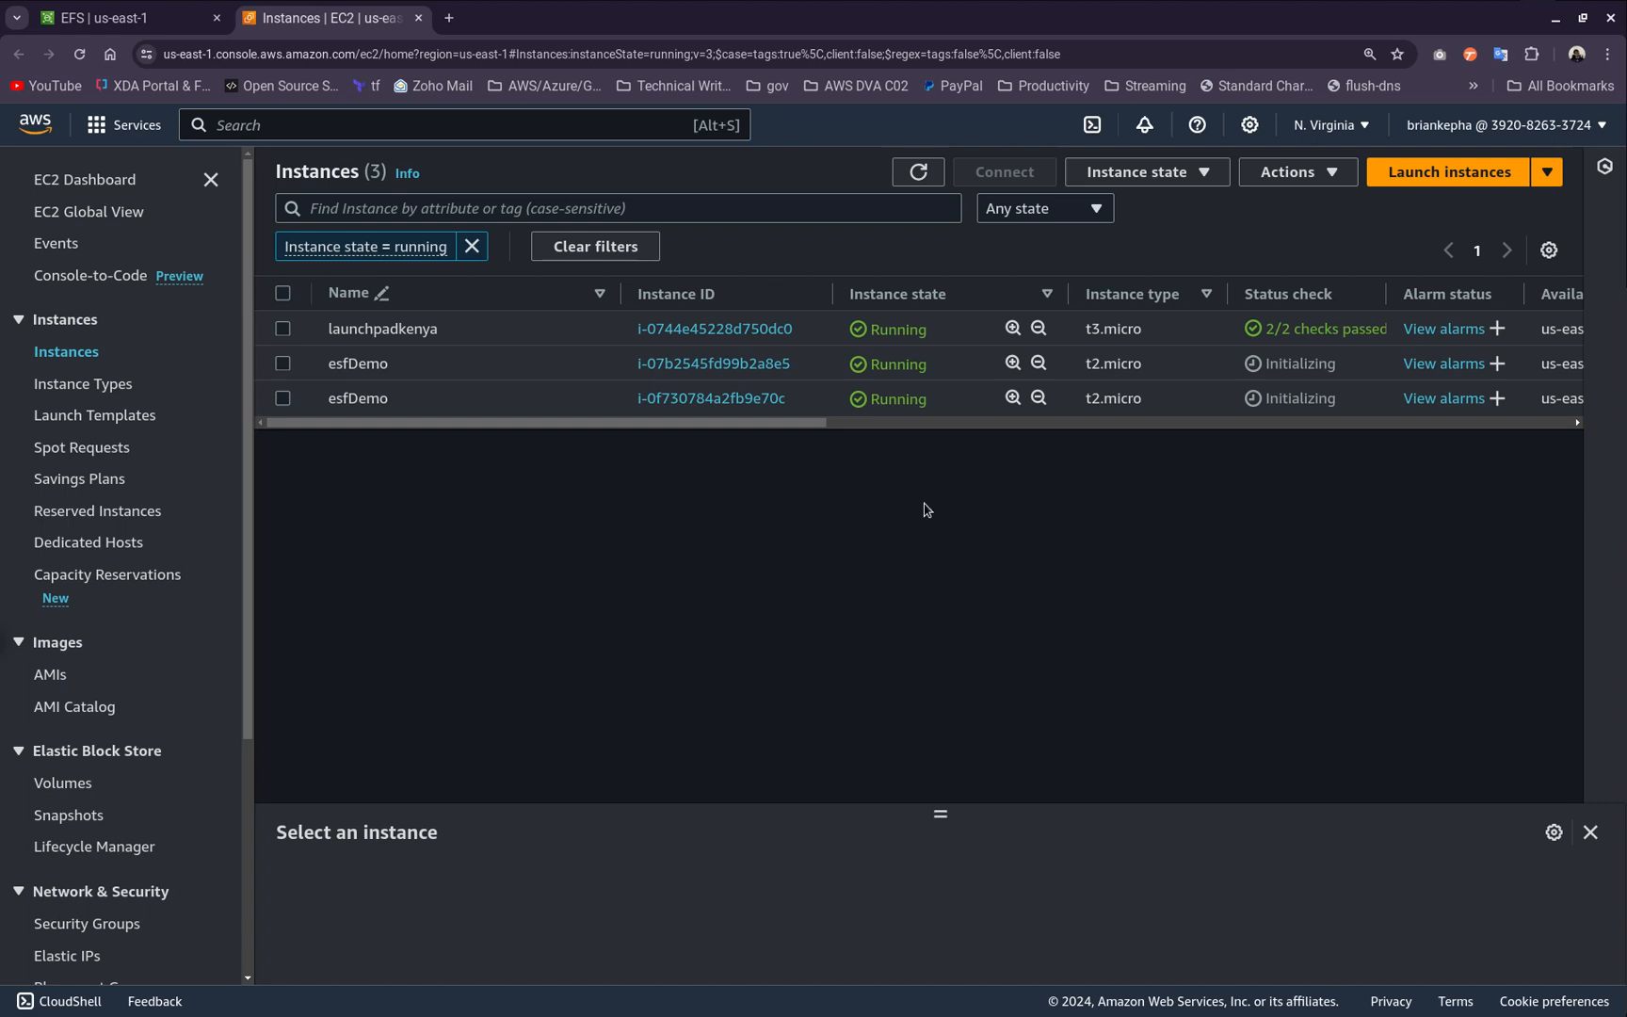
# Try to rename the upper esfDemo instance as esfDemo1
pyautogui.click(600, 363)
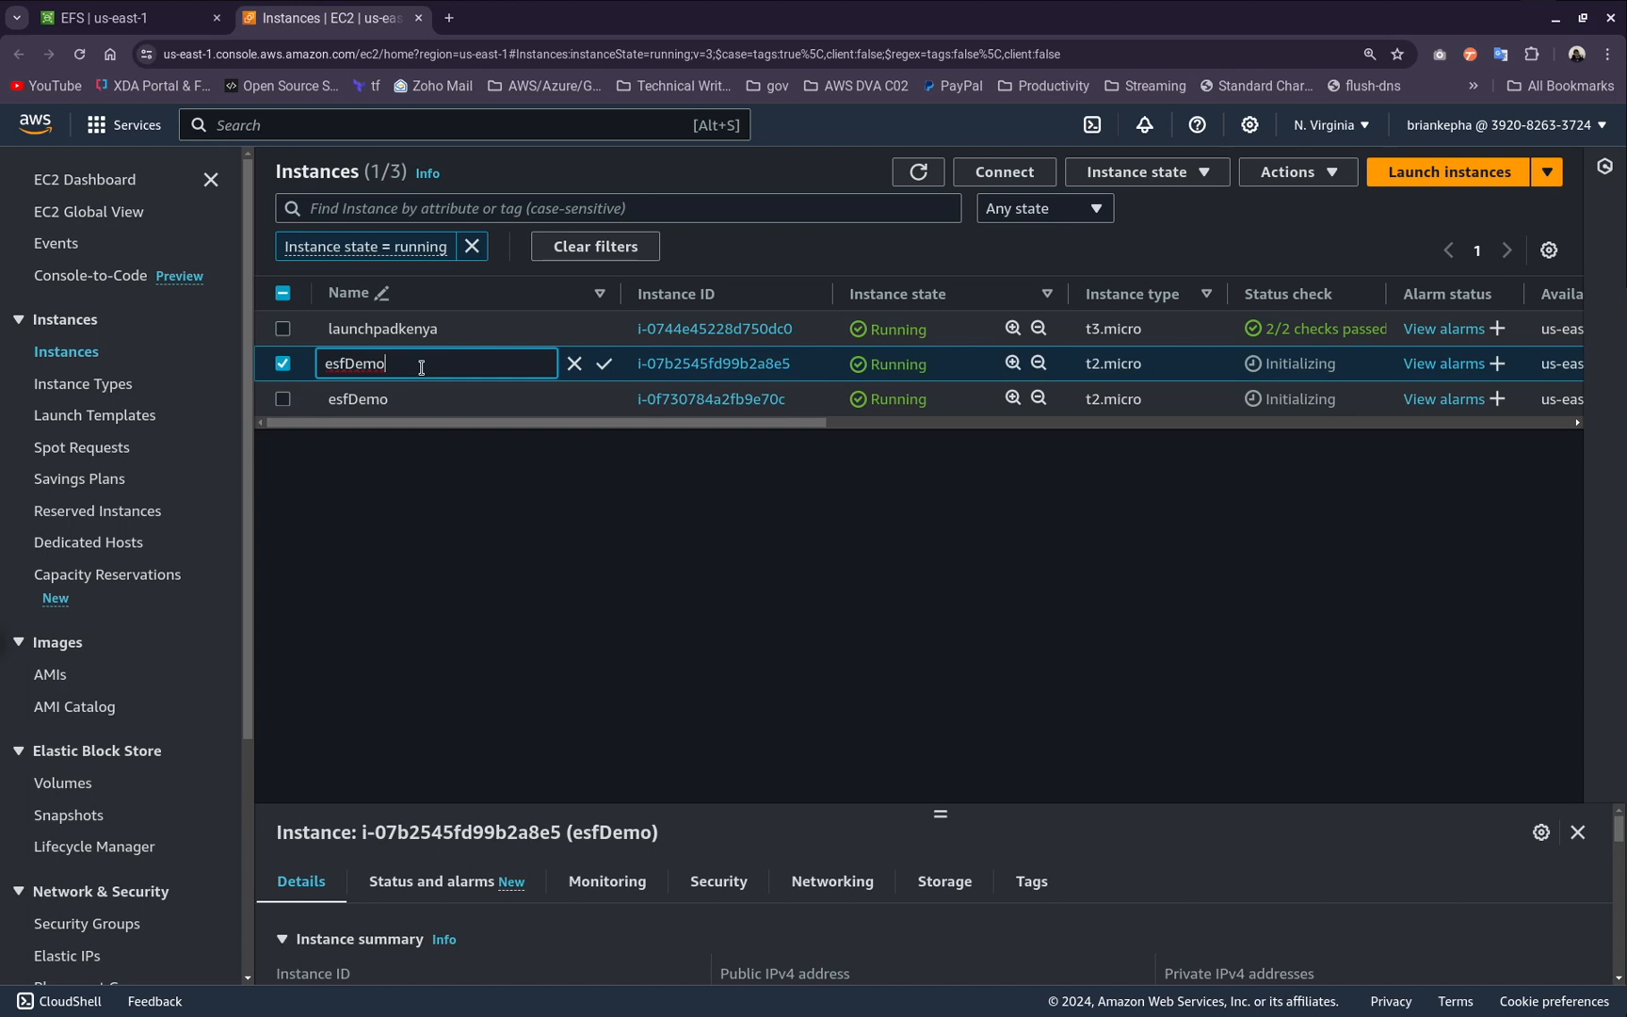
pyautogui.write('1')
pyautogui.click(568, 555)
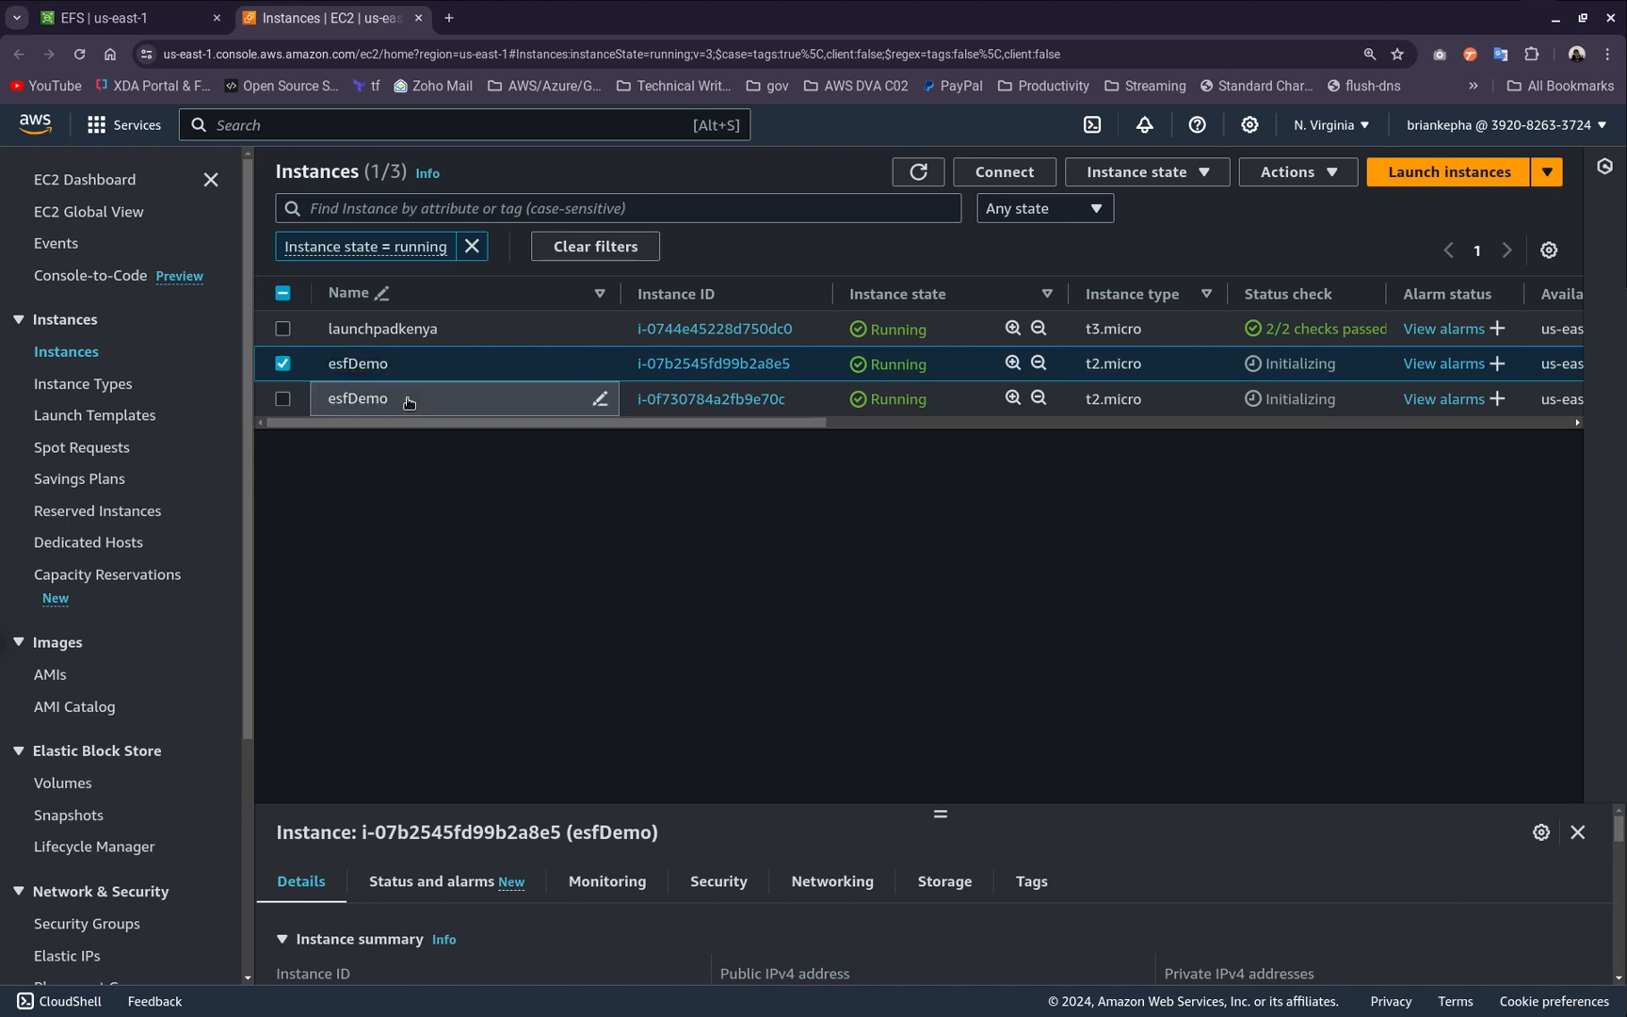
# Rename the lower esfDemo instance as esfDemo2 and save the name
pyautogui.click(600, 398)
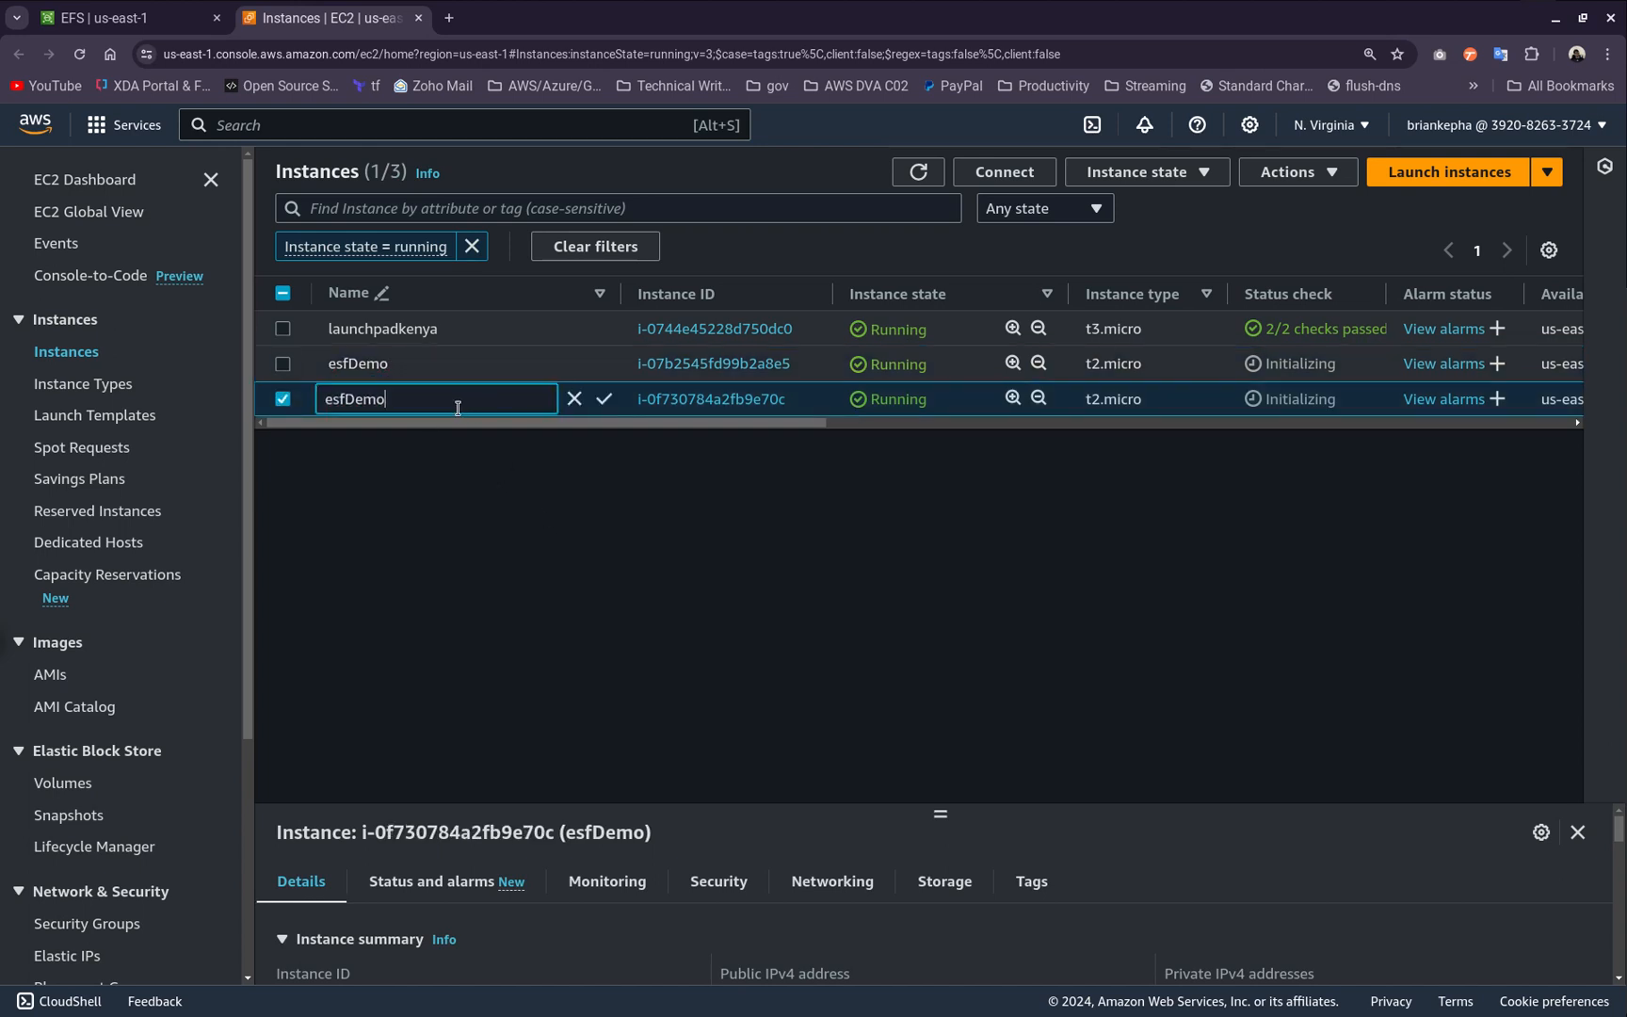
pyautogui.write('2')
pyautogui.click(604, 398)
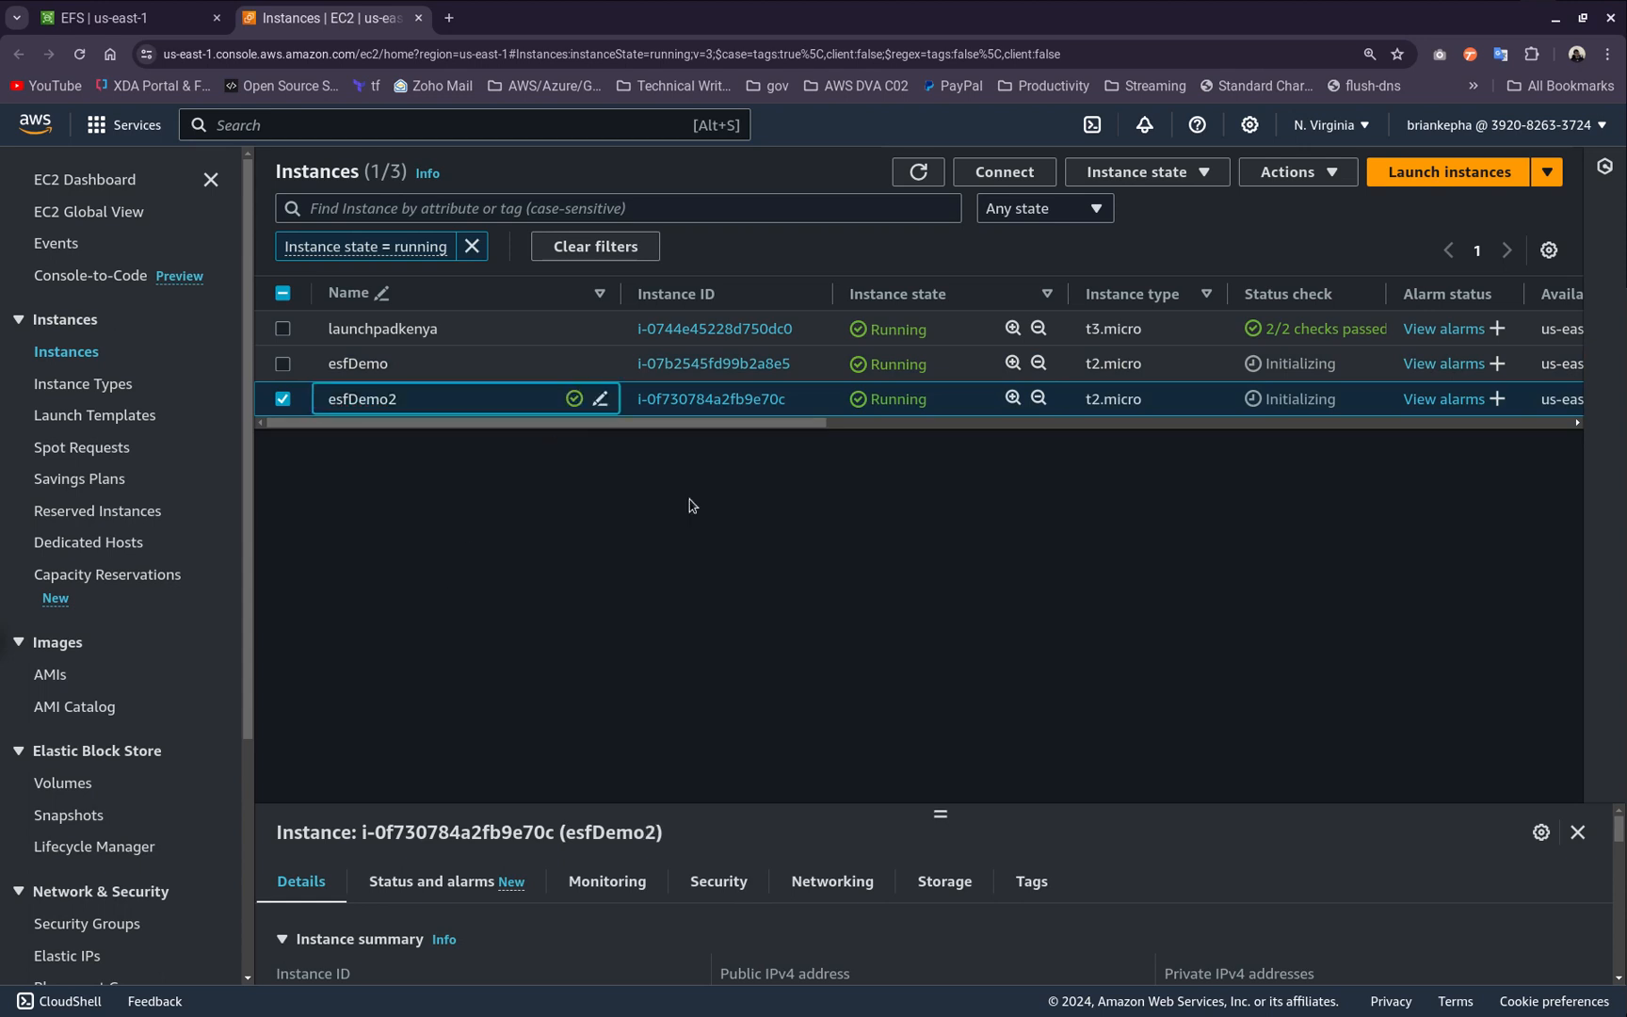
# Rename the esfDemo instance as esfDemo1, save the name, deselect the instance and refresh the list
pyautogui.click(600, 364)
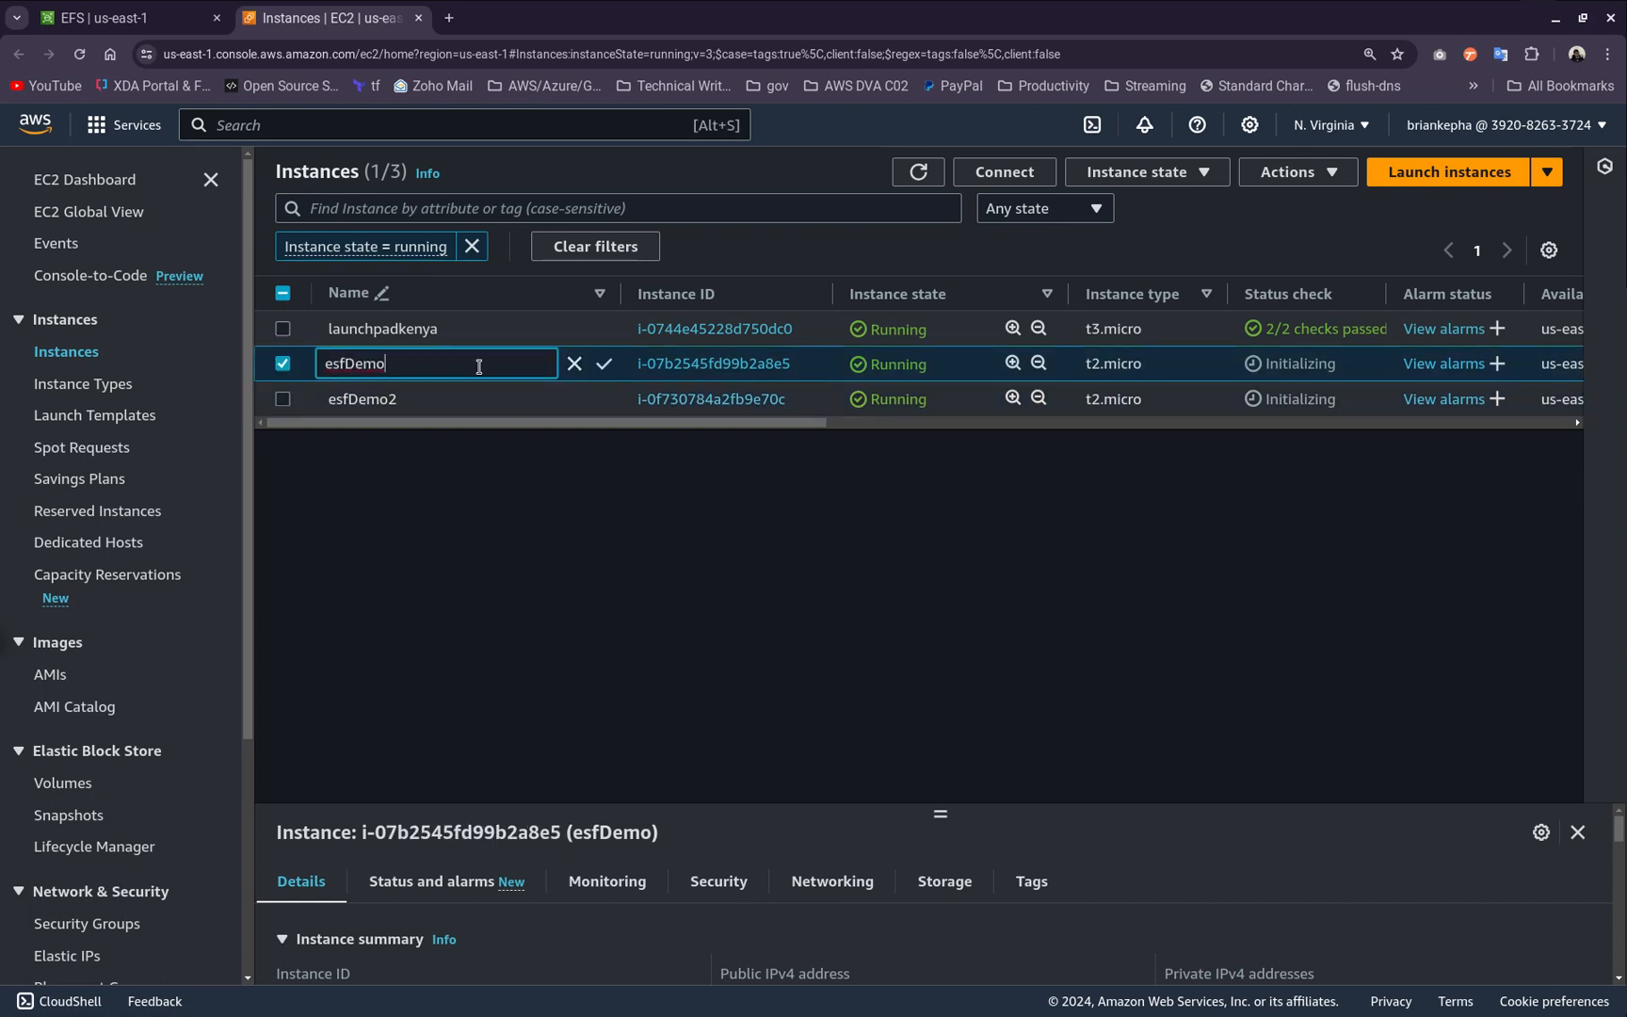
pyautogui.write('1')
pyautogui.click(603, 363)
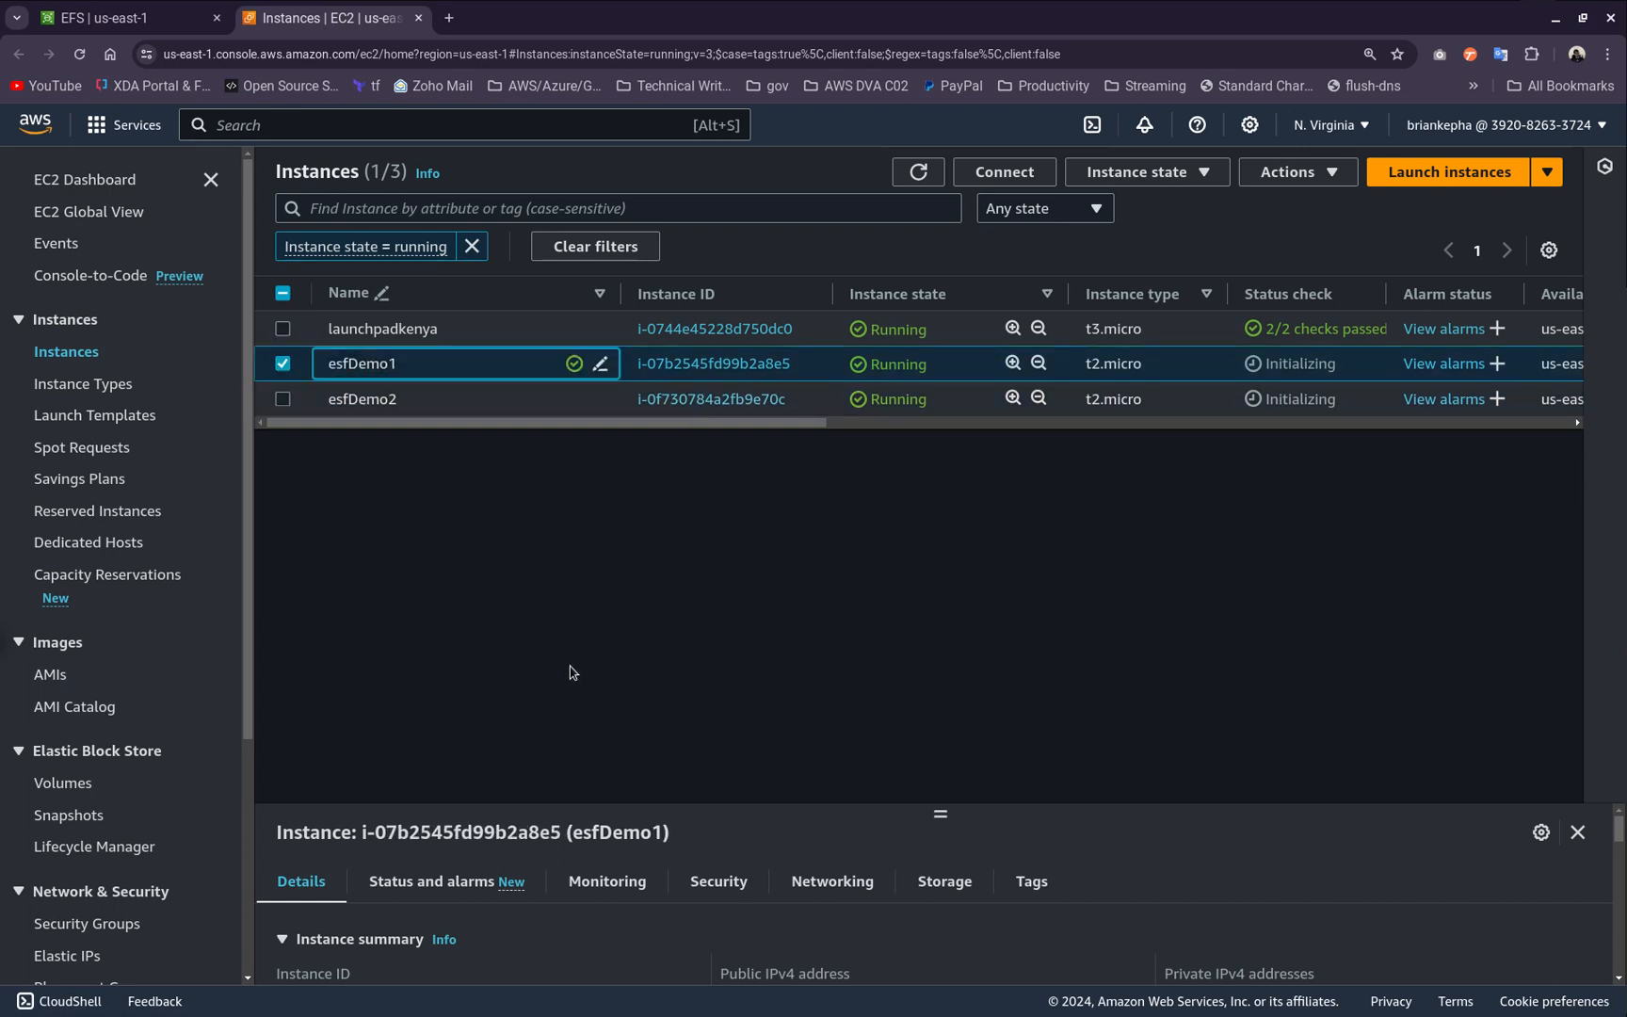
pyautogui.click(283, 364)
pyautogui.click(918, 171)
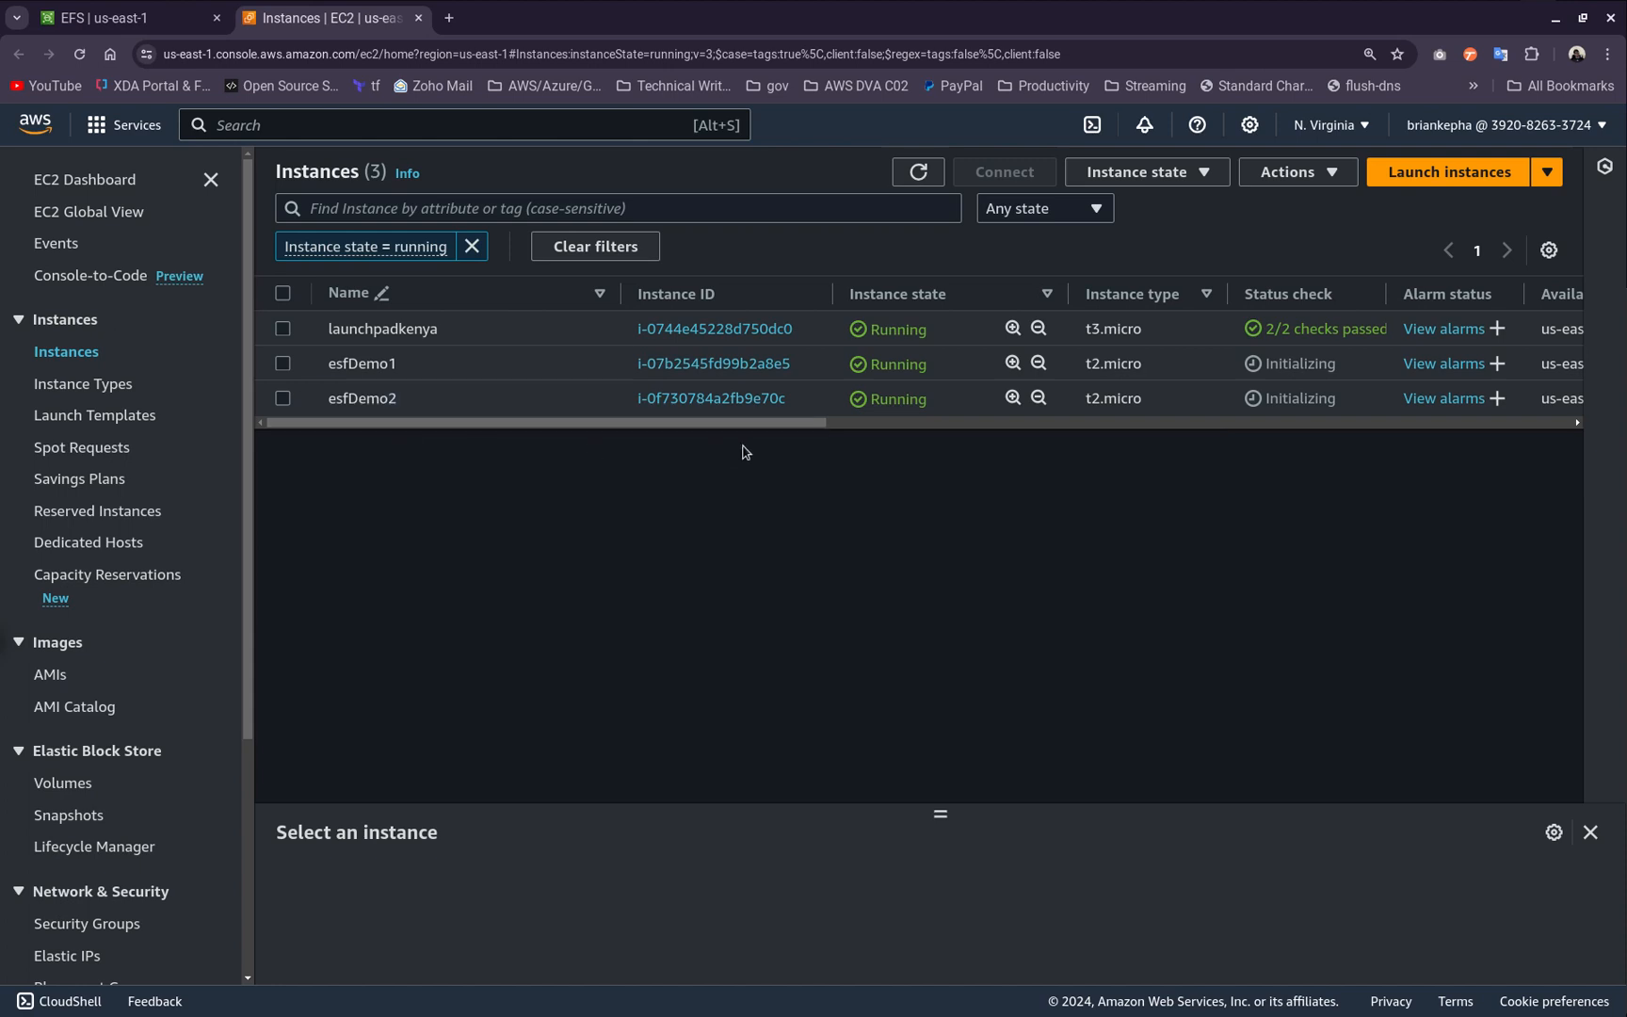
# Select the esfDemo1 instance, then open a local terminal with enlarged text and clear its welcome output
pyautogui.click(282, 364)
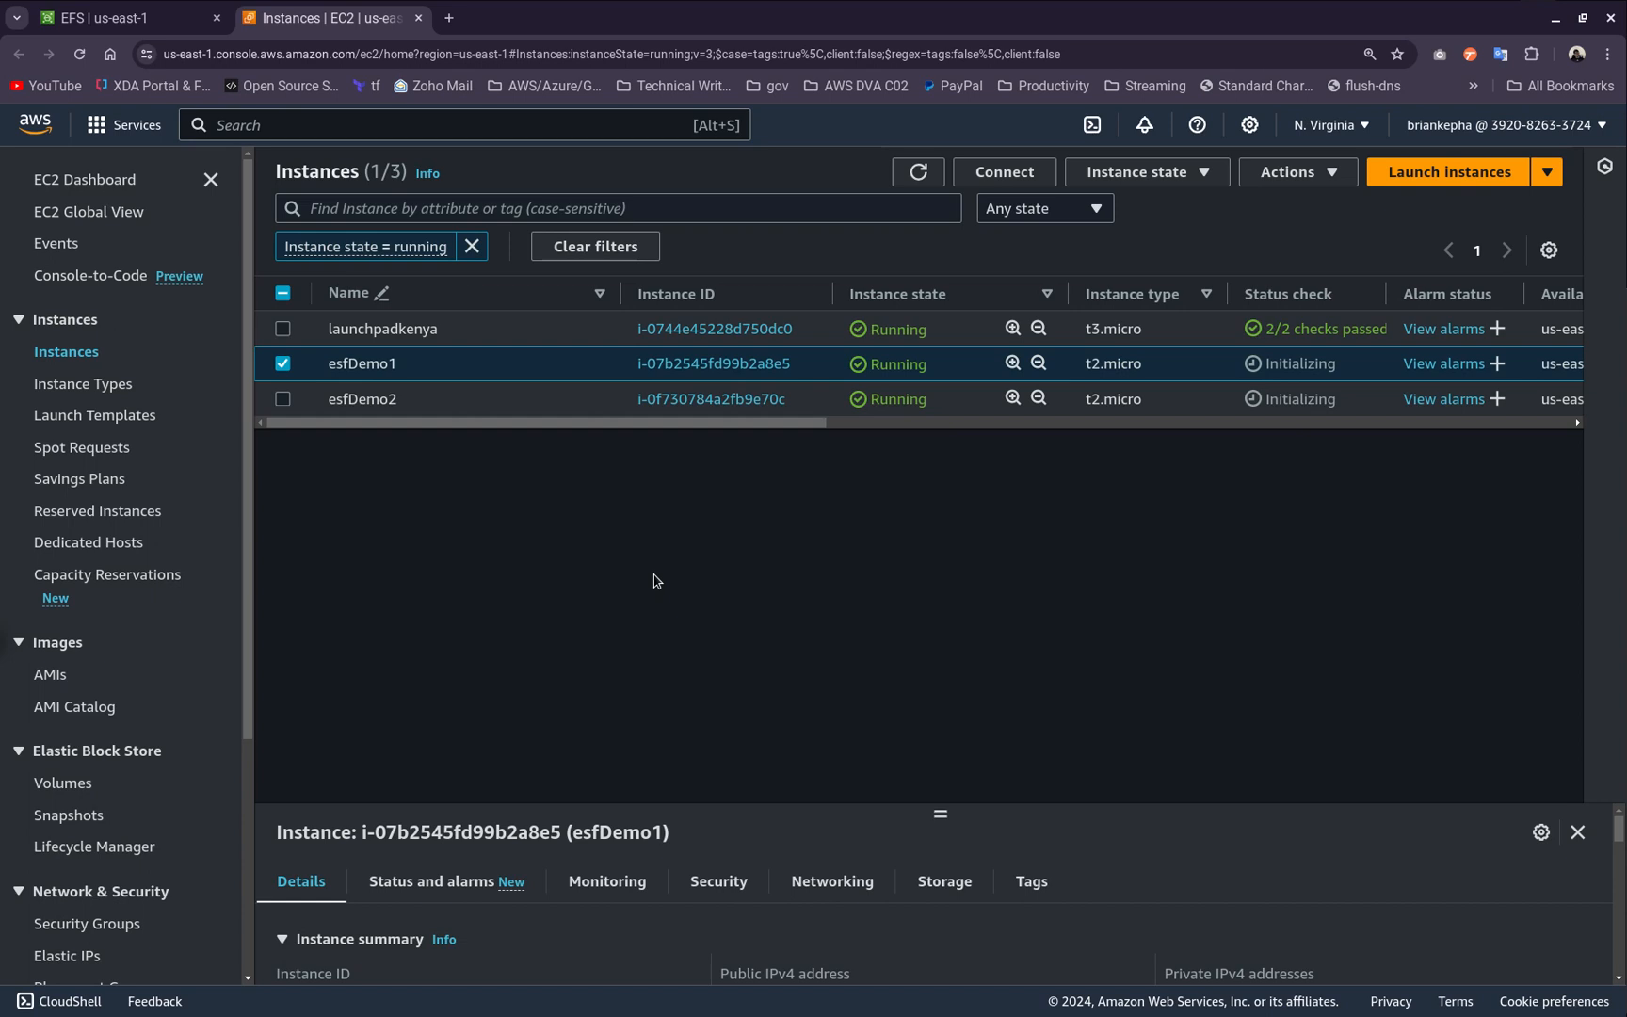
pyautogui.hotkey('ctrl', 'alt', 't')
pyautogui.hotkey('ctrl', '+')
pyautogui.hotkey('ctrl', '+')
pyautogui.hotkey('ctrl', '+')
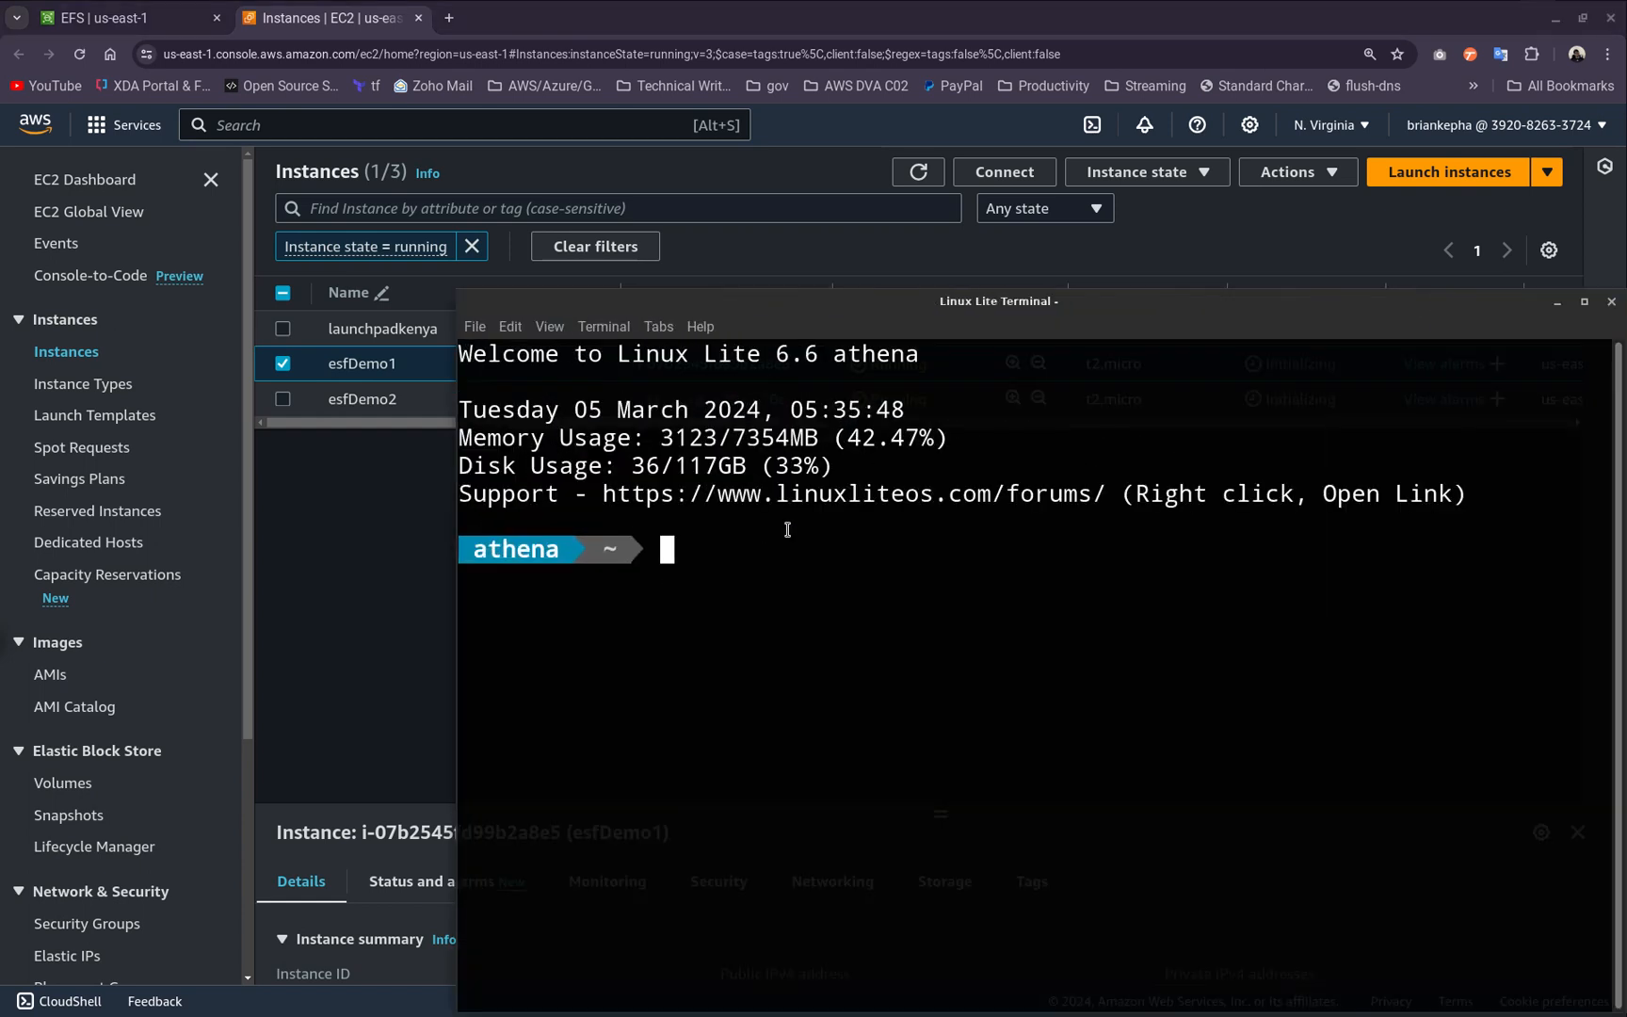
pyautogui.moveTo(721, 310); pyautogui.dragTo(459, 166)
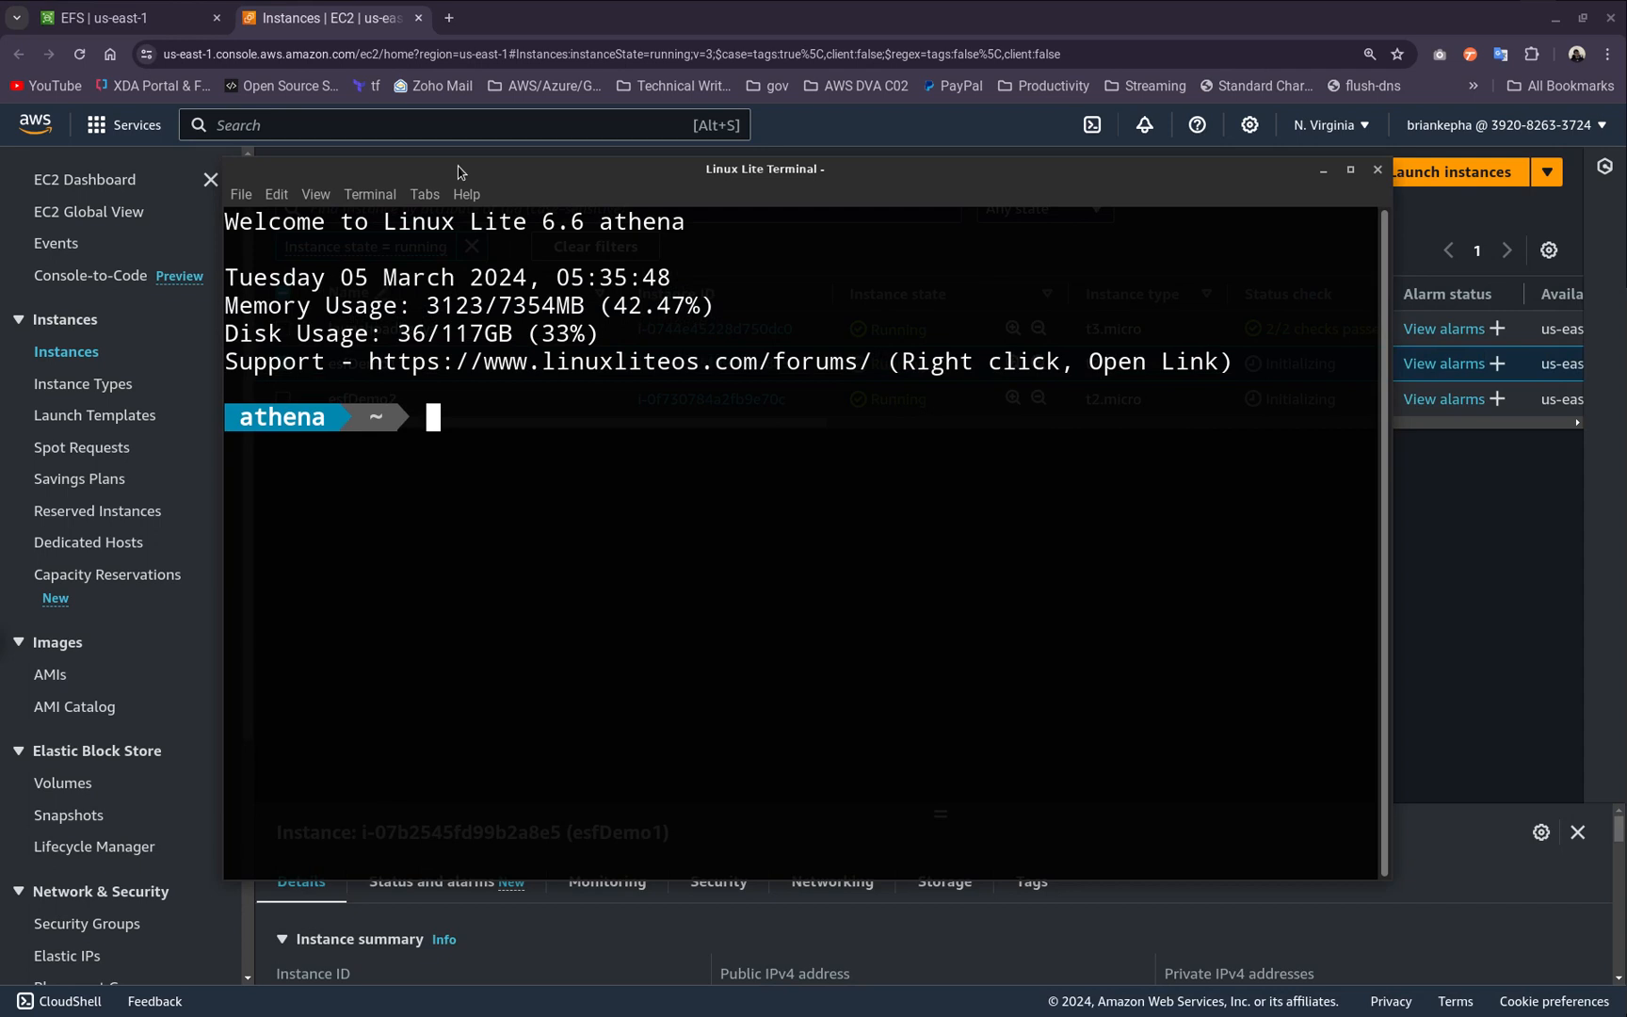
pyautogui.hotkey('ctrl', 'l')
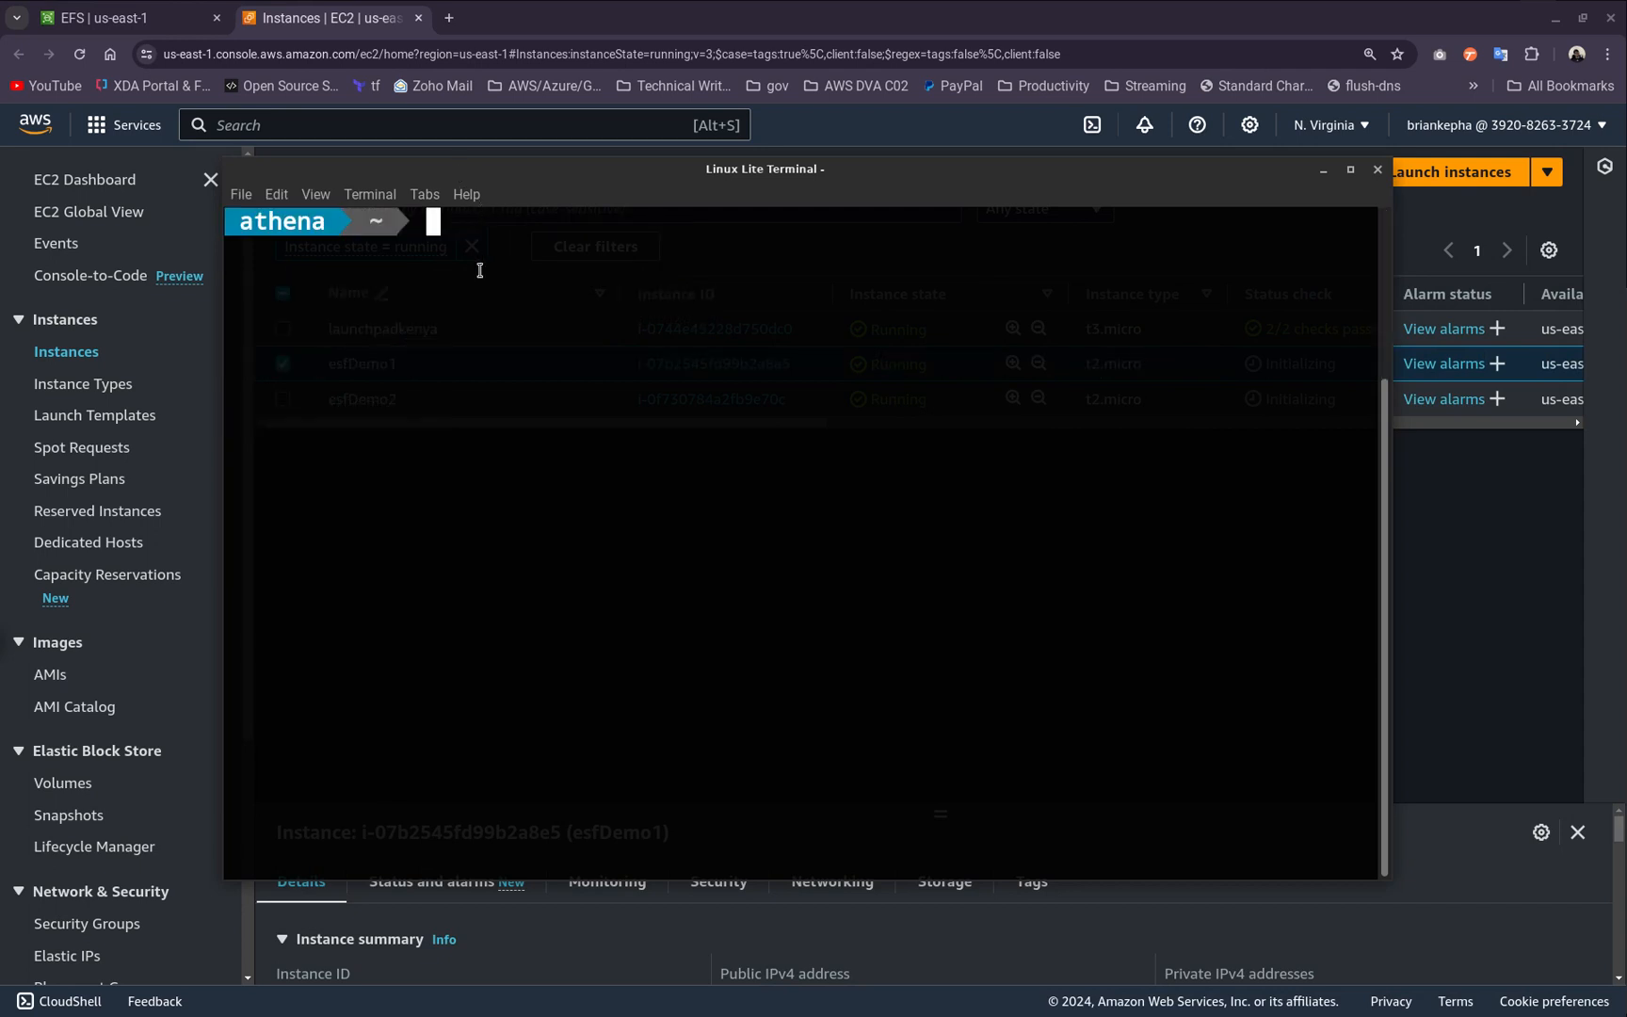
# Change to the keys directory in the terminal and list its files
pyautogui.write('cd Key')
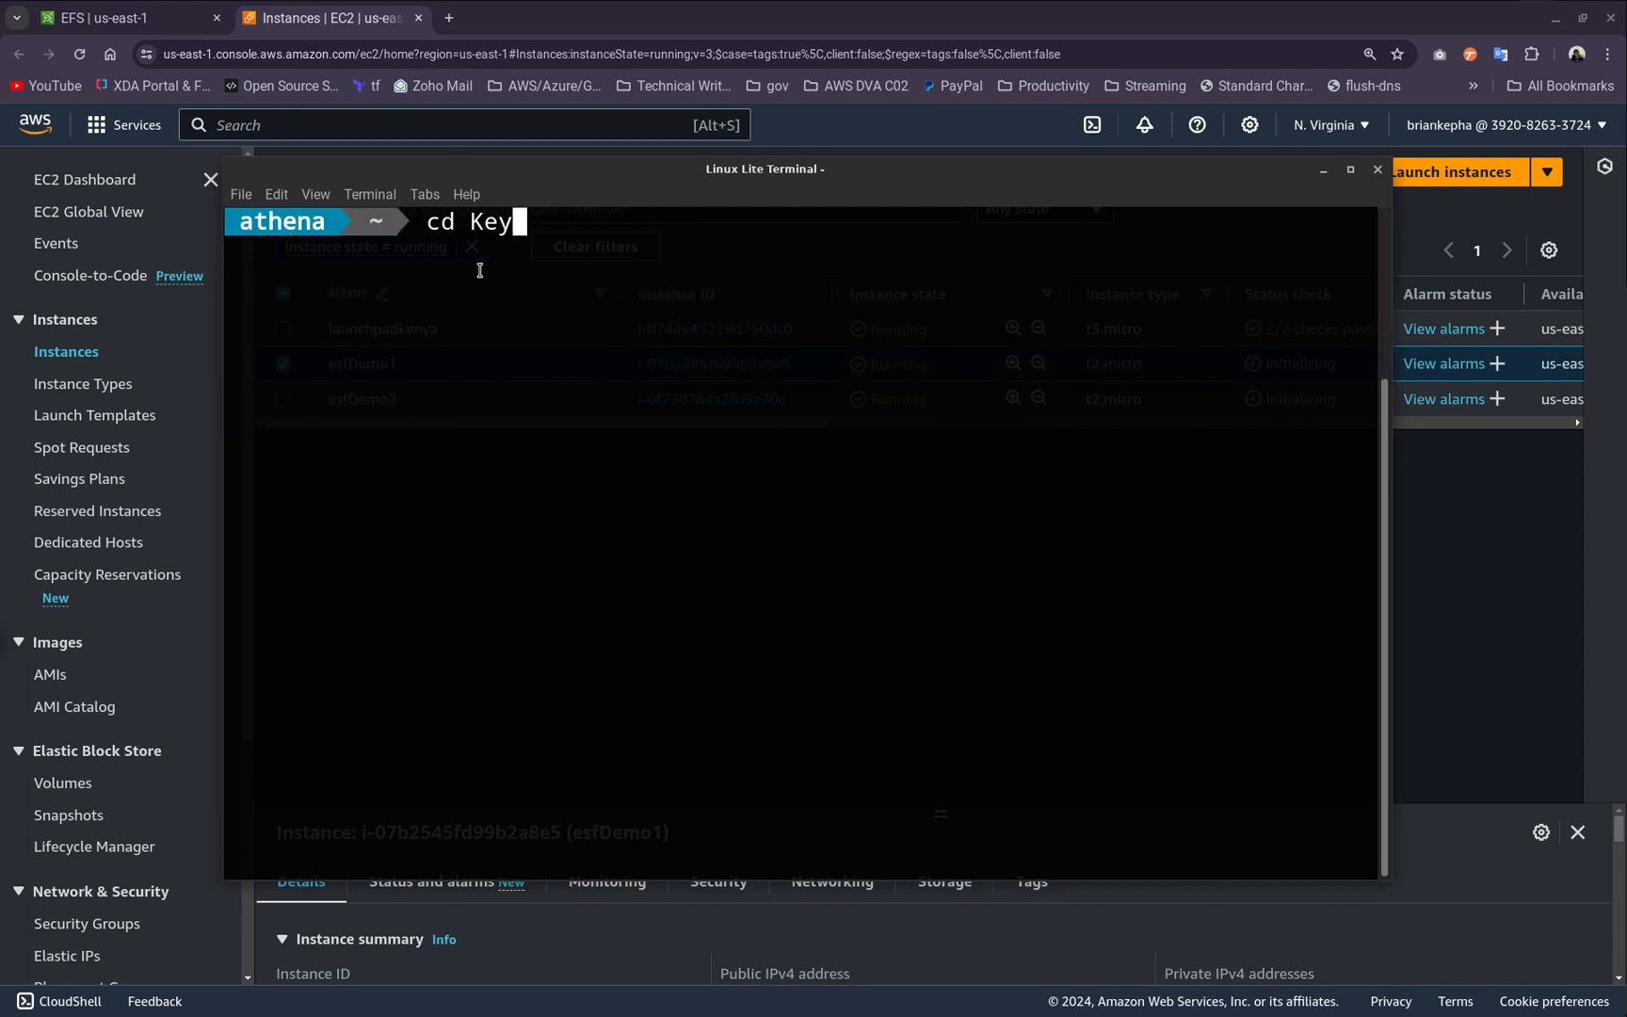
pyautogui.press('Return')
pyautogui.hotkey('ctrl', 'l')
pyautogui.write('cd keys/')
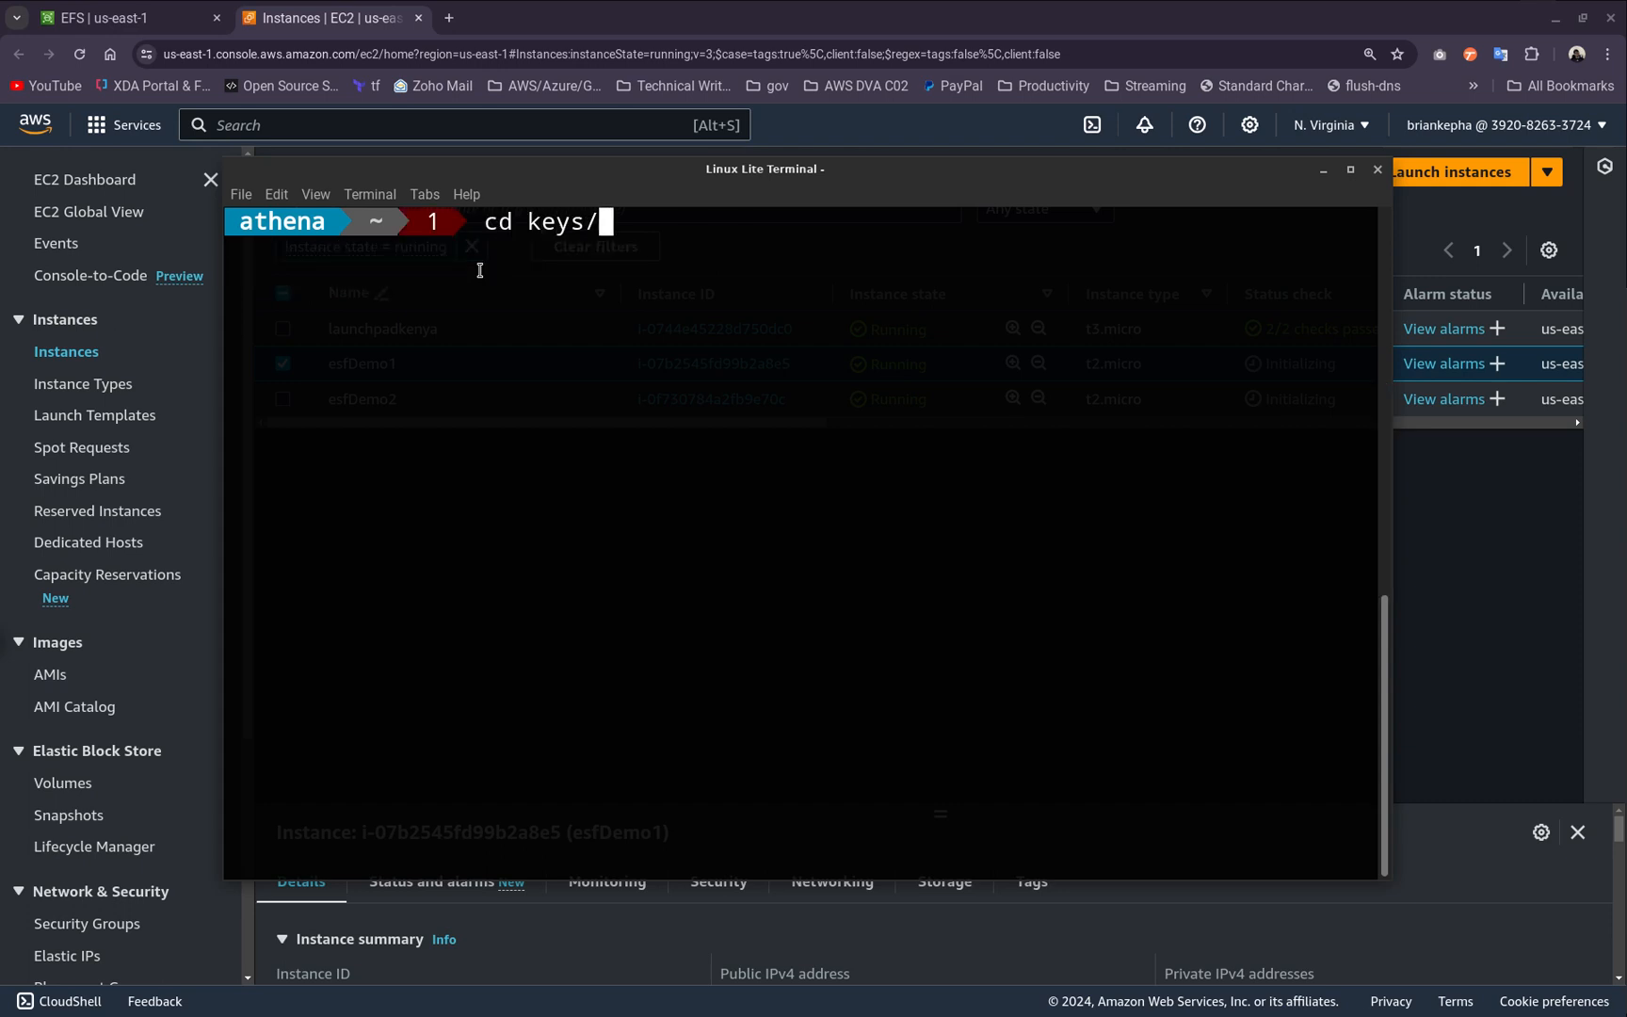
pyautogui.press('Return')
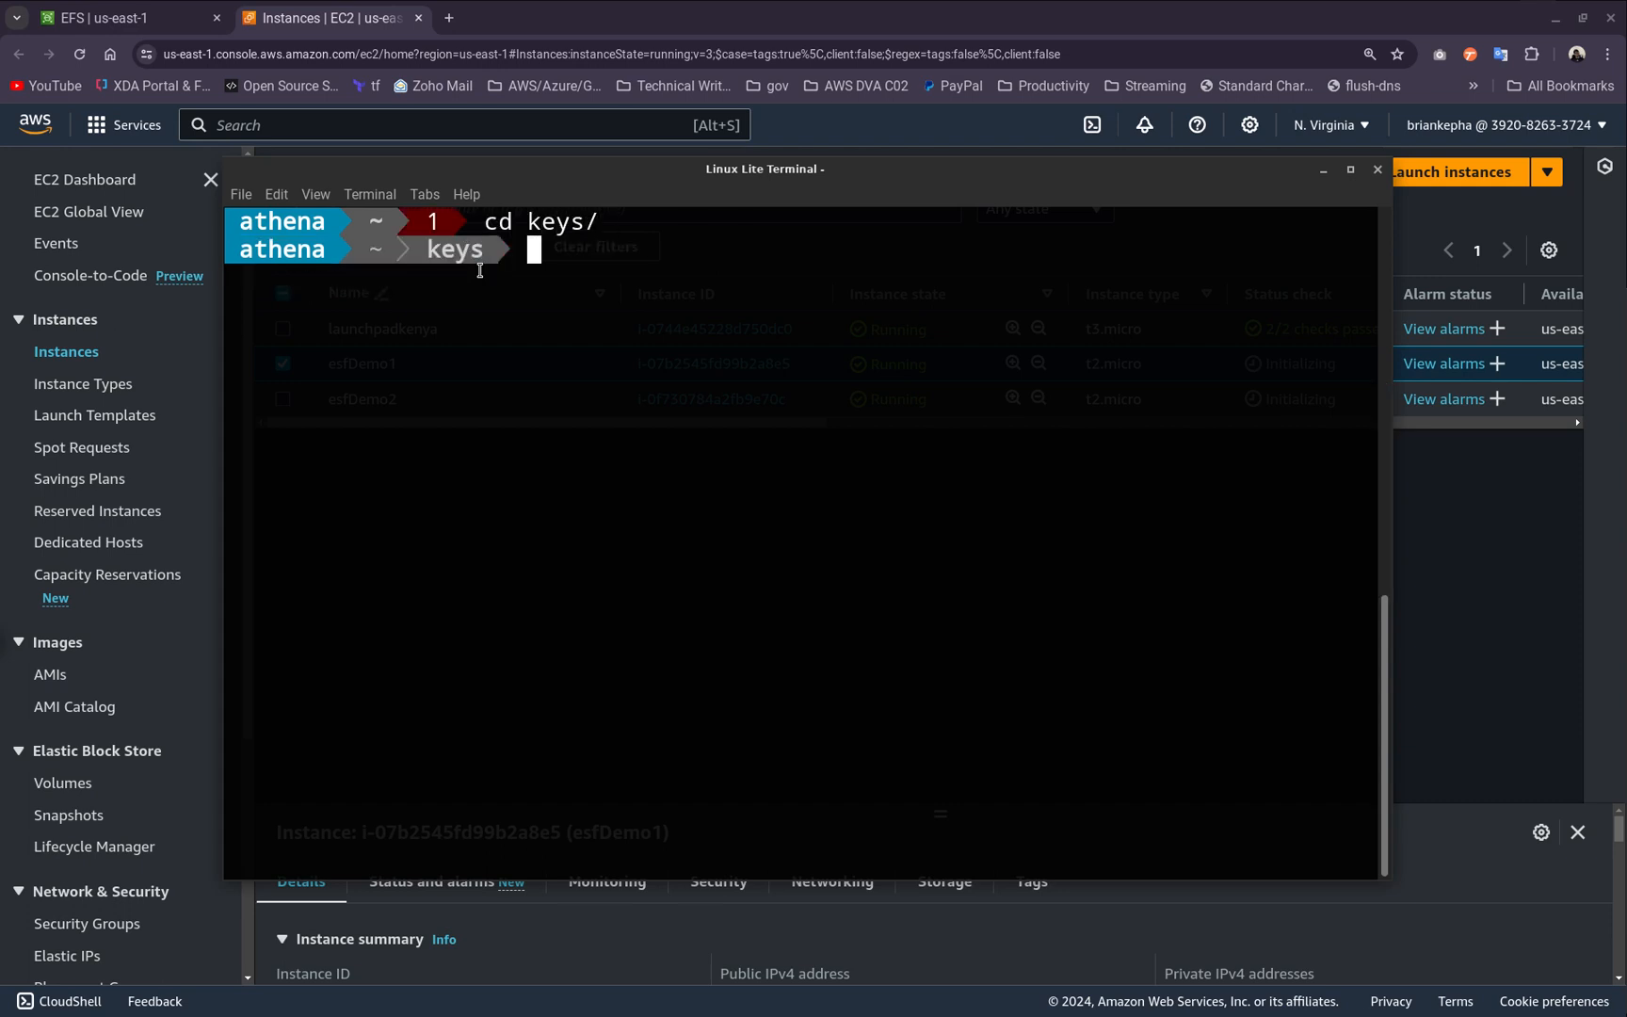
pyautogui.hotkey('ctrl', 'l')
pyautogui.write('ls')
pyautogui.press('Return')
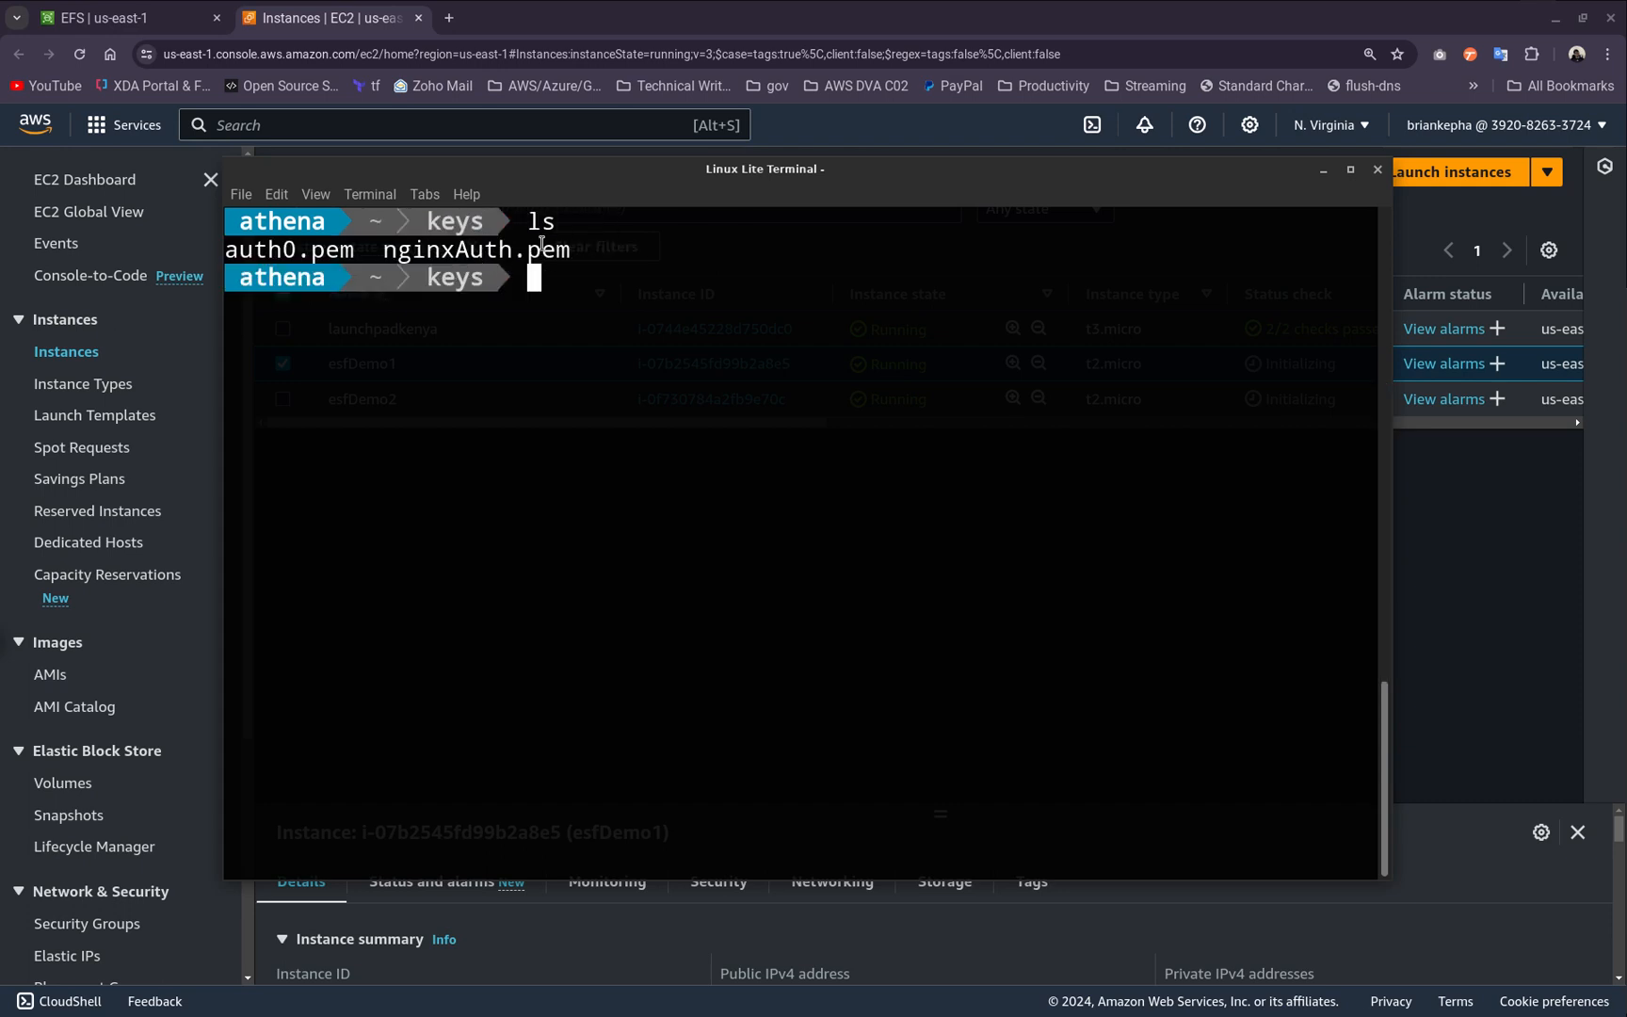
# Move the terminal aside, enlarge the esfDemo1 details and examine its public IPv4 address field
pyautogui.moveTo(928, 195); pyautogui.dragTo(960, 219)
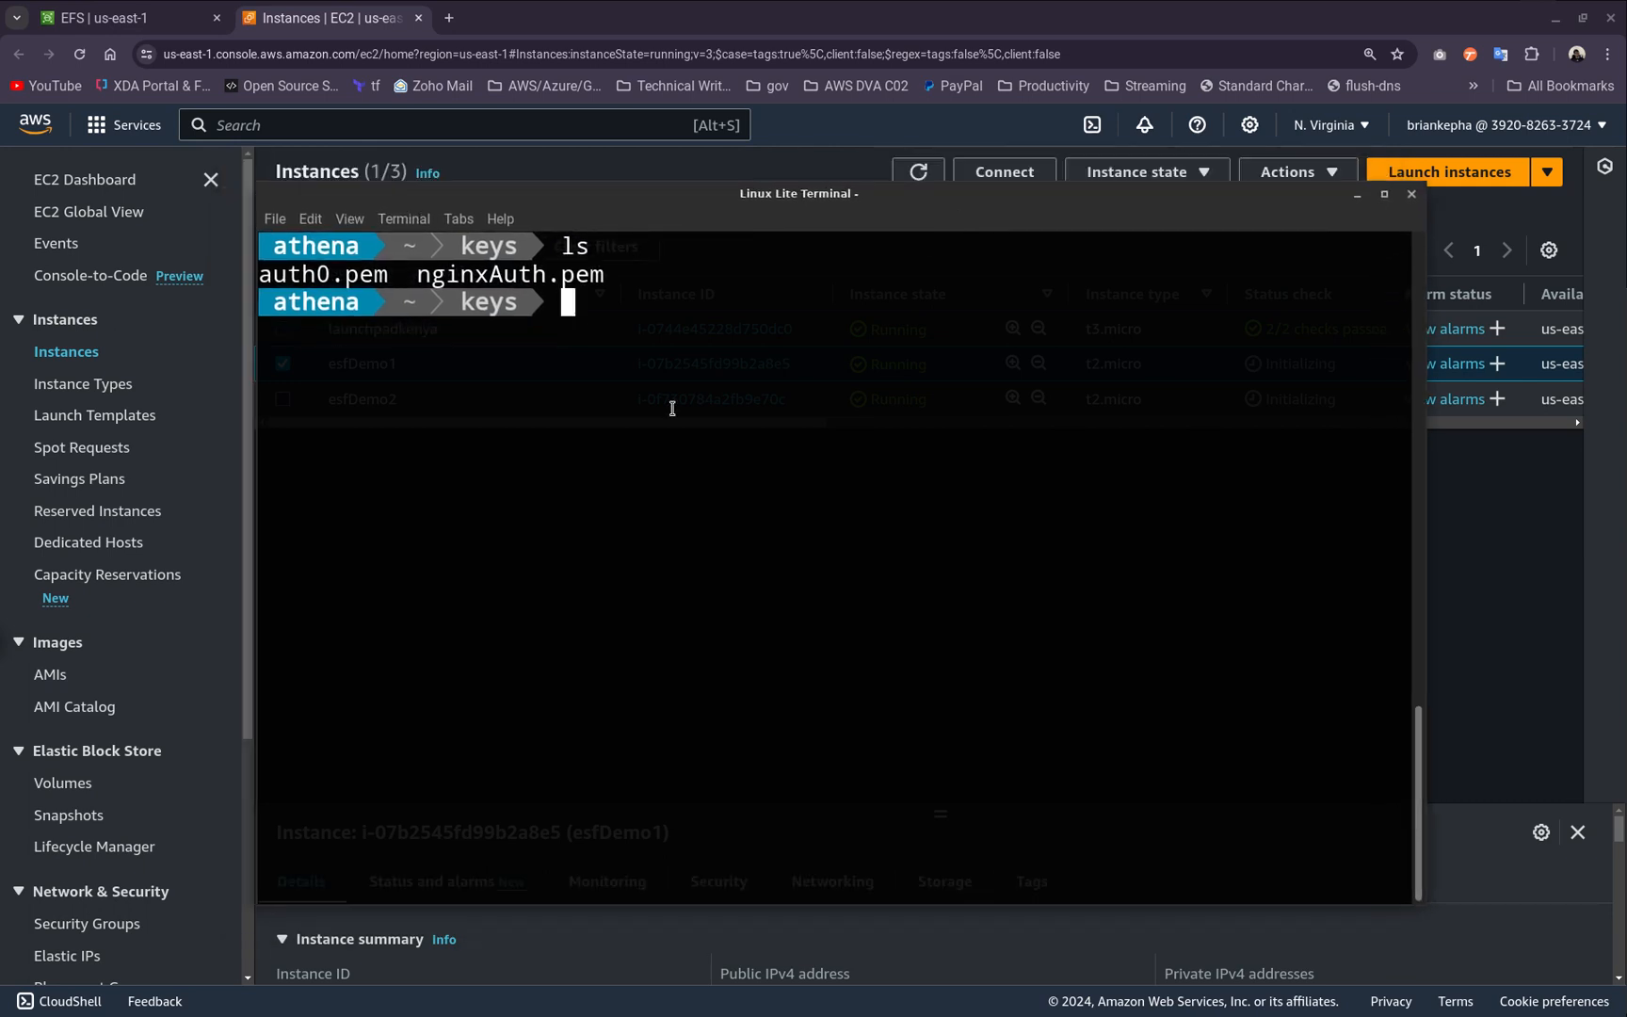
pyautogui.moveTo(704, 289); pyautogui.dragTo(0, 276)
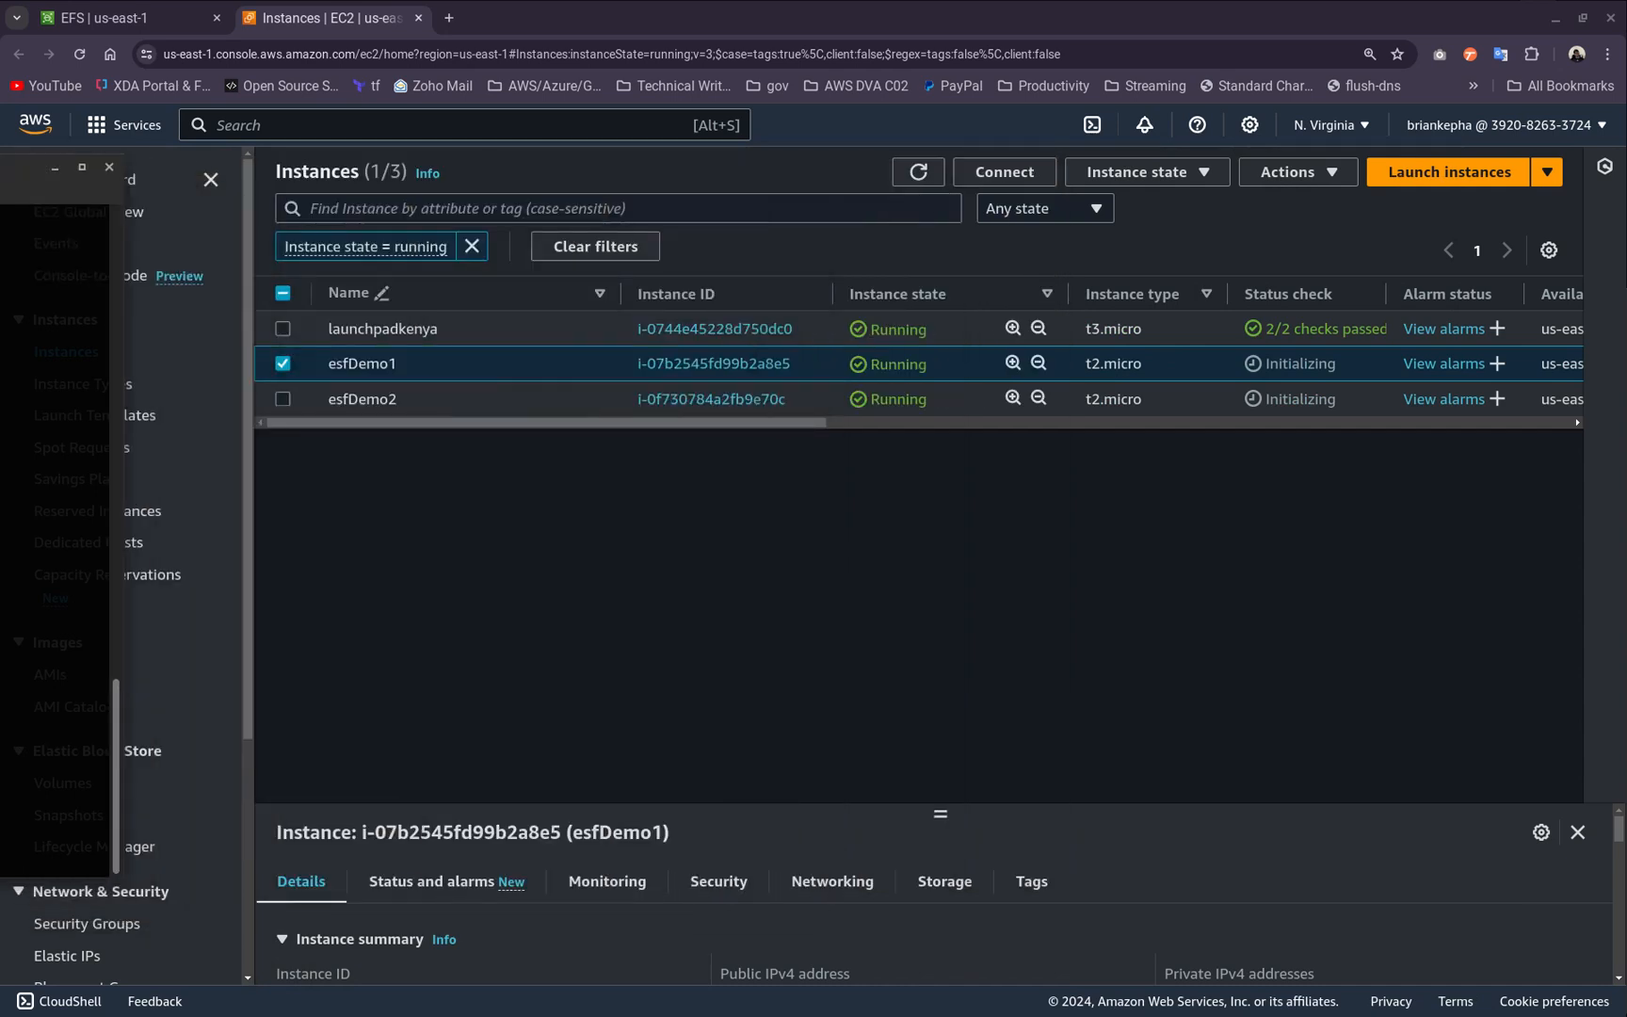
pyautogui.click(603, 689)
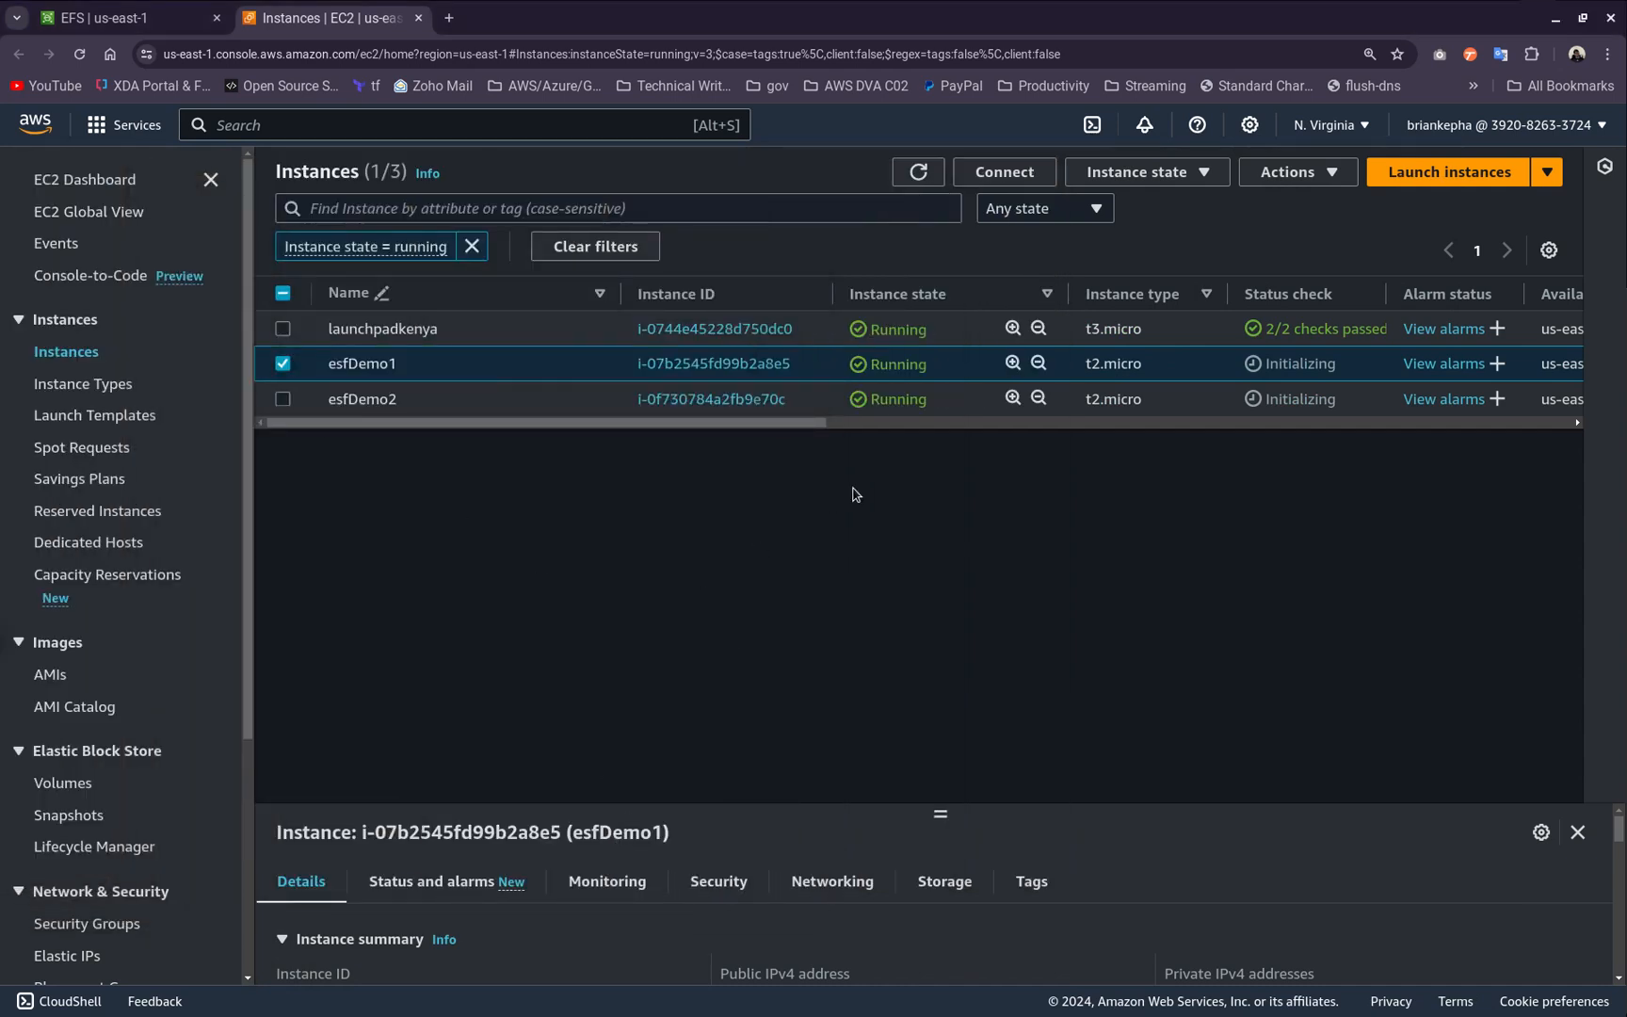
pyautogui.scroll(-5, 492, 887)
pyautogui.scroll(3, 723, 845)
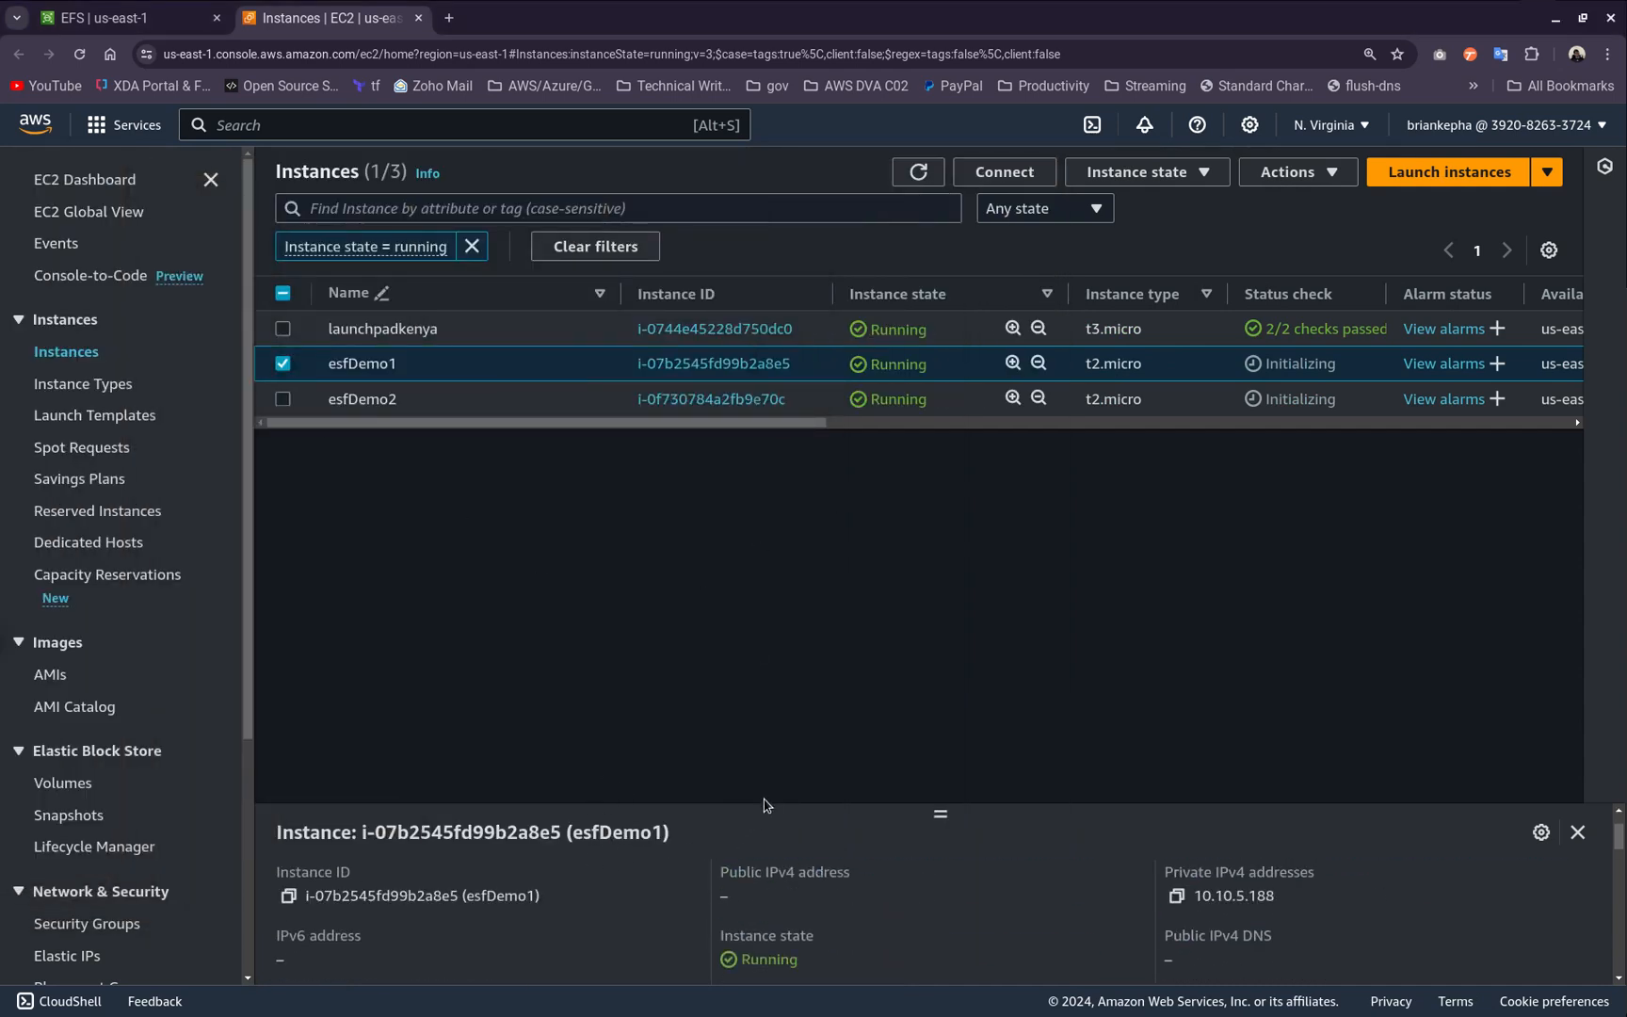
pyautogui.moveTo(938, 814); pyautogui.dragTo(932, 686)
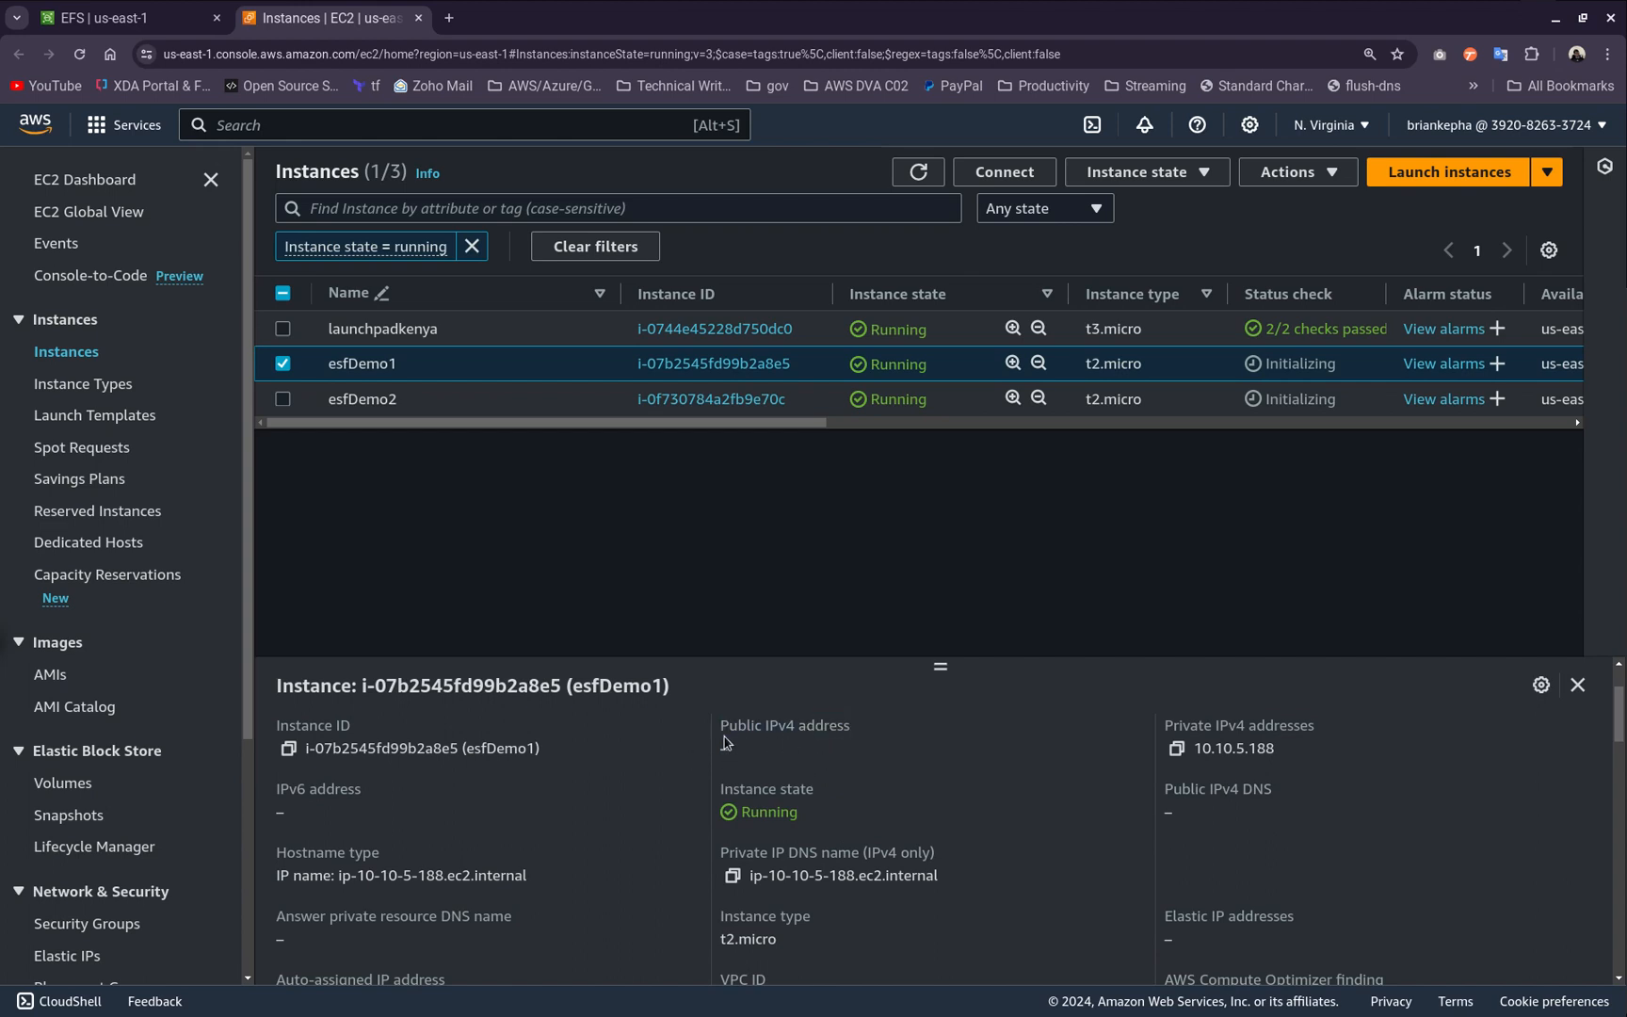
pyautogui.moveTo(746, 730); pyautogui.dragTo(819, 723)
pyautogui.click(774, 732)
pyautogui.click(877, 735)
pyautogui.scroll(-3, 184, 565)
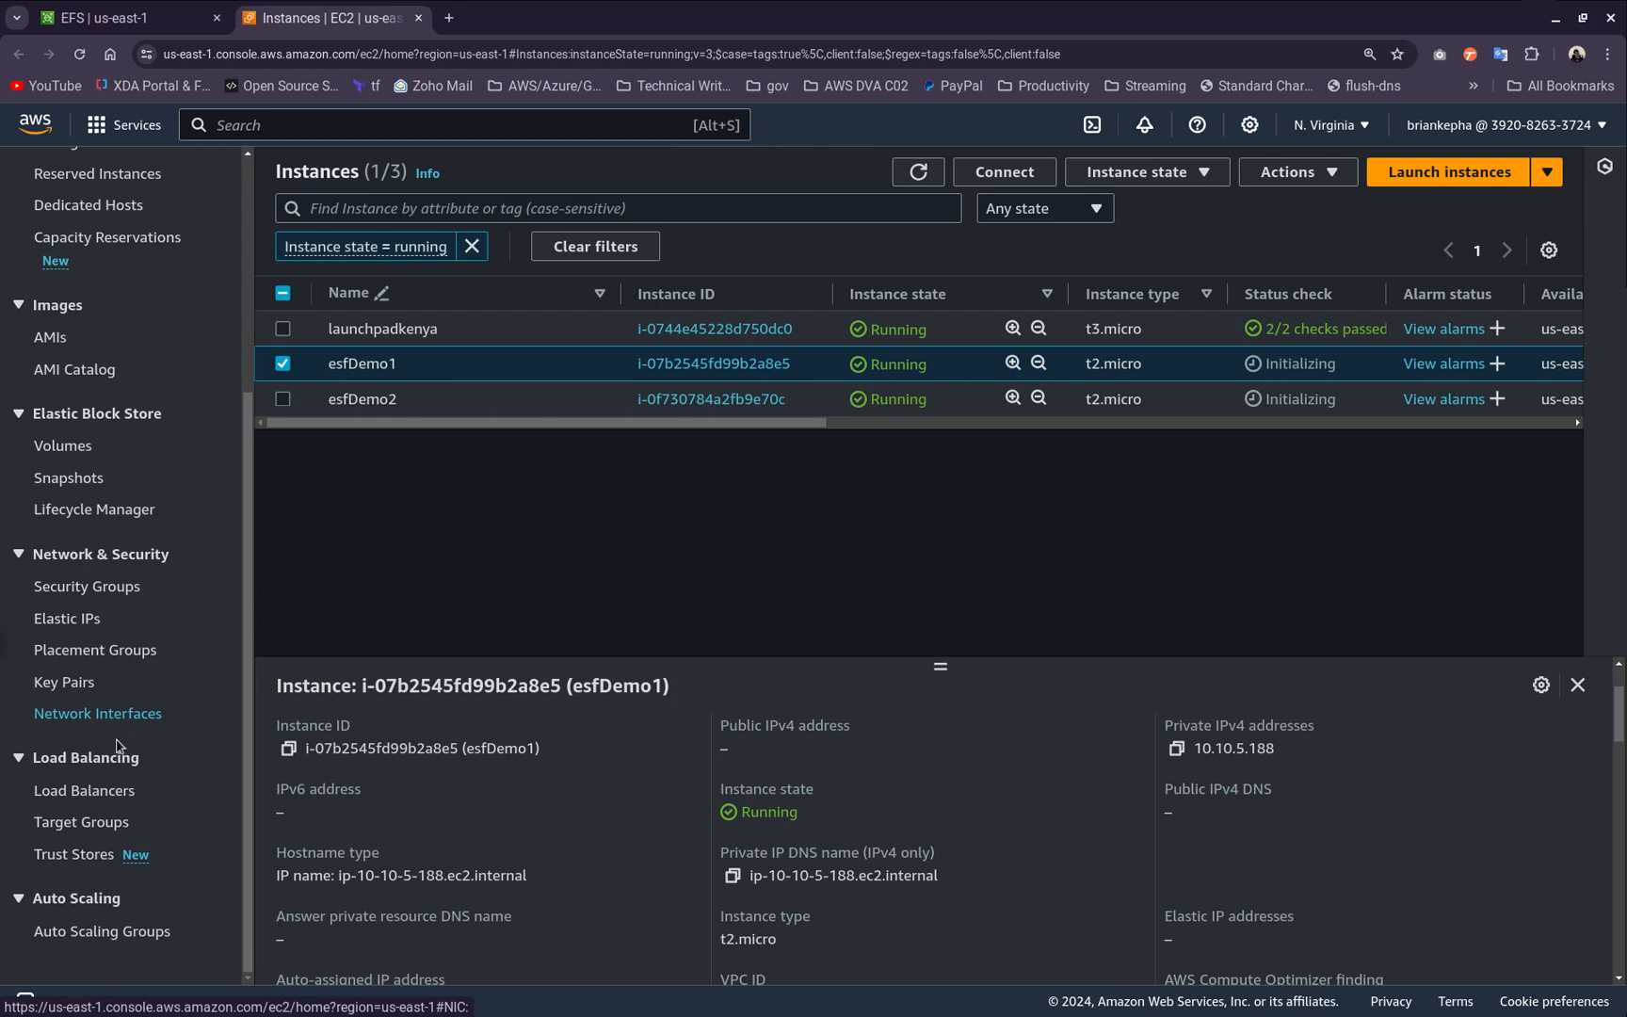
pyautogui.scroll(3, 119, 744)
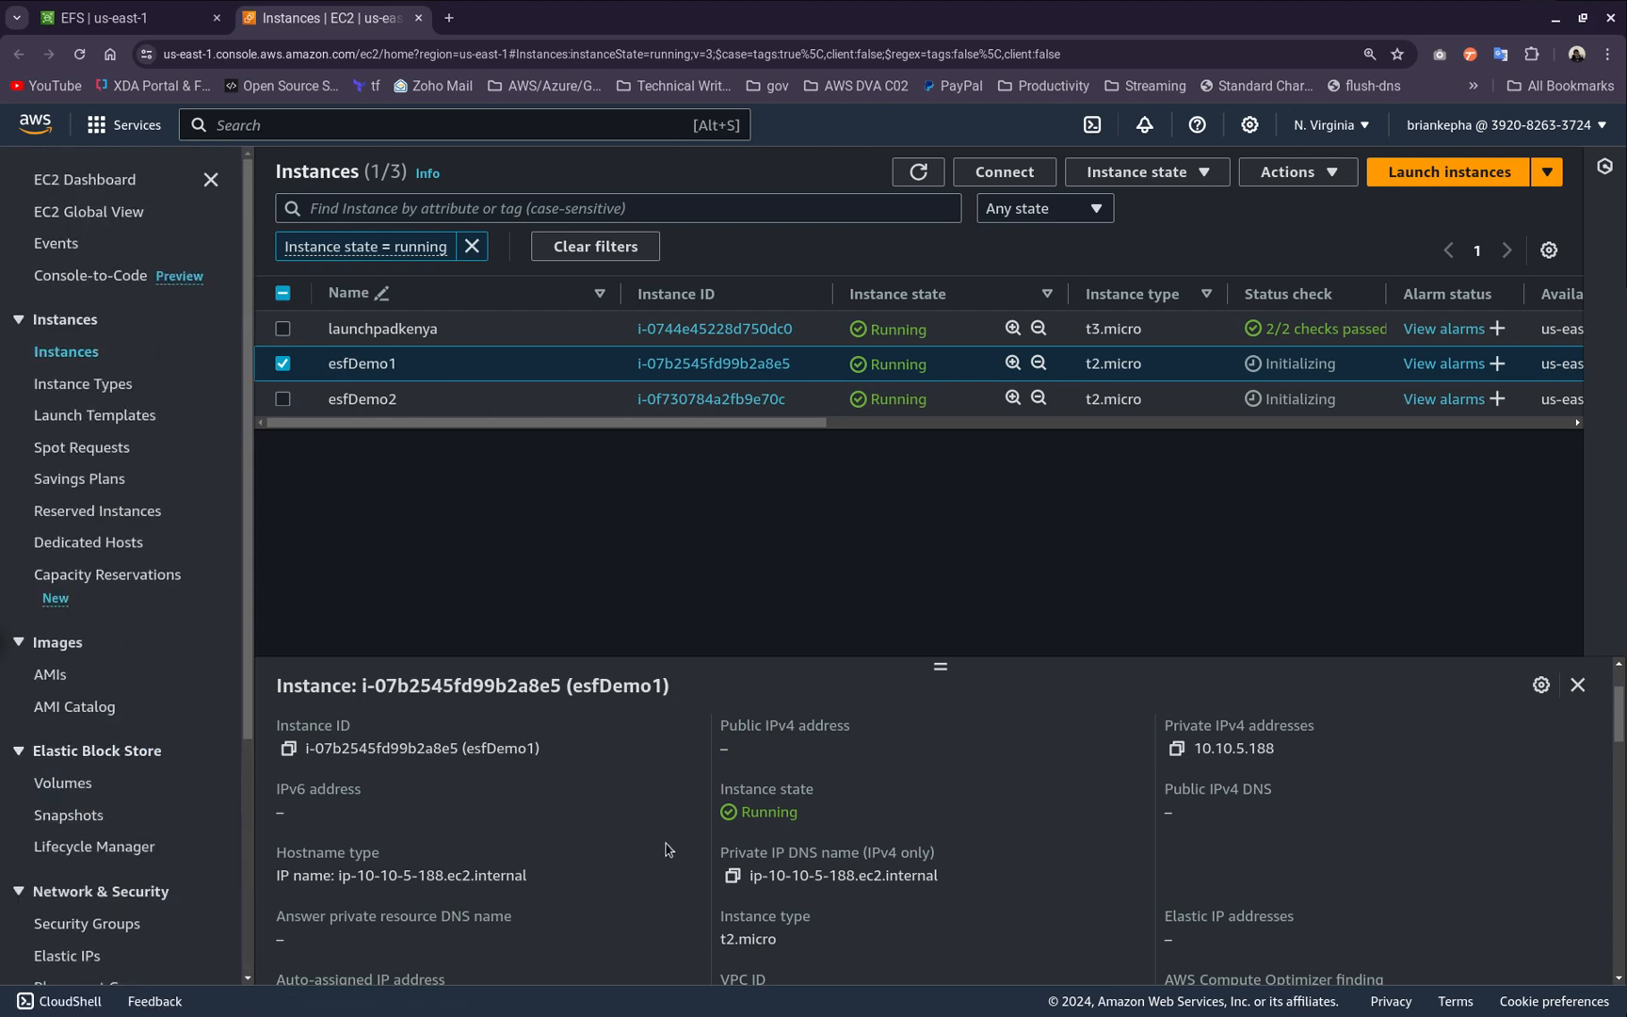
pyautogui.scroll(-3, 103, 748)
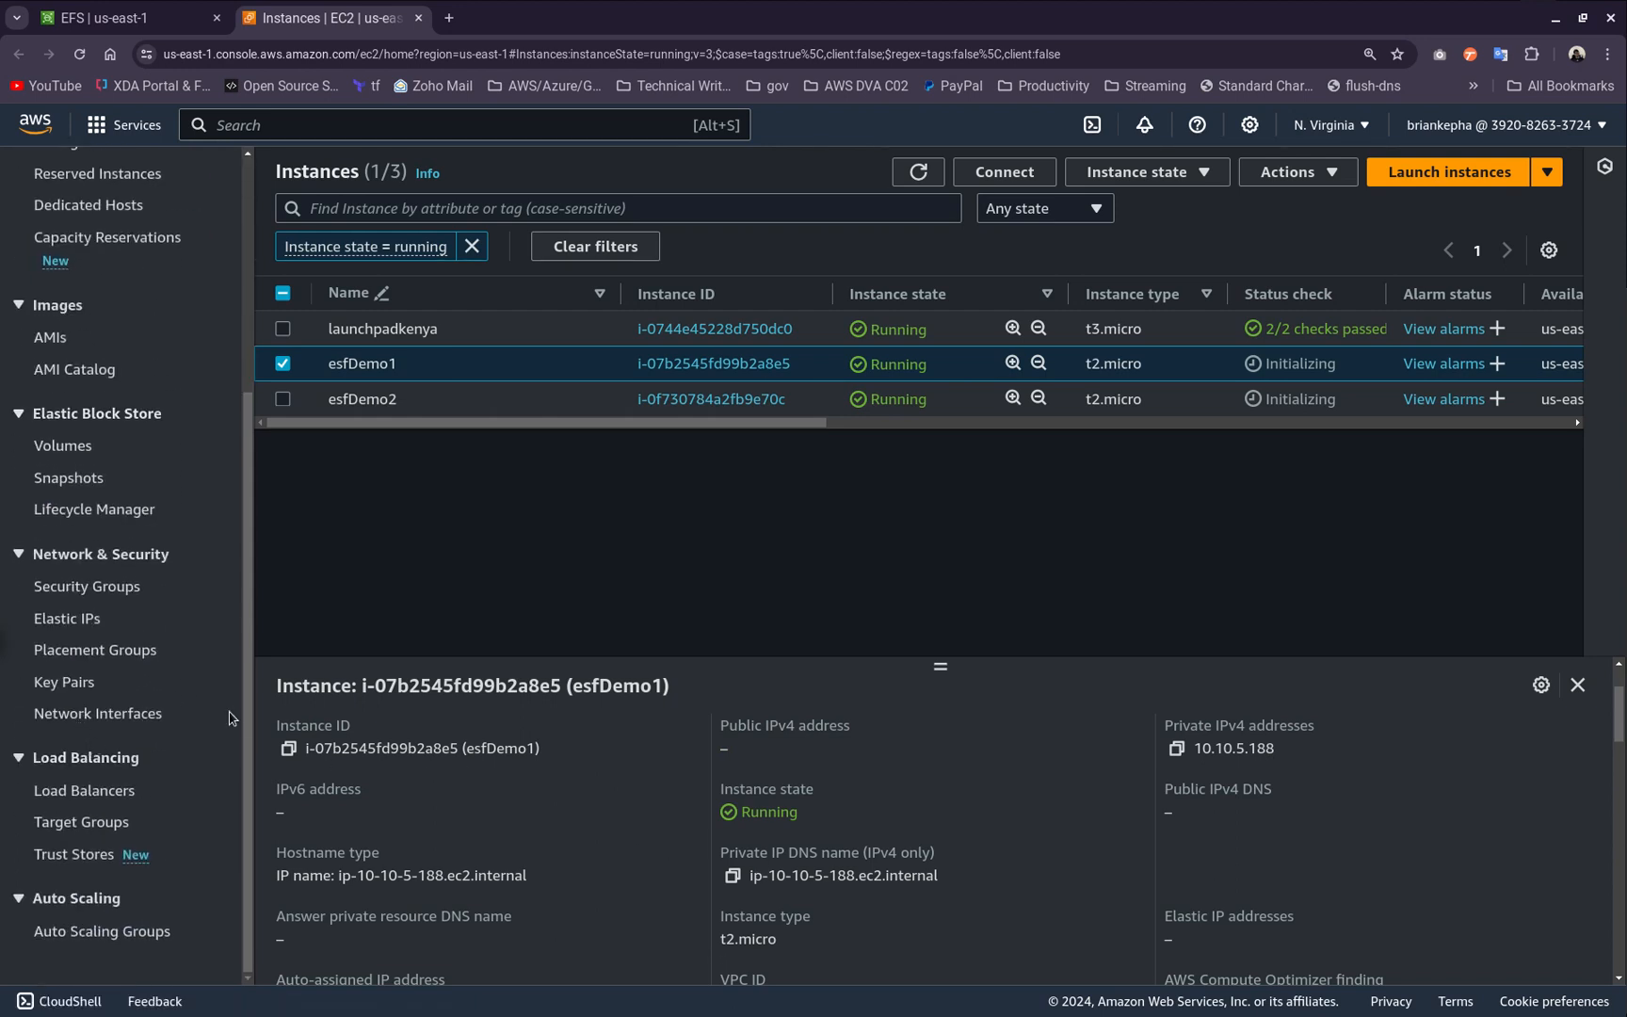
# Duplicate the instances page in a second browser tab and review the esfDemo1 network details on the original page
pyautogui.rightClick(317, 23)
pyautogui.click(405, 193)
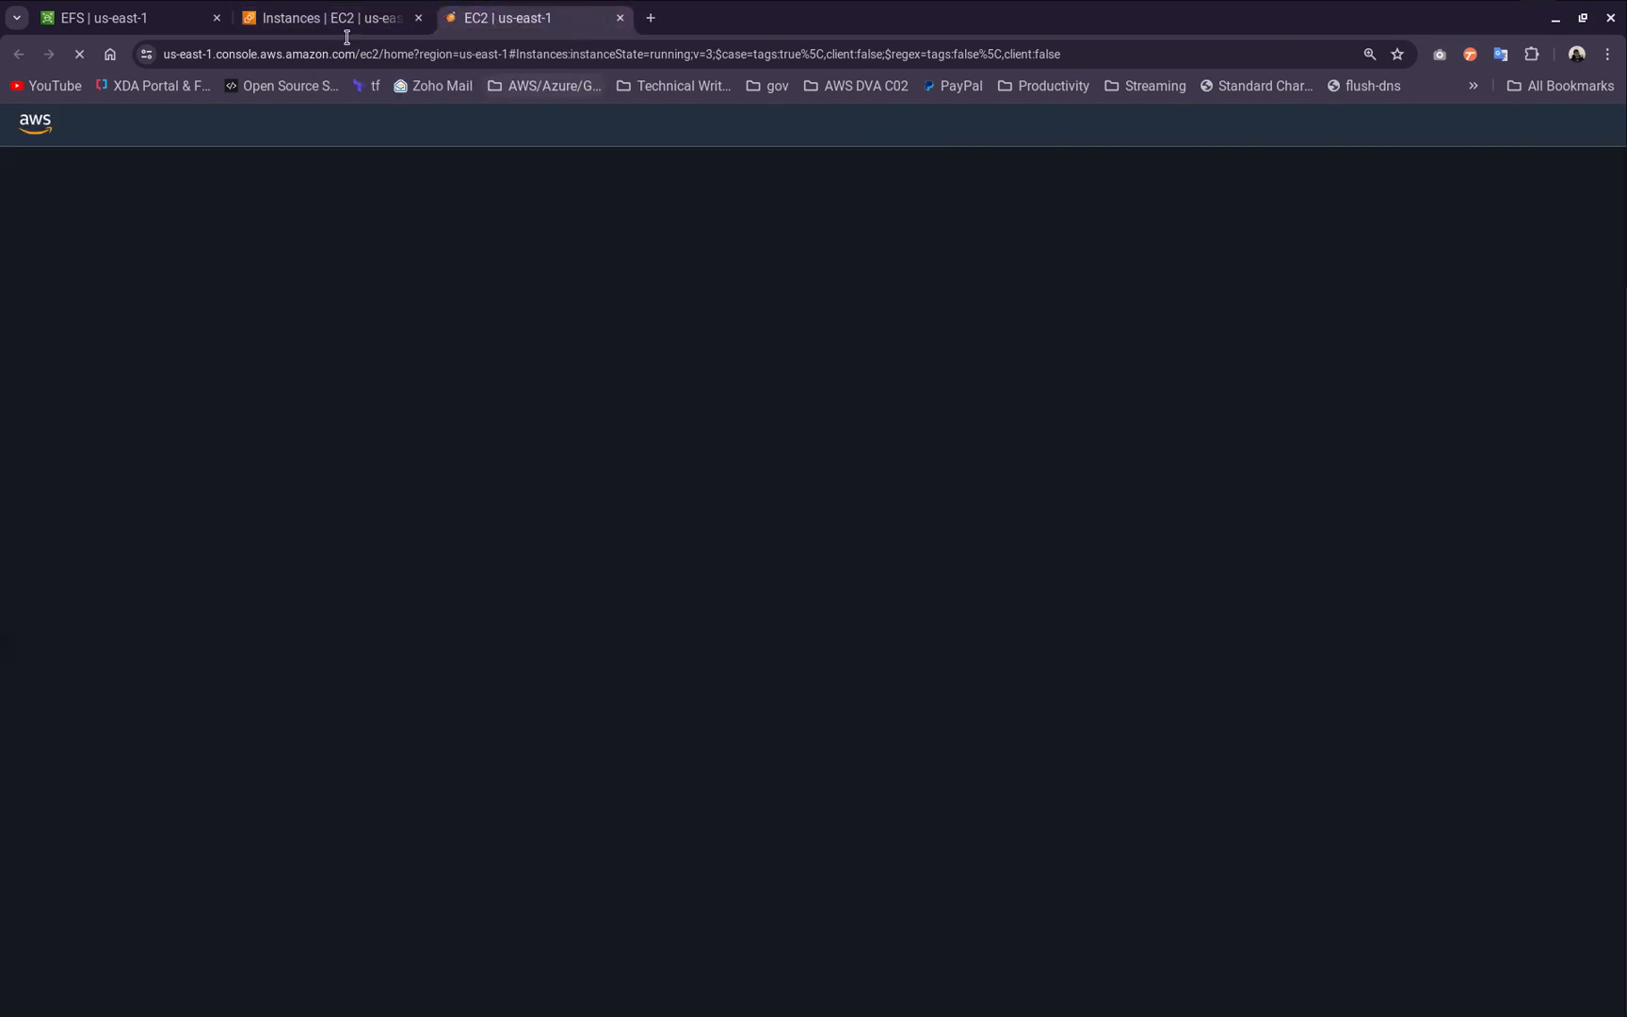
pyautogui.click(335, 18)
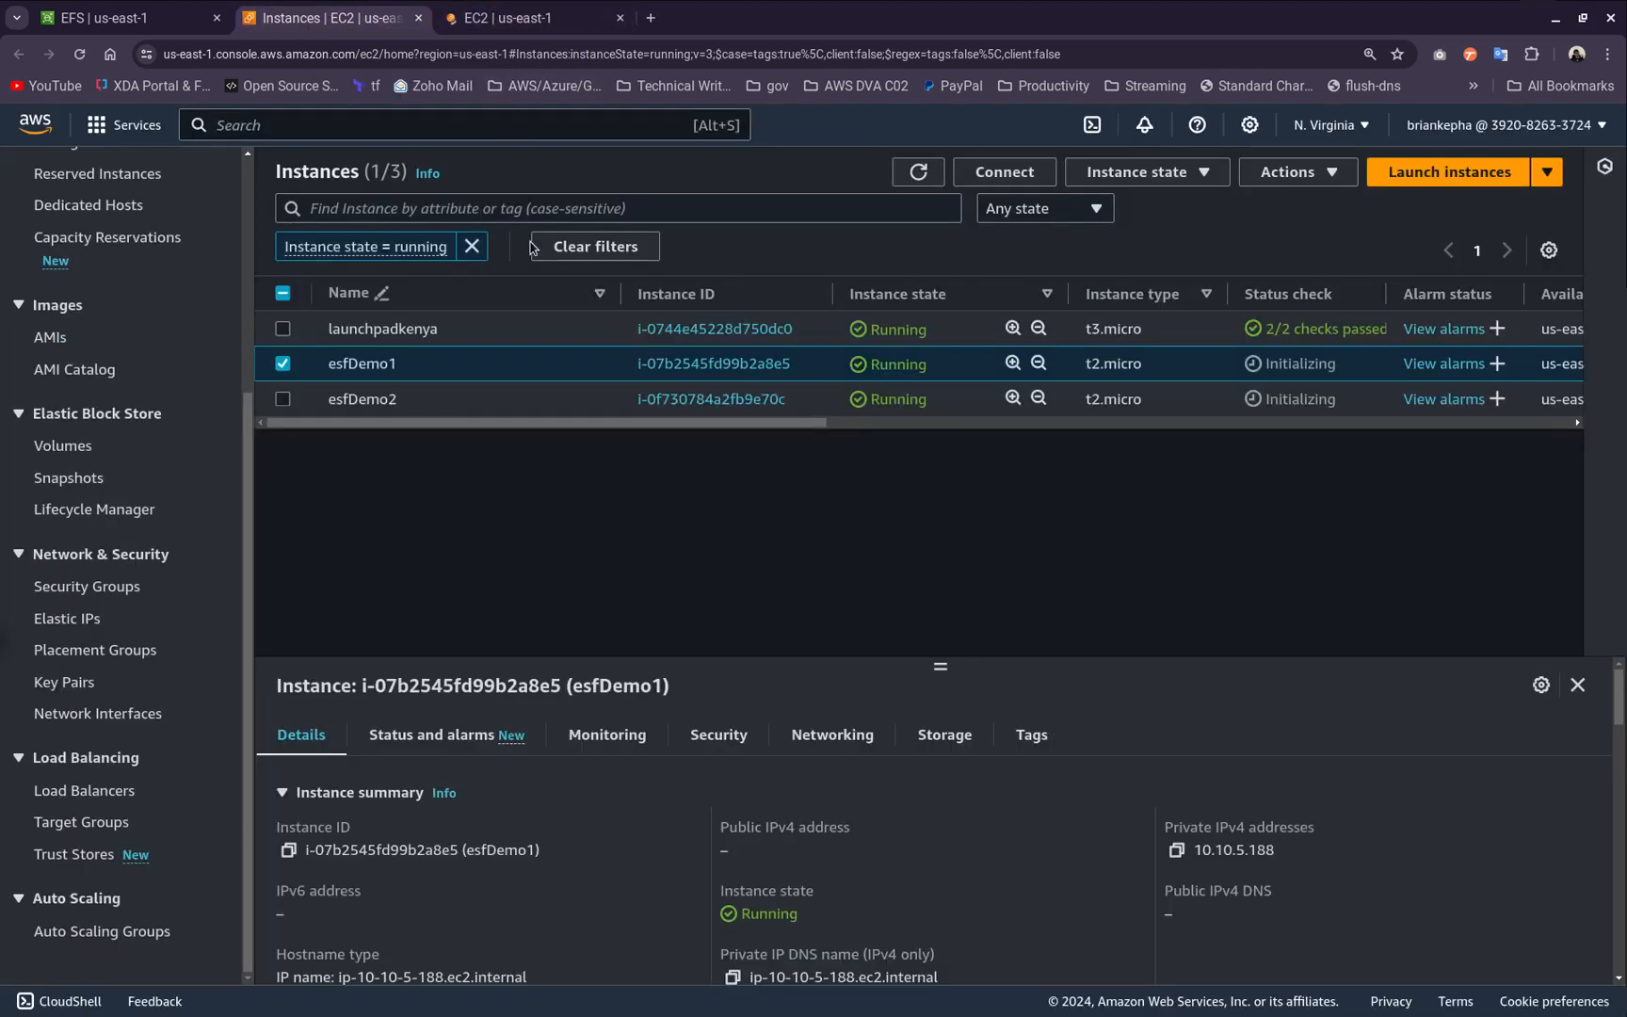
pyautogui.hotkey('ctrl', 'Tab')
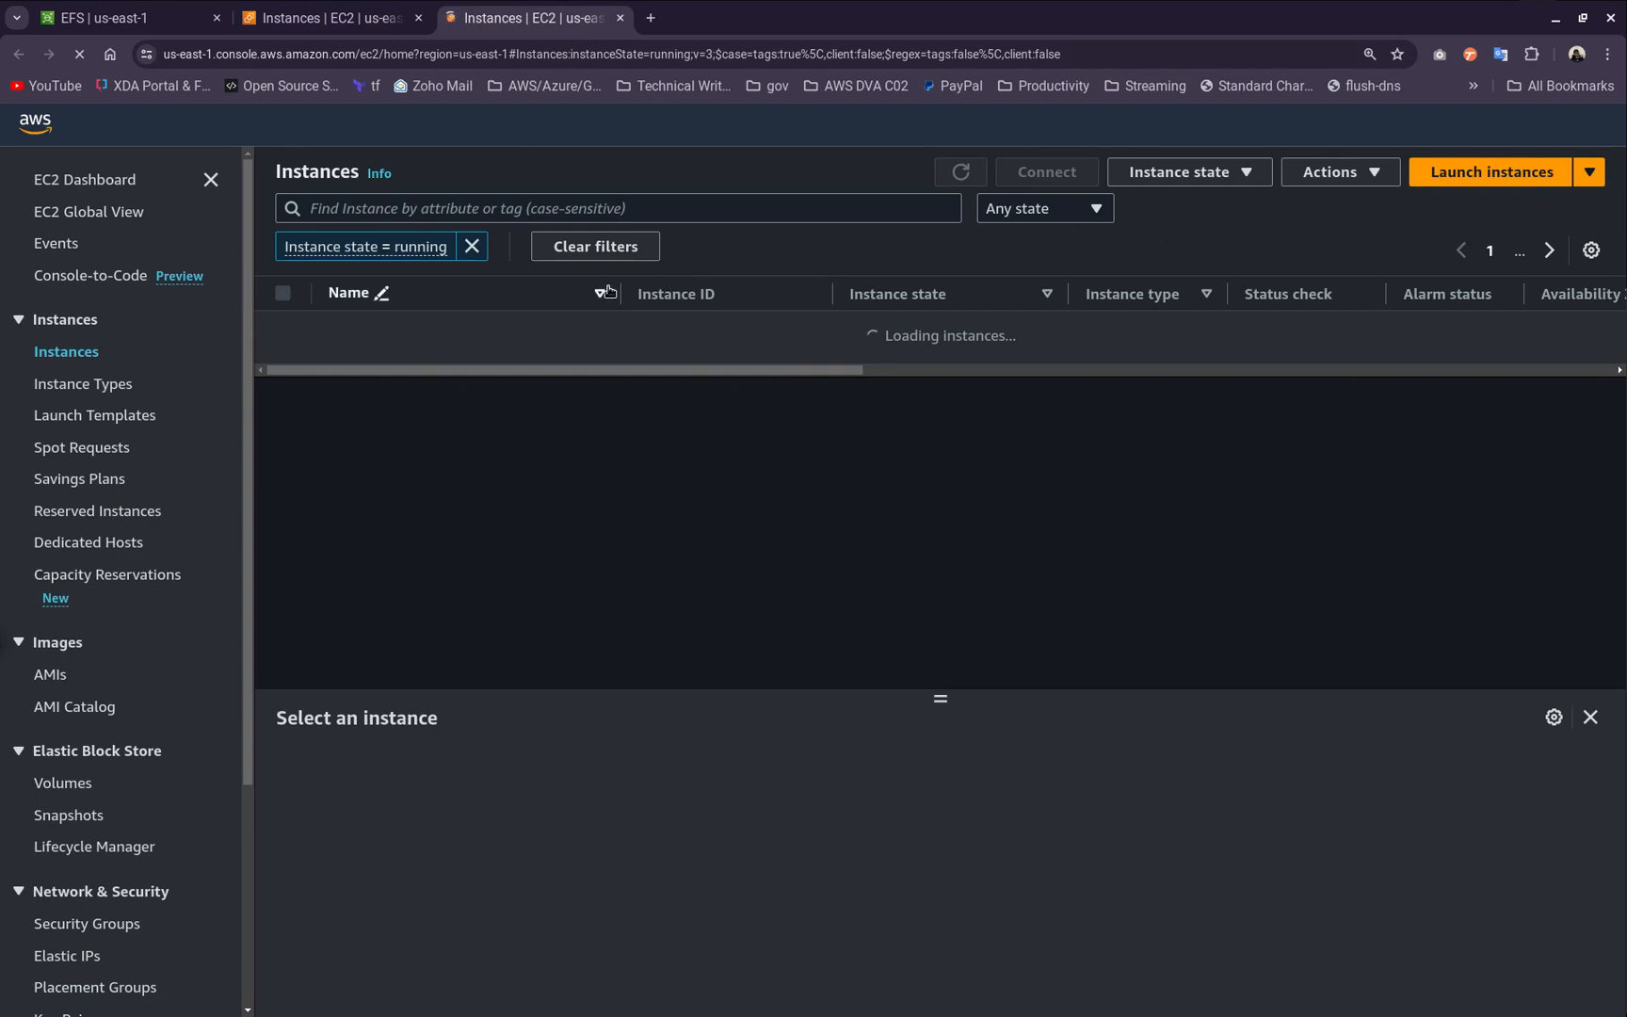
pyautogui.hotkey('ctrl', 'shift', 'Tab')
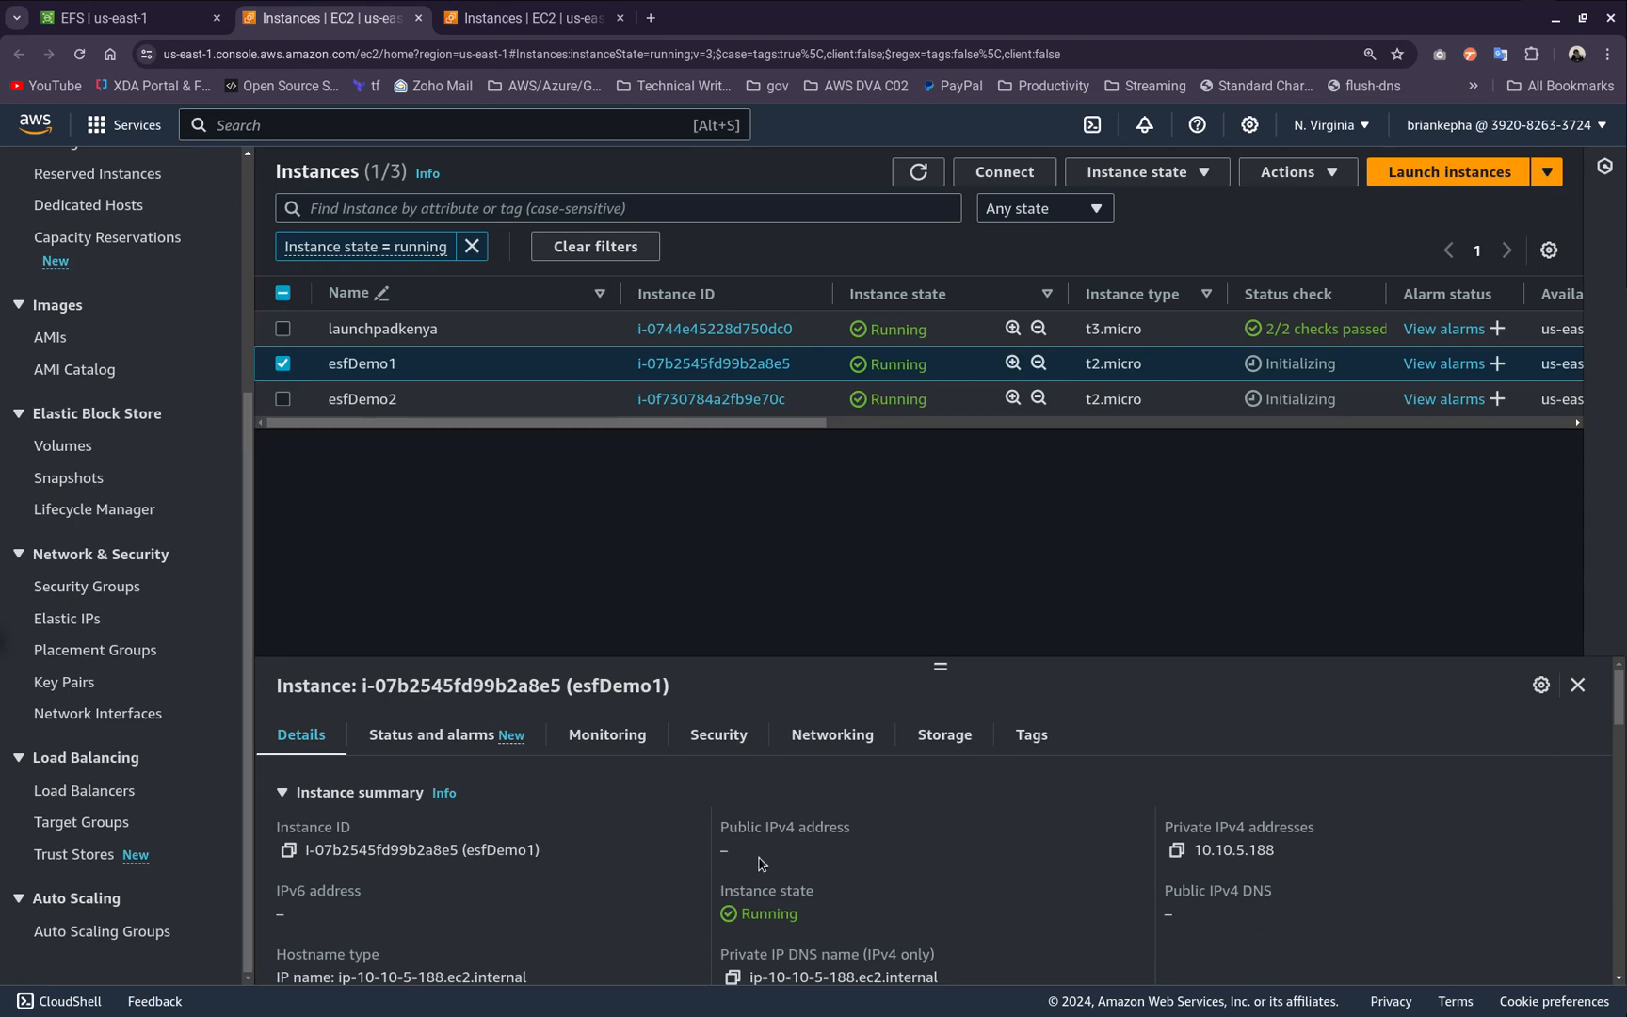
pyautogui.scroll(-2, 1113, 871)
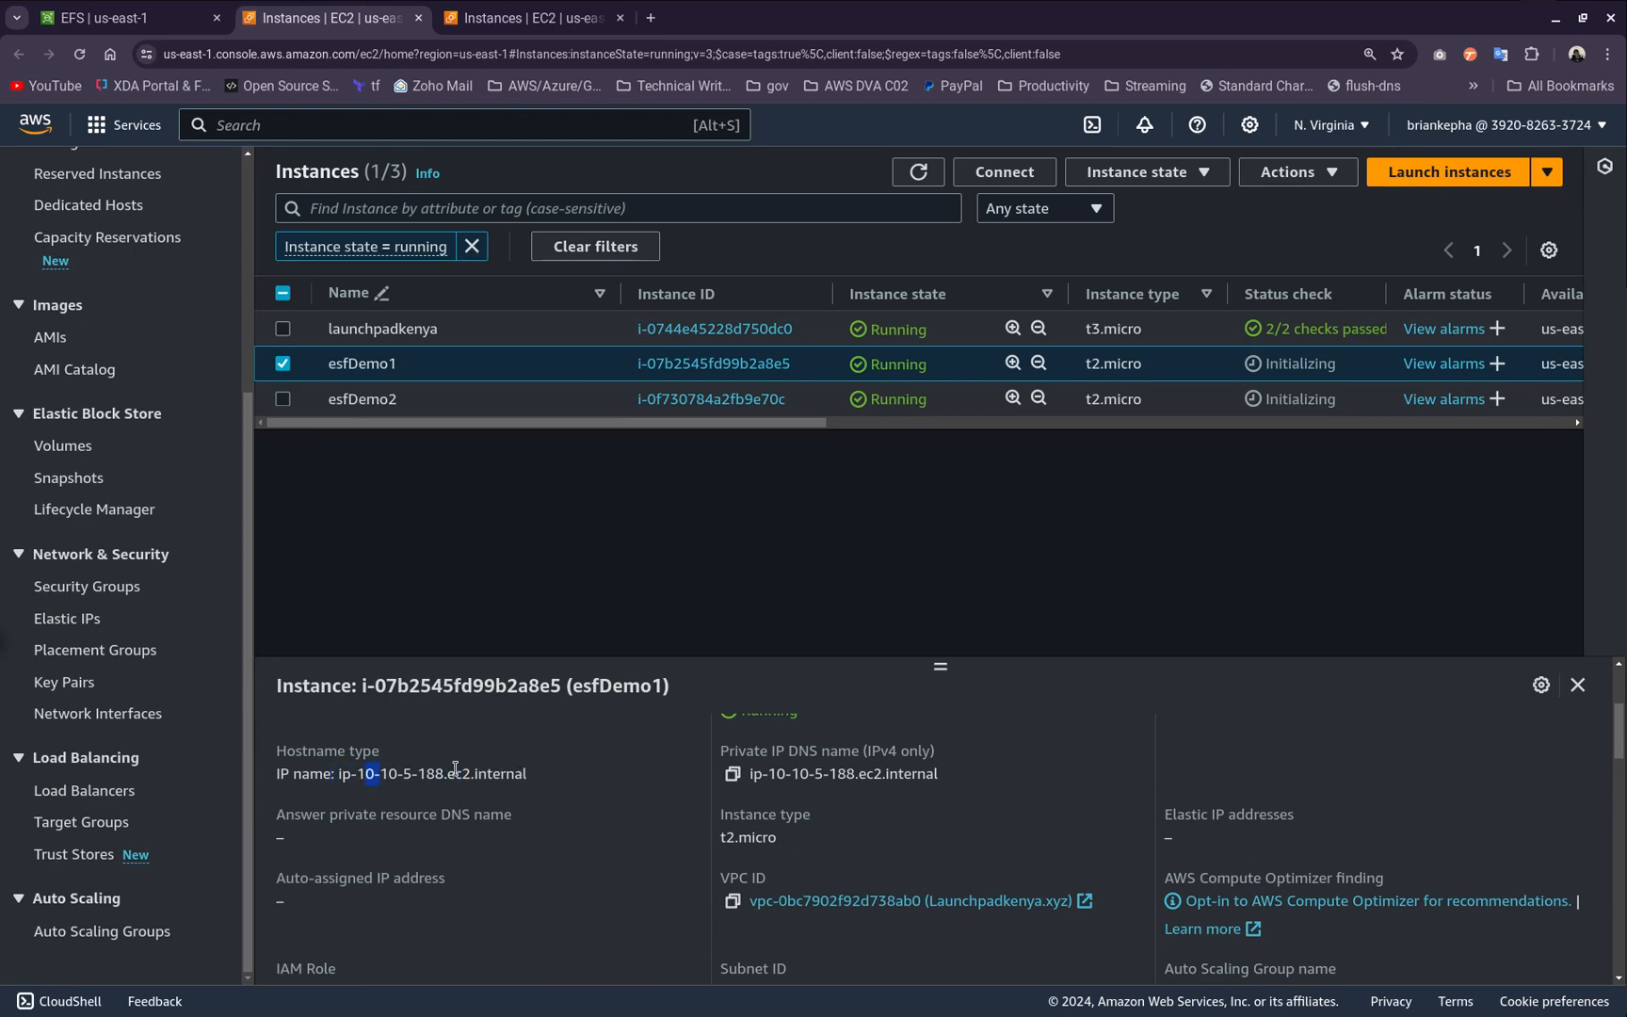
pyautogui.scroll(3, 766, 899)
# In the duplicated page, find the VPC service and open its Elastic IP addresses list
pyautogui.click(532, 17)
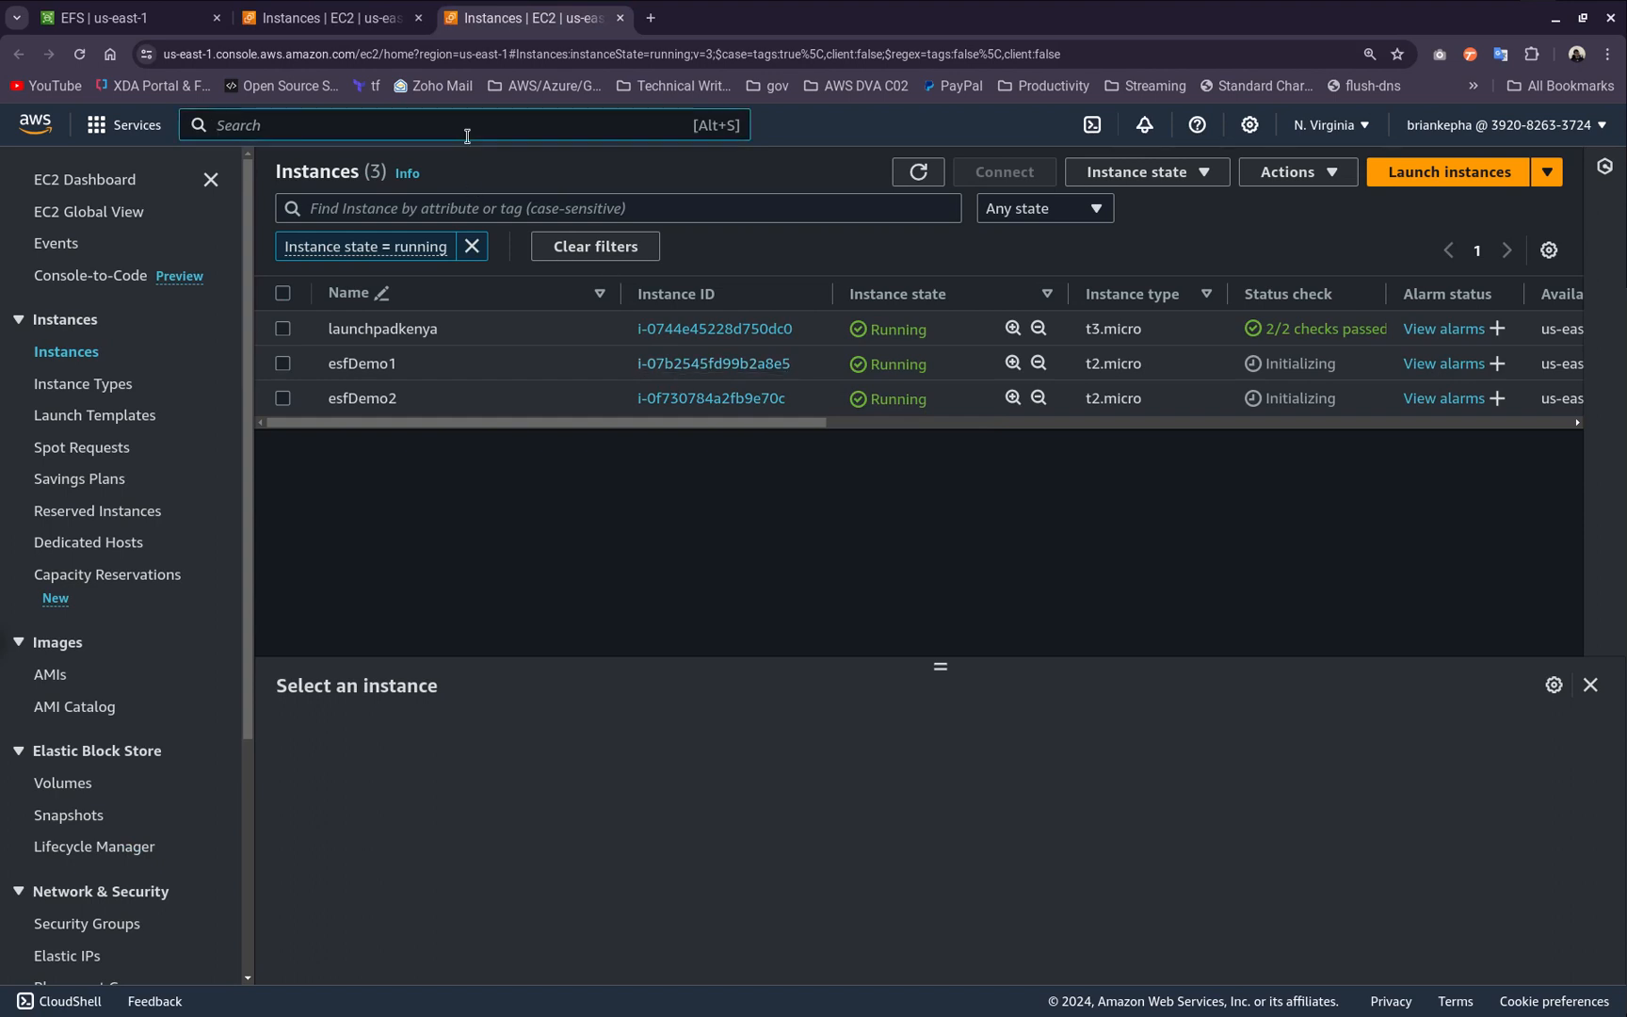
pyautogui.write('vpc')
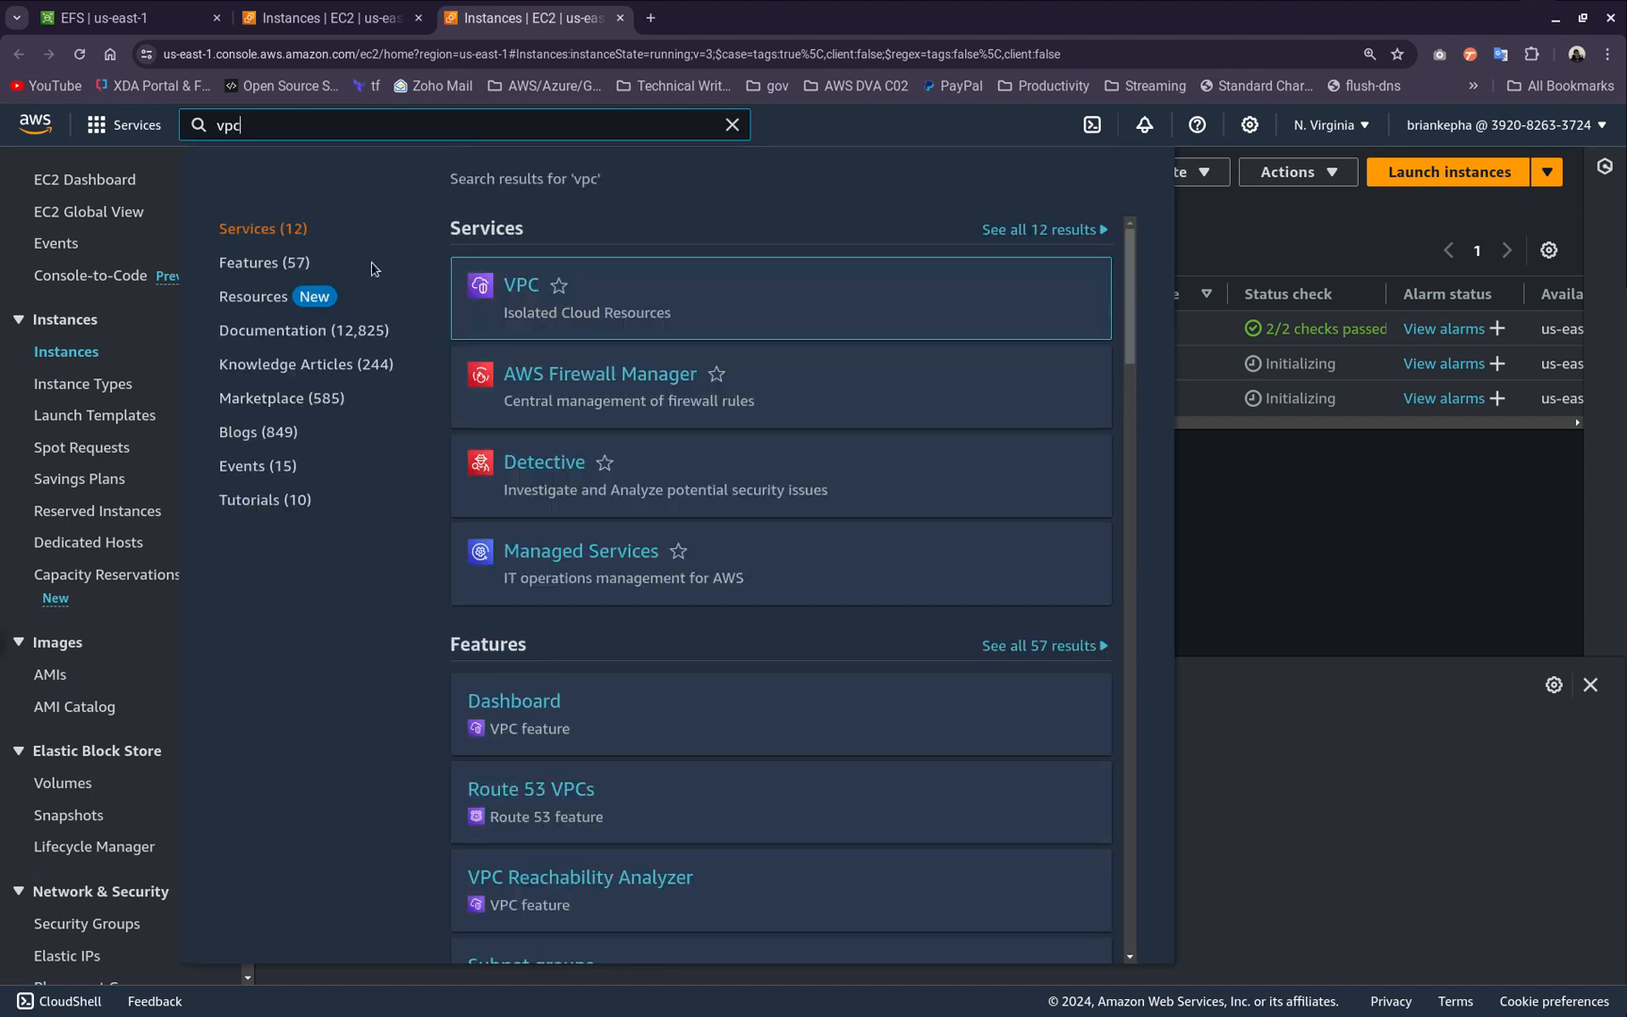
pyautogui.click(532, 290)
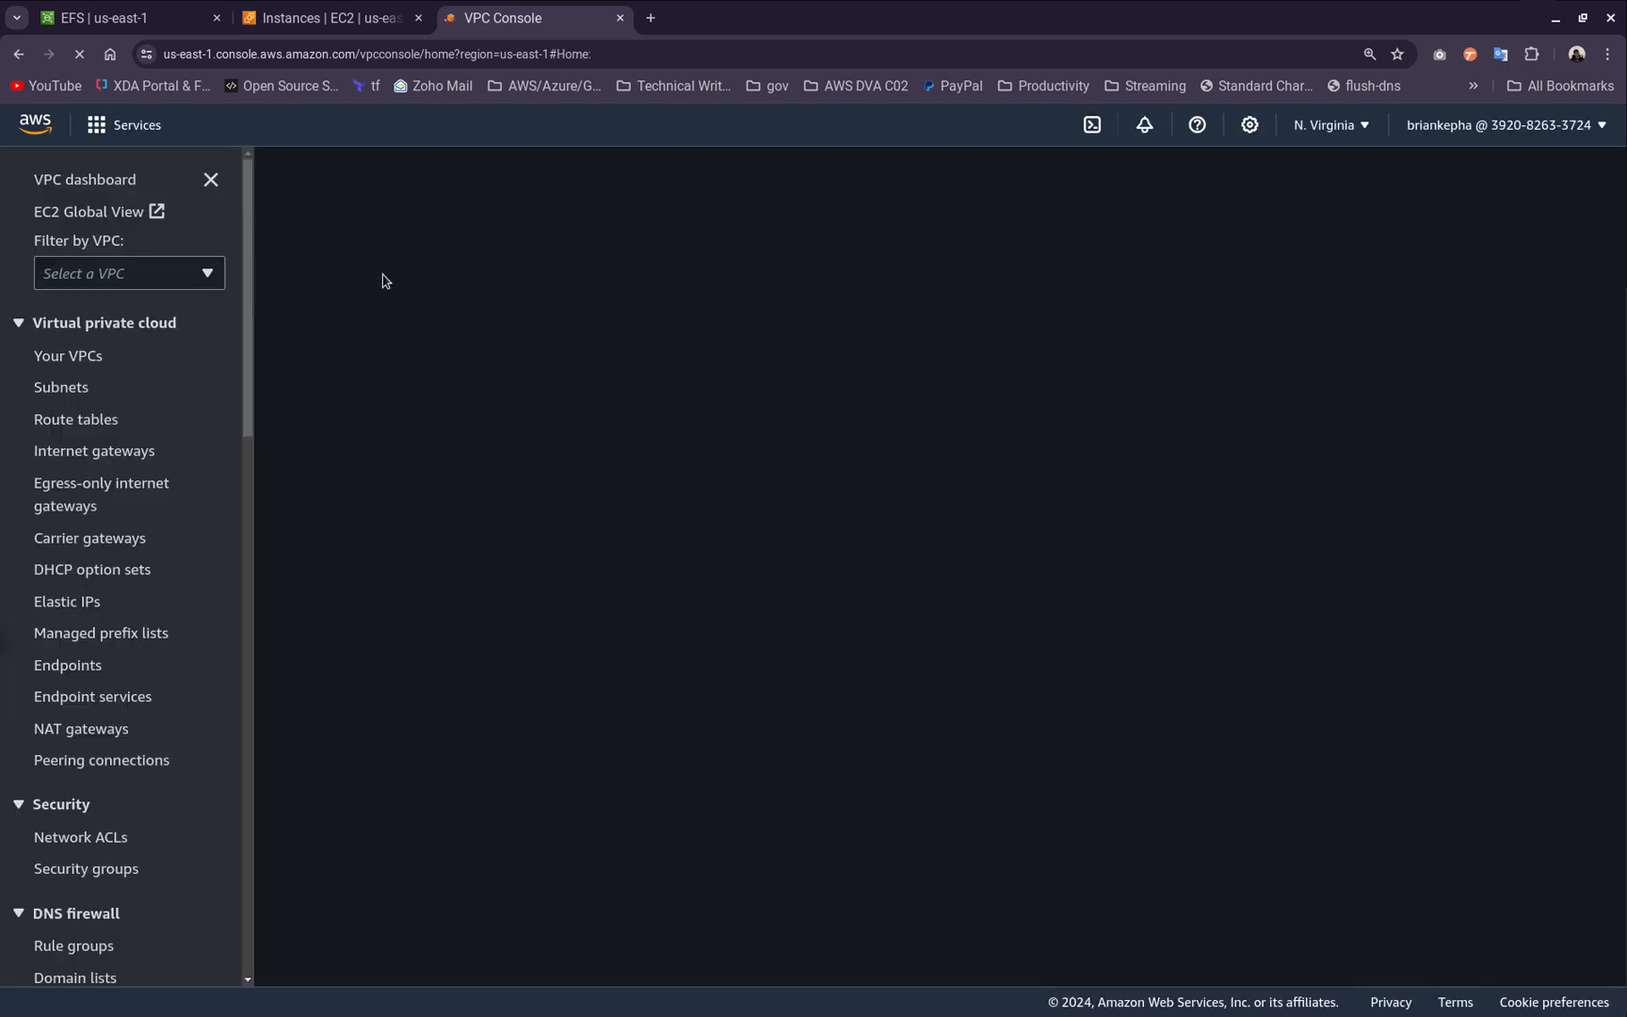
pyautogui.scroll(-1, 116, 796)
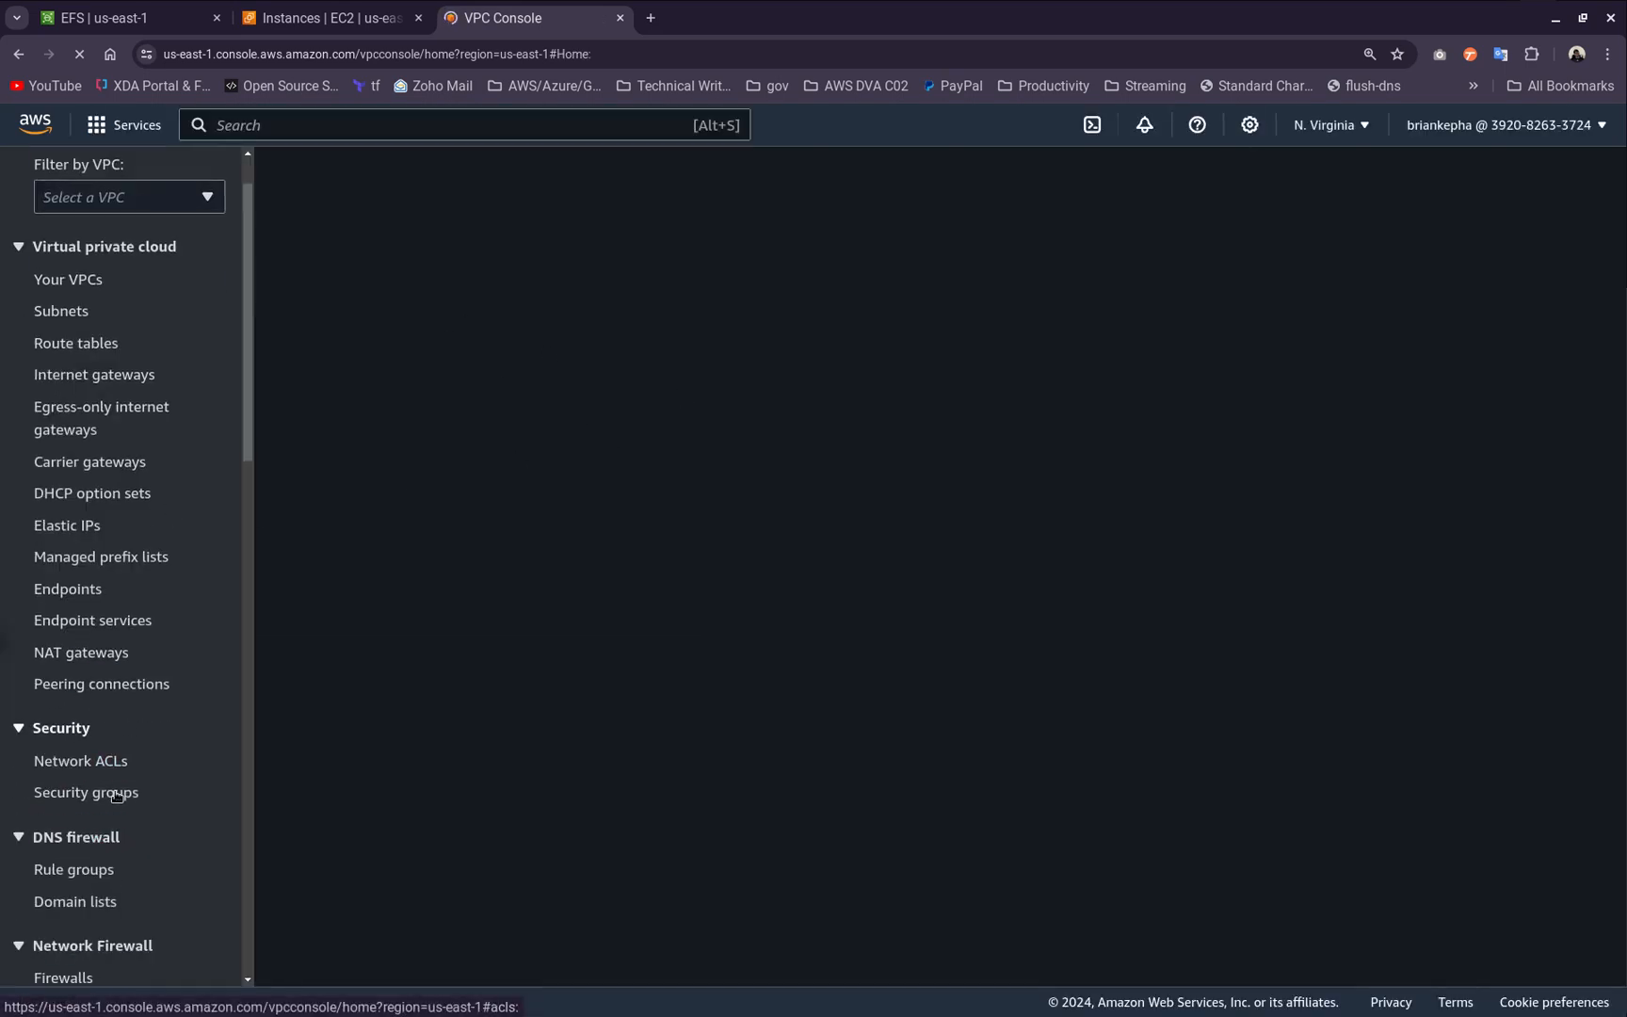
pyautogui.scroll(-2, 116, 796)
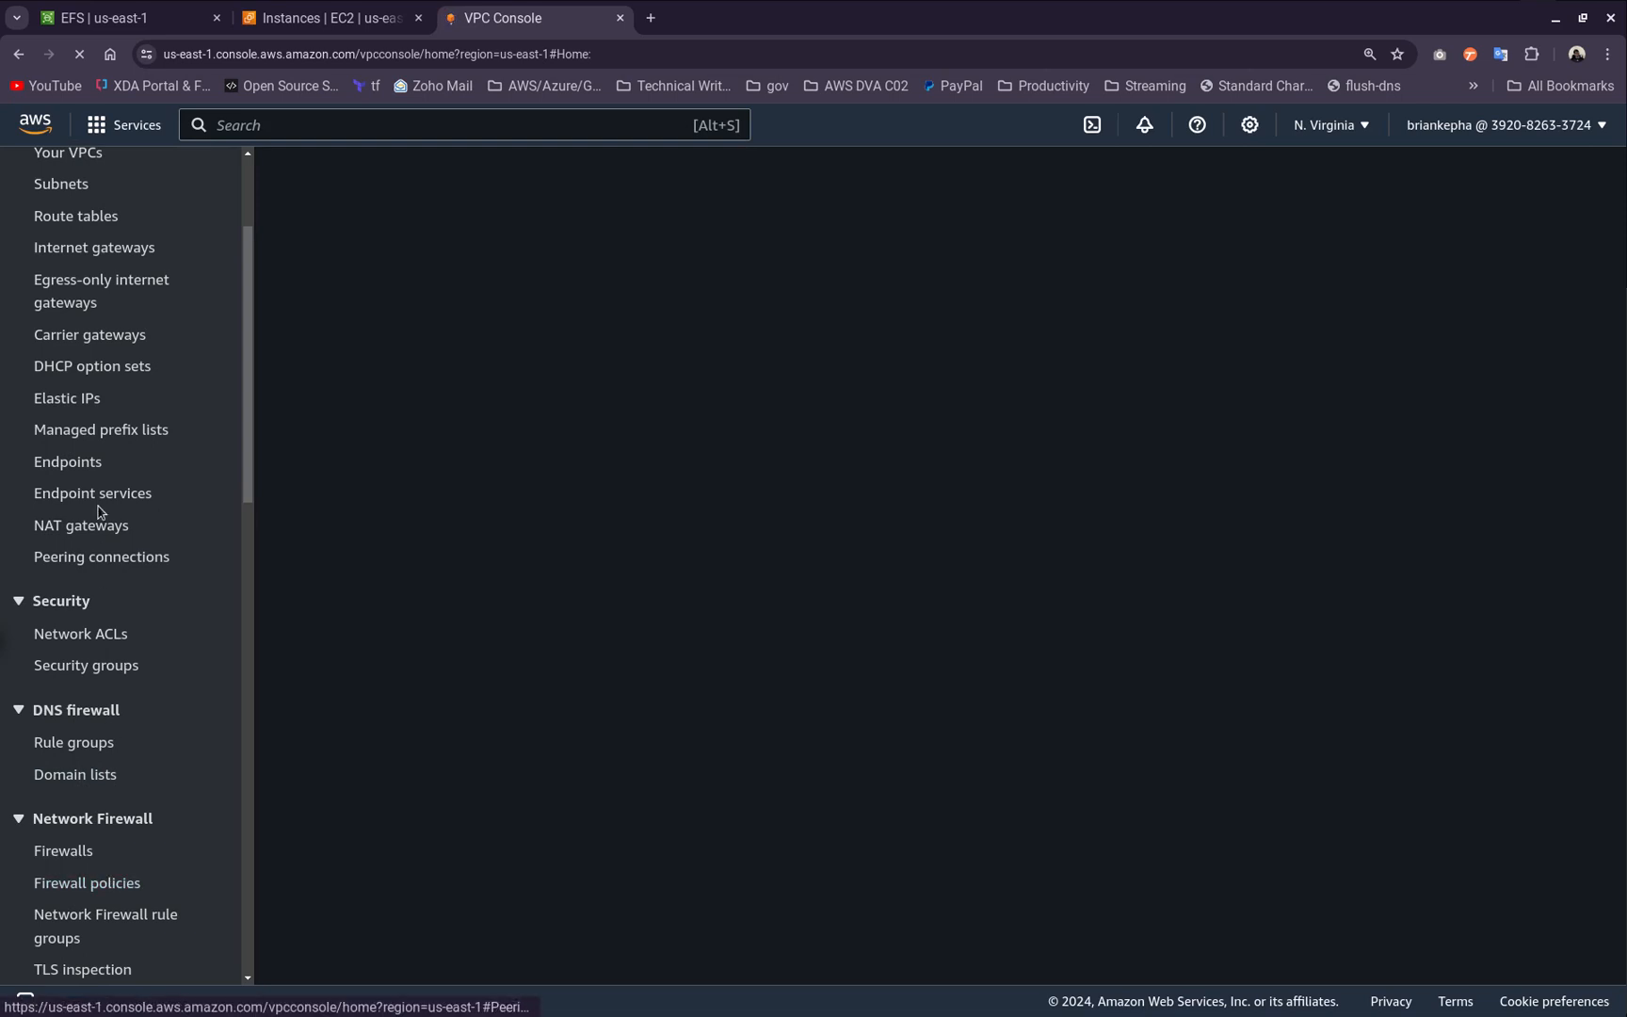
pyautogui.click(83, 400)
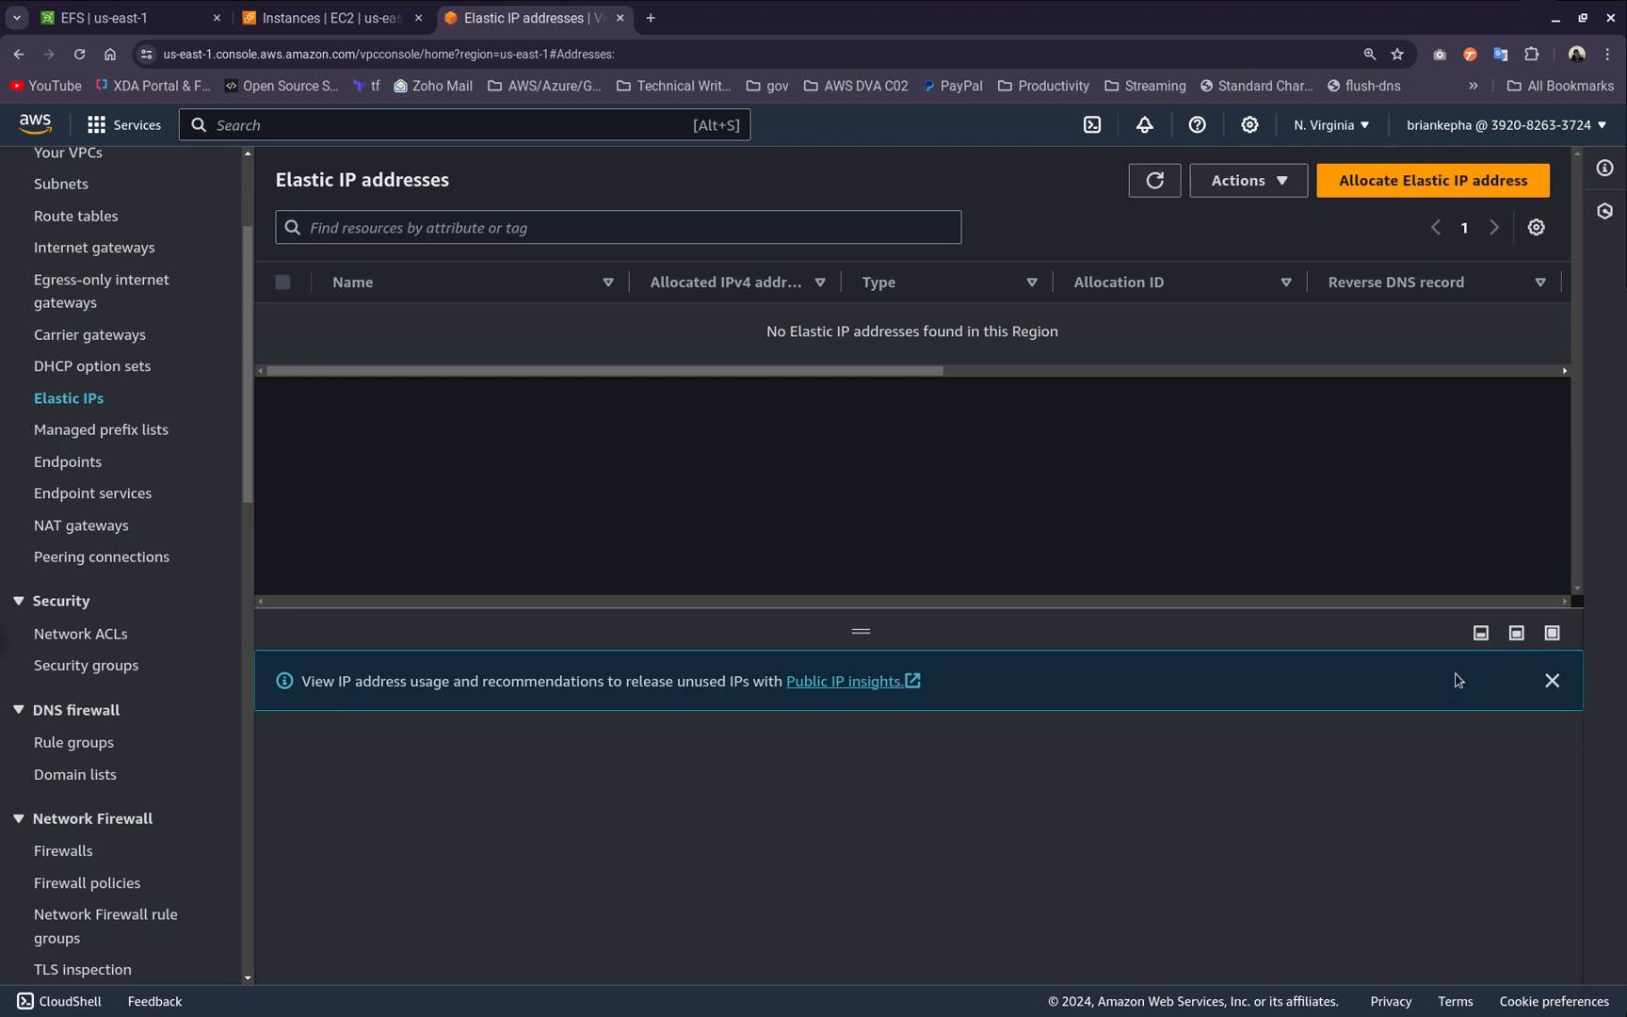
# Allocate an Elastic IP address from Amazon's pool in us-east-1 with a Name tag of efsDemo1
pyautogui.click(1381, 177)
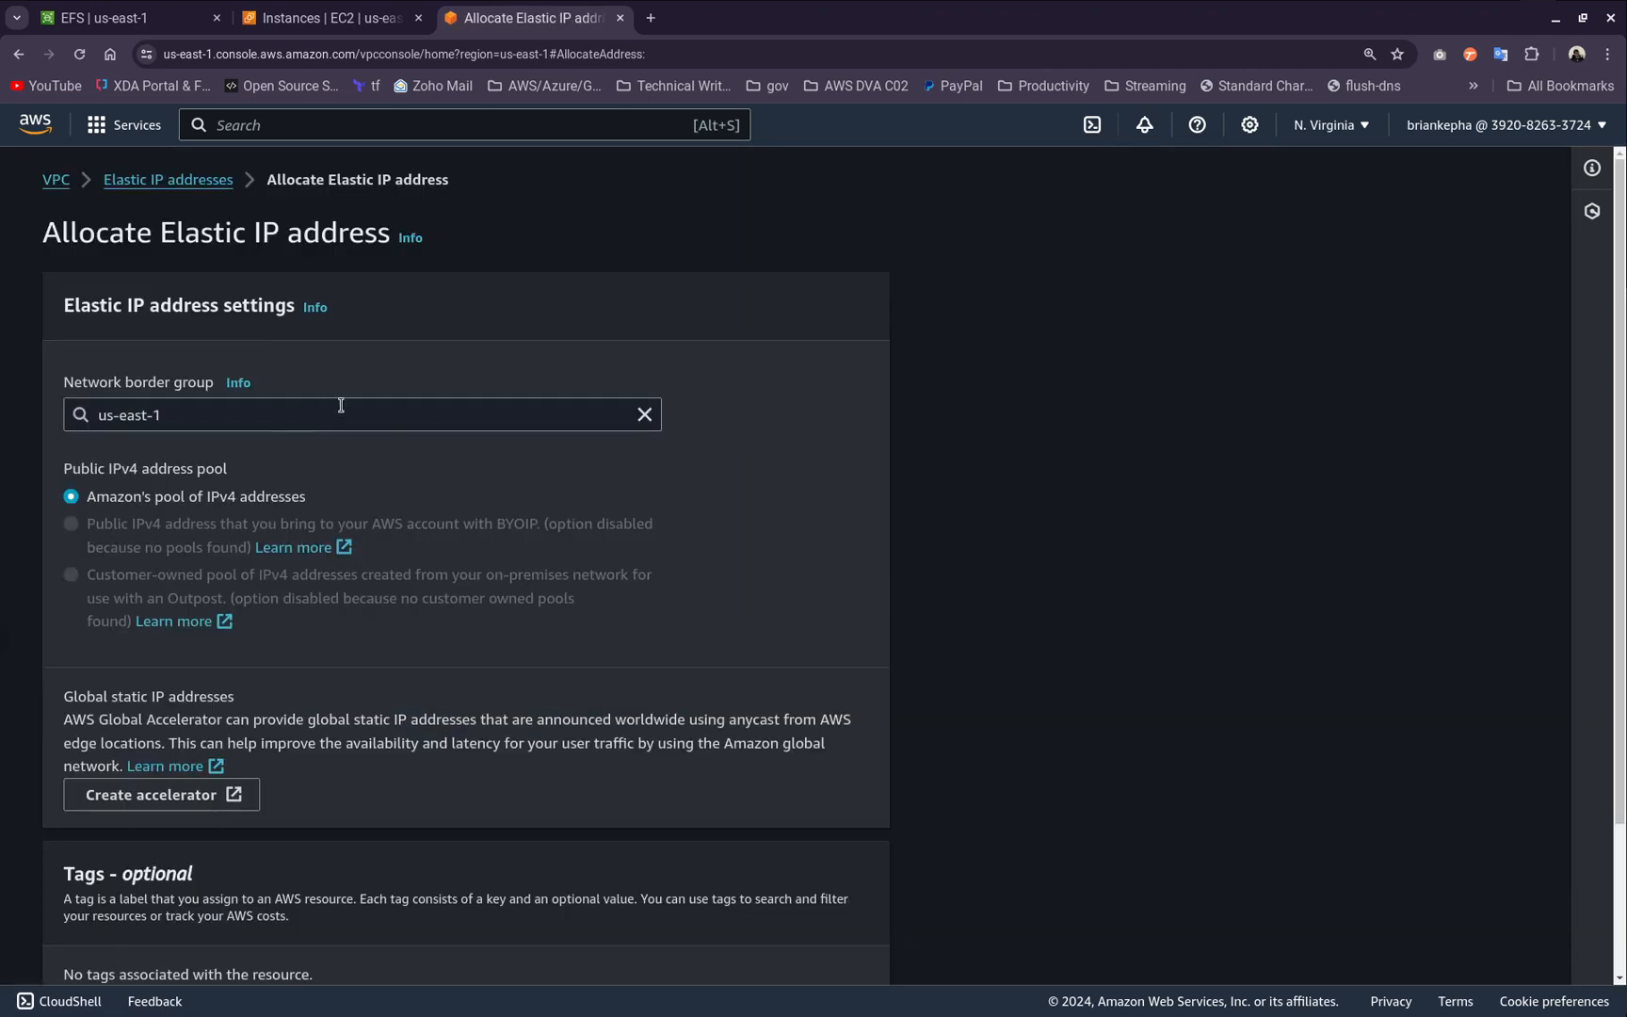
pyautogui.scroll(-3, 367, 404)
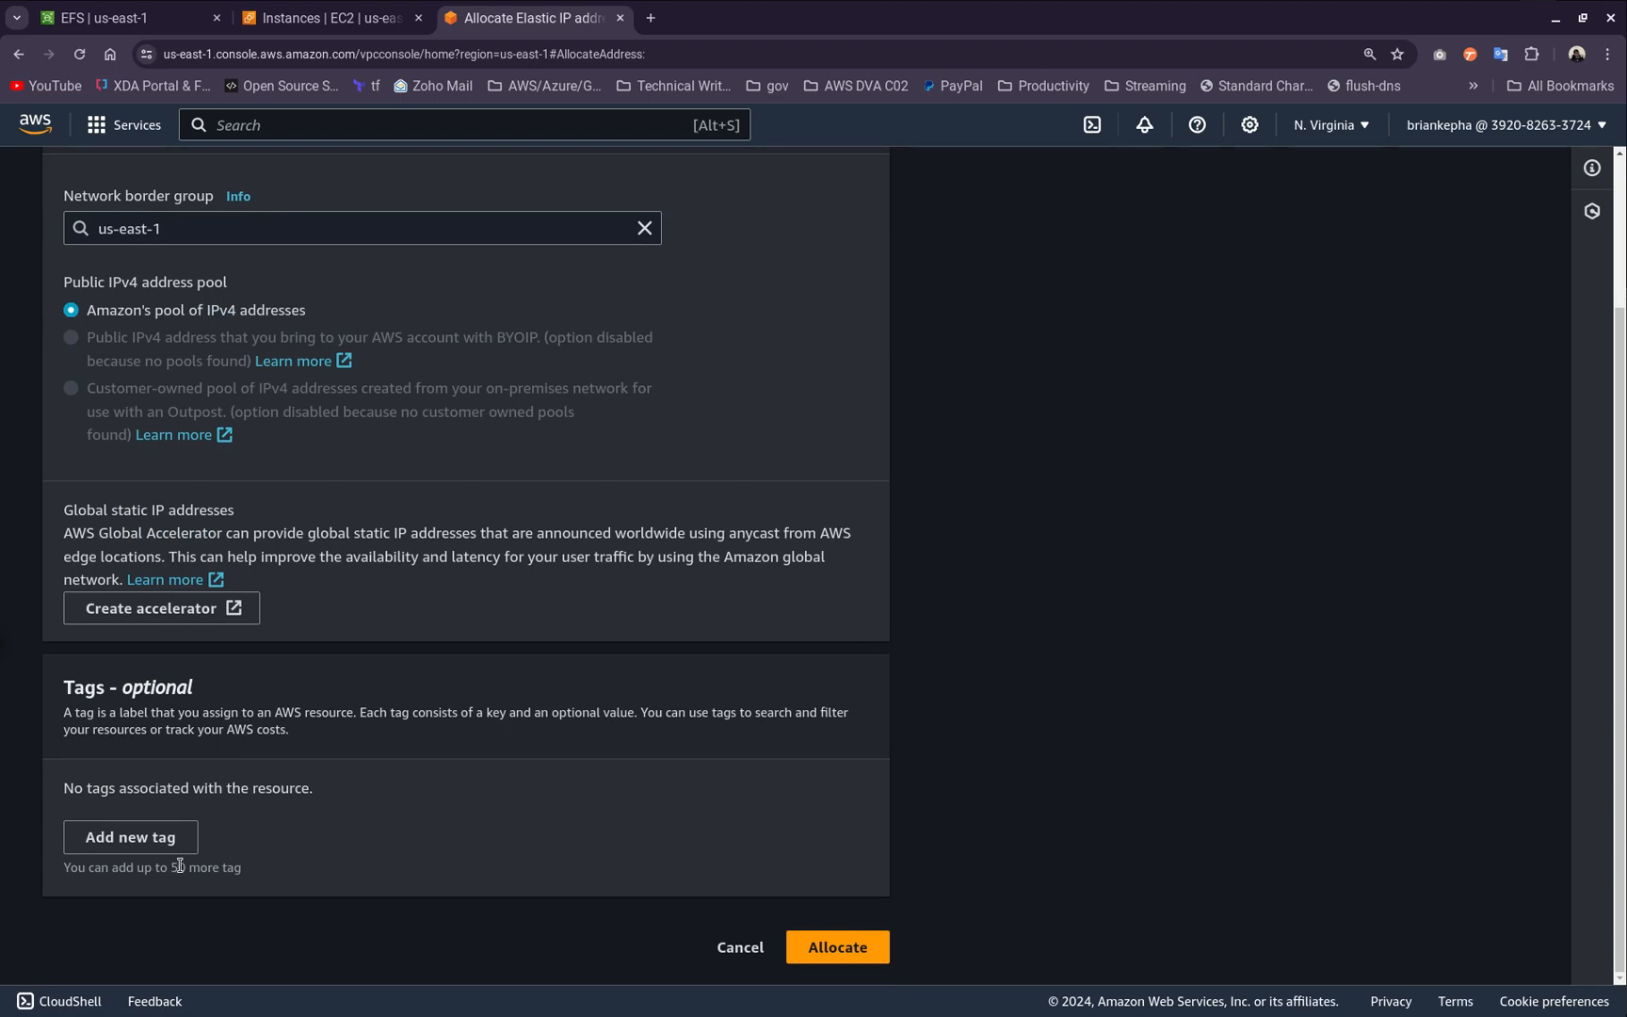
pyautogui.click(95, 837)
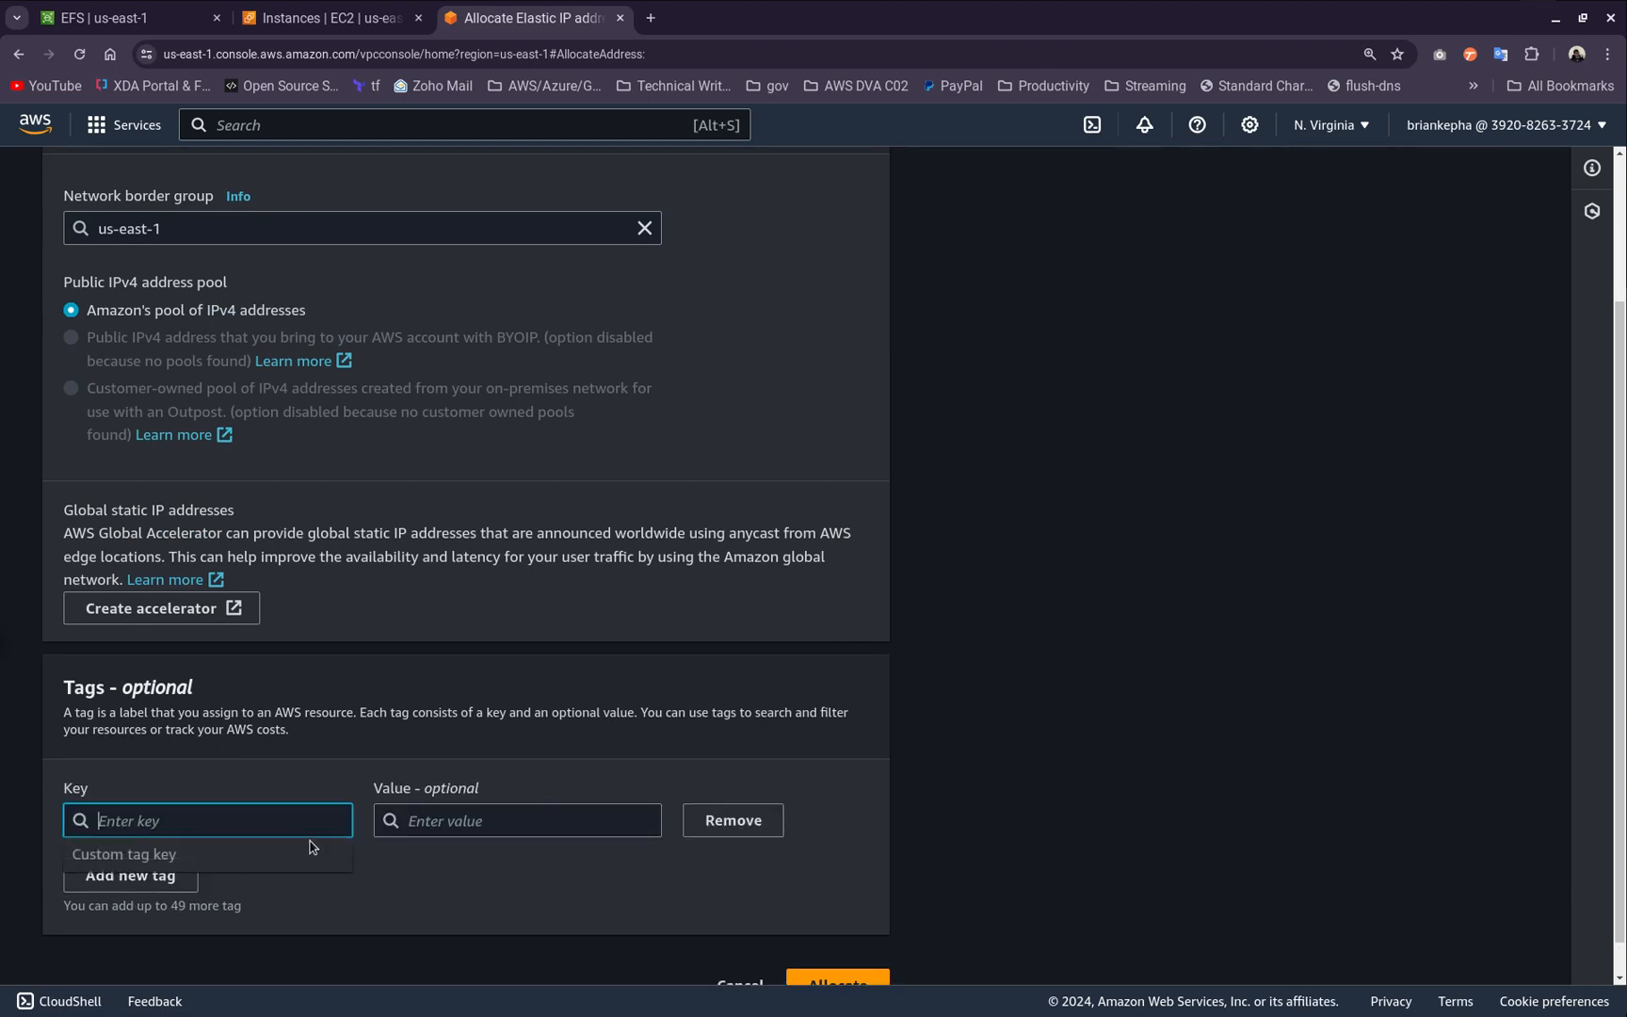
pyautogui.write('Name')
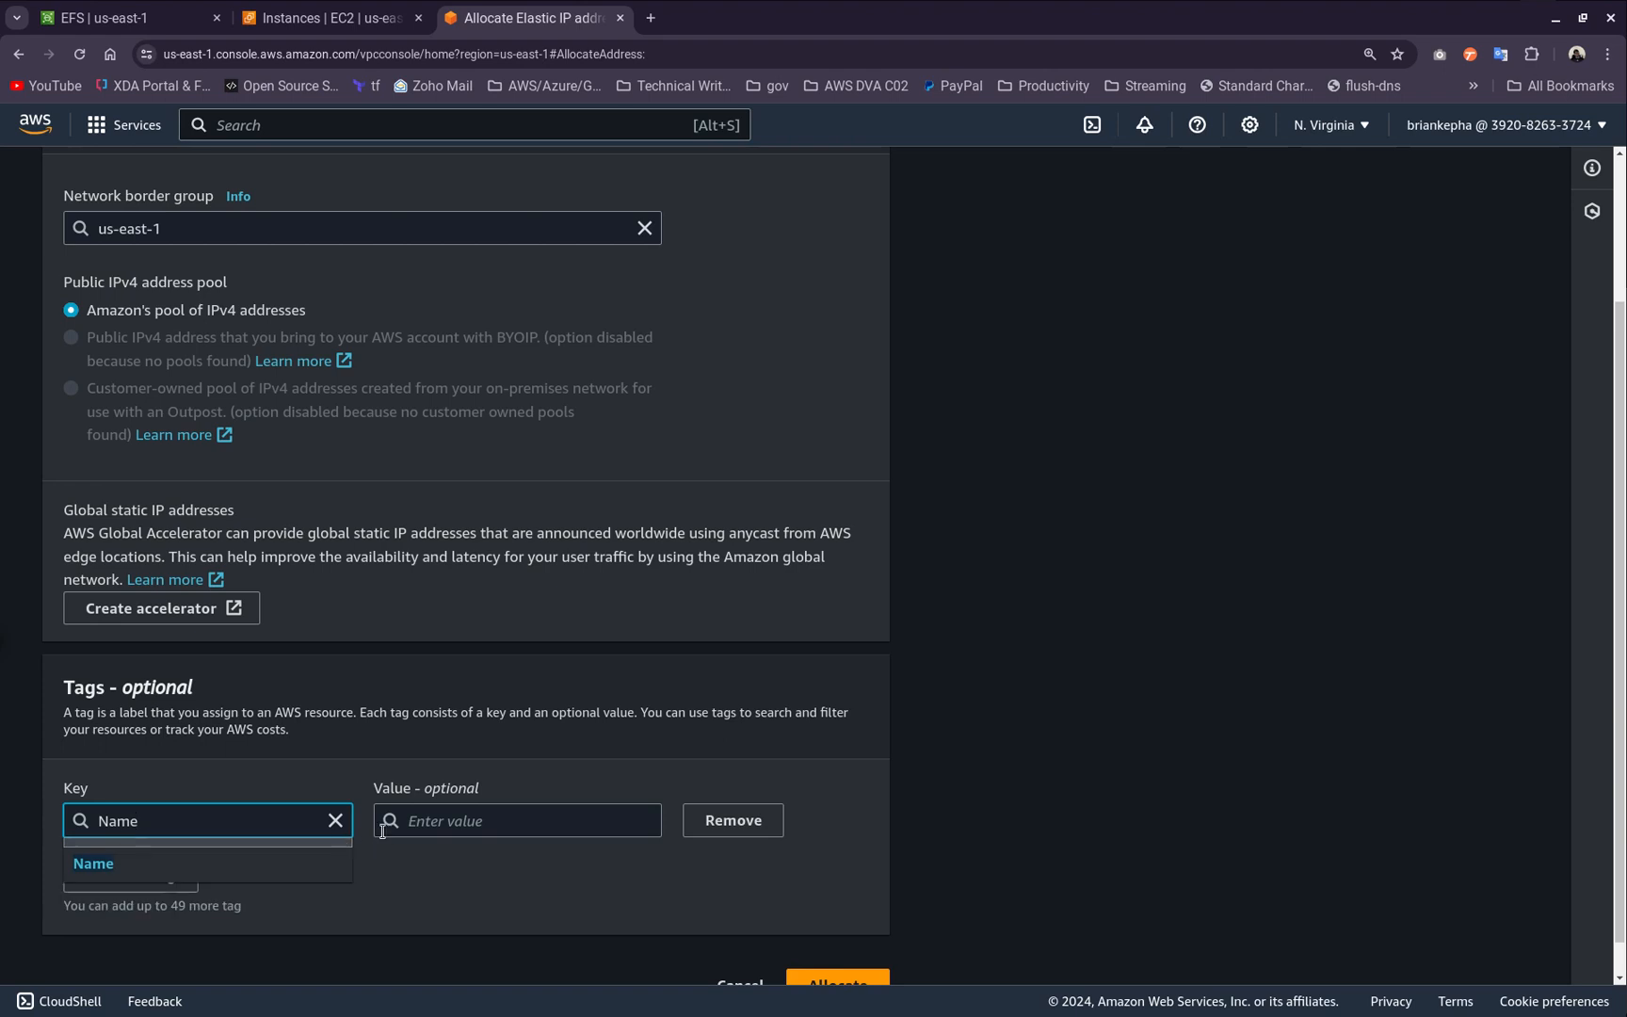
pyautogui.click(434, 820)
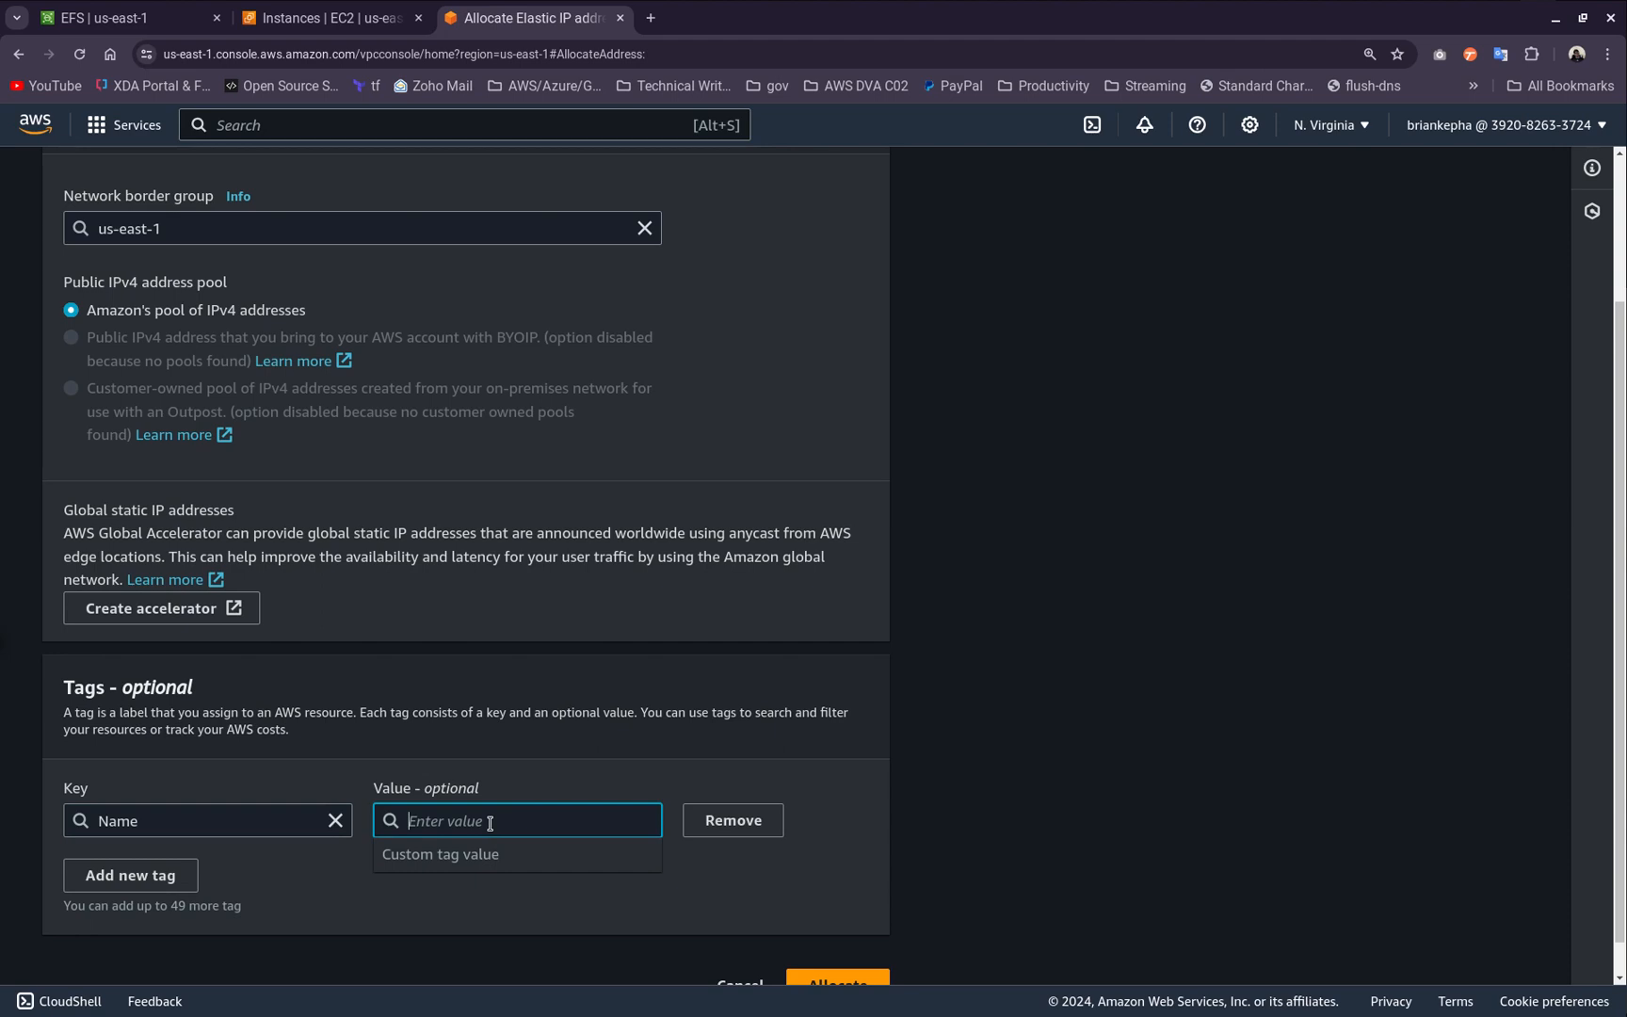
pyautogui.write('efs')
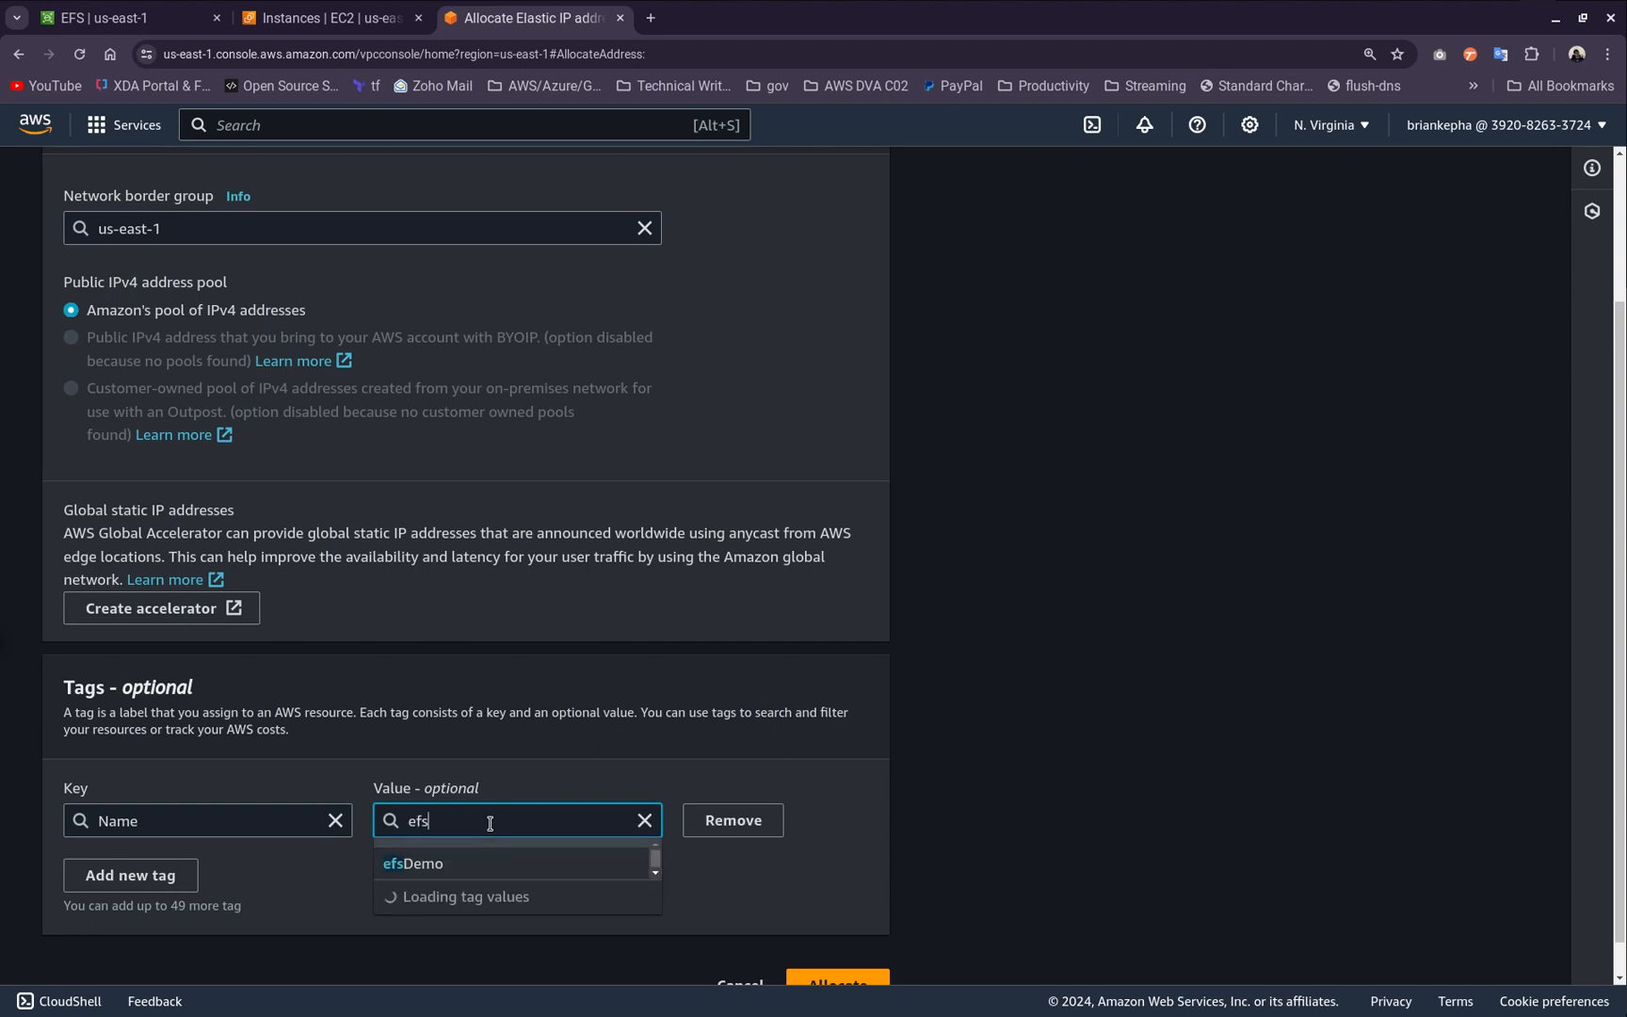
pyautogui.write('Demo1')
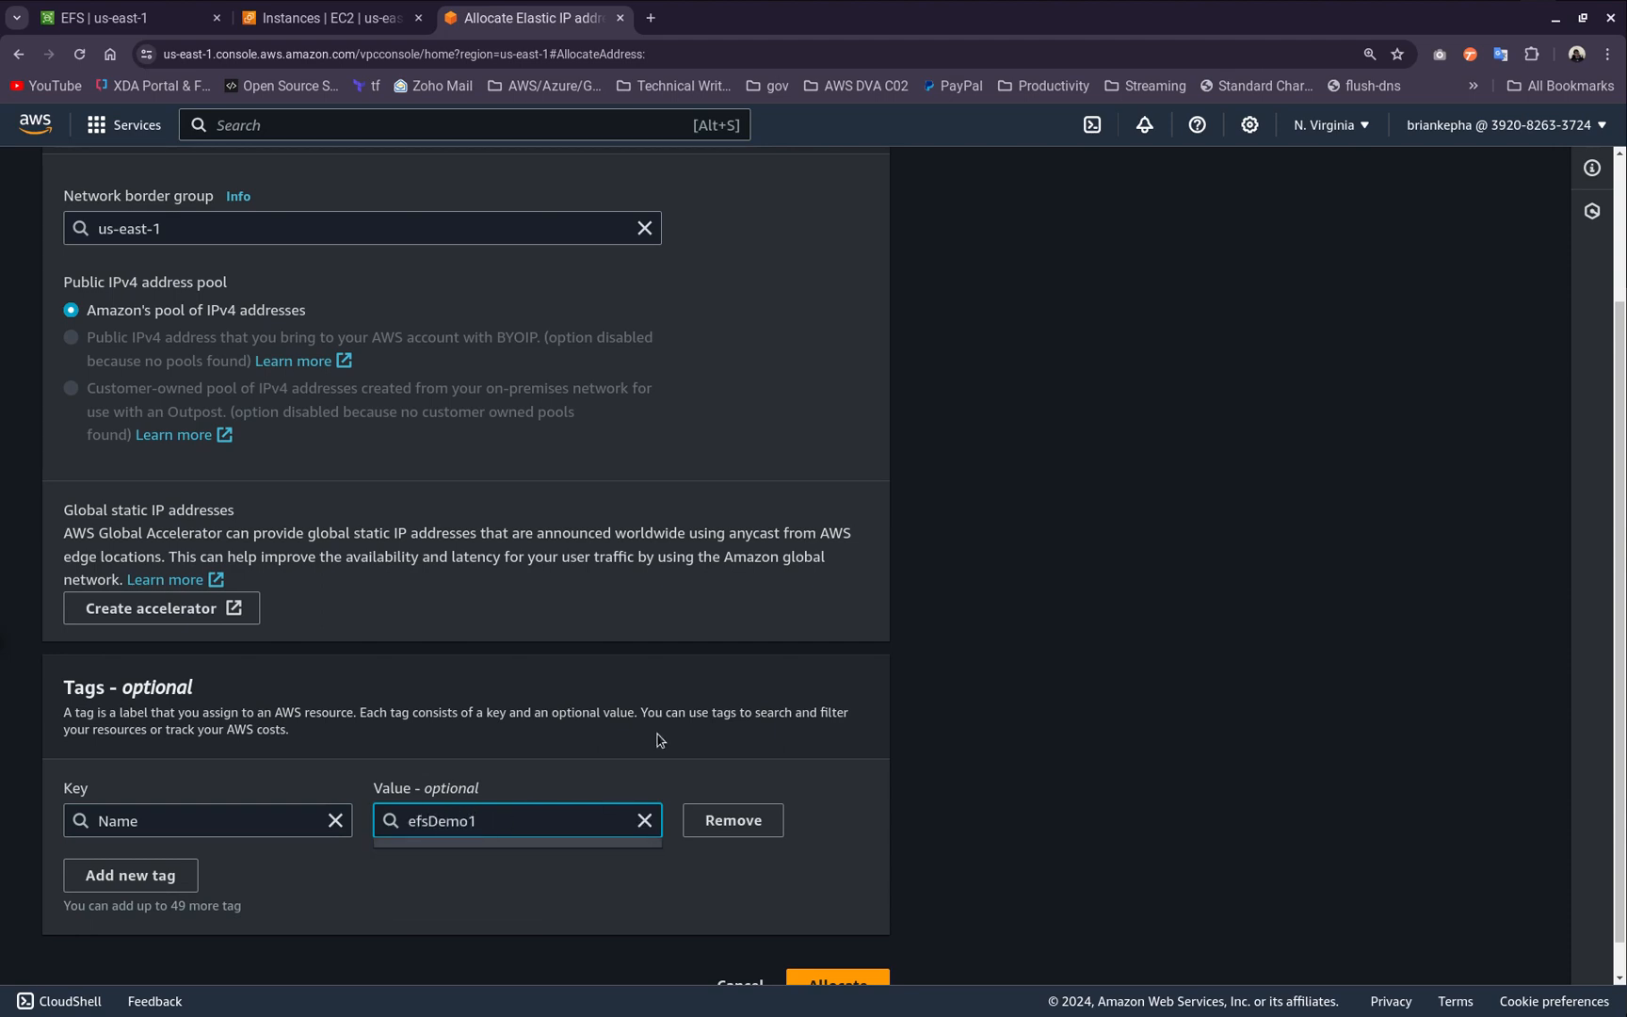
pyautogui.click(747, 760)
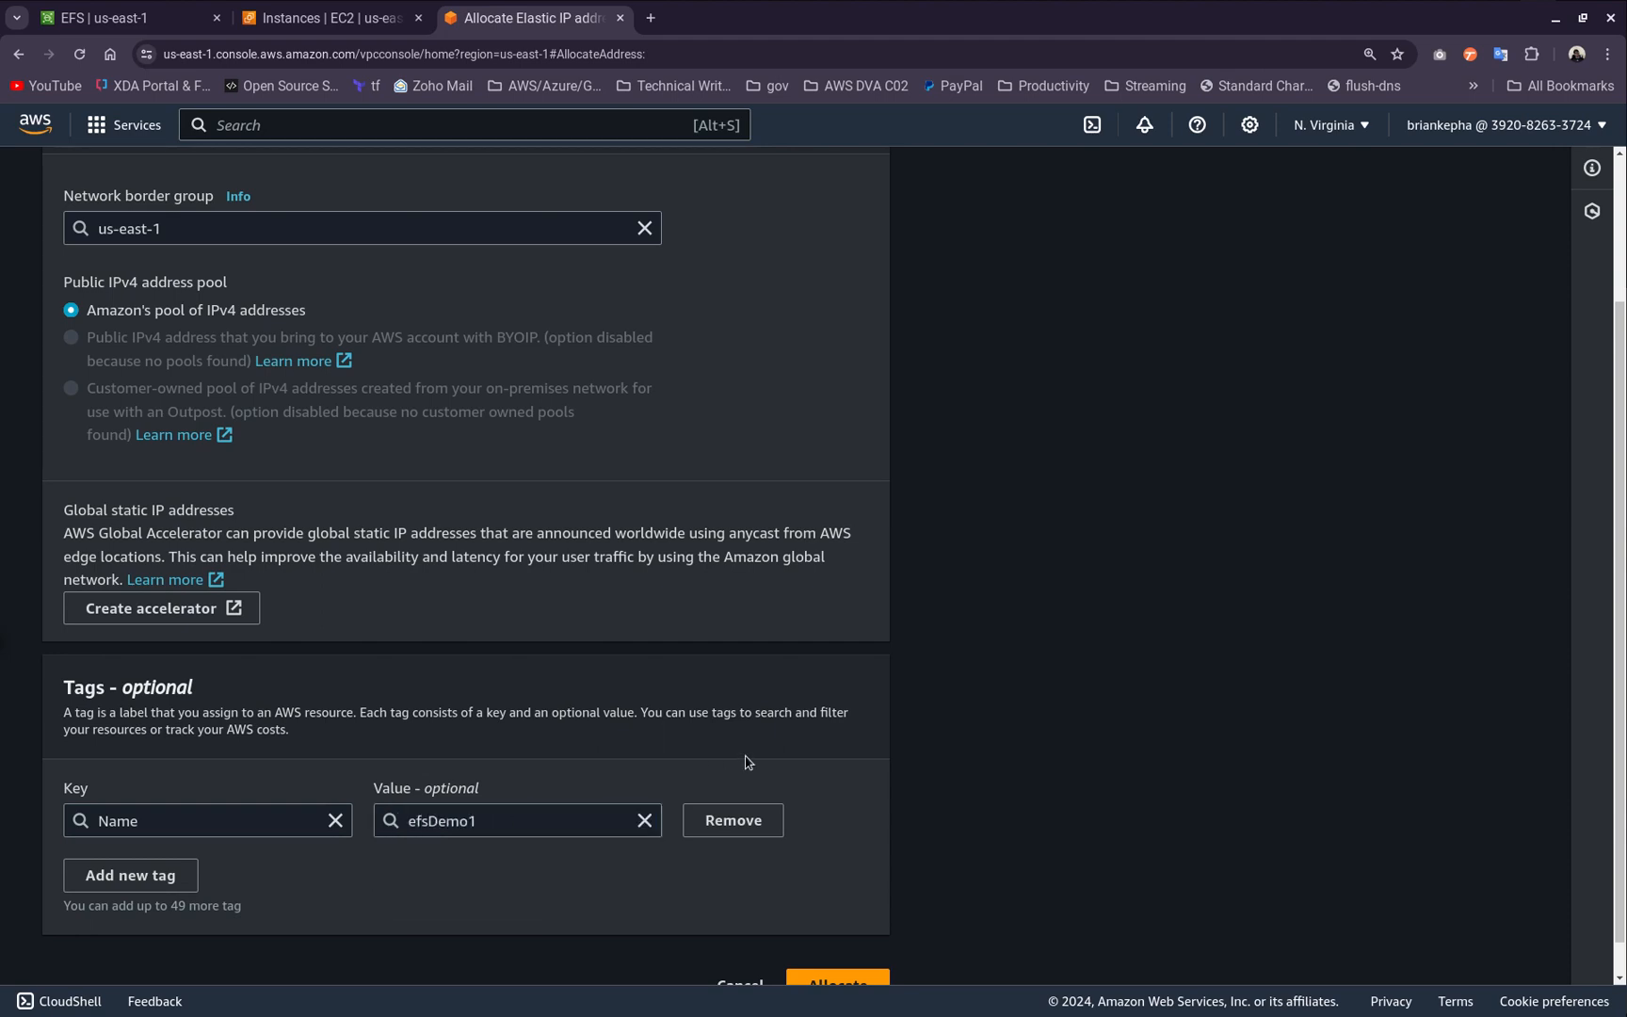
pyautogui.click(525, 827)
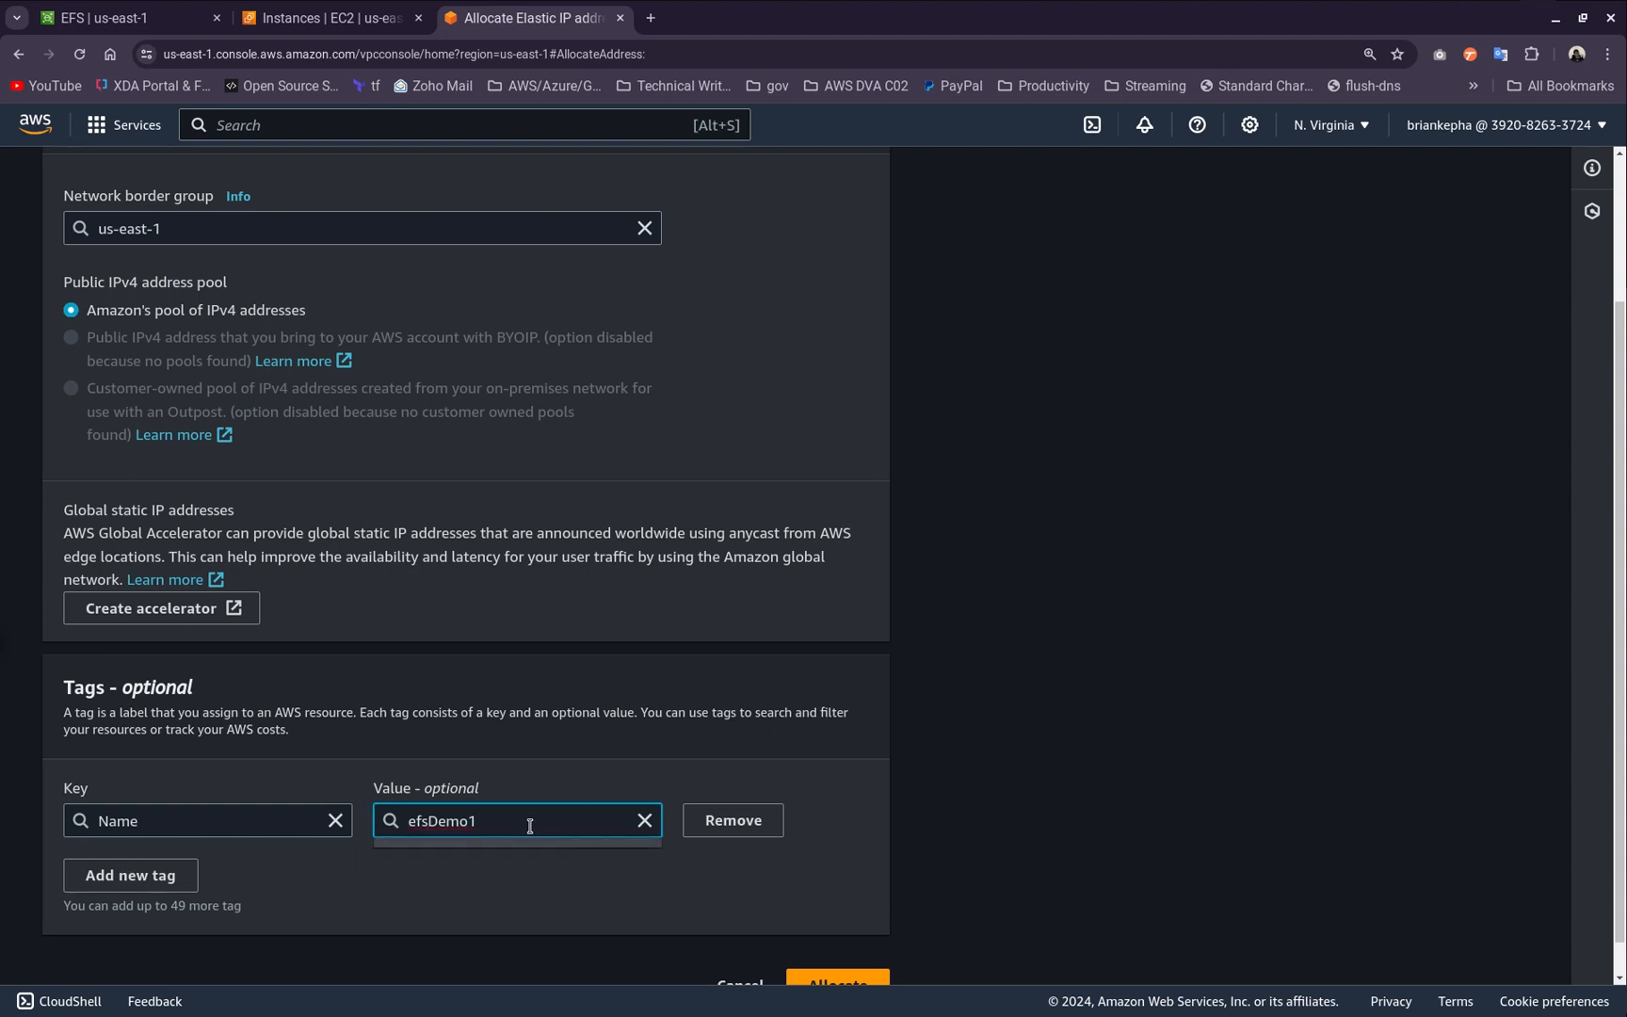
pyautogui.click(727, 910)
pyautogui.scroll(-2, 902, 938)
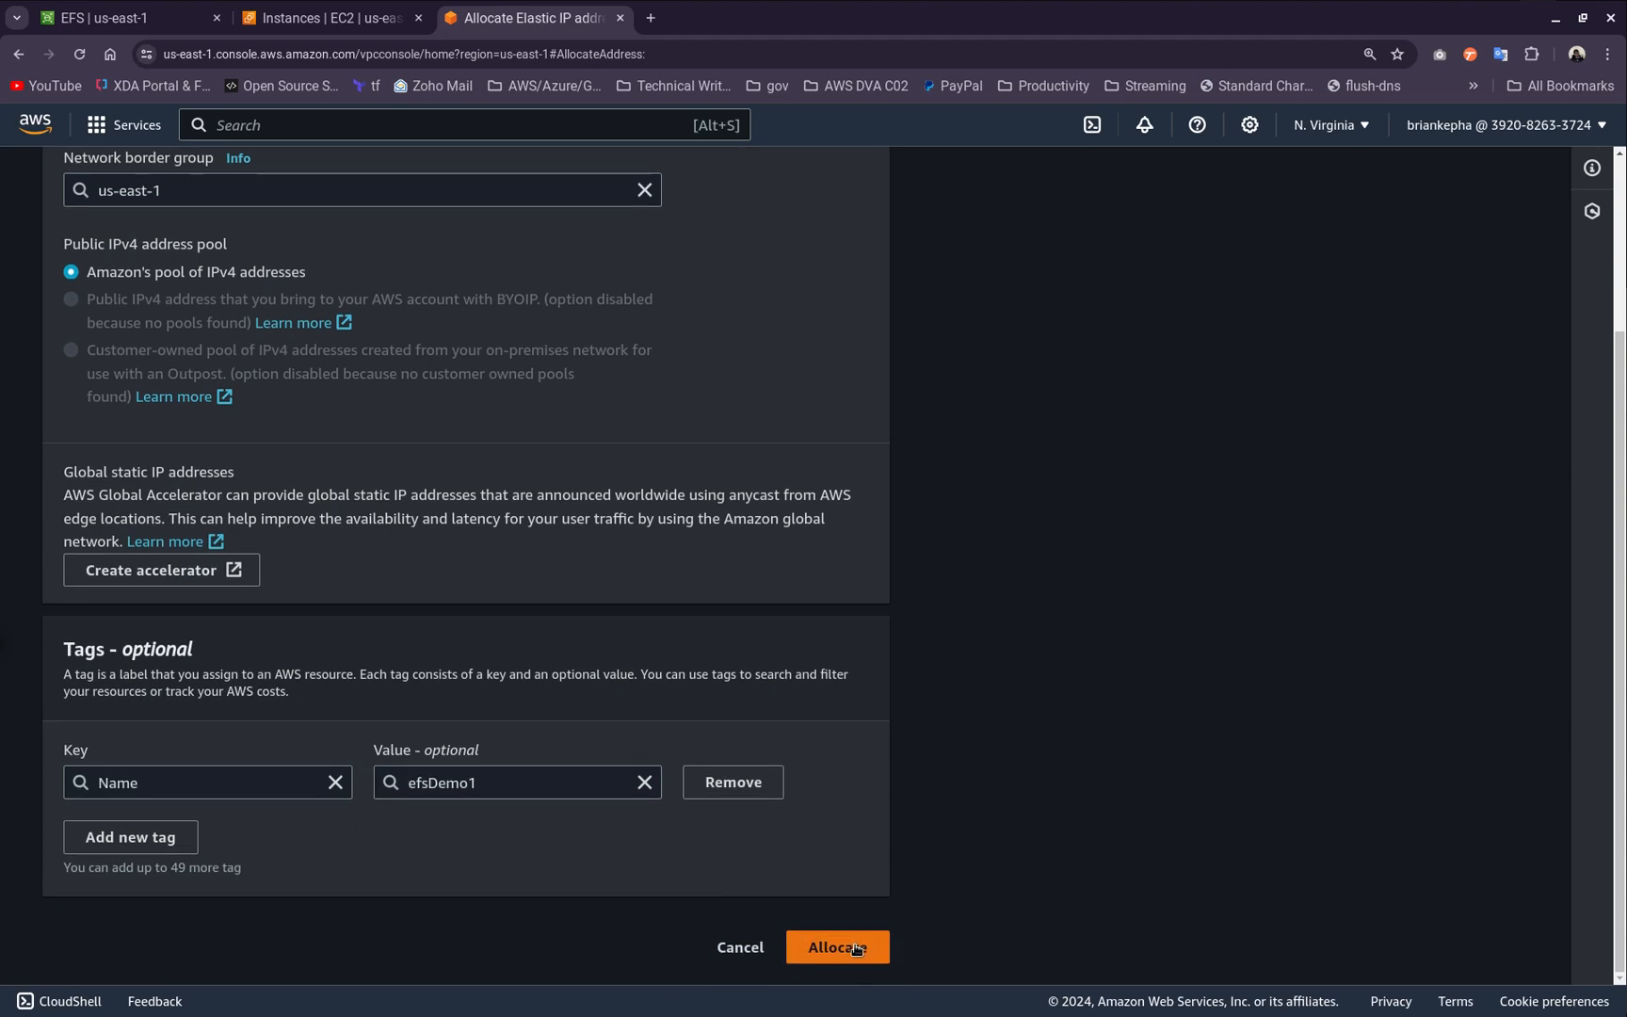
pyautogui.click(857, 949)
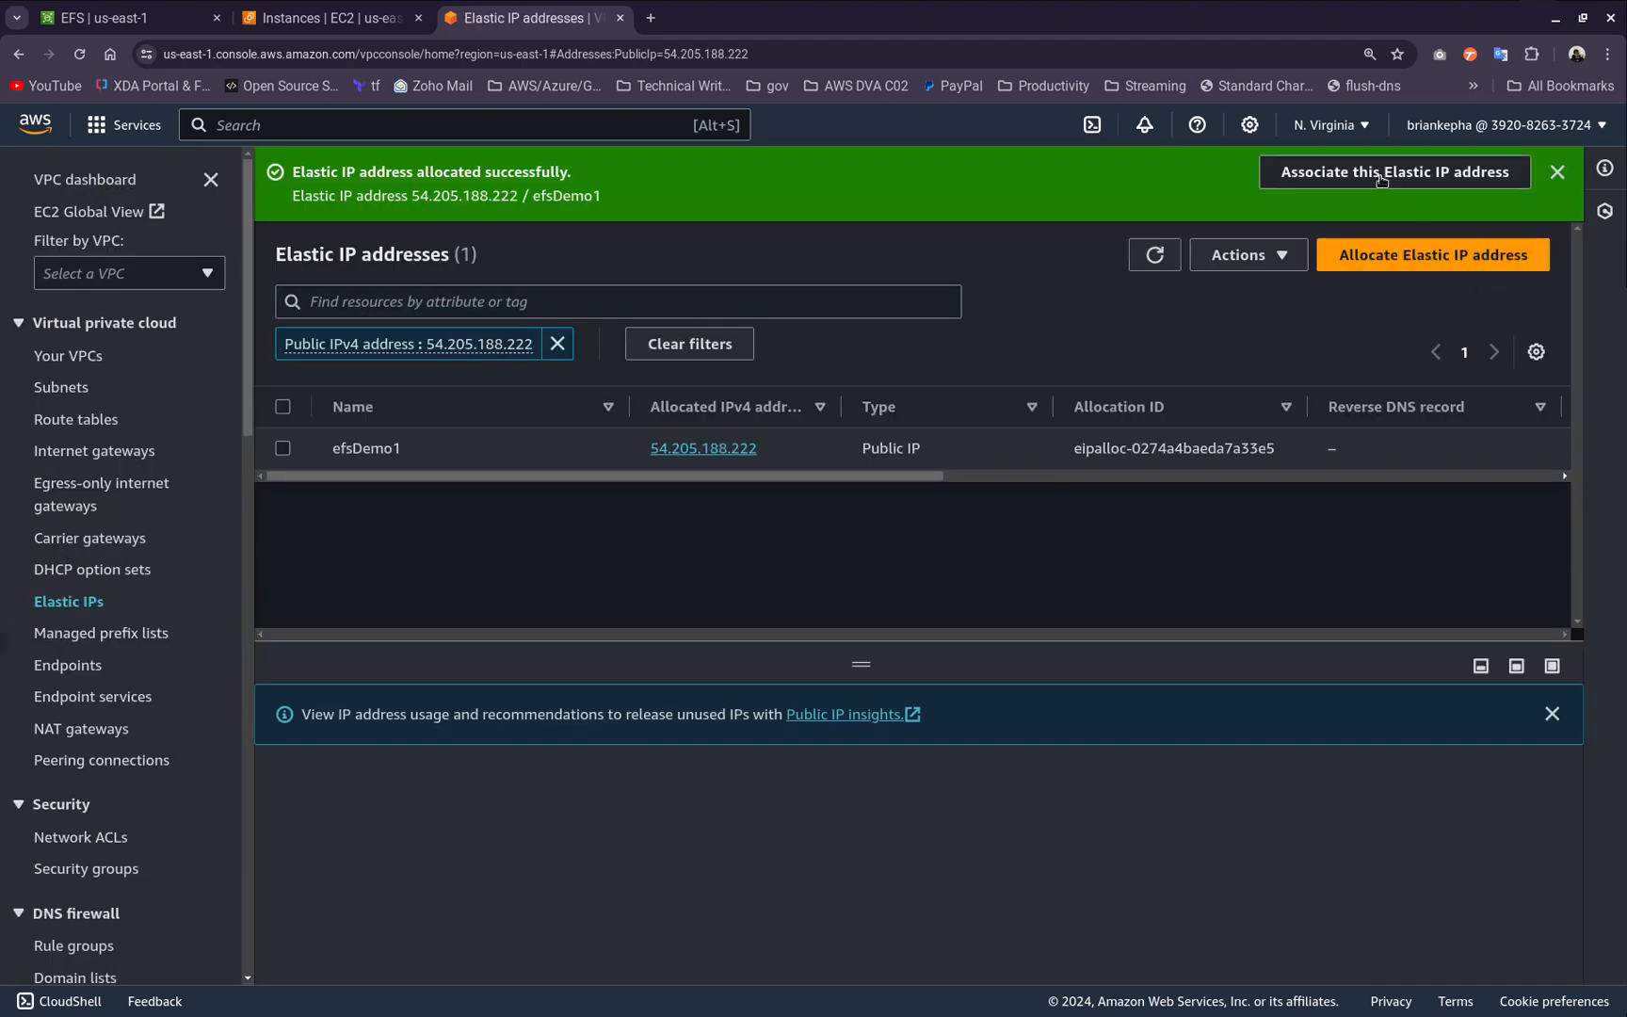
# Associate the new efsDemo1 Elastic IP address with the esfDemo1 instance
pyautogui.click(1329, 172)
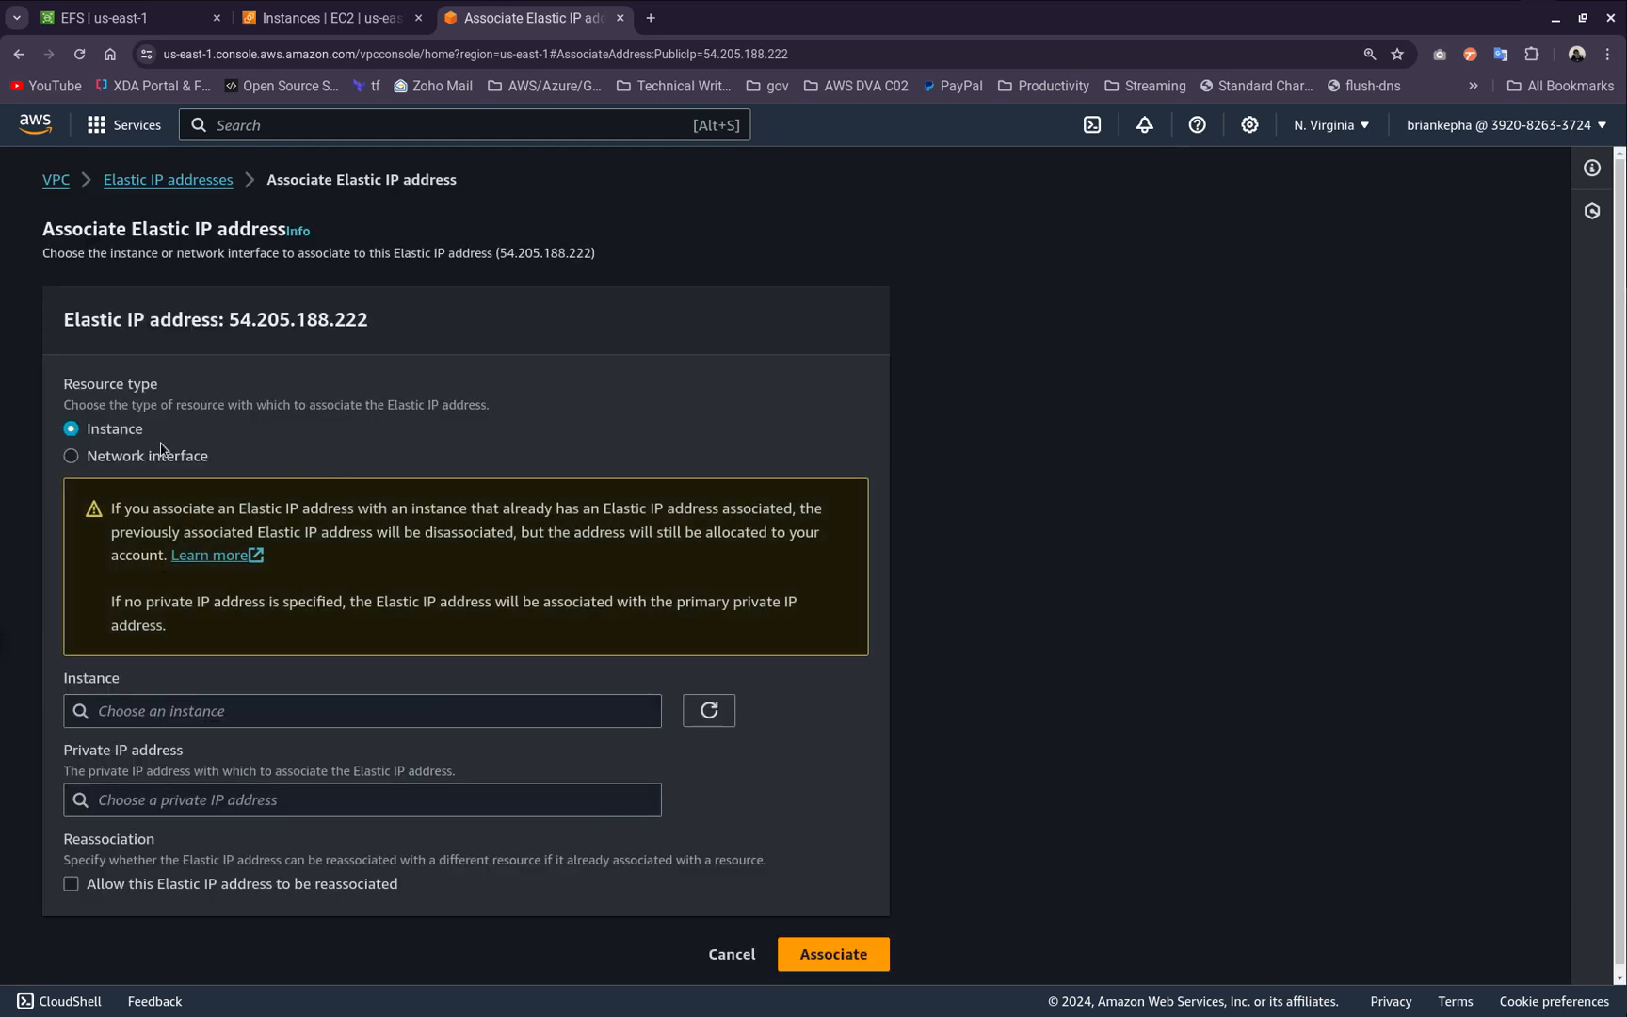
pyautogui.click(356, 808)
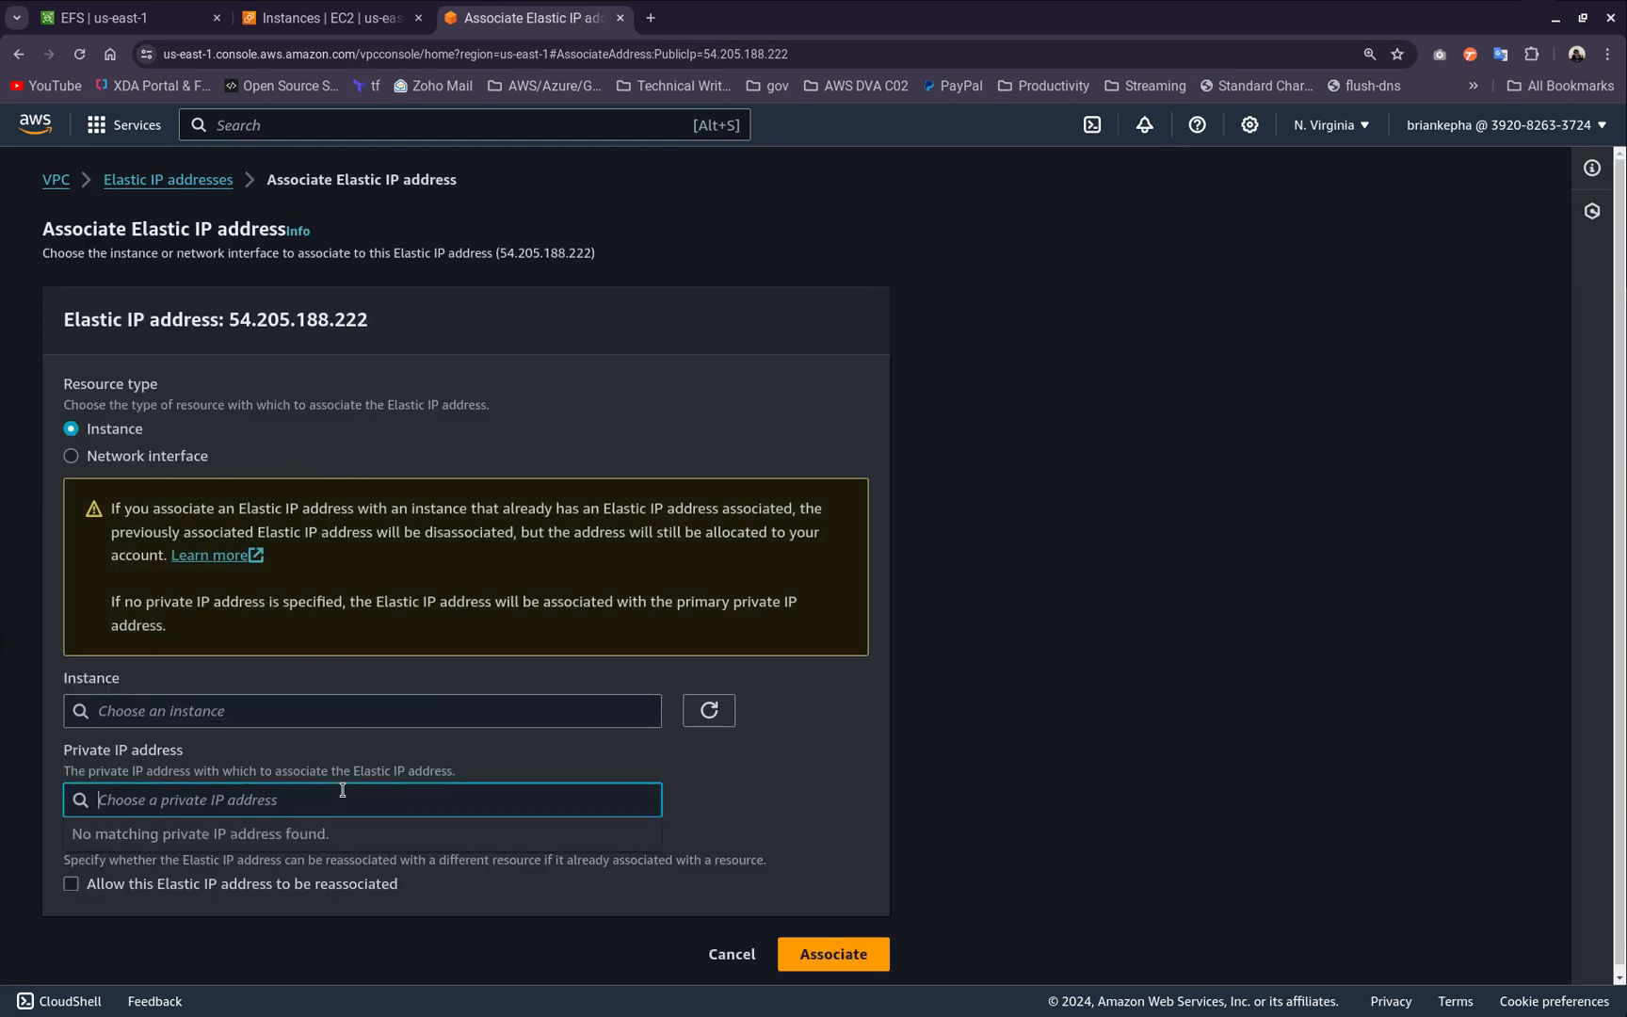
pyautogui.click(349, 708)
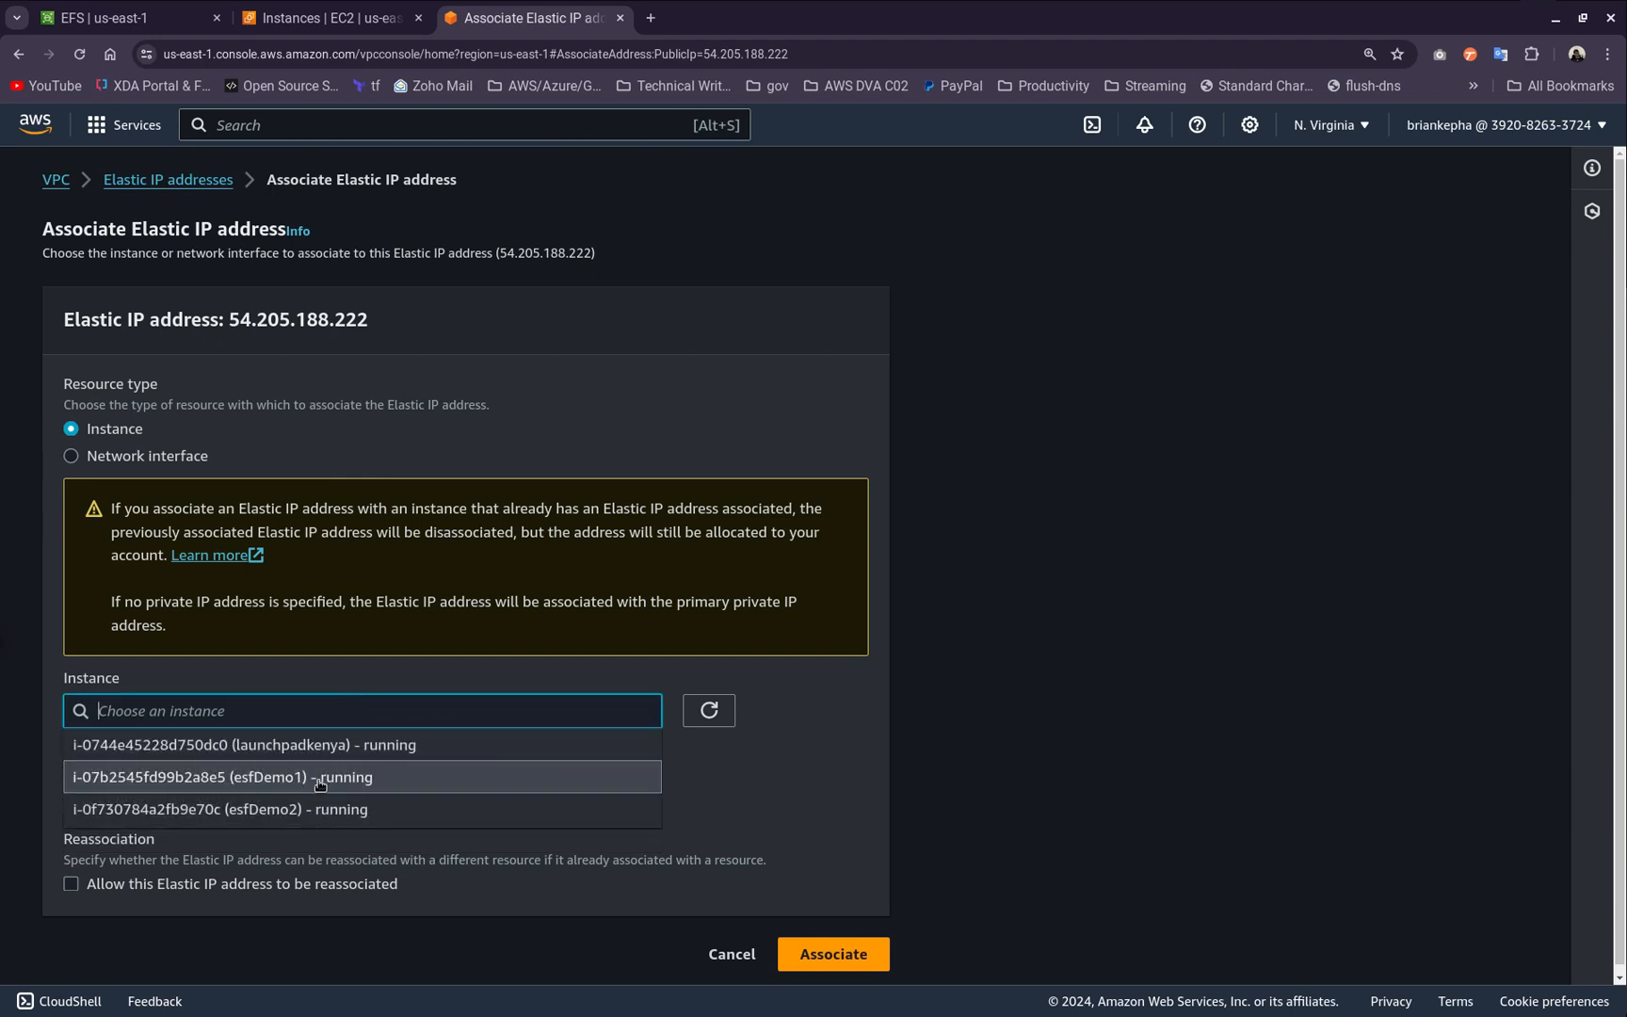
pyautogui.click(462, 770)
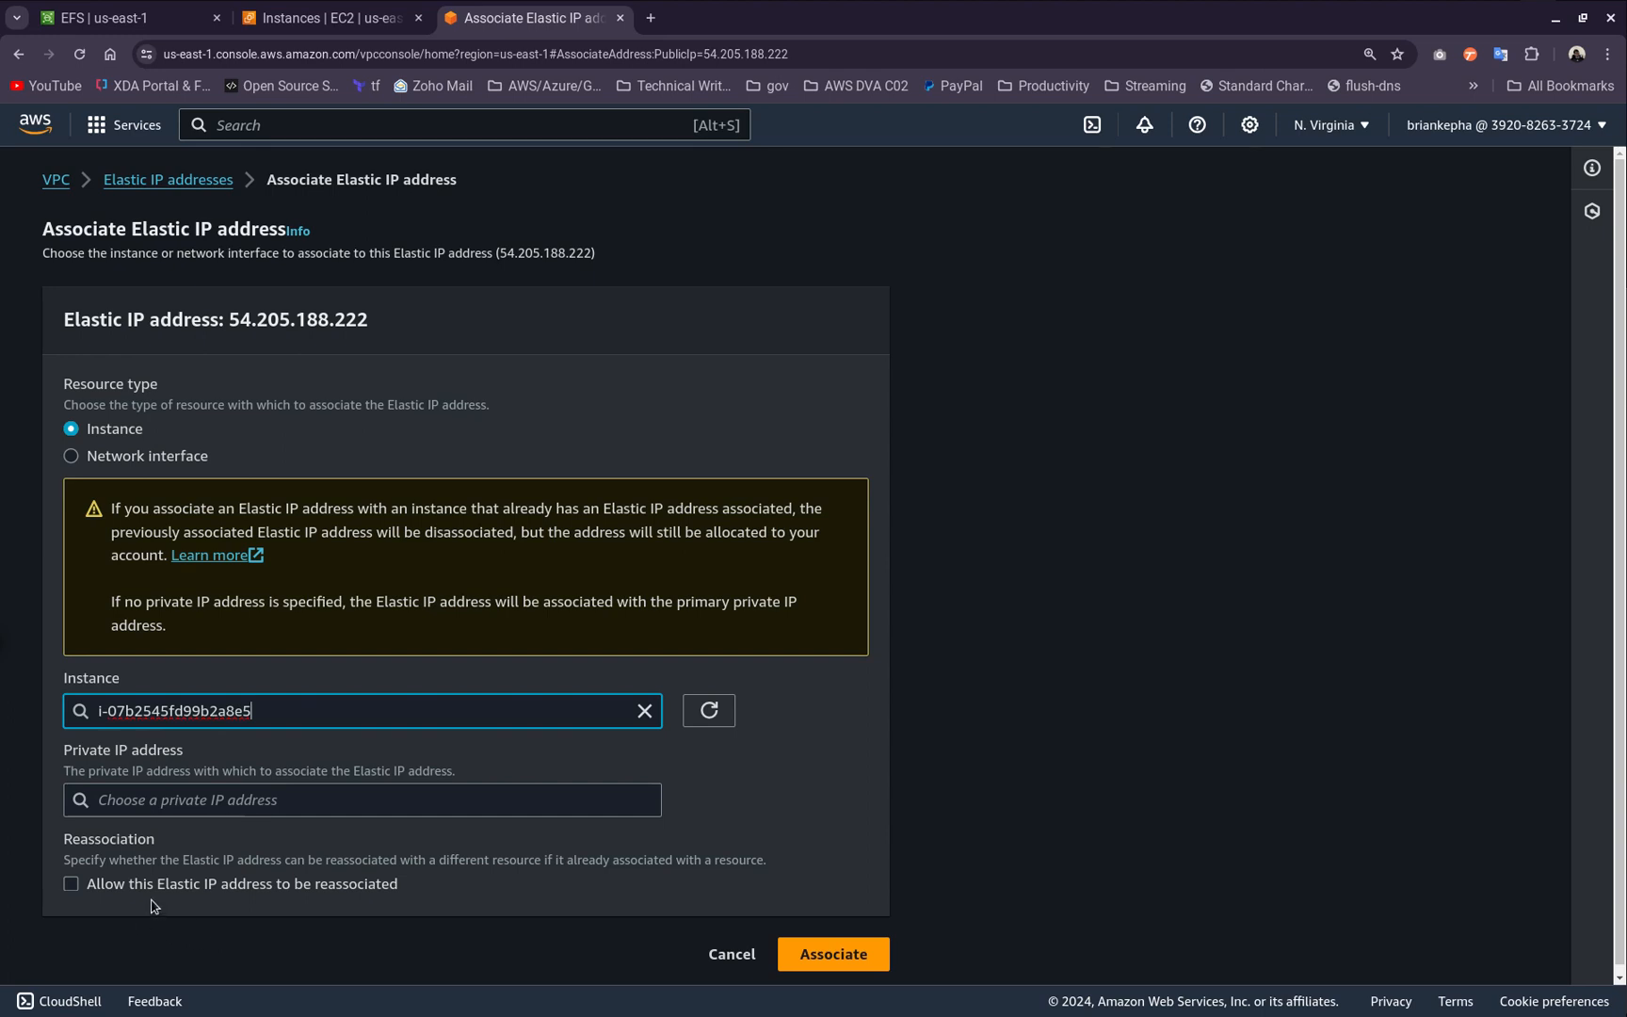
pyautogui.click(853, 954)
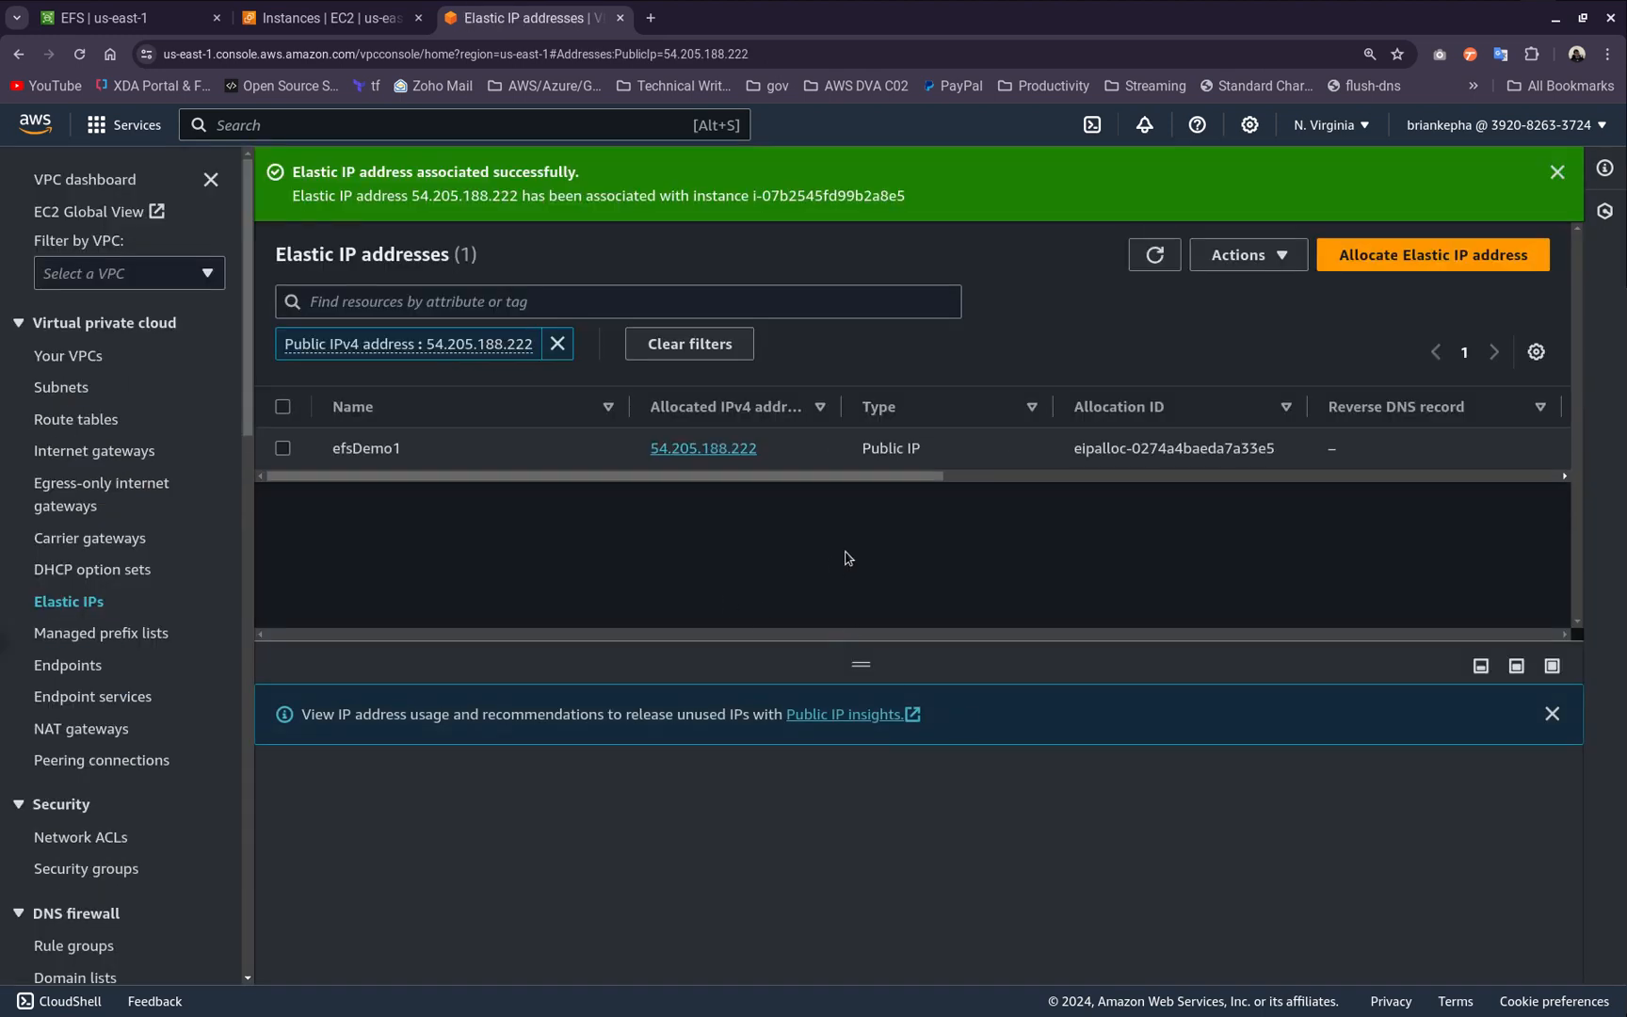
# Allocate a second Elastic IP address in us-east-1 with a Name tag of efsDemo2
pyautogui.click(1463, 256)
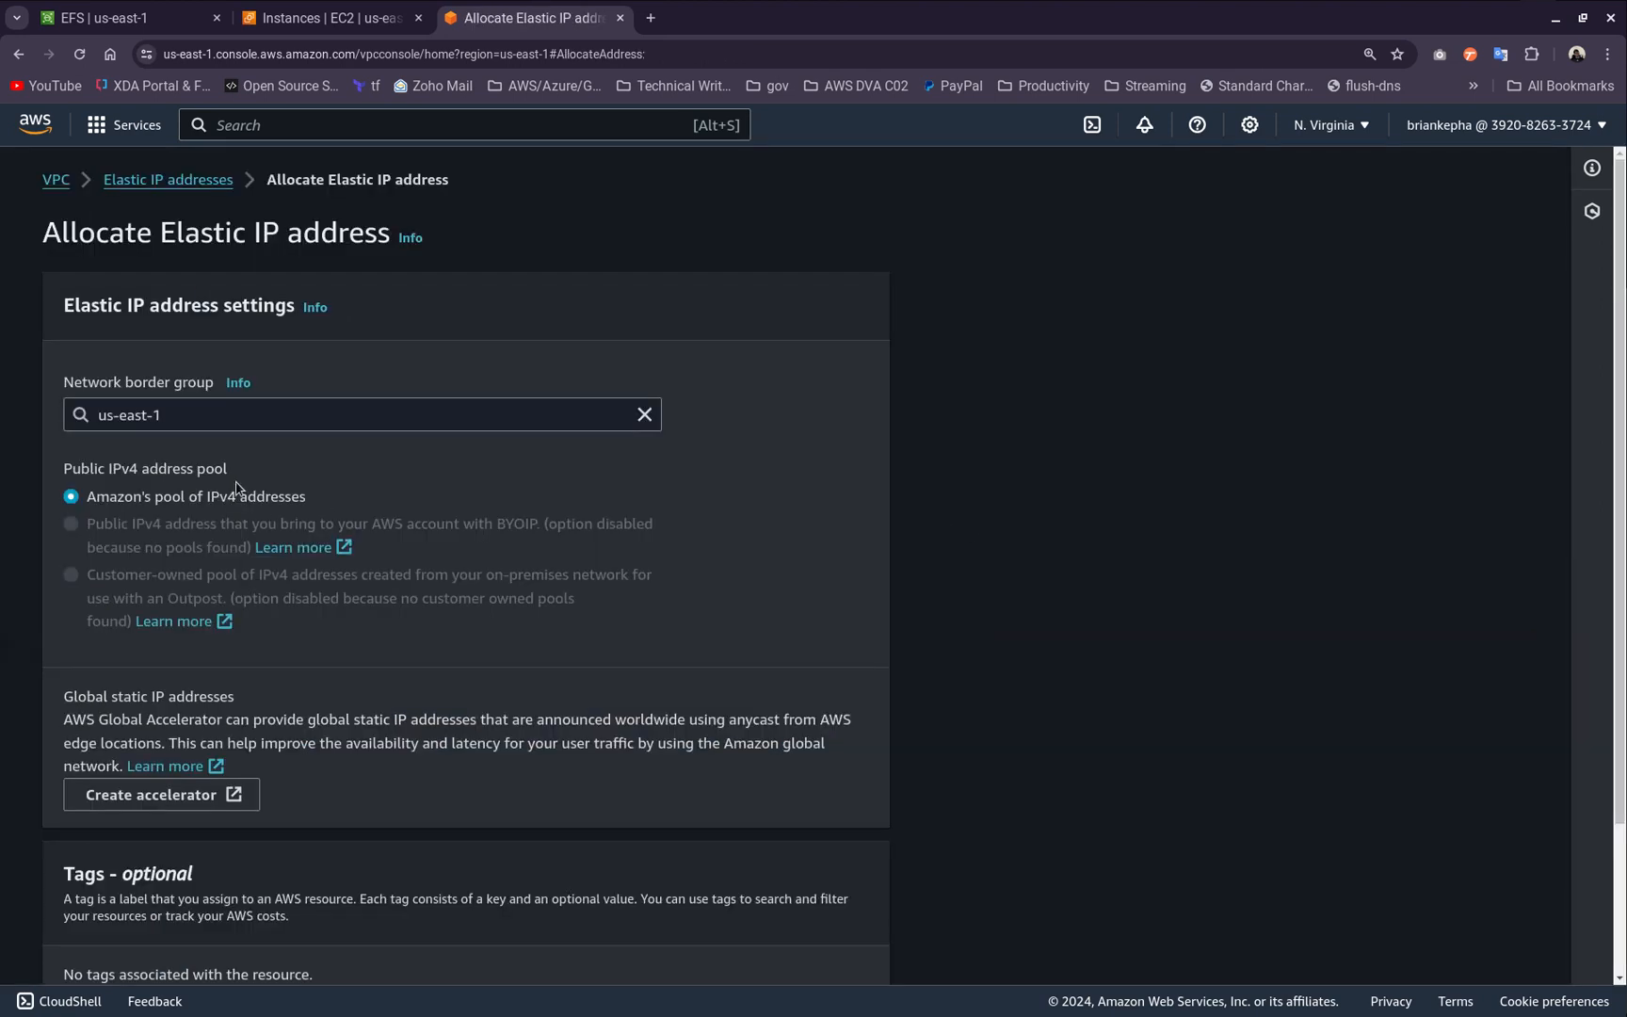
pyautogui.scroll(-2, 274, 578)
pyautogui.click(151, 836)
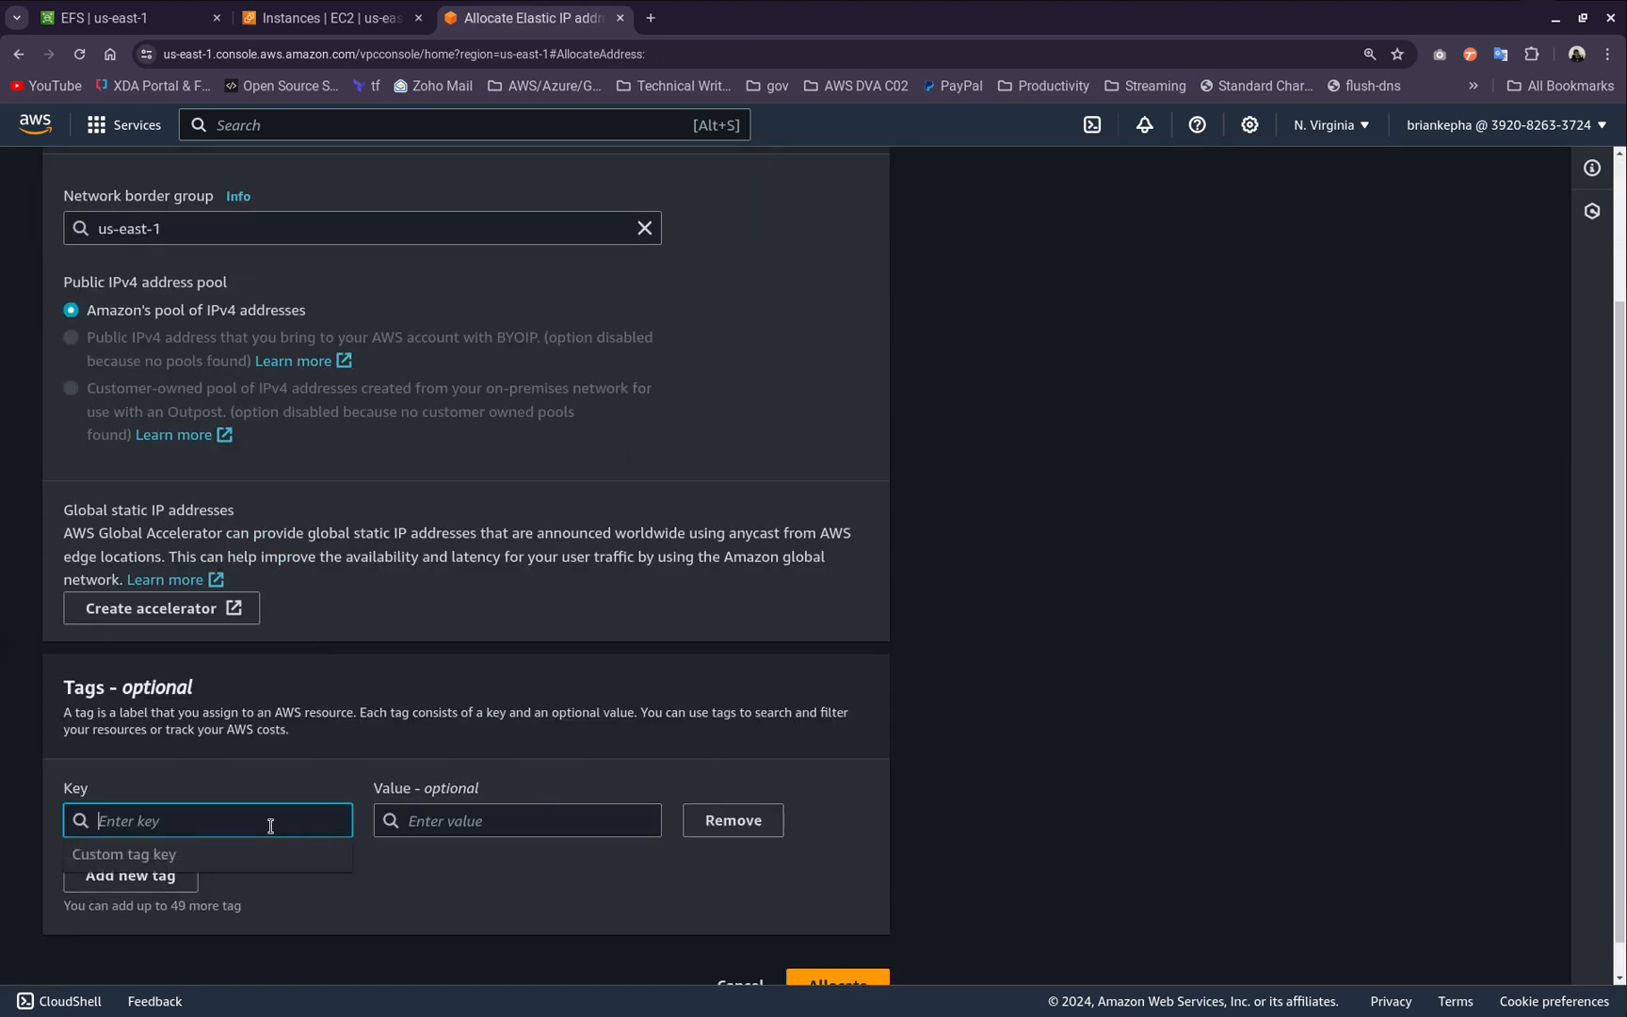
pyautogui.write('Name')
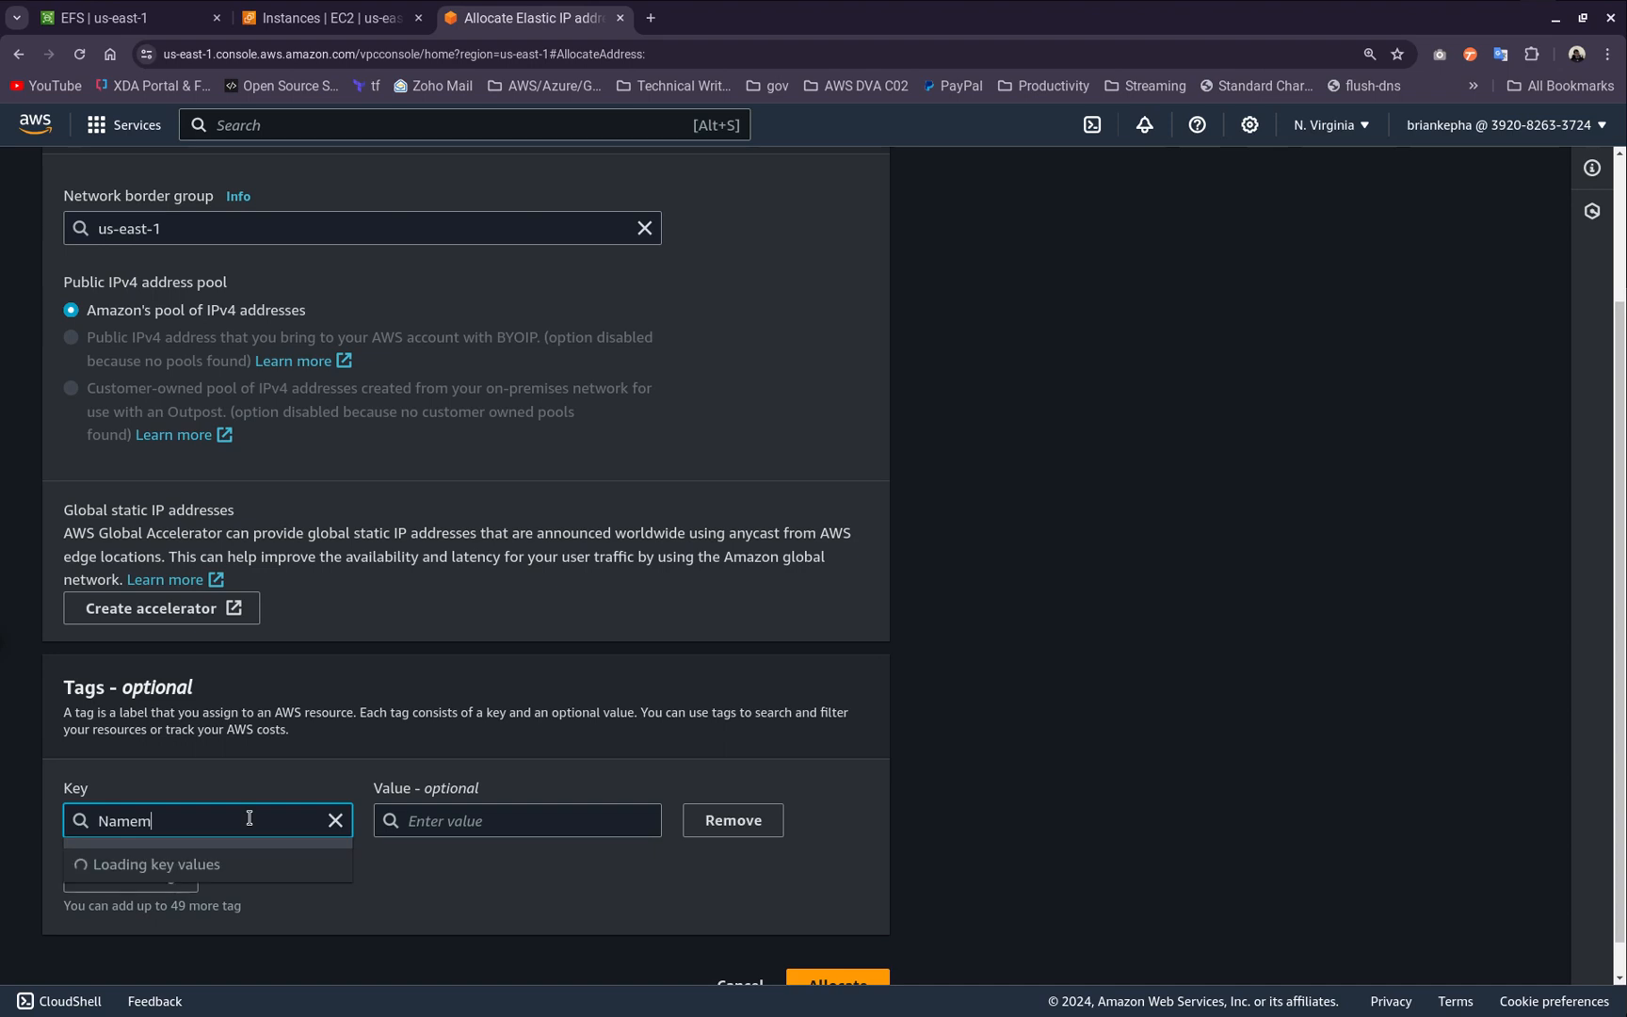
pyautogui.click(452, 822)
pyautogui.write('efs')
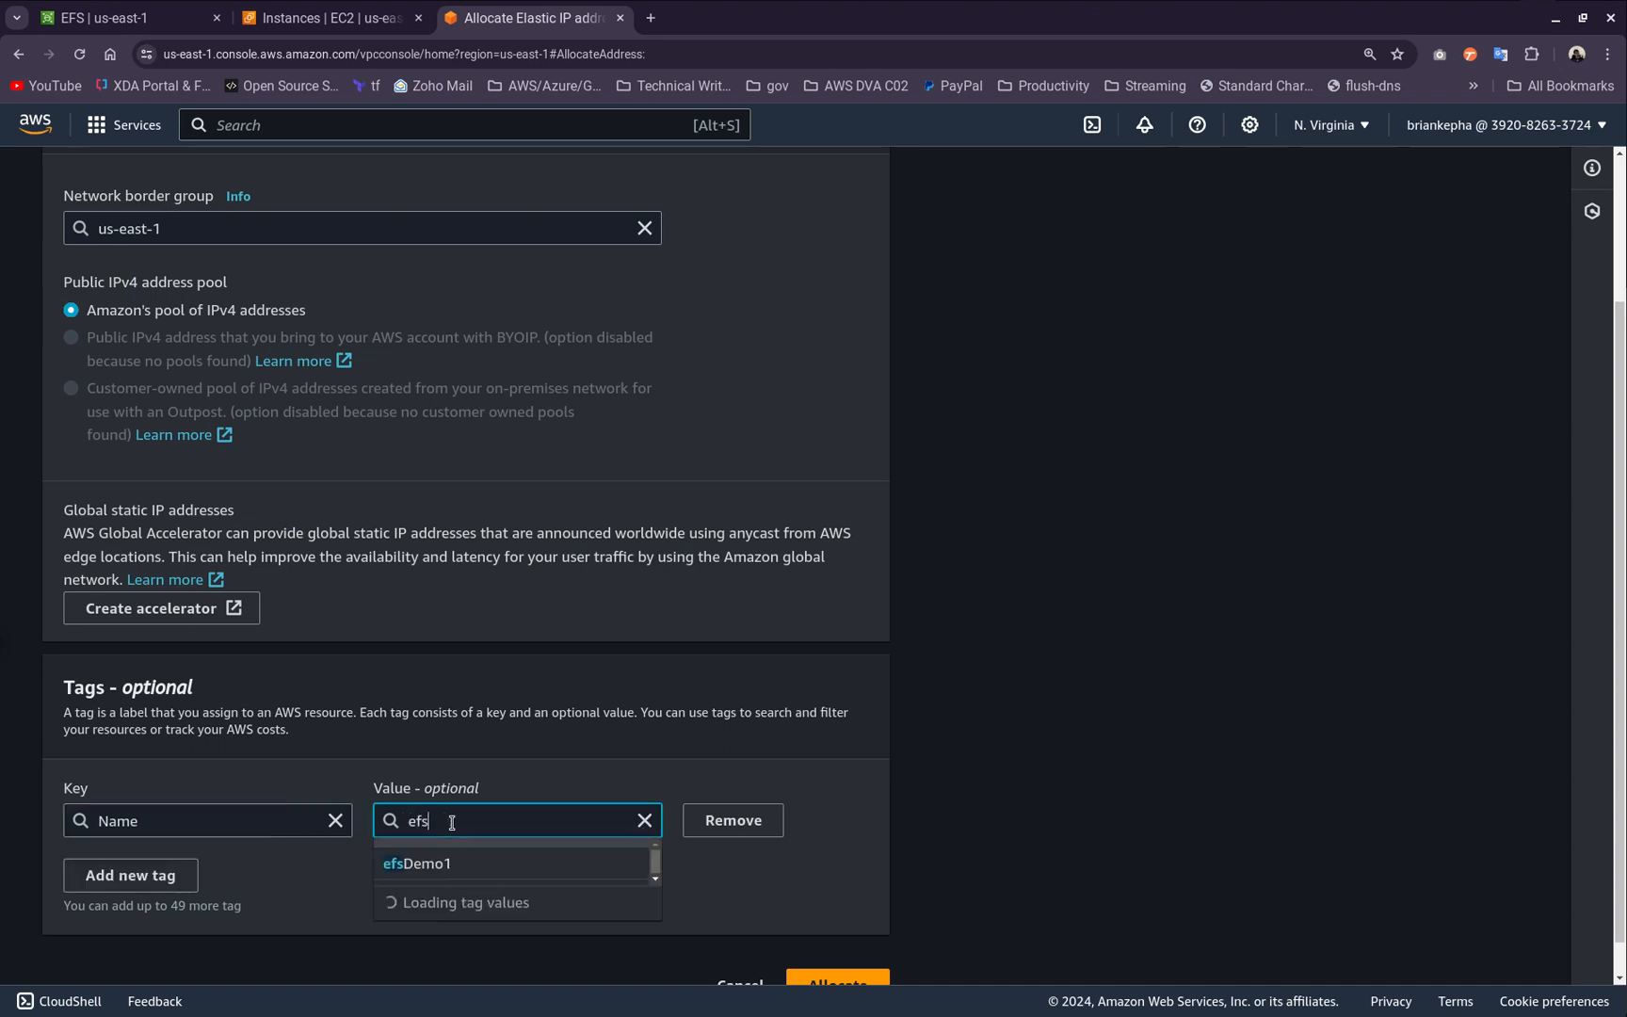
pyautogui.write('Demo2')
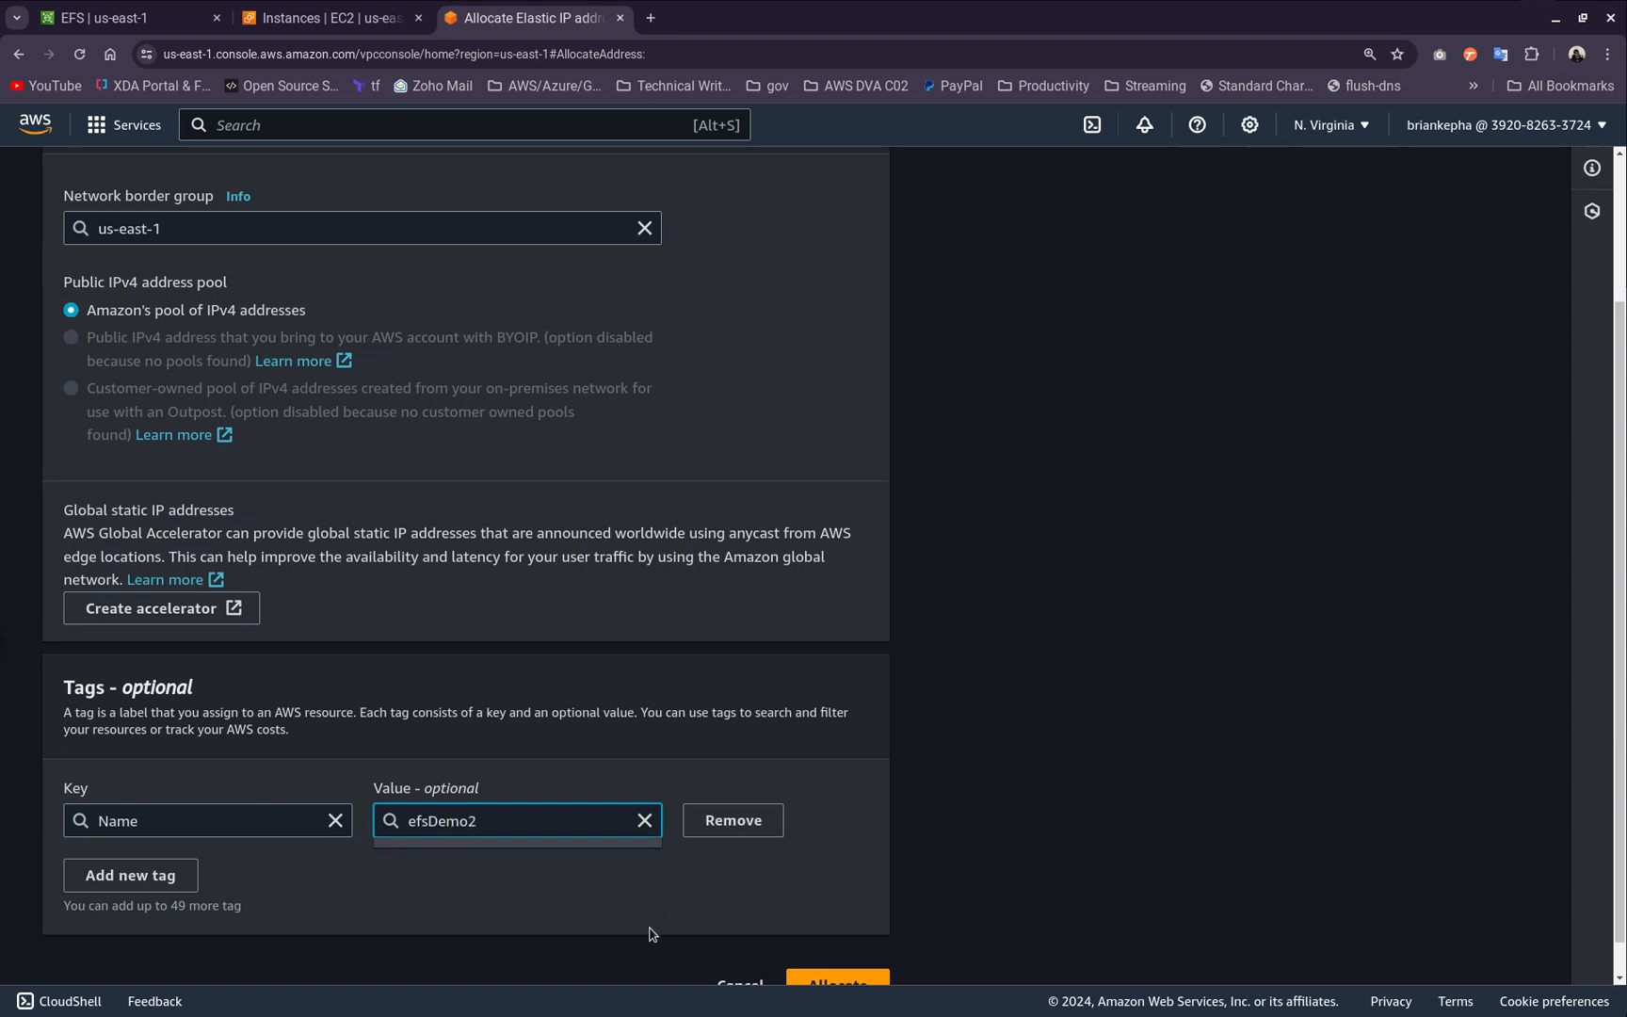
pyautogui.scroll(-1, 819, 937)
pyautogui.click(828, 948)
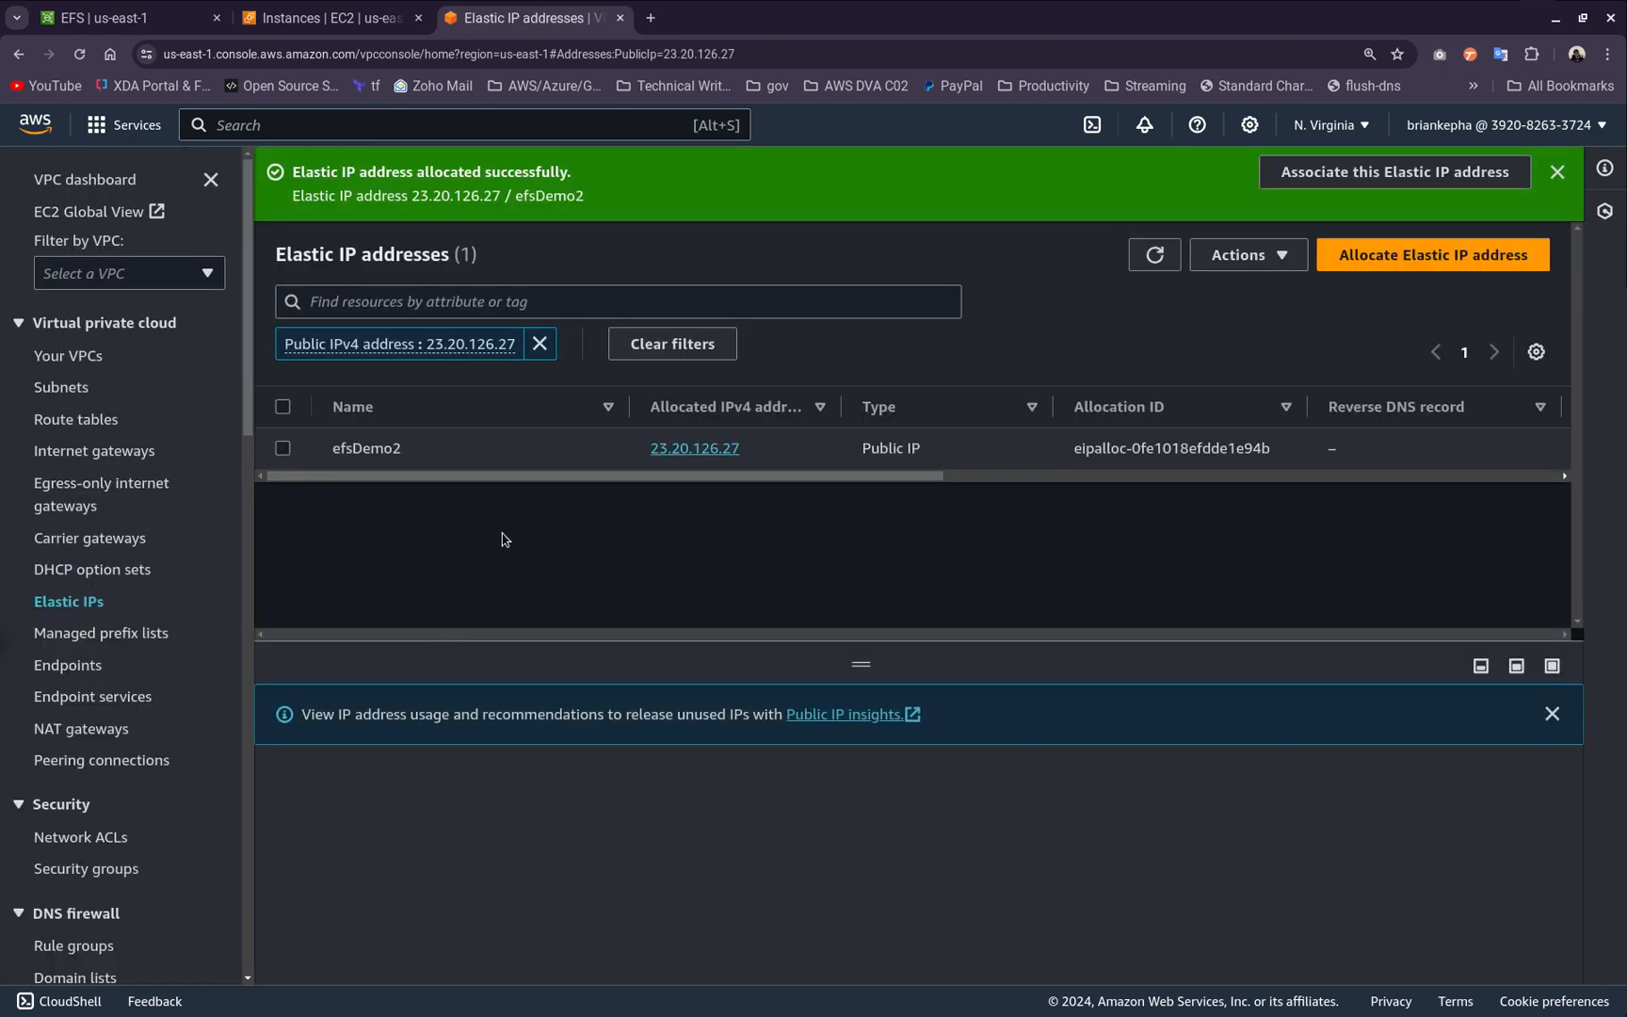
# Associate the efsDemo2 Elastic IP address with the esfDemo2 instance, then refresh the address list and remove its public IPv4 filter
pyautogui.click(1409, 178)
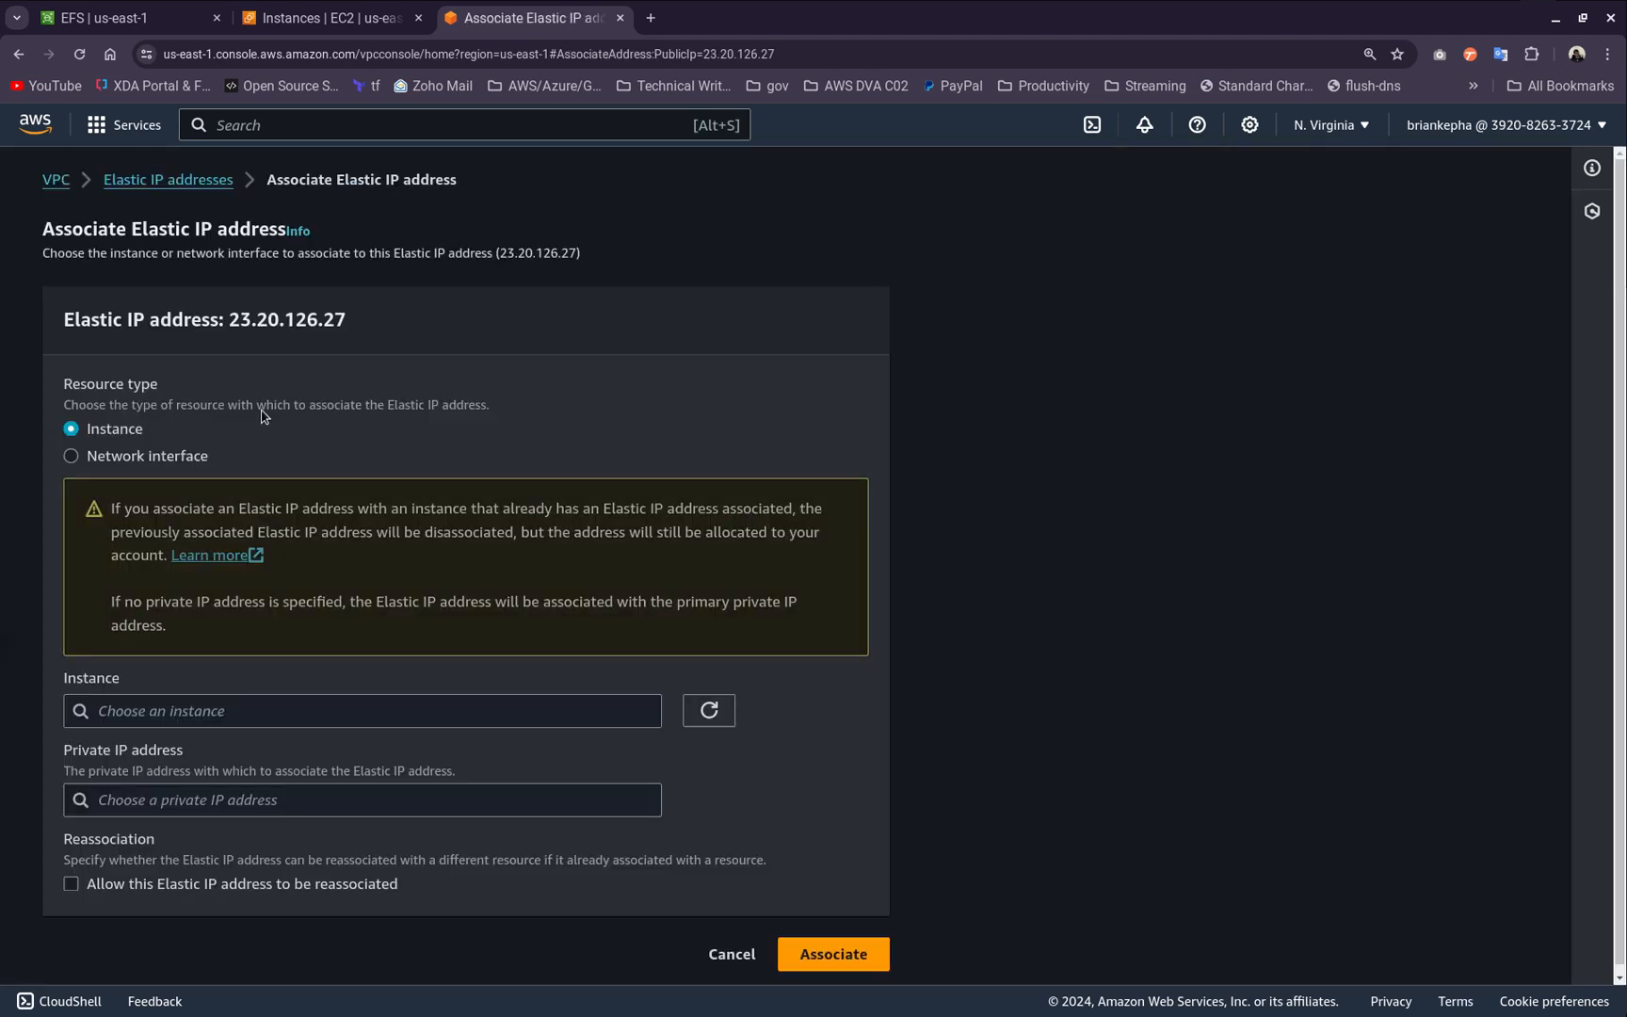
pyautogui.click(277, 713)
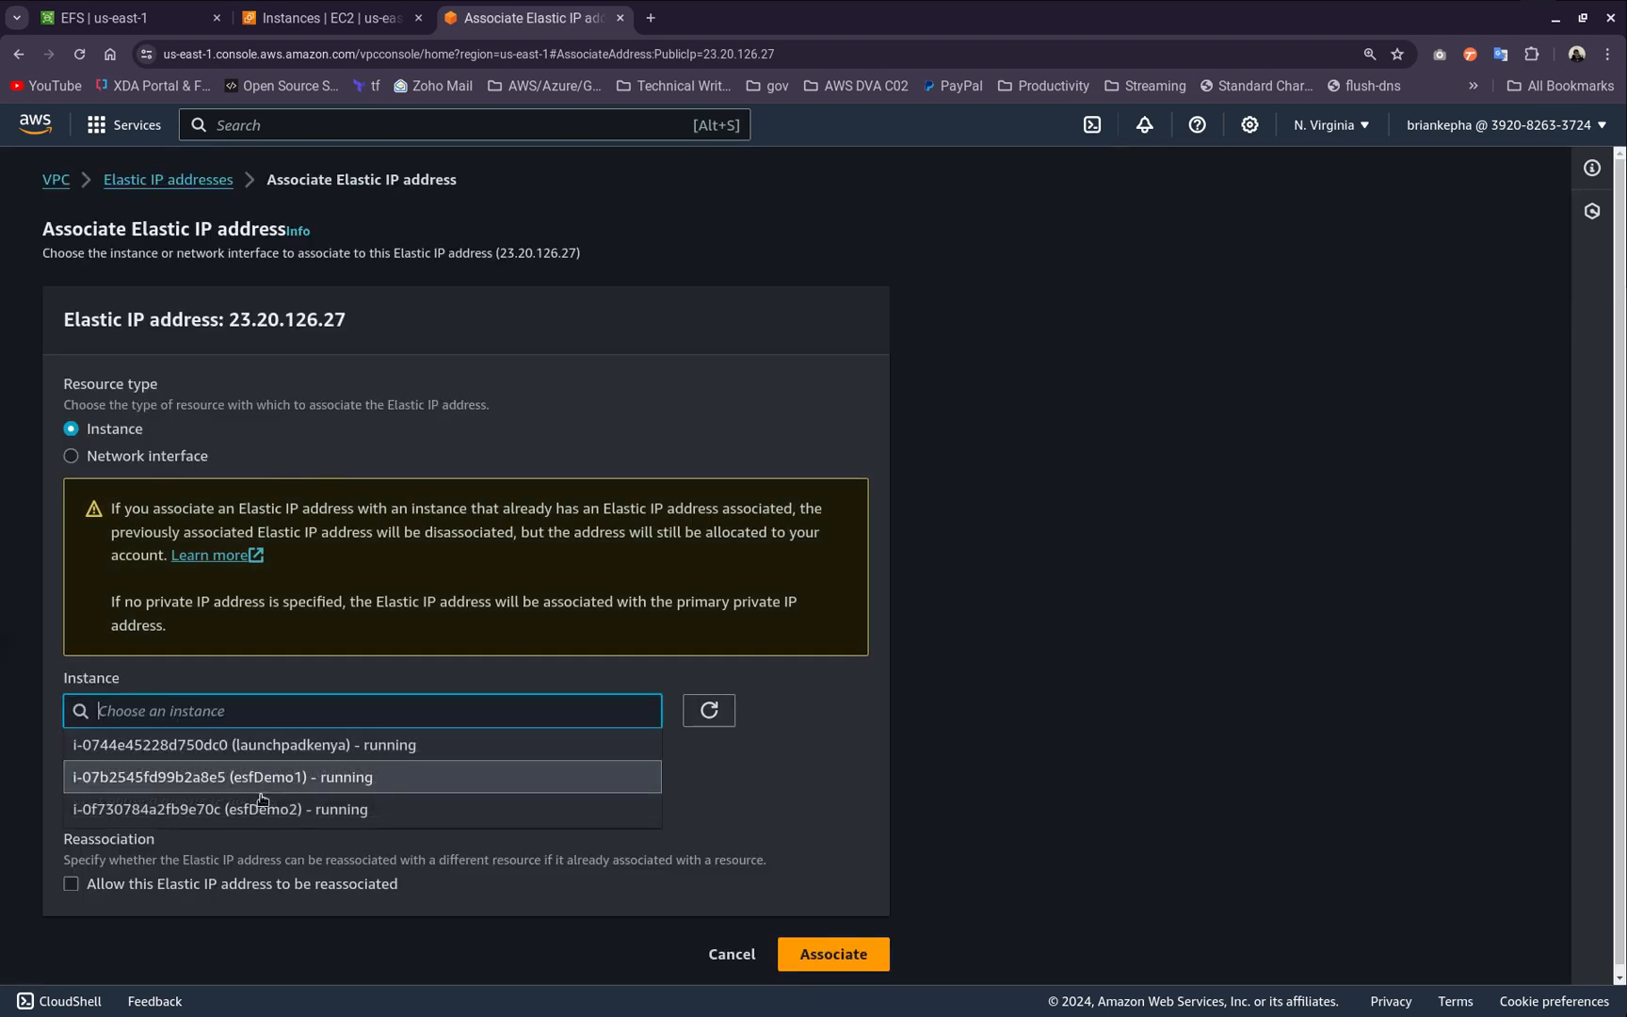
pyautogui.click(299, 811)
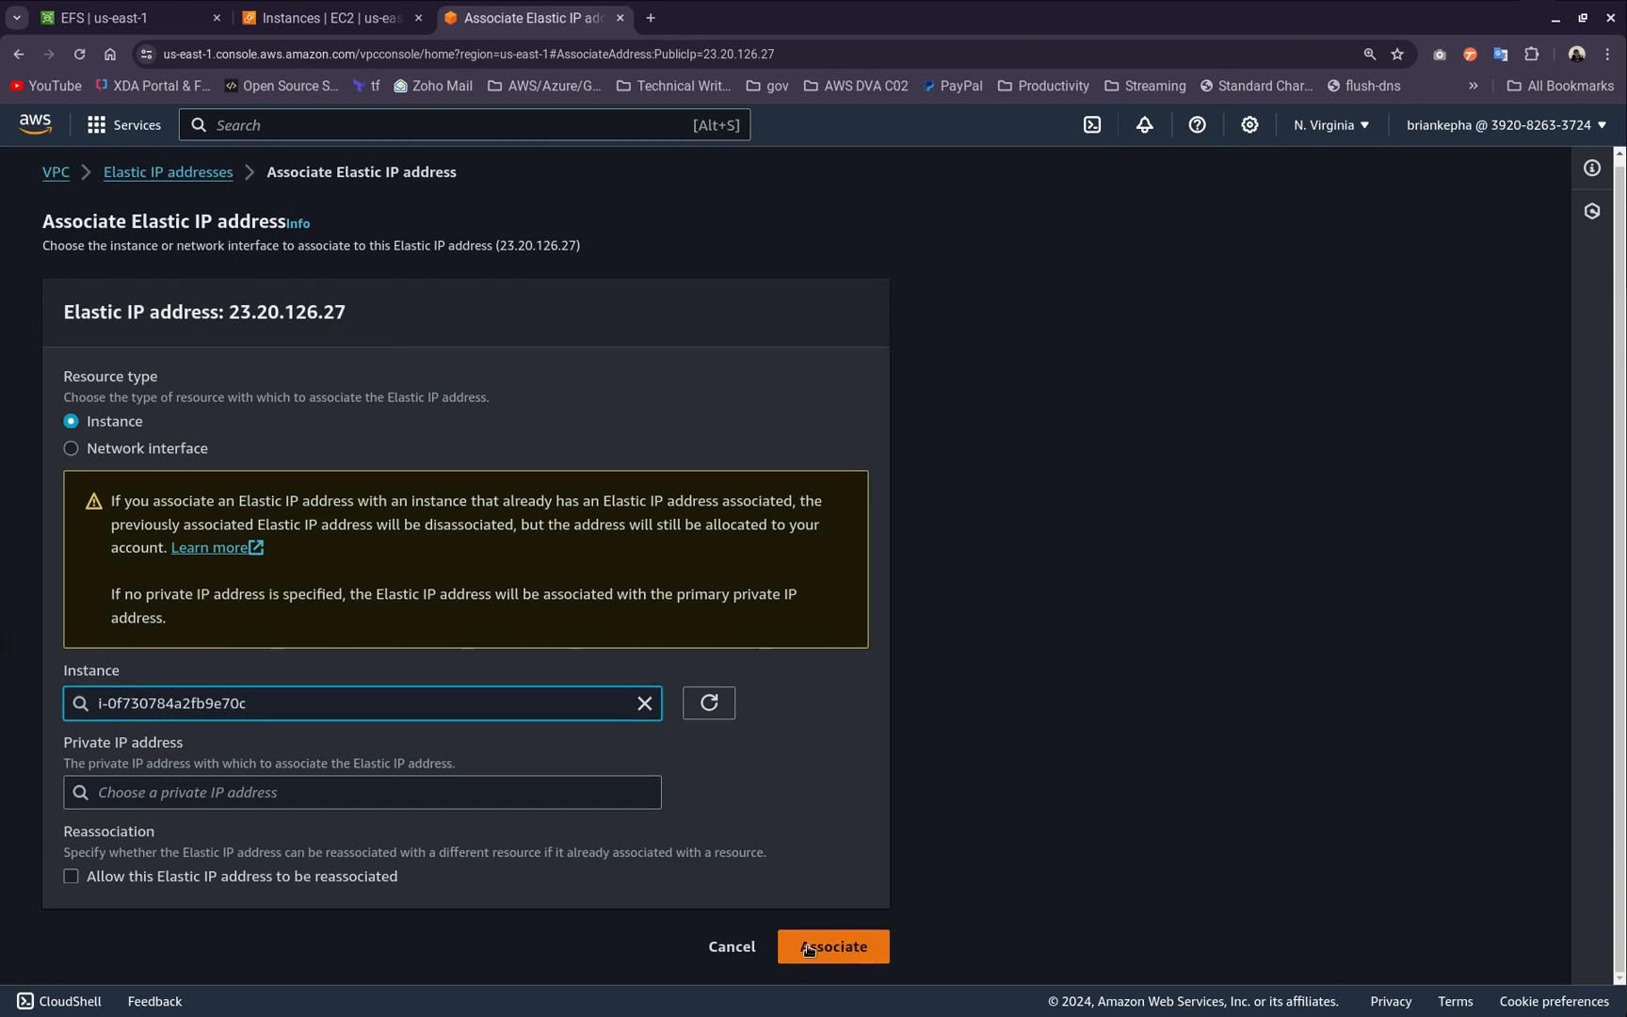
pyautogui.click(832, 953)
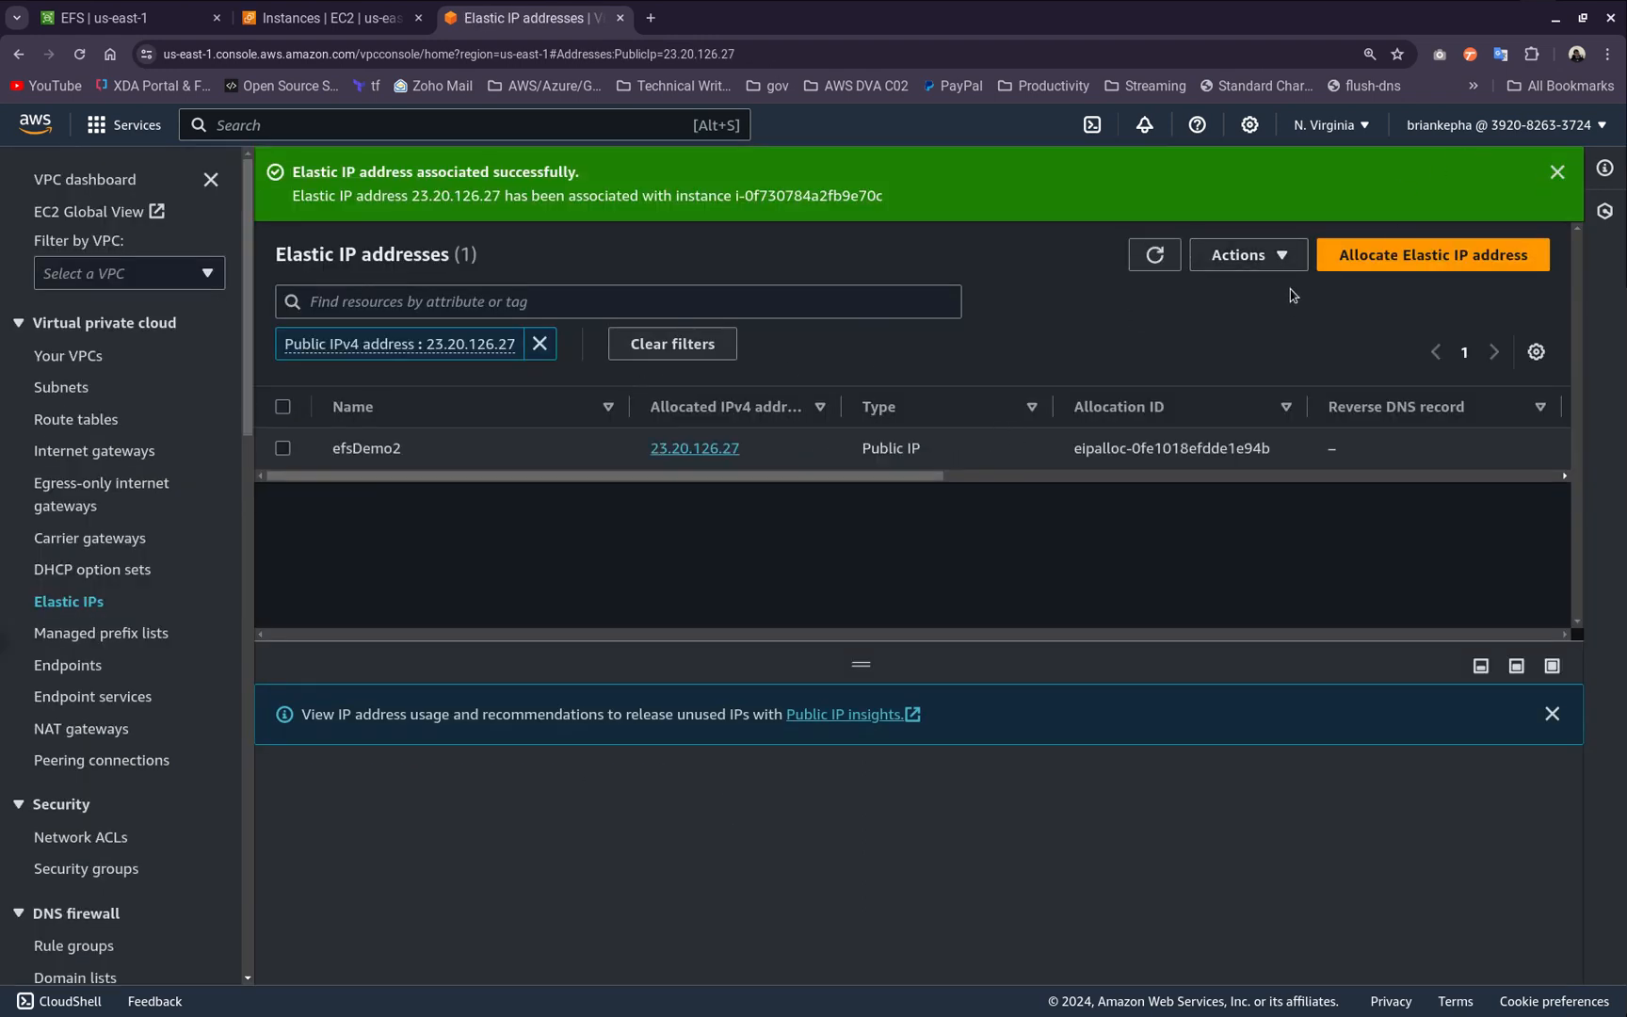
pyautogui.click(1154, 255)
pyautogui.click(539, 344)
# Return to the EC2 instances page, refresh the list and copy the public IPv4 address of esfDemo1
pyautogui.click(272, 17)
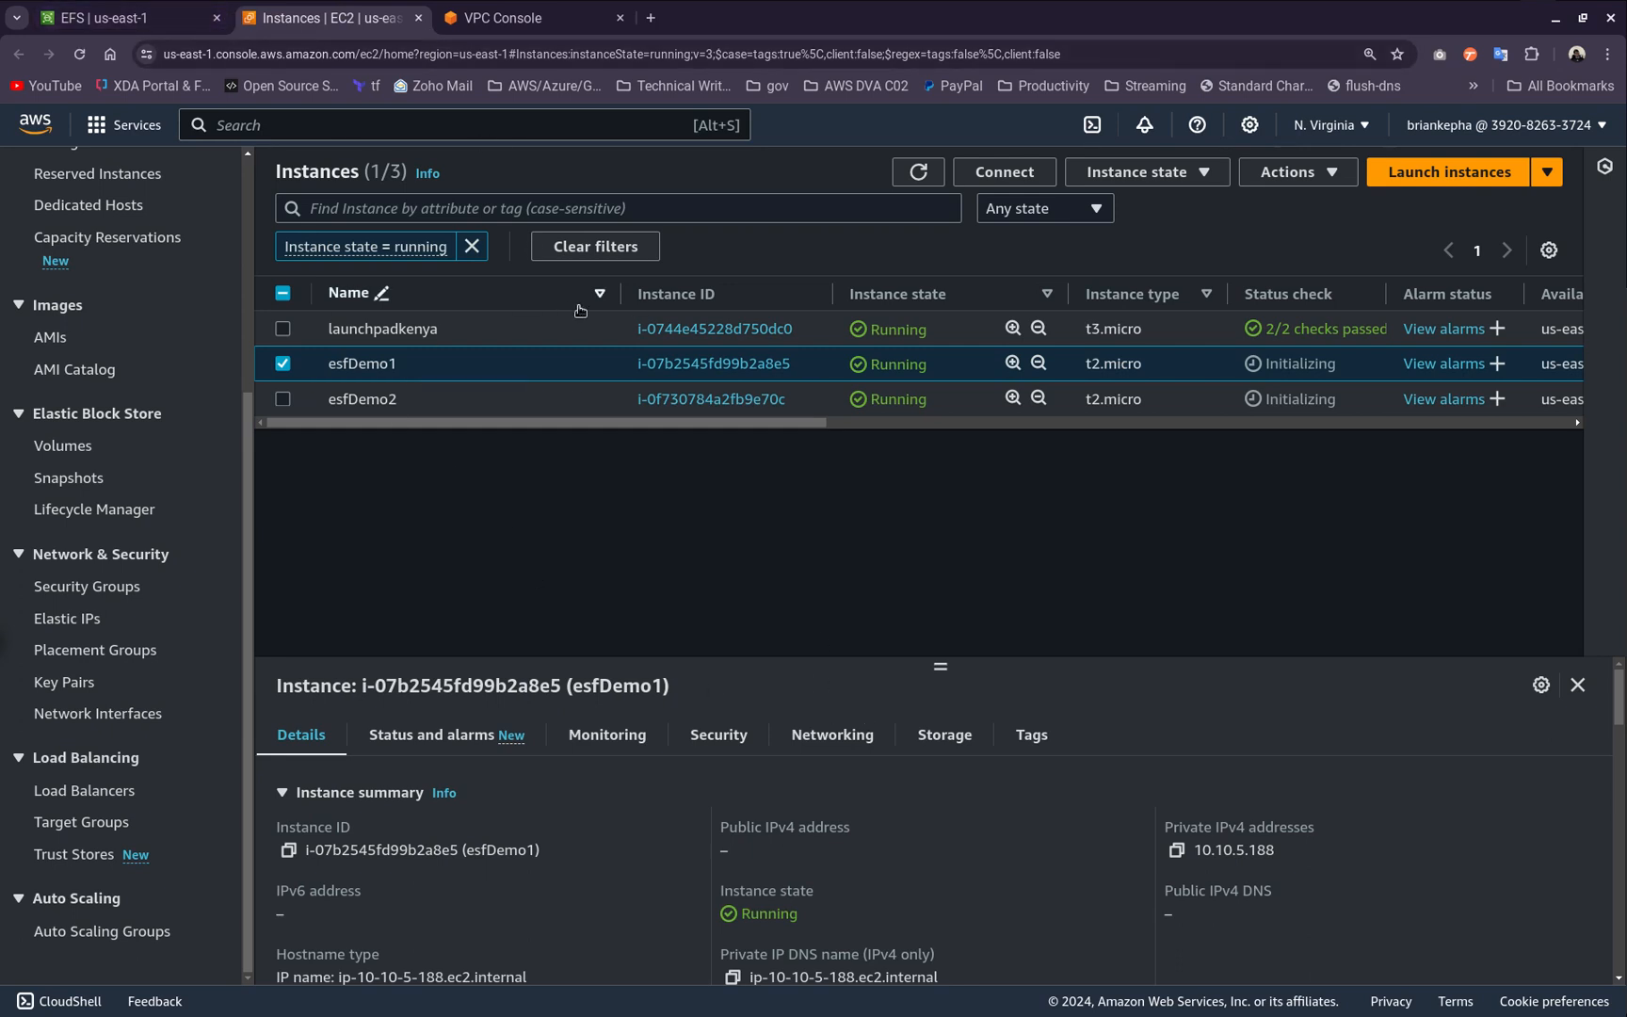
pyautogui.click(918, 172)
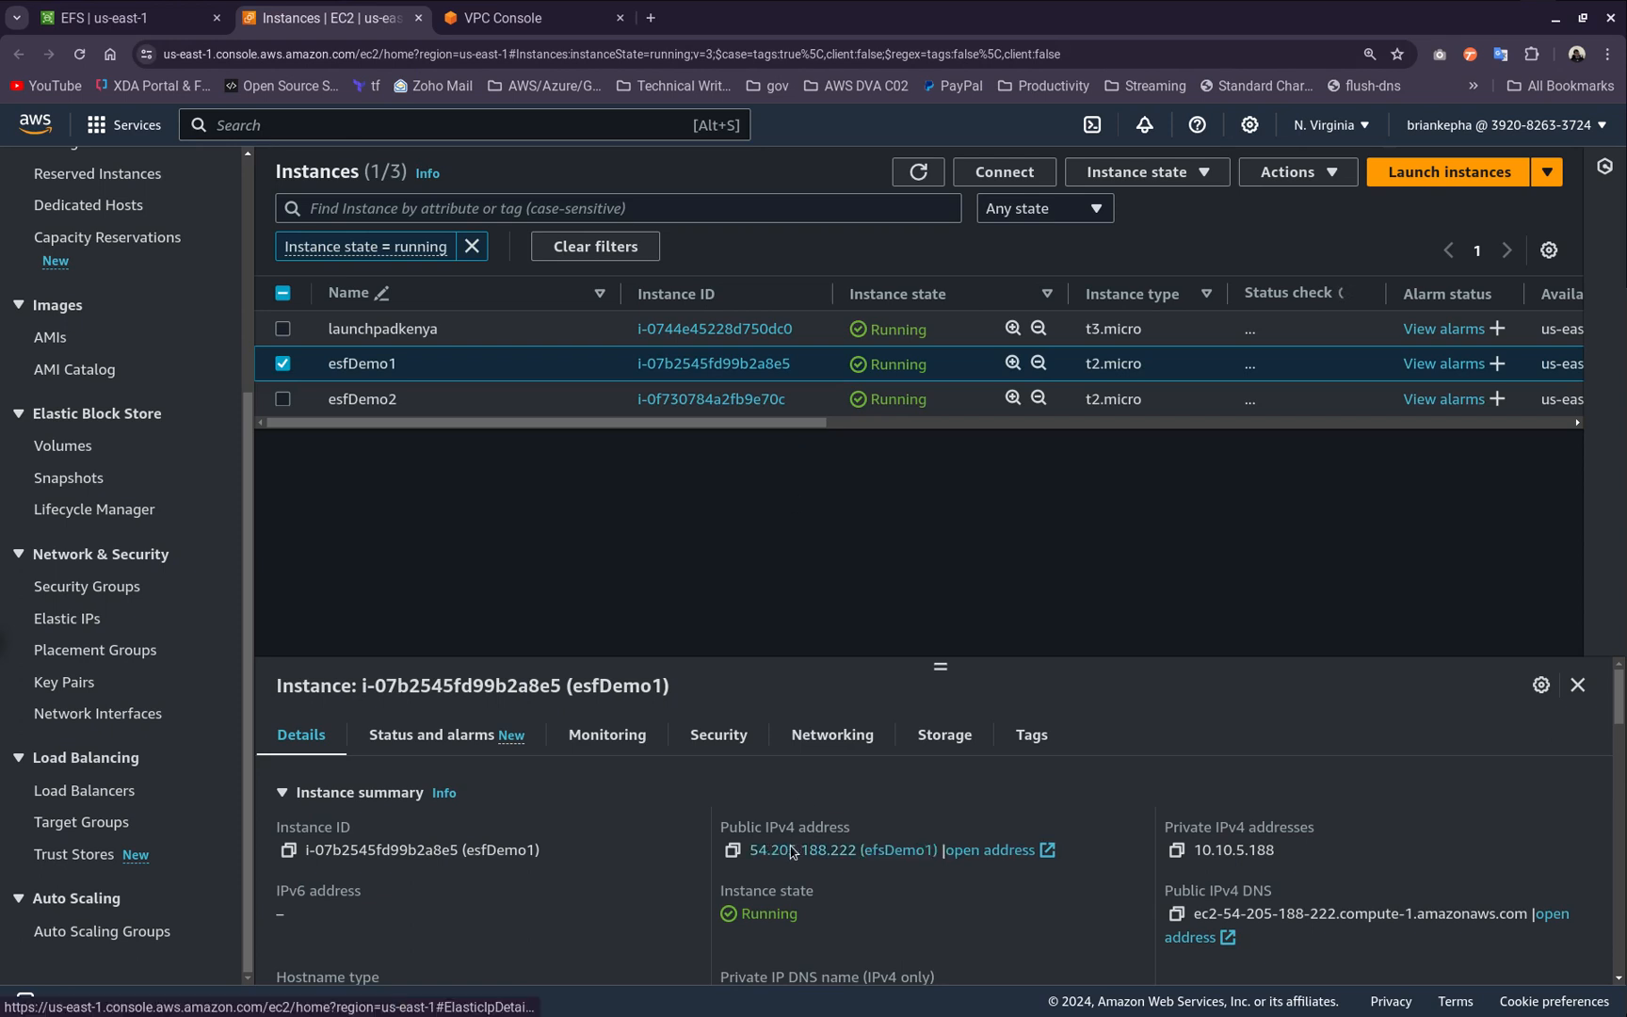
pyautogui.click(791, 850)
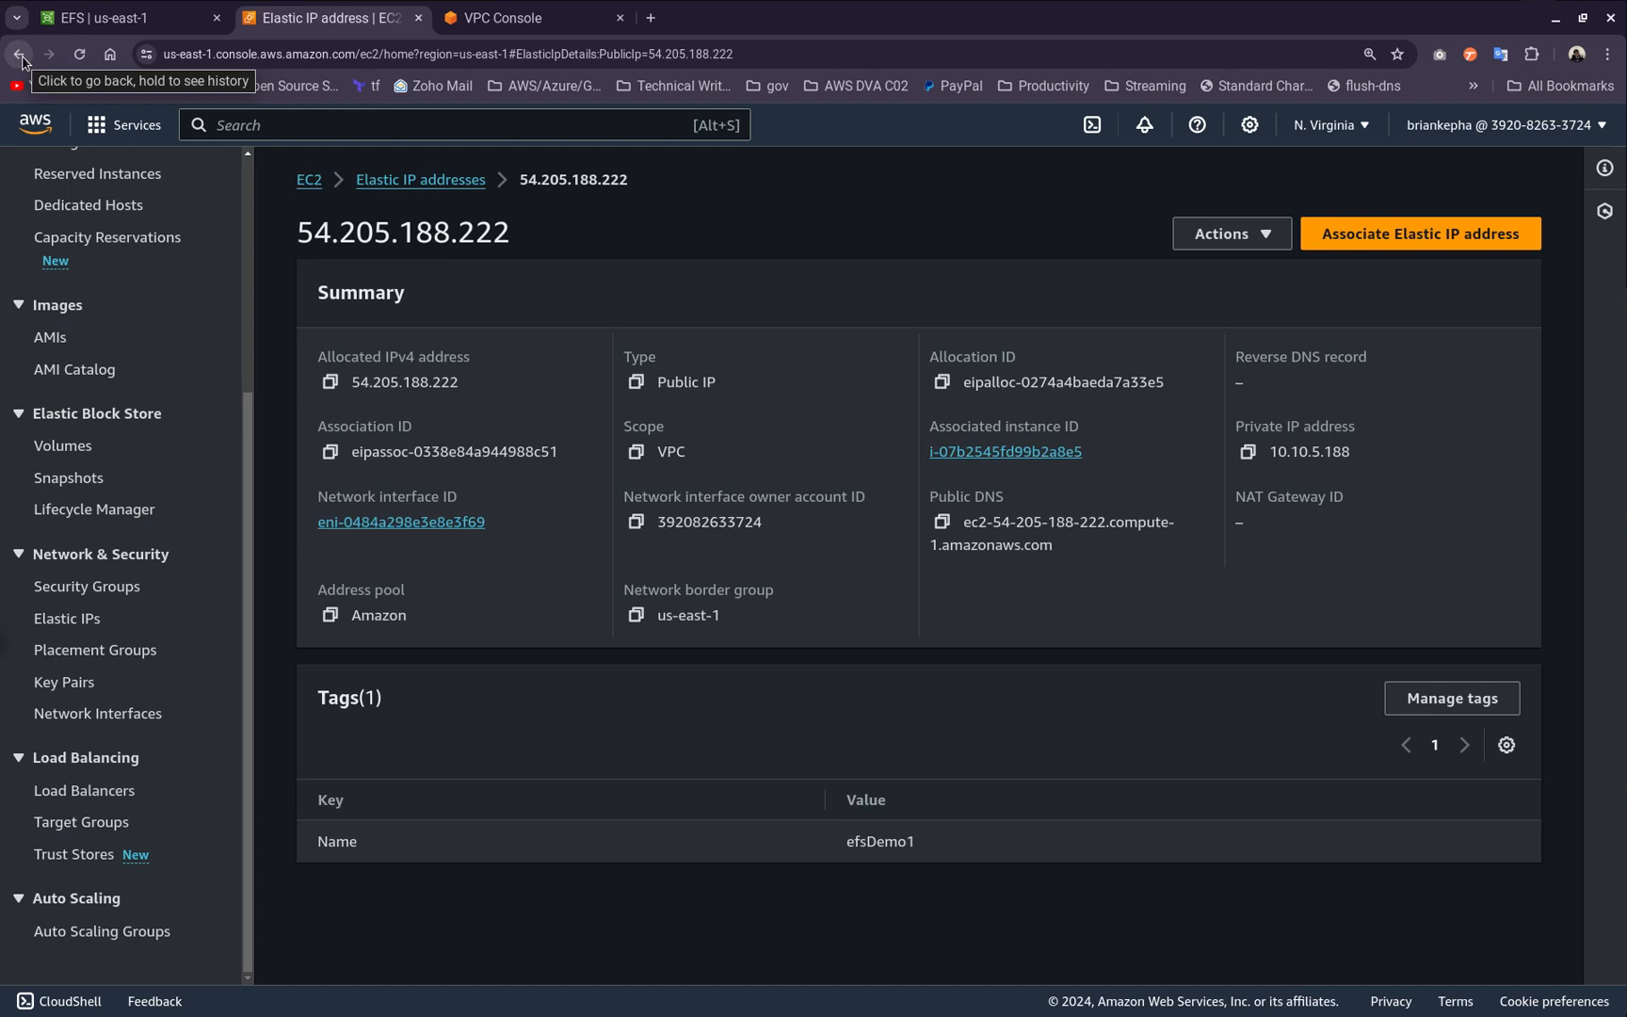
pyautogui.click(21, 60)
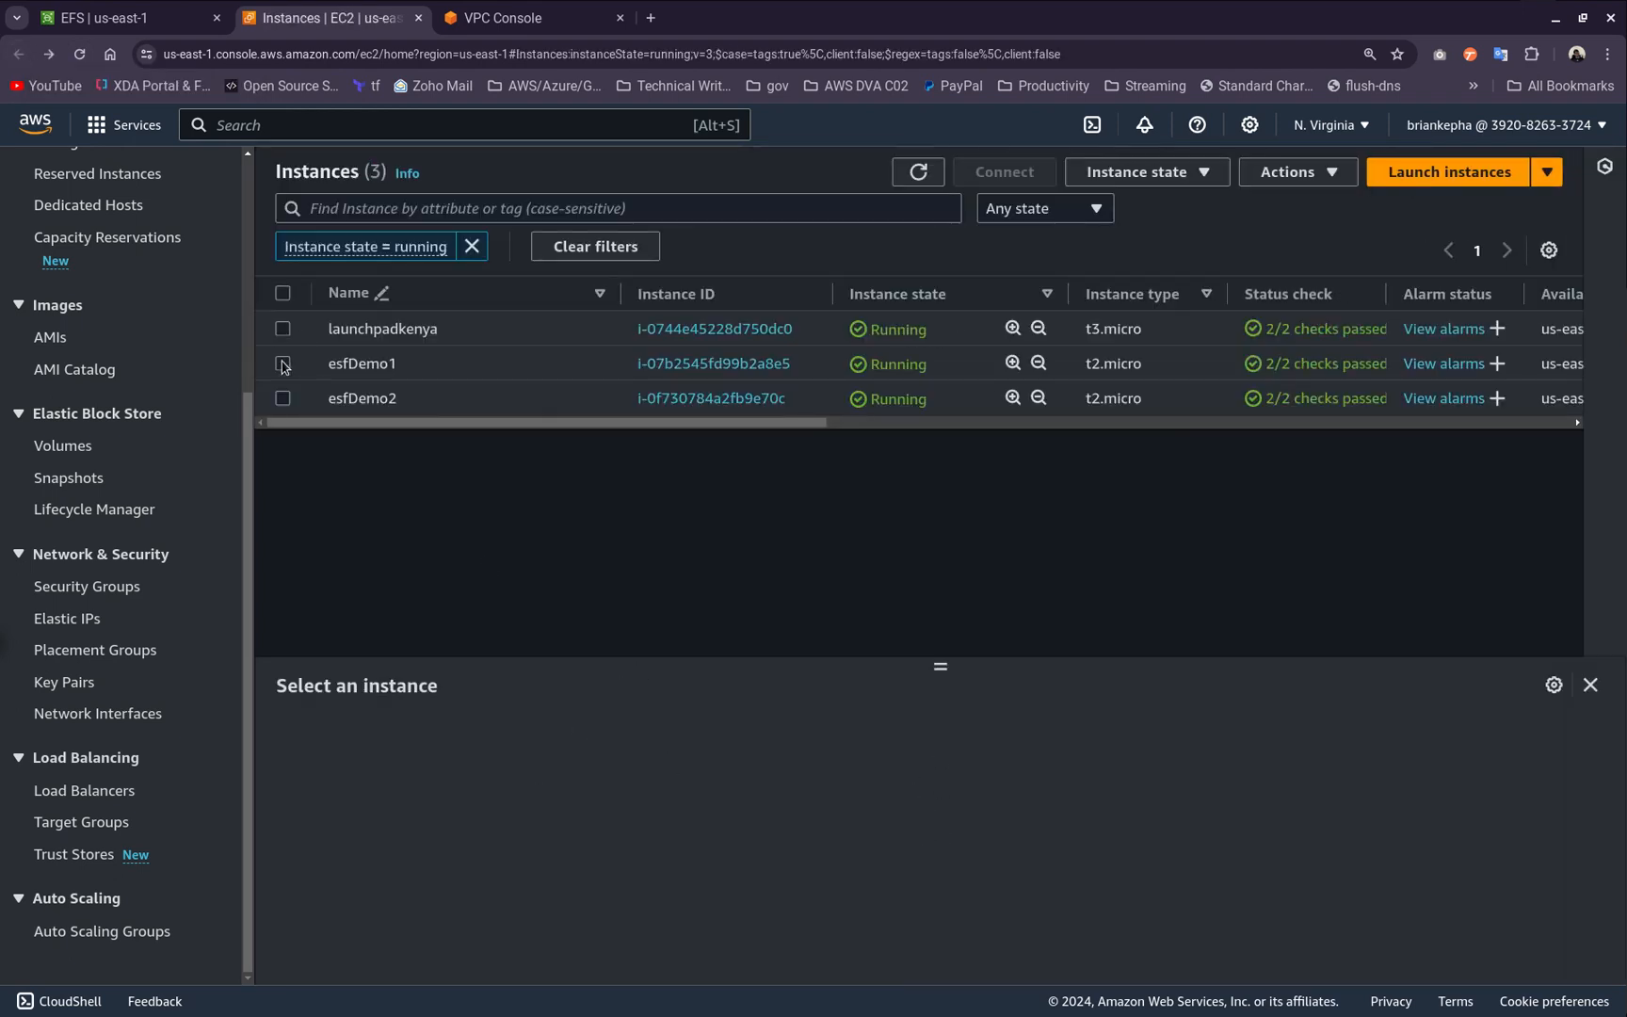
pyautogui.click(283, 363)
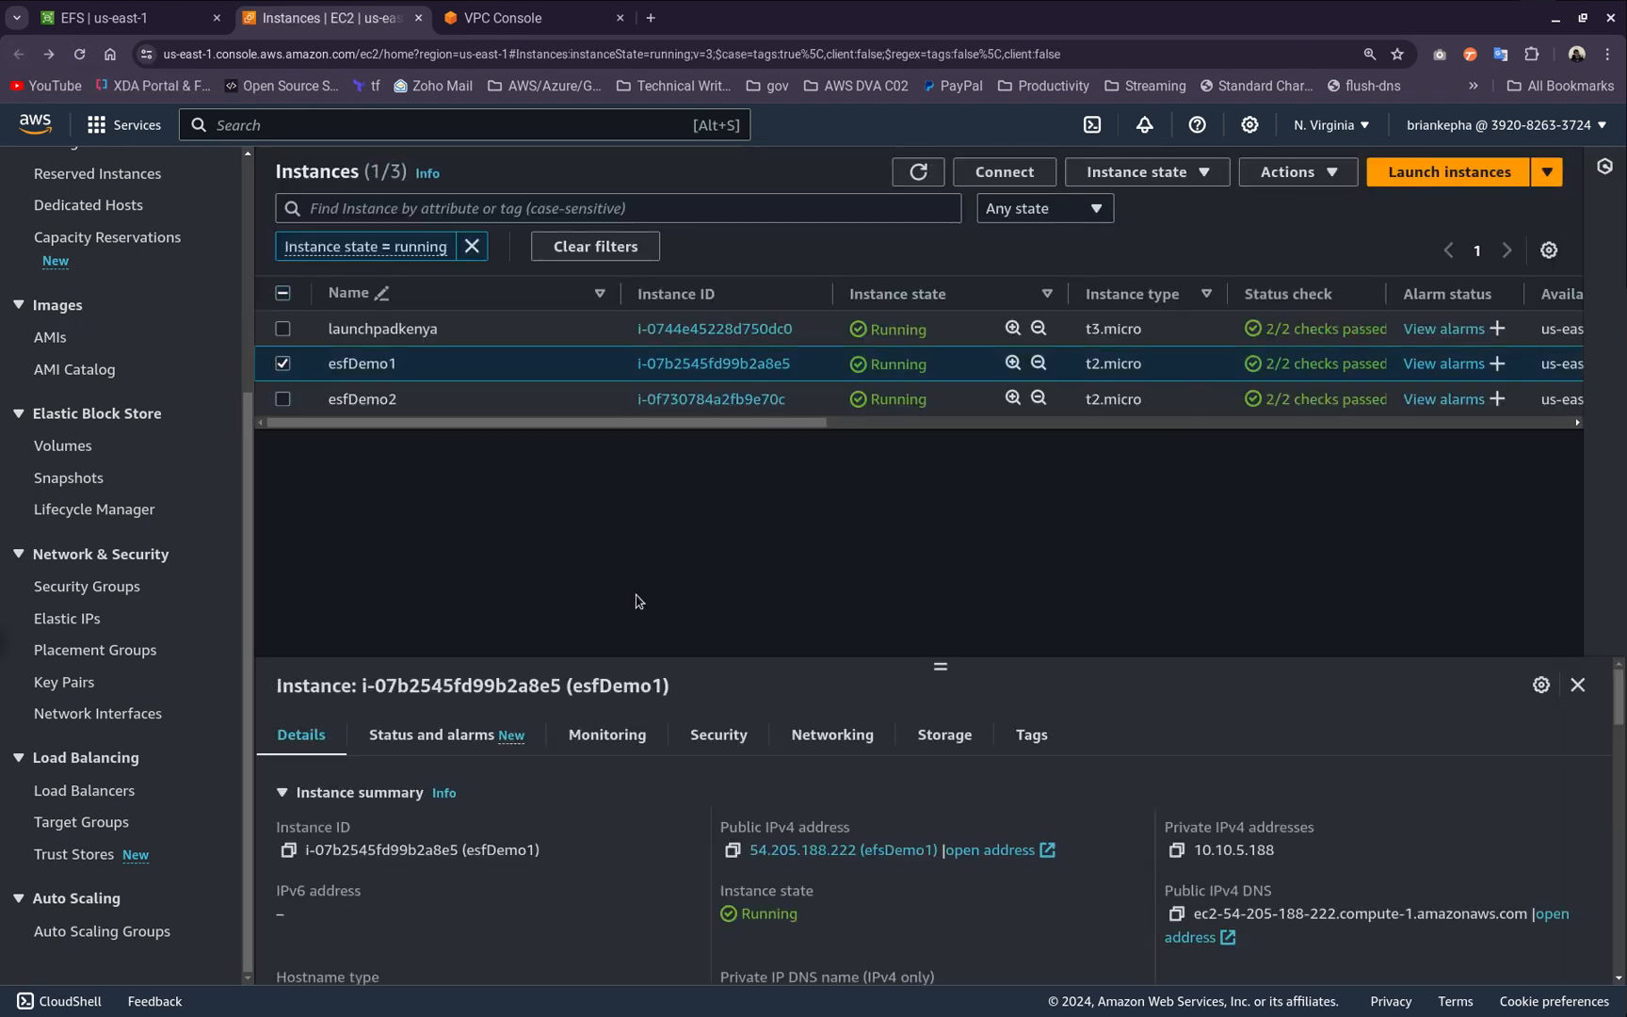
pyautogui.click(731, 850)
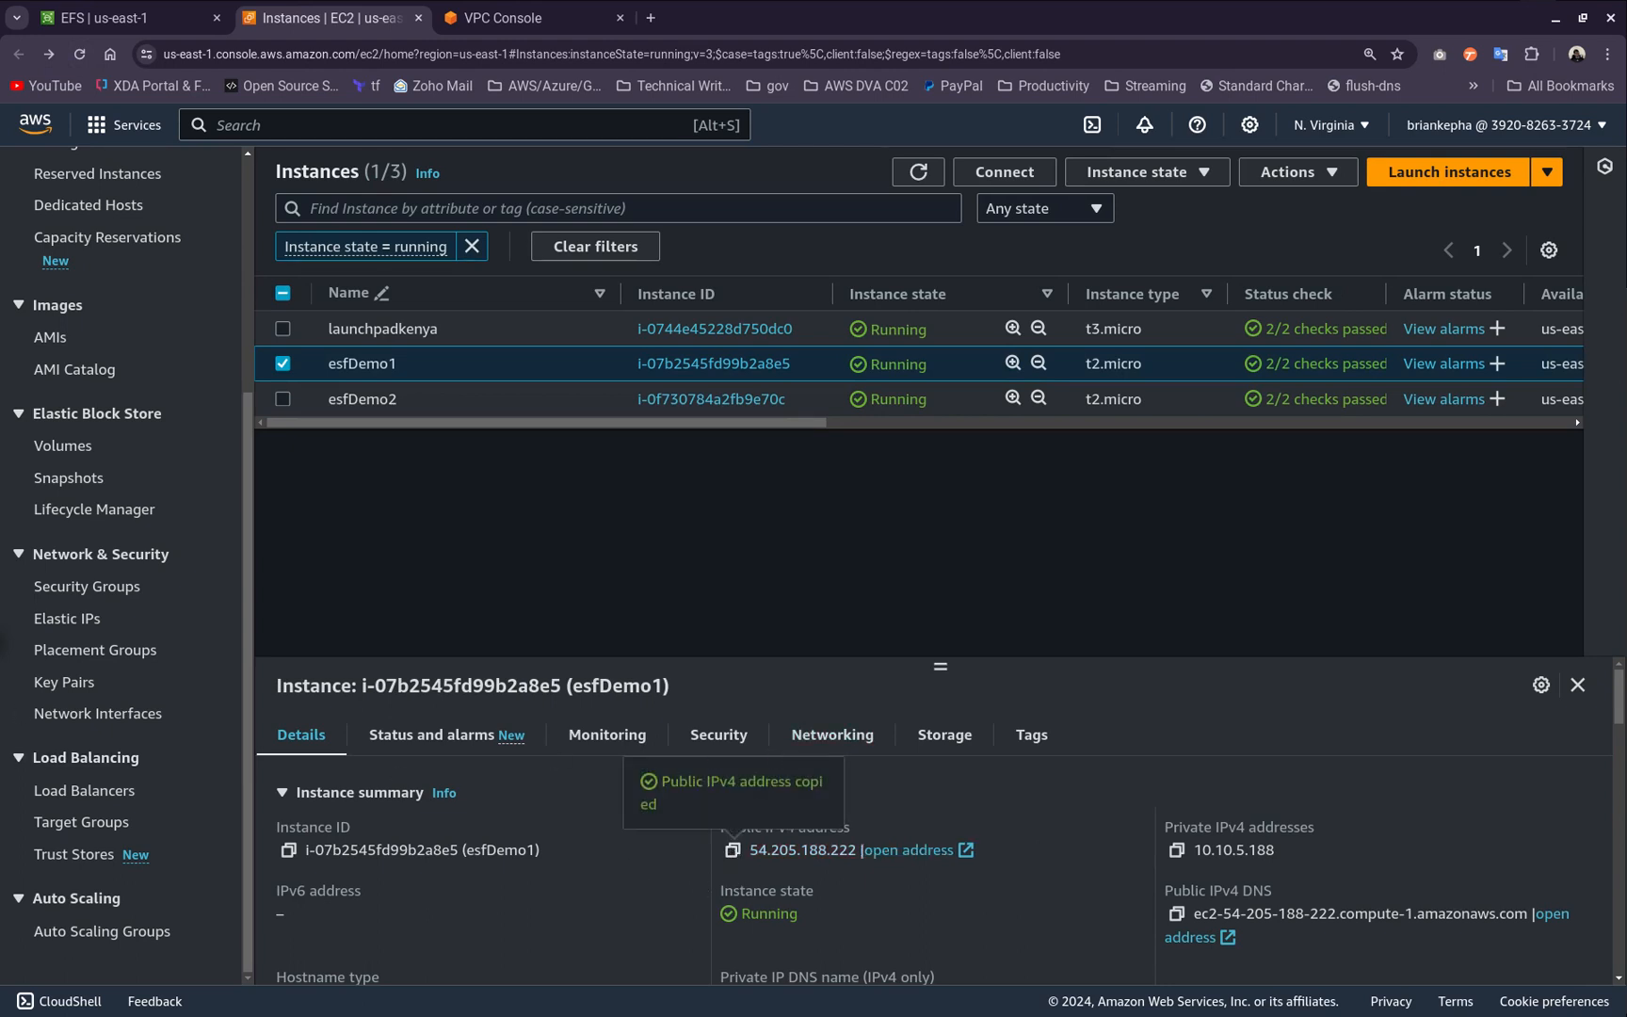
pyautogui.hotkey('alt', 'Tab')
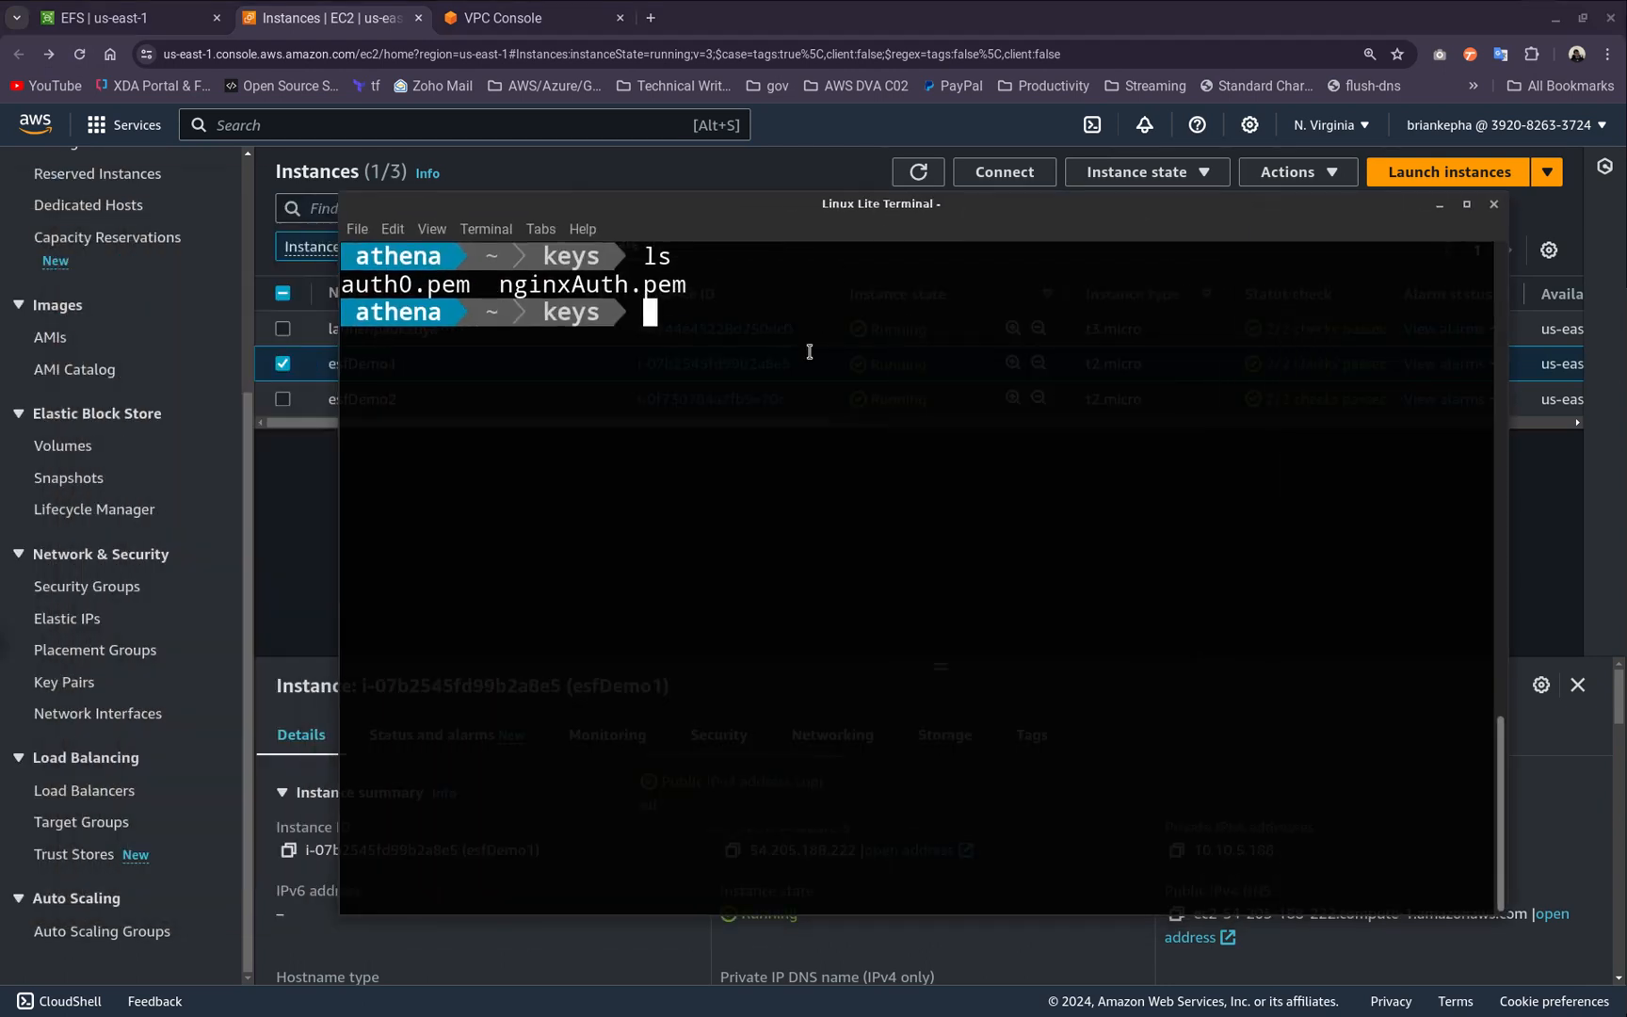
pyautogui.write('ssh -i a')
pyautogui.press('Tab')
pyautogui.press('Return')
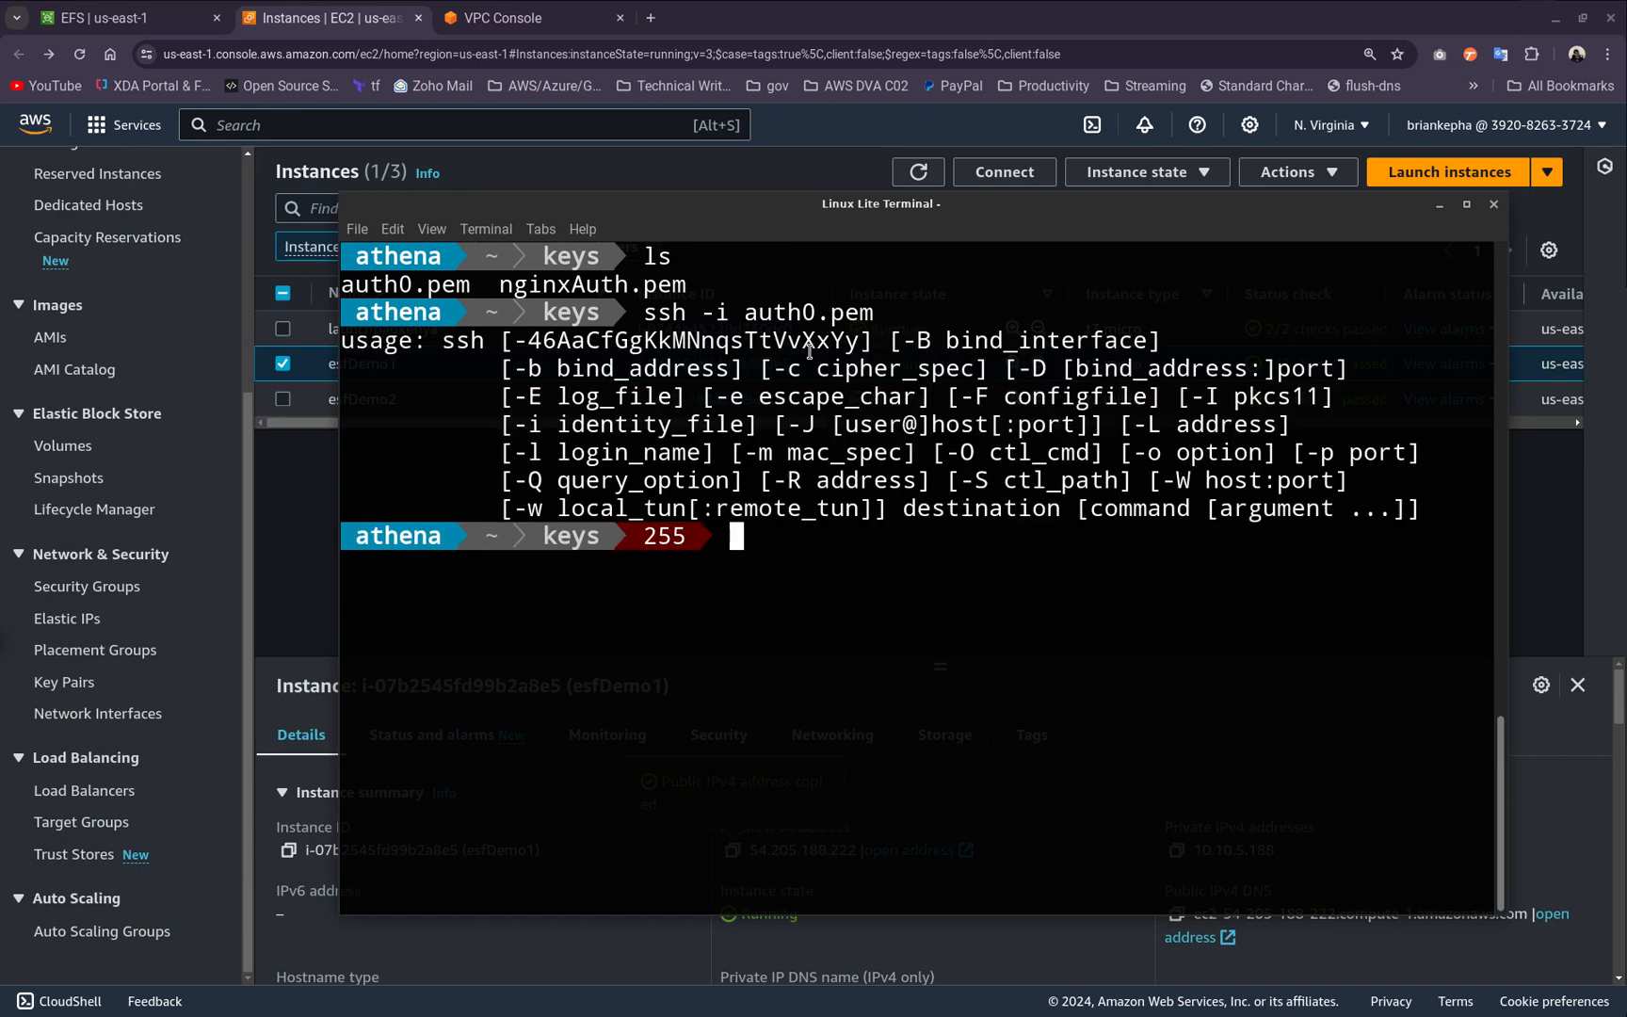
pyautogui.hotkey('ctrl', 'l')
pyautogui.press('Up')
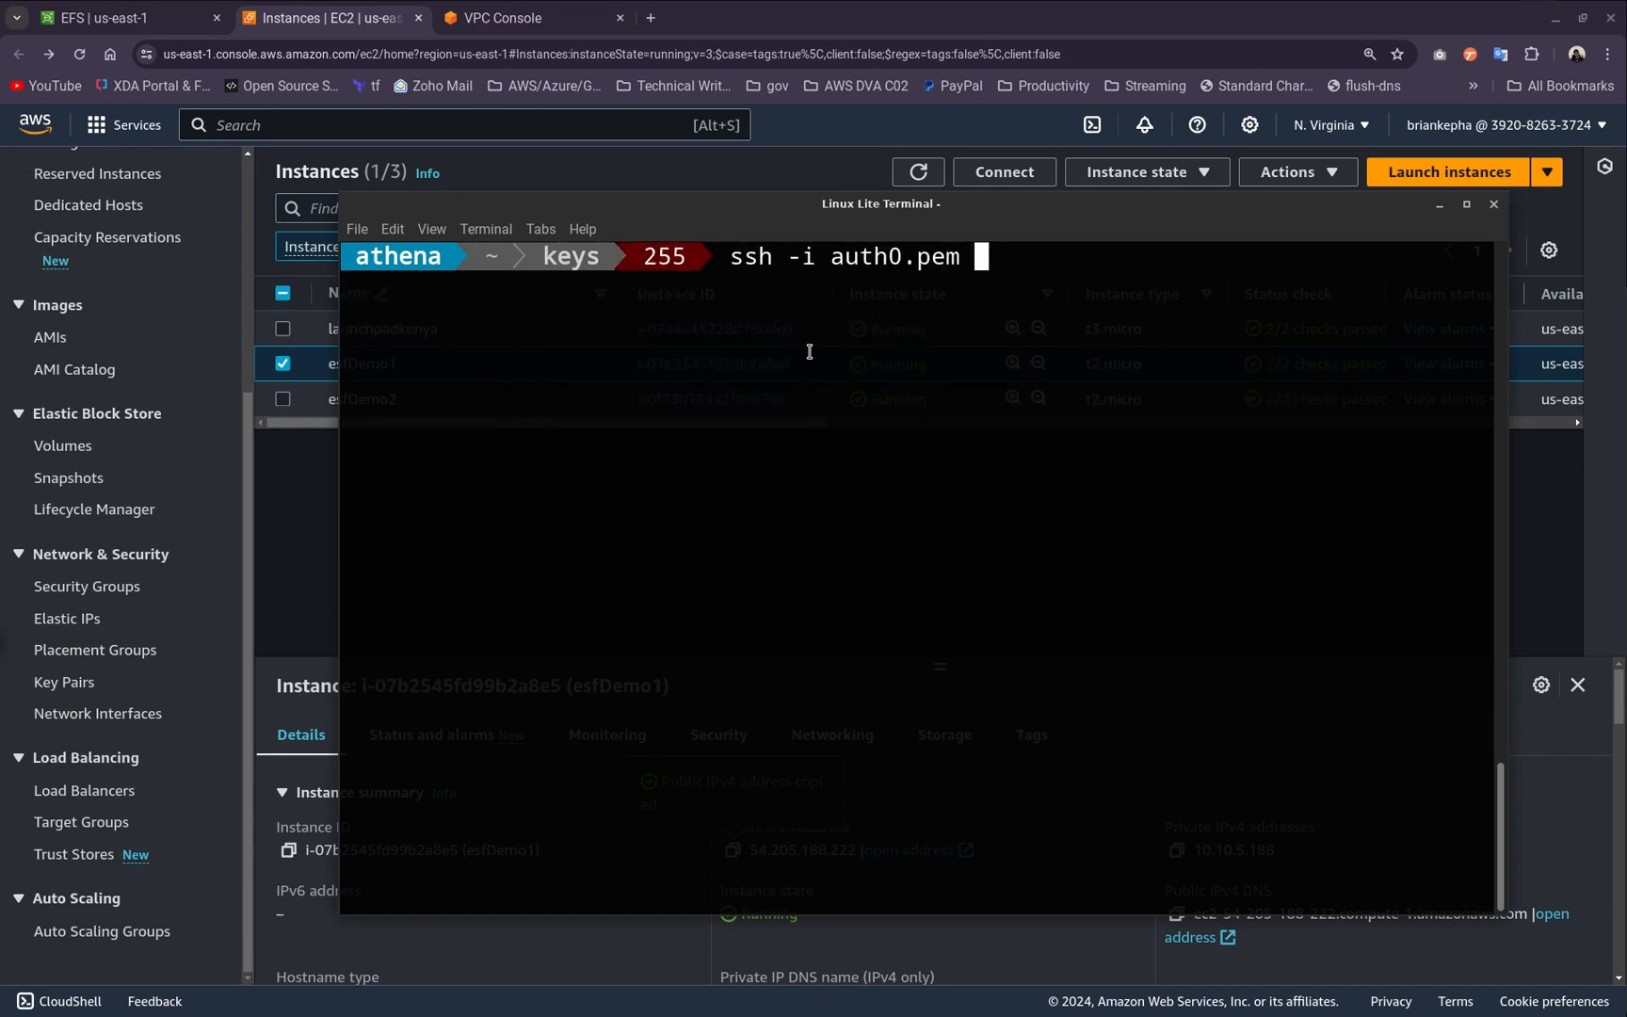
pyautogui.write('ec2-user')
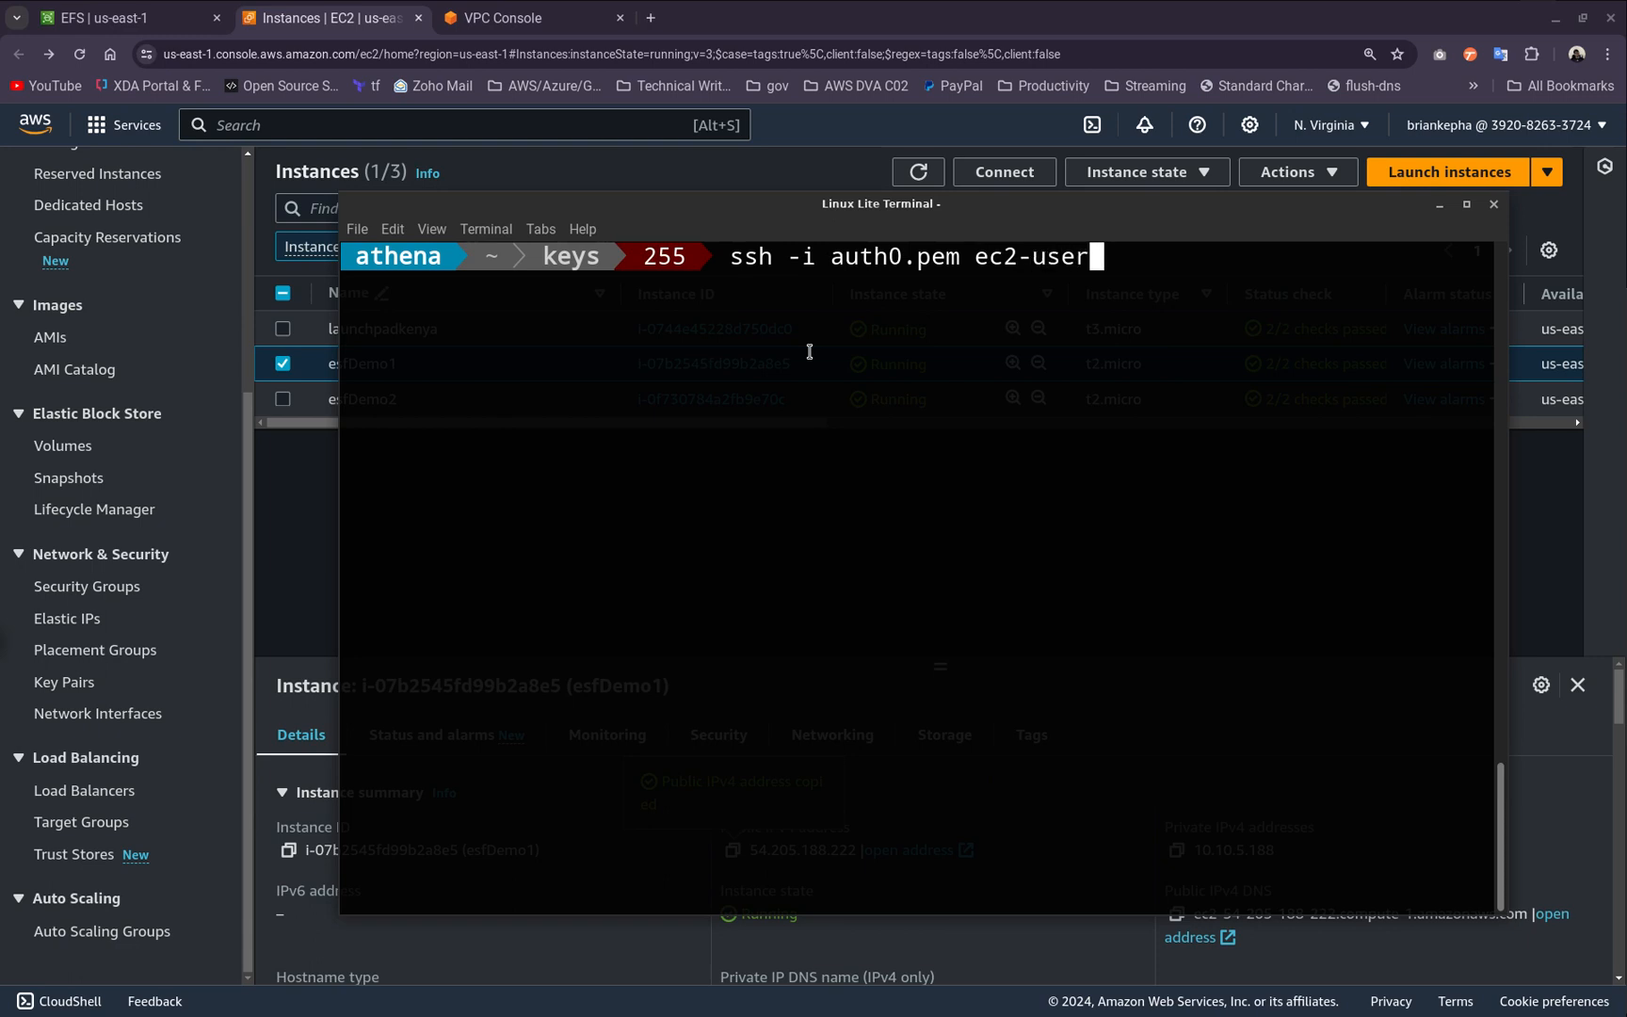
pyautogui.write('@')
pyautogui.rightClick(1110, 330)
pyautogui.click(1148, 444)
pyautogui.press('Return')
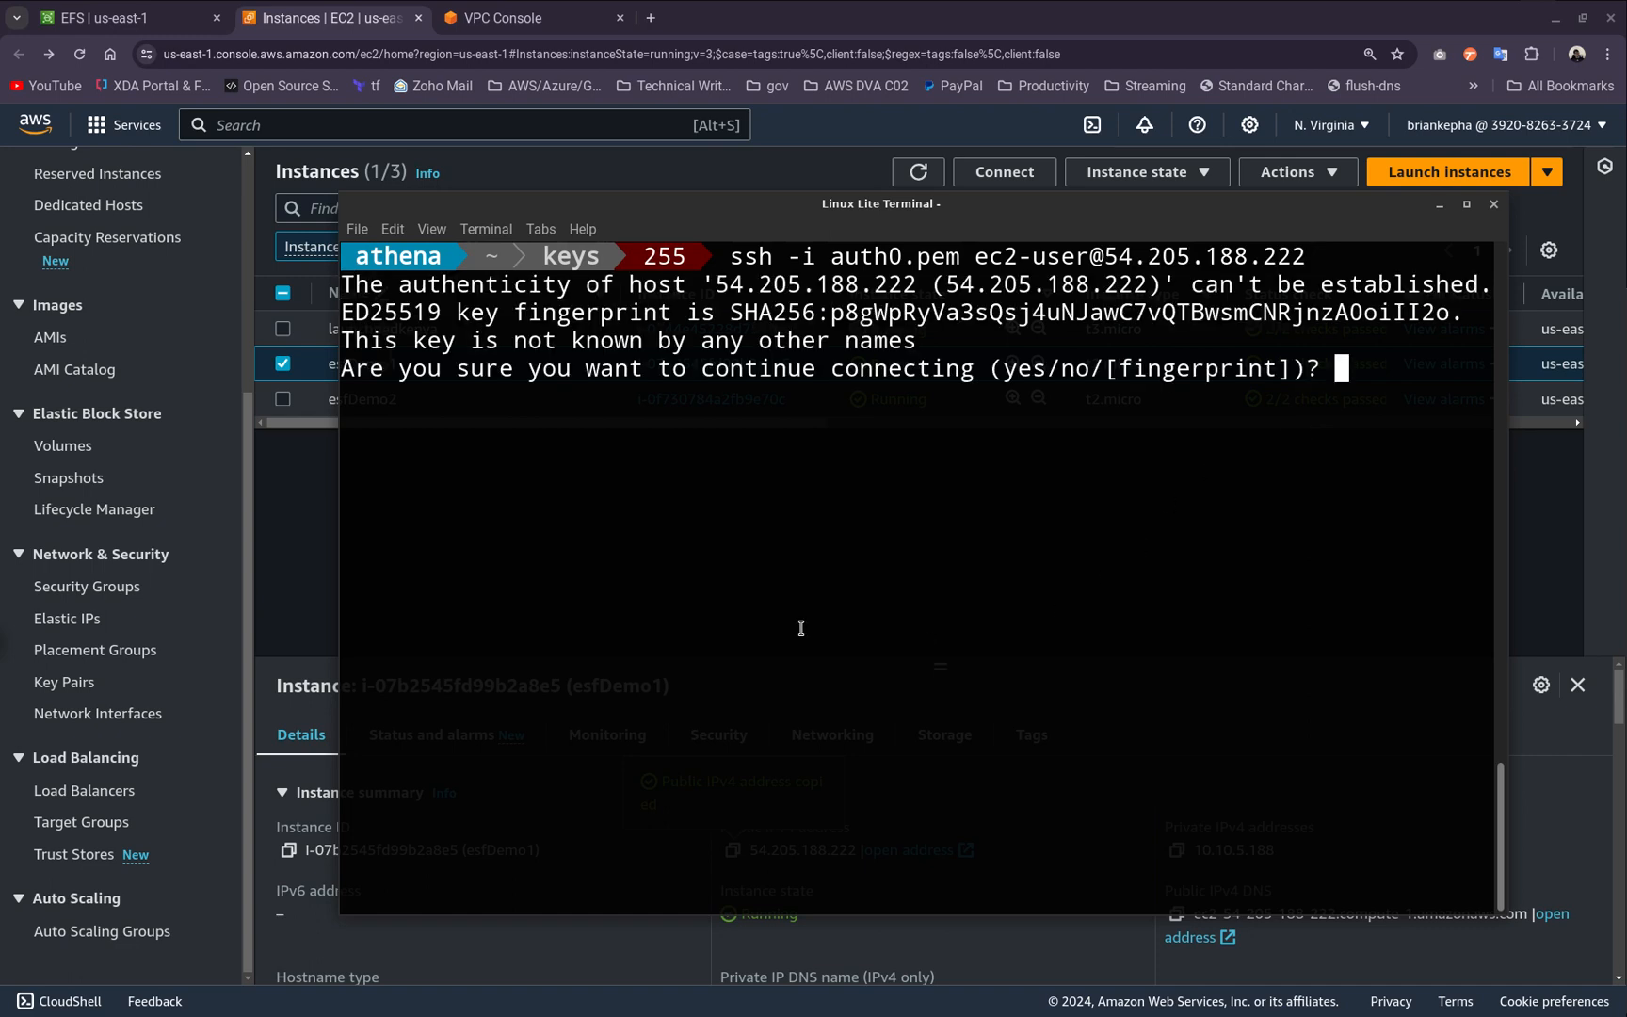
pyautogui.write('yes')
pyautogui.press('Return')
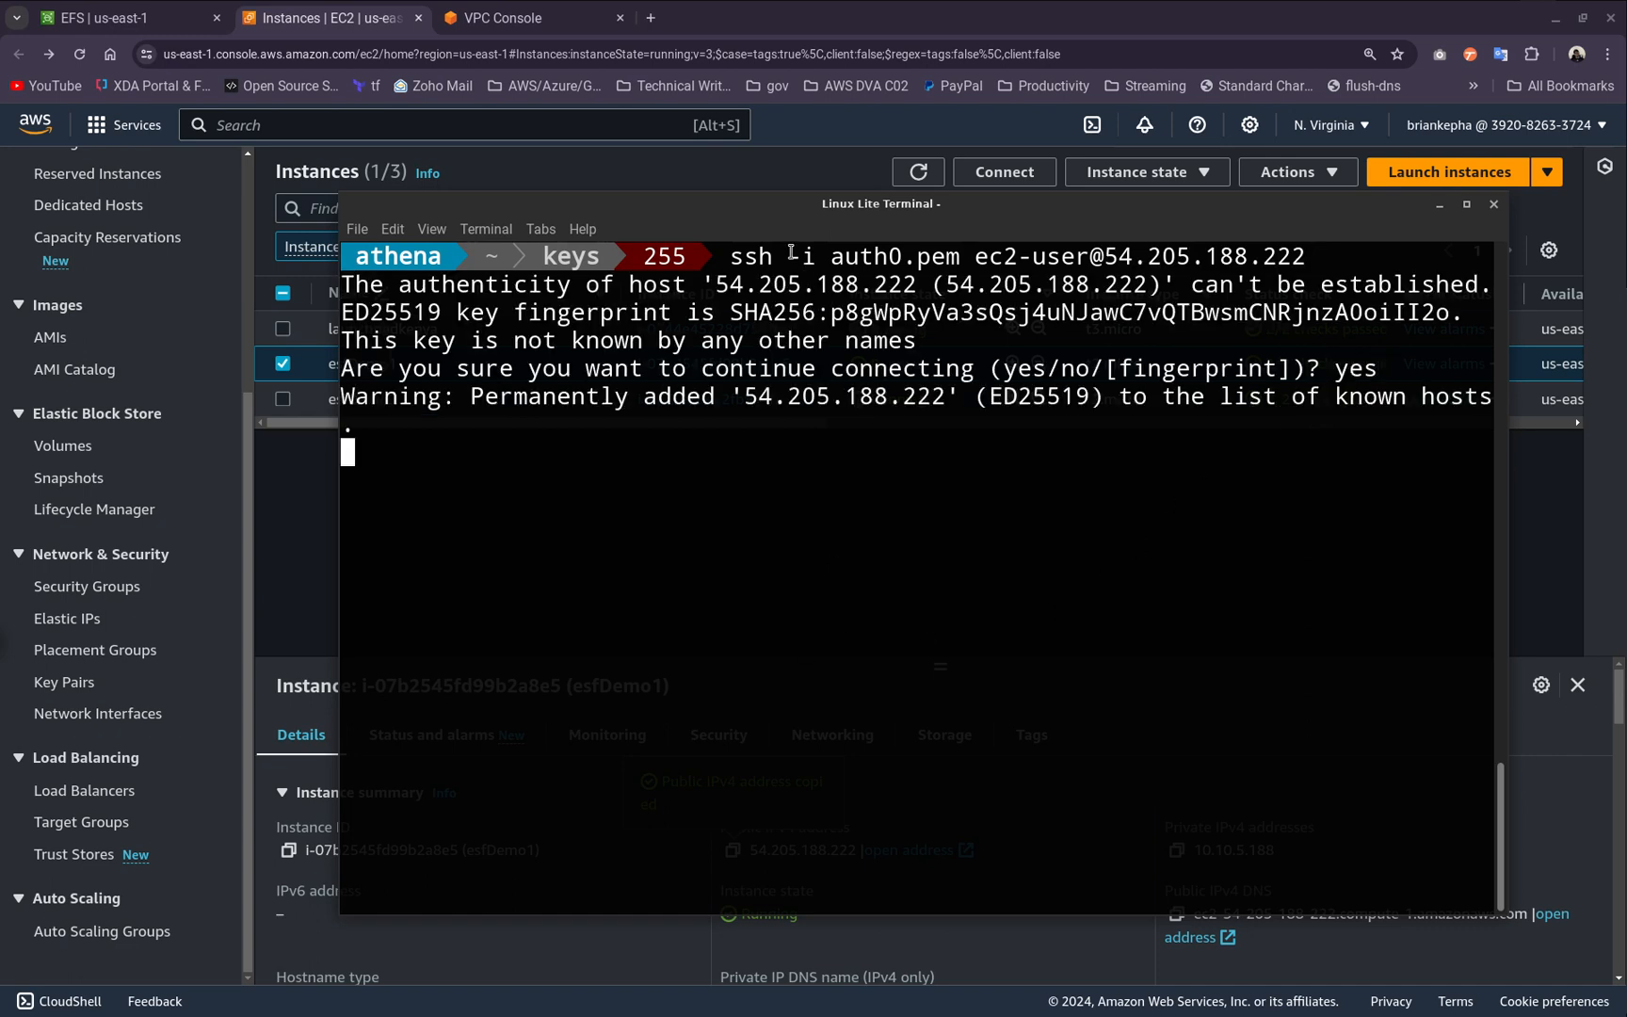
# Clear the remote terminal, list the home directory's contents and print the working directory path
pyautogui.moveTo(780, 205); pyautogui.dragTo(712, 97)
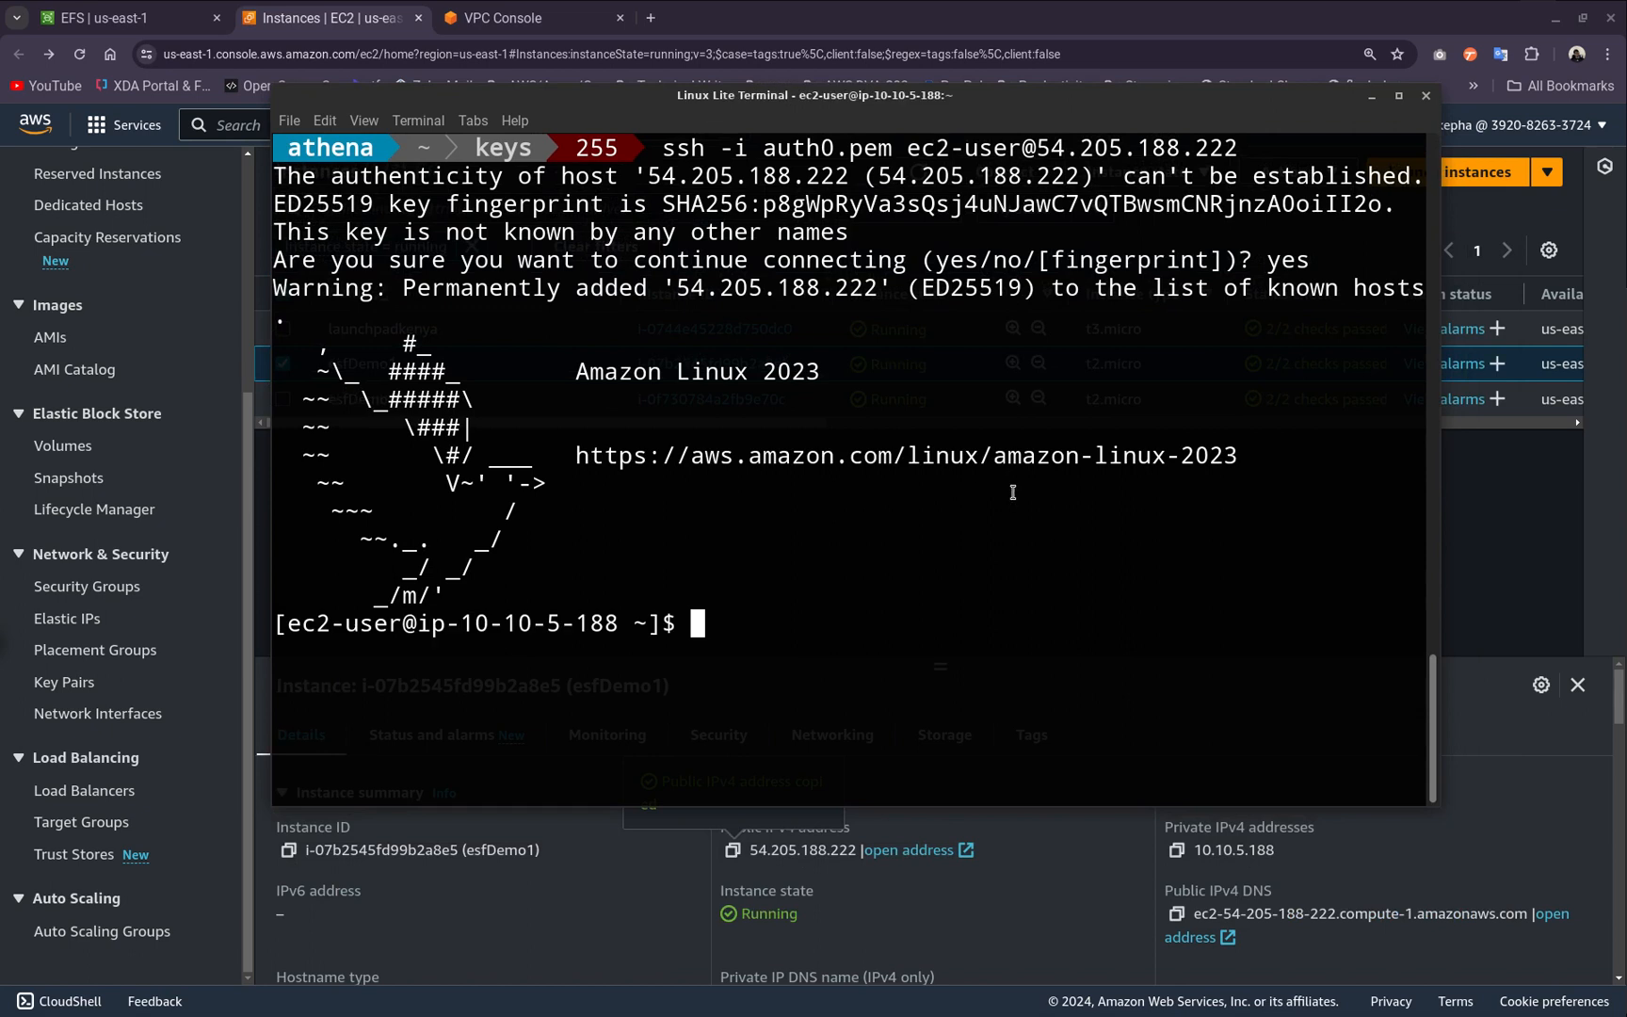
pyautogui.hotkey('ctrl', 'l')
pyautogui.write('ls')
pyautogui.press('Return')
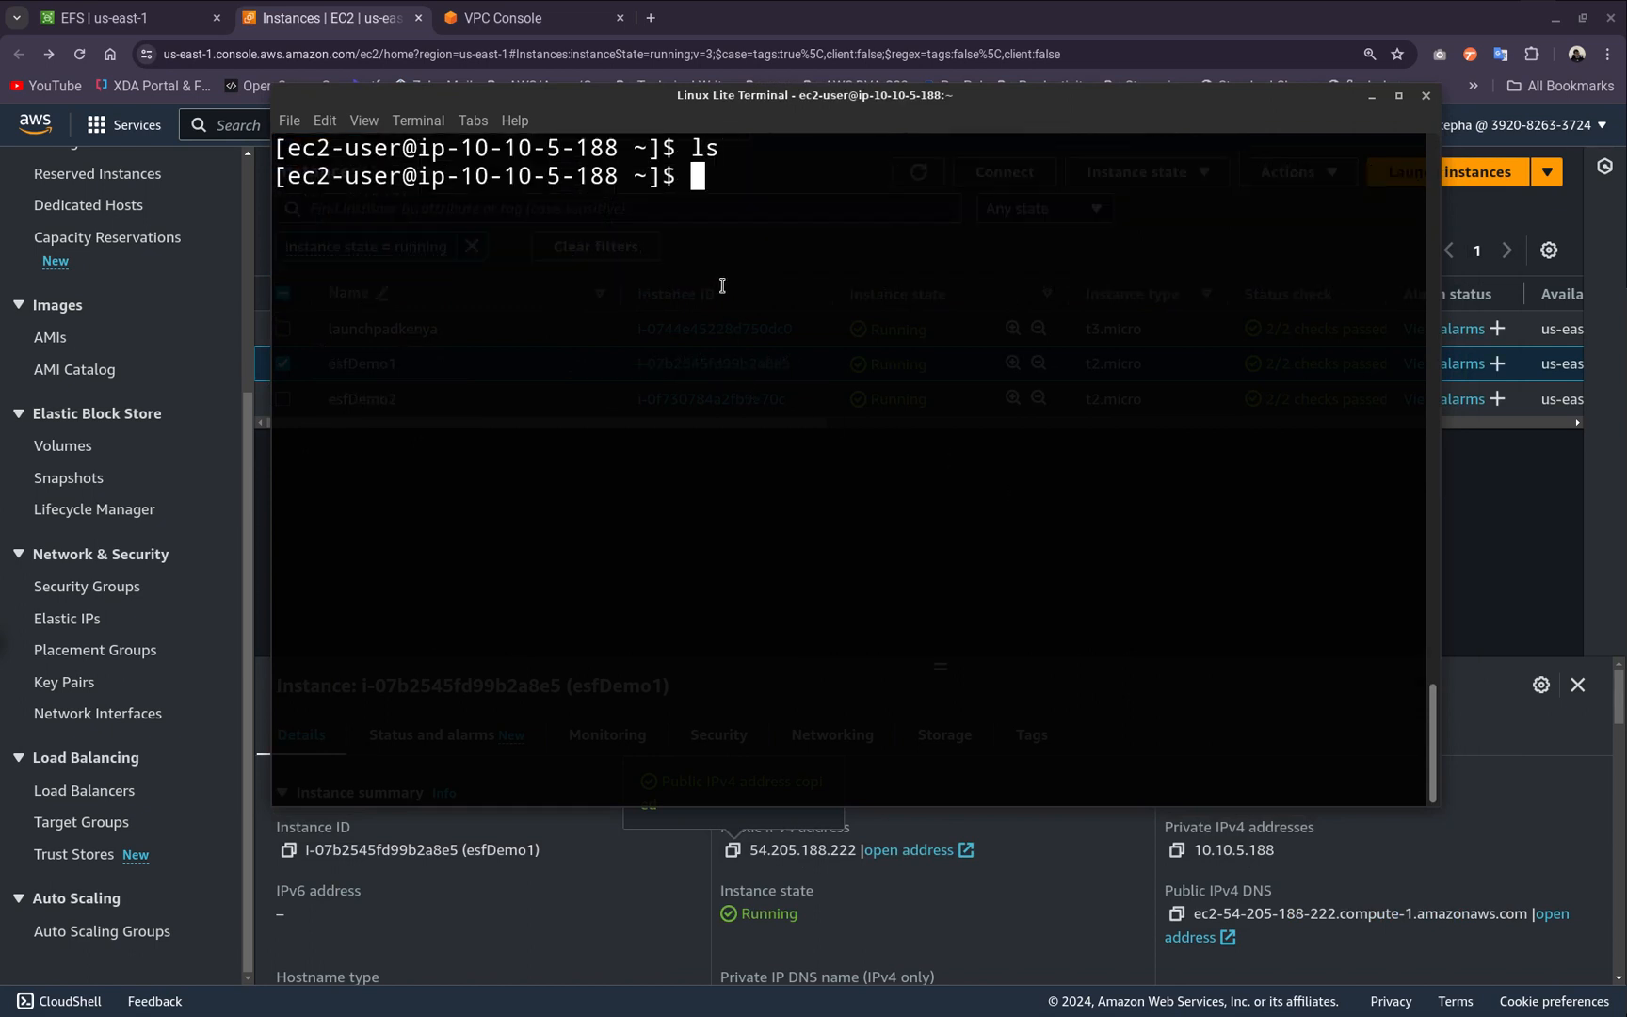
pyautogui.write('pwd')
pyautogui.press('Return')
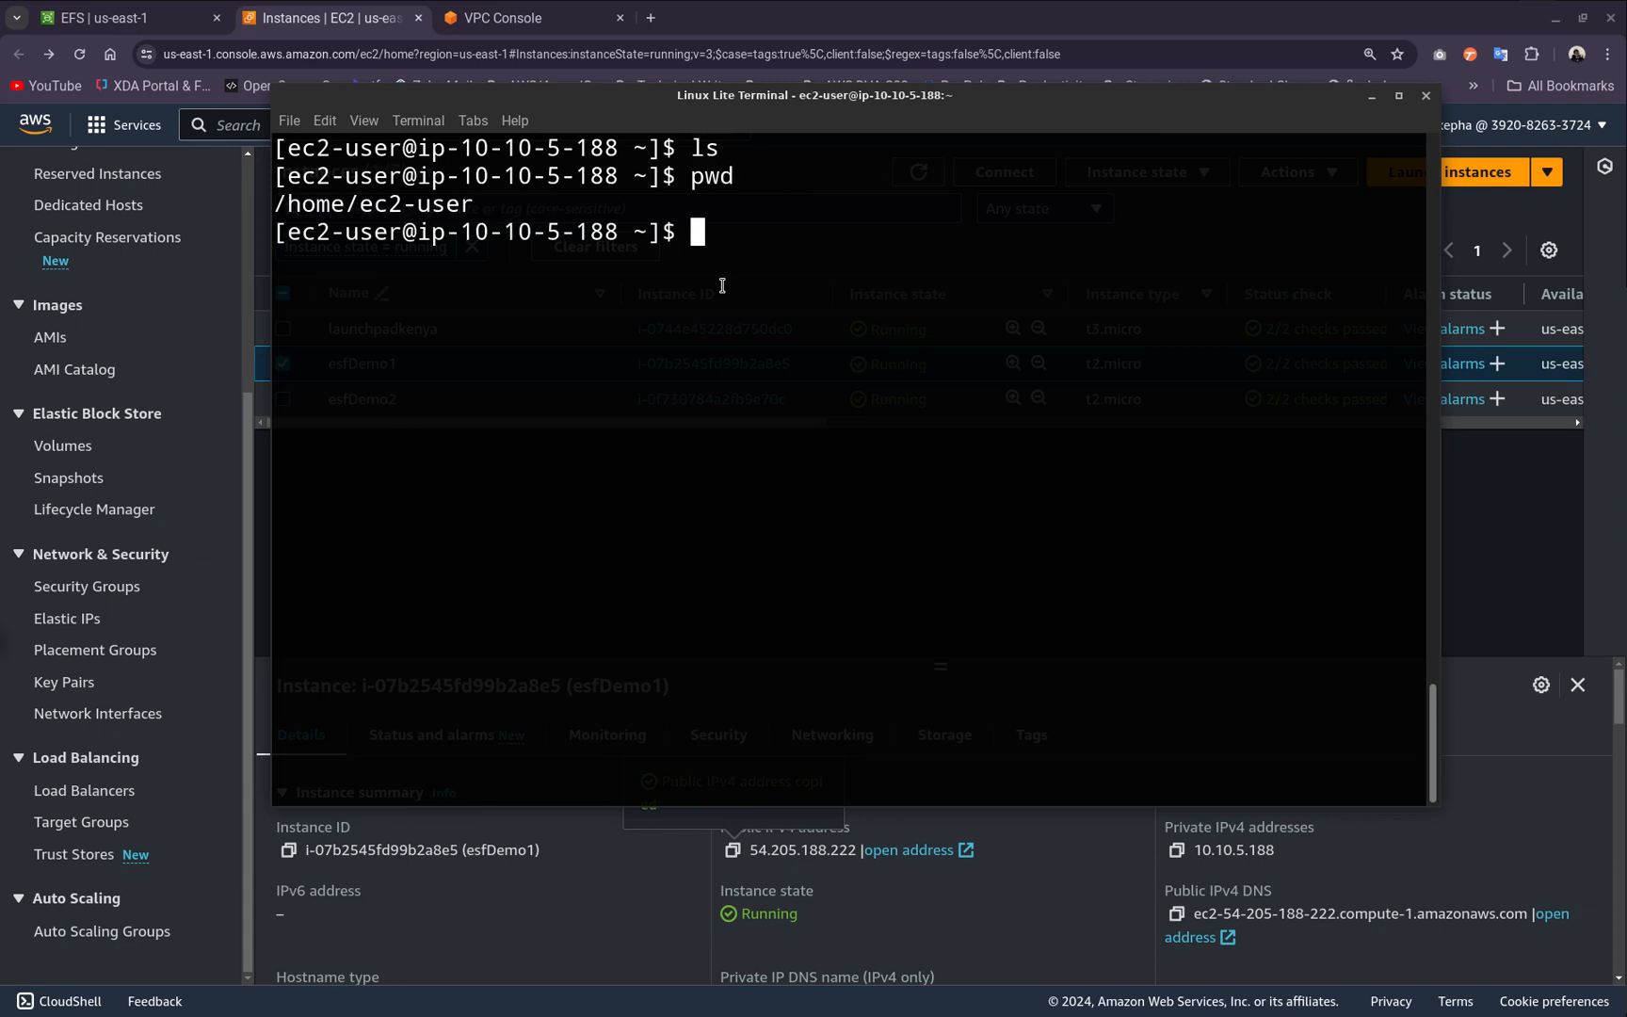
# Create a directory named efsDemo1 in the ec2-user home directory with sudo, and list the directory's contents
pyautogui.moveTo(799, 104); pyautogui.dragTo(799, 83)
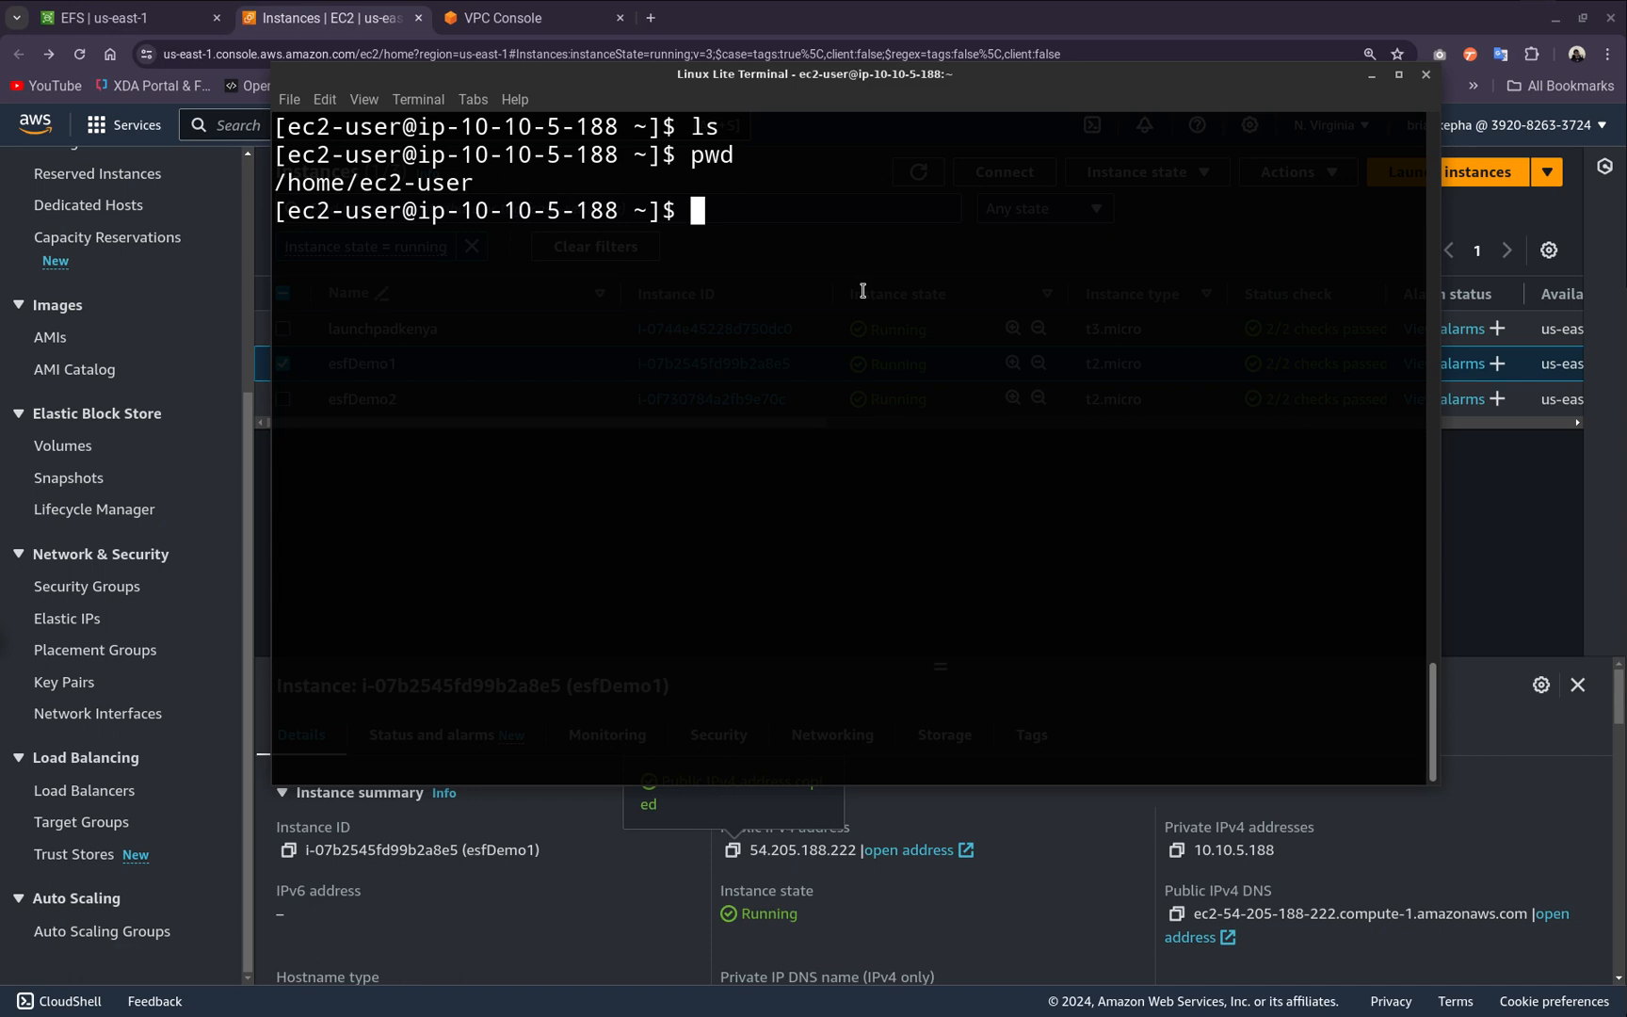
pyautogui.write('sudo mkdir')
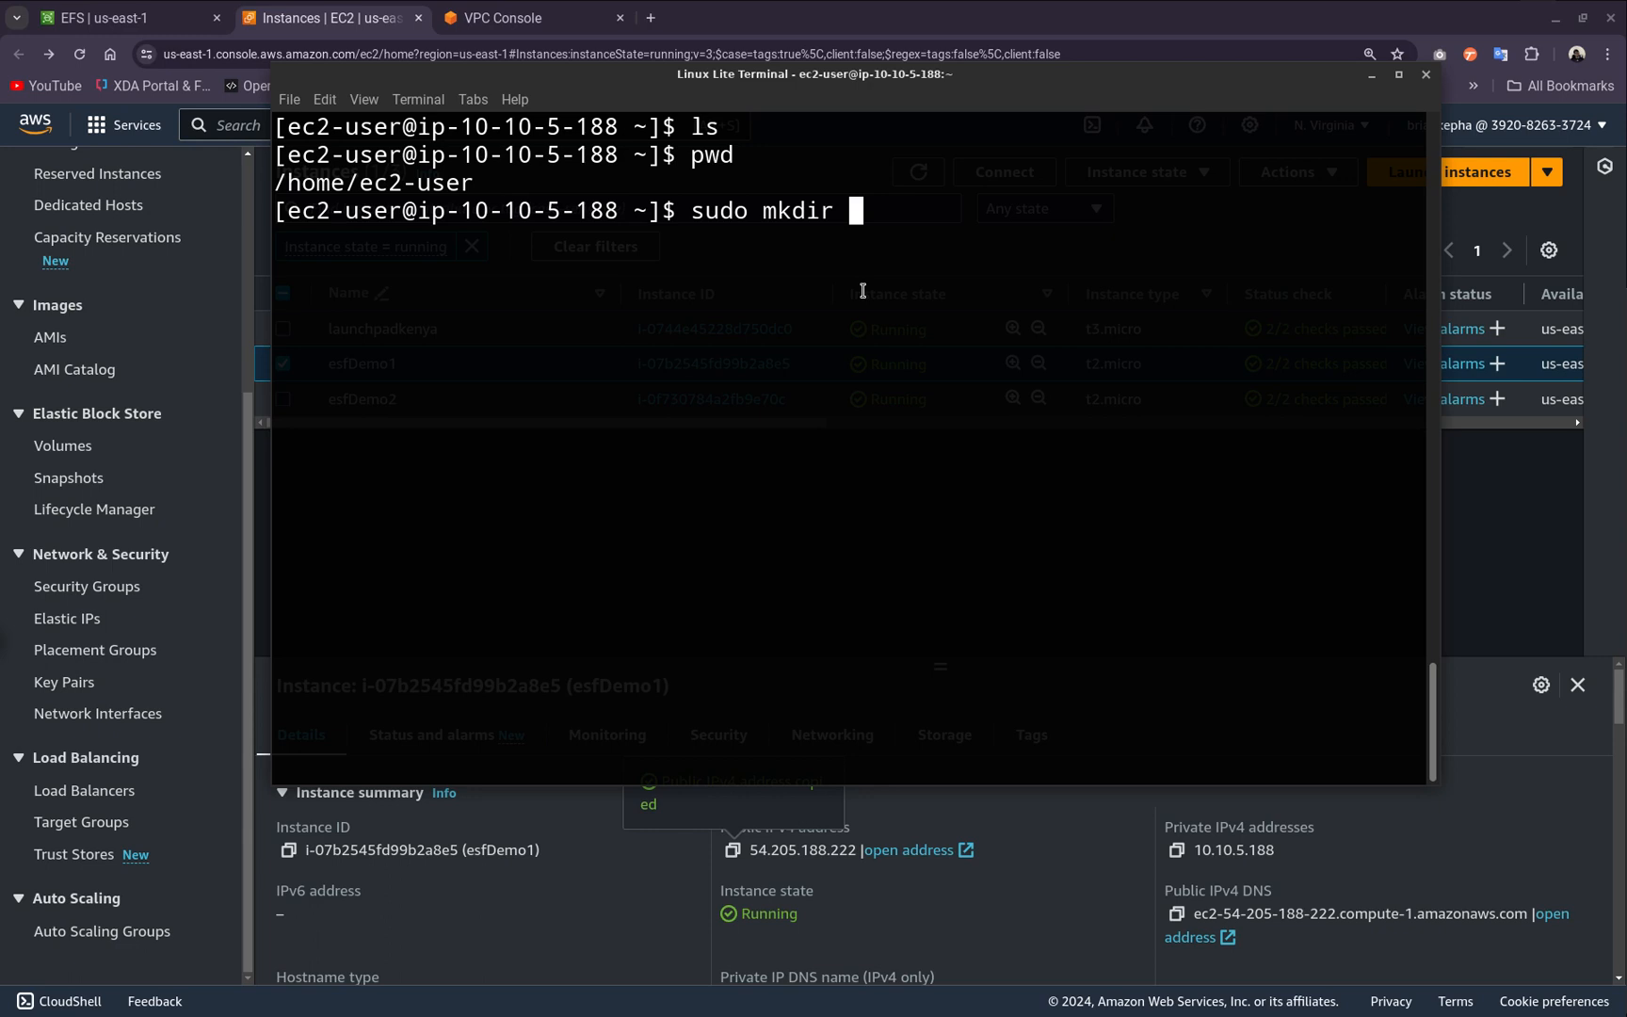
pyautogui.write('efsDemo')
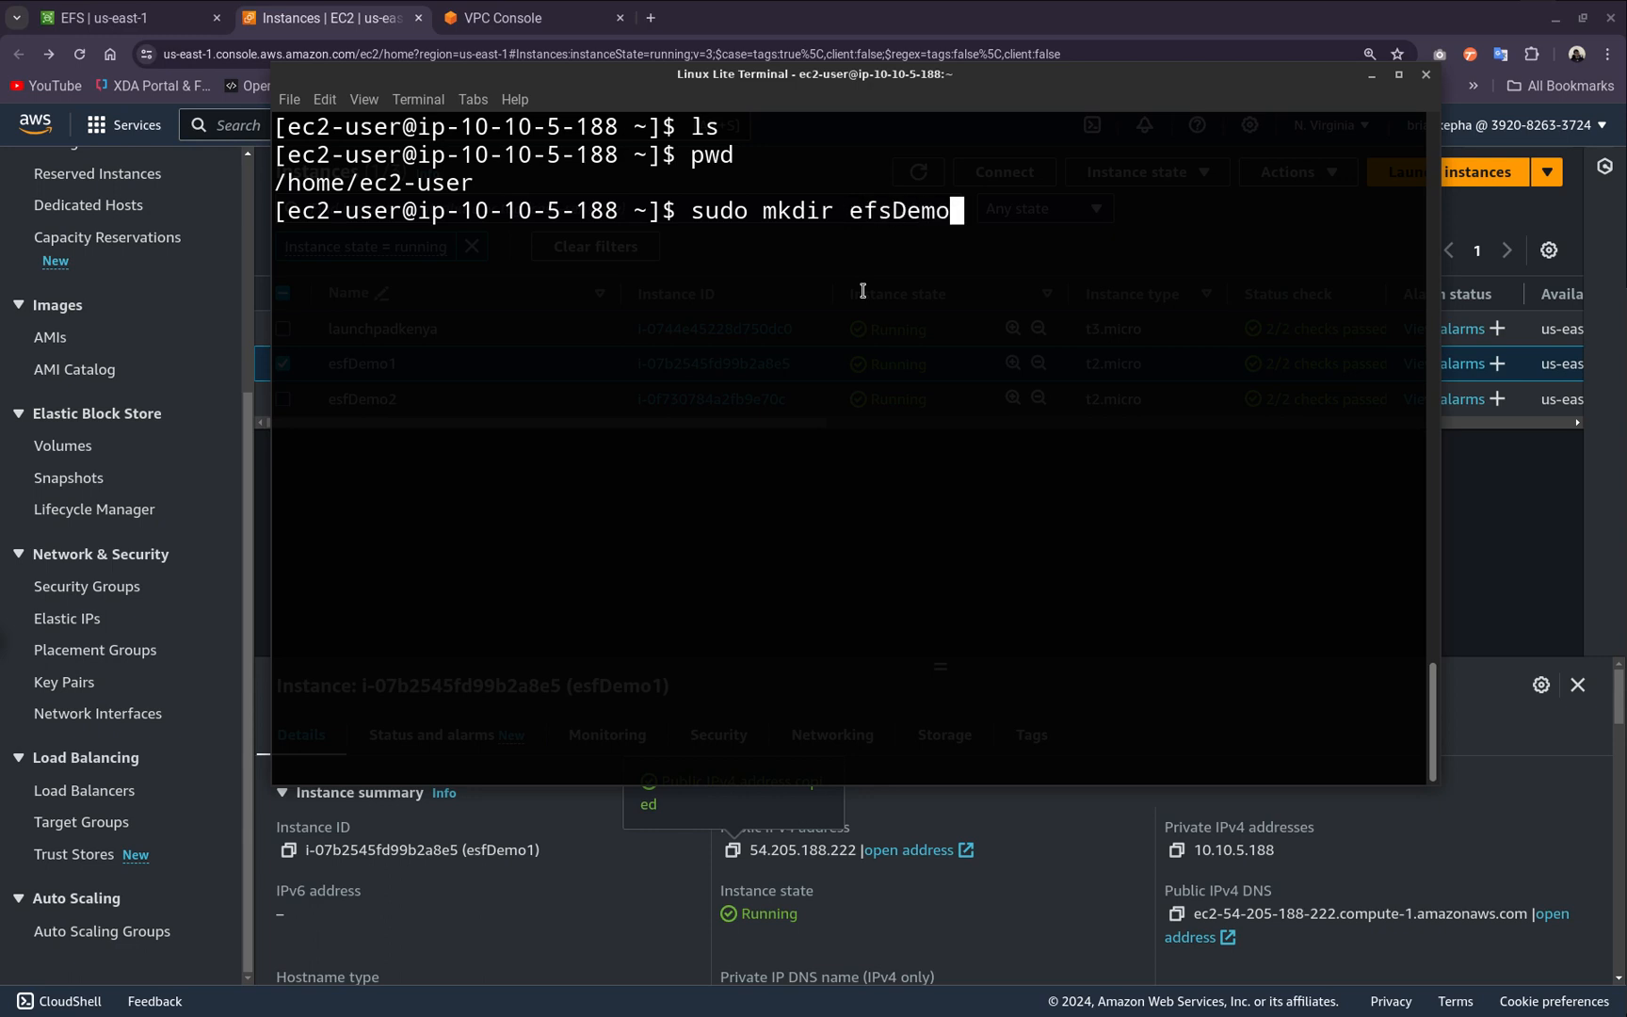
pyautogui.write('11')
pyautogui.press('BackSpace')
pyautogui.press('Return')
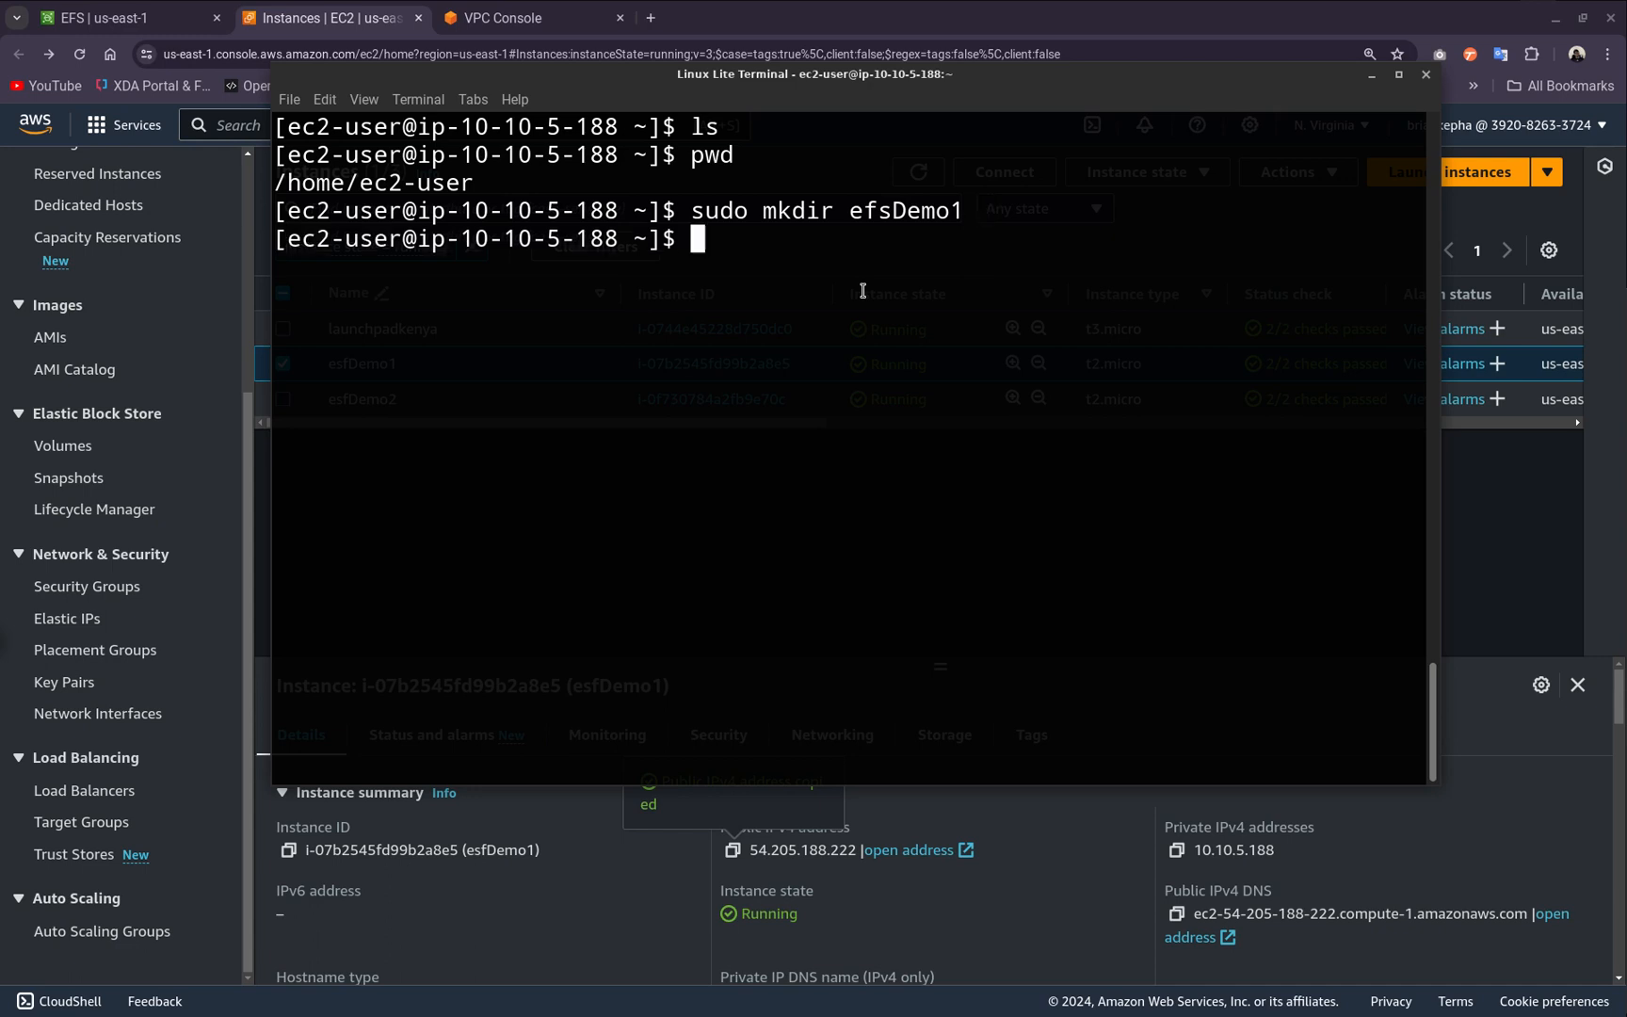
pyautogui.write('ls')
pyautogui.press('Return')
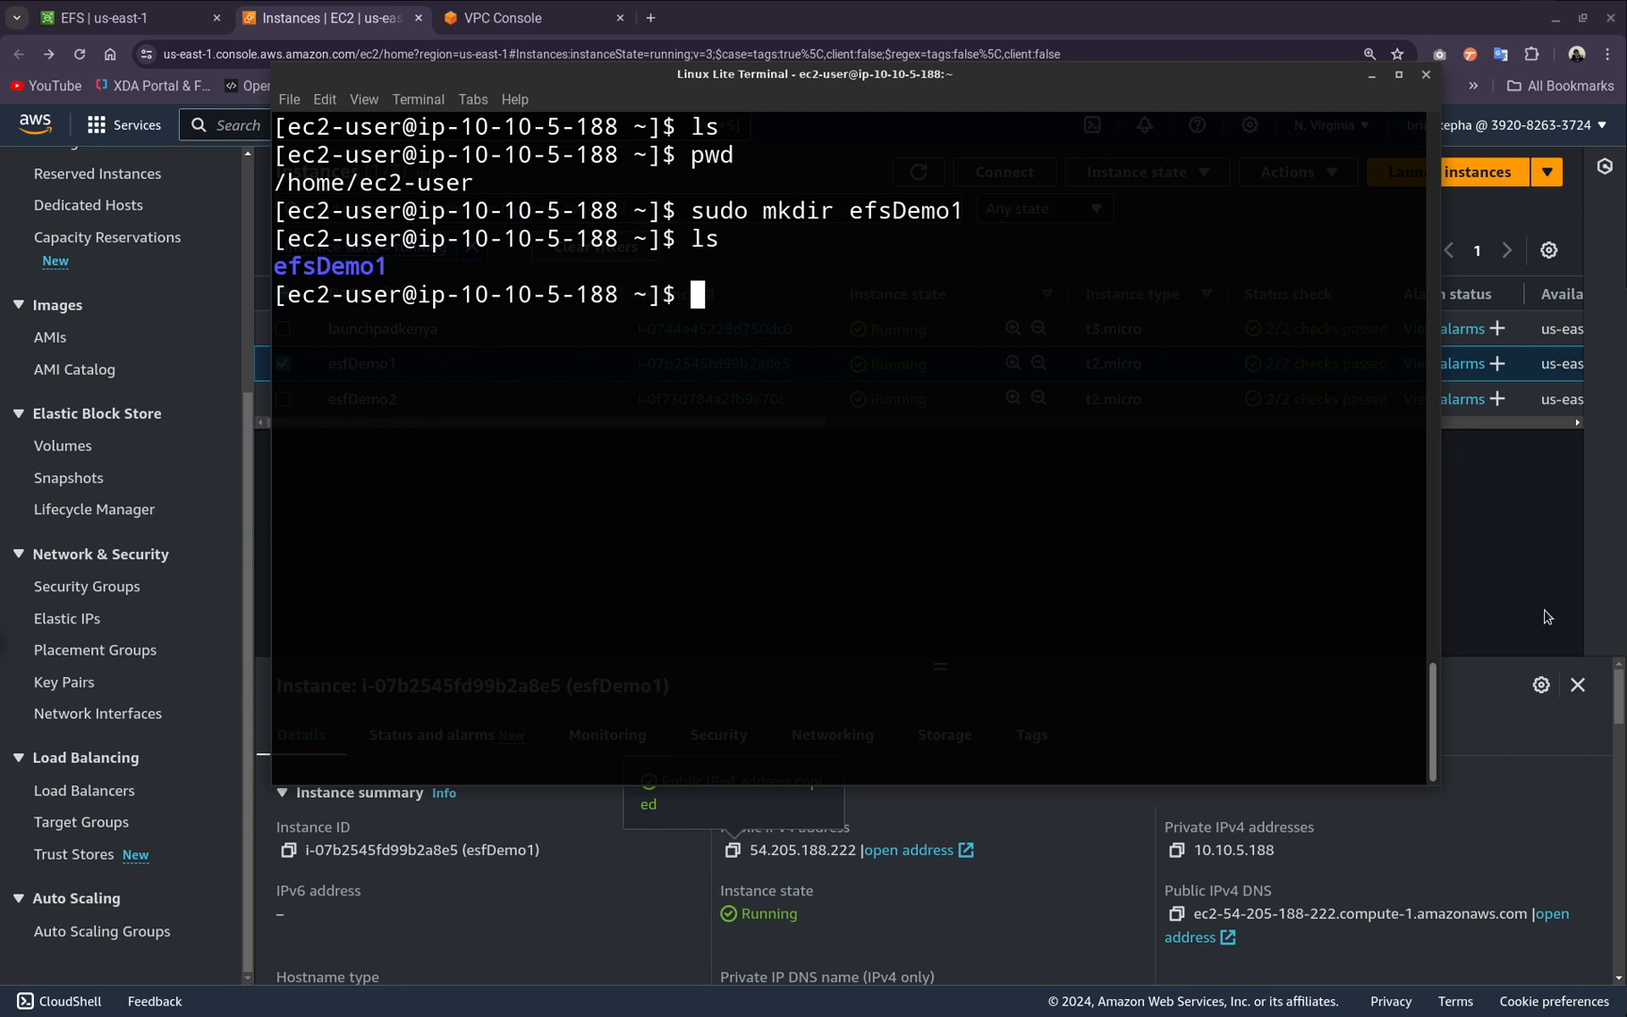
# Switch to the EFS console, open the attach instructions for testEFSDemo and compare mounting via DNS and via IP, ending on DNS
pyautogui.hotkey('alt', 'Tab')
pyautogui.click(105, 11)
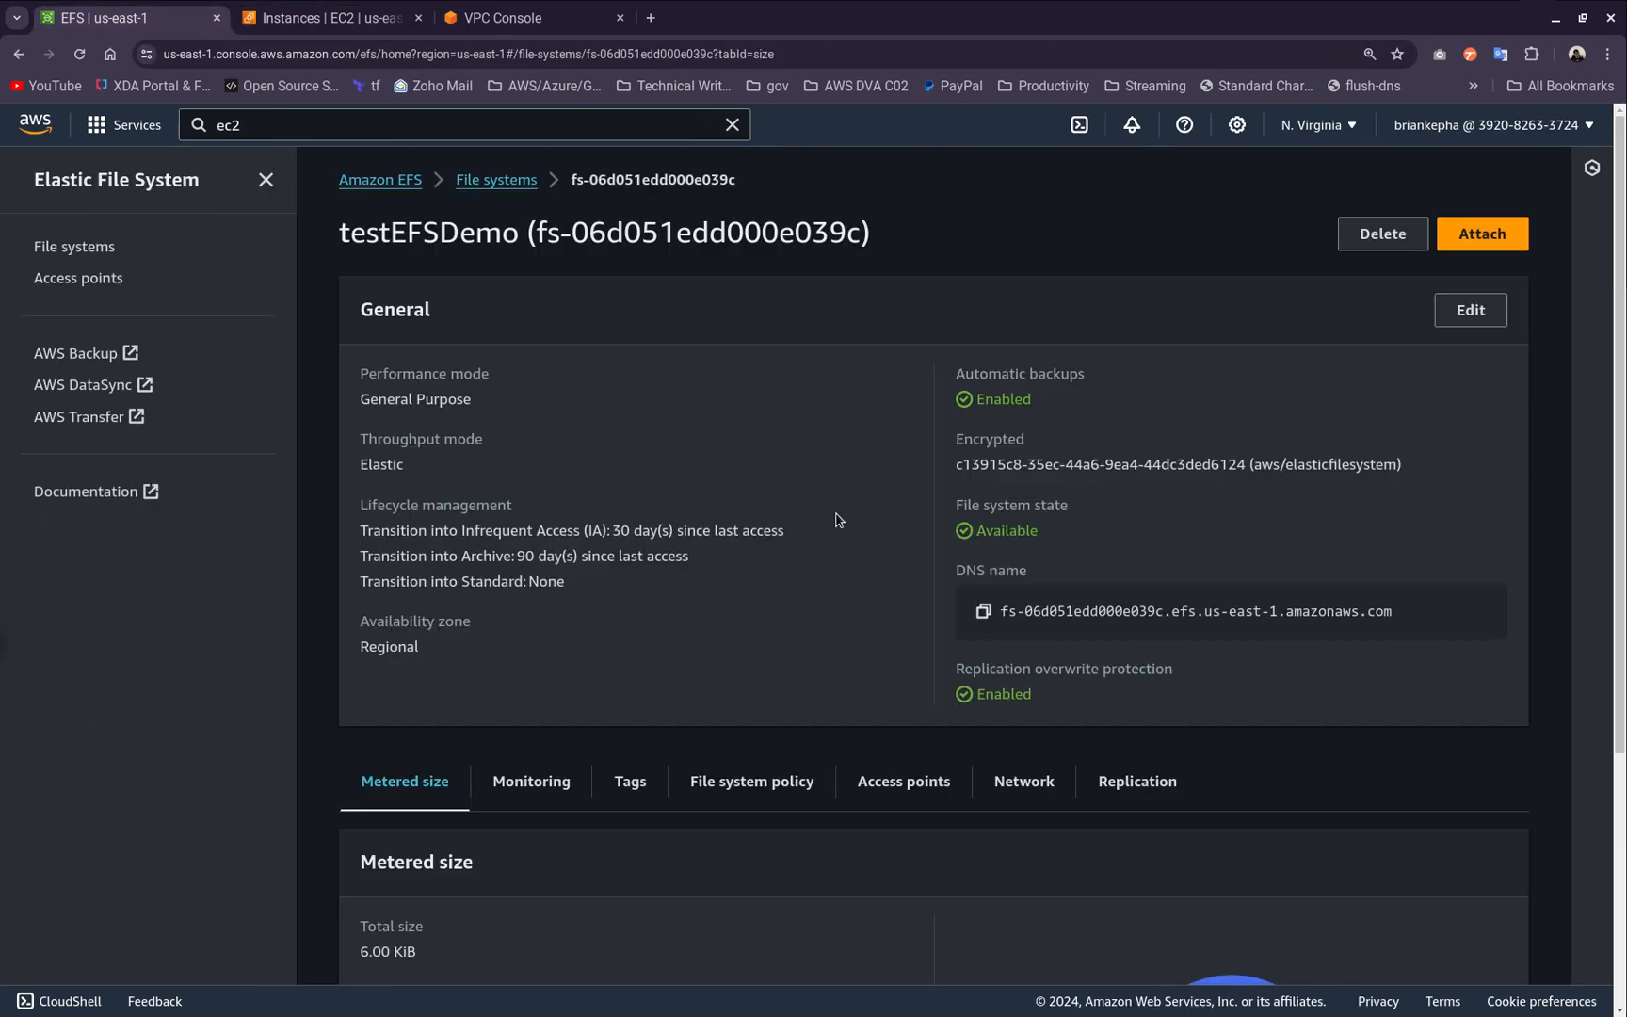
pyautogui.scroll(1, 1041, 640)
pyautogui.click(1484, 250)
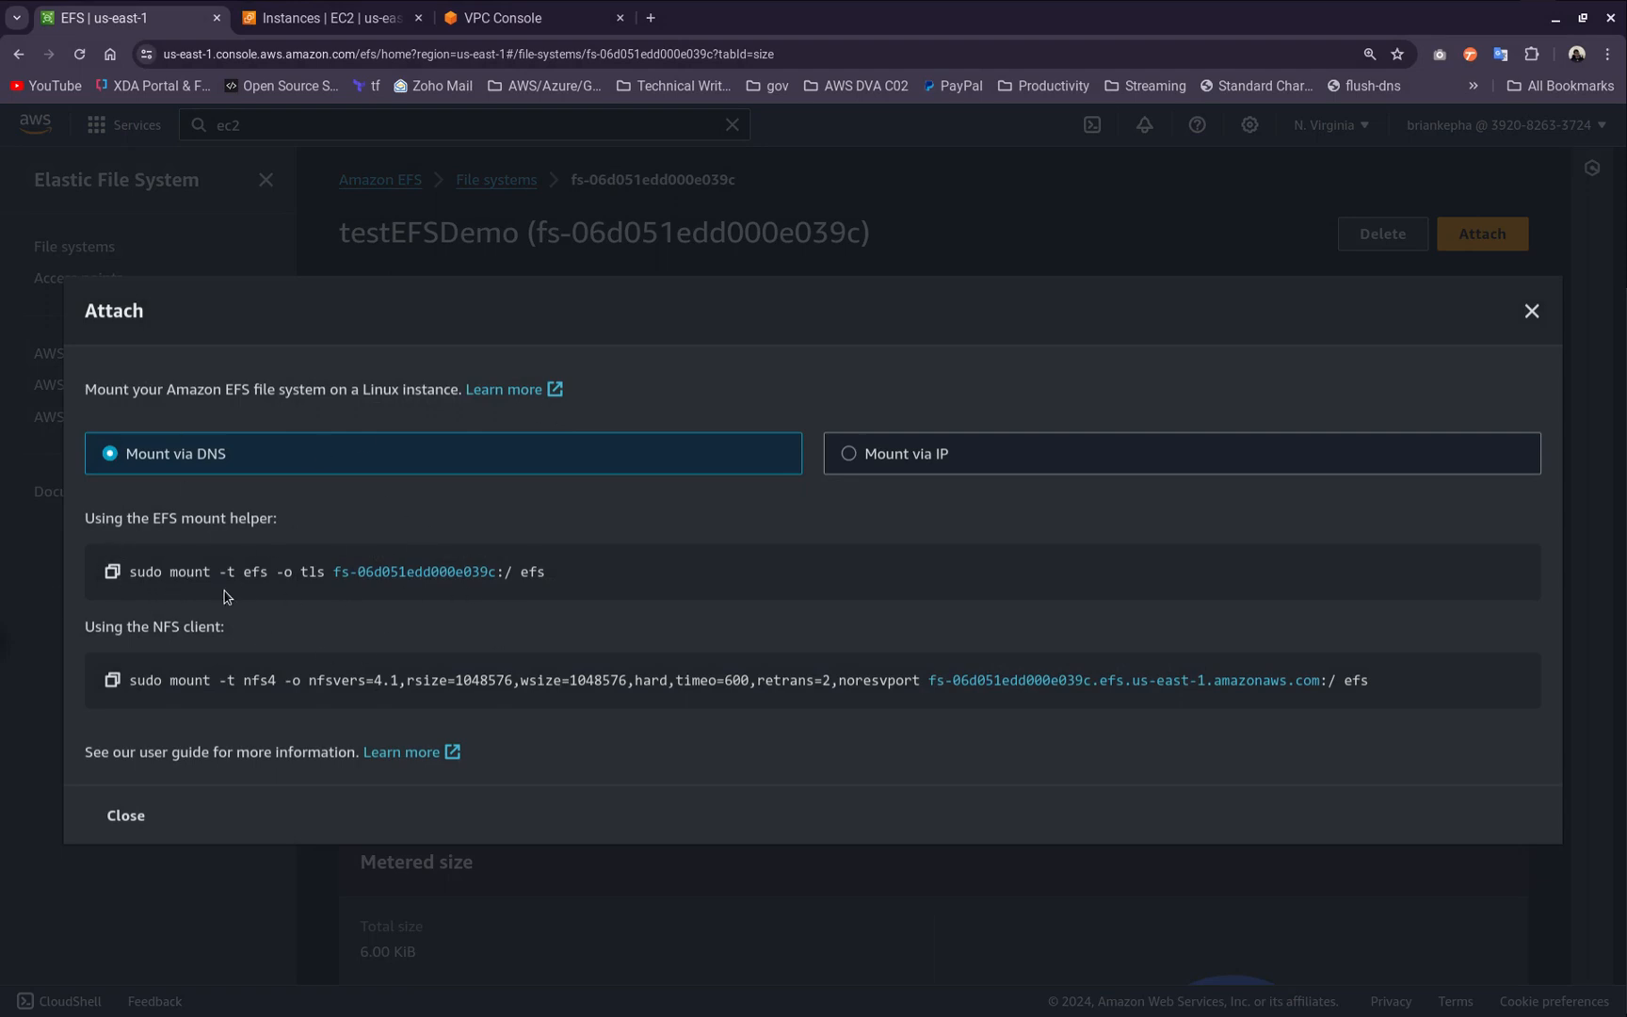
pyautogui.click(886, 458)
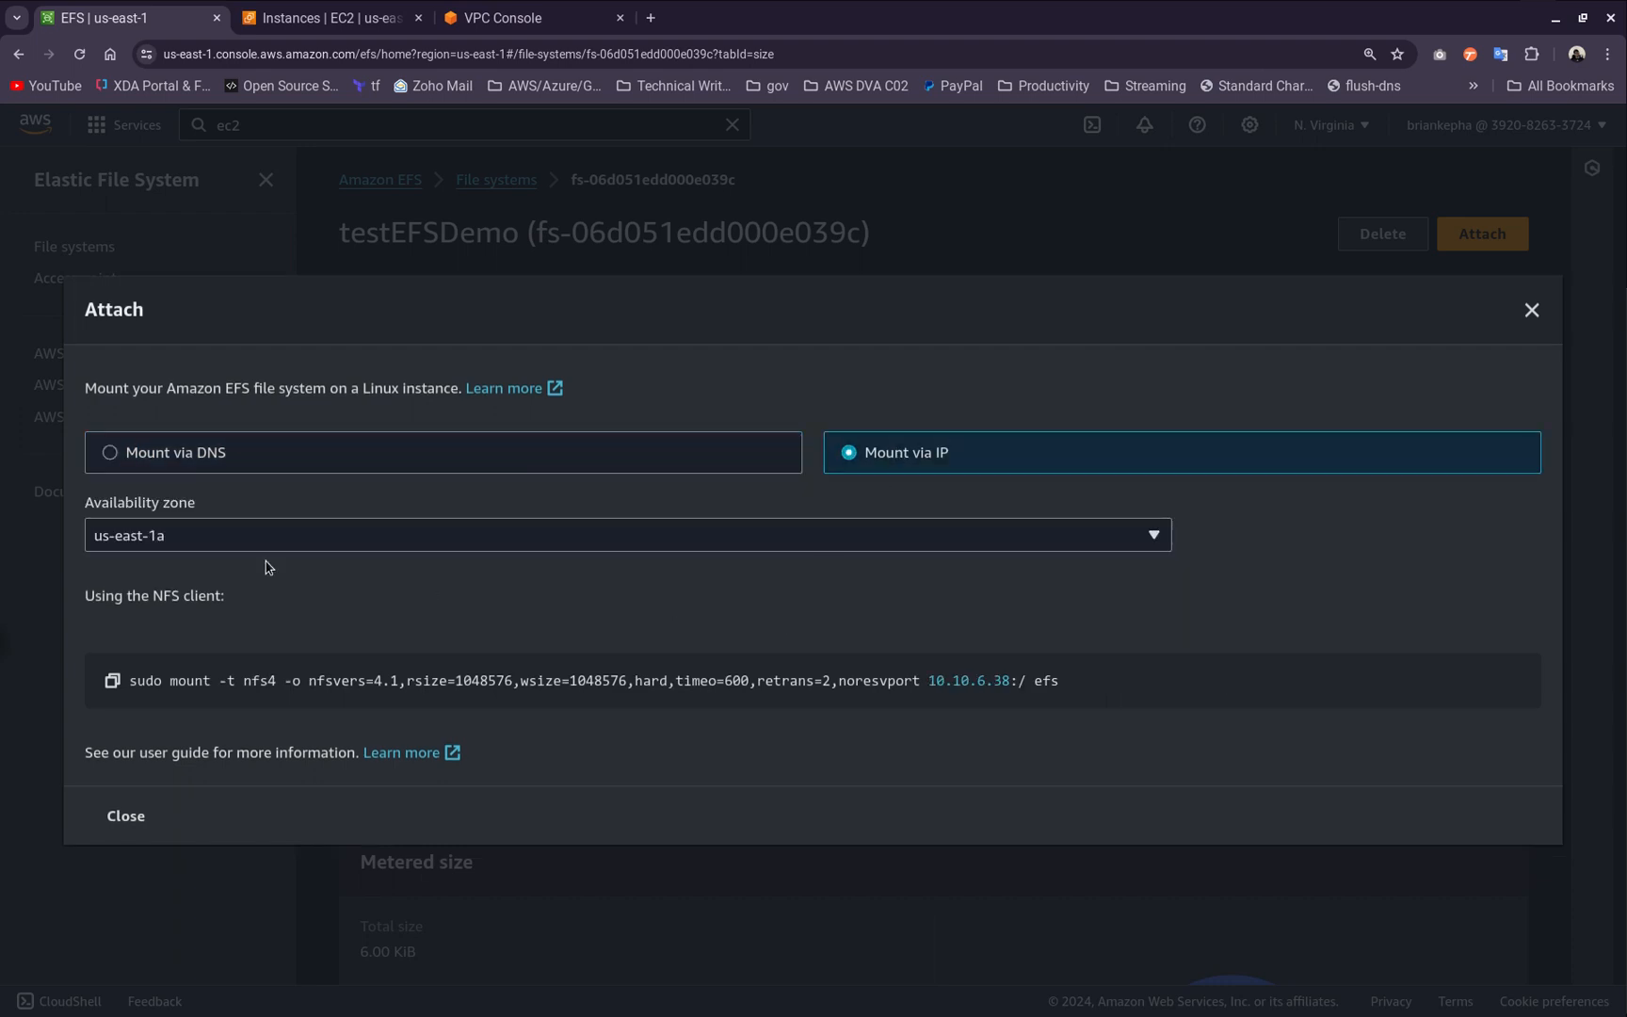
pyautogui.click(216, 460)
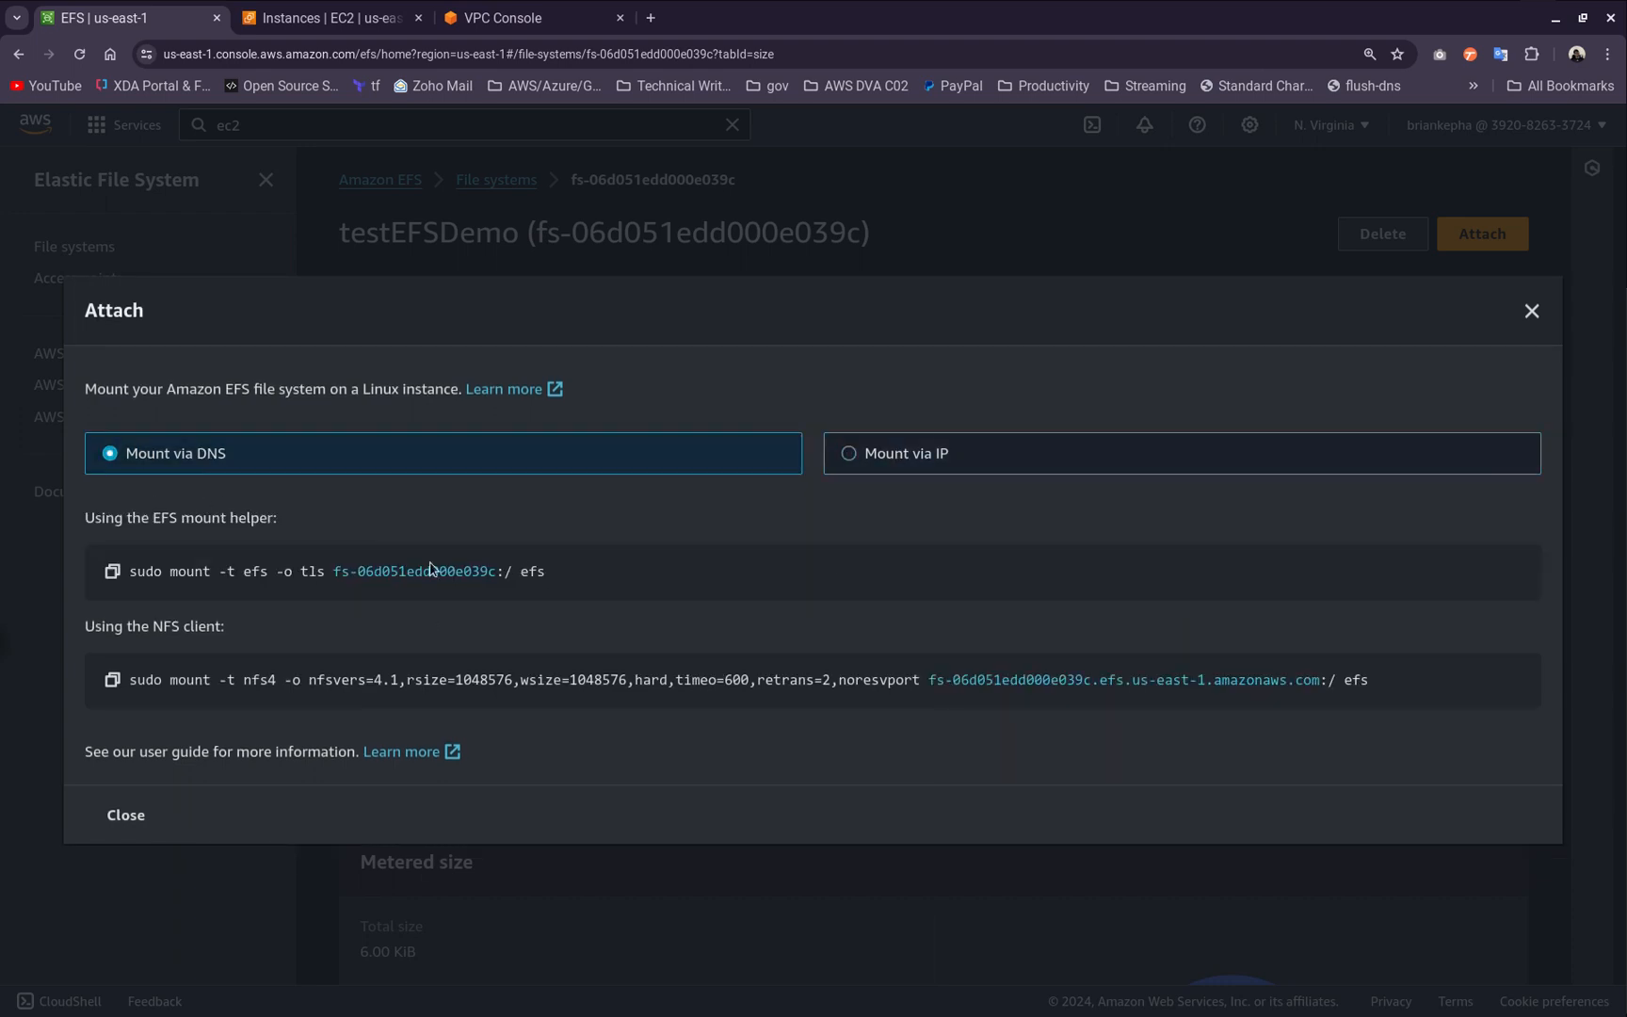
pyautogui.click(870, 464)
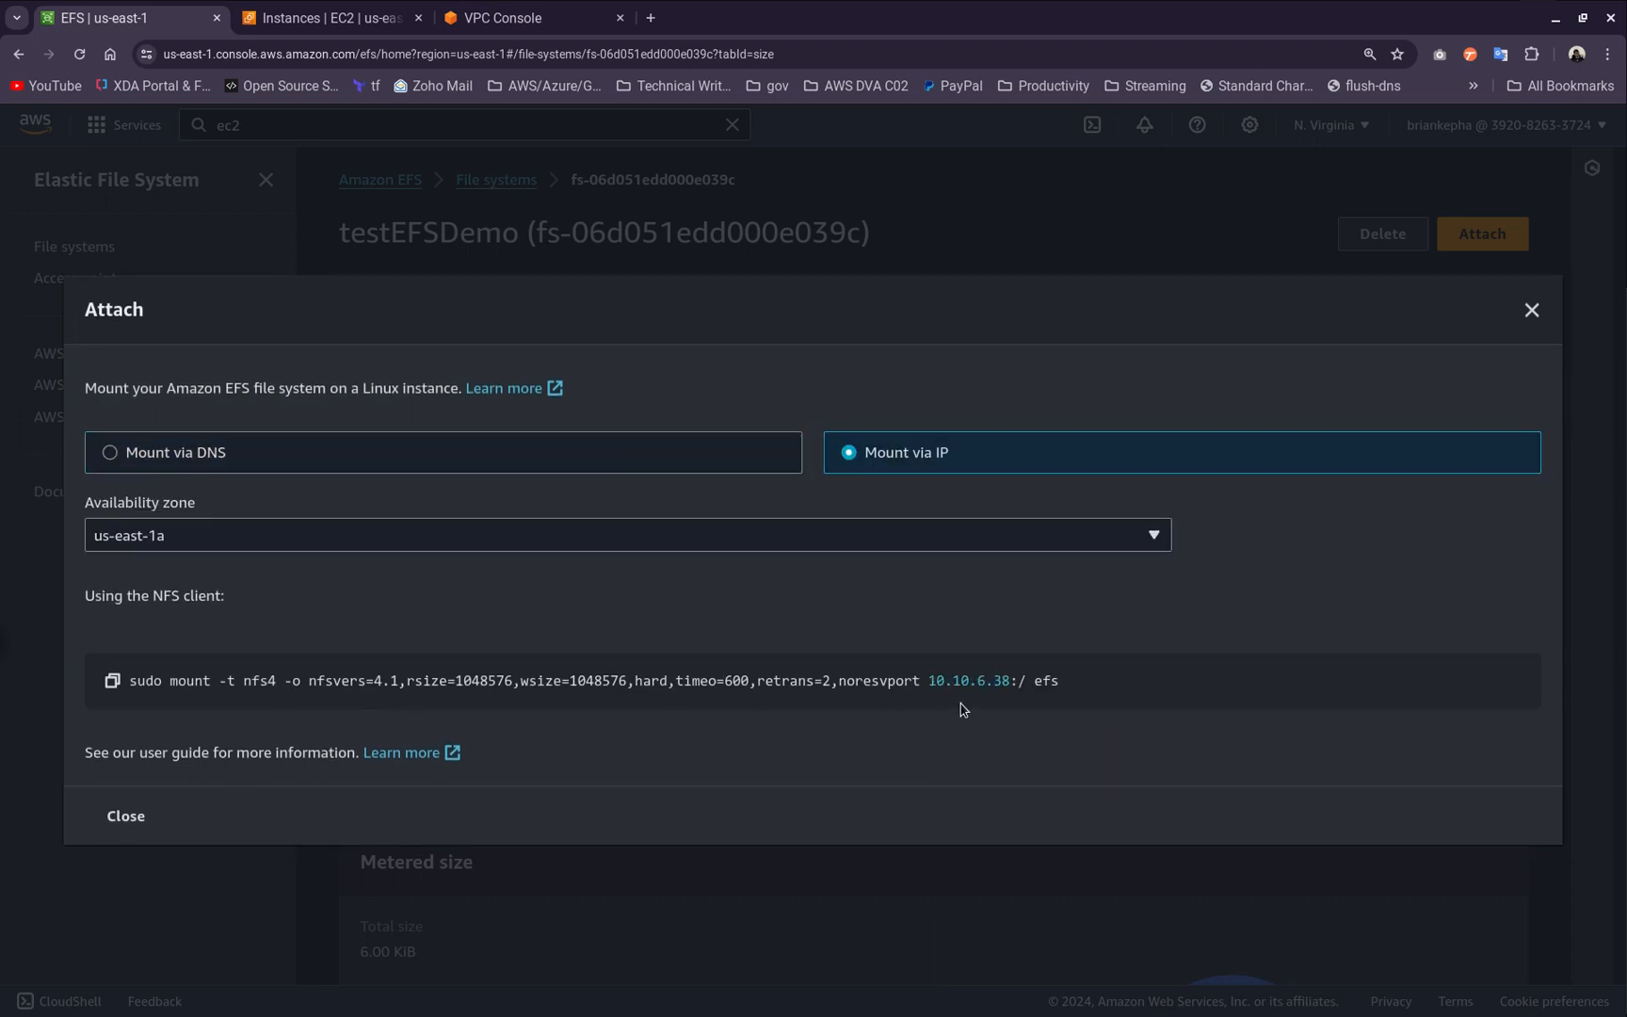
pyautogui.click(297, 471)
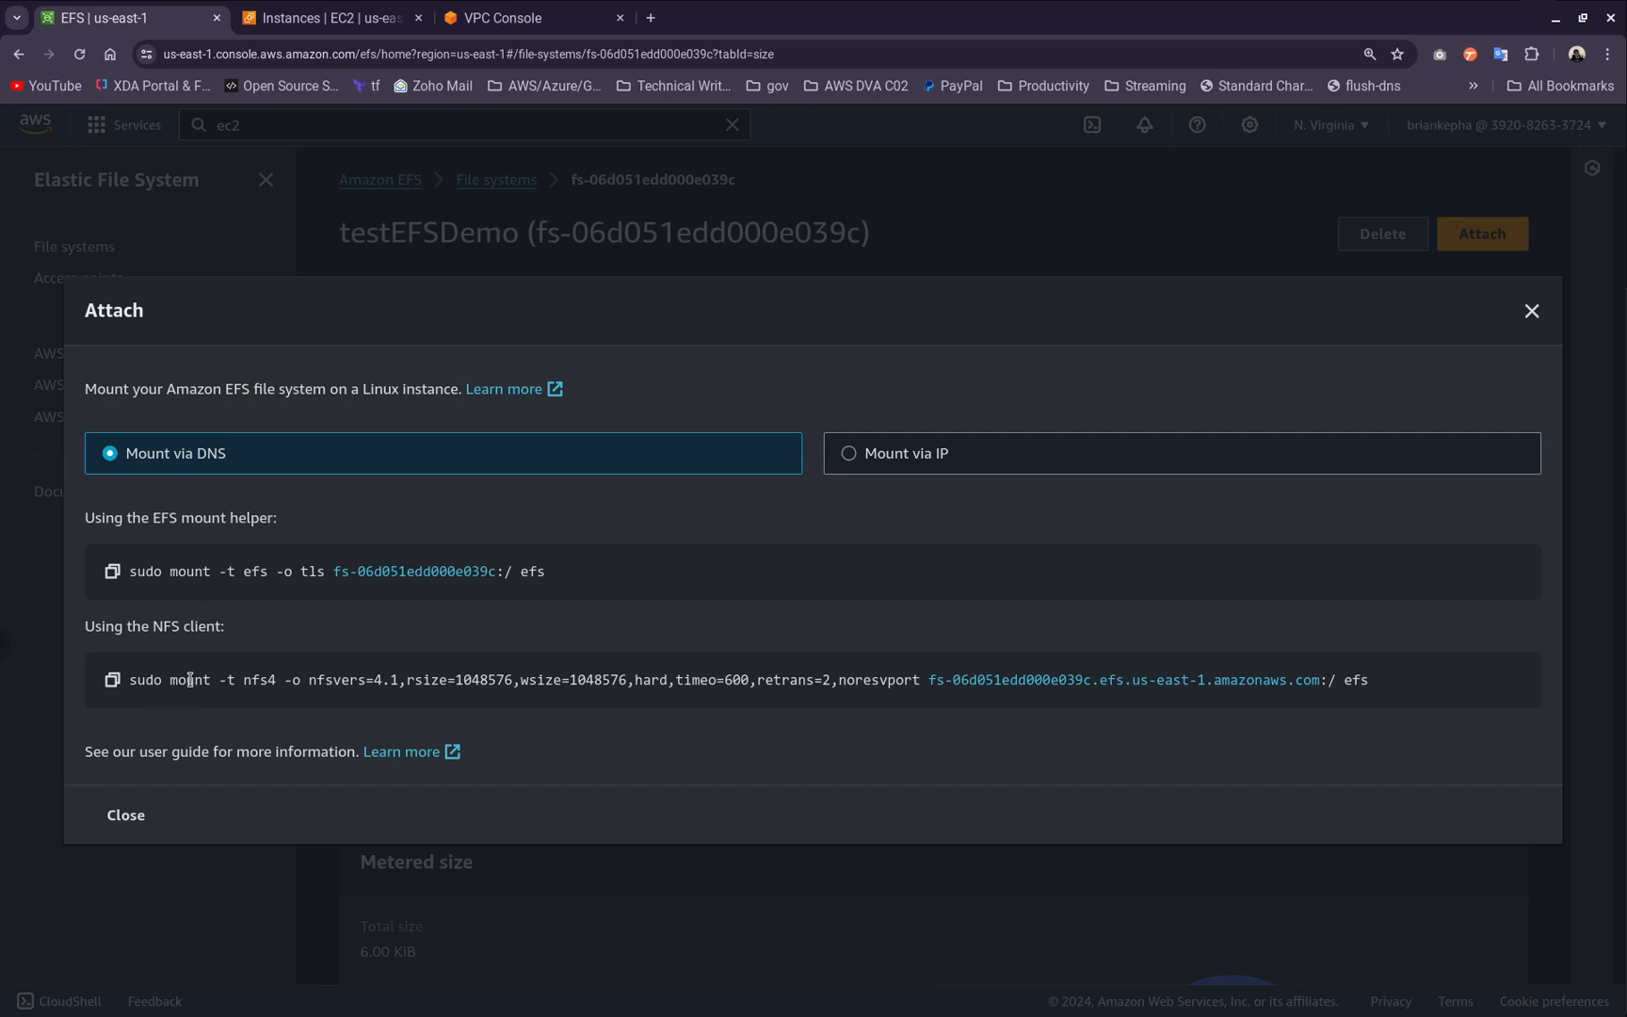
# Copy the NFS client mount command for mounting testEFSDemo via DNS
pyautogui.moveTo(219, 681); pyautogui.dragTo(274, 674)
pyautogui.click(359, 664)
pyautogui.doubleClick(718, 678)
pyautogui.click(112, 678)
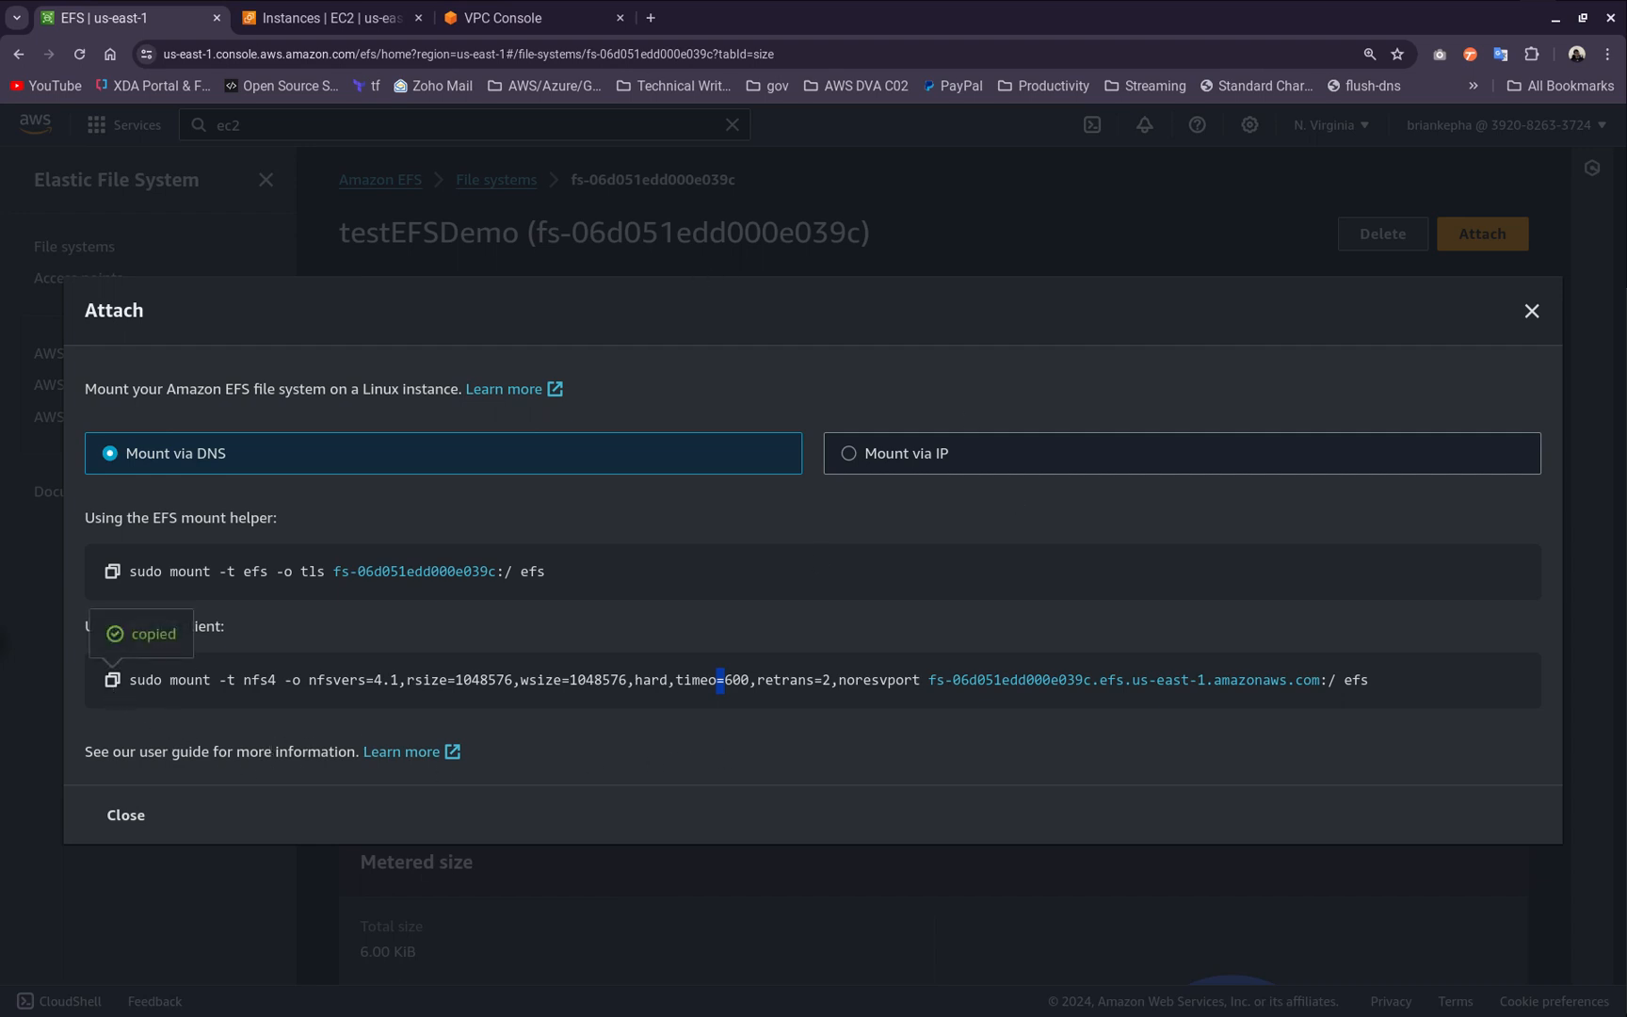
# Switch back to the SSH terminal and paste the copied NFS mount command at the prompt
pyautogui.hotkey('alt', 'Tab')
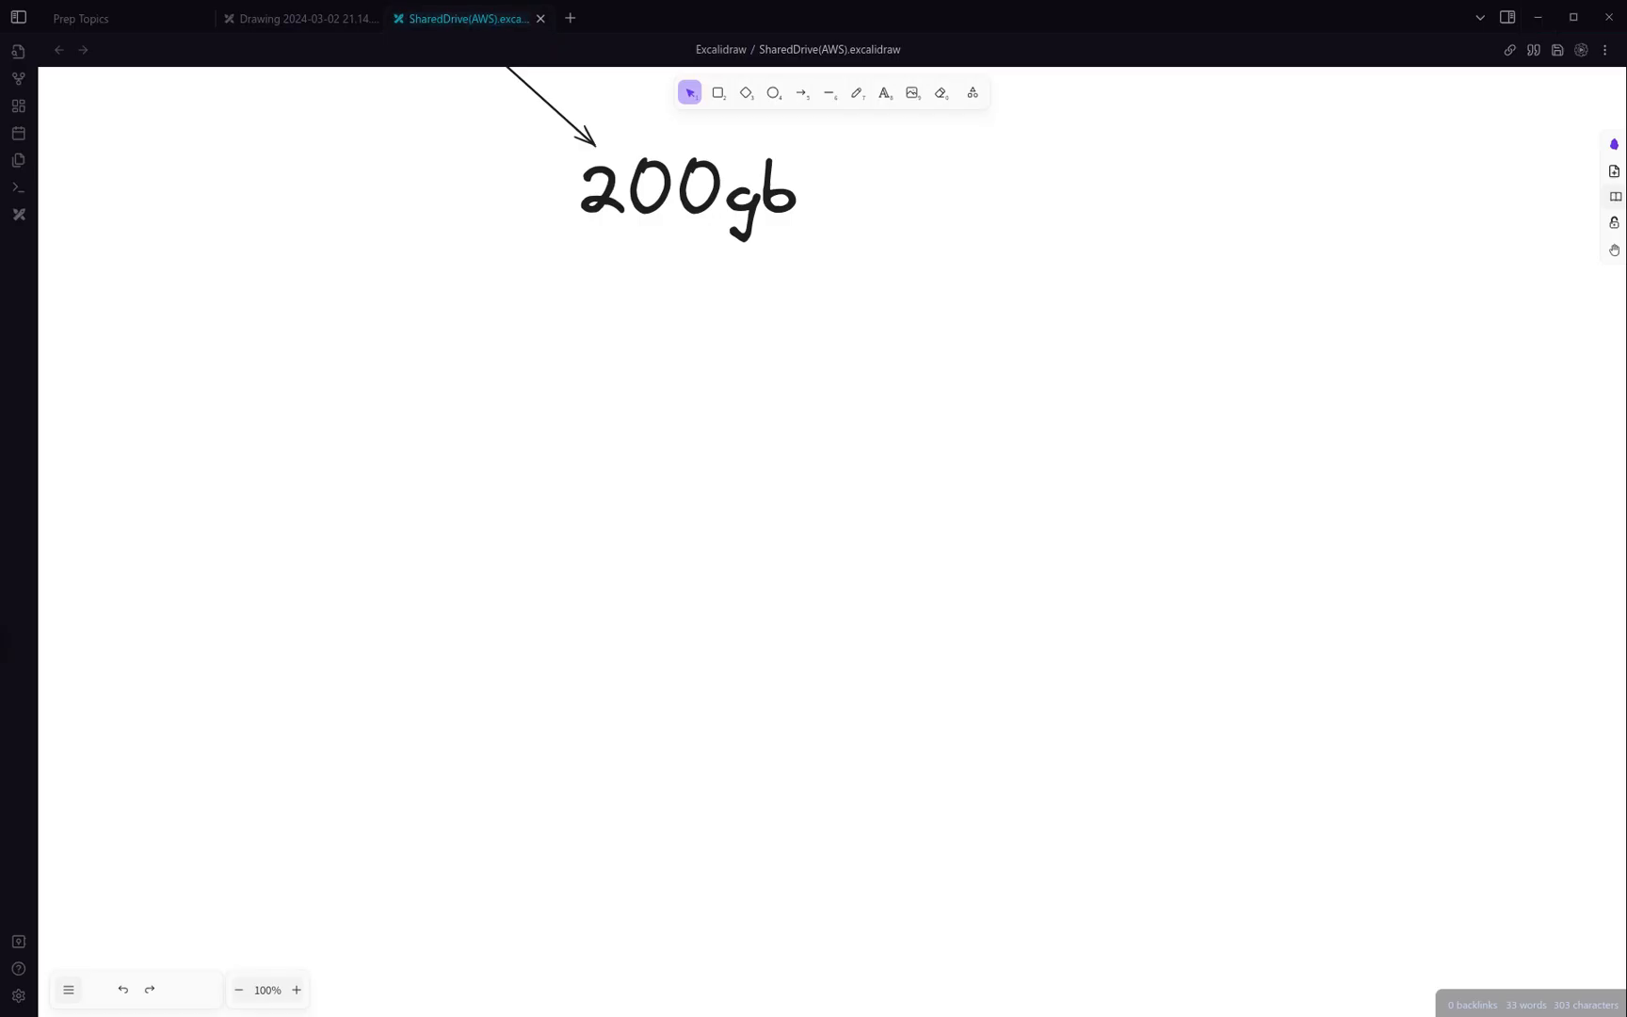
pyautogui.hotkey('alt', 'Tab')
pyautogui.rightClick(684, 345)
pyautogui.click(521, 538)
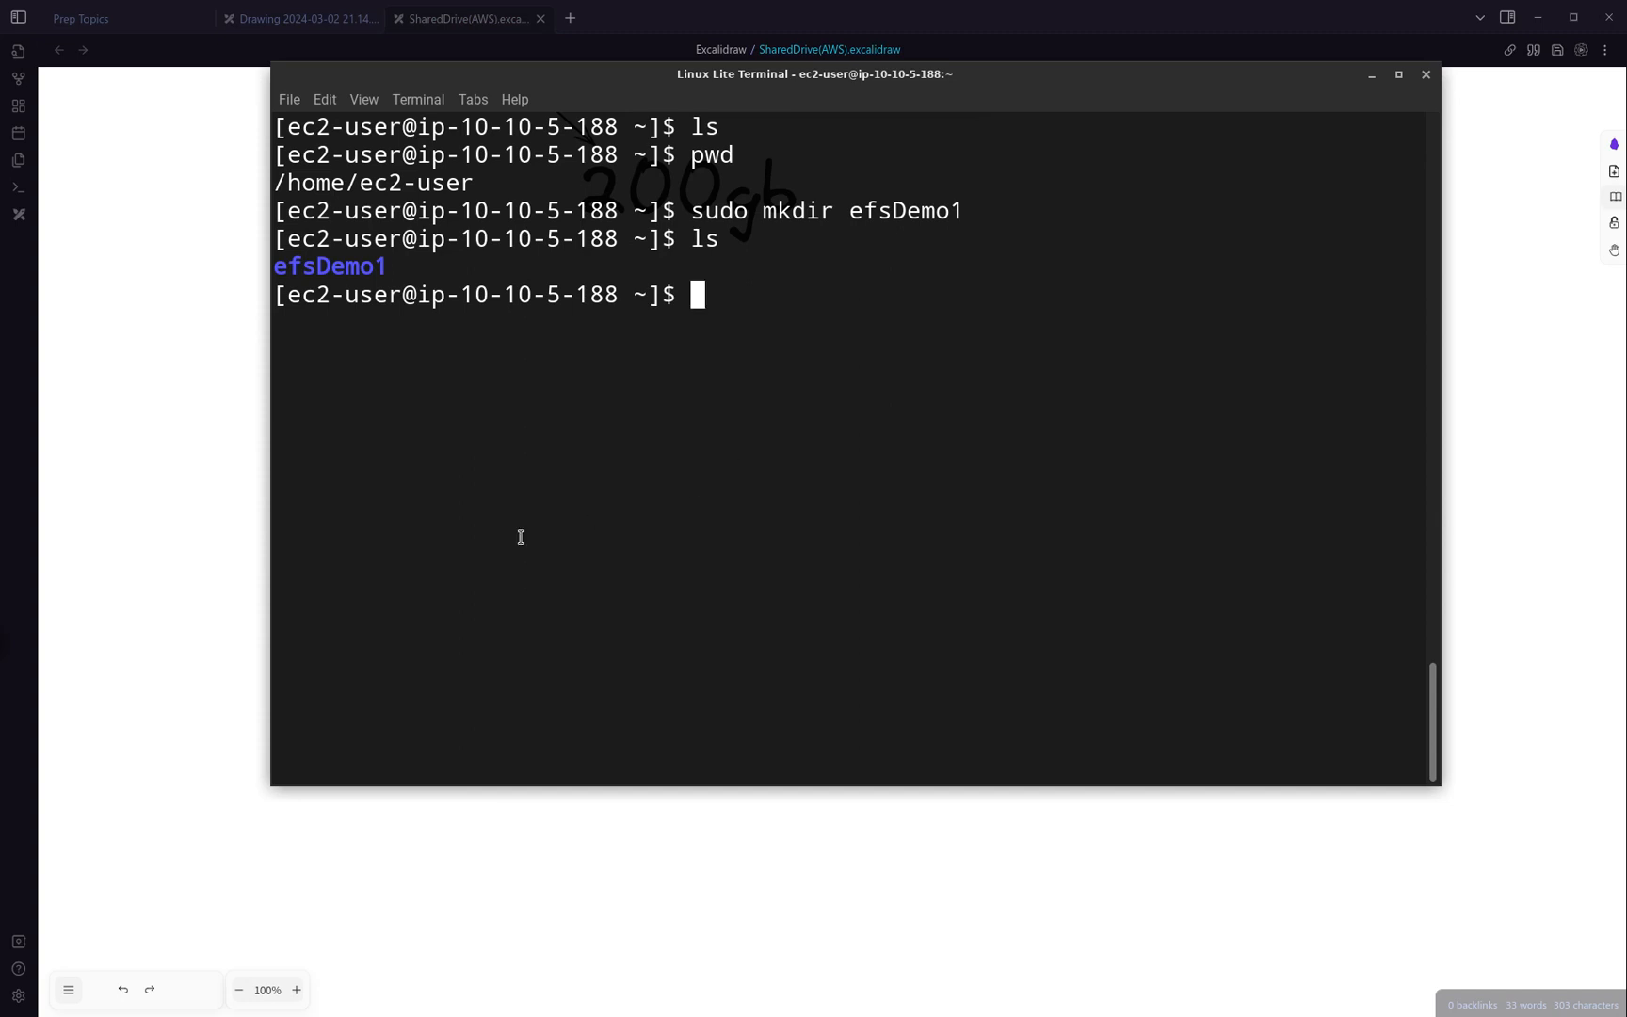
pyautogui.hotkey('ctrl', 'shift', 'v')
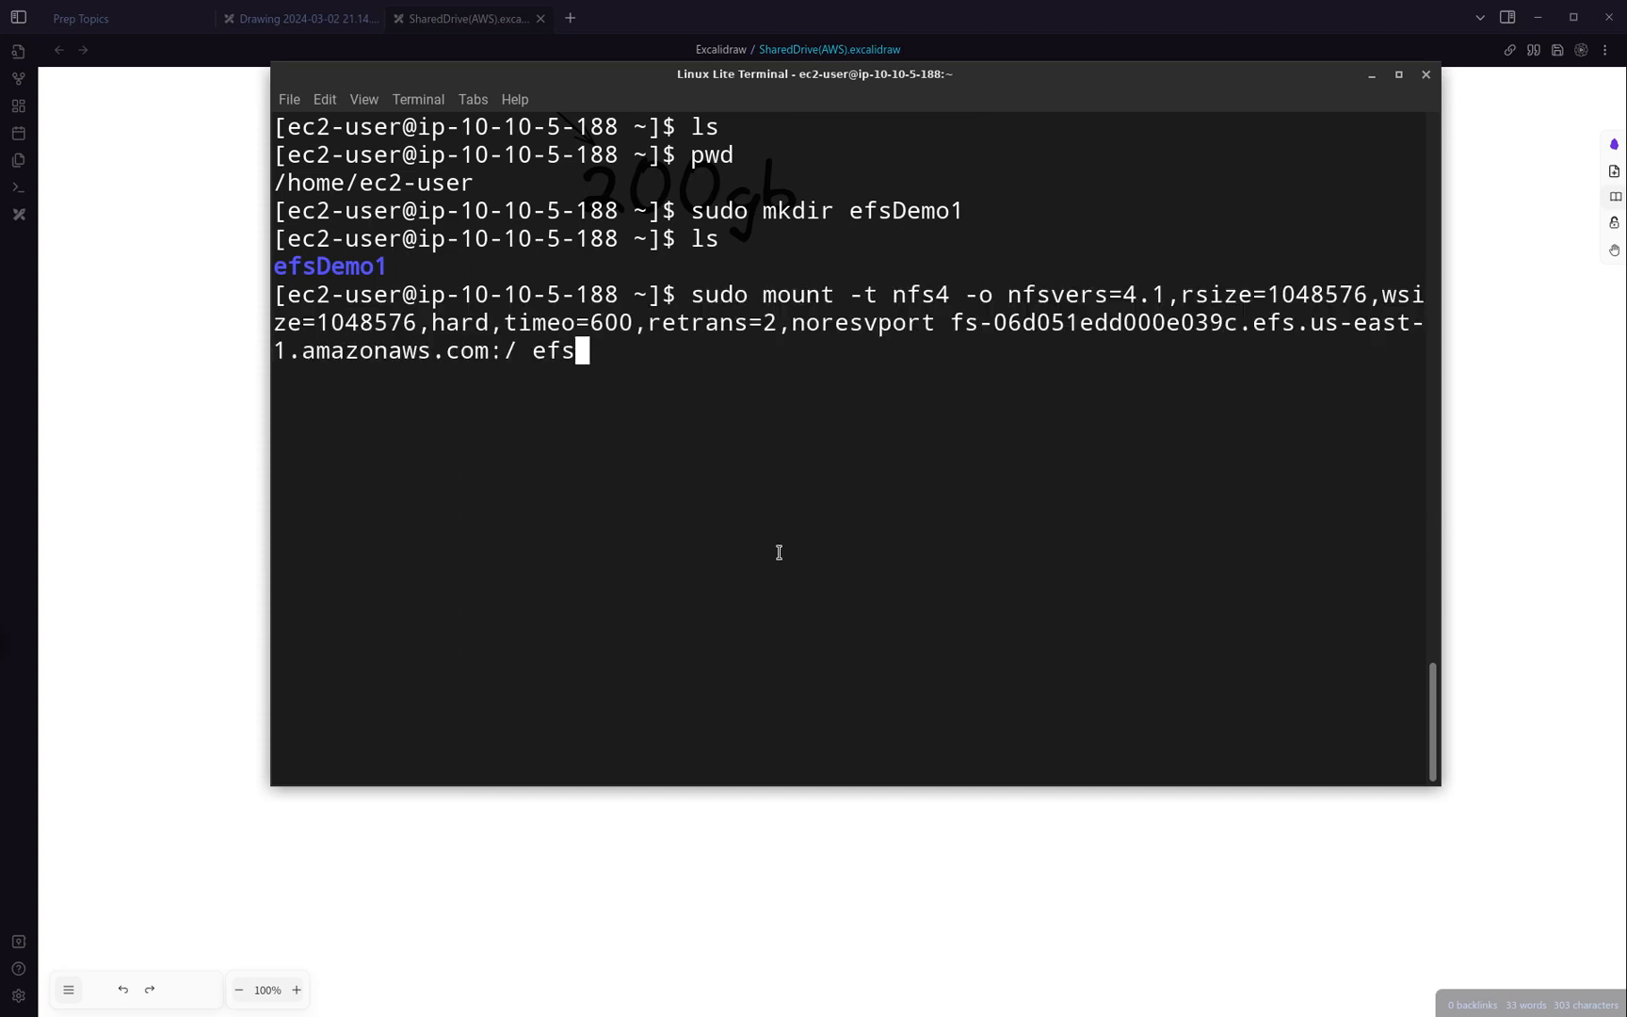
# Examine the parts of the mount command: the nfs4 type, the mount options and the file system's DNS name
pyautogui.moveTo(825, 295); pyautogui.dragTo(693, 294)
pyautogui.click(745, 294)
pyautogui.click(693, 295)
pyautogui.moveTo(850, 295); pyautogui.dragTo(1051, 296)
pyautogui.click(876, 295)
pyautogui.click(886, 296)
pyautogui.doubleClick(936, 295)
pyautogui.click(1005, 296)
pyautogui.click(1071, 296)
pyautogui.doubleClick(1146, 294)
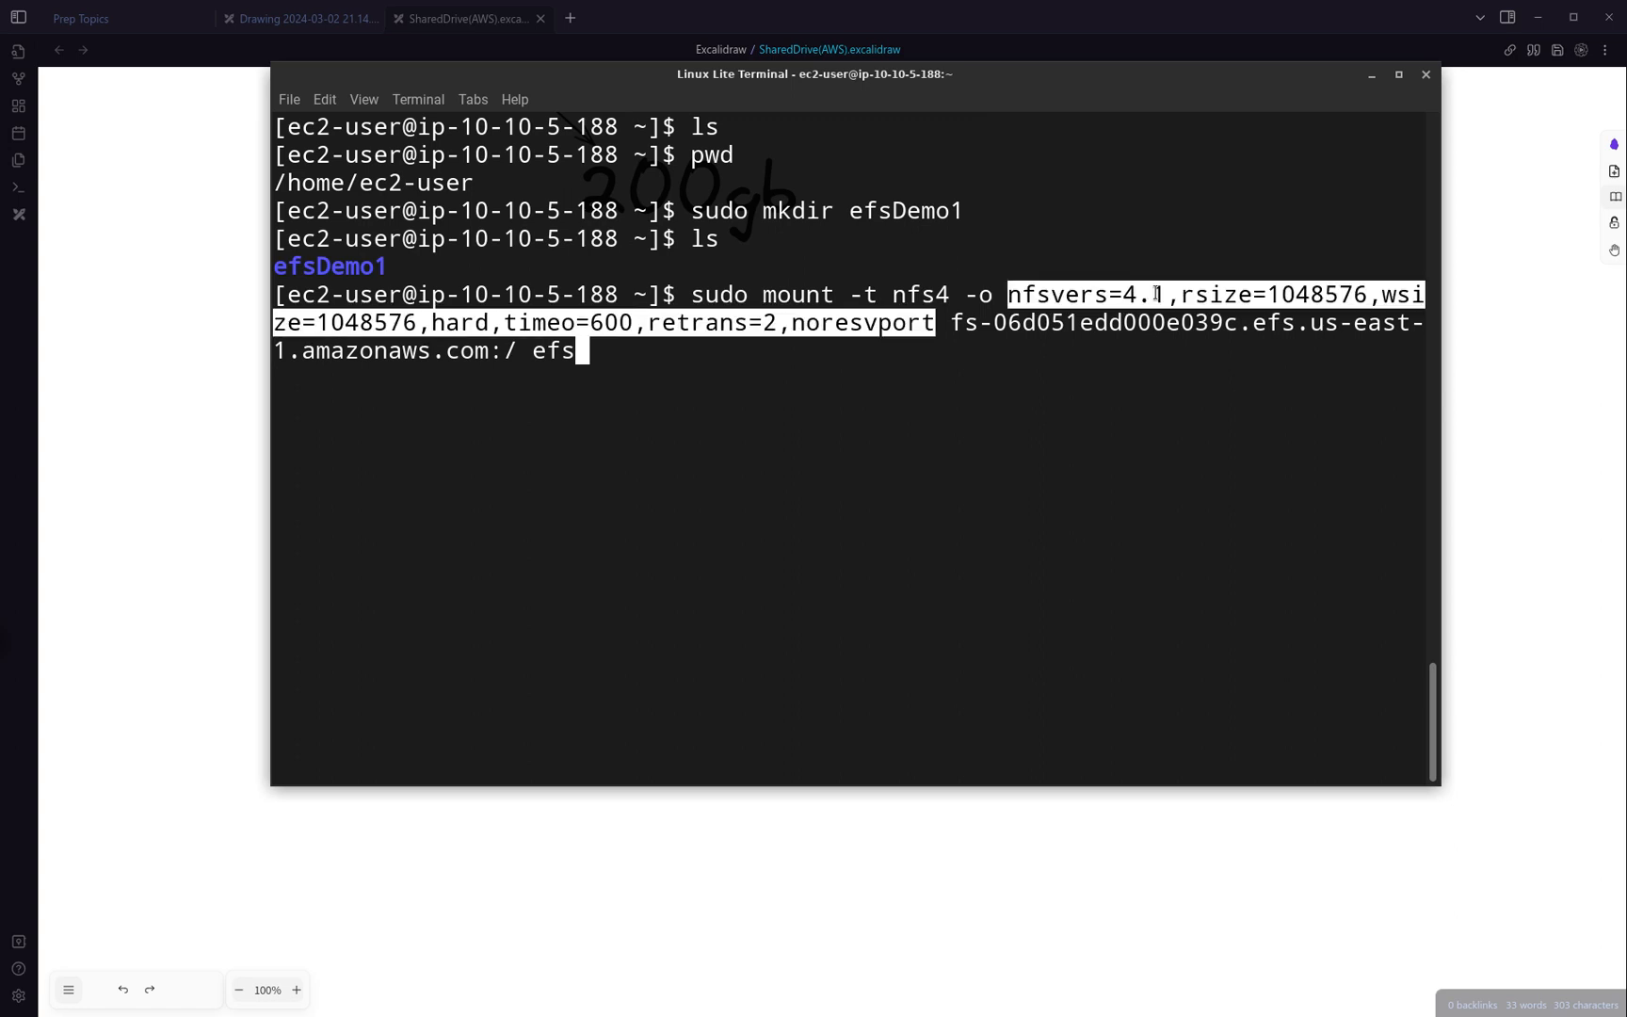
pyautogui.click(1153, 296)
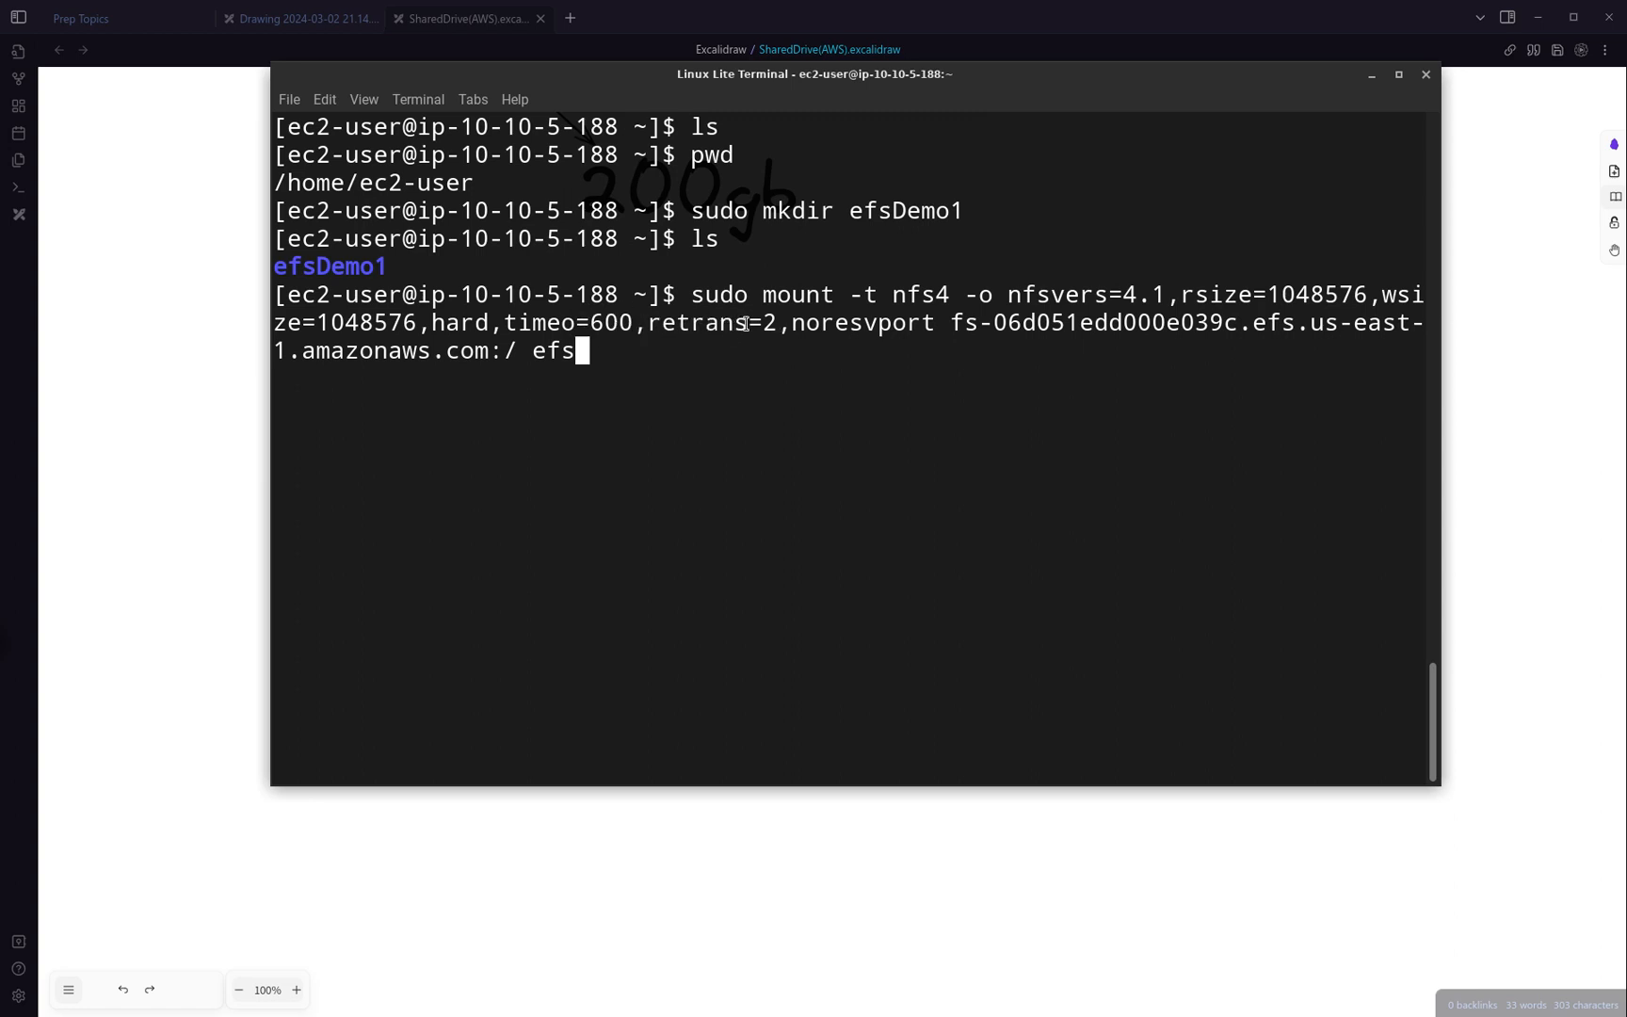
pyautogui.doubleClick(956, 322)
pyautogui.click(1233, 323)
pyautogui.moveTo(950, 323); pyautogui.dragTo(498, 339)
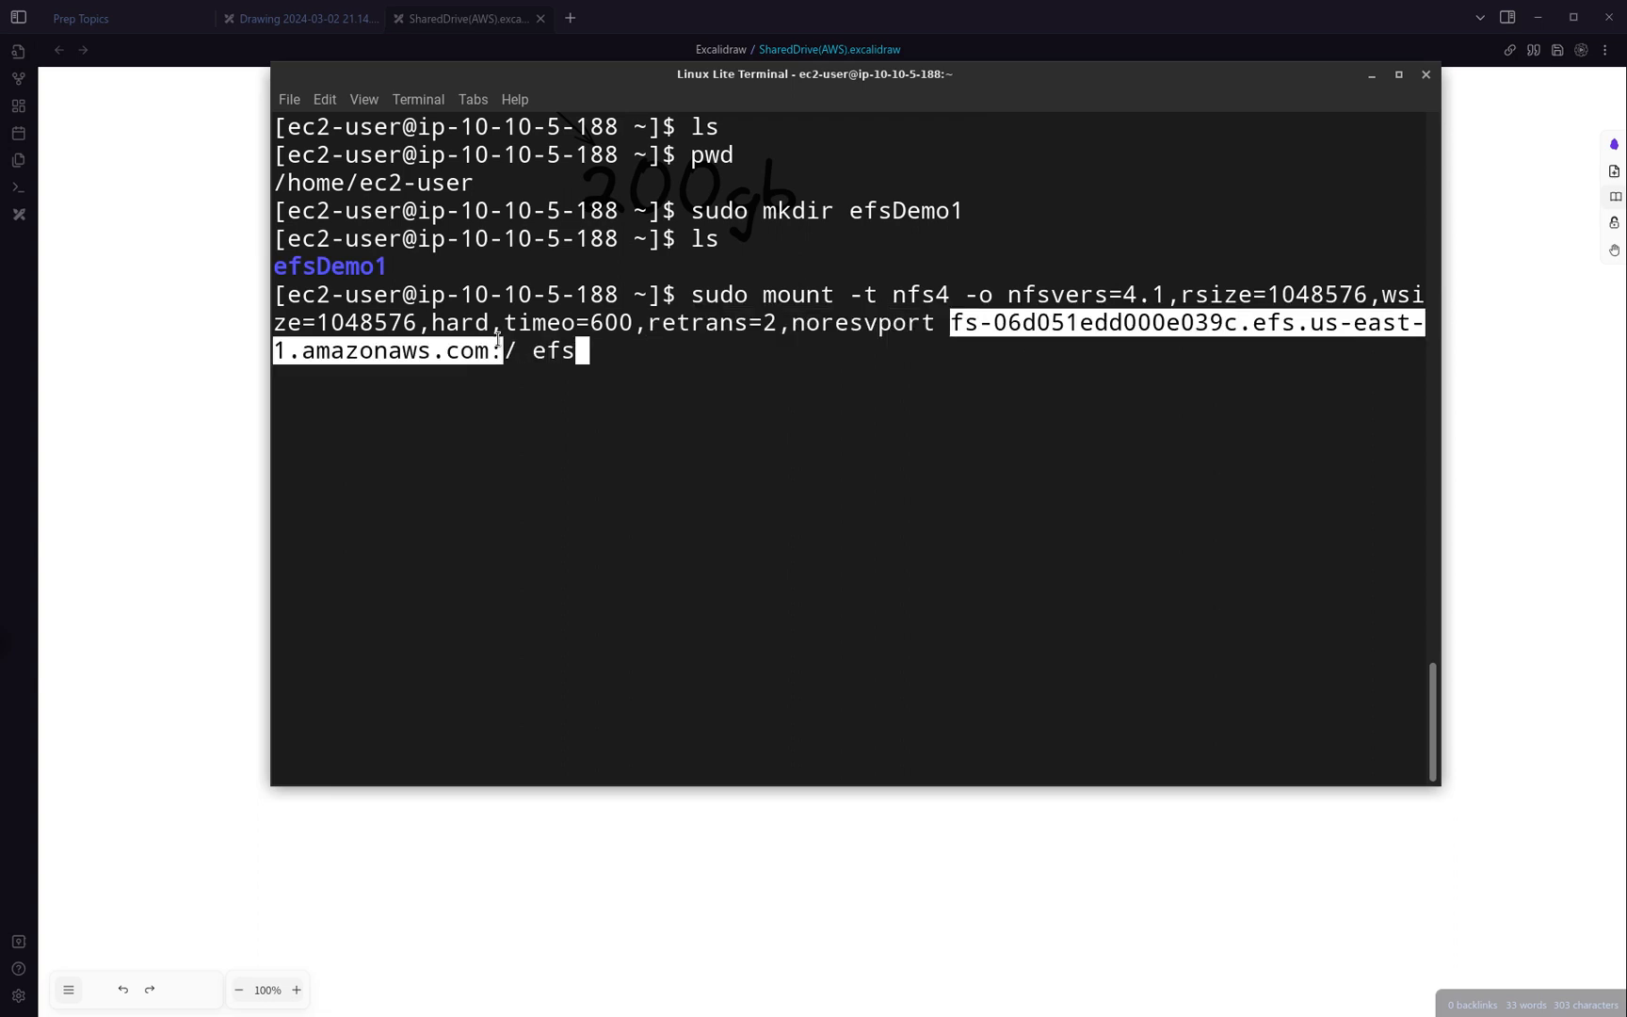
pyautogui.click(498, 339)
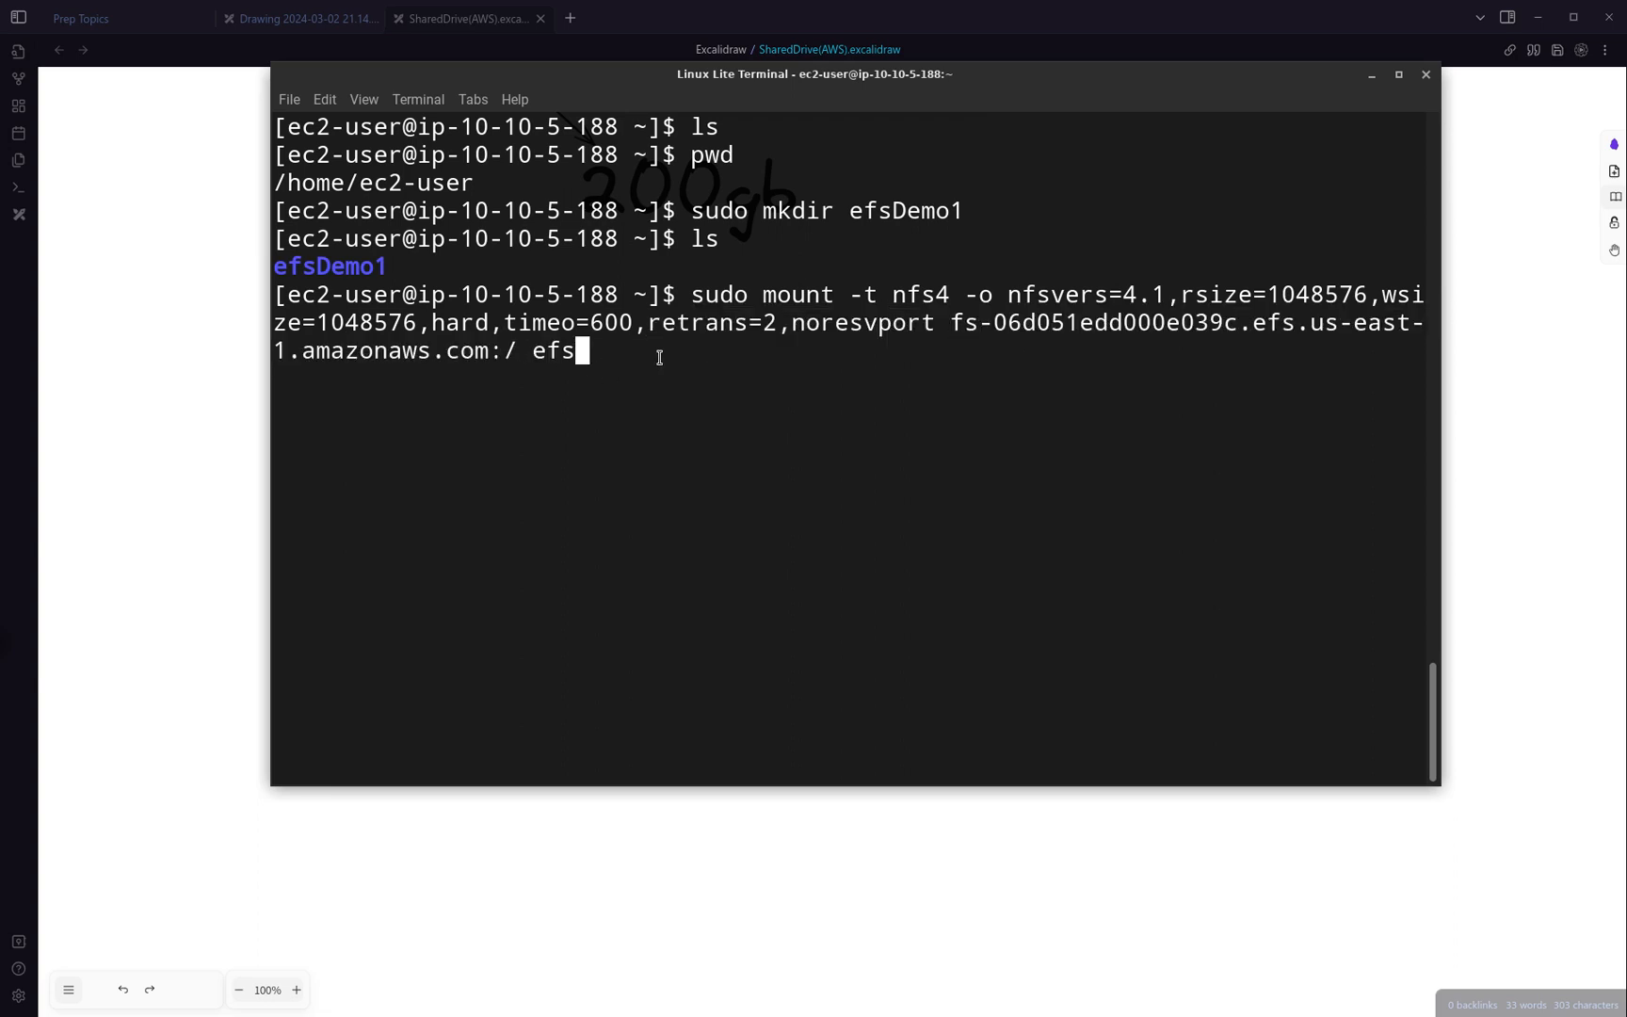
# Replace the efs ending of the mount command with efsDemo, directly after the file system's root path
pyautogui.press('BackSpace')
pyautogui.press('BackSpace')
pyautogui.press('BackSpace')
pyautogui.press('BackSpace')
pyautogui.write('efsDemo')
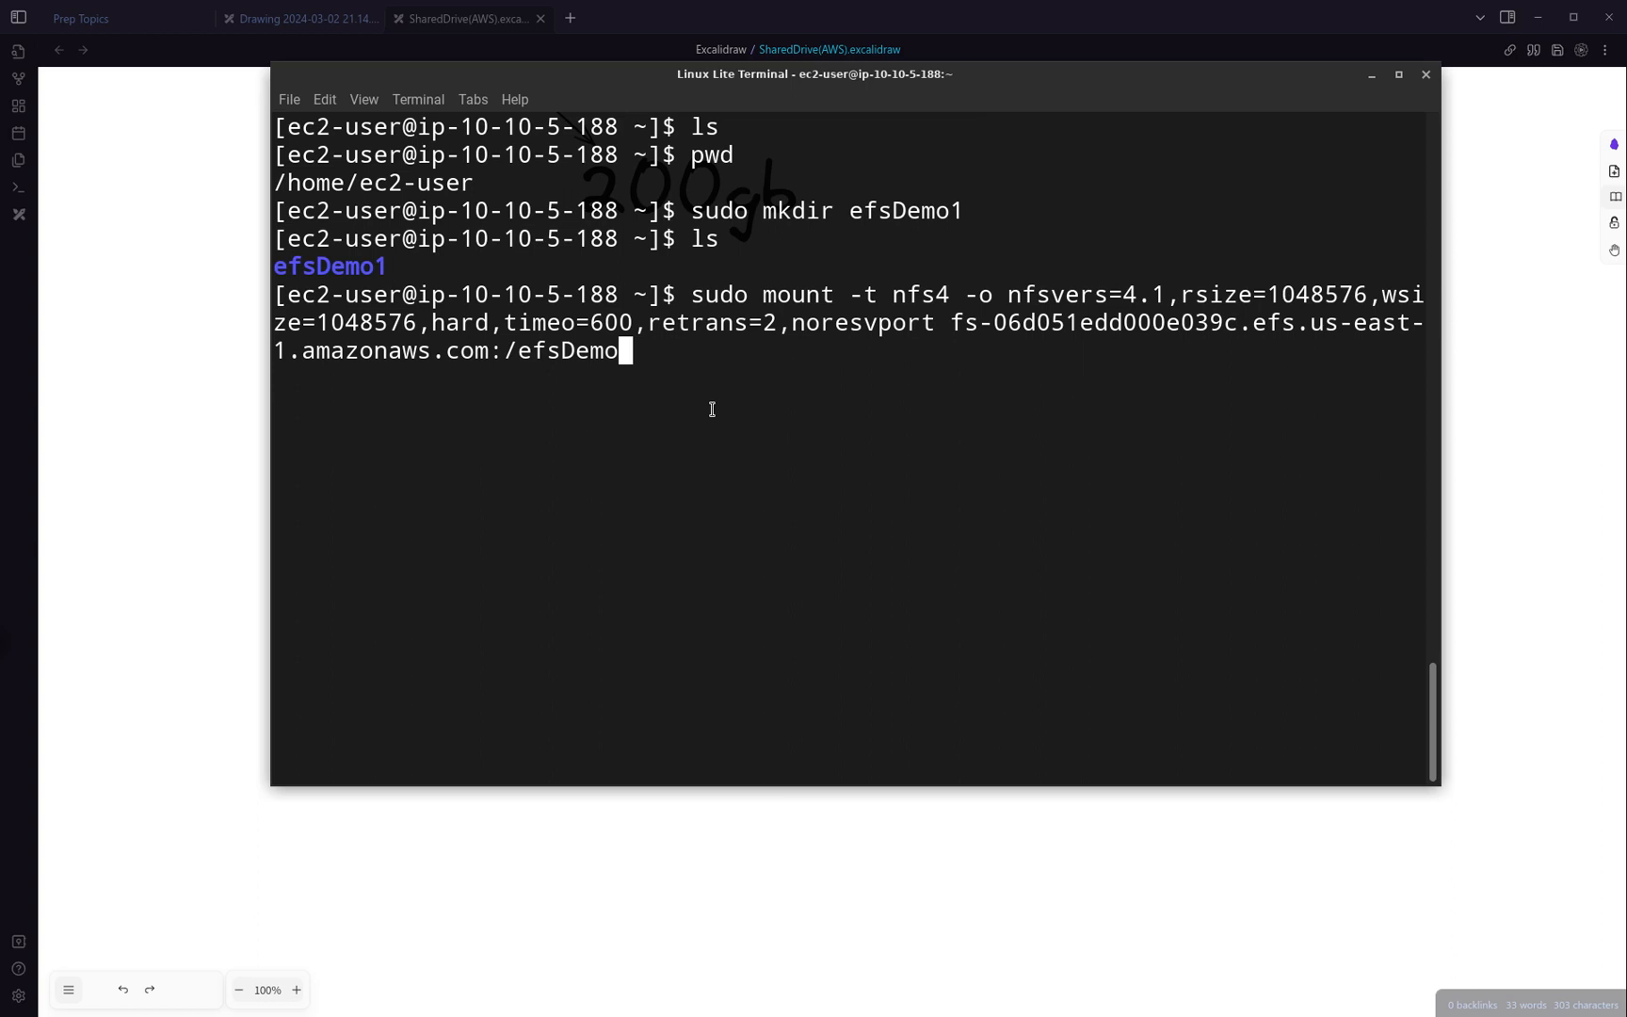
pyautogui.click(844, 834)
pyautogui.hotkey('alt', 'Tab')
pyautogui.moveTo(1019, 82); pyautogui.dragTo(989, 131)
pyautogui.doubleClick(787, 413)
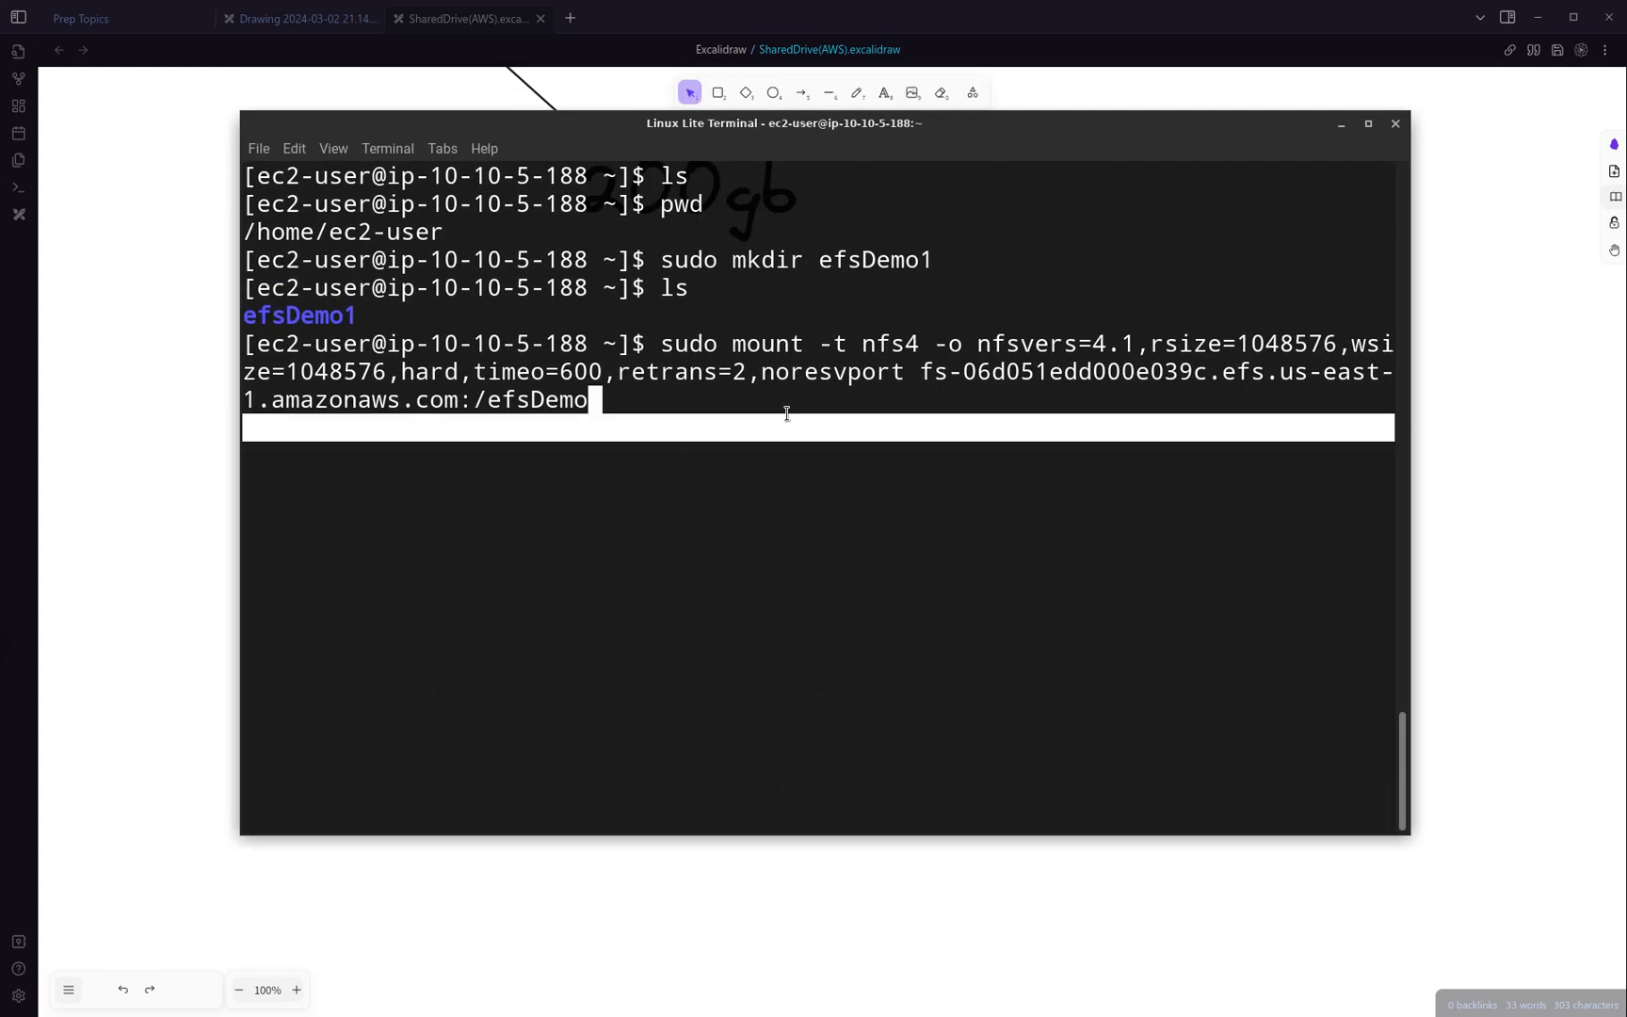
pyautogui.click(815, 603)
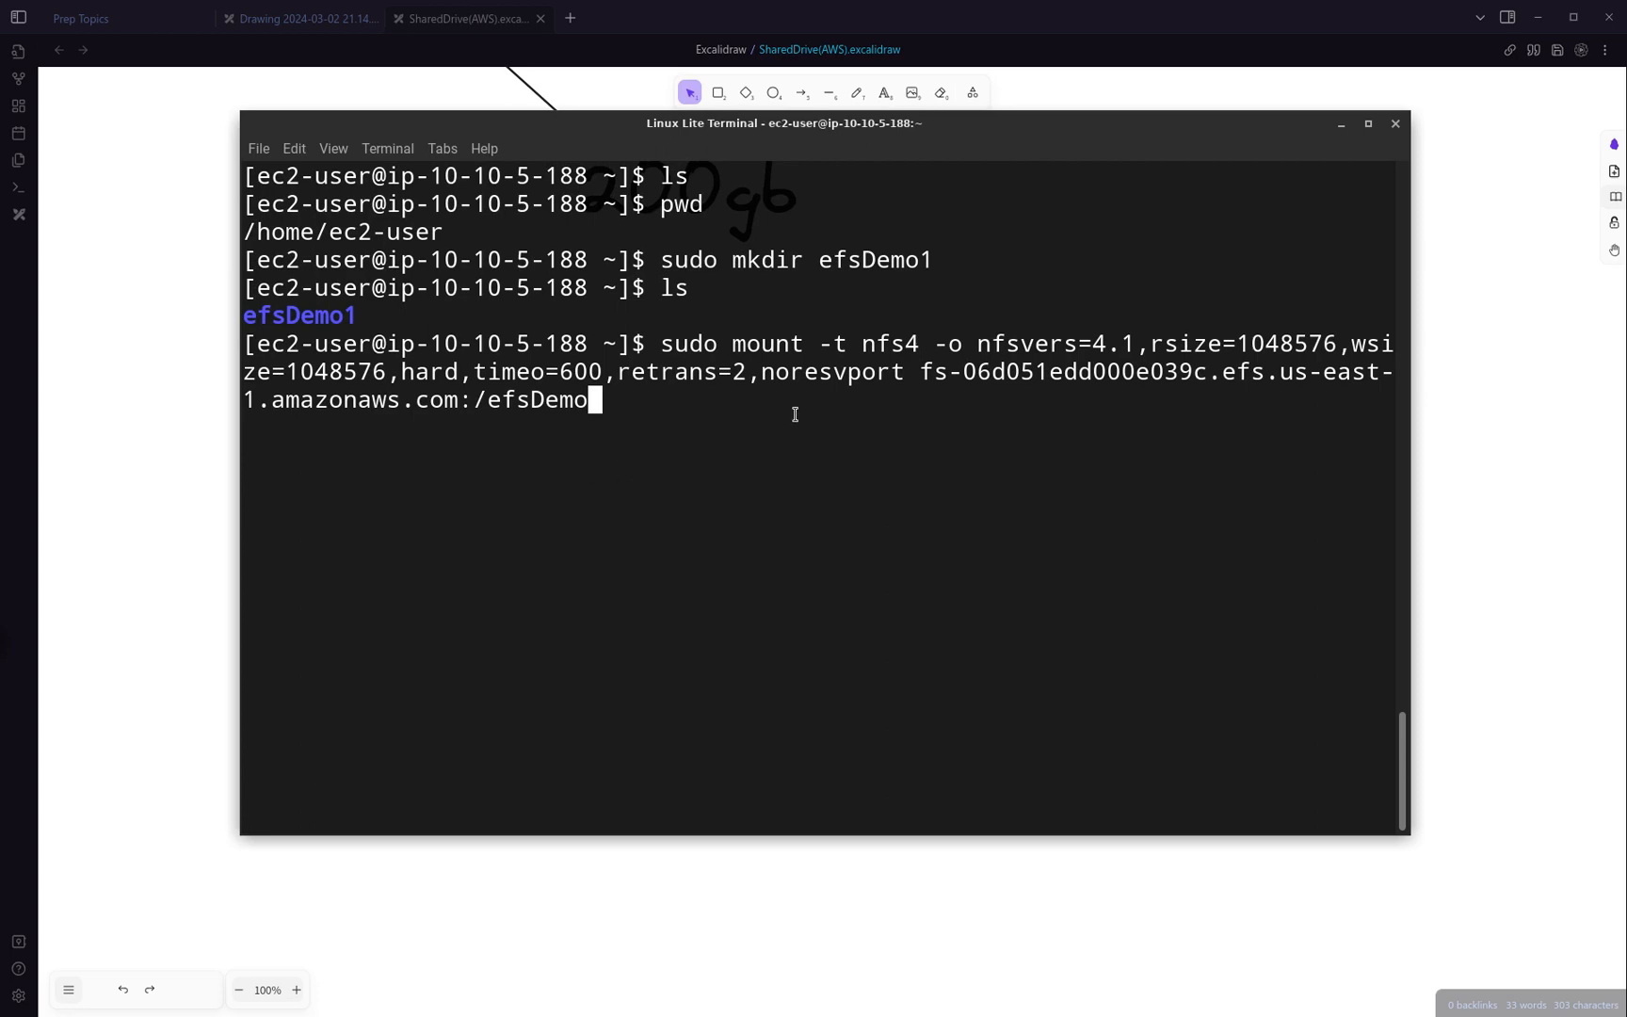
pyautogui.scroll(6, 821, 475)
pyautogui.scroll(-6, 824, 475)
pyautogui.click(1466, 273)
pyautogui.scroll(-4, 894, 396)
pyautogui.scroll(4, 894, 401)
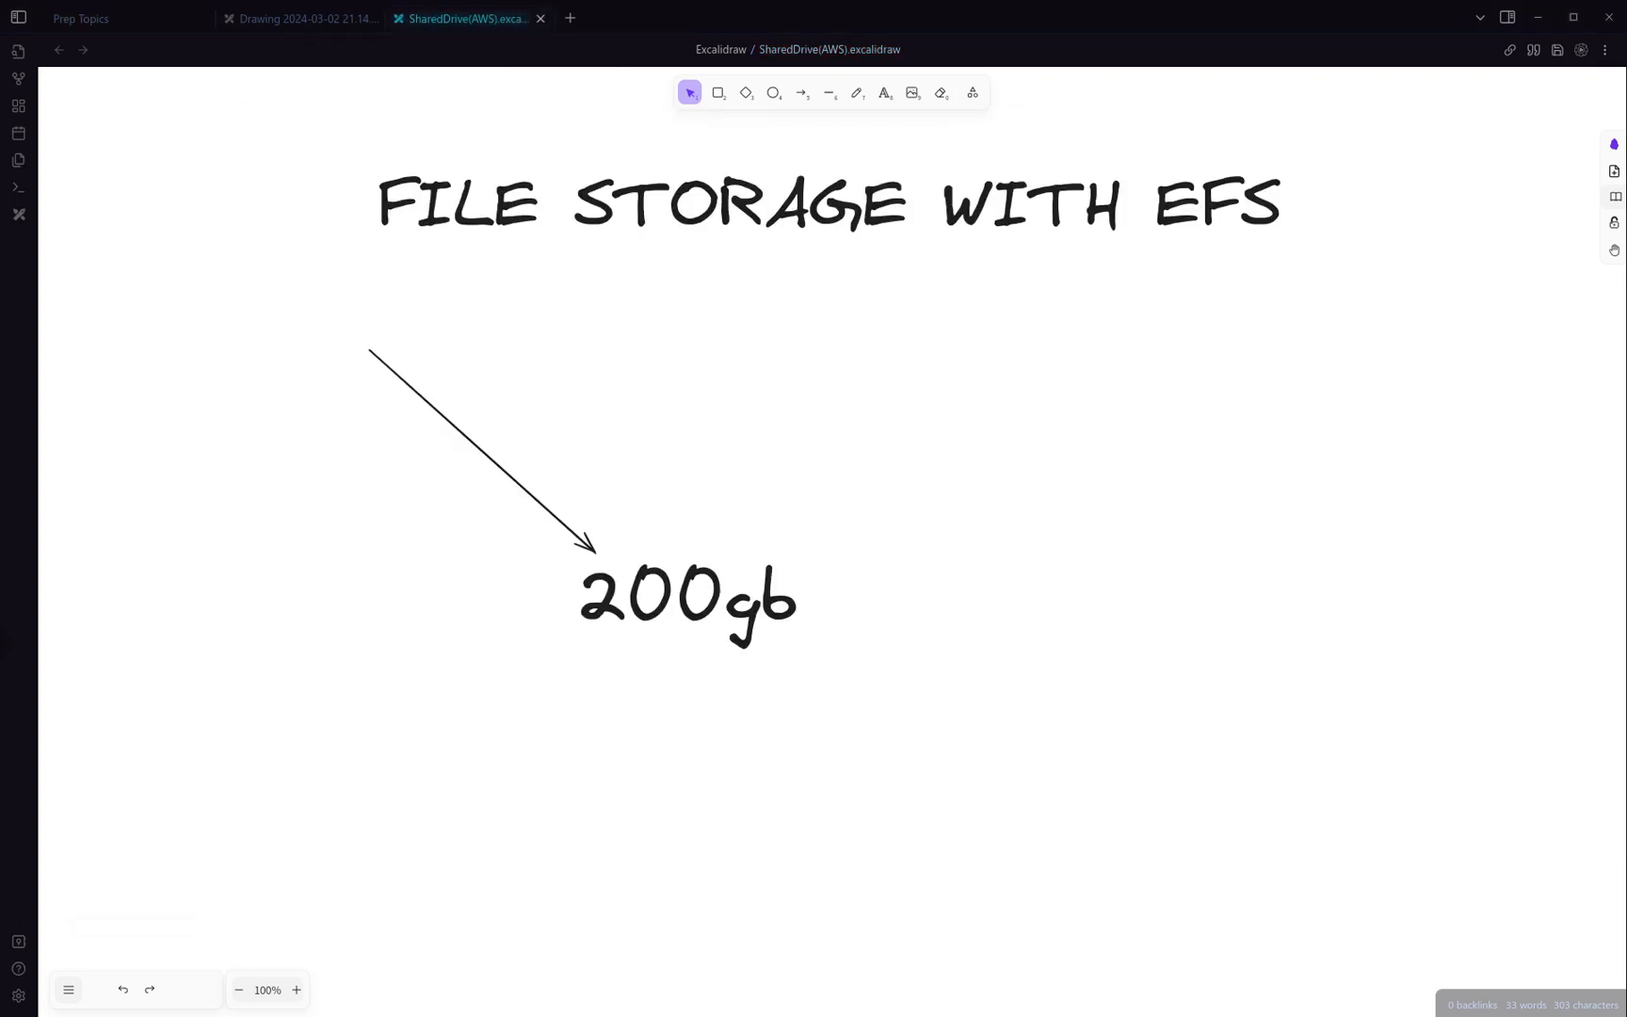
pyautogui.hotkey('alt', 'Tab')
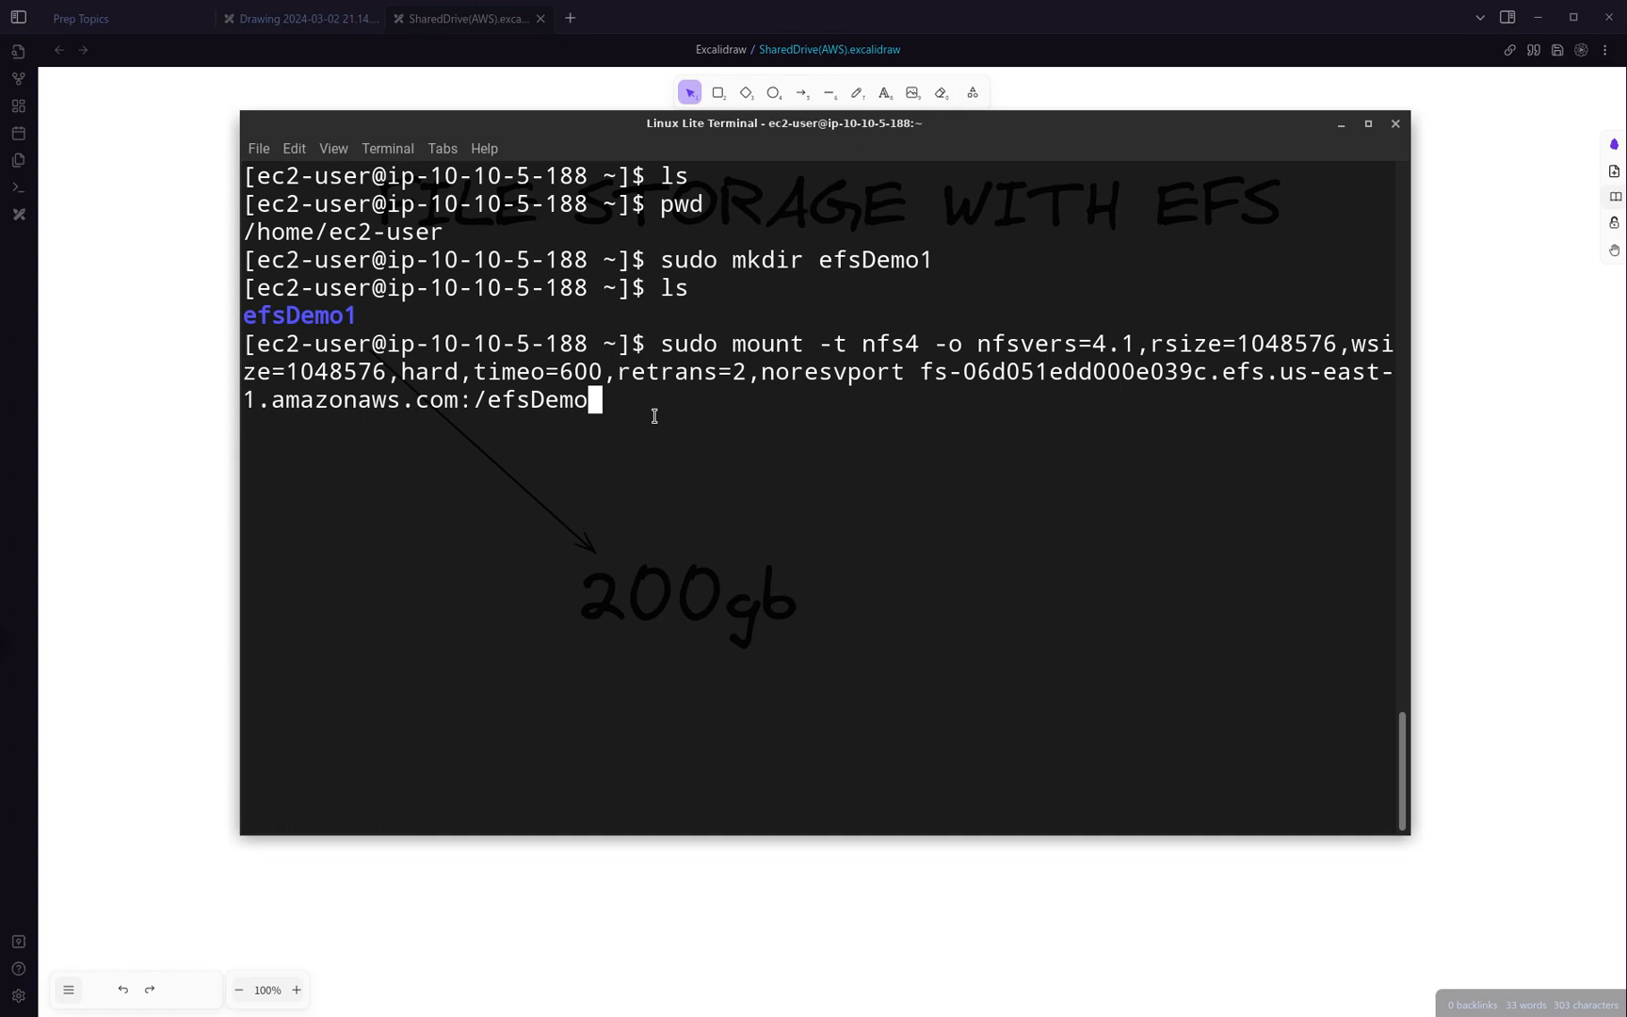
pyautogui.scroll(4, 839, 411)
pyautogui.scroll(-4, 836, 414)
# Close the SSH terminal window and open a new local terminal
pyautogui.click(1395, 124)
pyautogui.click(870, 570)
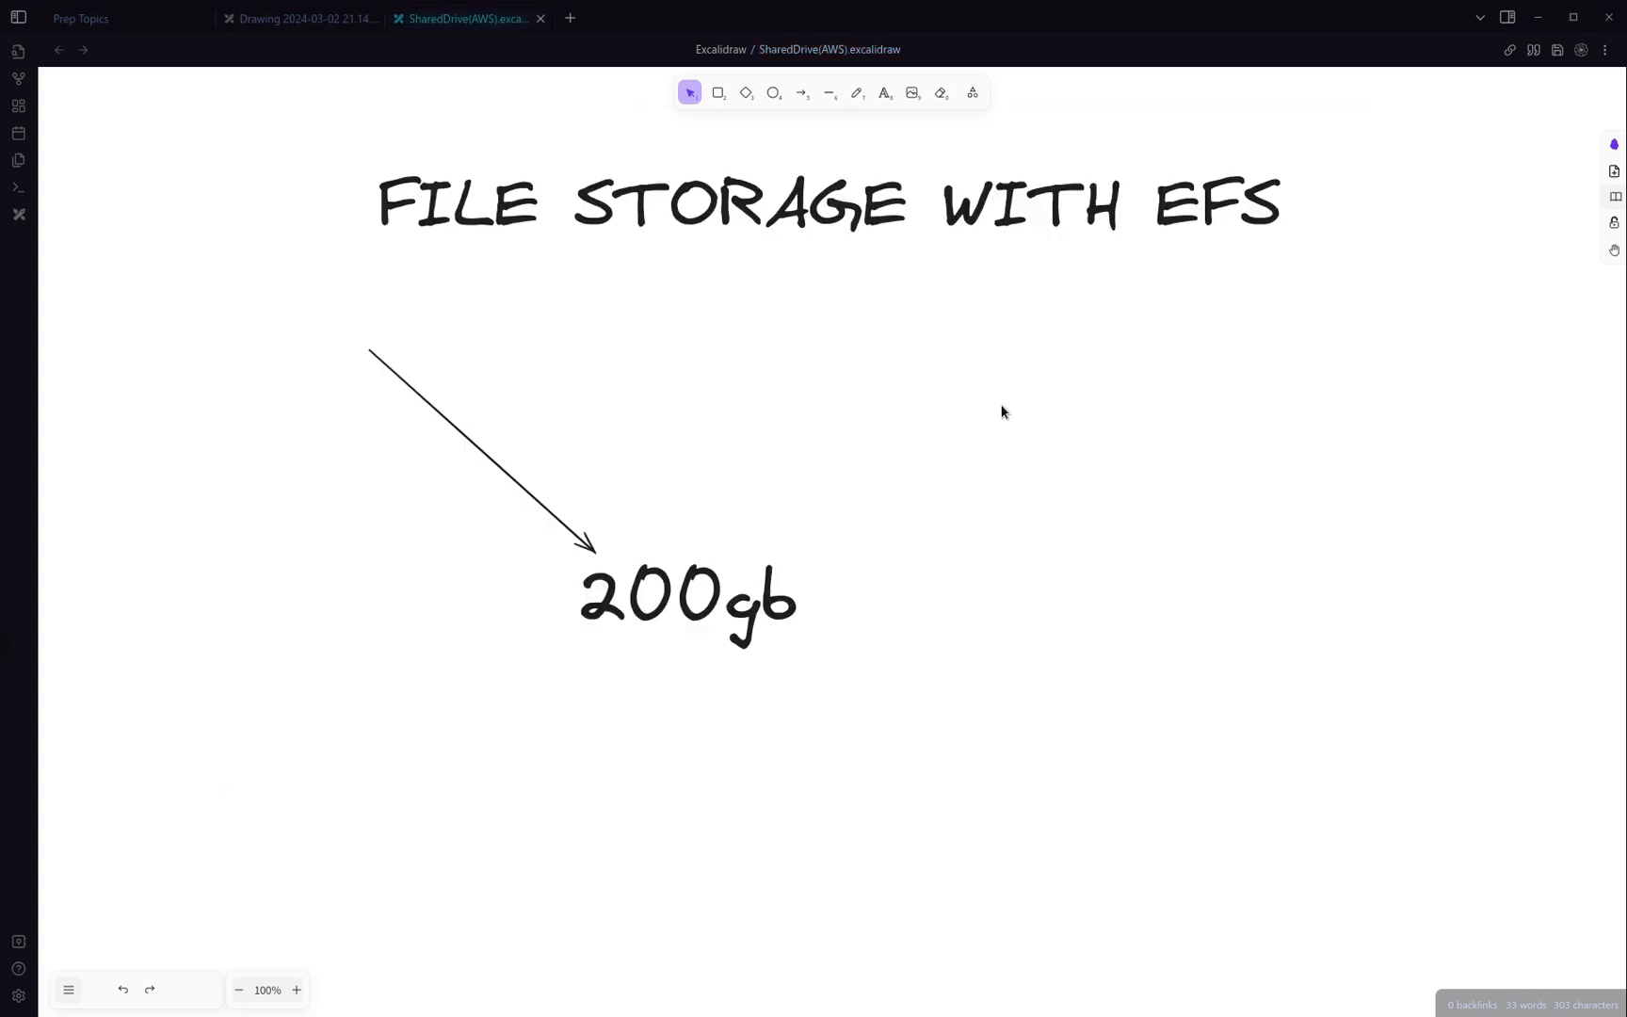
pyautogui.hotkey('ctrl', 'alt', 't')
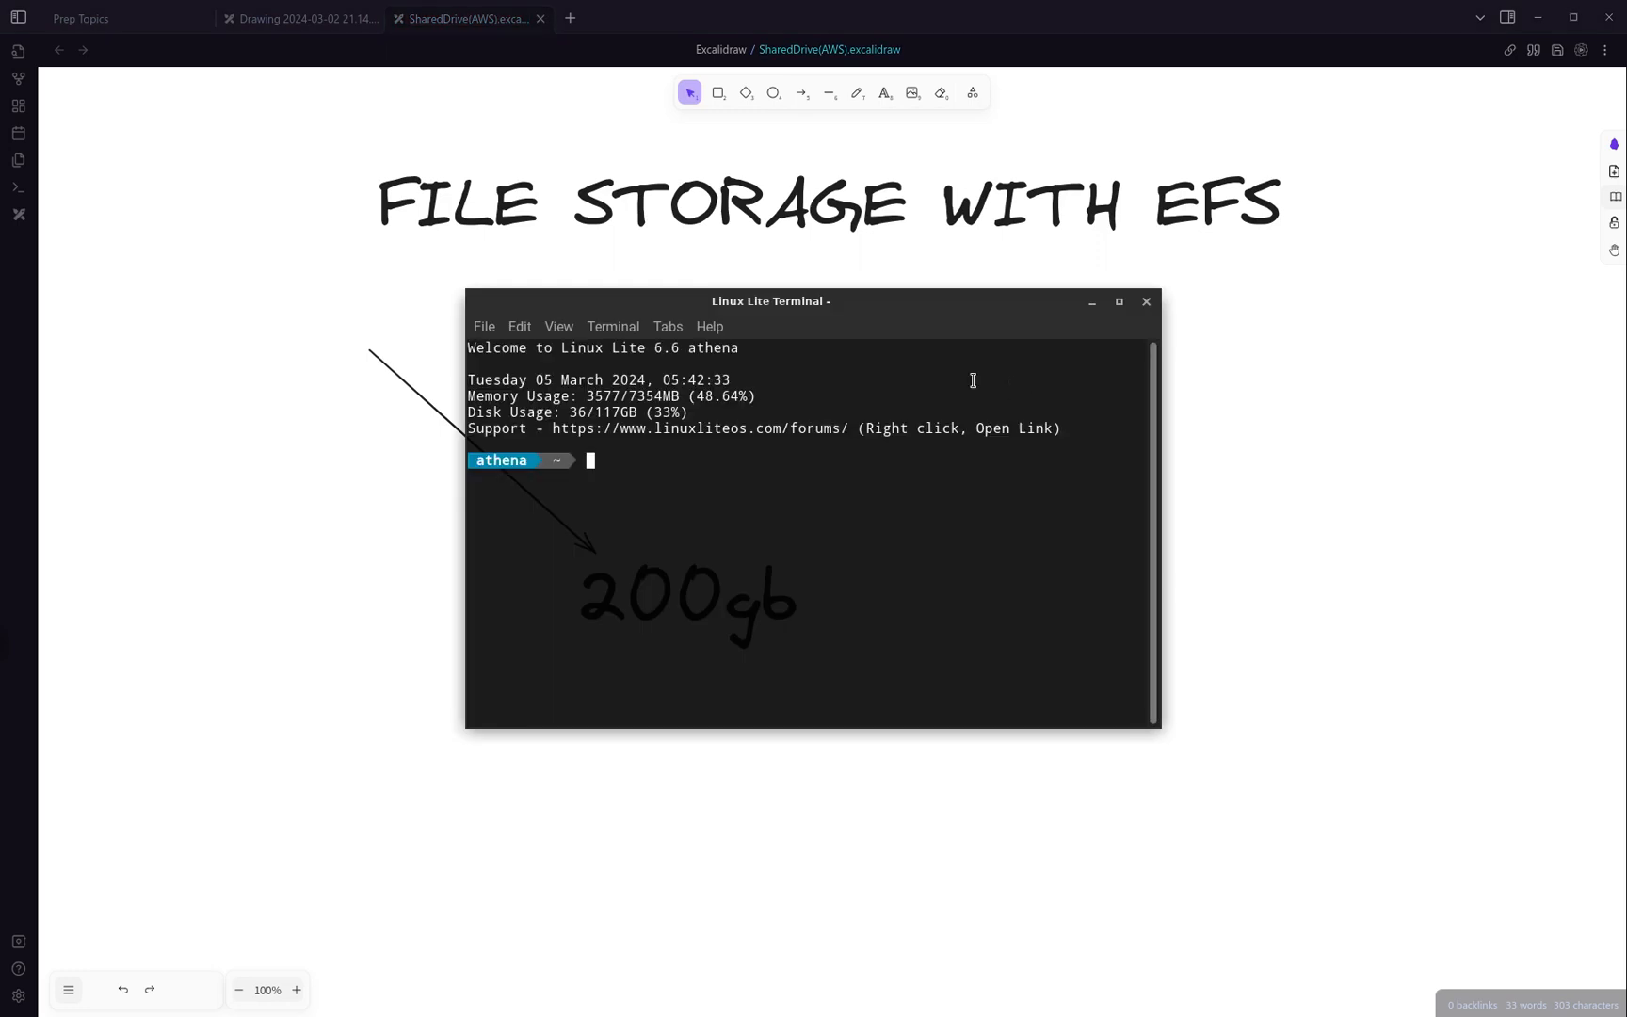
# Enlarge the new terminal's text by two zoom levels and move its window higher over the diagram, leaving a cleared prompt
pyautogui.hotkey('ctrl', '+')
pyautogui.hotkey('ctrl', '+')
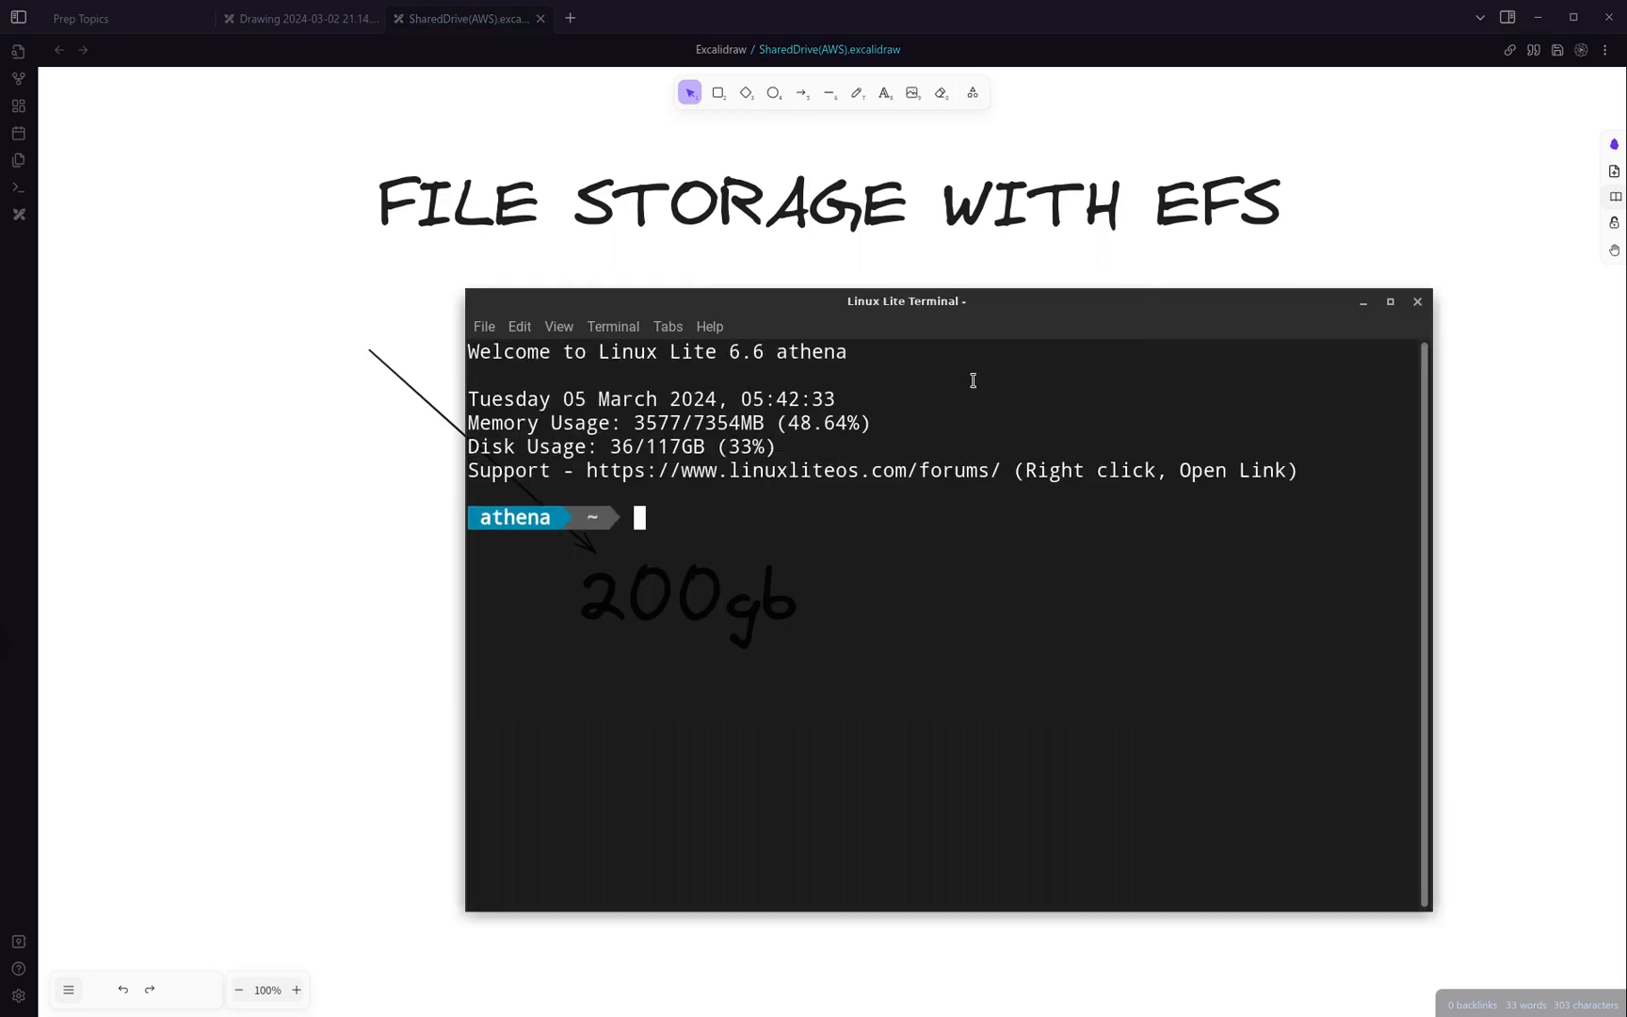
pyautogui.moveTo(938, 309); pyautogui.dragTo(767, 163)
pyautogui.hotkey('ctrl', 'l')
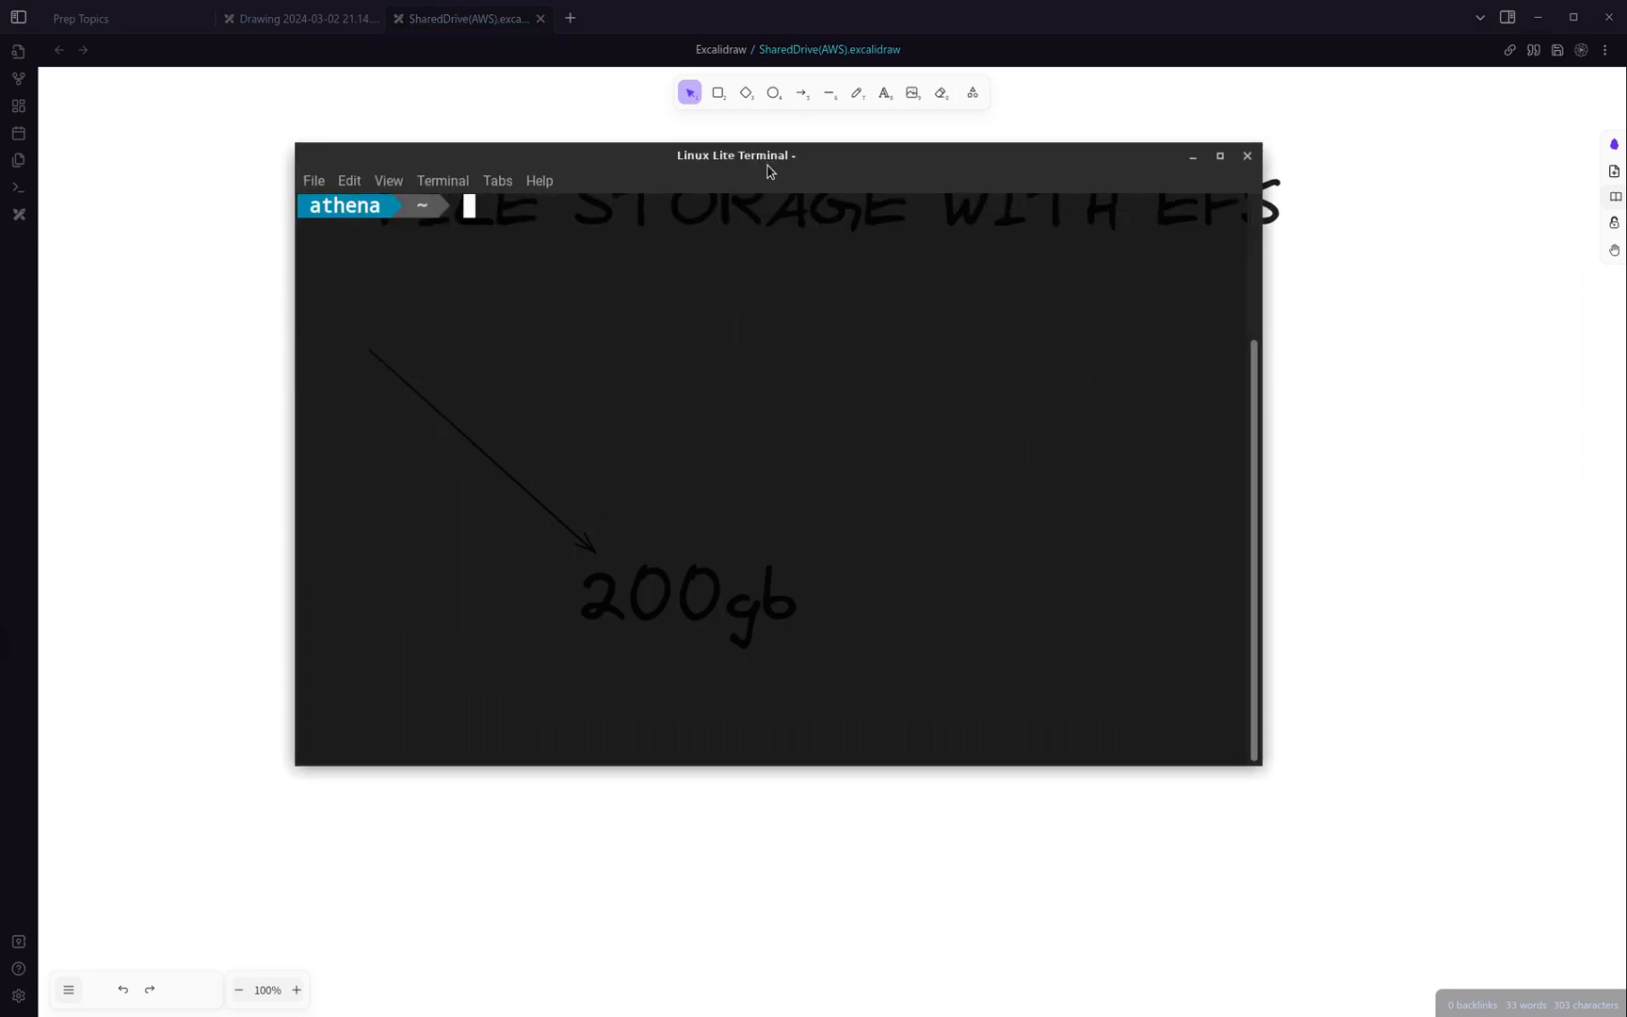
# Change to the keys directory in the local terminal and clear its output
pyautogui.write('LS')
pyautogui.press('Return')
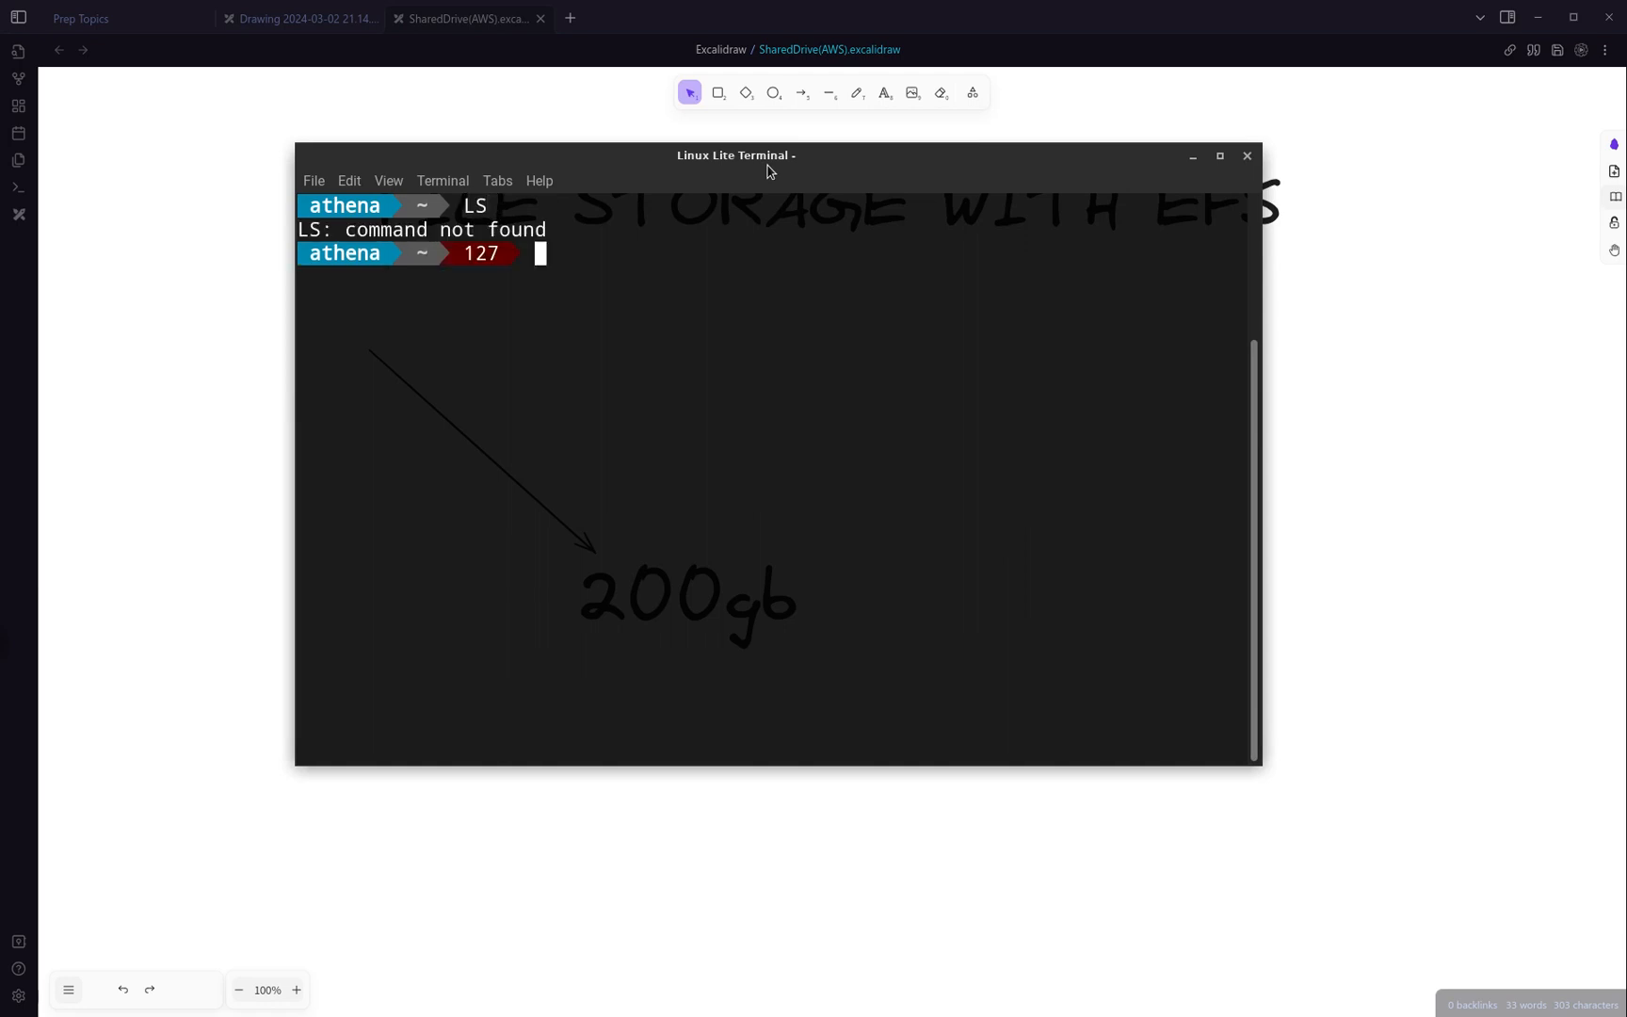
pyautogui.write('cd keys/')
pyautogui.press('Return')
pyautogui.hotkey('ctrl', 'l')
# Connect over SSH as ec2-user to 54.205.188.222 with the auth0.pem key and clear the login output
pyautogui.press('Up')
pyautogui.press('Up')
pyautogui.press('Up')
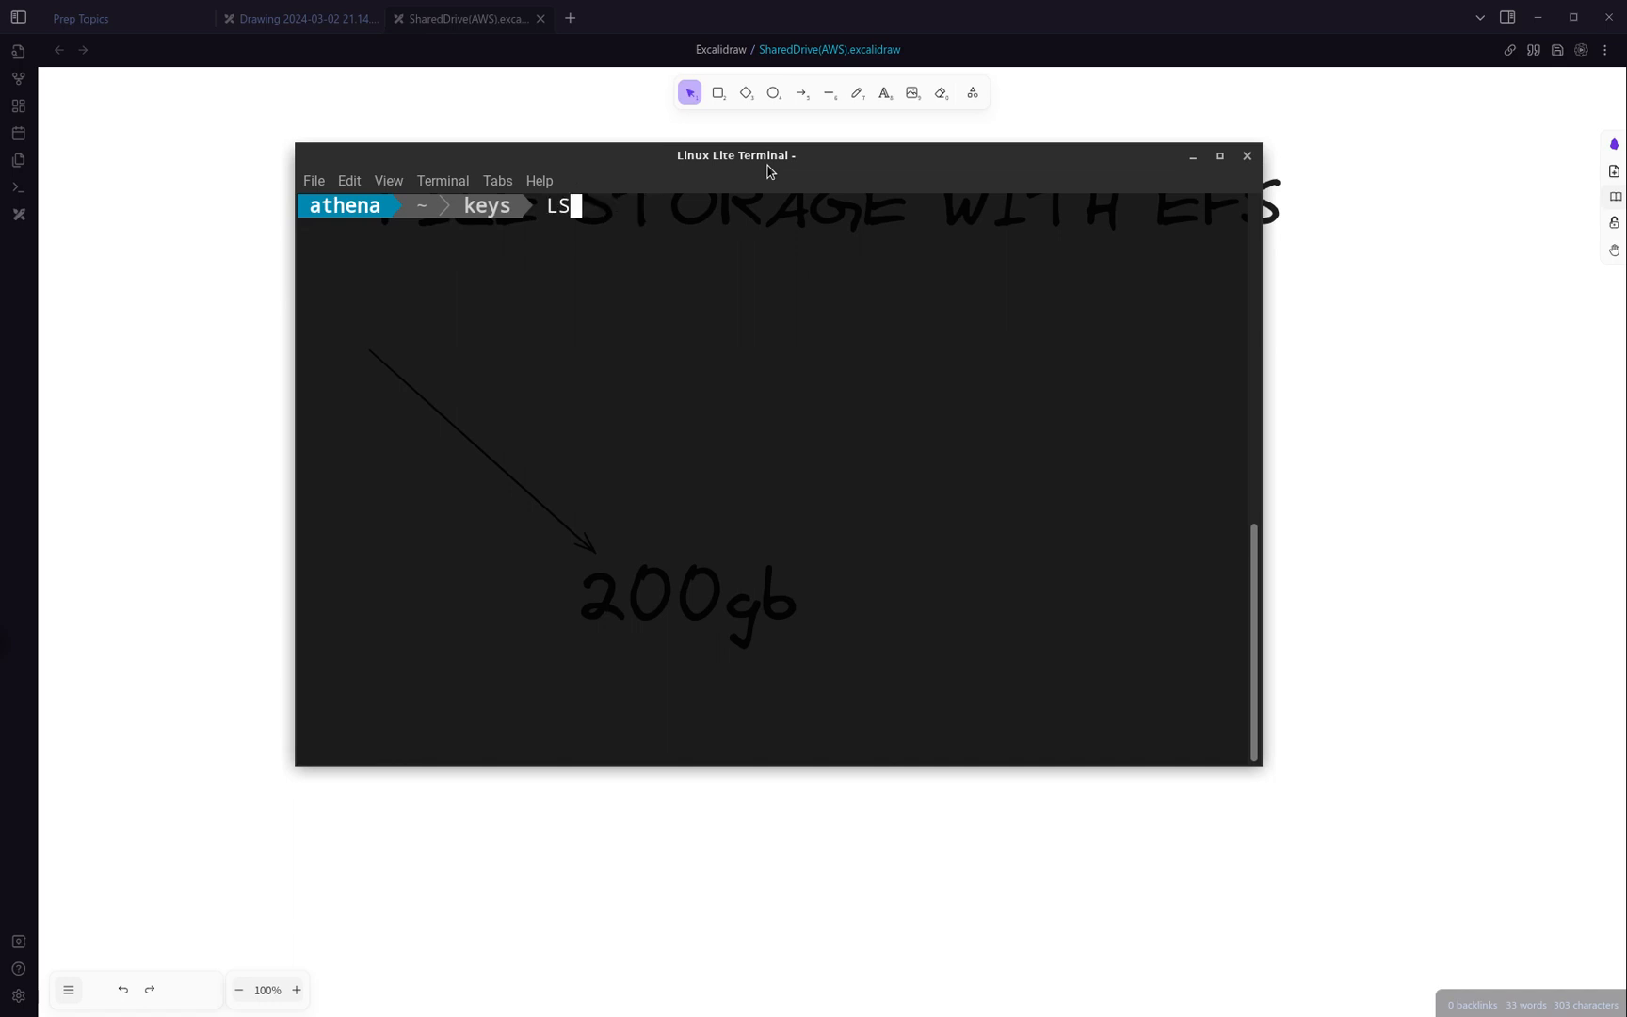
pyautogui.press('Return')
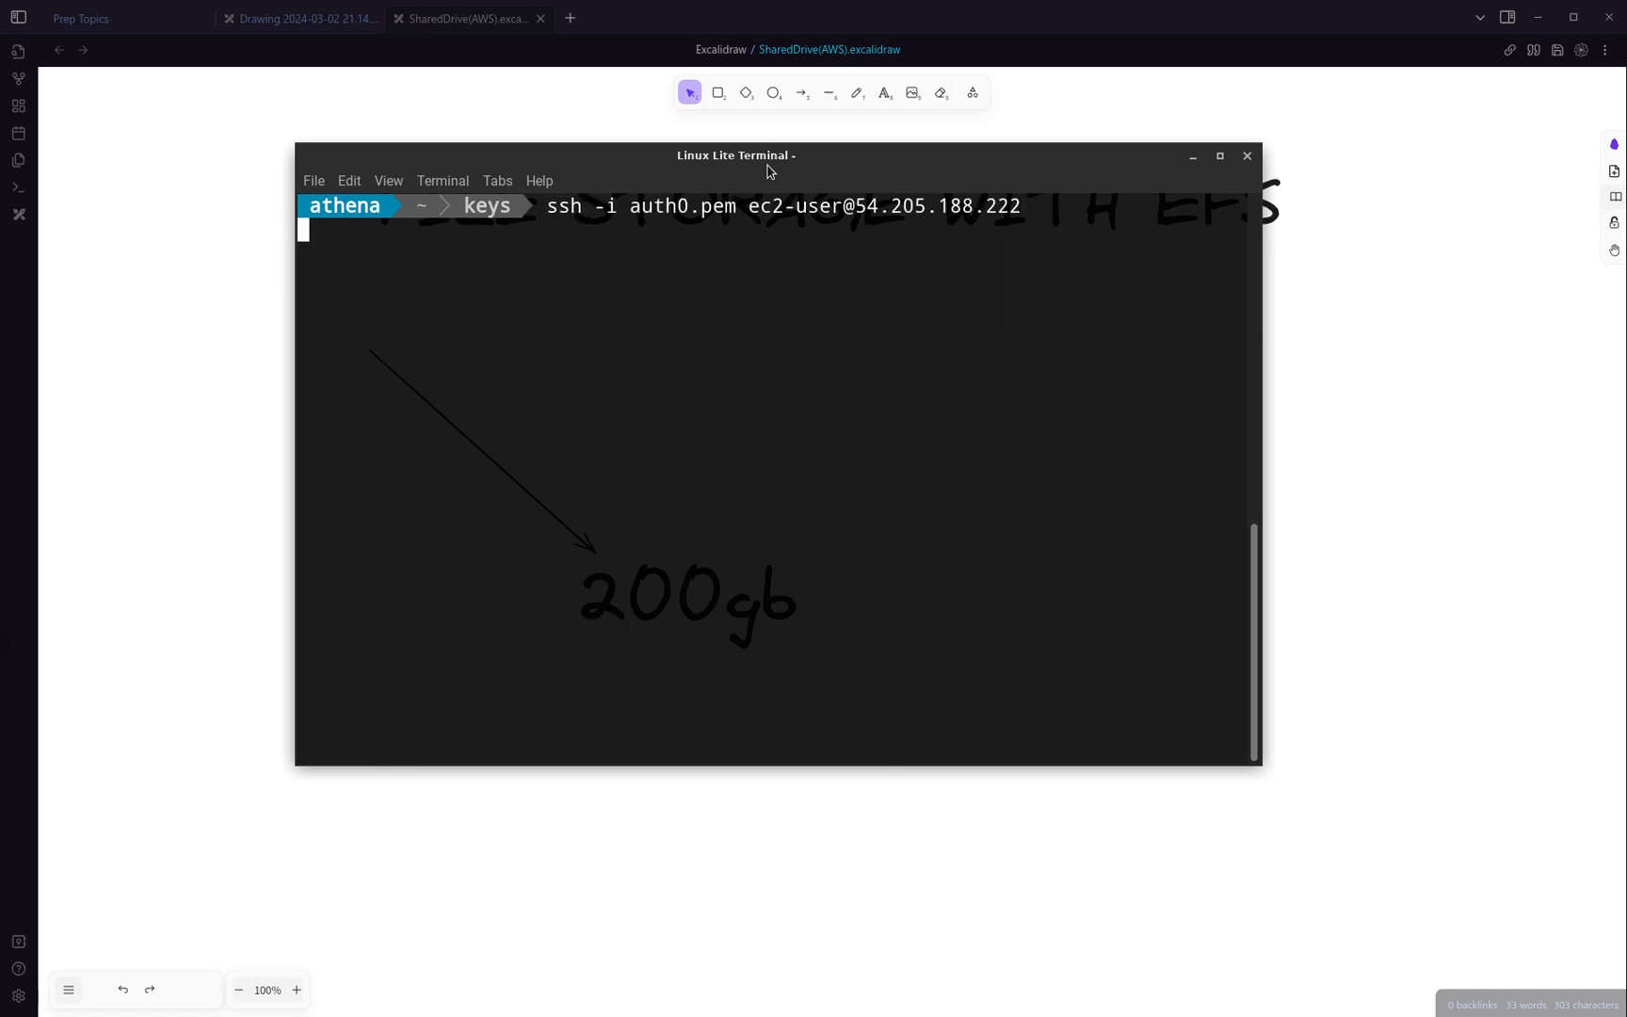
pyautogui.hotkey('ctrl', 'l')
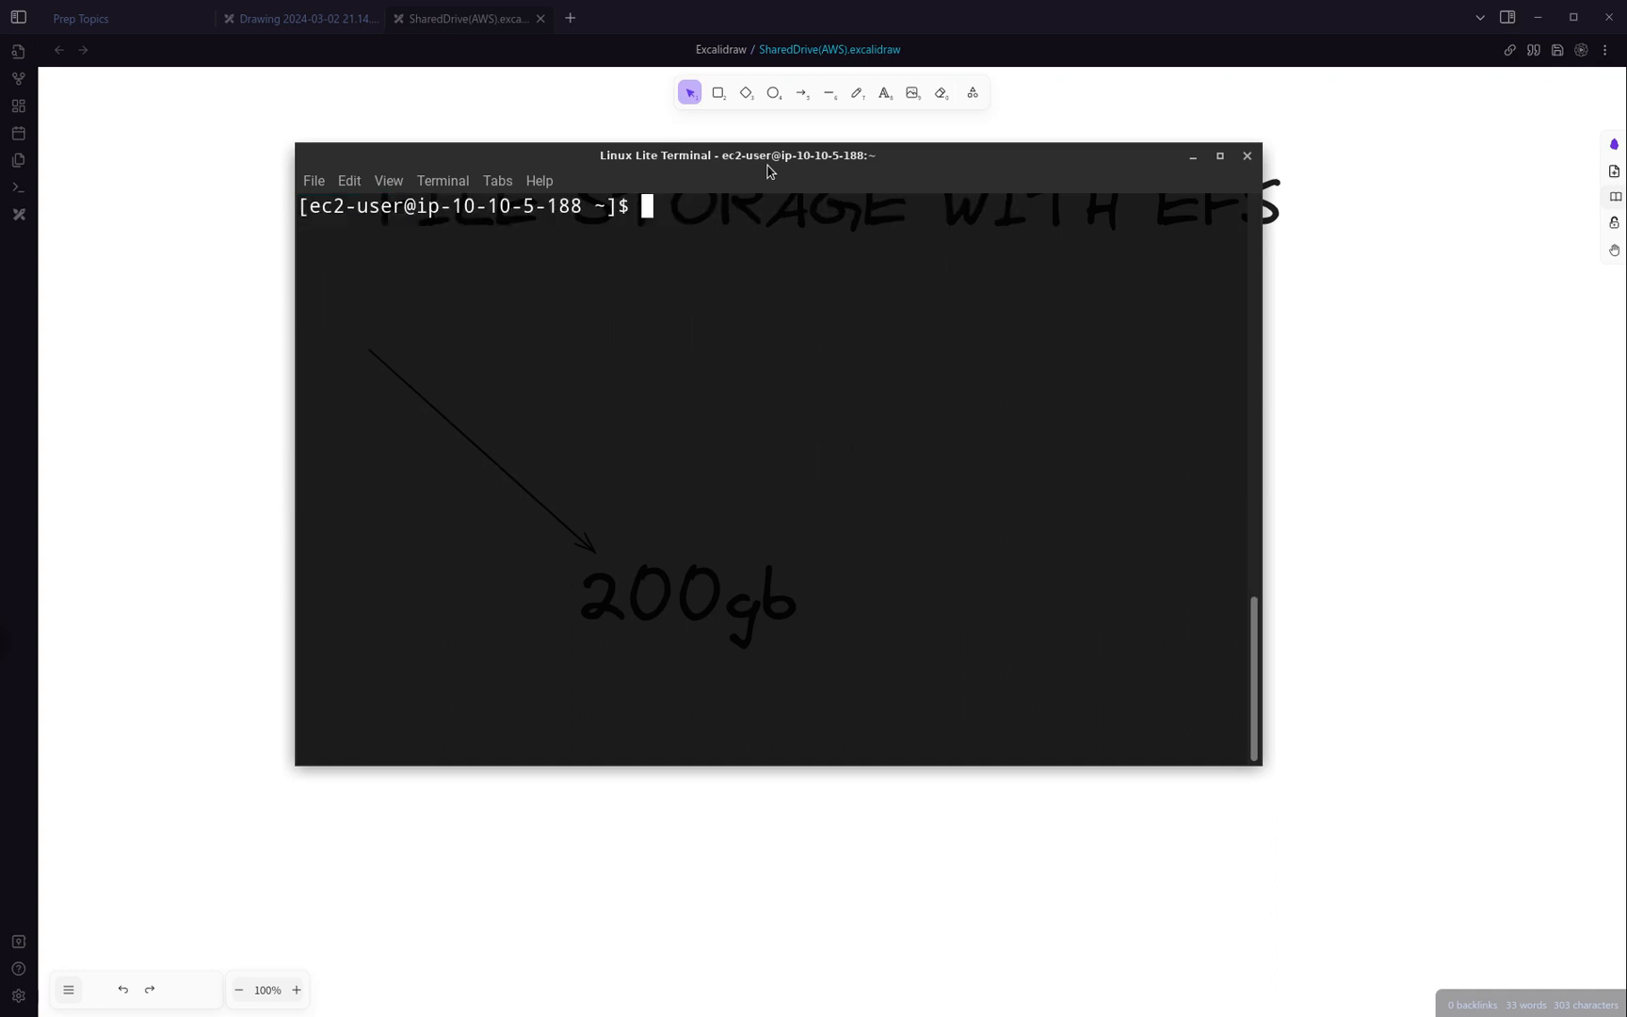
# Check the current directory on the instance and try to create efsDemo1 there with sudo mkdir, listing the contents
pyautogui.write('pwd')
pyautogui.press('Return')
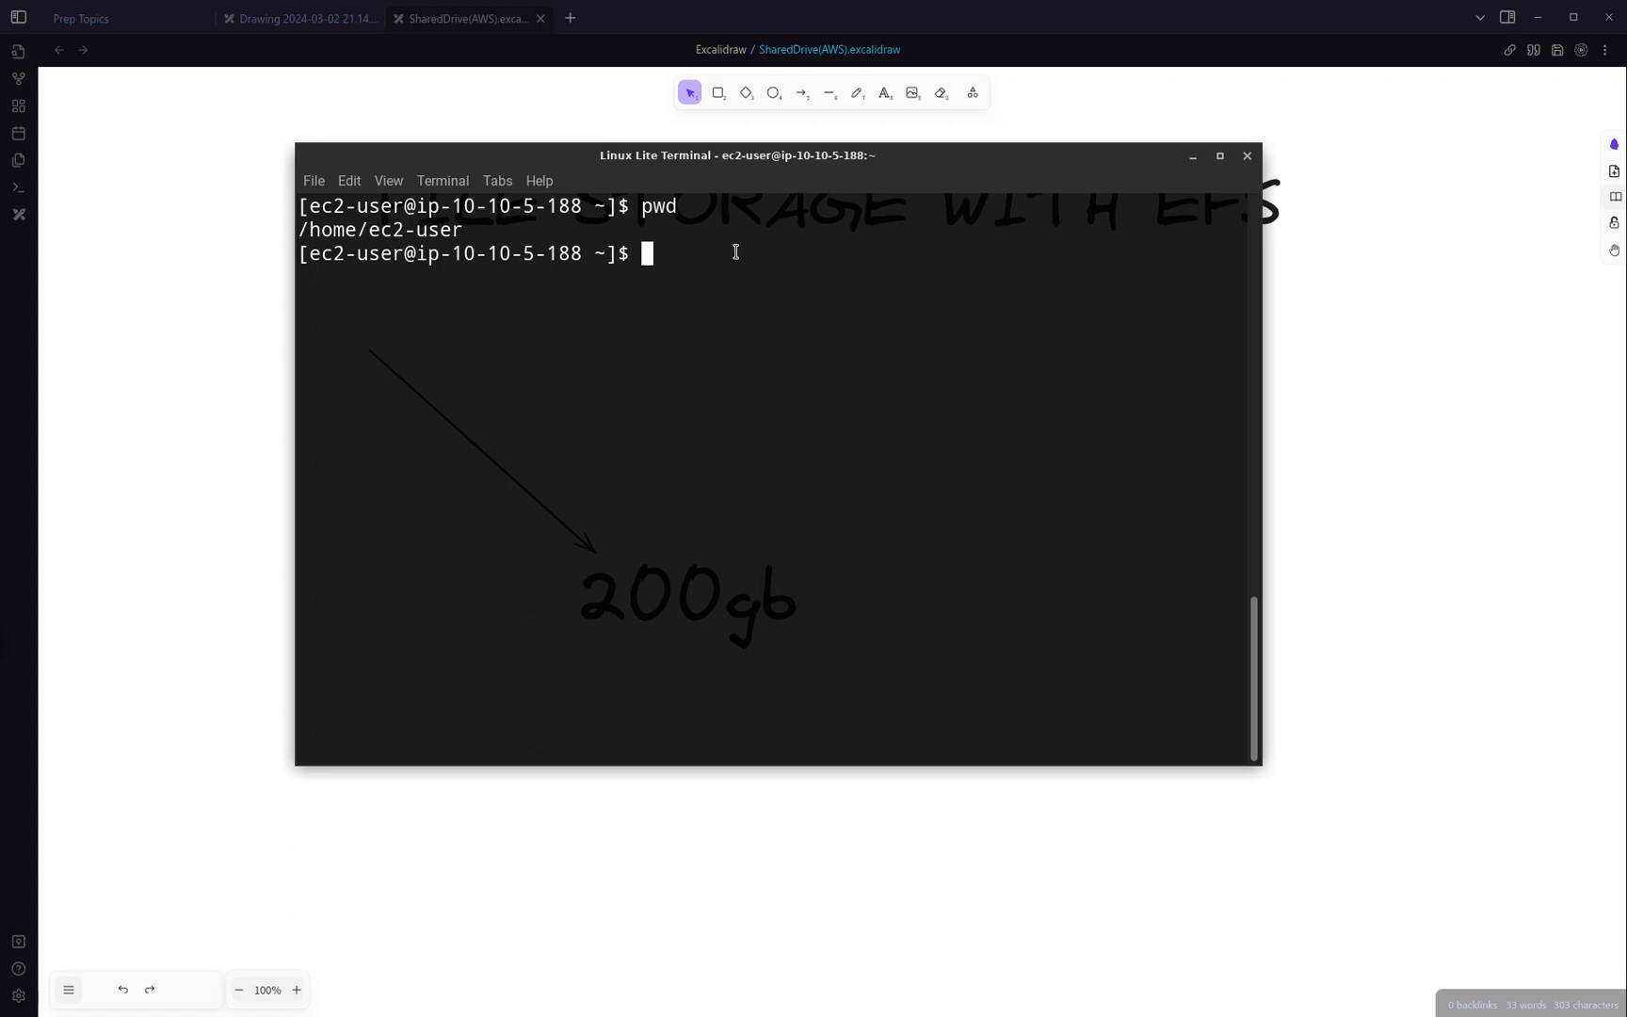
pyautogui.write('sudo mkdir')
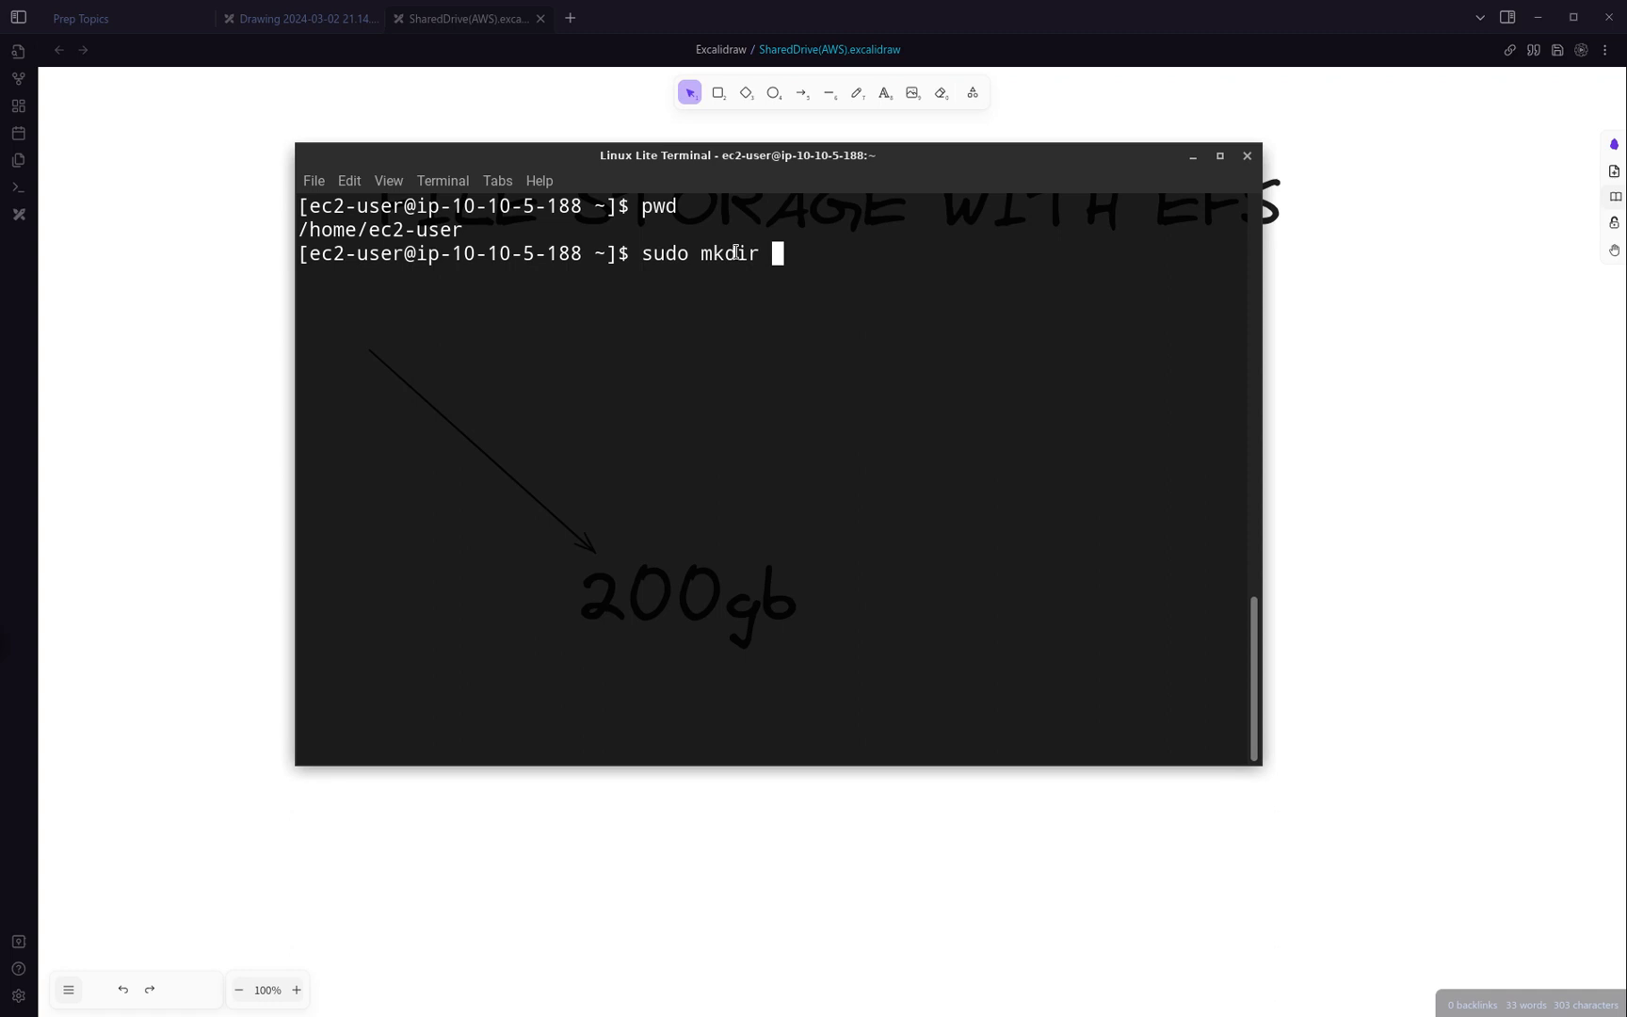
pyautogui.write(' efsDem1')
pyautogui.press('BackSpace')
pyautogui.write('o1')
pyautogui.press('Return')
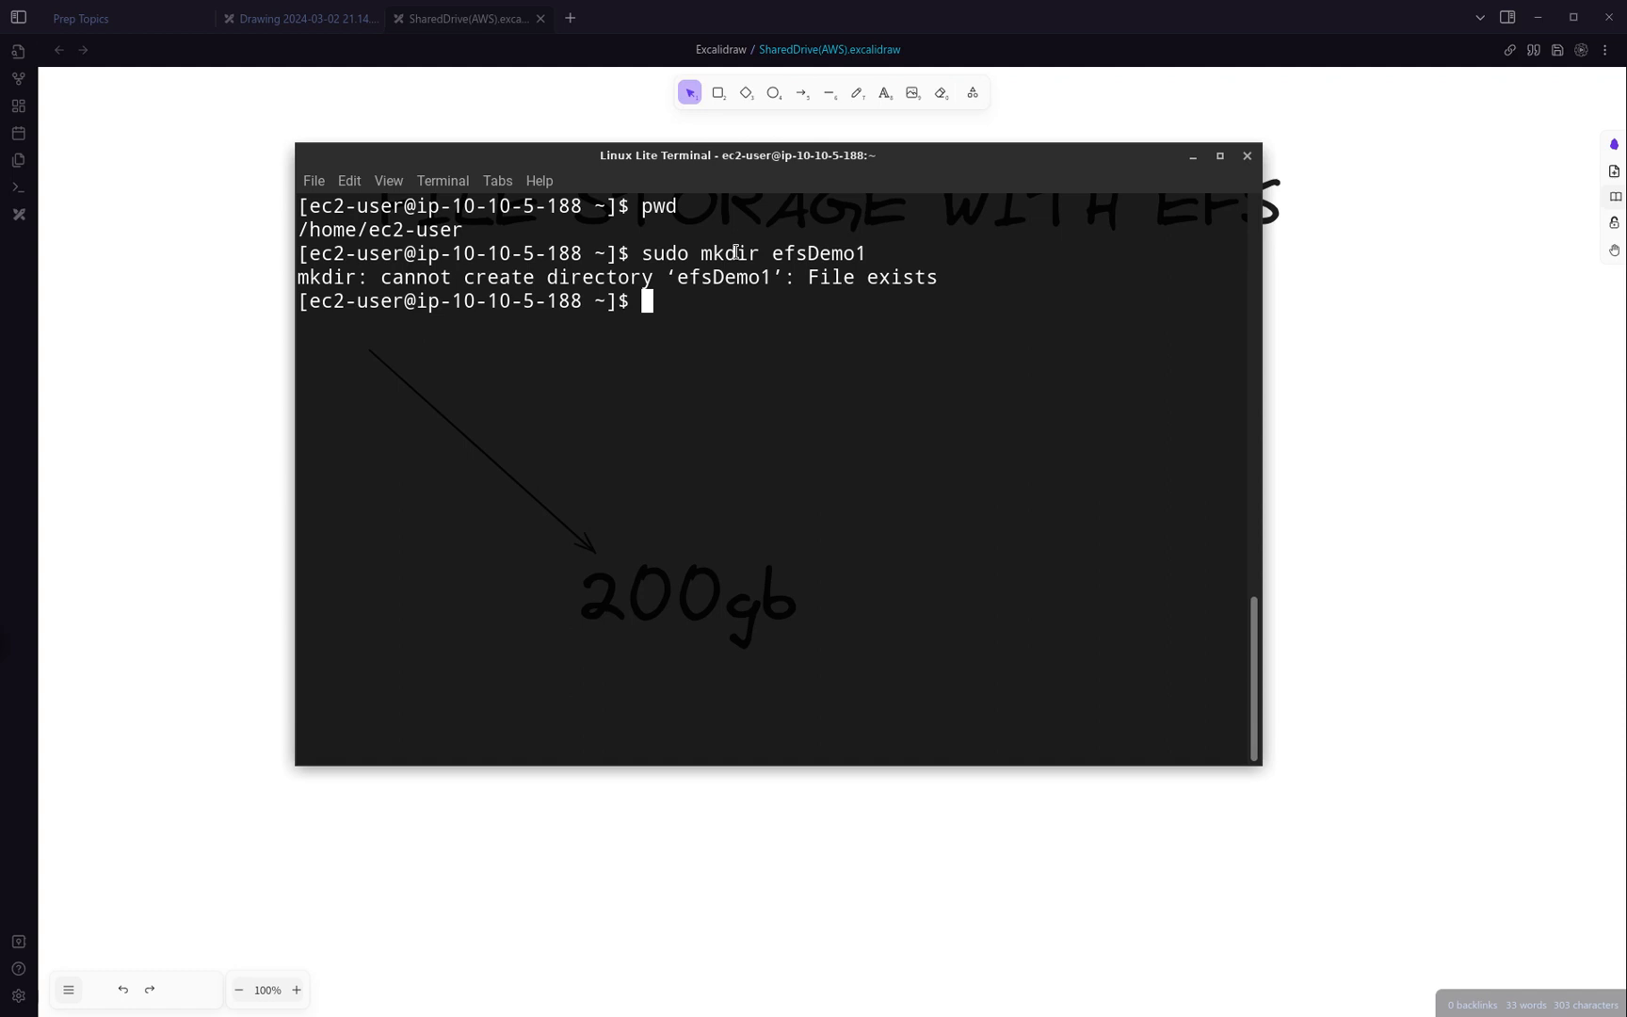
pyautogui.write('ls')
pyautogui.press('Return')
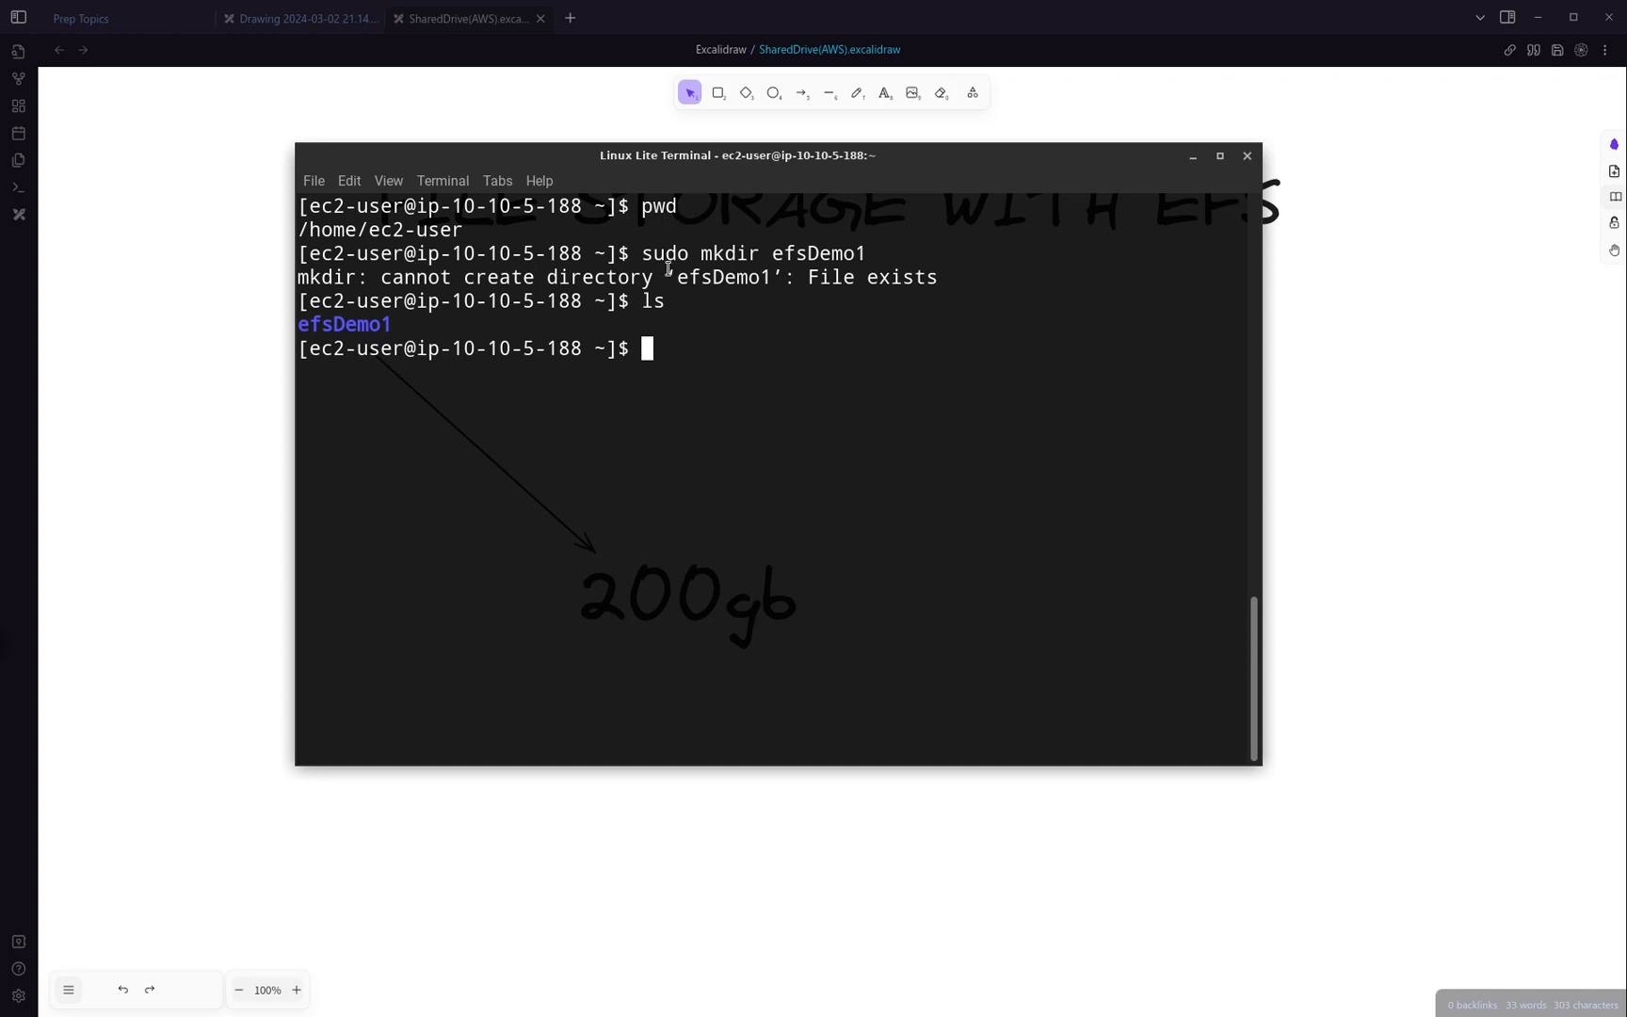
# Copy the NFS client mount command from the browser's EFS Attach dialog and paste it at the SSH terminal prompt
pyautogui.moveTo(524, 348); pyautogui.dragTo(644, 348)
pyautogui.click(694, 339)
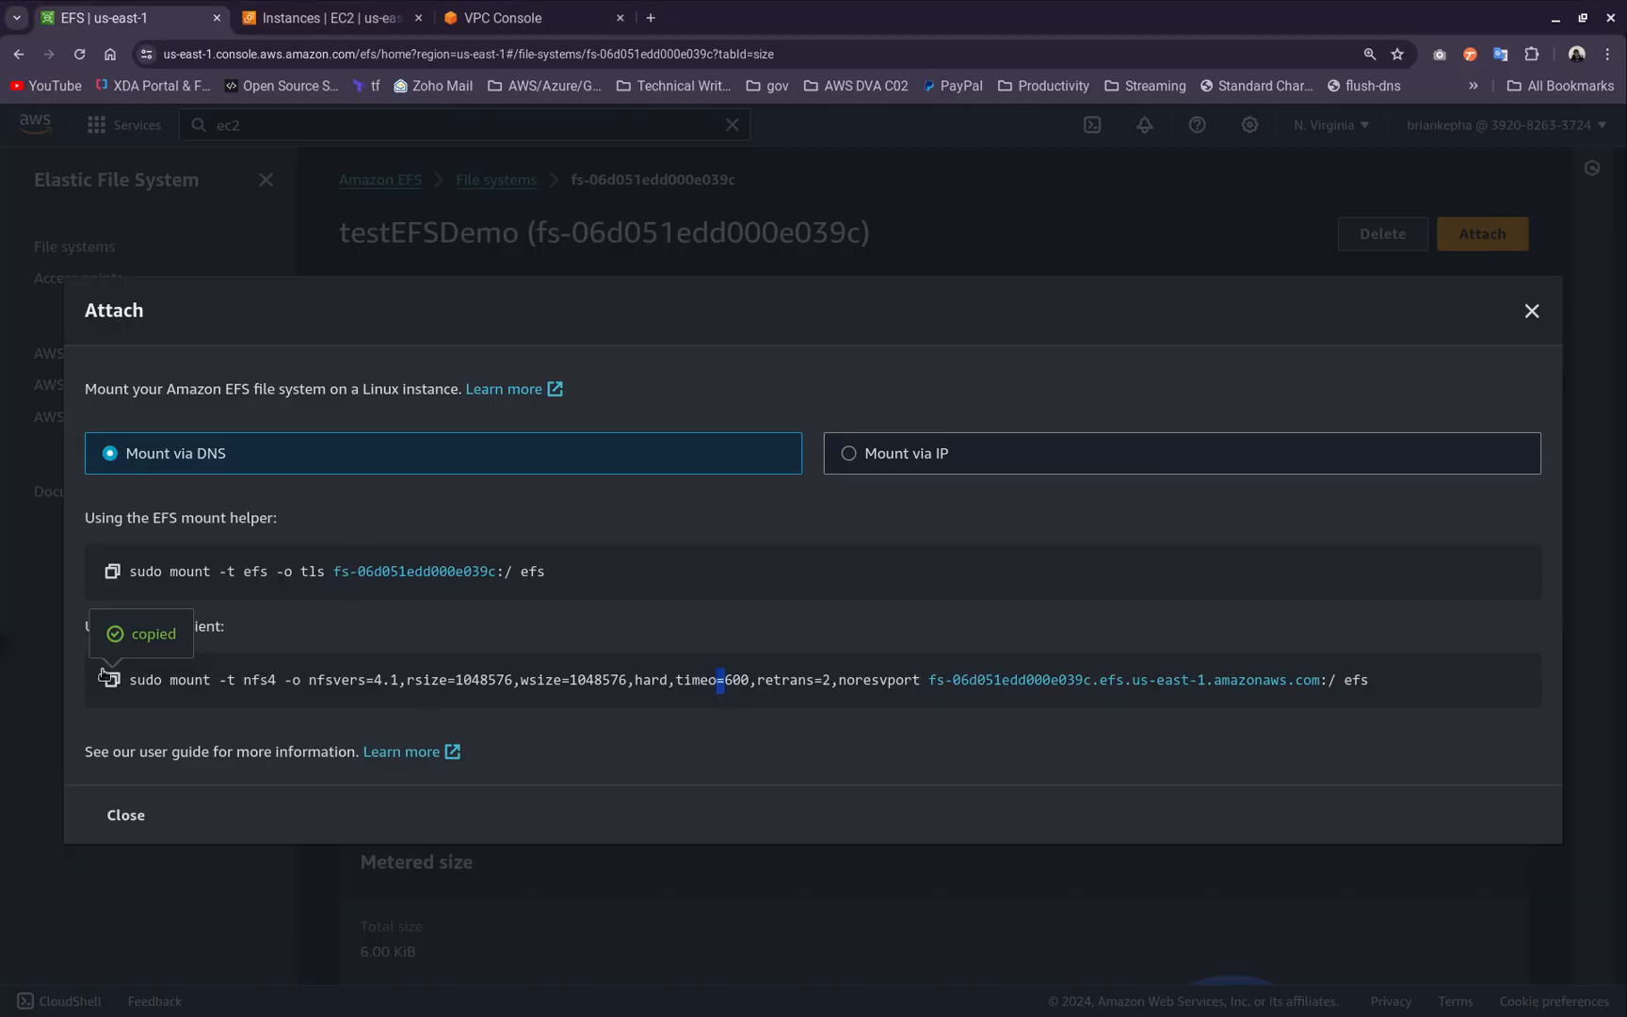
pyautogui.hotkey('alt', 'Tab')
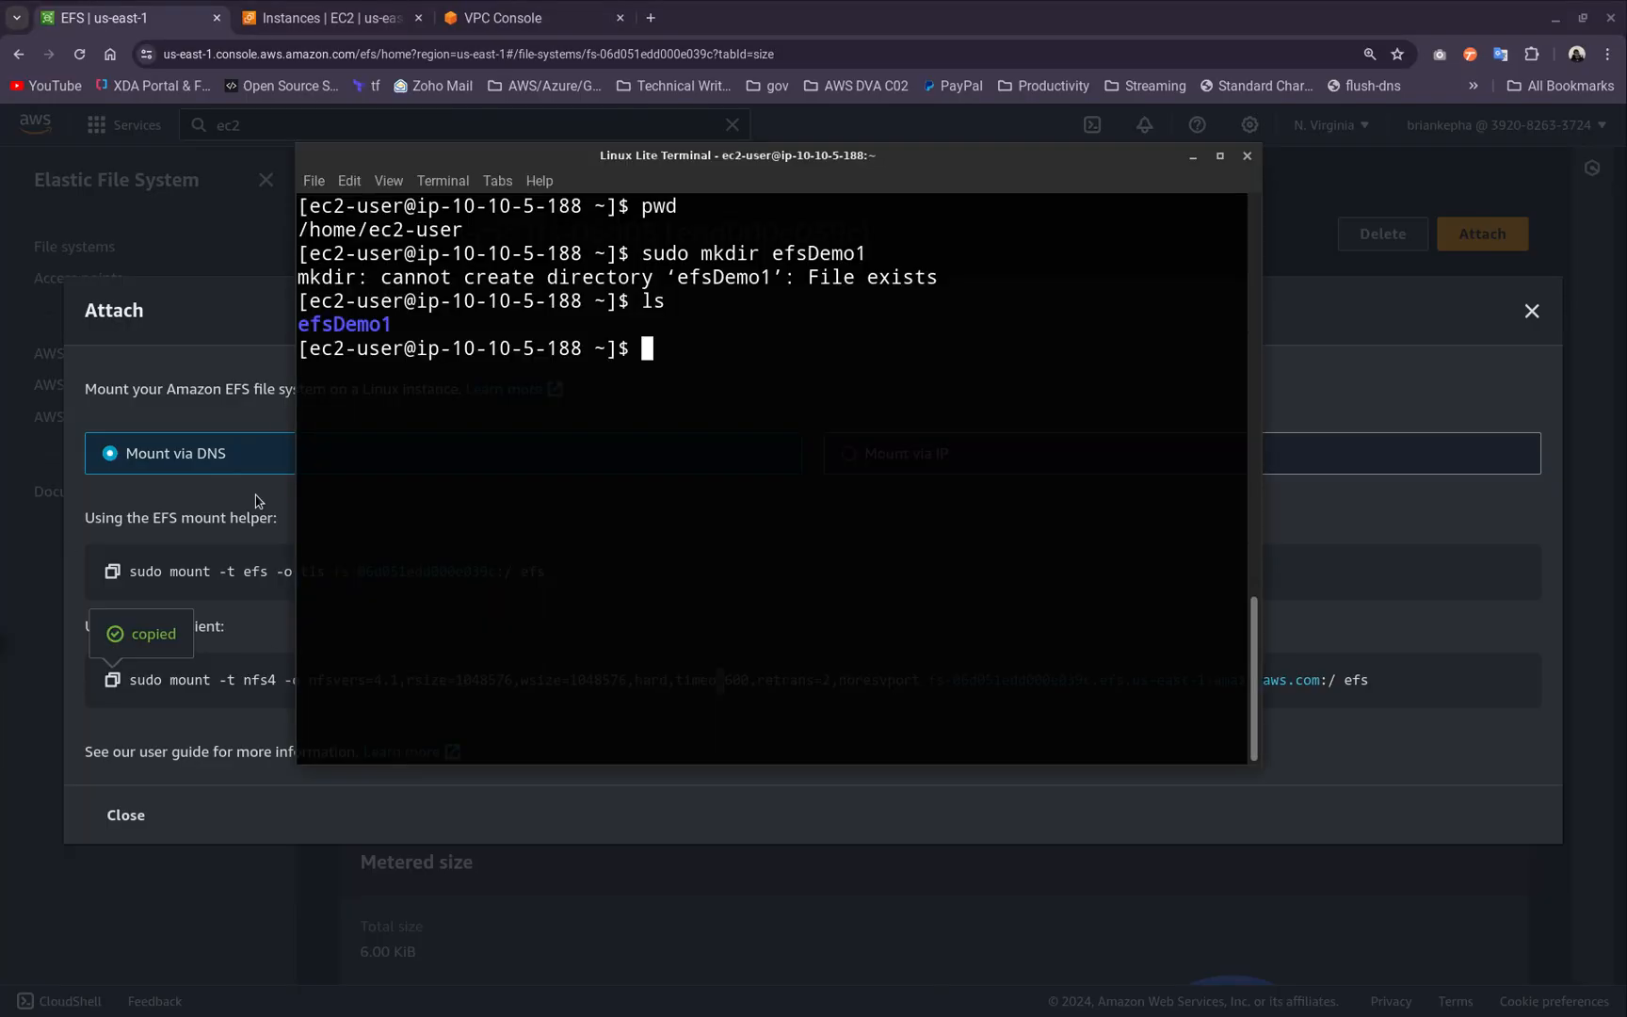
pyautogui.rightClick(702, 368)
pyautogui.click(747, 485)
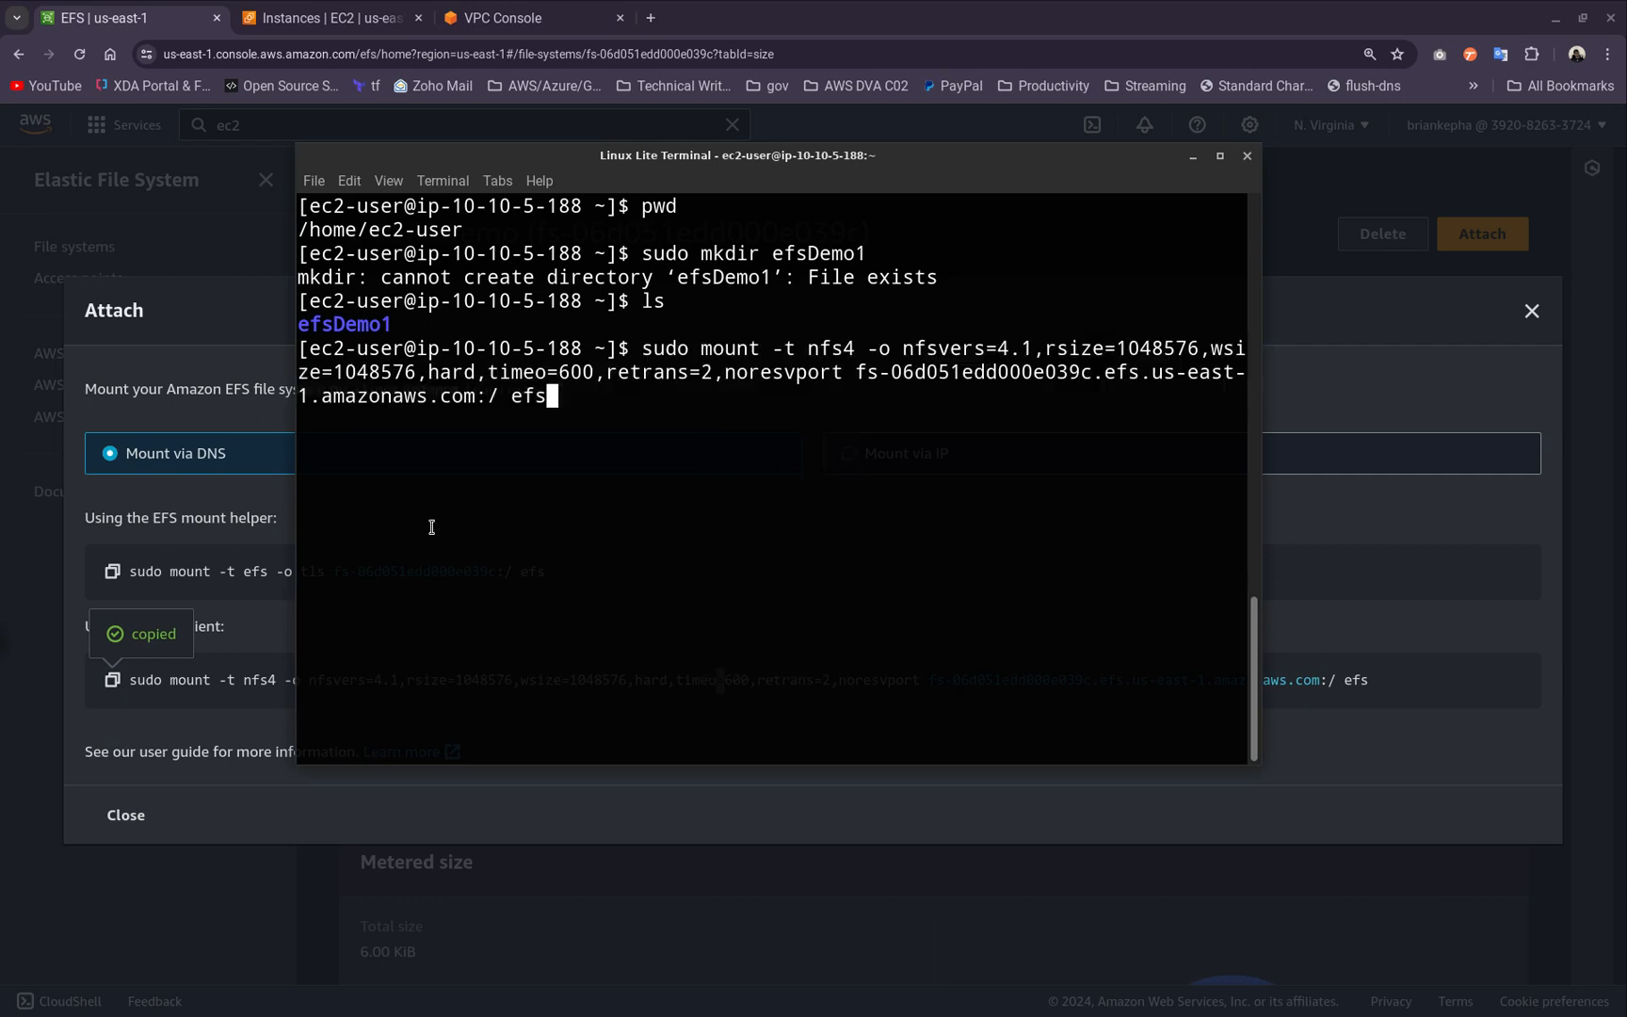
# Replace the efs ending of the pasted mount command with efsDemo1 and run the command
pyautogui.press('BackSpace')
pyautogui.press('BackSpace')
pyautogui.press('BackSpace')
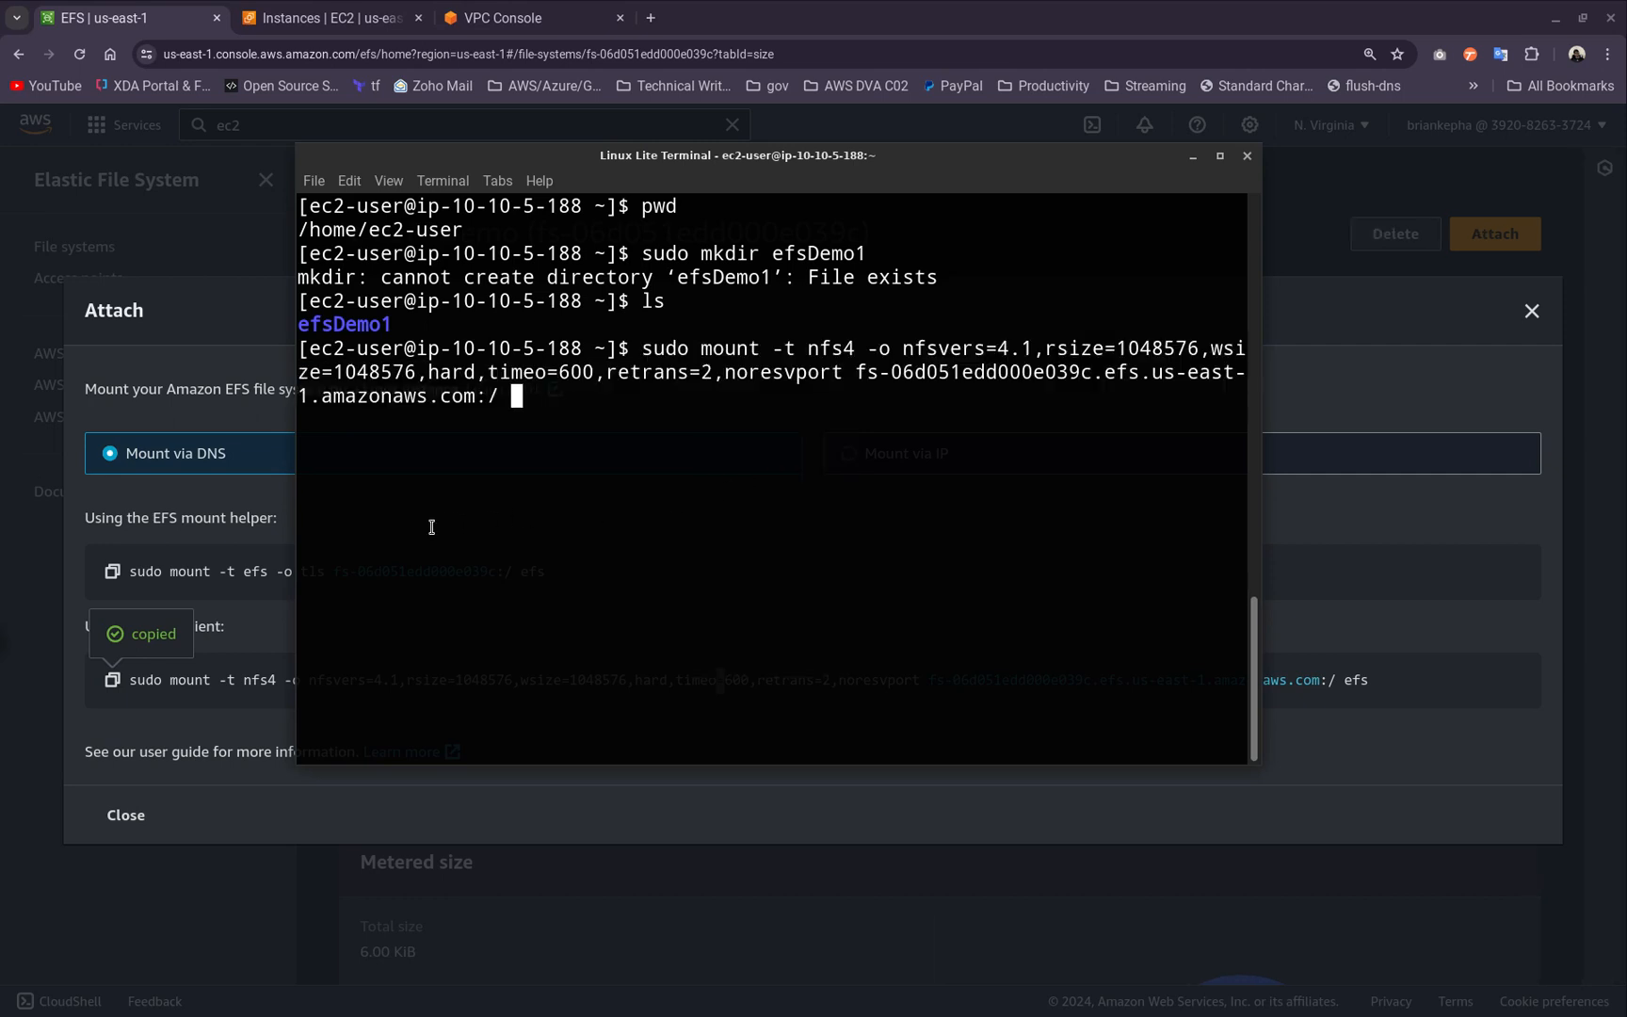
pyautogui.write('efsDemo1')
pyautogui.press('Return')
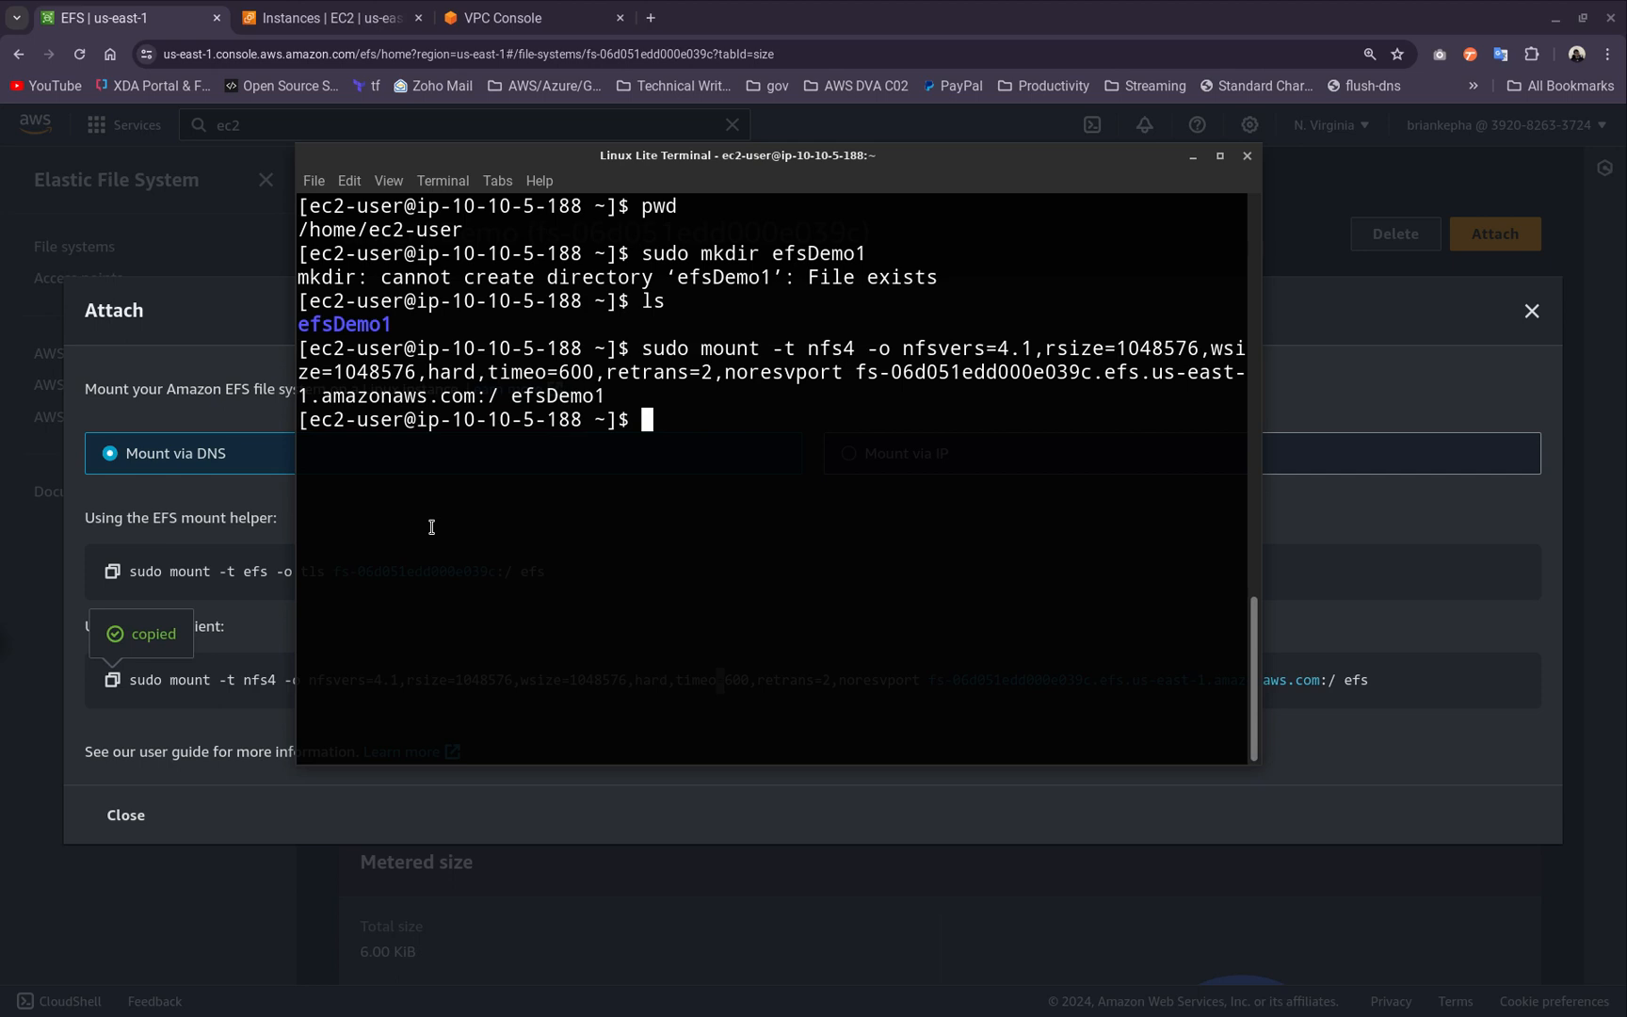
# Change into the efsDemo1 directory and clear the terminal output
pyautogui.write('c')
pyautogui.write('Demo')
pyautogui.press('BackSpace')
pyautogui.press('BackSpace')
pyautogui.press('BackSpace')
pyautogui.press('BackSpace')
pyautogui.write('e')
pyautogui.press('Tab')
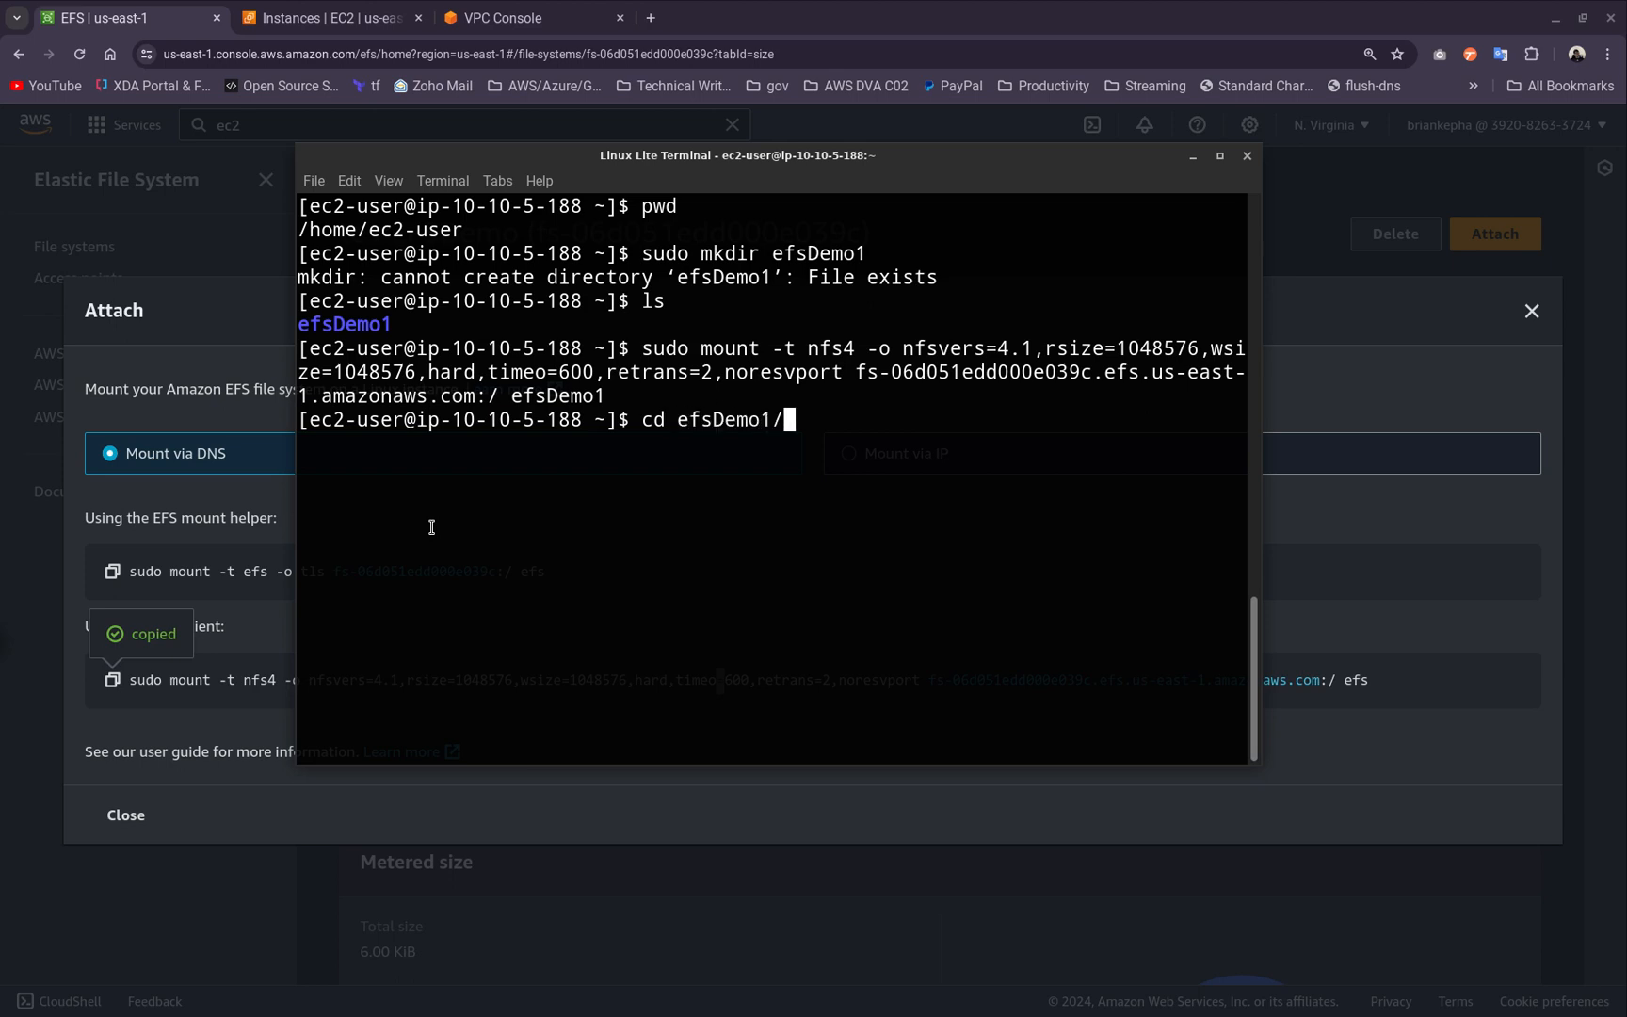
pyautogui.press('Return')
pyautogui.hotkey('ctrl', 'l')
# List the contents of the mounted efsDemo1 directory twice and clear the output
pyautogui.write('ls')
pyautogui.press('Return')
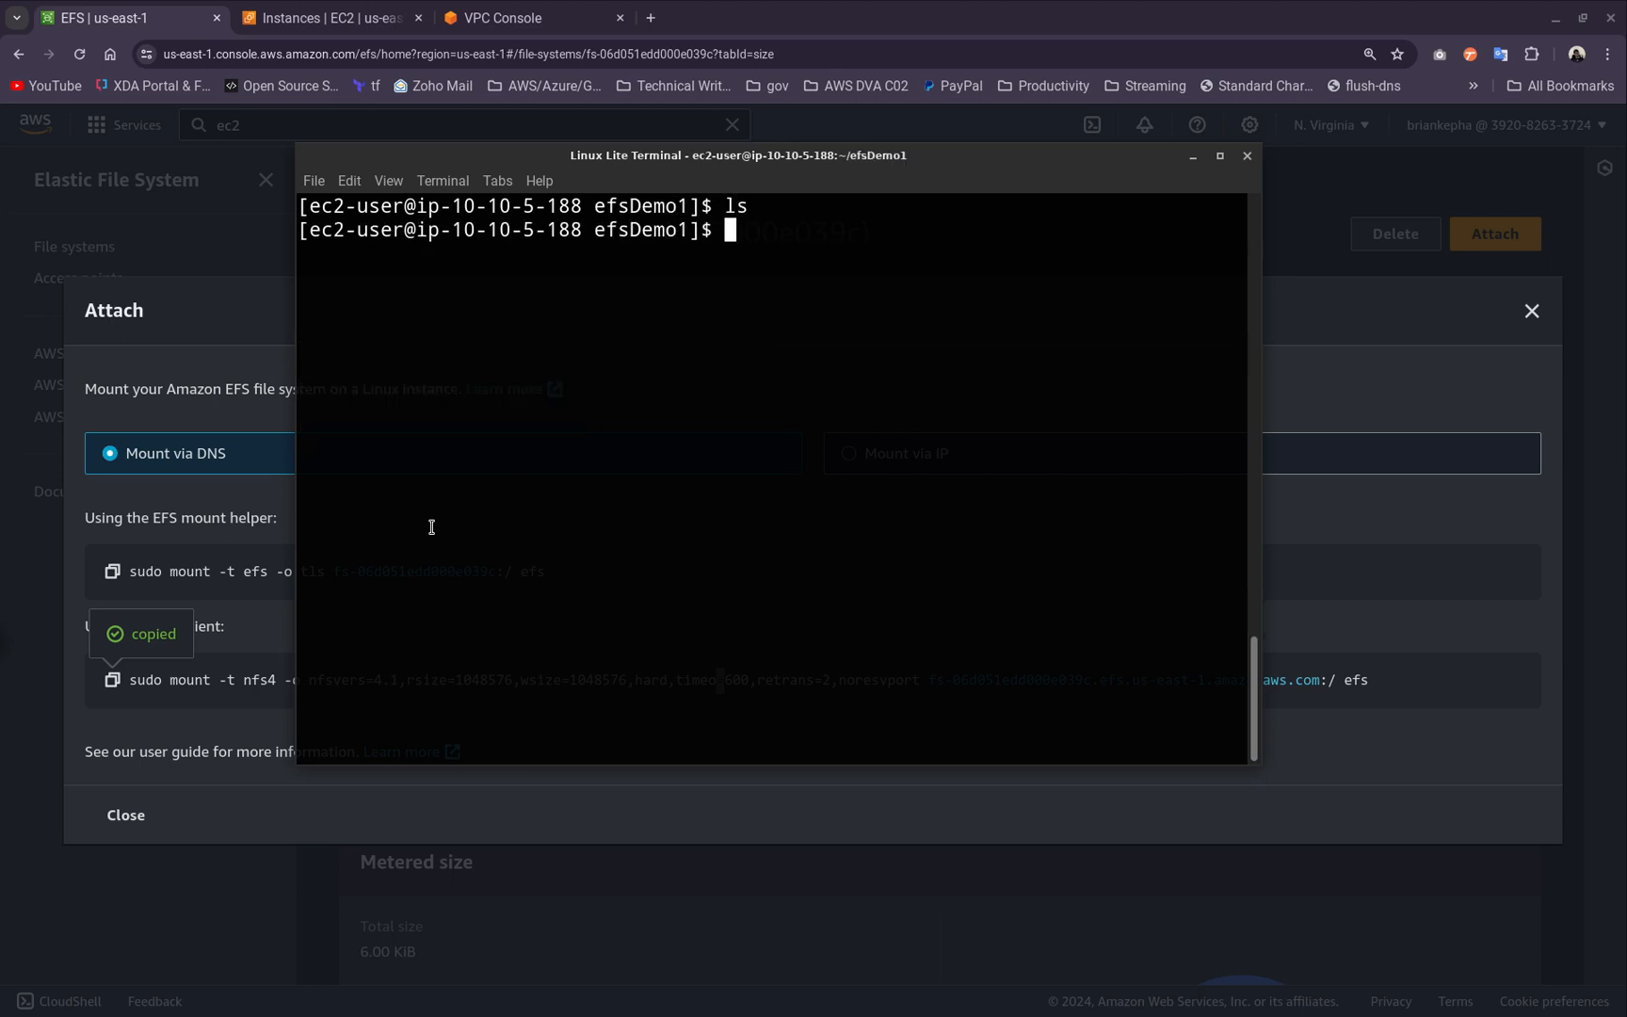
pyautogui.write('ls')
pyautogui.press('Return')
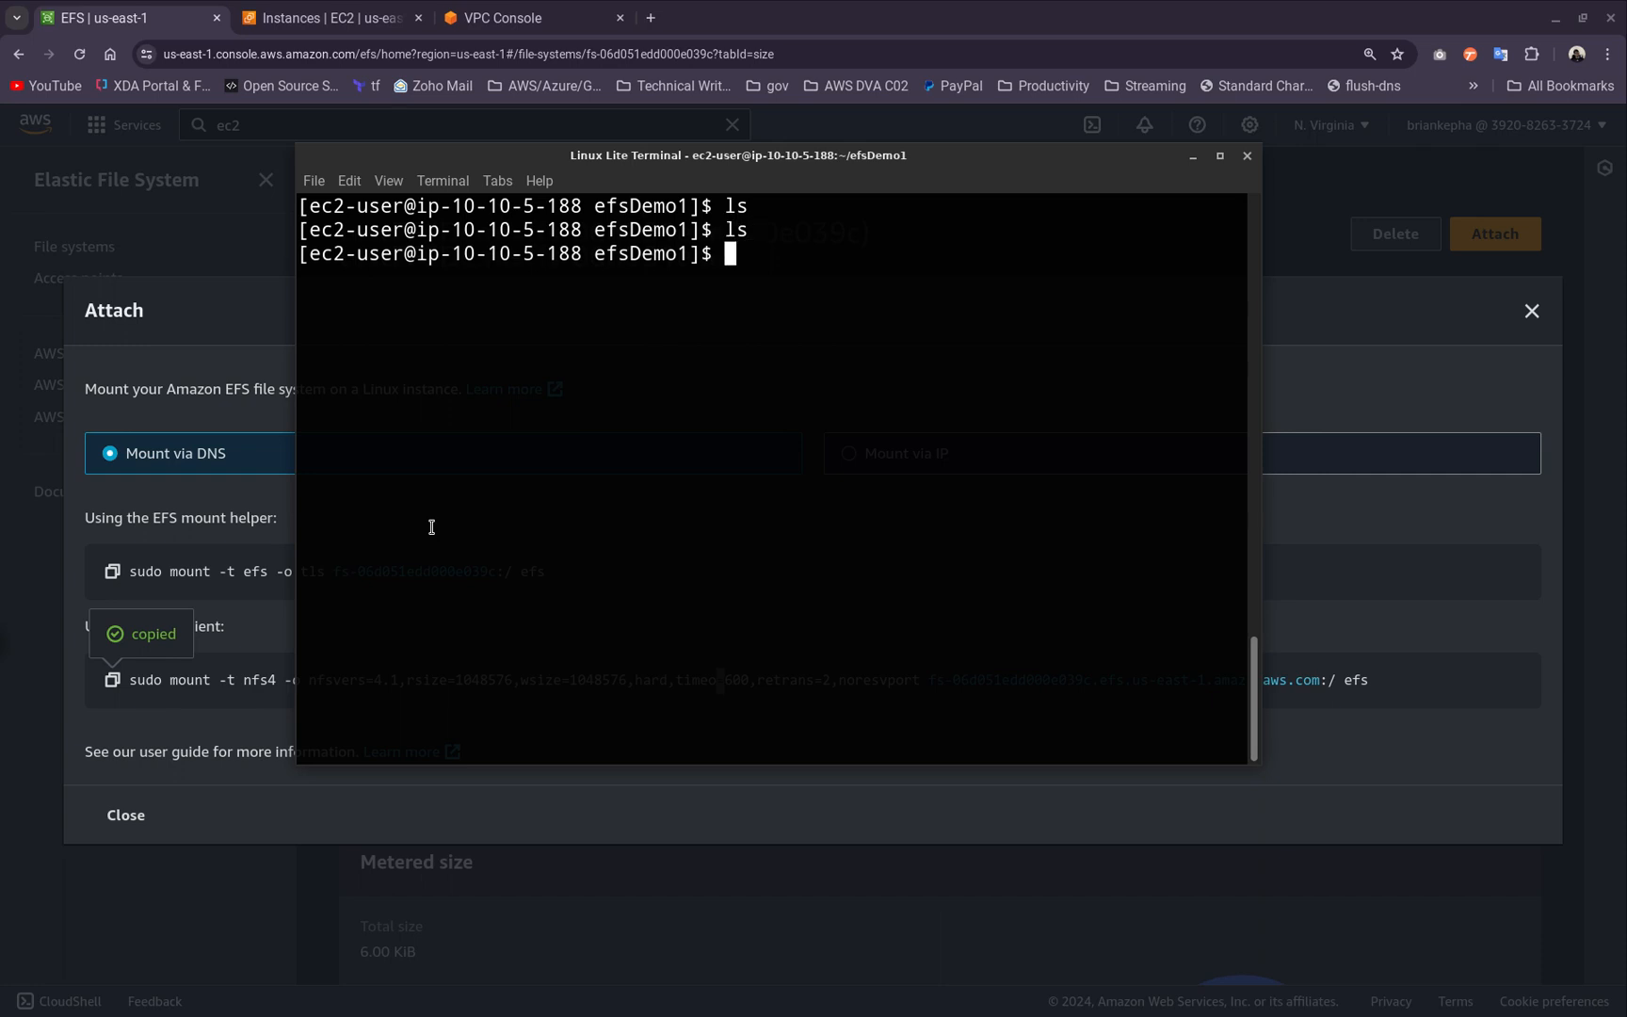
pyautogui.hotkey('ctrl', 'l')
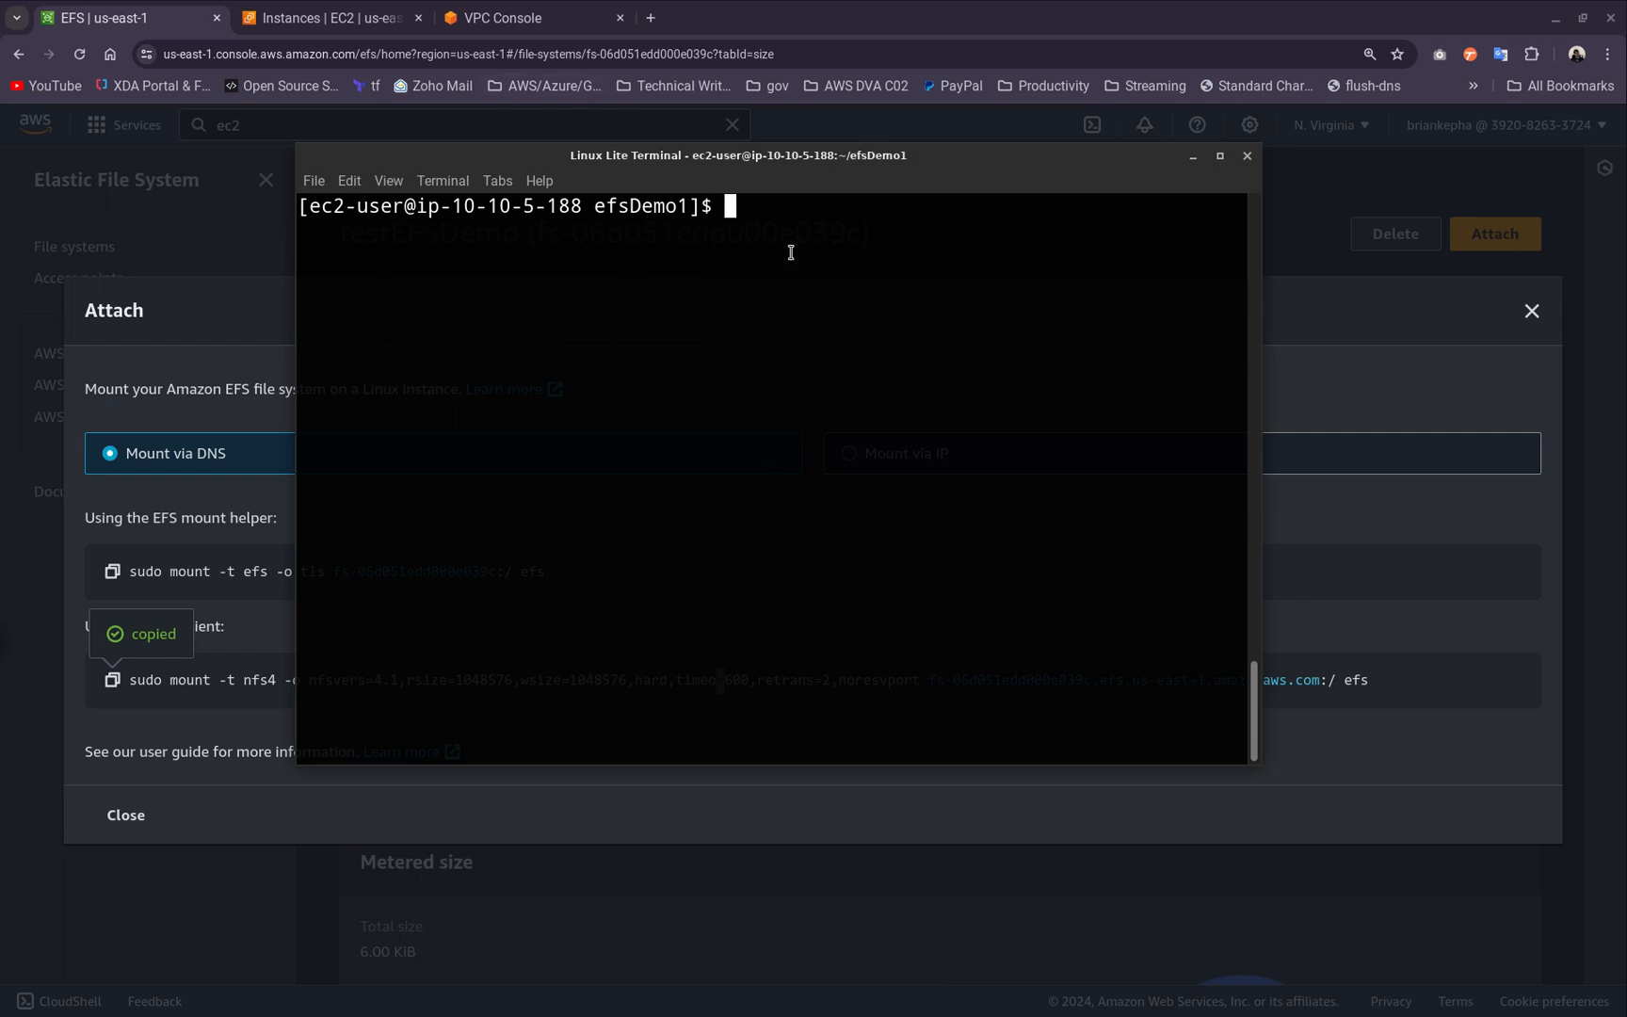
# Try to write the text "thius is a shared drive" into test.txt with echo and output redirection
pyautogui.write('echo "thius i')
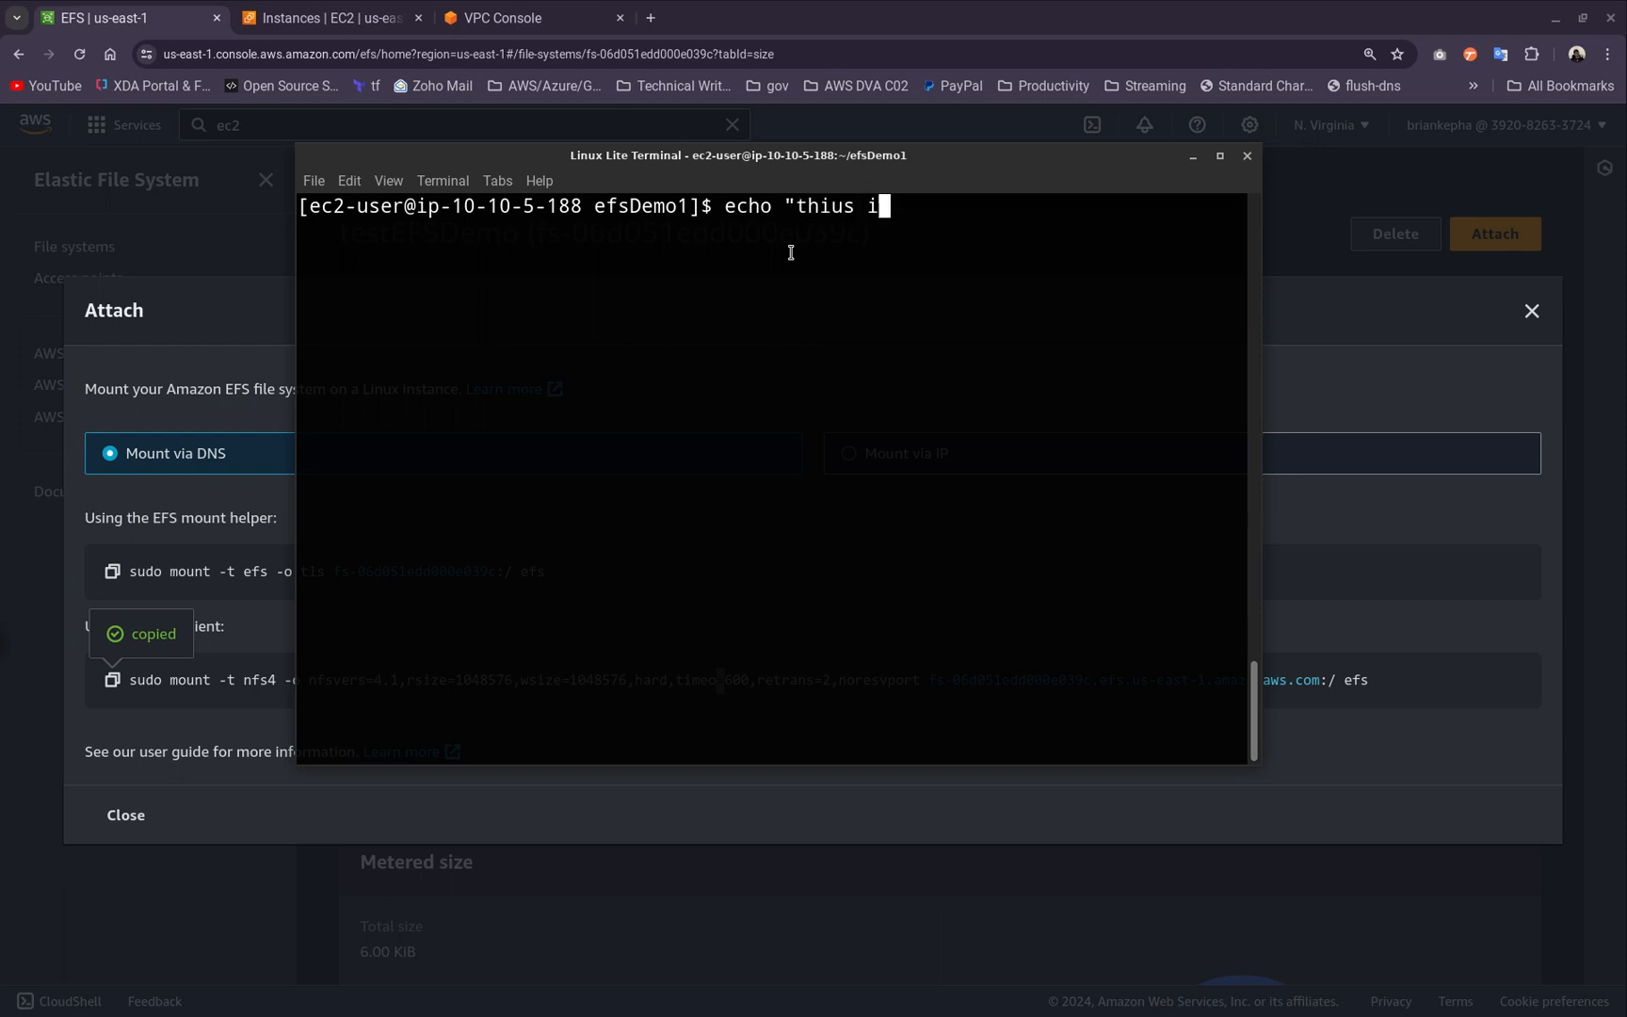
pyautogui.write('s a shared drive"')
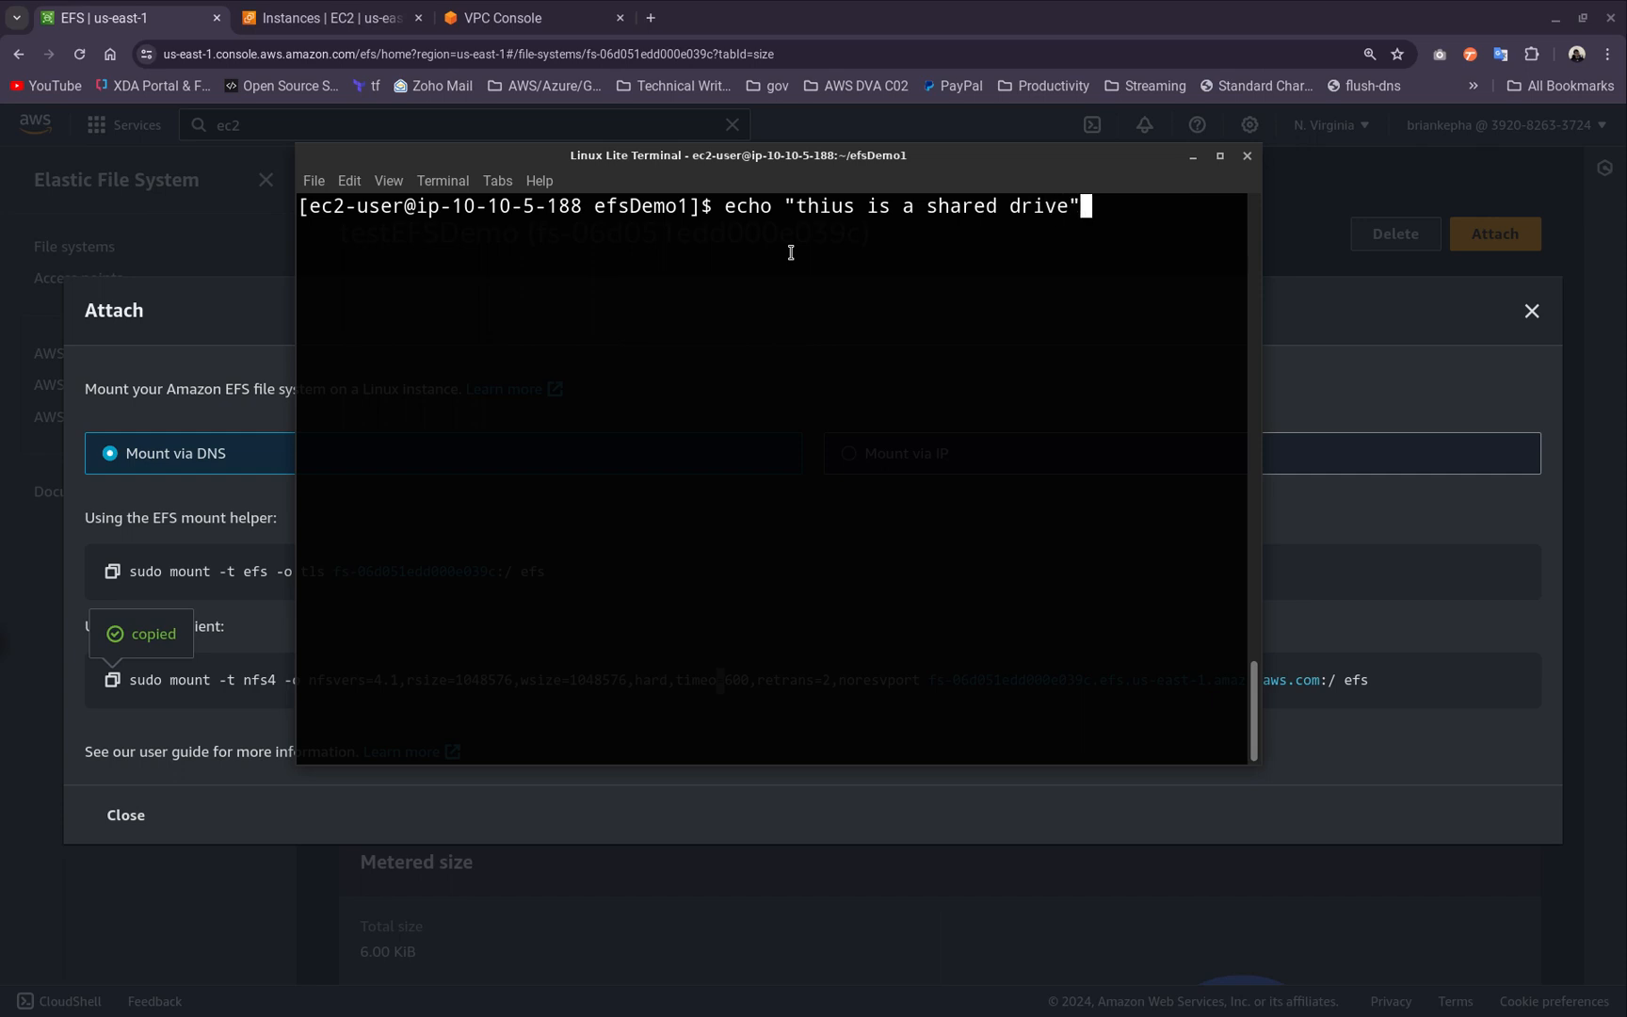
pyautogui.write('>')
pyautogui.press('BackSpace')
pyautogui.write('test.txt')
pyautogui.press('Return')
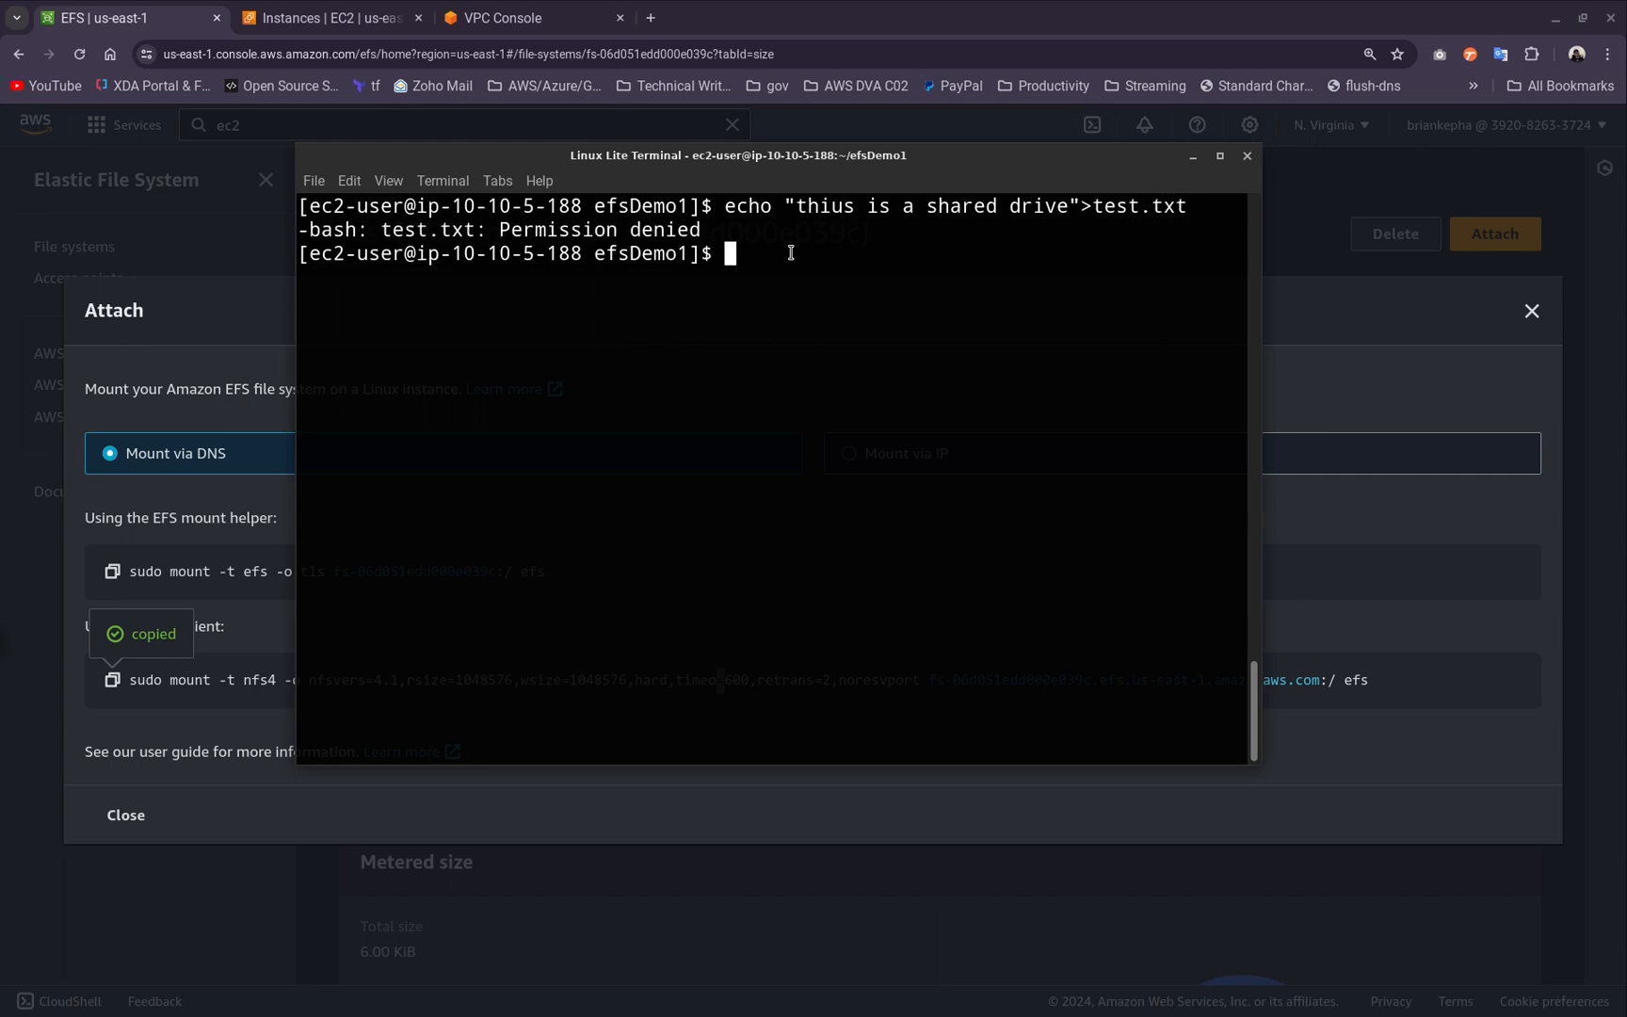
# Try the same echo command for test.txt again with sudo placed in front of it
pyautogui.press('Up')
pyautogui.press('Left')
pyautogui.press('Left')
pyautogui.press('Left')
pyautogui.press('Left')
pyautogui.press('Left')
pyautogui.press('Left')
pyautogui.press('Left')
pyautogui.press('Left')
pyautogui.press('Left')
pyautogui.press('Left')
pyautogui.press('Left')
pyautogui.press('Left')
pyautogui.press('Left')
pyautogui.press('Left')
pyautogui.press('Left')
pyautogui.press('Left')
pyautogui.press('Left')
pyautogui.press('Left')
pyautogui.press('Left')
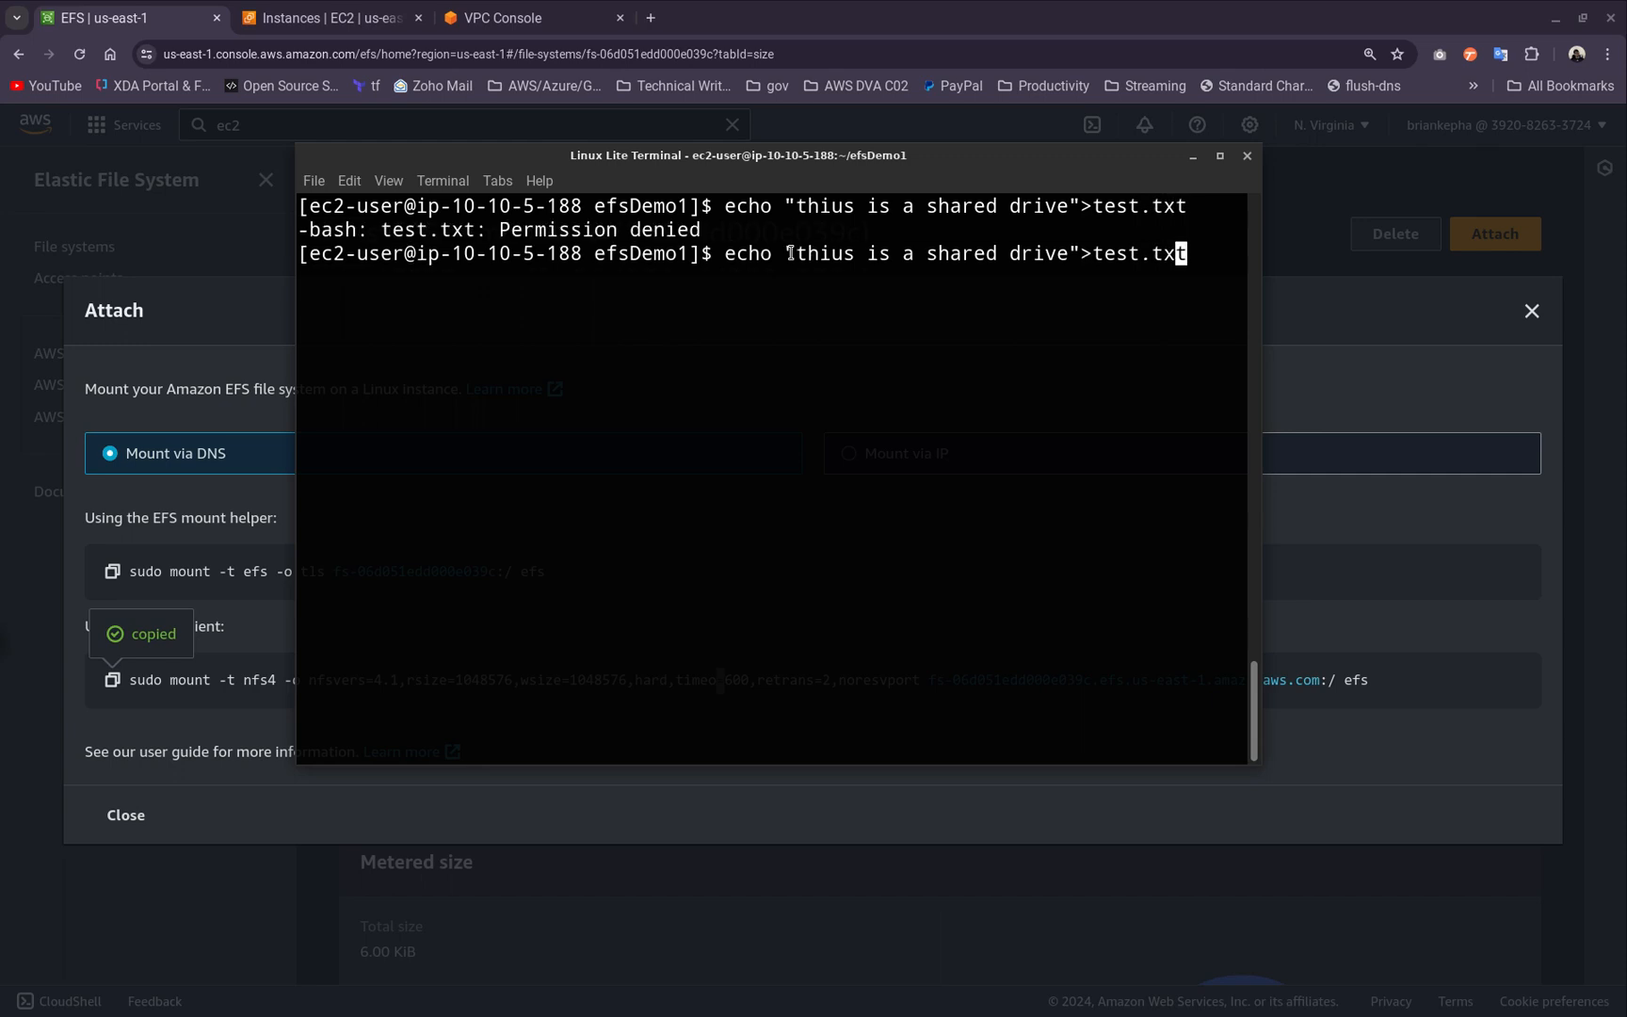
pyautogui.press('Left')
pyautogui.press('Left')
pyautogui.press('Left')
pyautogui.press('Left')
pyautogui.press('Left')
pyautogui.press('Left')
pyautogui.press('Left')
pyautogui.press('Left')
pyautogui.press('Left')
pyautogui.press('Left')
pyautogui.press('Left')
pyautogui.press('Left')
pyautogui.press('Left')
pyautogui.press('Left')
pyautogui.press('Left')
pyautogui.press('Left')
pyautogui.press('Left')
pyautogui.press('Left')
pyautogui.press('Left')
pyautogui.press('Left')
pyautogui.write('sudo')
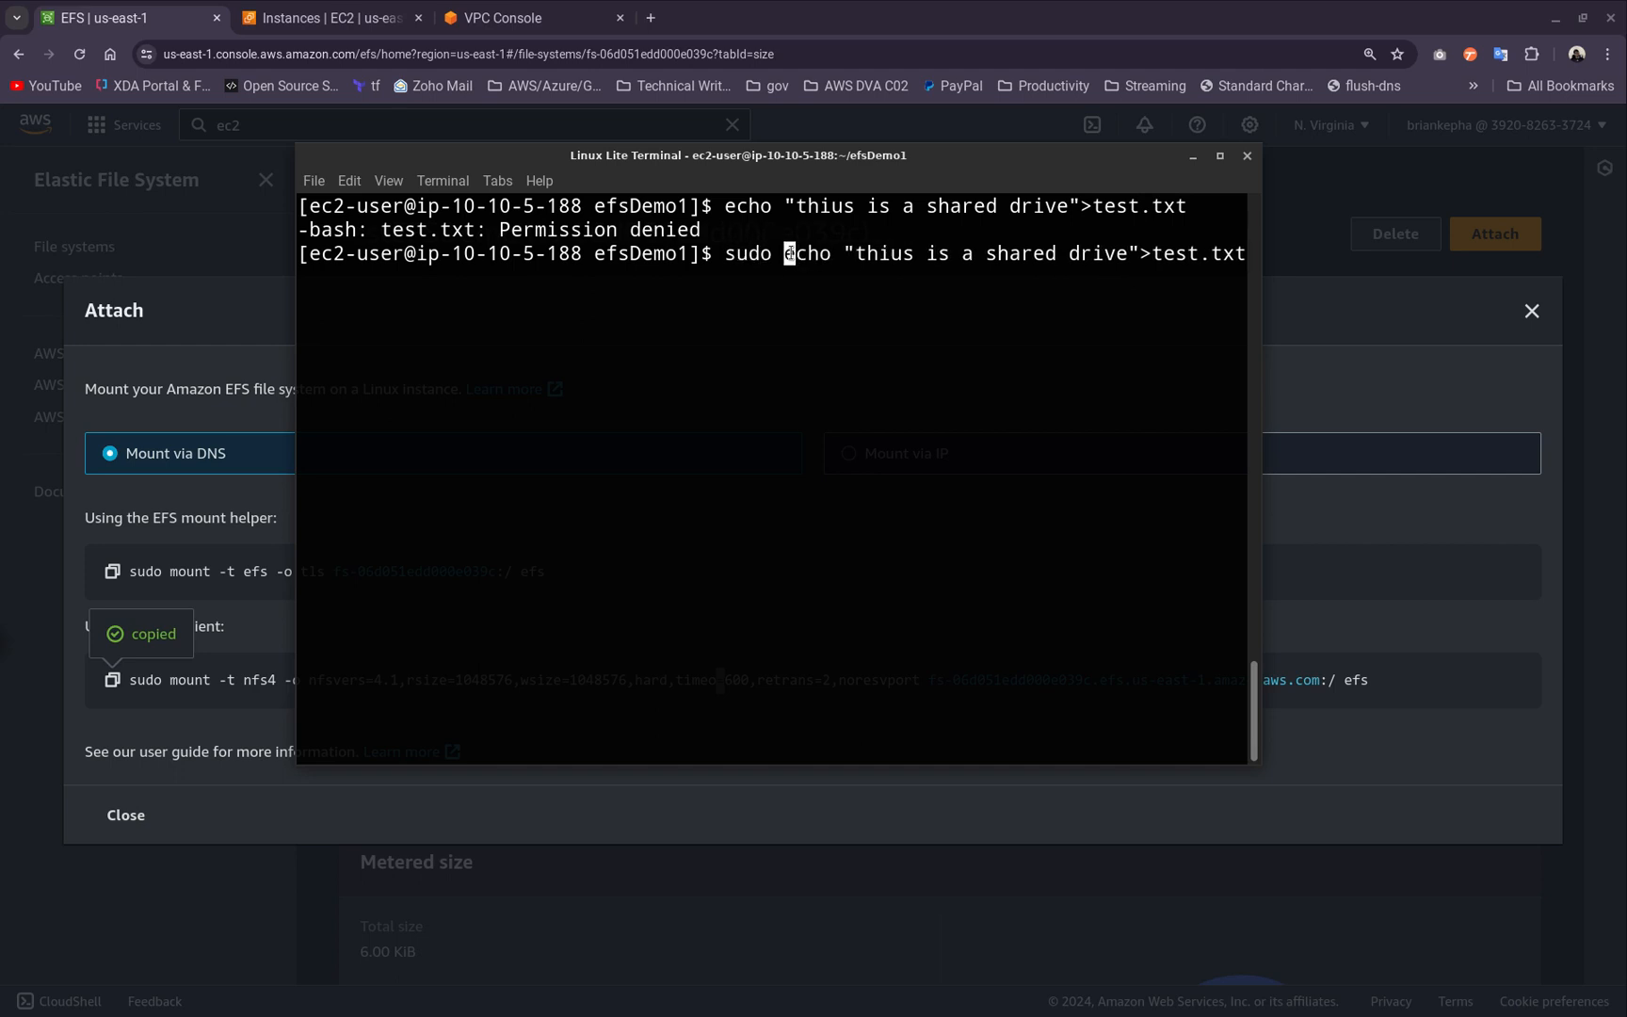
pyautogui.press('Return')
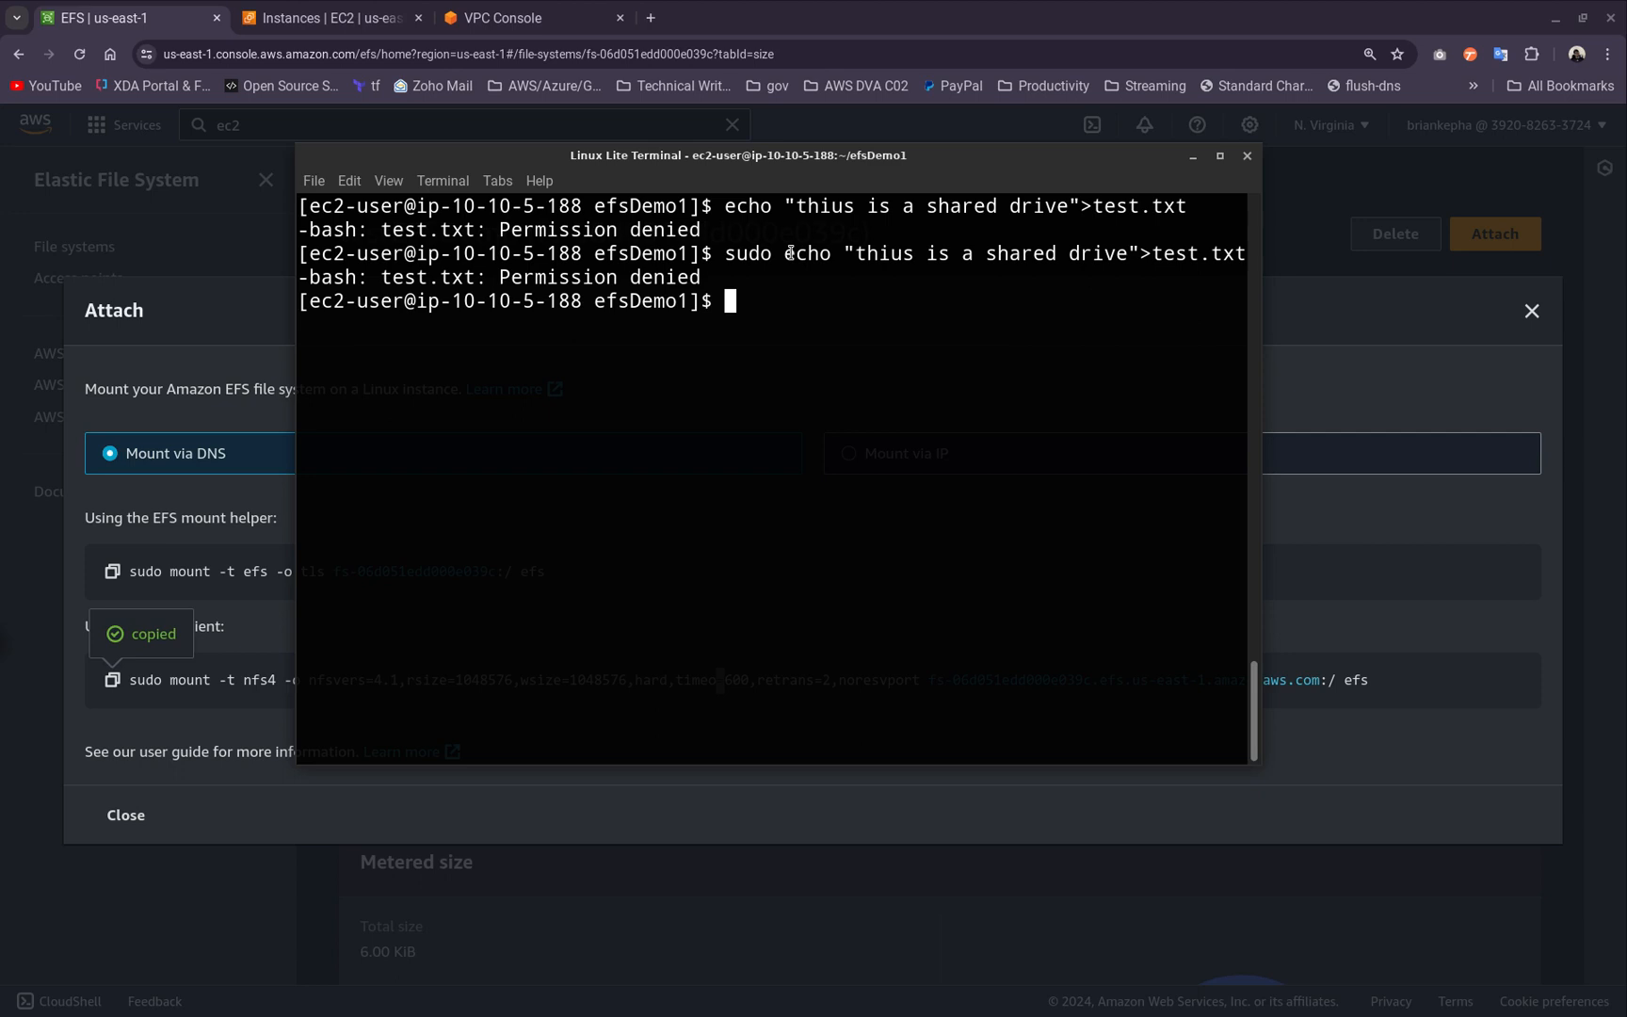
pyautogui.press('Up')
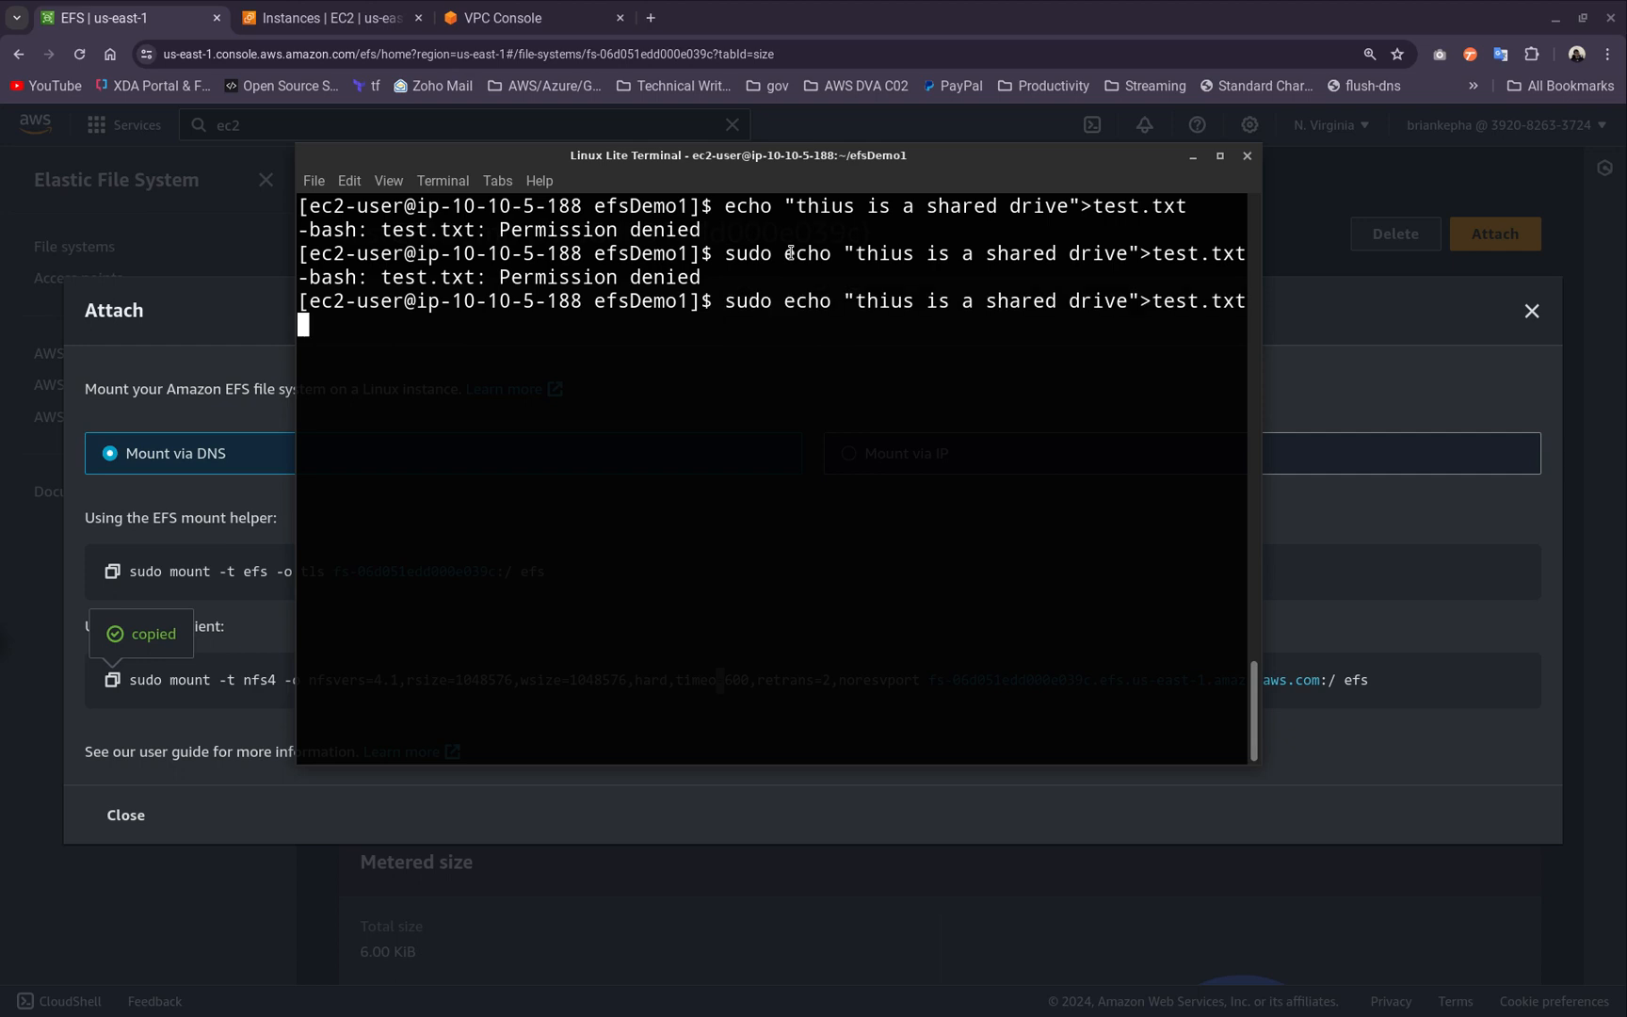
pyautogui.press('BackSpace')
pyautogui.press('BackSpace')
pyautogui.press('BackSpace')
pyautogui.press('BackSpace')
pyautogui.press('BackSpace')
pyautogui.press('BackSpace')
pyautogui.press('BackSpace')
pyautogui.press('BackSpace')
pyautogui.press('BackSpace')
pyautogui.press('BackSpace')
pyautogui.press('BackSpace')
pyautogui.press('BackSpace')
pyautogui.press('BackSpace')
pyautogui.press('BackSpace')
pyautogui.press('BackSpace')
pyautogui.press('BackSpace')
pyautogui.press('BackSpace')
pyautogui.press('BackSpace')
pyautogui.press('BackSpace')
pyautogui.press('BackSpace')
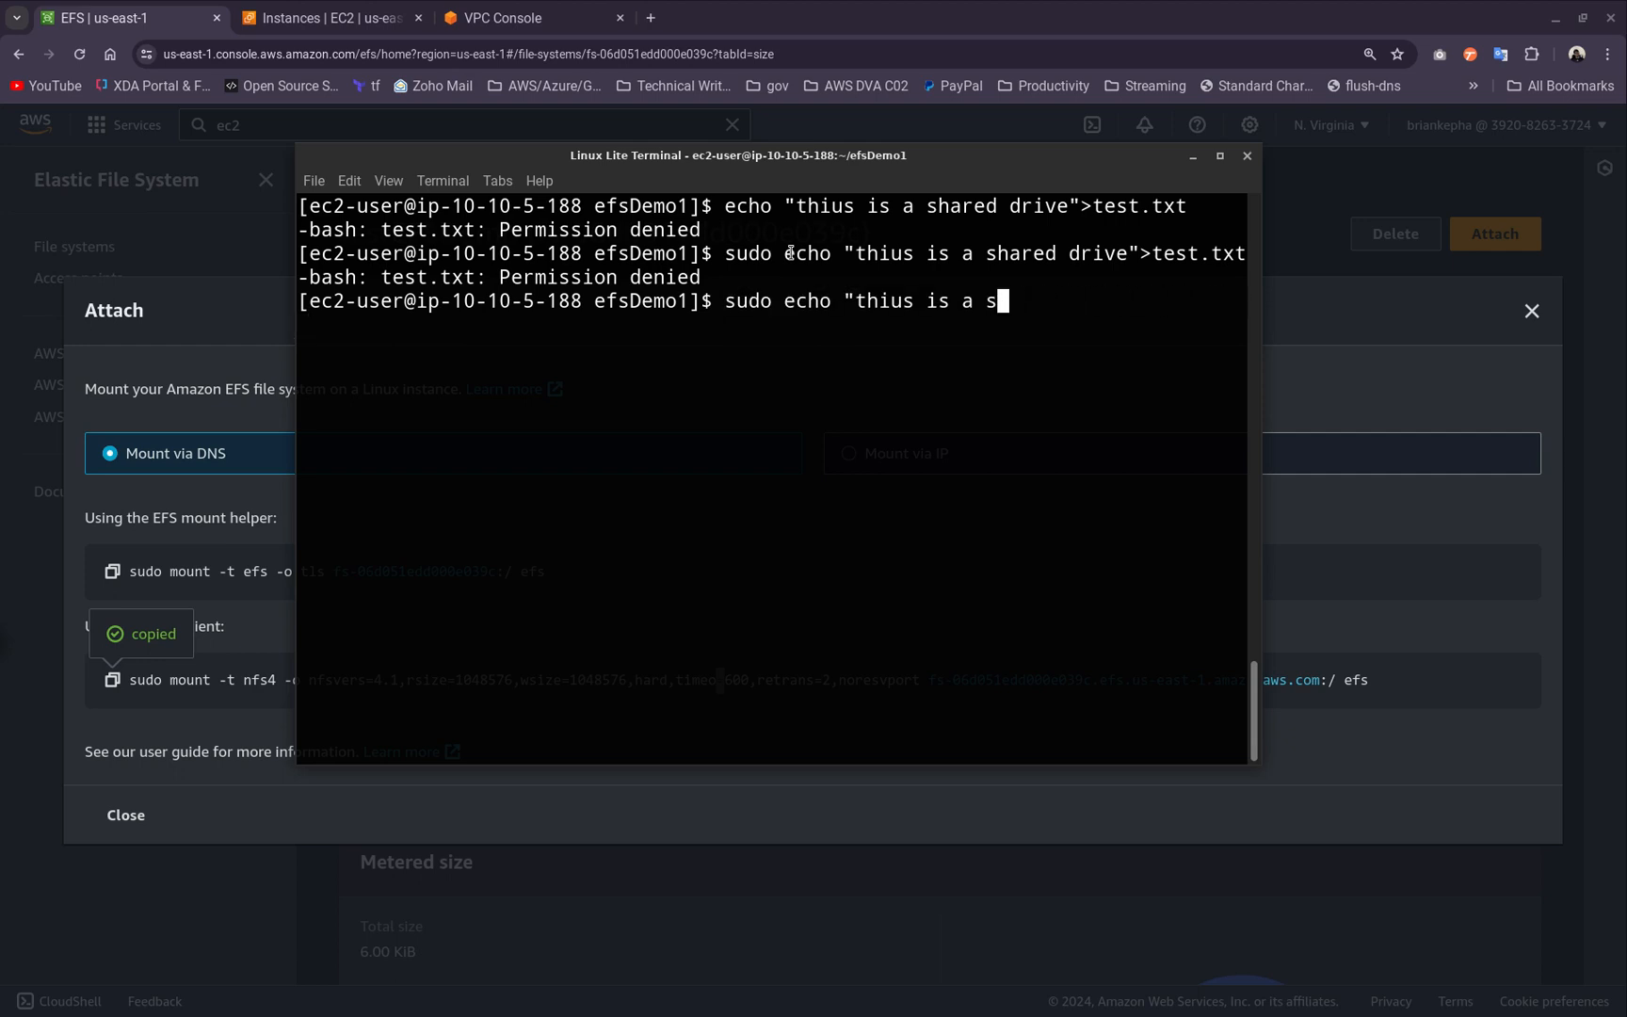
pyautogui.press('BackSpace')
pyautogui.press('BackSpace')
pyautogui.press('BackSpace')
pyautogui.press('BackSpace')
pyautogui.press('BackSpace')
pyautogui.press('BackSpace')
pyautogui.press('BackSpace')
pyautogui.press('BackSpace')
pyautogui.press('BackSpace')
pyautogui.press('BackSpace')
pyautogui.press('BackSpace')
pyautogui.press('BackSpace')
pyautogui.press('BackSpace')
pyautogui.press('BackSpace')
pyautogui.press('BackSpace')
pyautogui.press('BackSpace')
pyautogui.press('BackSpace')
pyautogui.press('BackSpace')
pyautogui.press('BackSpace')
pyautogui.press('BackSpace')
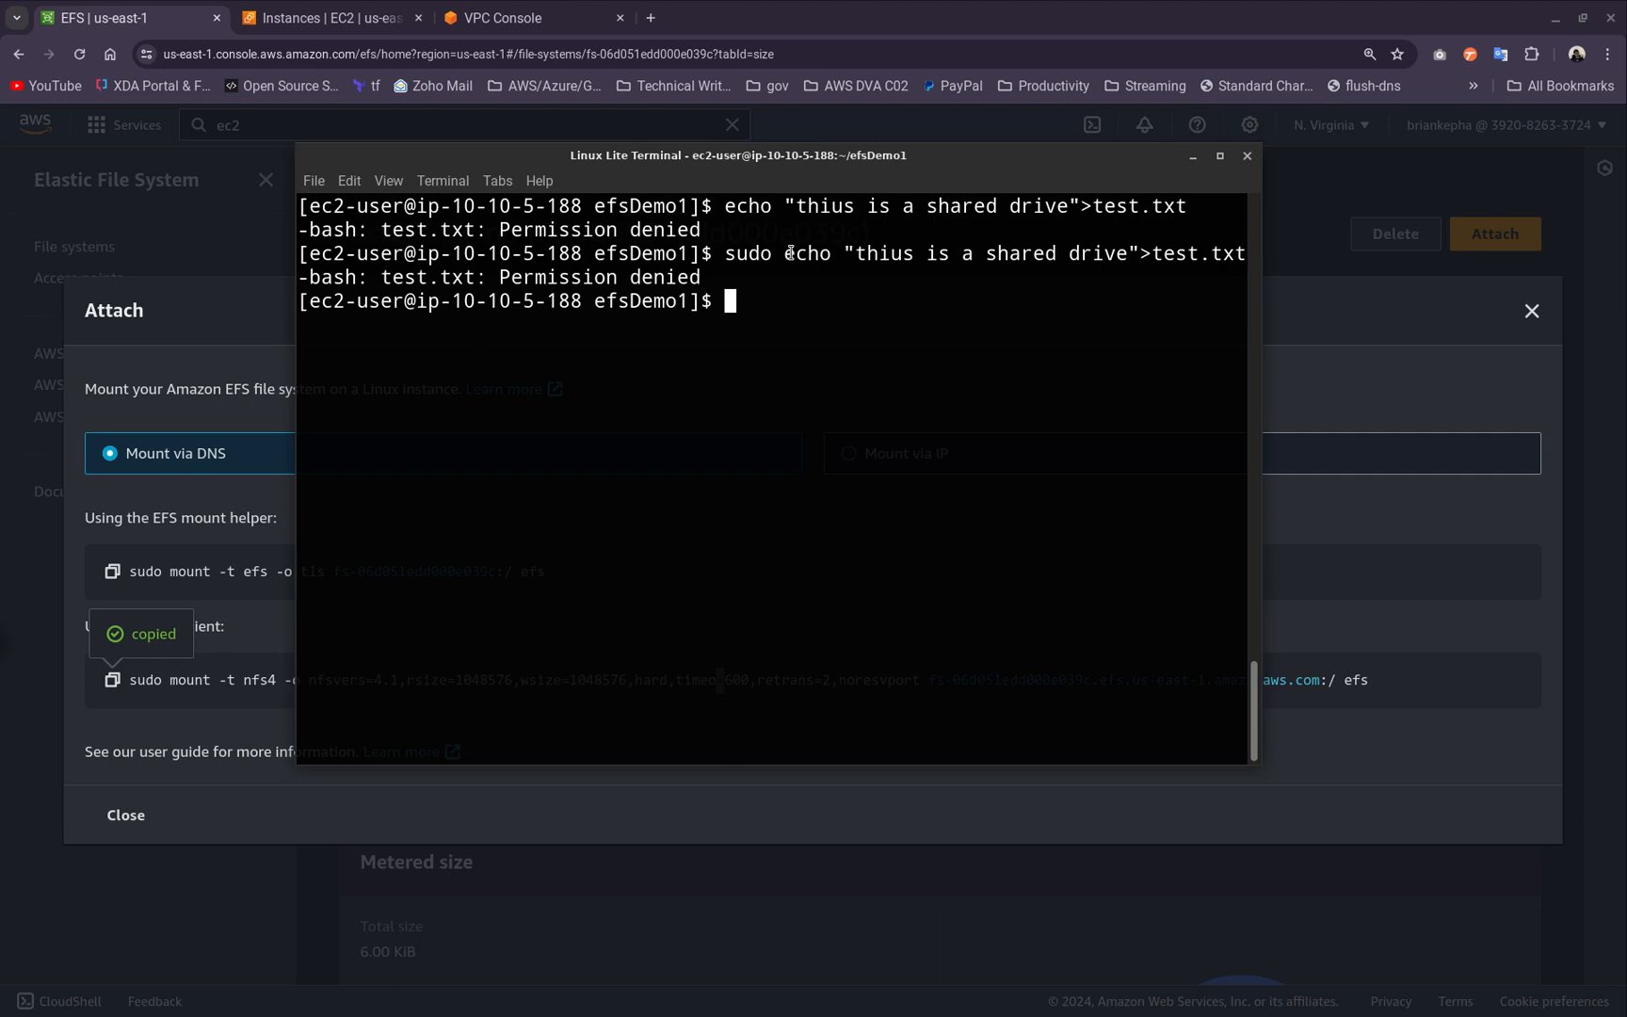
# List the contents of efsDemo1 and switch to the root user with sudo su
pyautogui.write('ls')
pyautogui.press('Return')
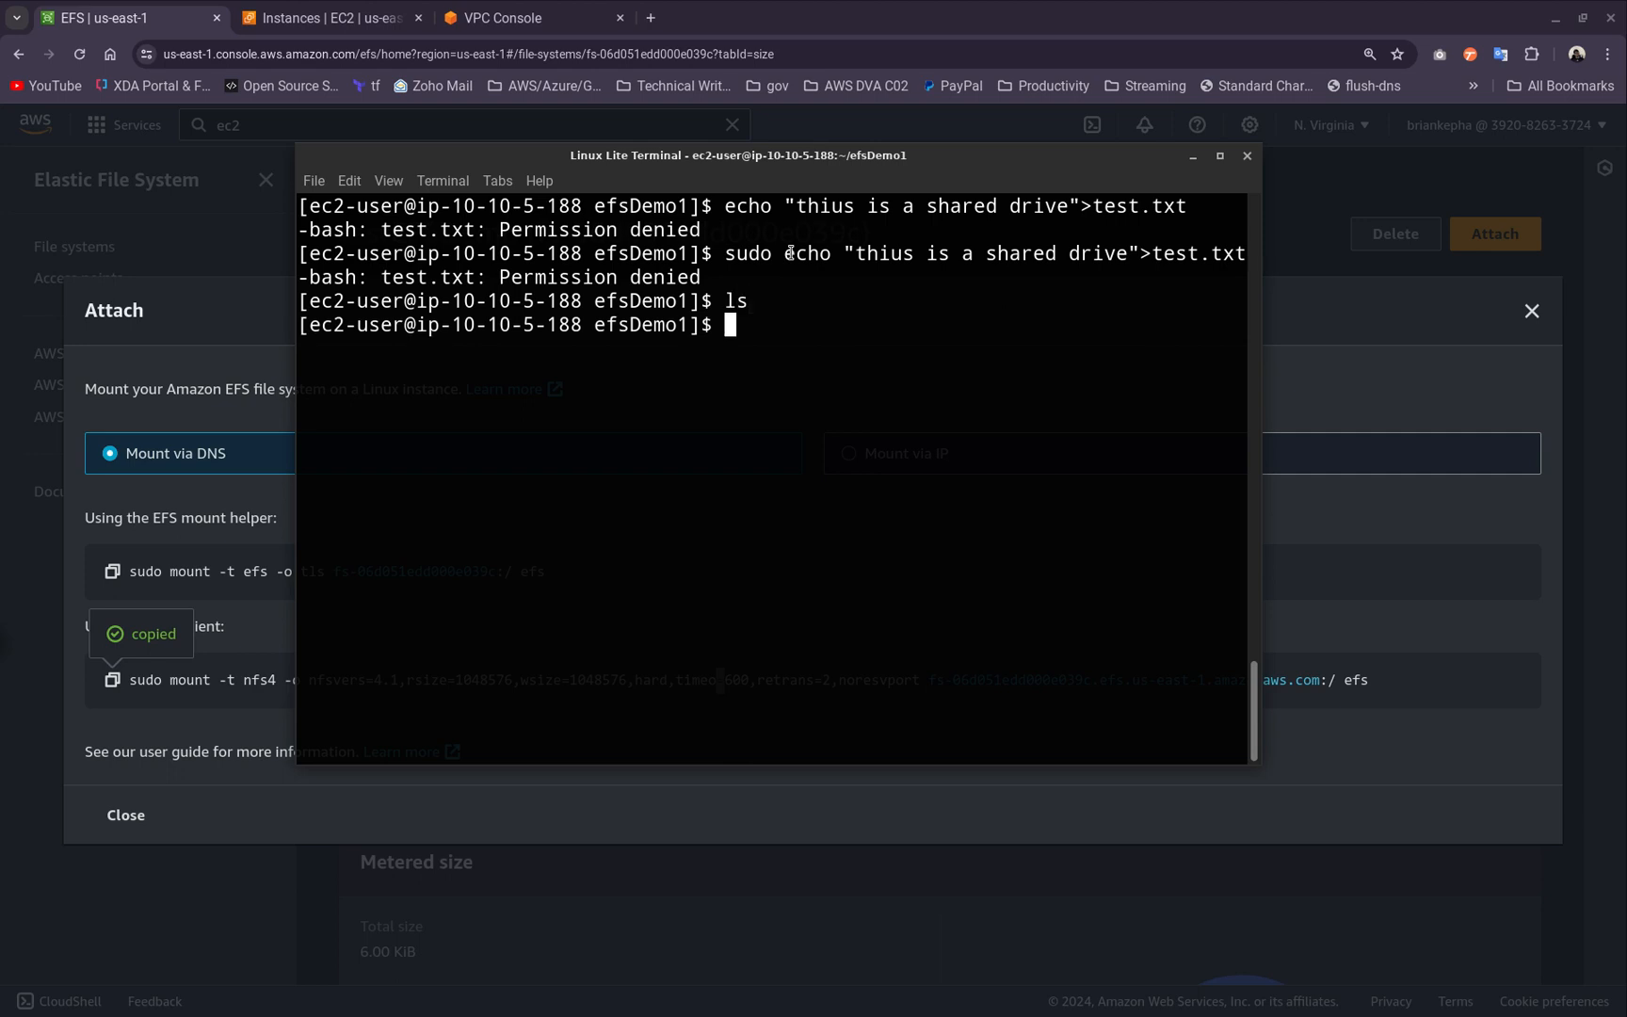
pyautogui.write('sudo su')
pyautogui.press('Return')
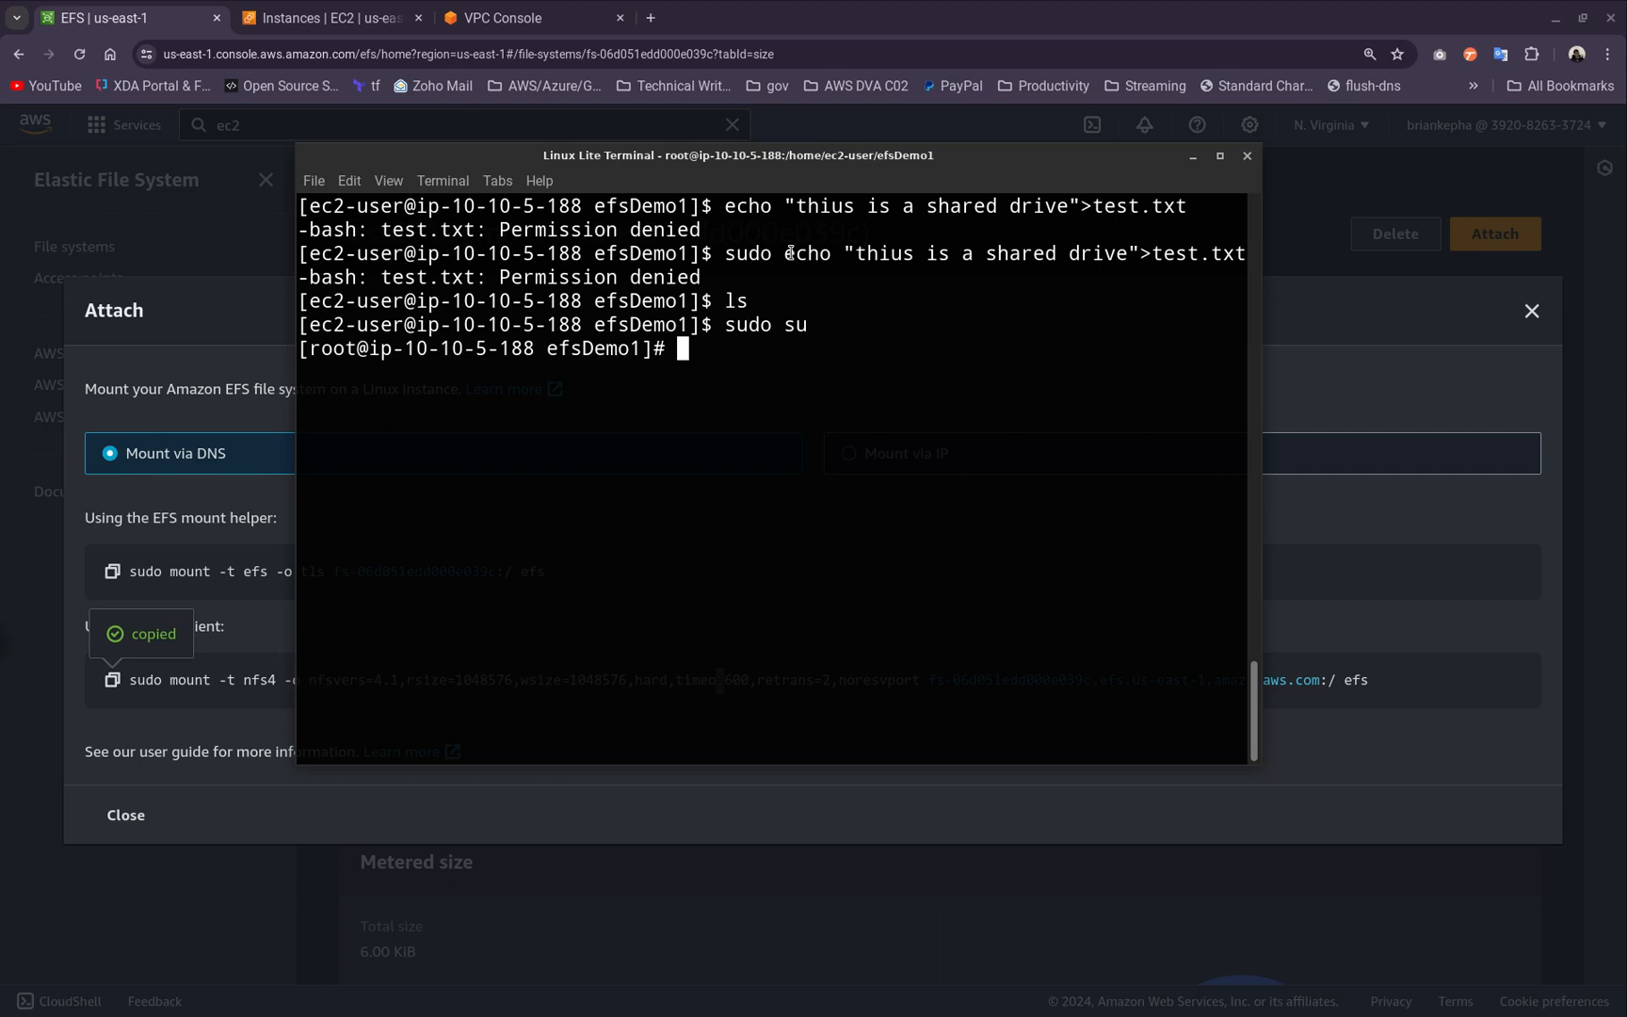
# Write the text " this is weird" into test.txt in efsDemo1 using echo as root
pyautogui.write('echo " this is weird')
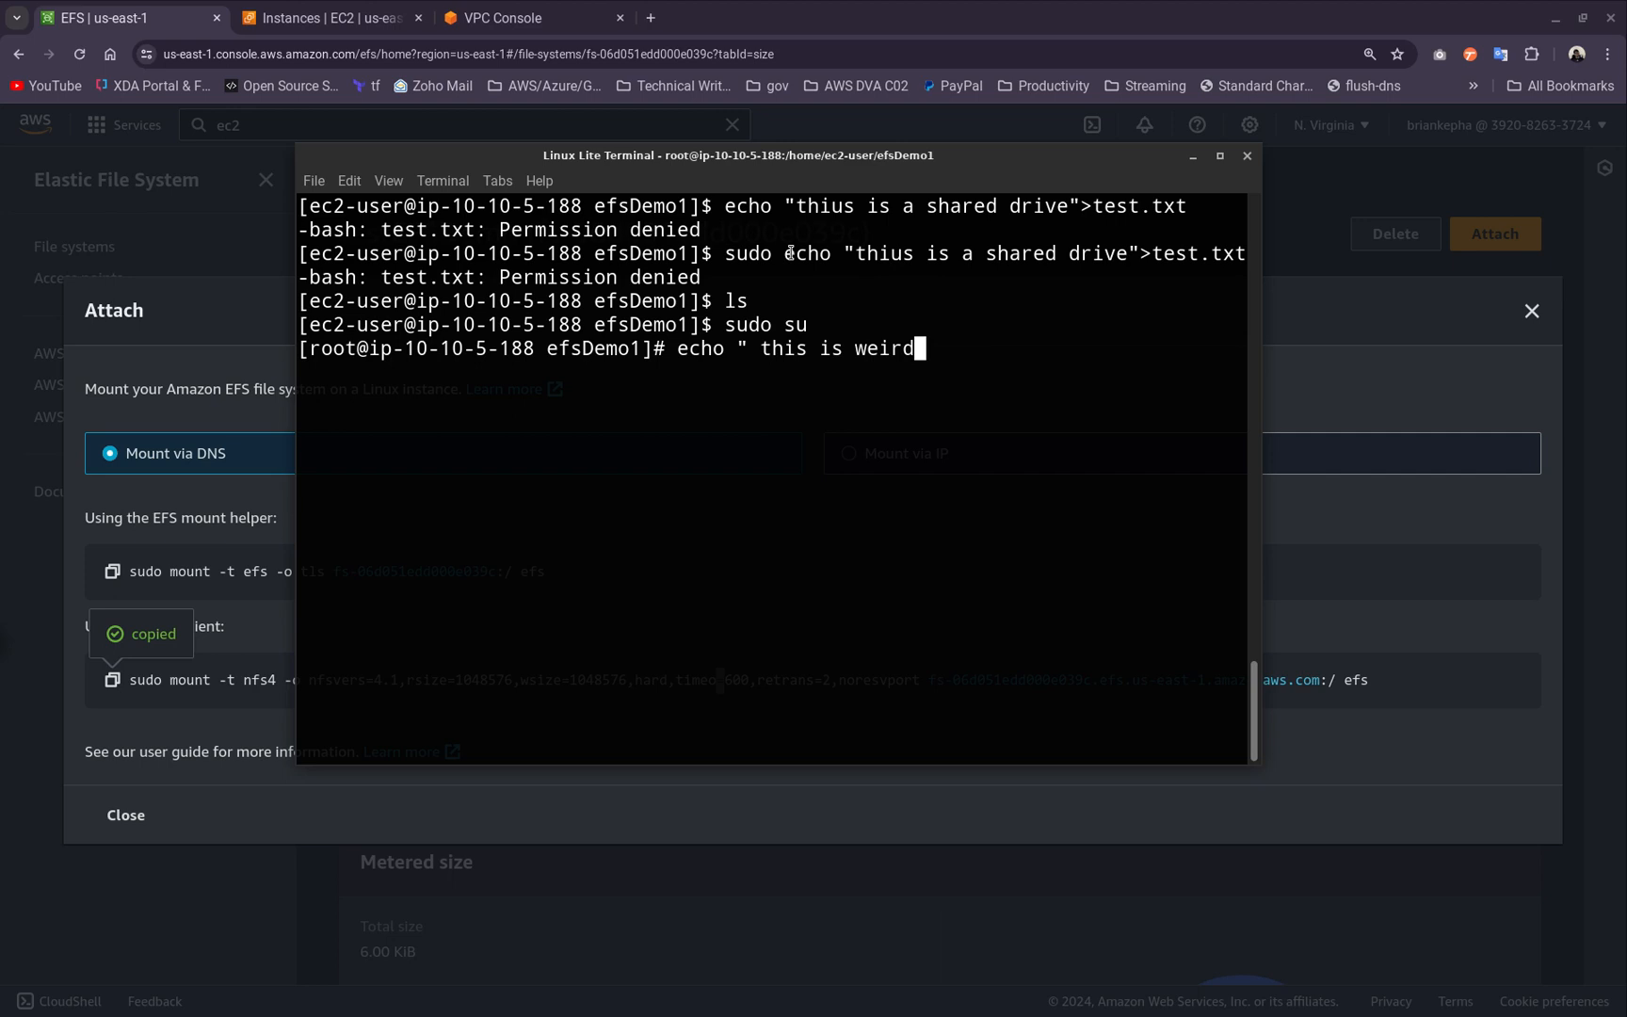
pyautogui.write('"> test.txt')
pyautogui.press('Return')
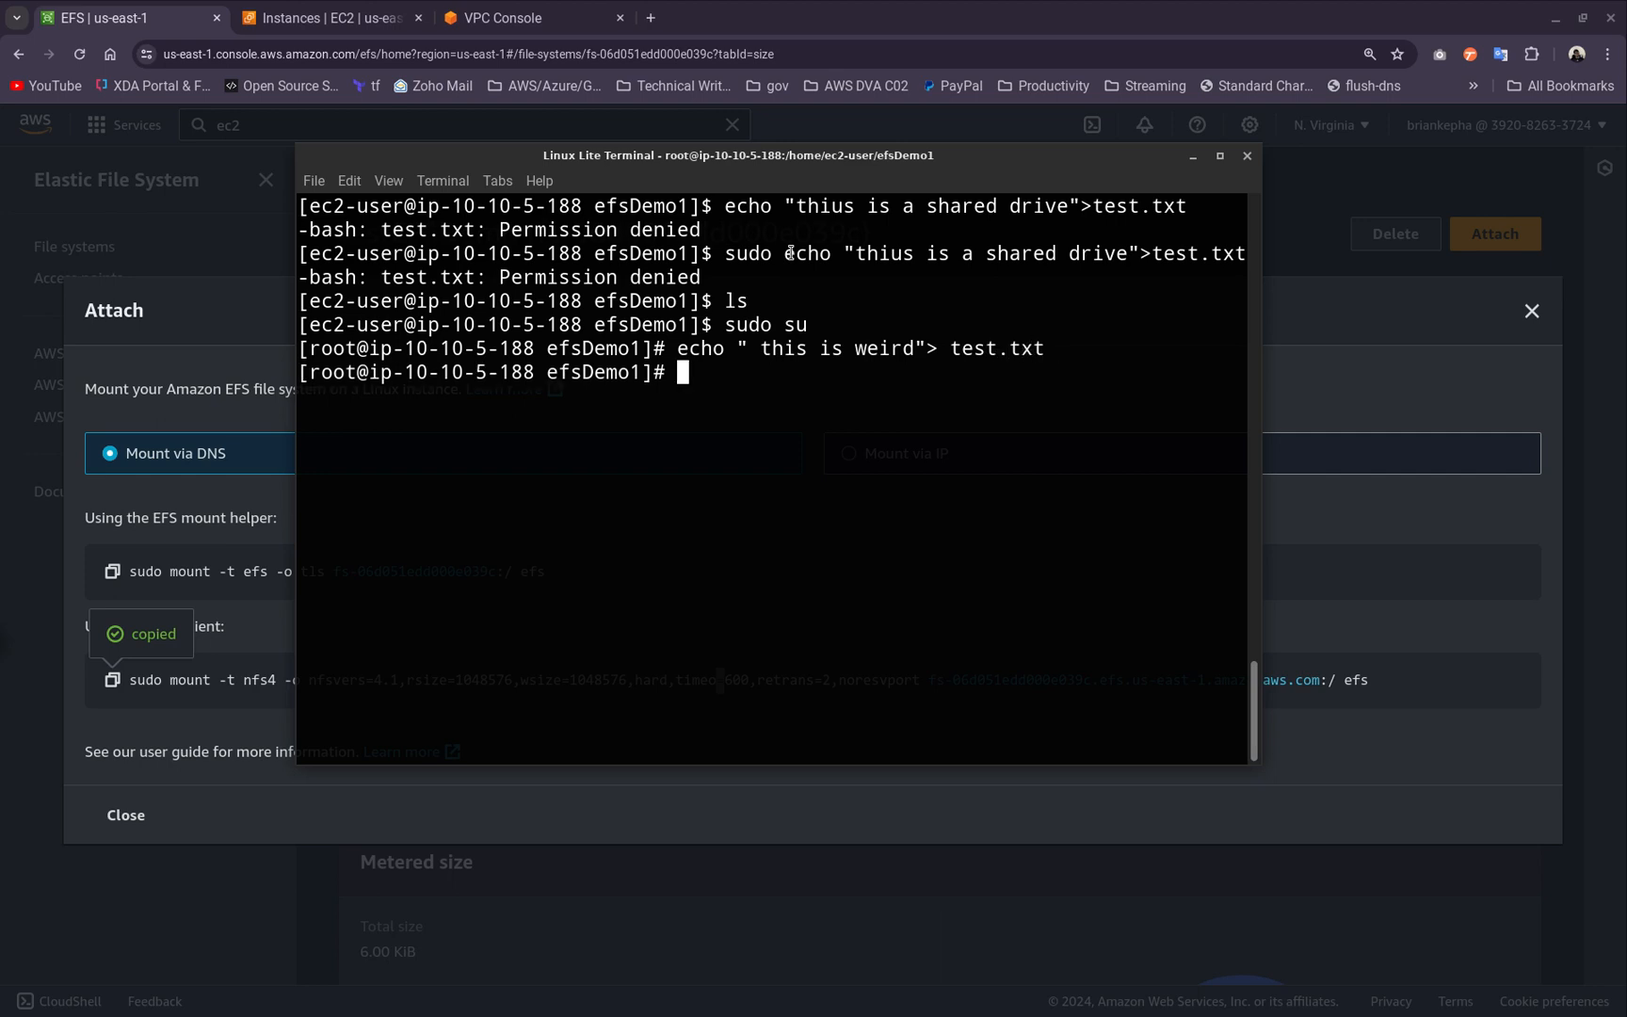
# List the efsDemo1 directory and display the contents of test.txt, leaving a cleared prompt
pyautogui.write('ls')
pyautogui.press('Return')
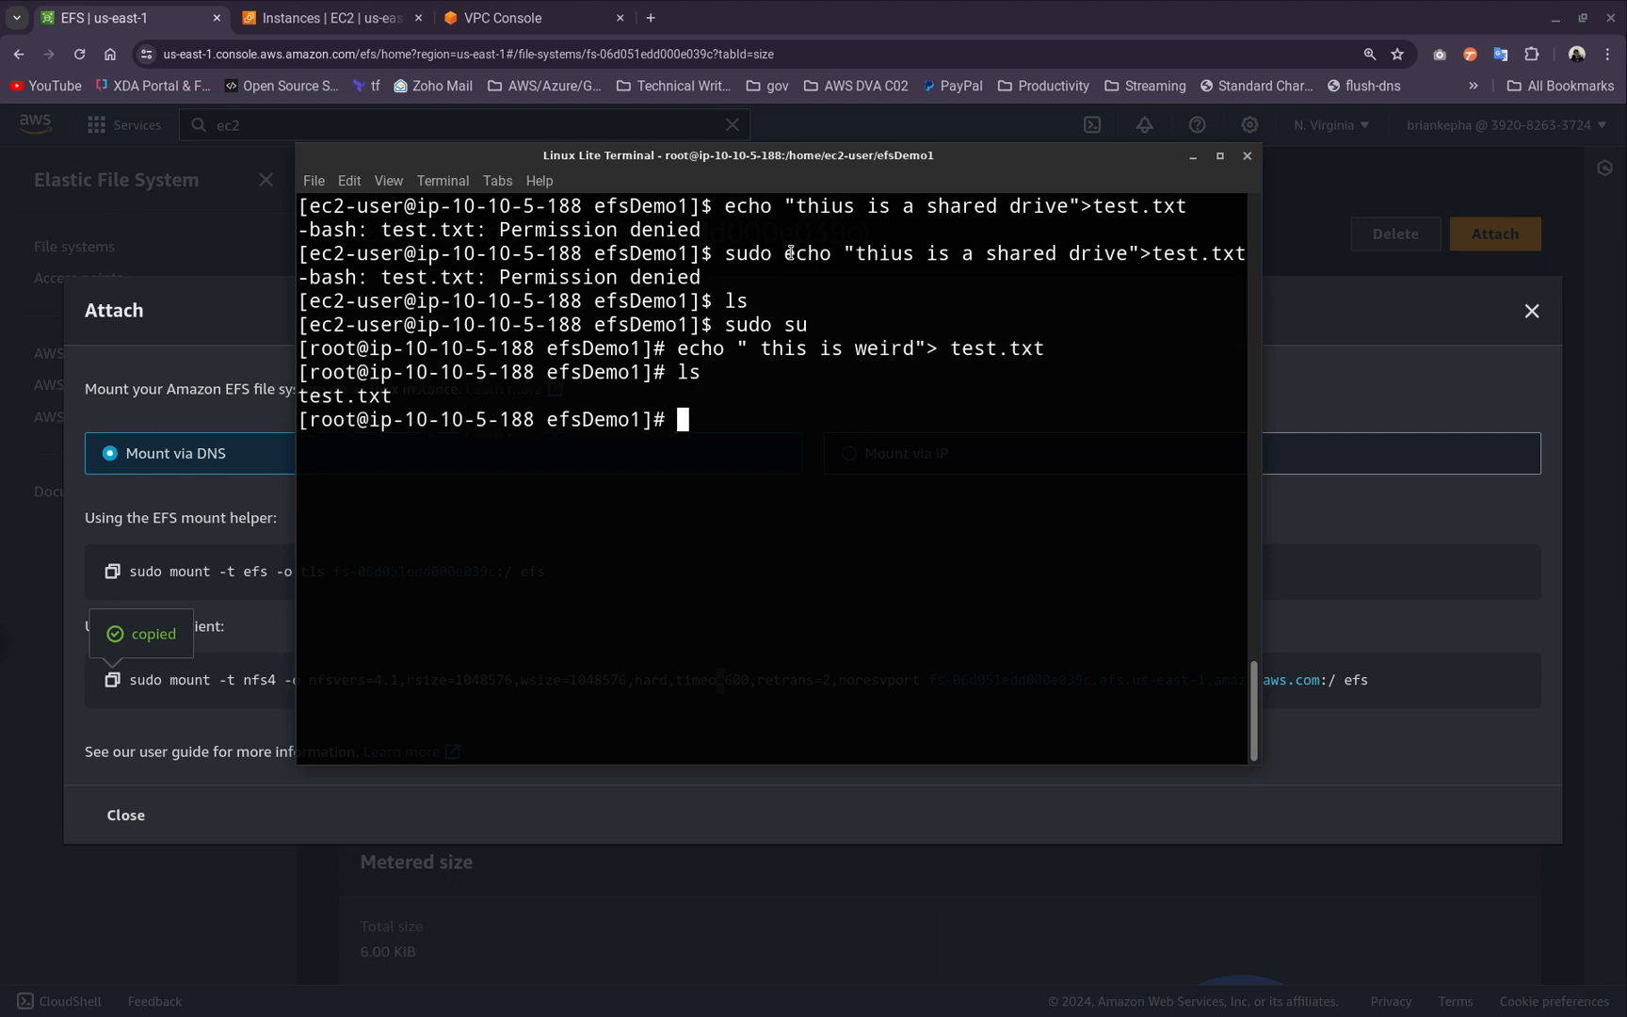
pyautogui.write('cat t')
pyautogui.press('Tab')
pyautogui.press('Return')
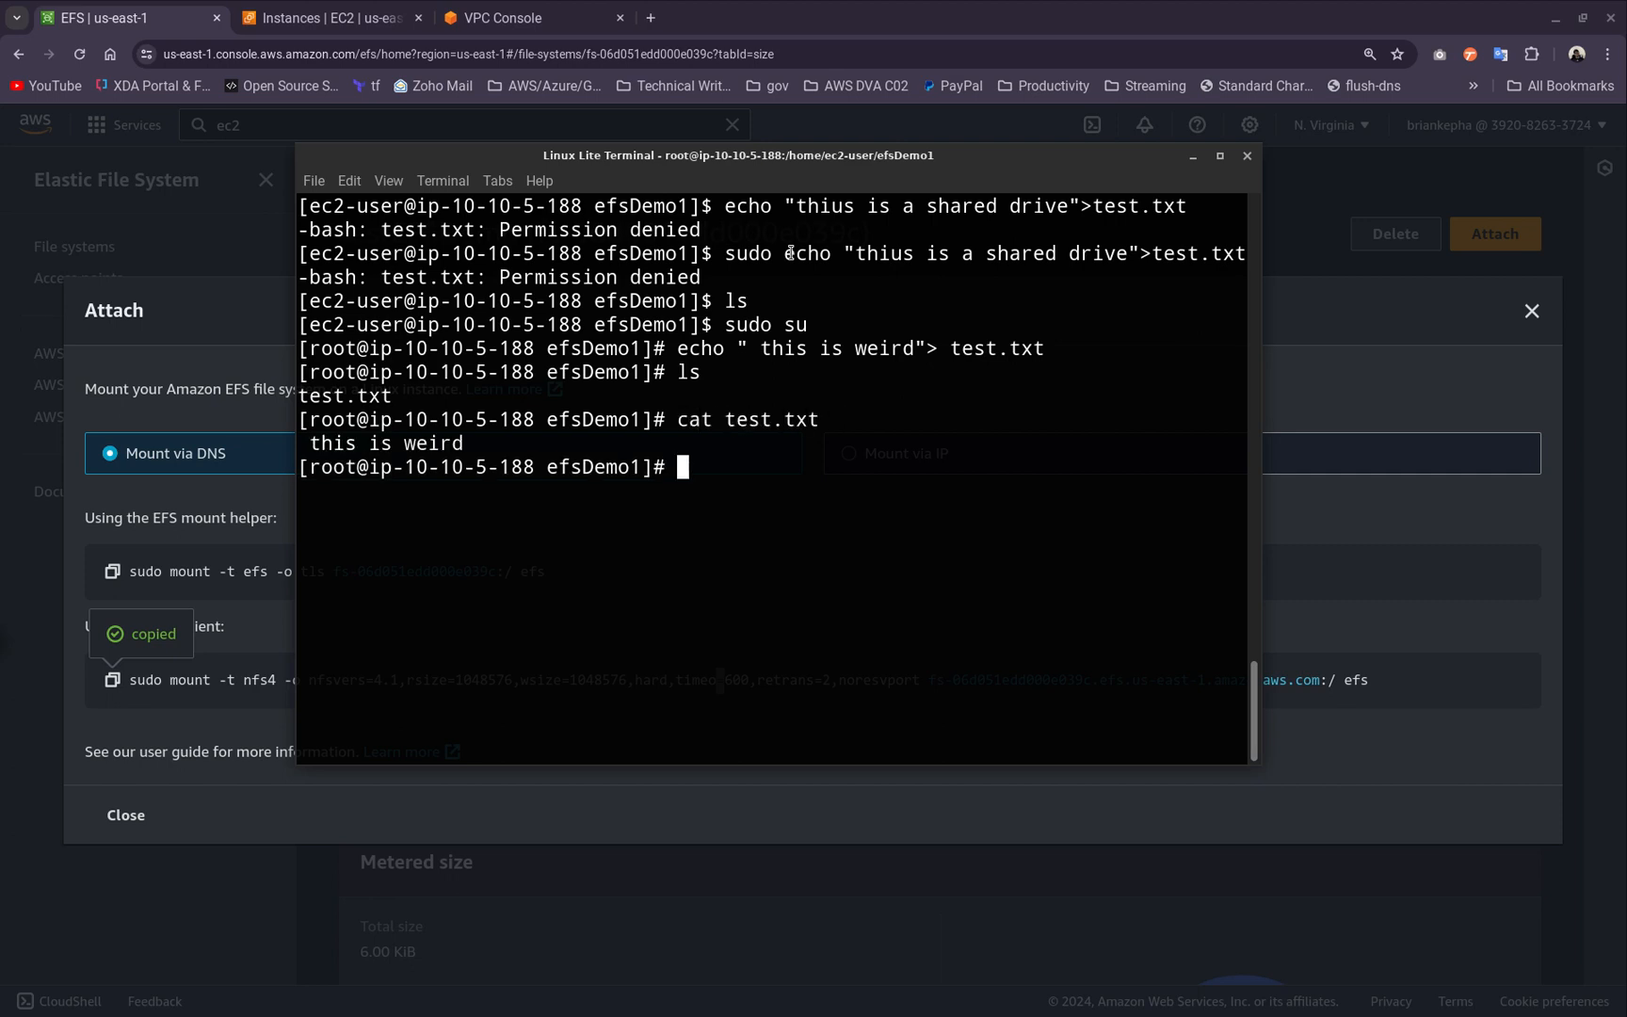
pyautogui.hotkey('ctrl', 'l')
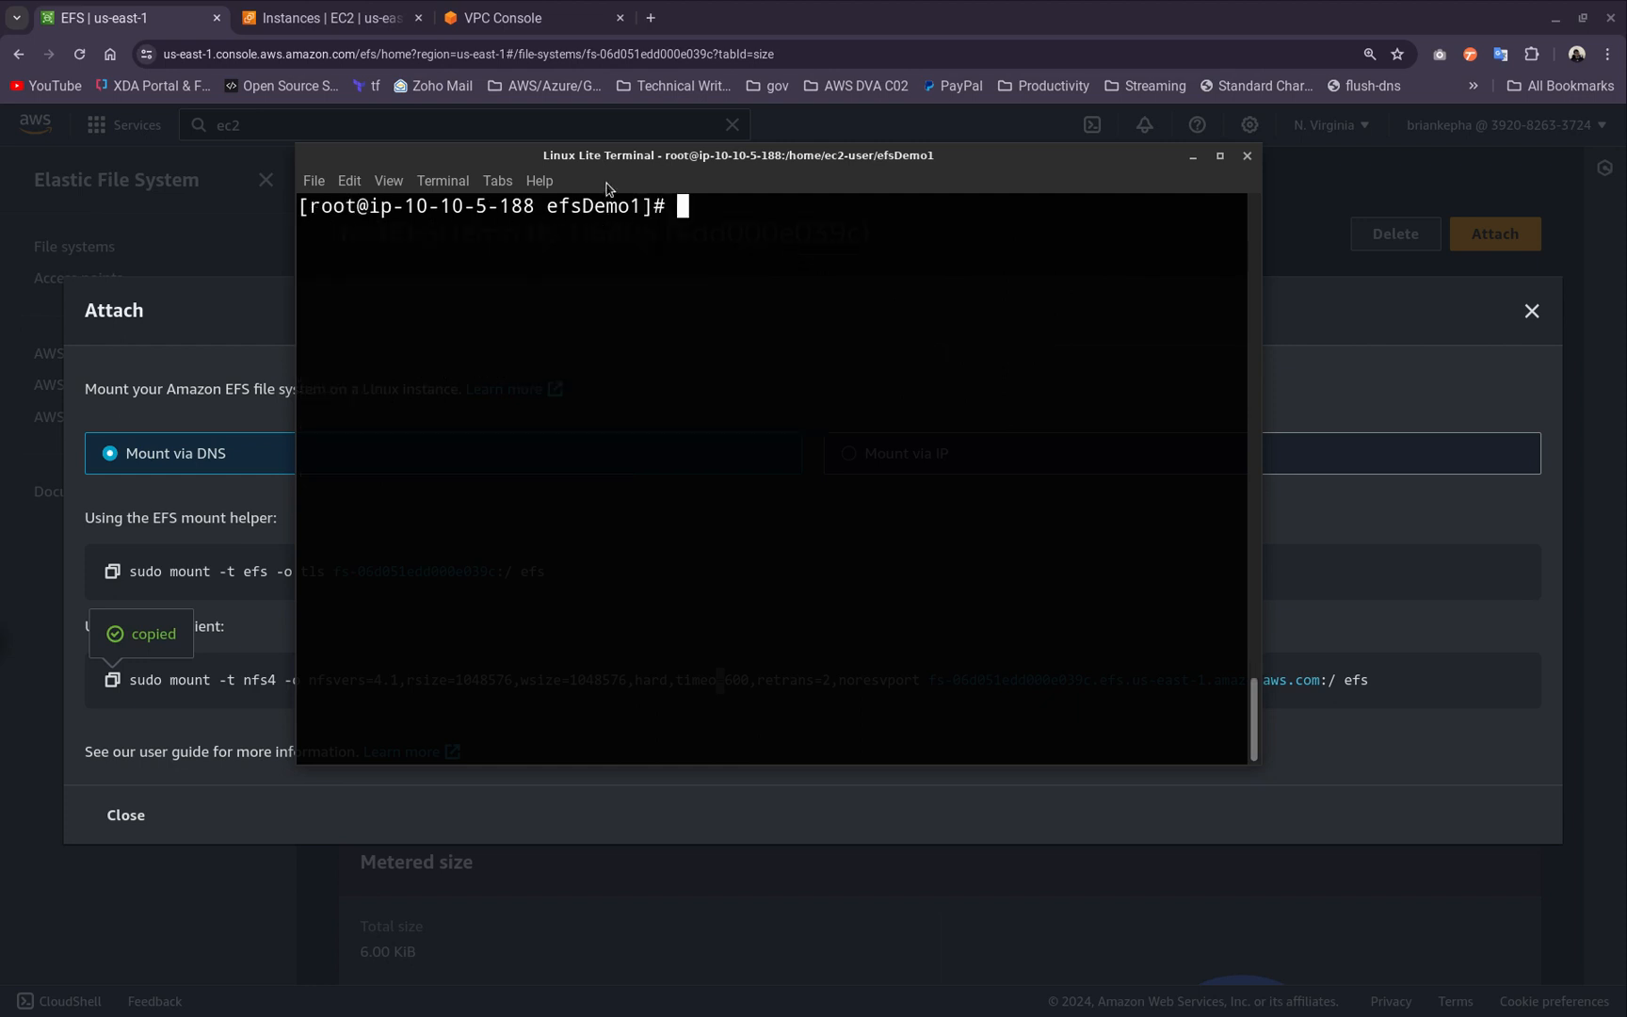
# Switch to the browser and open the S3 service in place of the VPC console to show the bucket list
pyautogui.click(191, 225)
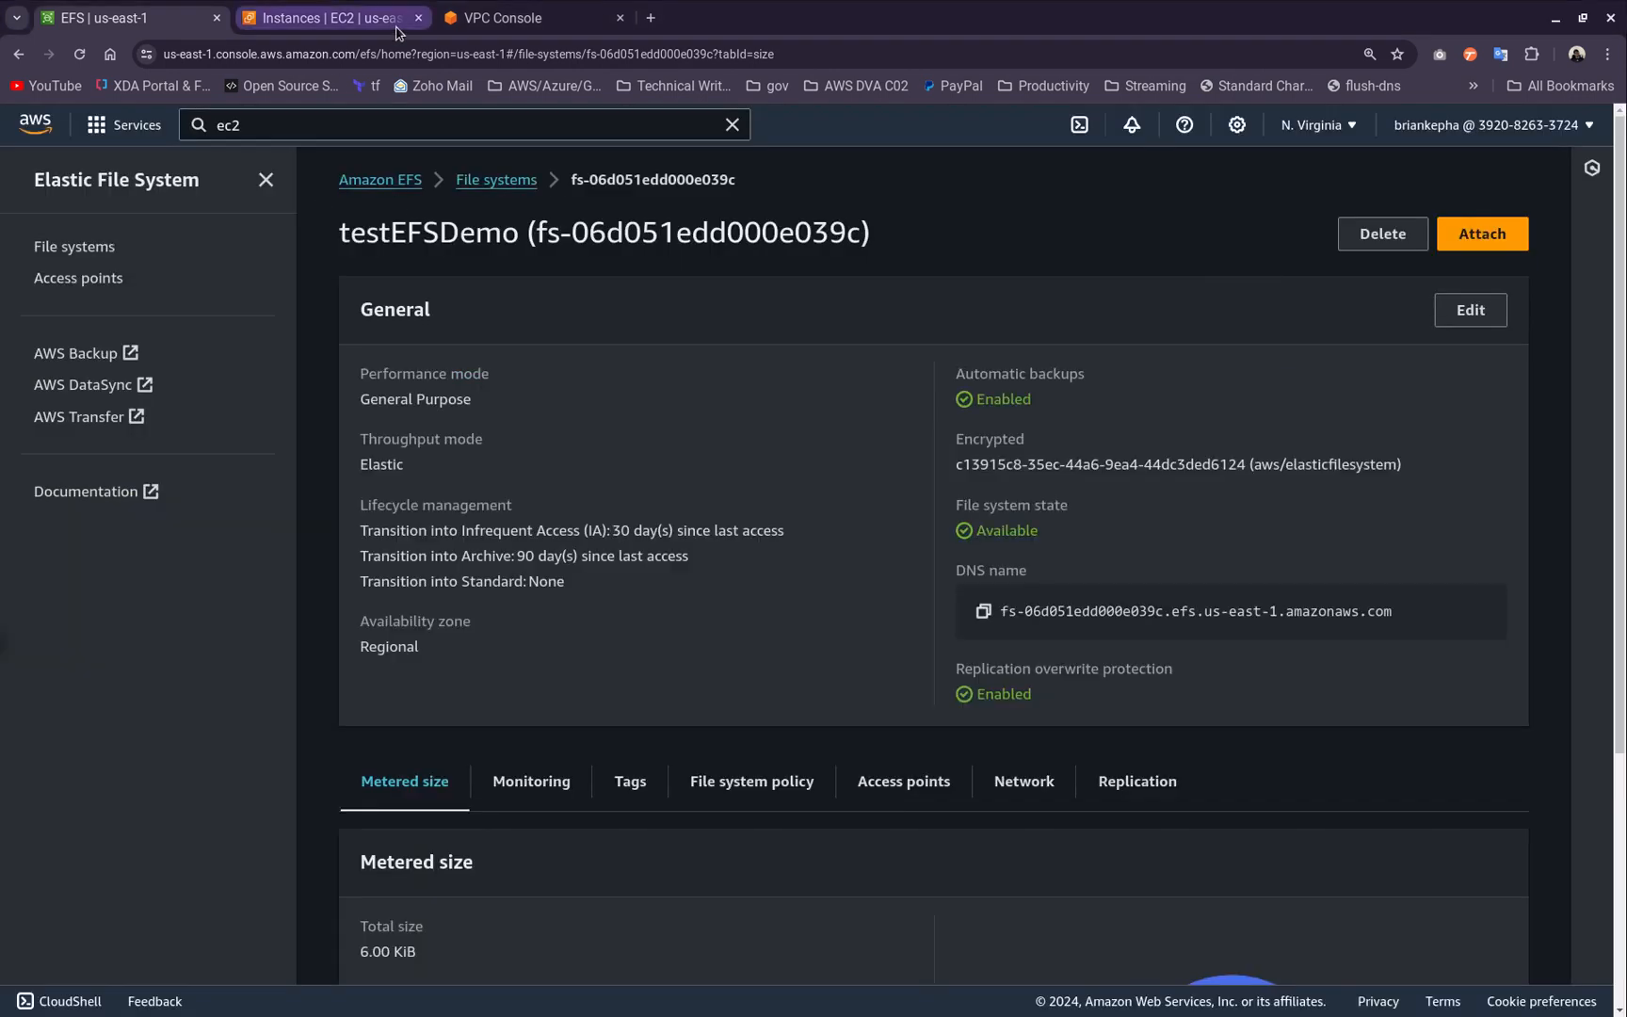
pyautogui.click(503, 18)
pyautogui.click(368, 126)
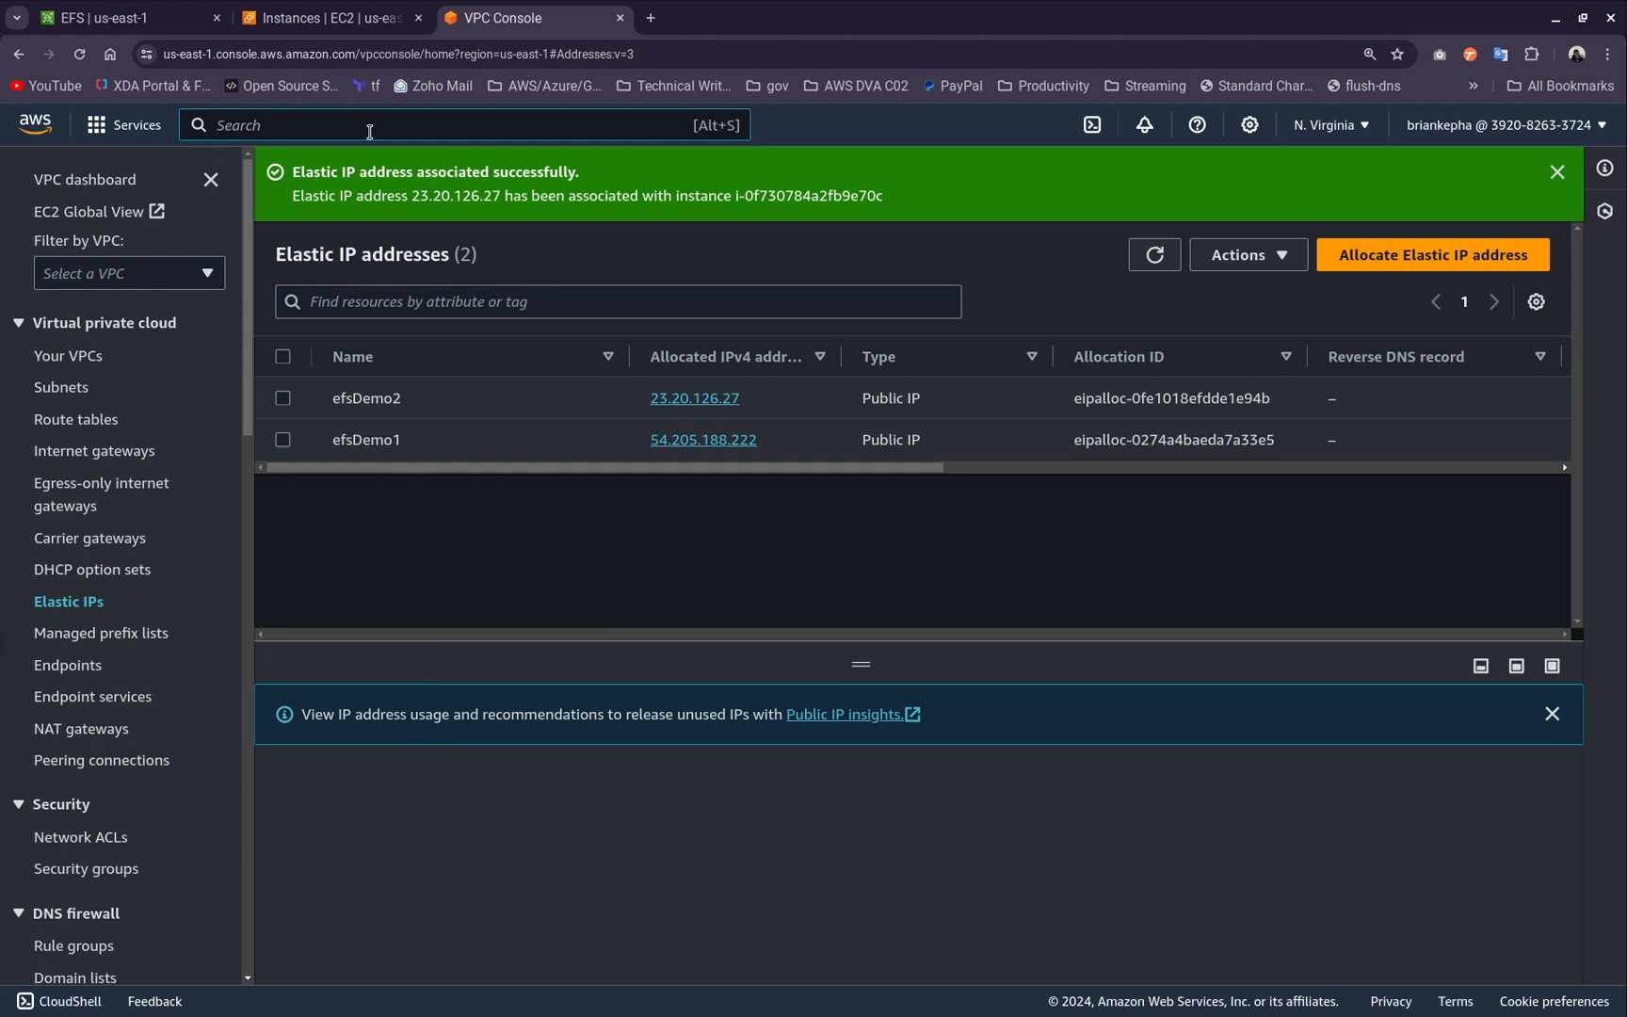
pyautogui.write('s3')
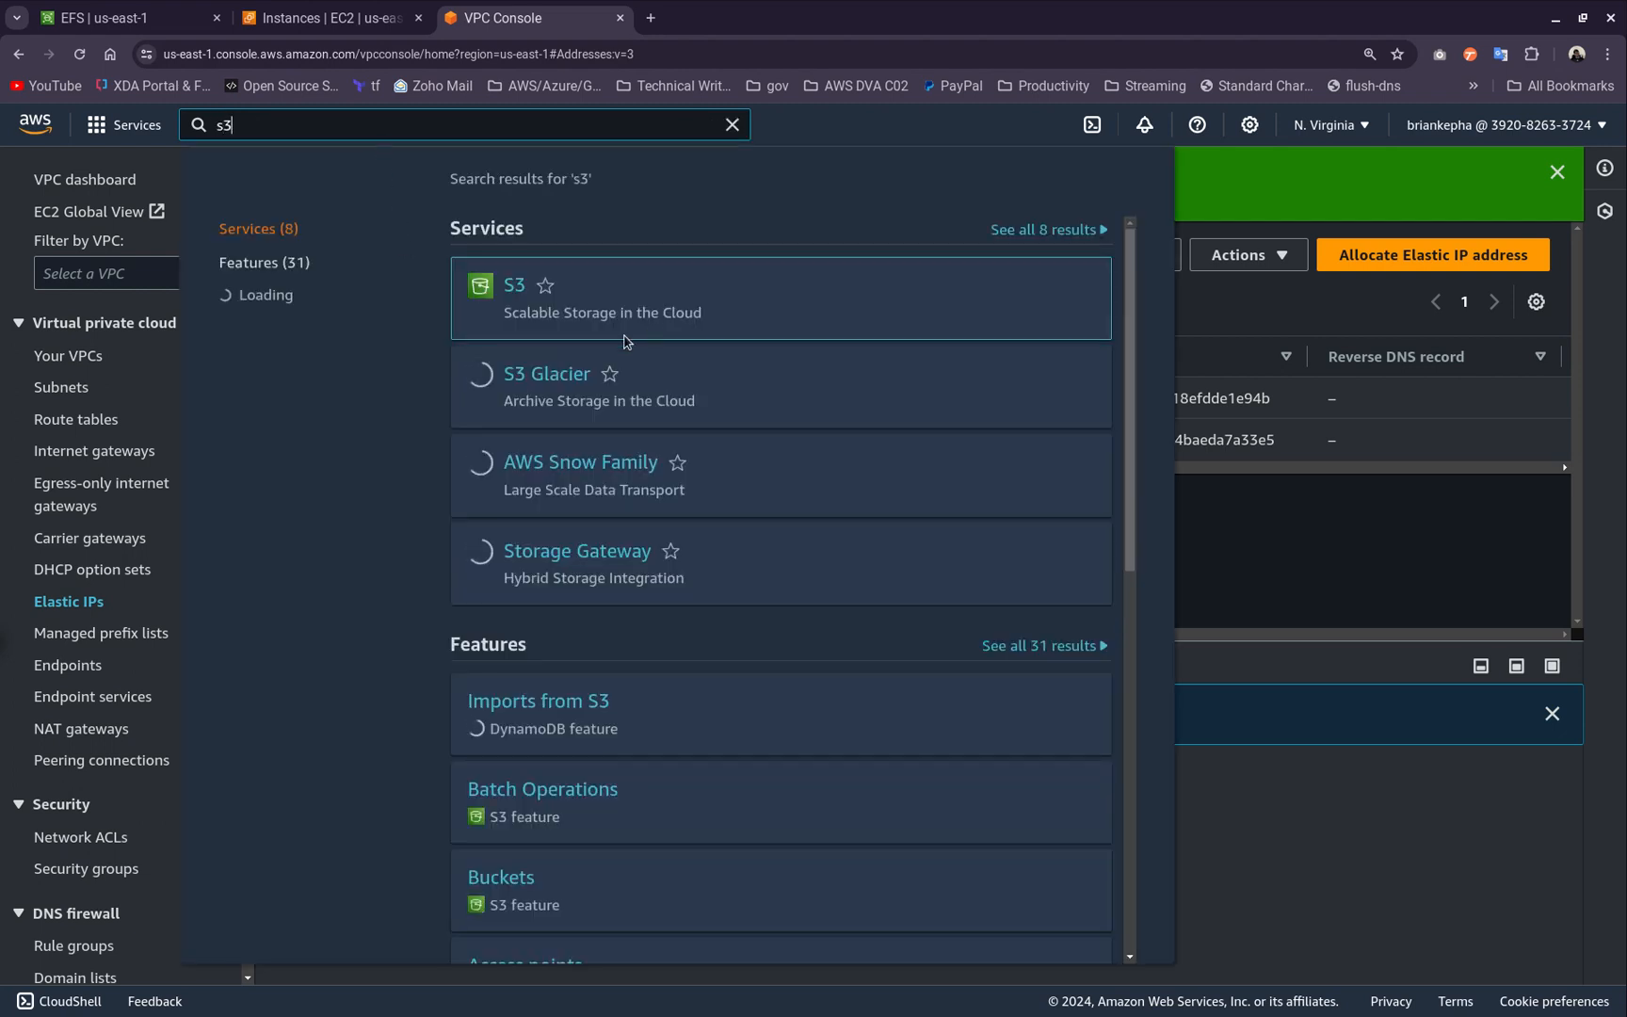
pyautogui.click(565, 294)
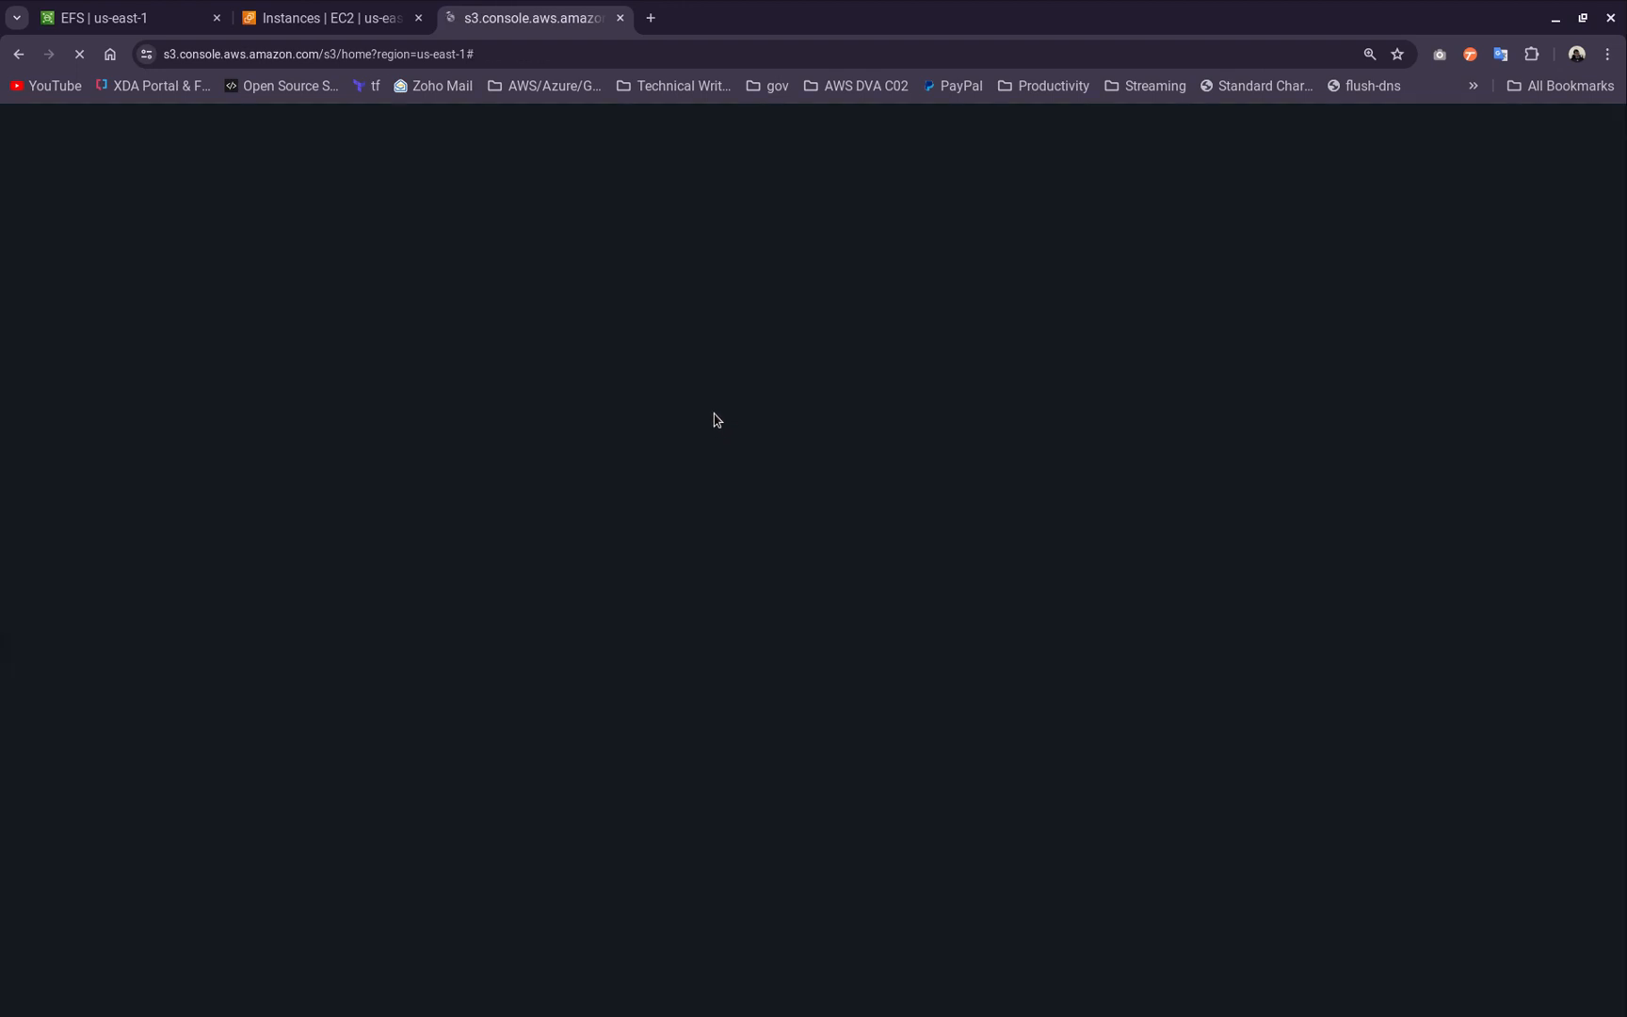
pyautogui.click(365, 21)
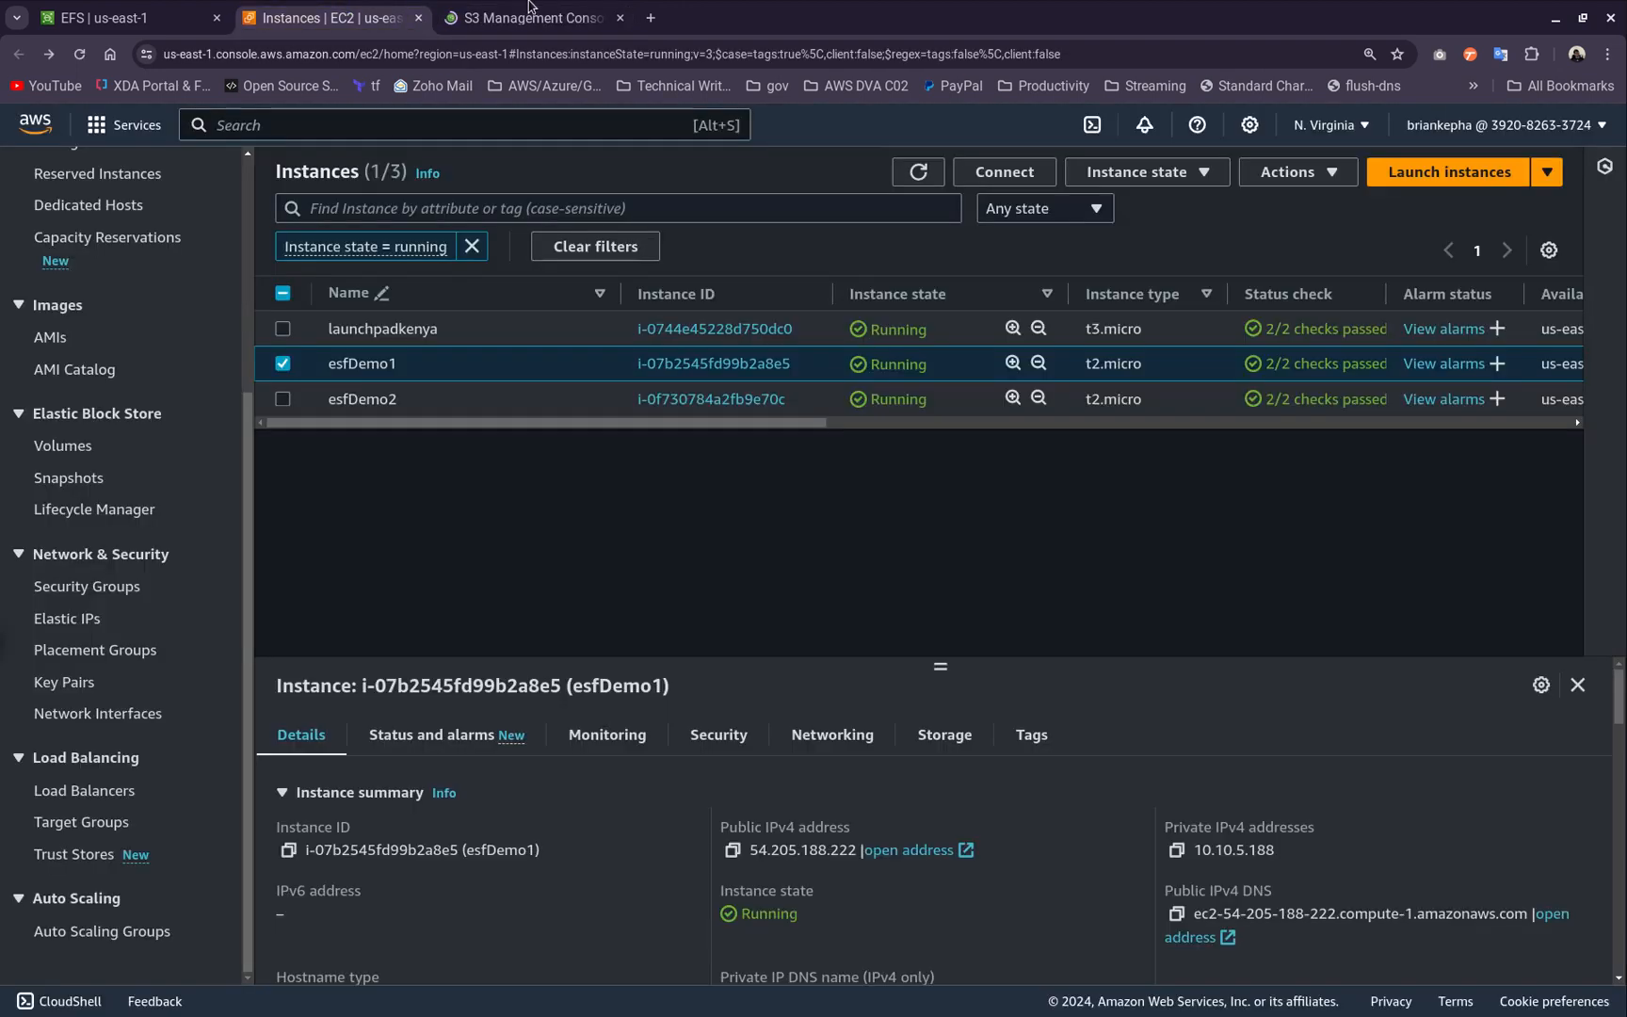
pyautogui.click(533, 12)
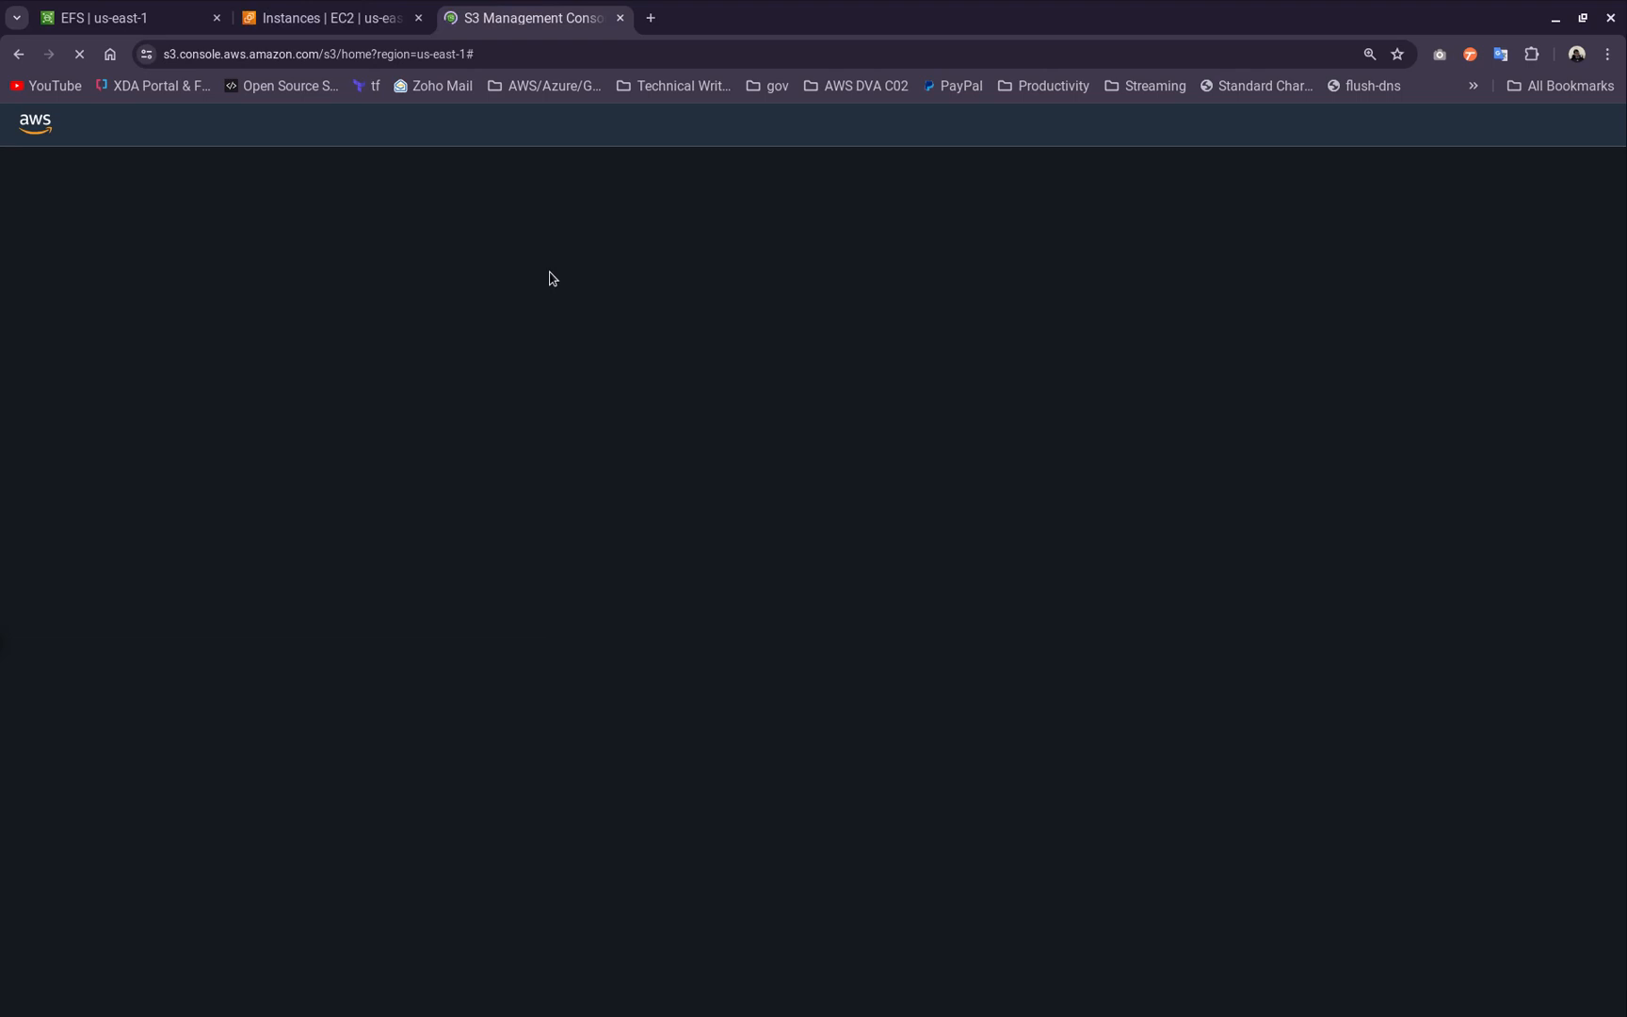
pyautogui.click(350, 19)
pyautogui.click(533, 18)
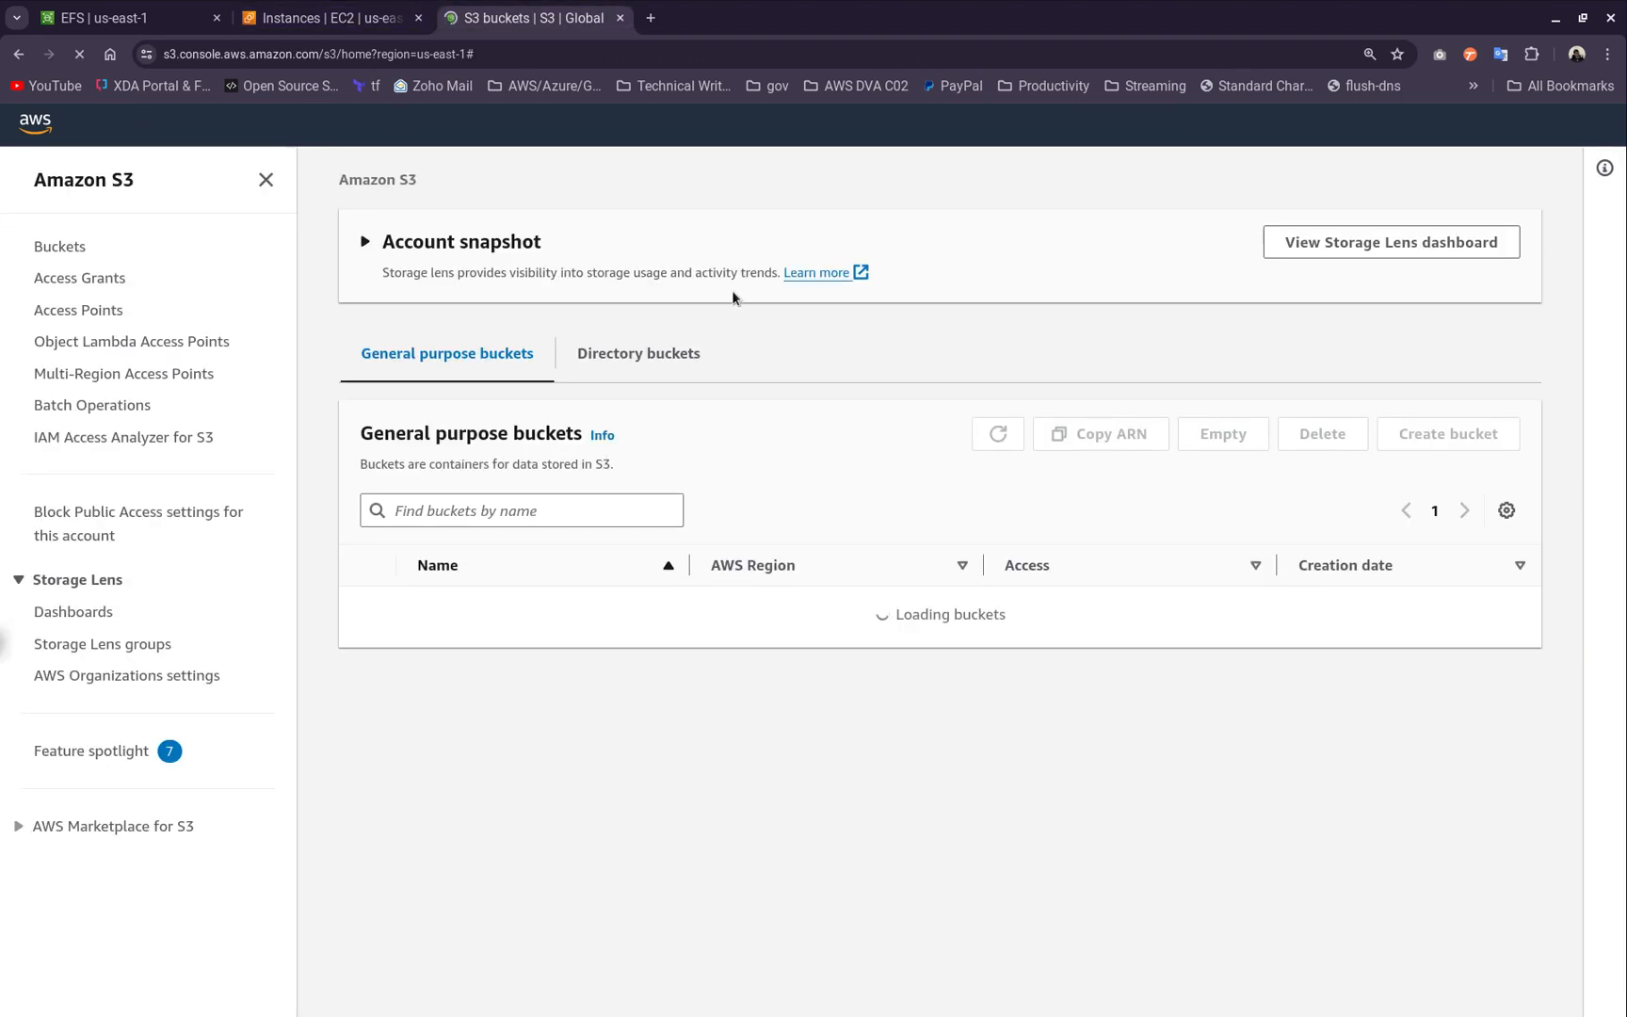
pyautogui.scroll(-1, 522, 761)
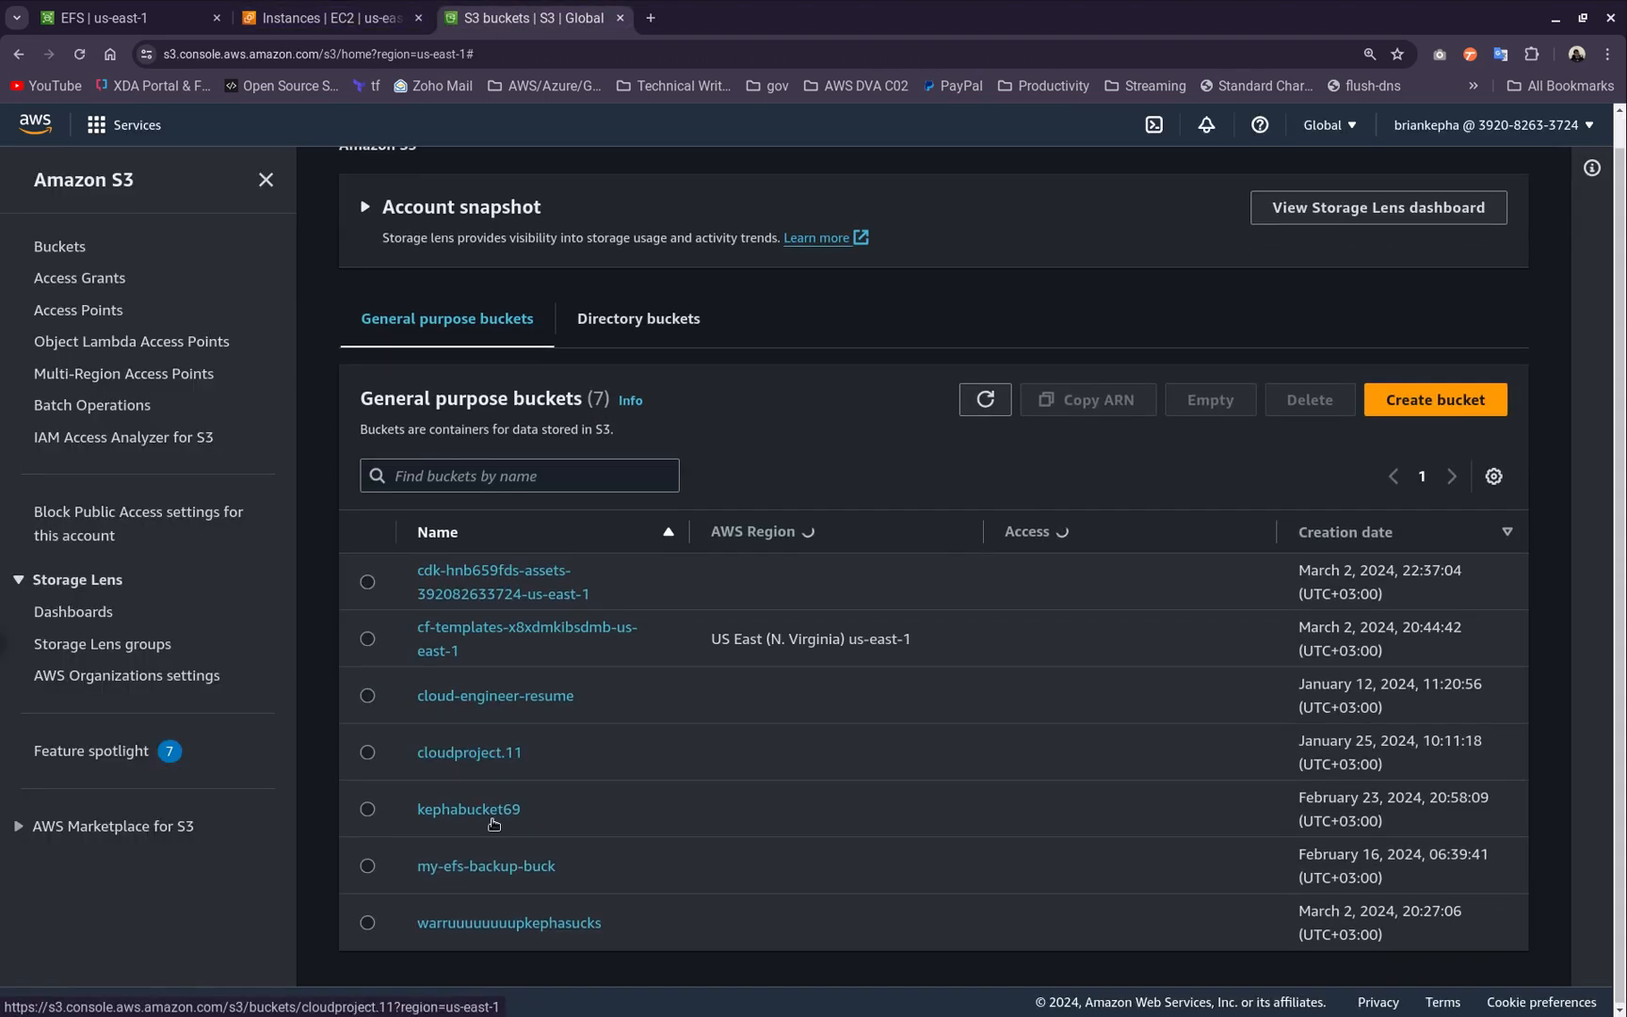
# Look into the kephabucket69 bucket, return to the bucket list and open my-efs-backup-buck
pyautogui.click(499, 809)
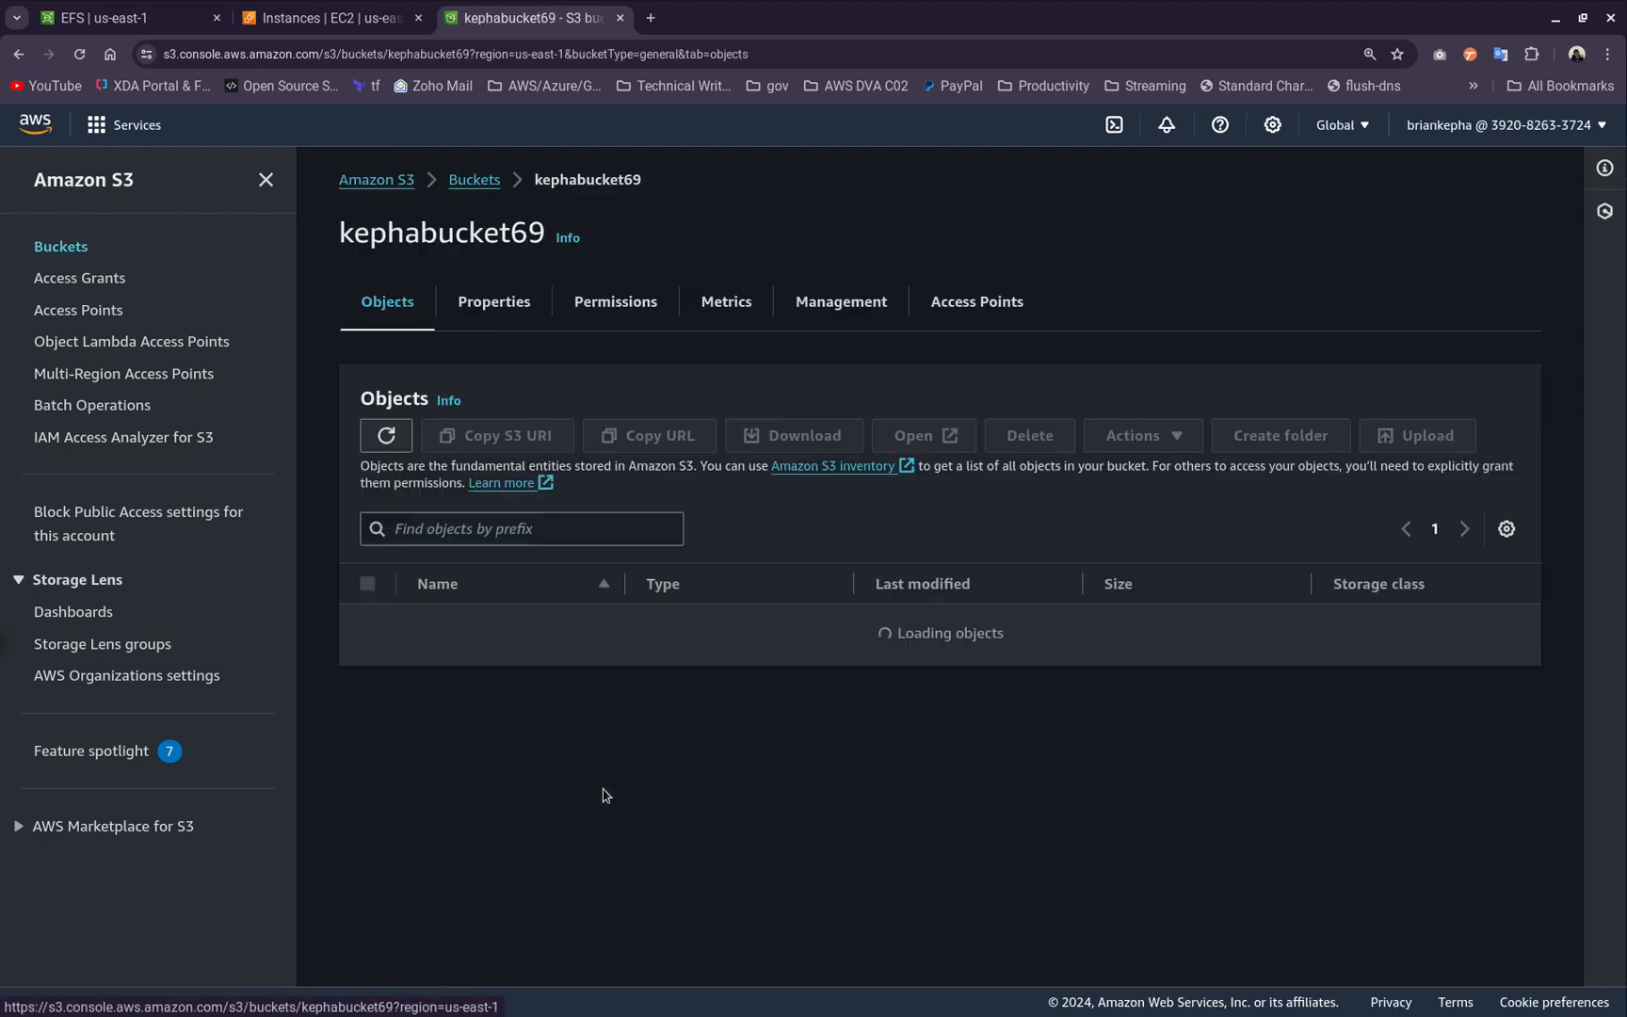
pyautogui.click(19, 54)
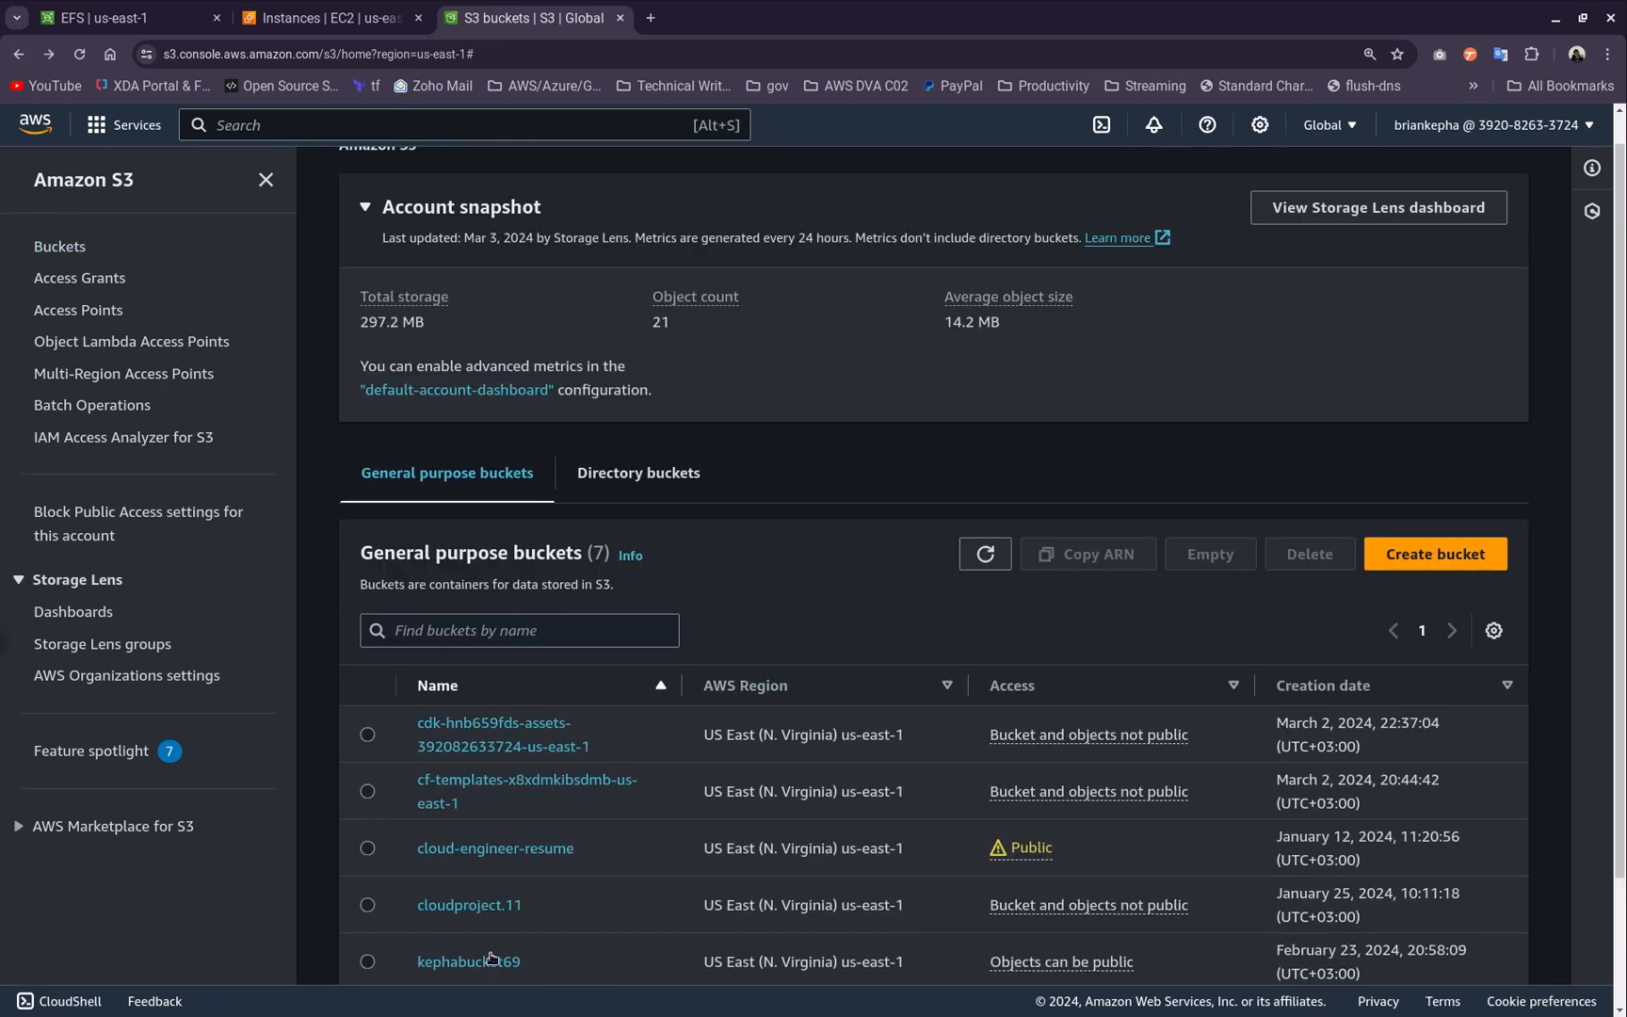
pyautogui.scroll(-2, 490, 942)
pyautogui.click(499, 864)
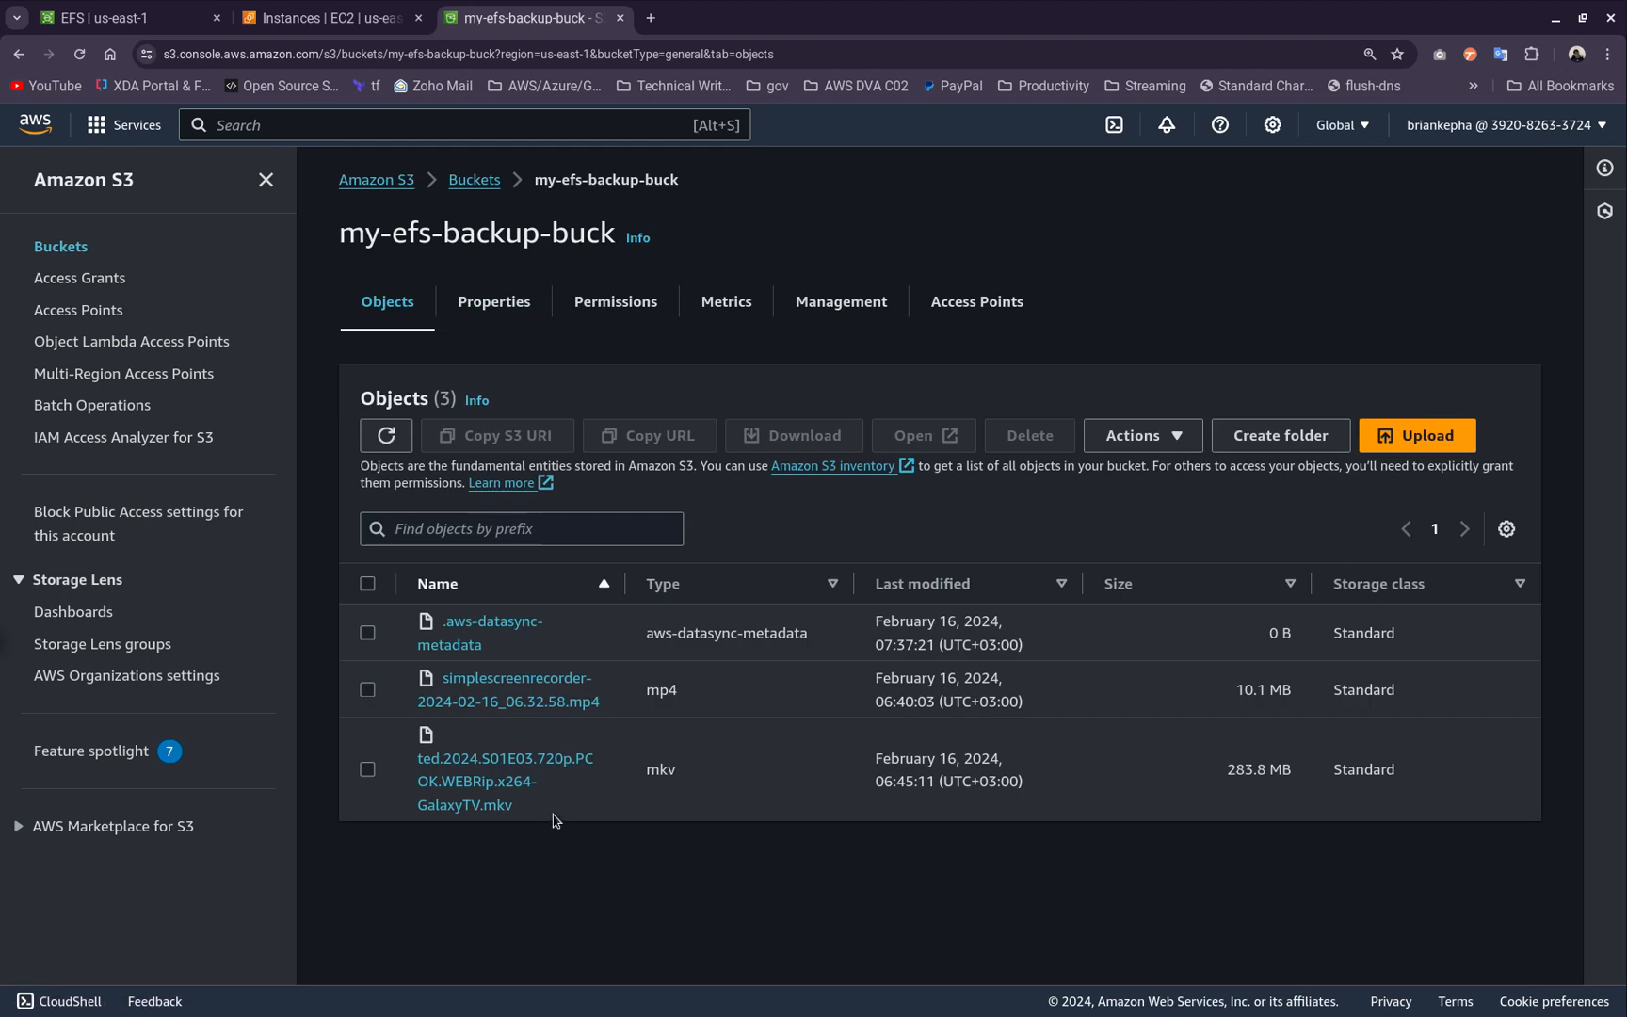
# Open the object ted.2024.S01E03.720p.PCOK.WEBRip.x264-GalaxyTV.mkv and copy its object URL
pyautogui.click(368, 769)
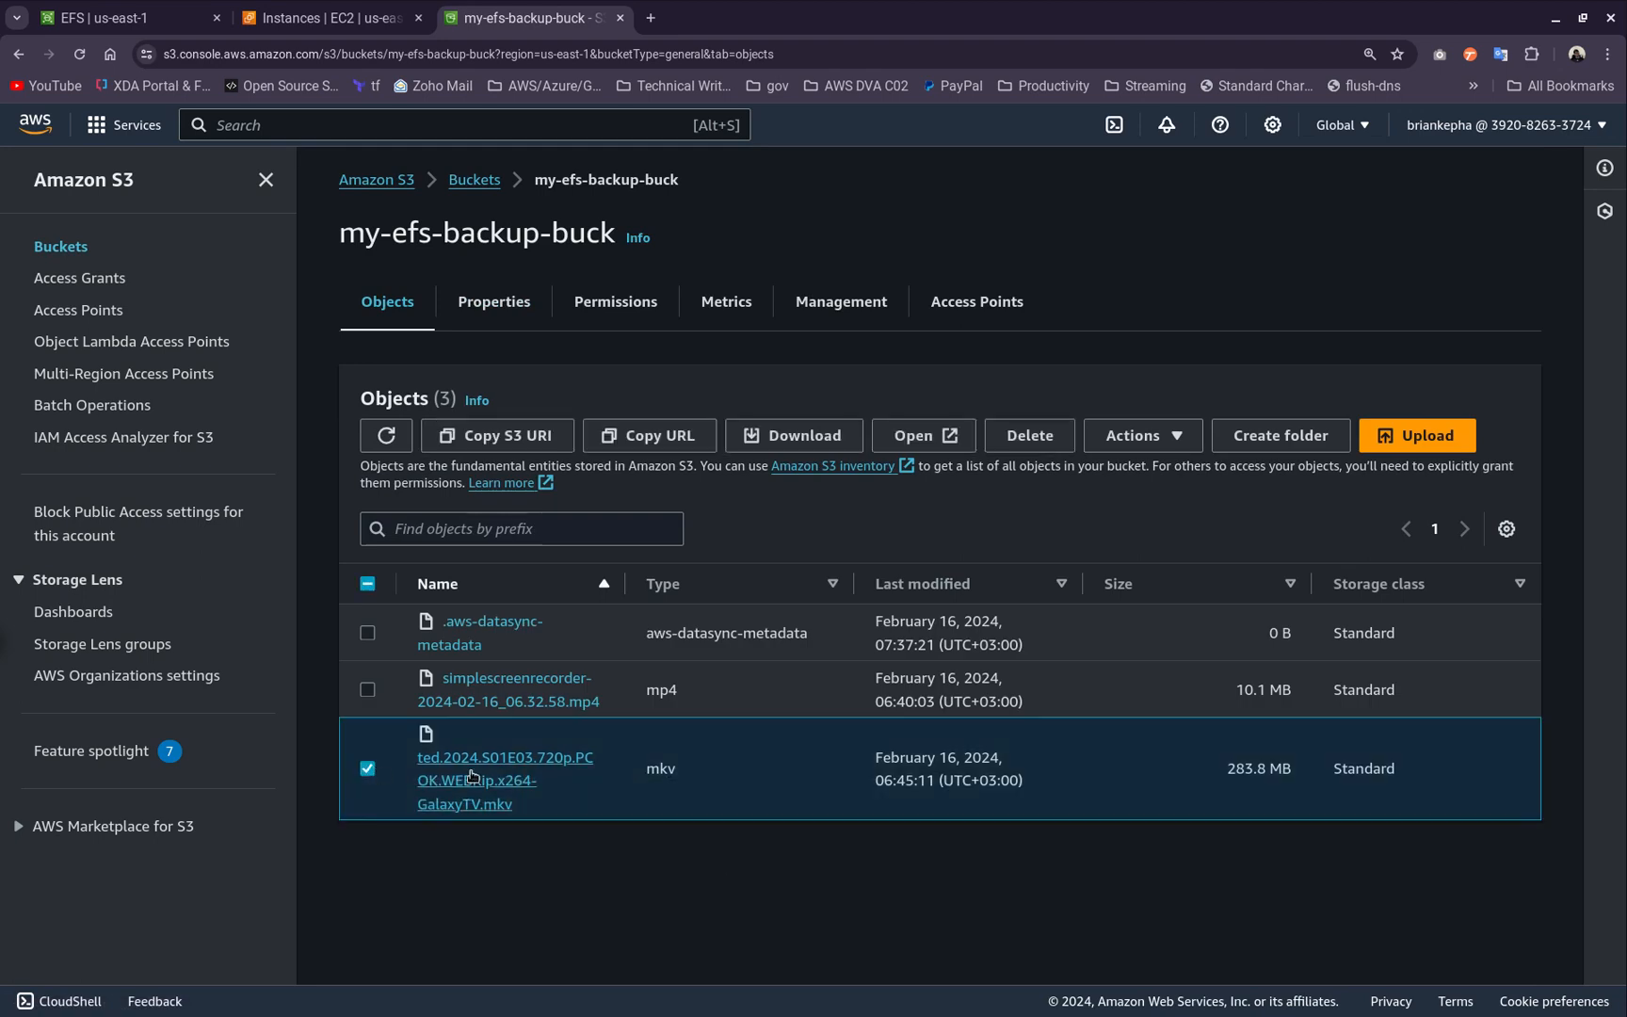
pyautogui.click(541, 761)
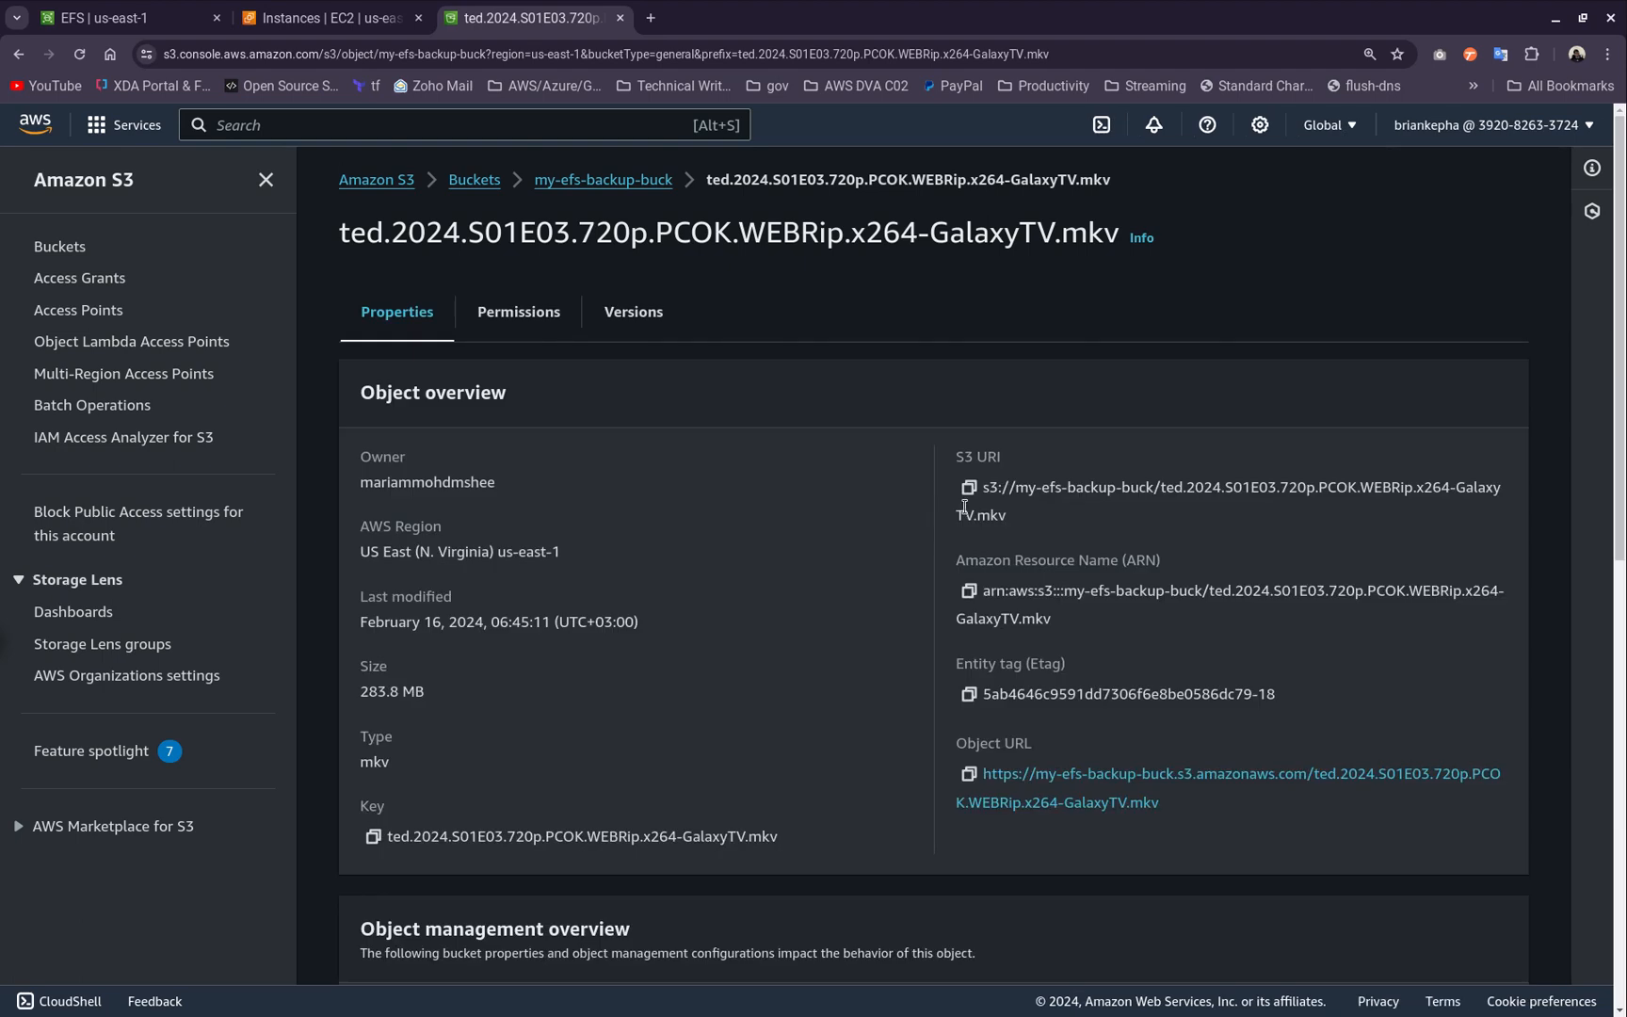
pyautogui.scroll(-4, 1100, 628)
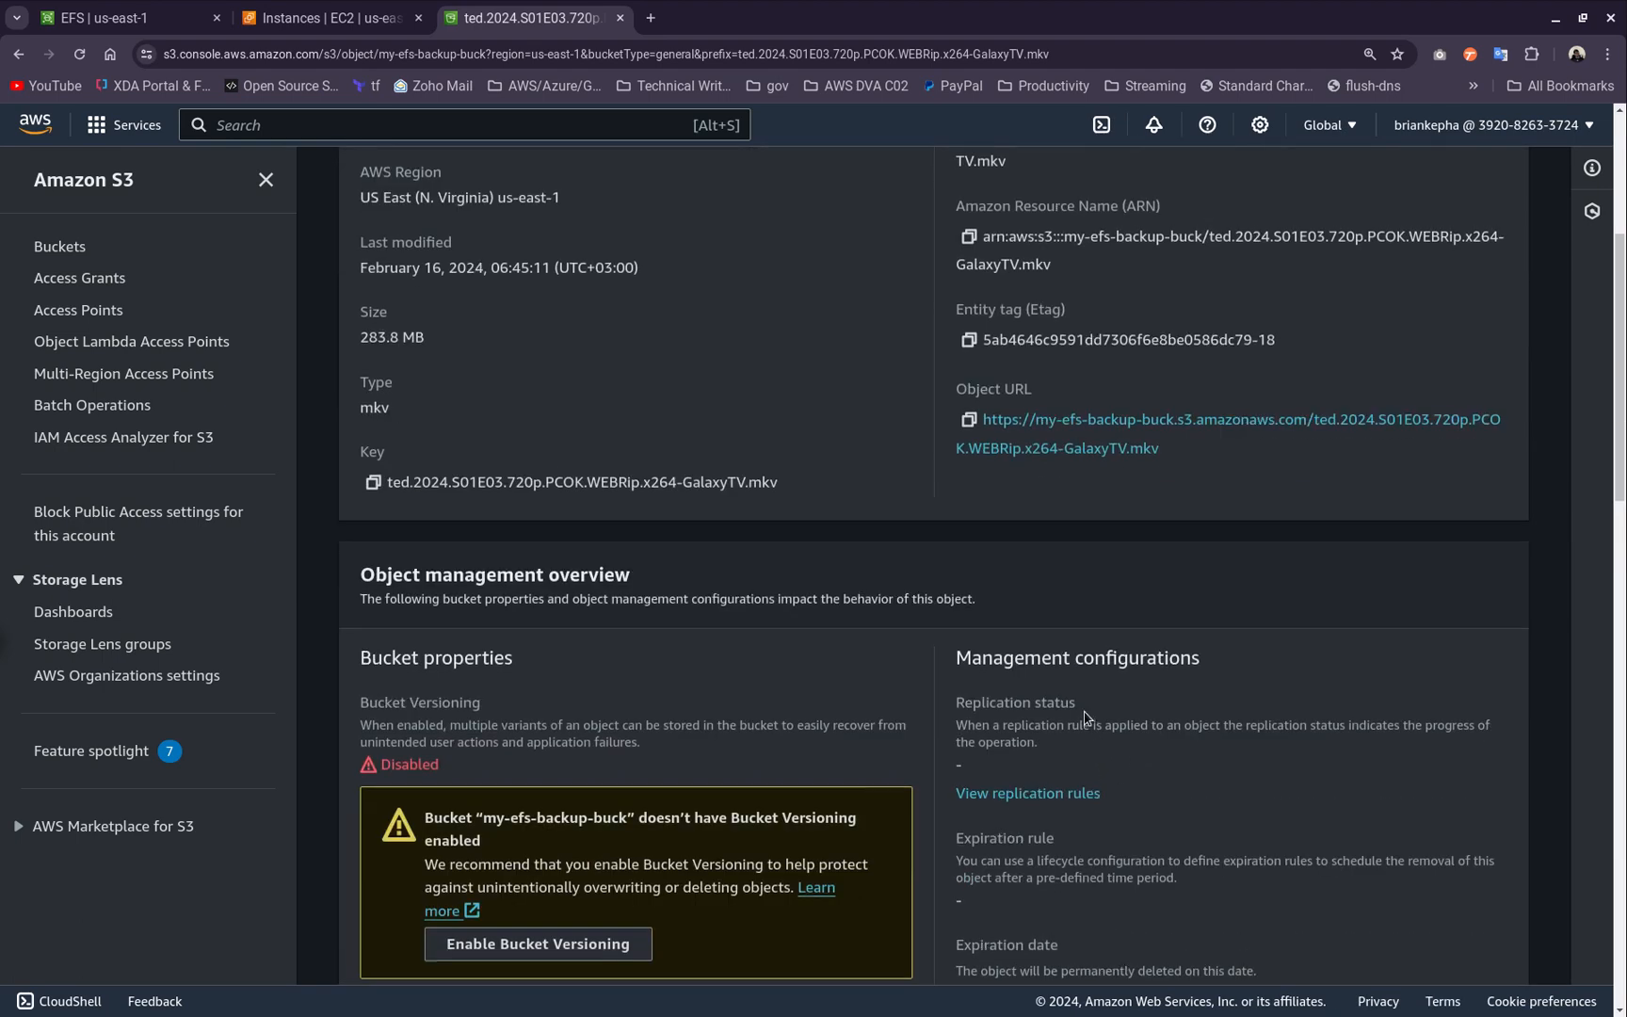
pyautogui.scroll(1, 1036, 611)
pyautogui.click(969, 519)
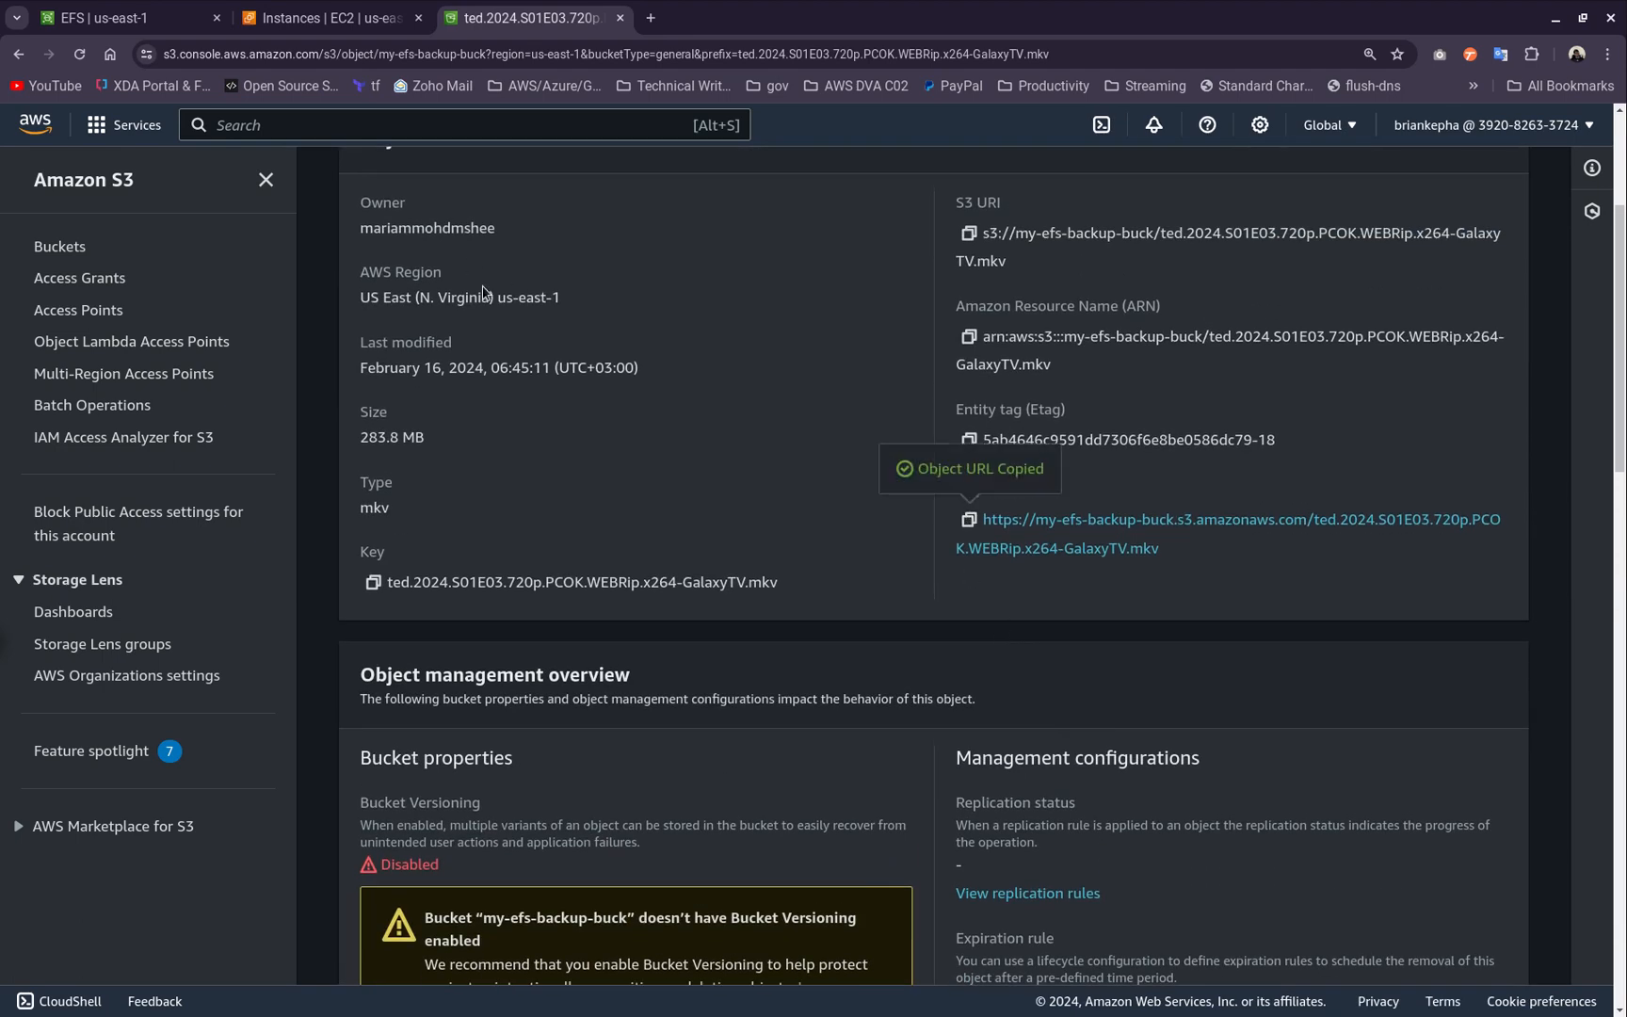
# Switch to the terminal and download the mkv file into efsDemo1 using wget with the copied object URL
pyautogui.hotkey('alt', 'Tab')
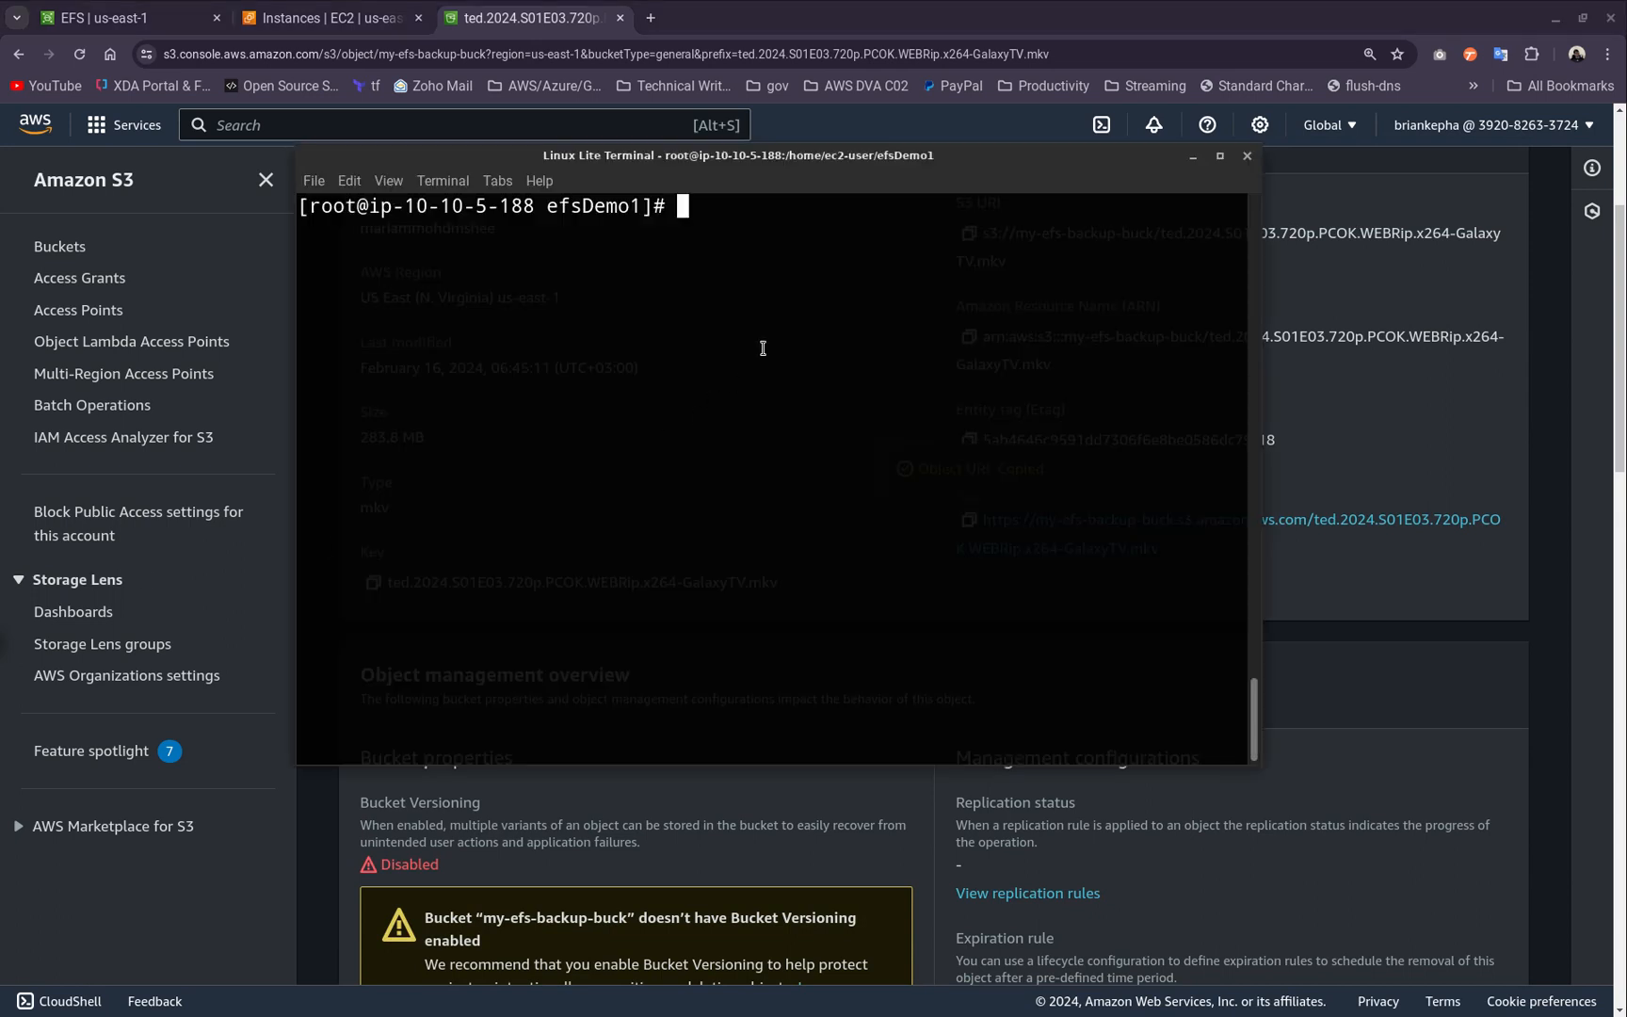
pyautogui.write('wget')
pyautogui.rightClick(730, 276)
pyautogui.click(805, 395)
pyautogui.press('Return')
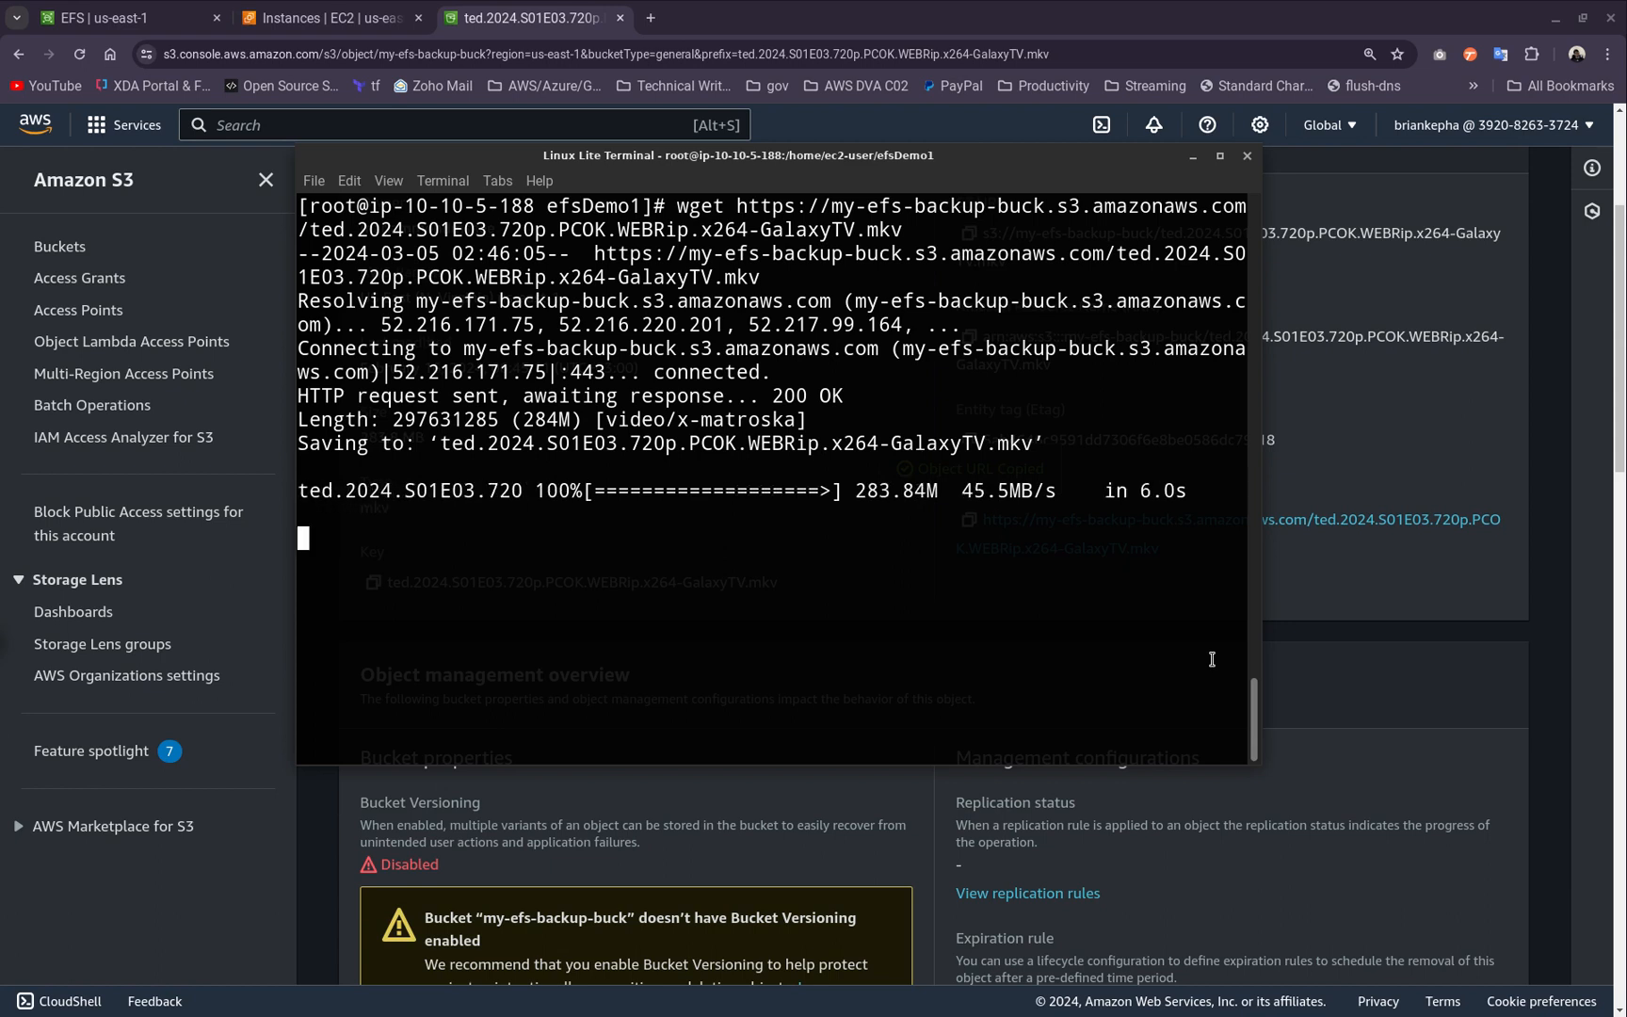
# List the contents of efsDemo1 with ls to check for the downloaded video
pyautogui.write('ls')
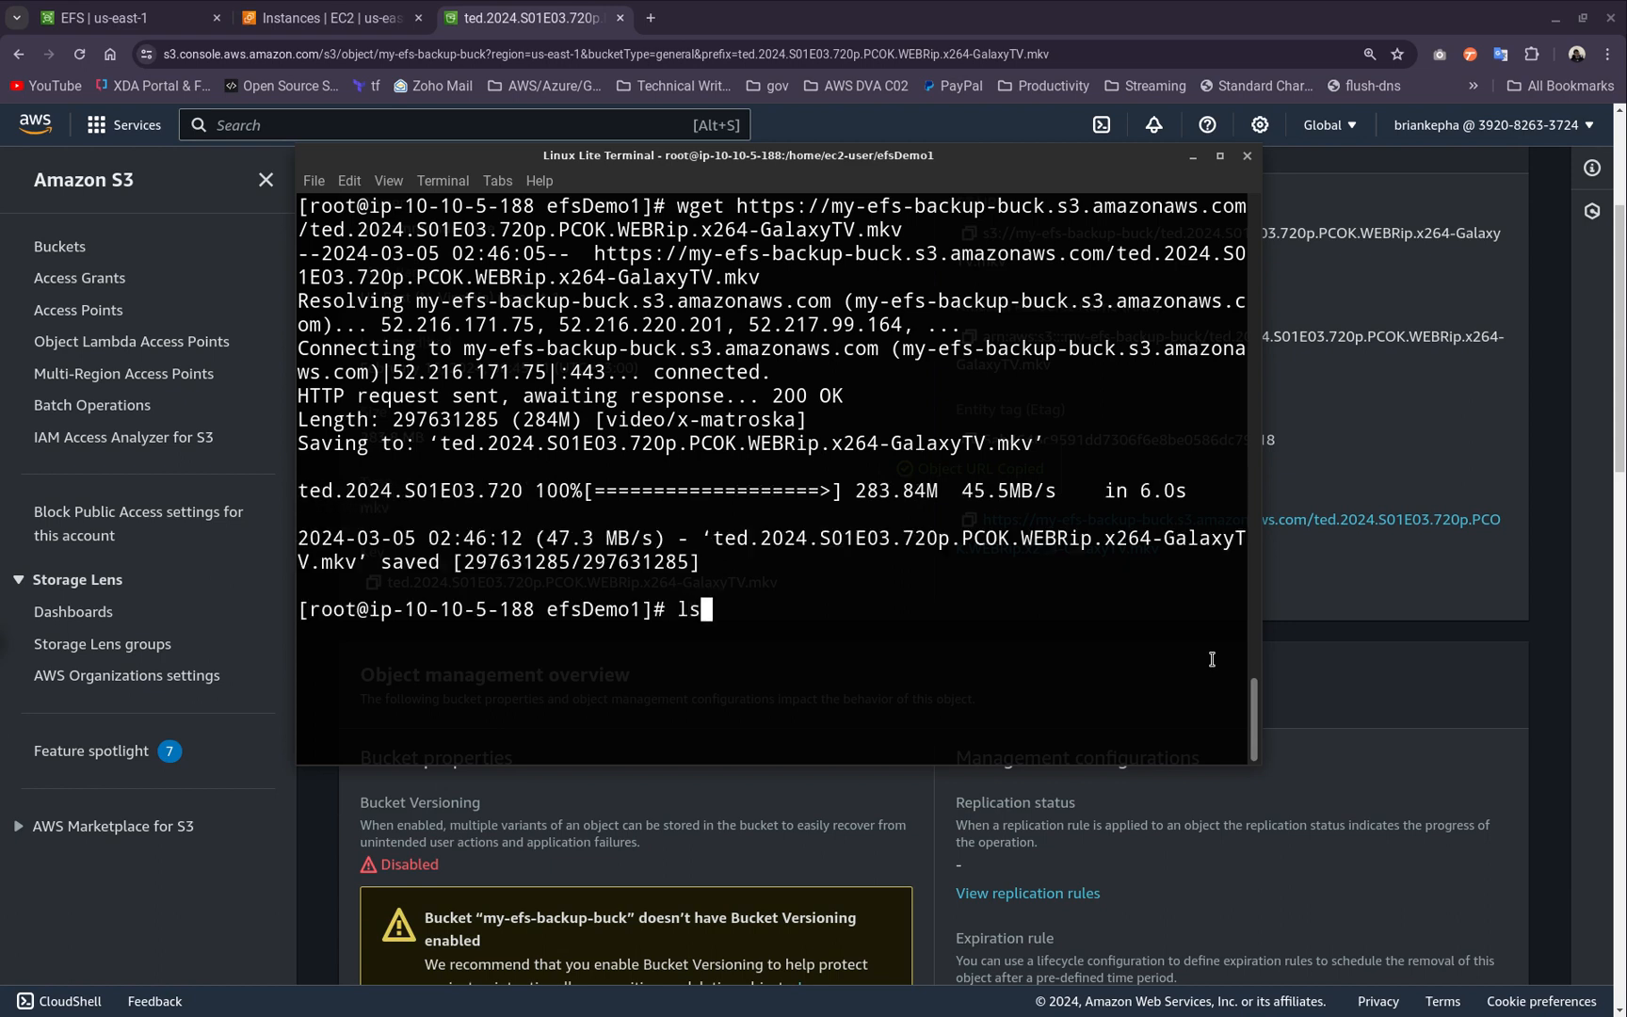
pyautogui.press('Return')
pyautogui.write('ls')
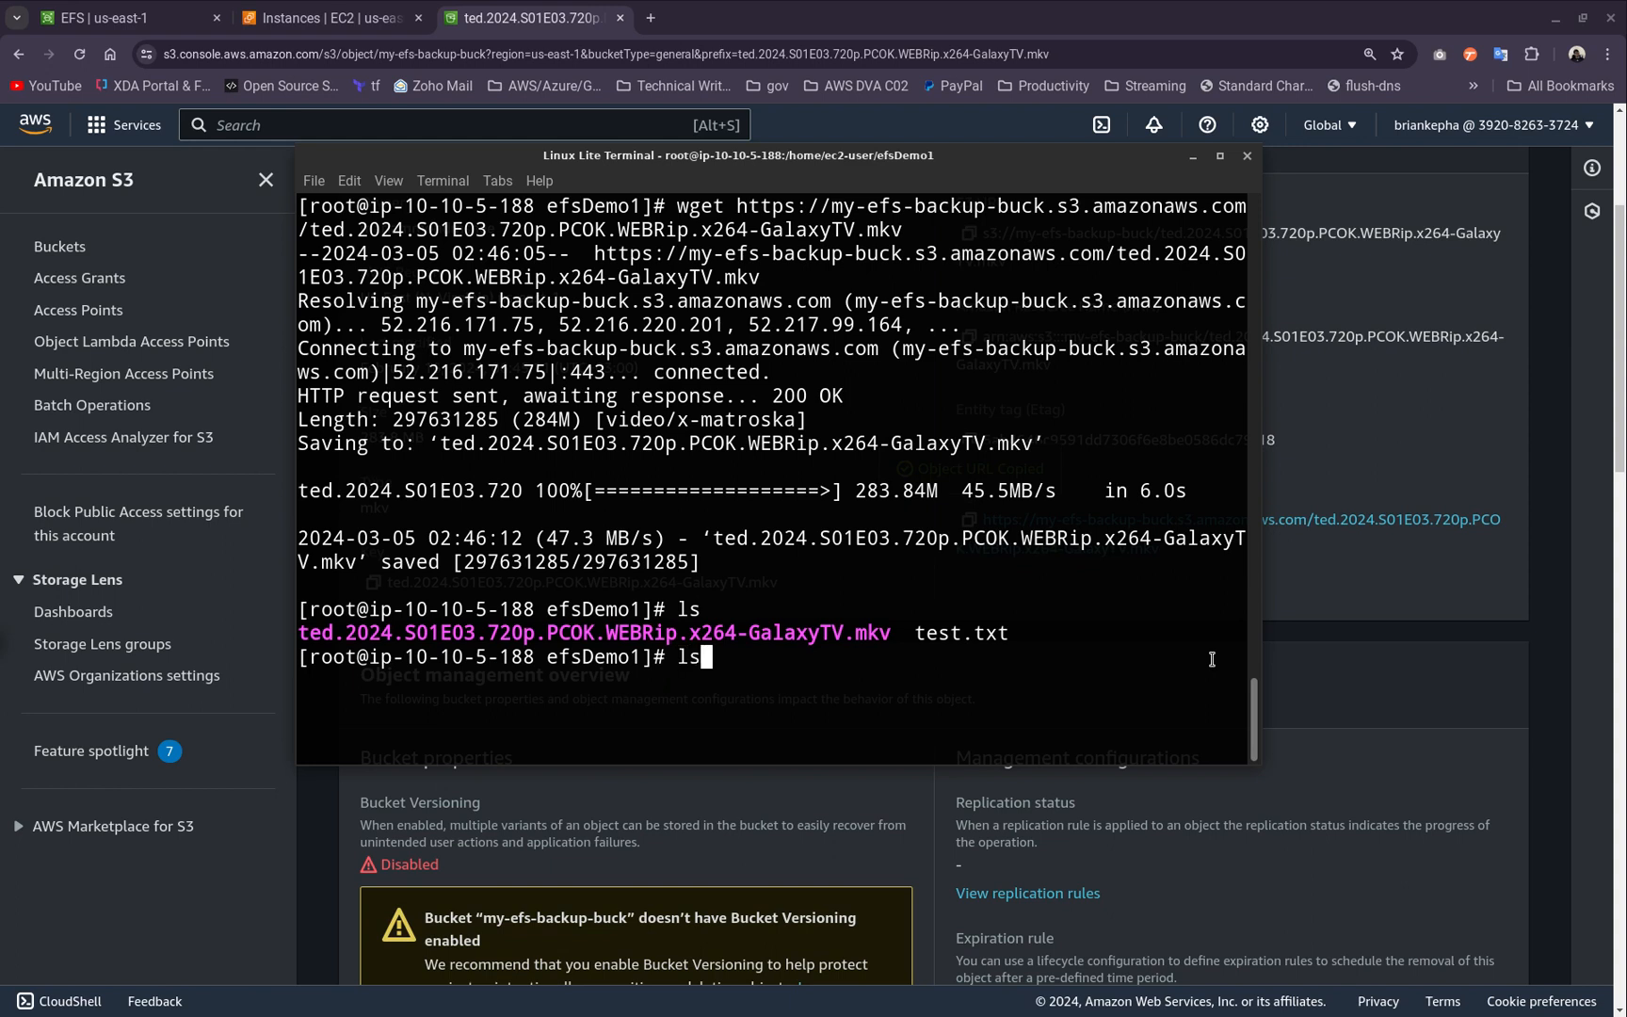
pyautogui.press('Return')
# Rerun the wget command to download a second copy of the mkv file into efsDemo1
pyautogui.write('ls')
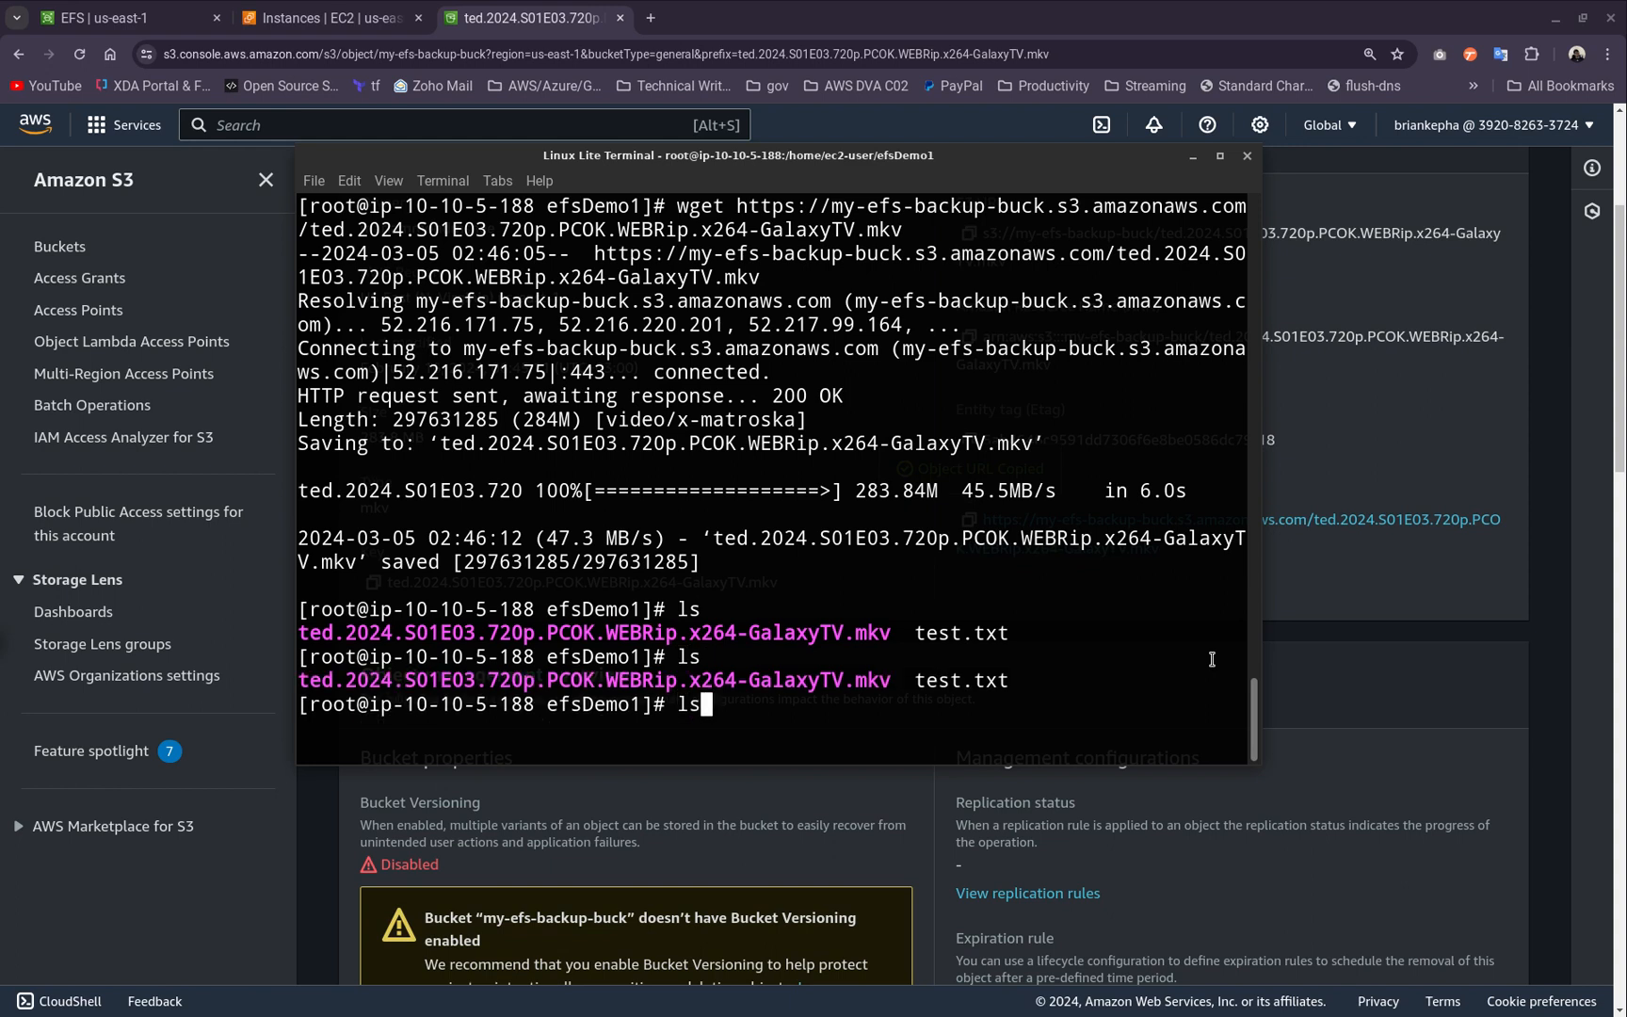
pyautogui.press('Up')
pyautogui.press('Up')
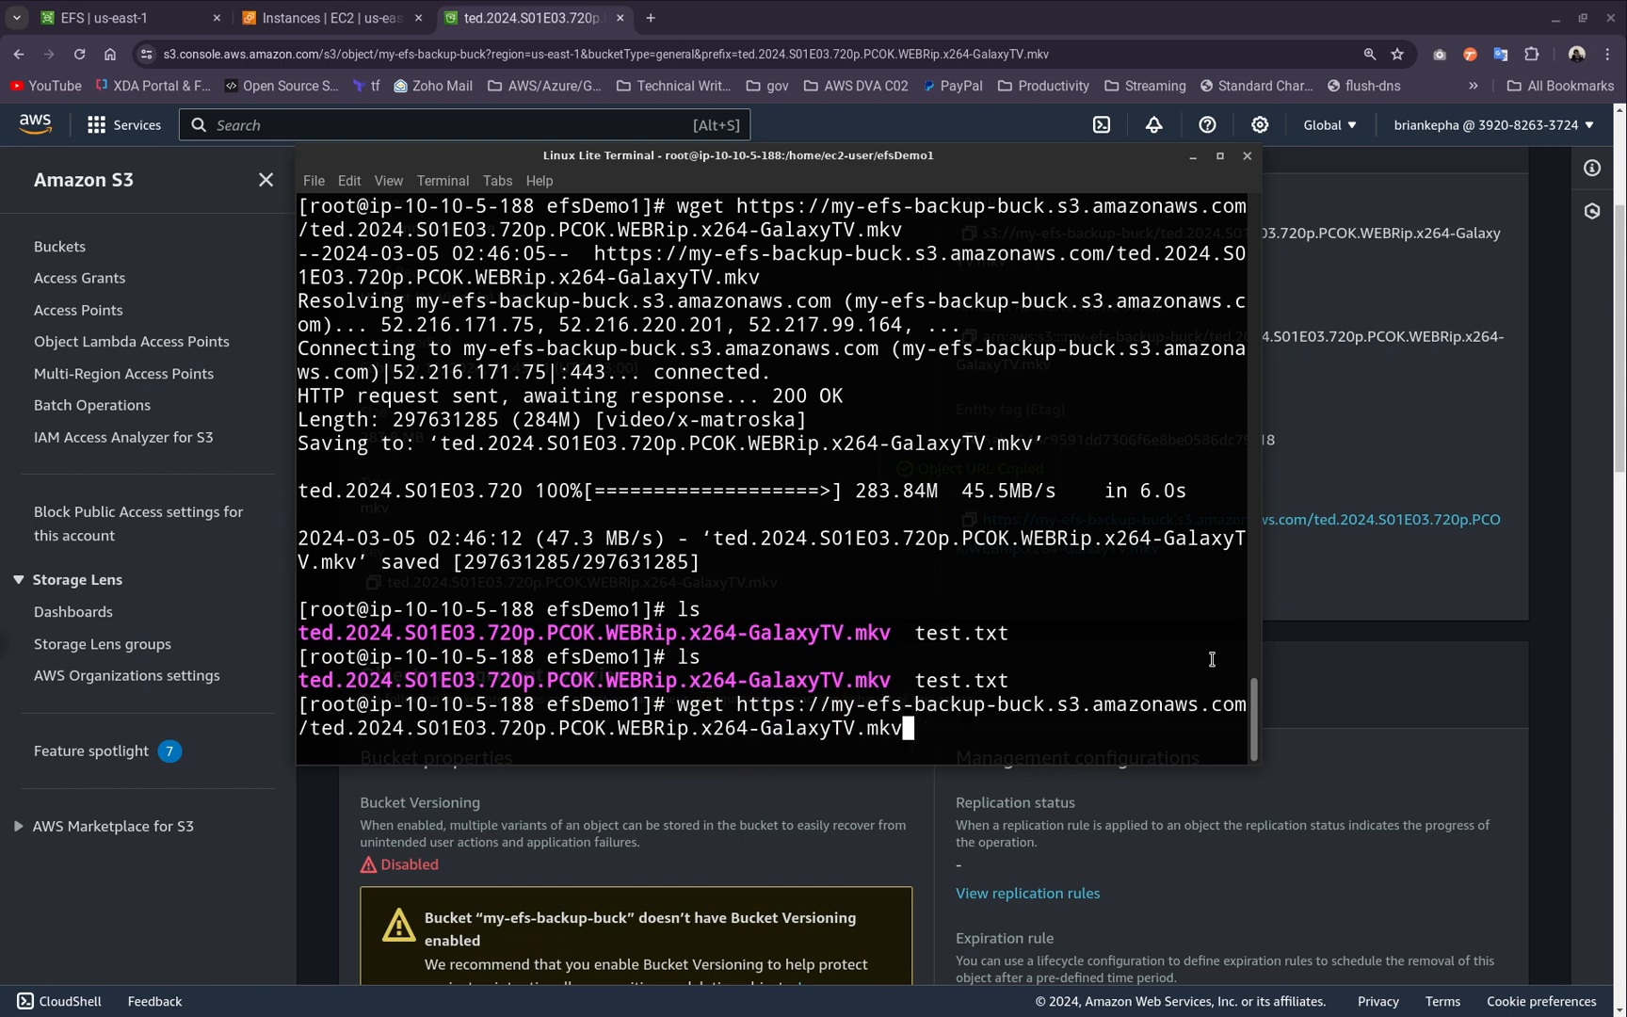
pyautogui.press('Return')
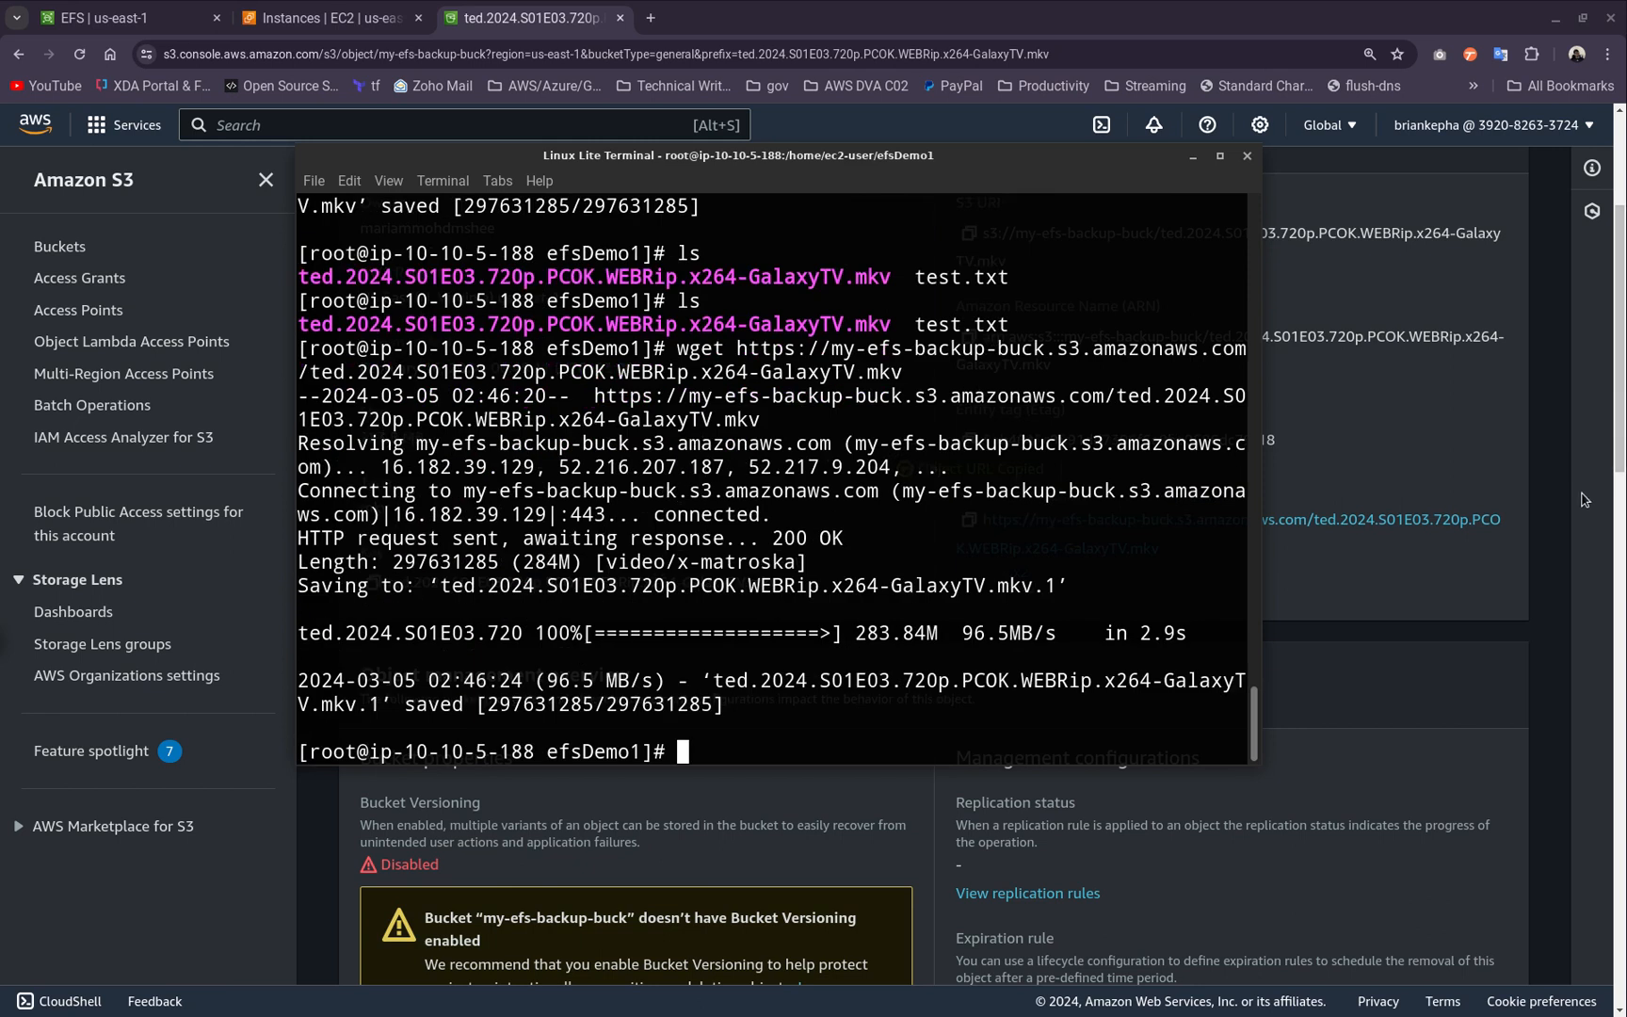
# Clear the terminal and list efsDemo1 again to check for both copies of the video
pyautogui.click(1191, 156)
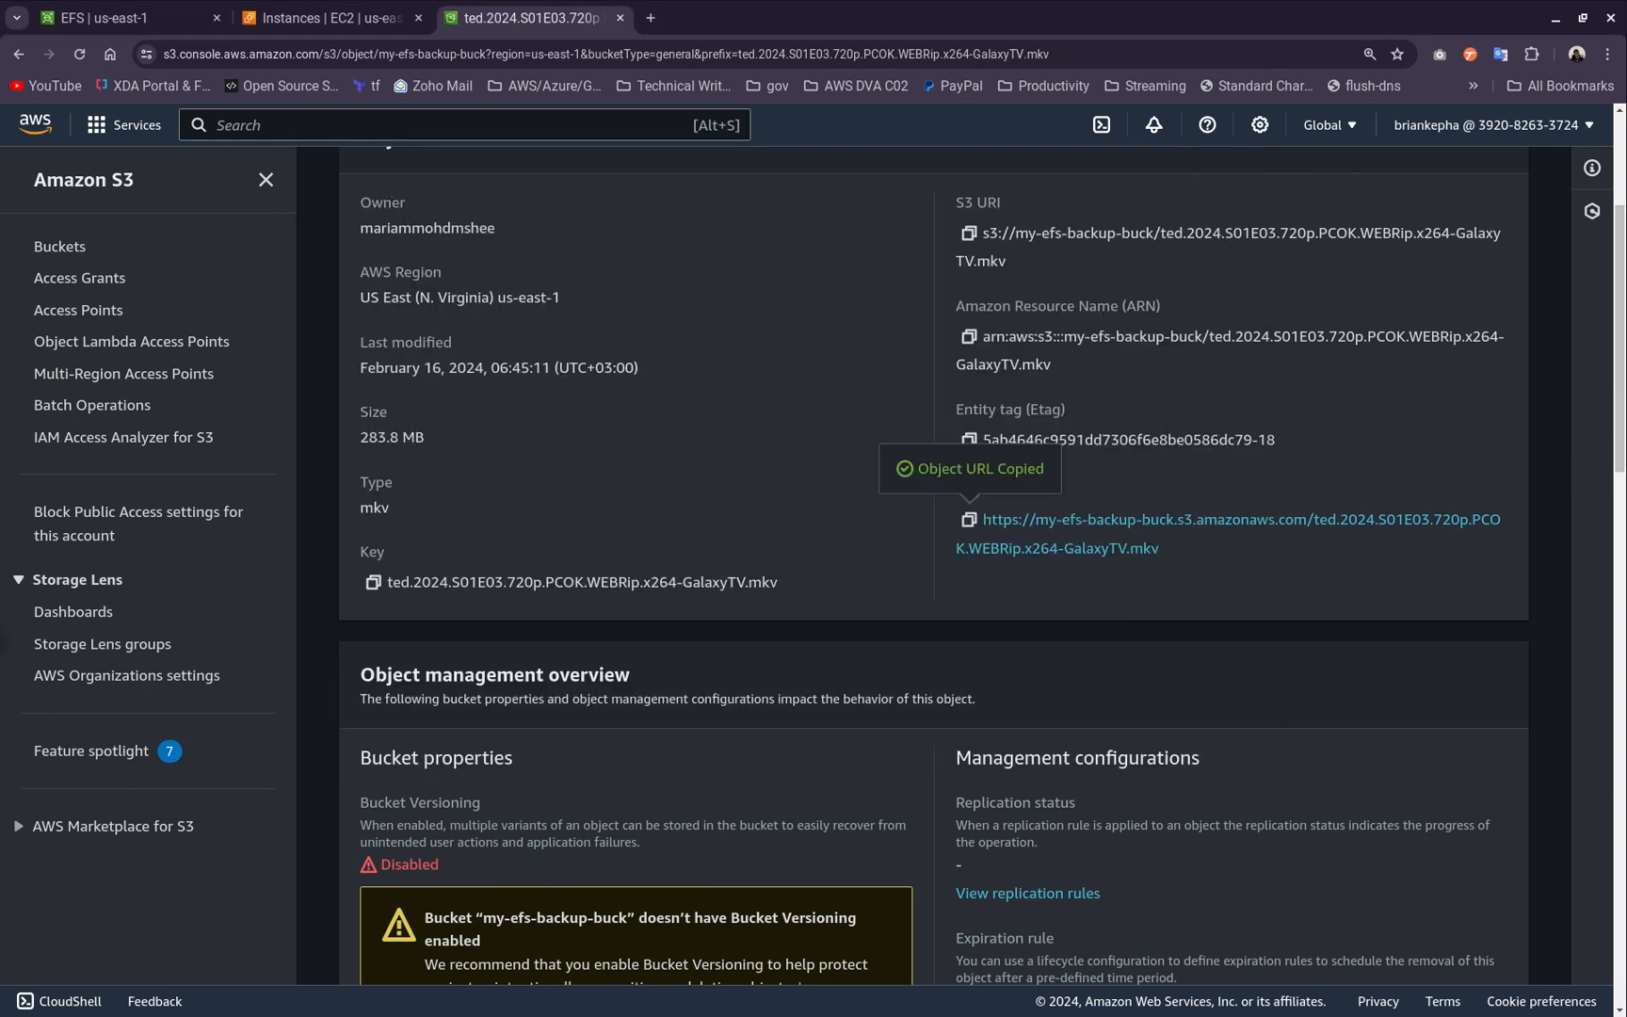
pyautogui.hotkey('alt', 'Tab')
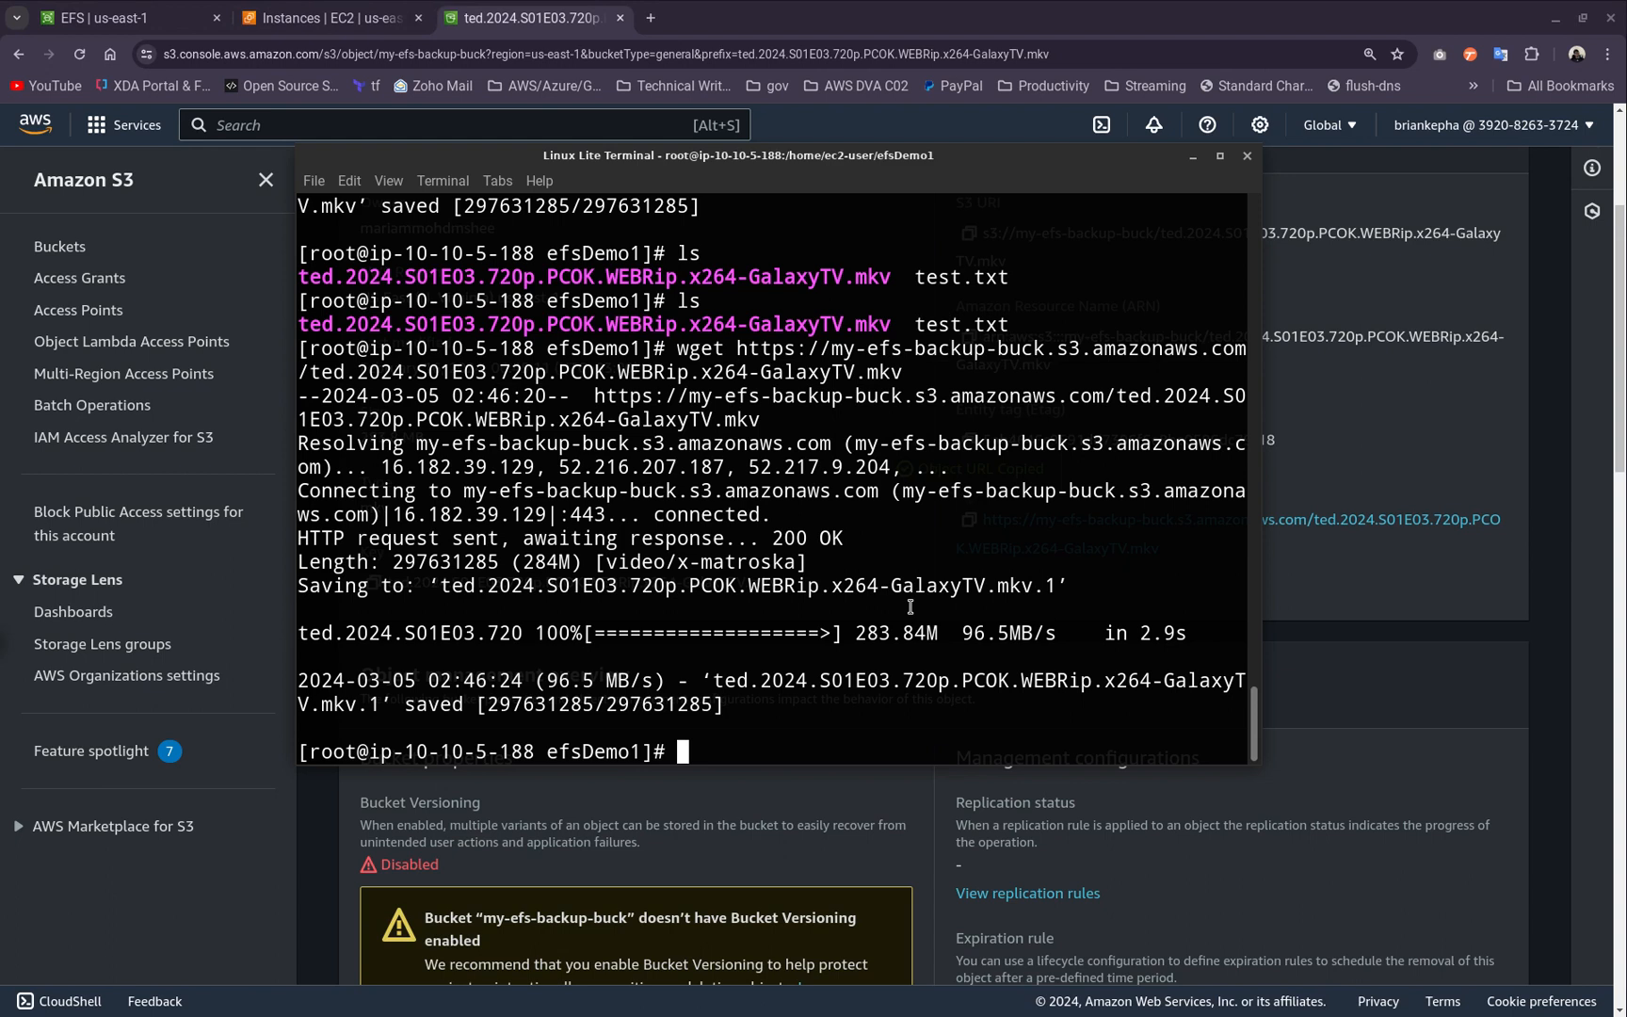
pyautogui.hotkey('ctrl', 'l')
pyautogui.write('ls')
pyautogui.press('Return')
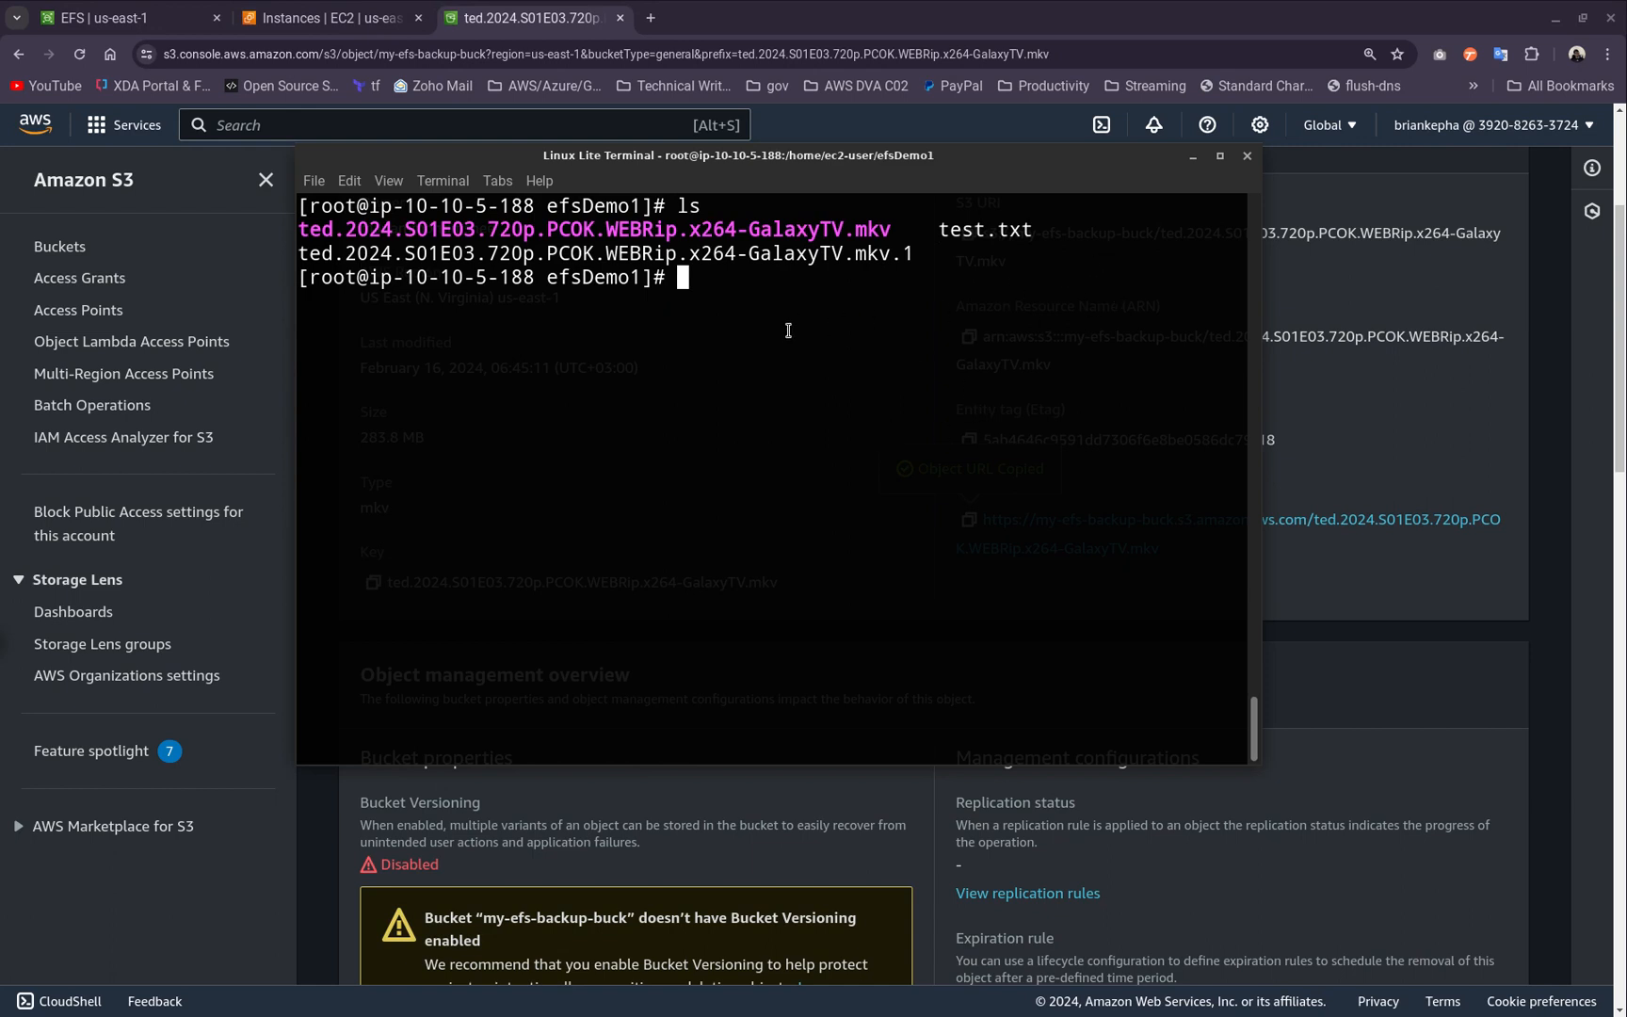
# Exit the root shell, log out of the first instance's SSH session and close the terminal window
pyautogui.write('exit')
pyautogui.press('Return')
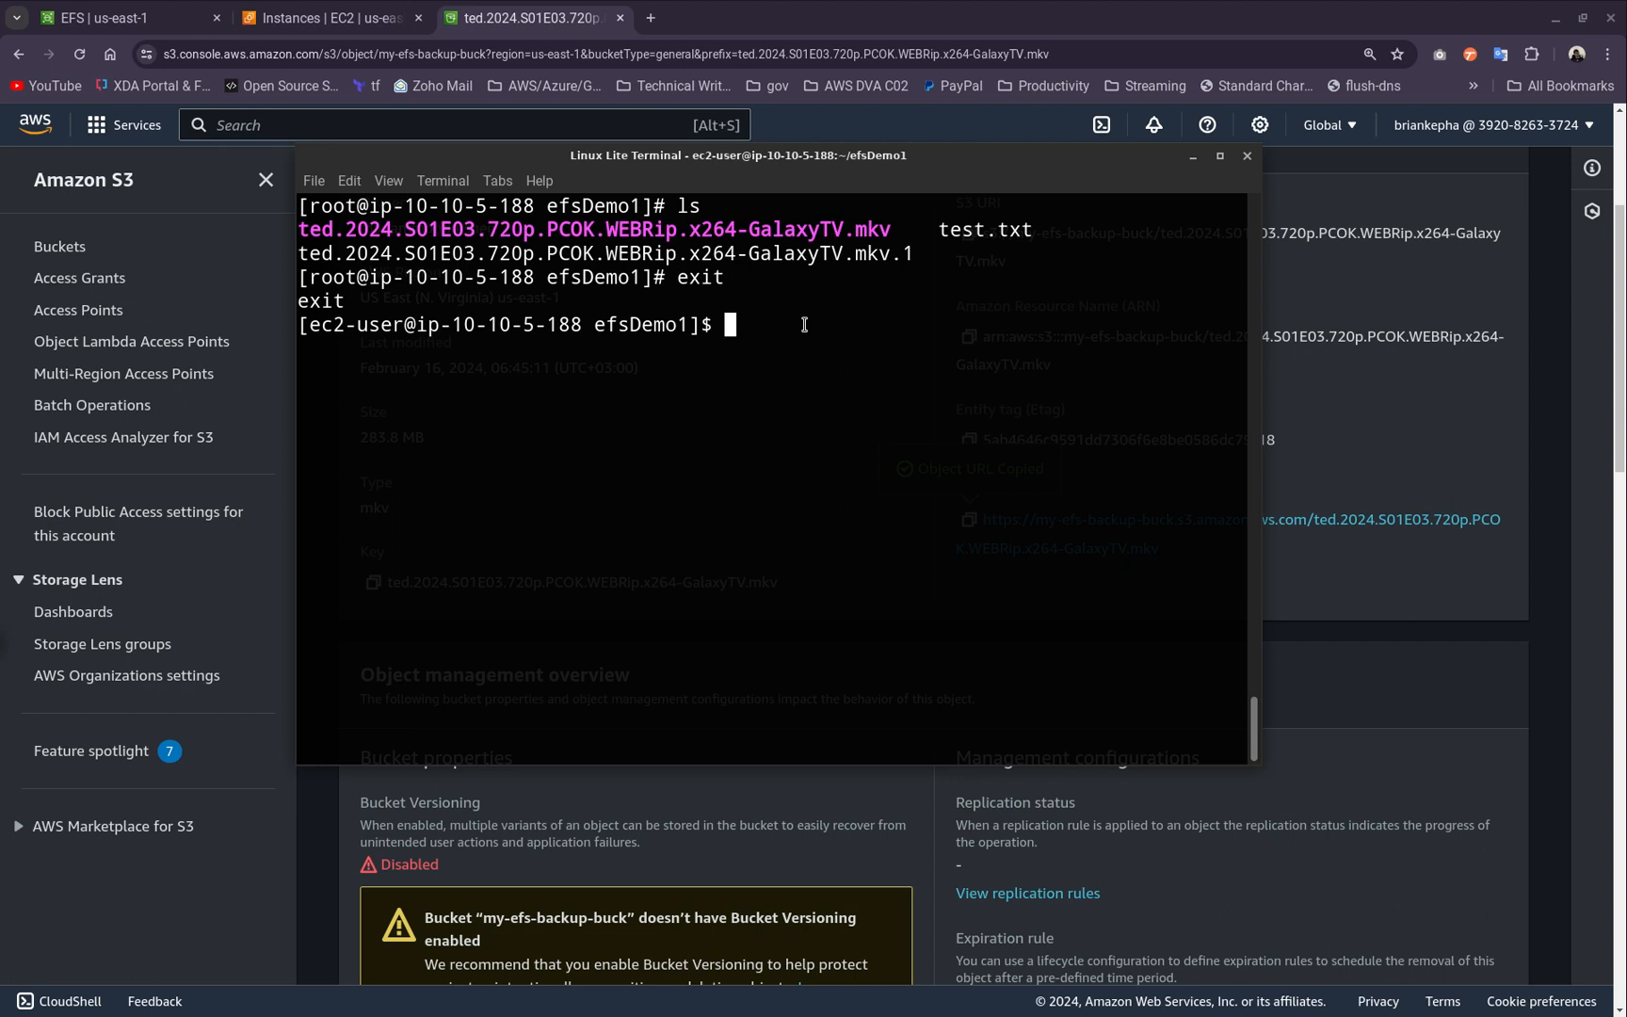
pyautogui.write('exit')
pyautogui.press('Return')
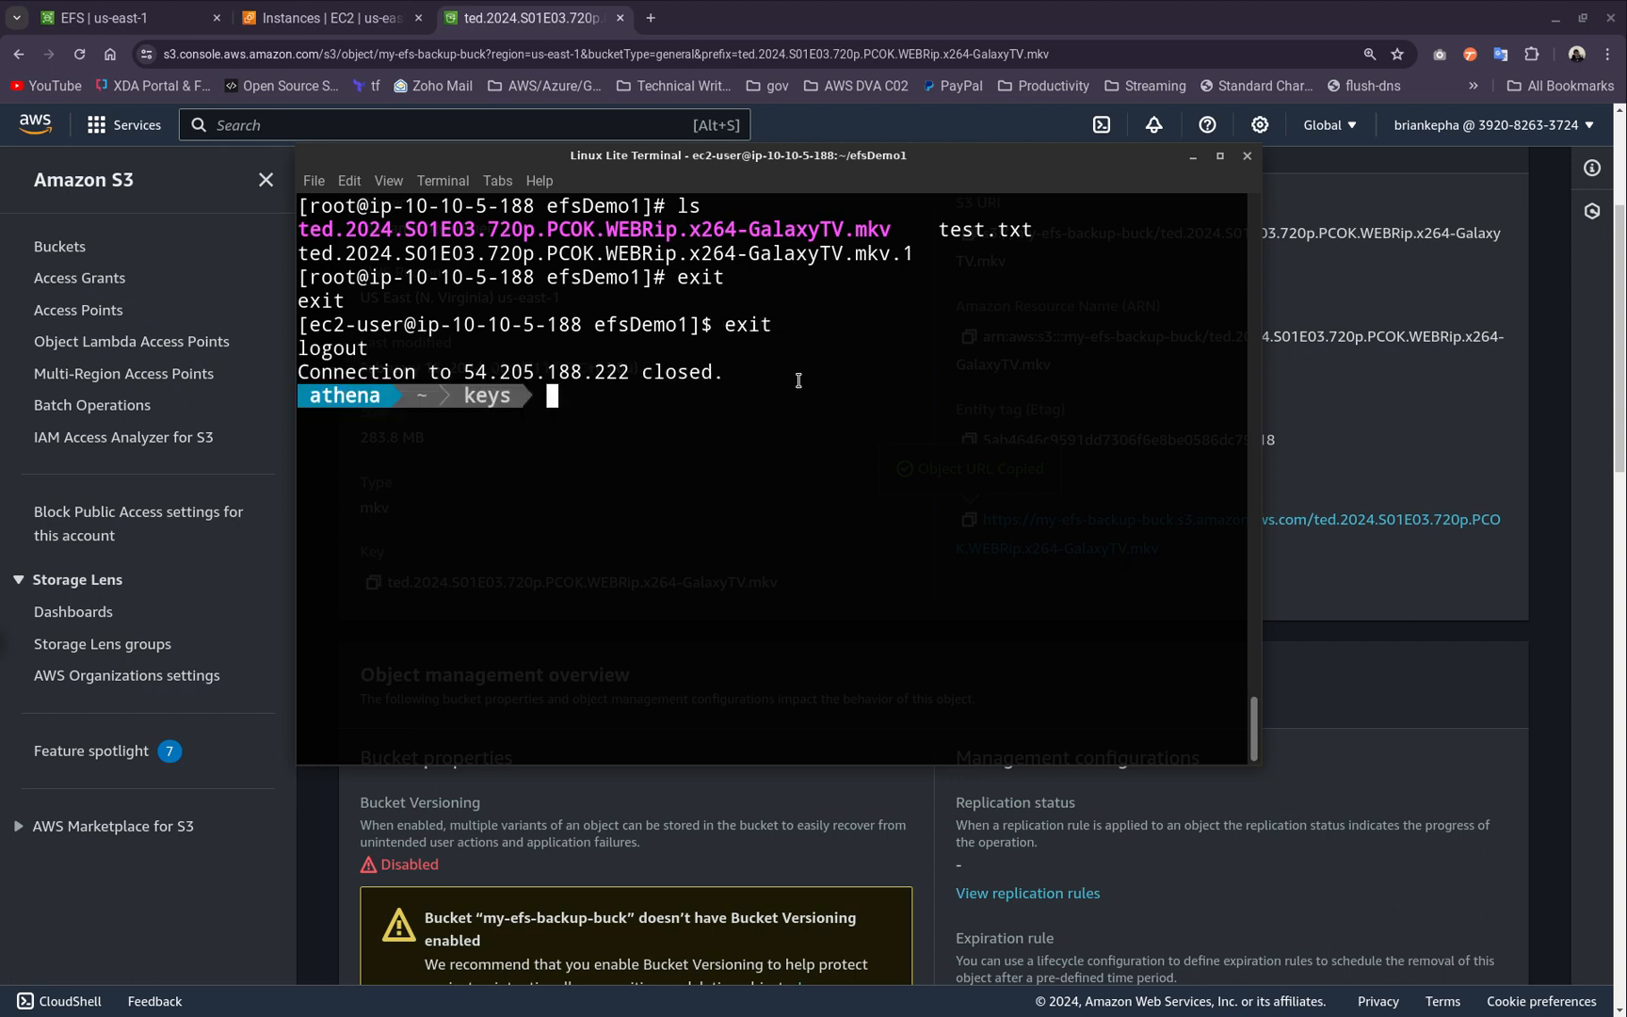
pyautogui.hotkey('ctrl', 'l')
pyautogui.click(1247, 157)
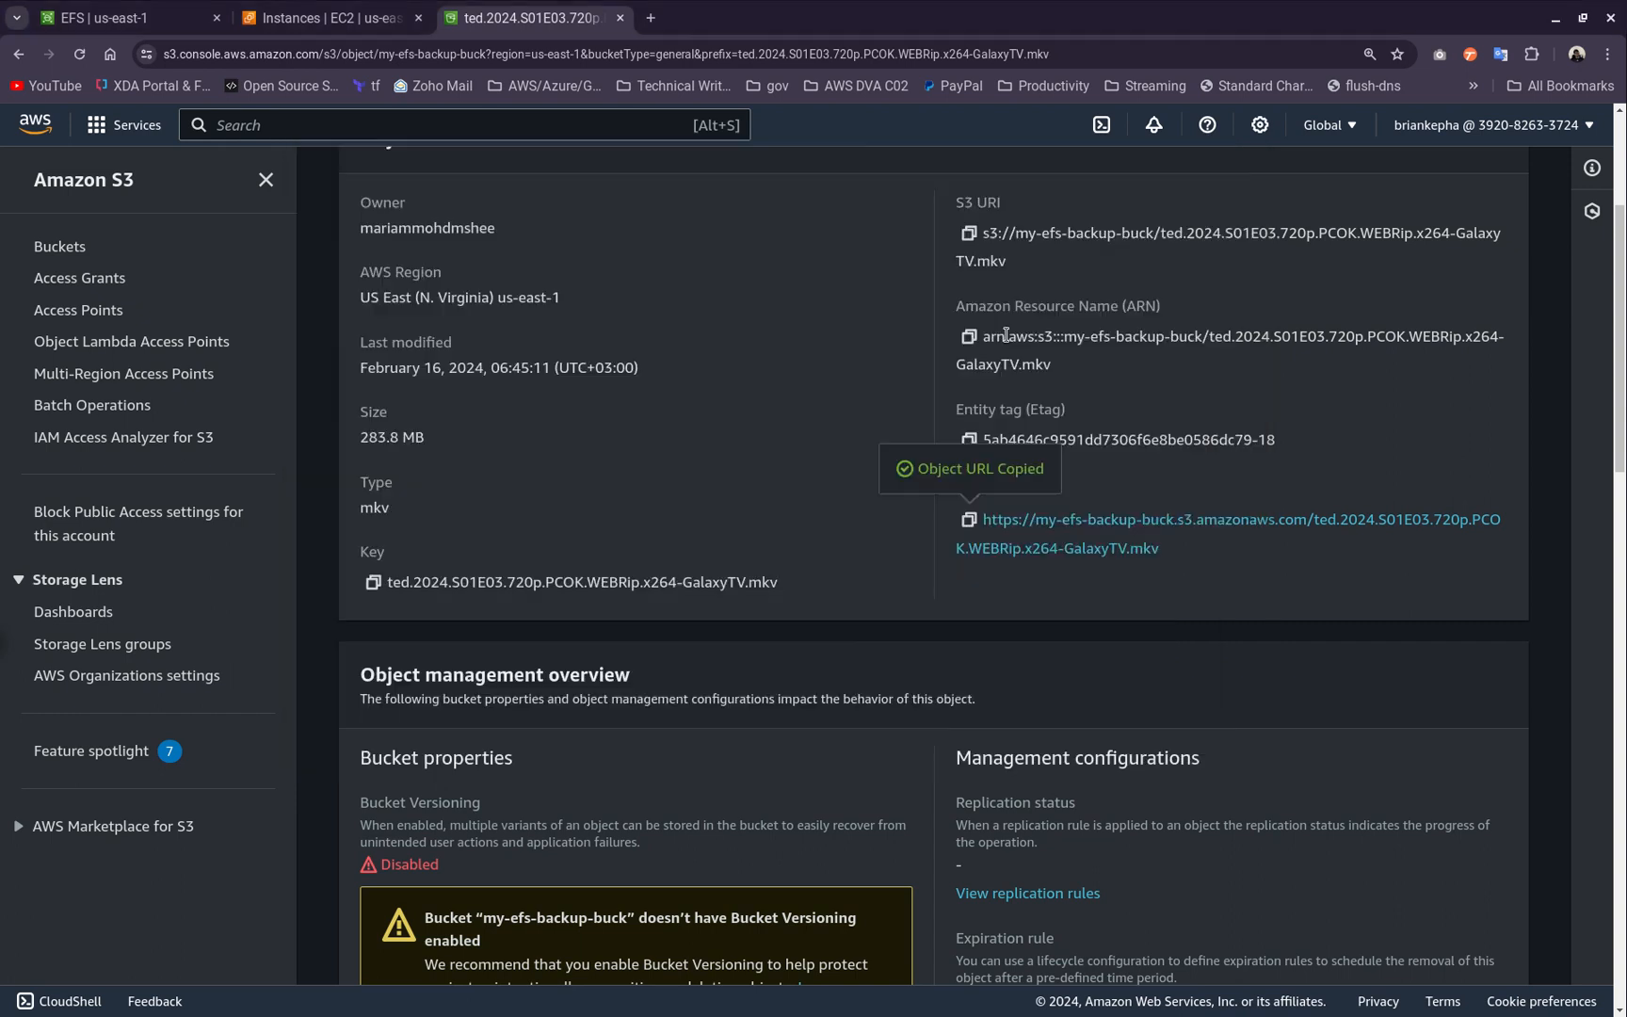
# Select the esfDemo2 instance in the EC2 instances list and copy its public IPv4 address
pyautogui.scroll(3, 425, 443)
pyautogui.click(141, 17)
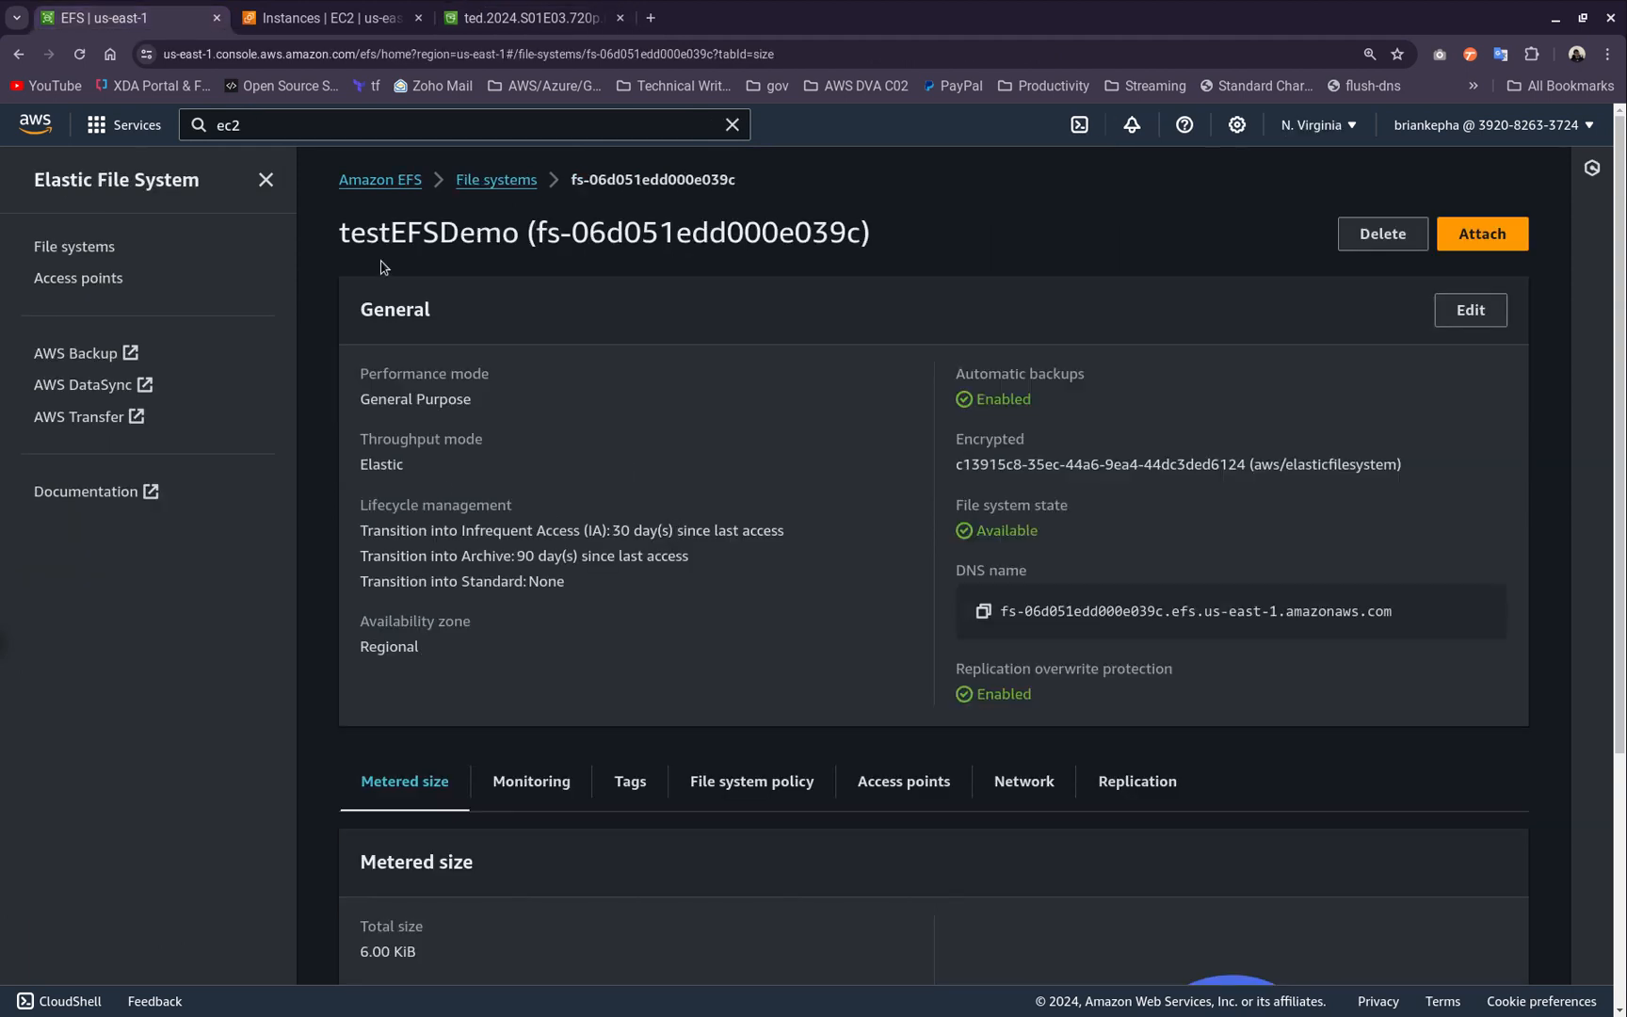
pyautogui.click(329, 17)
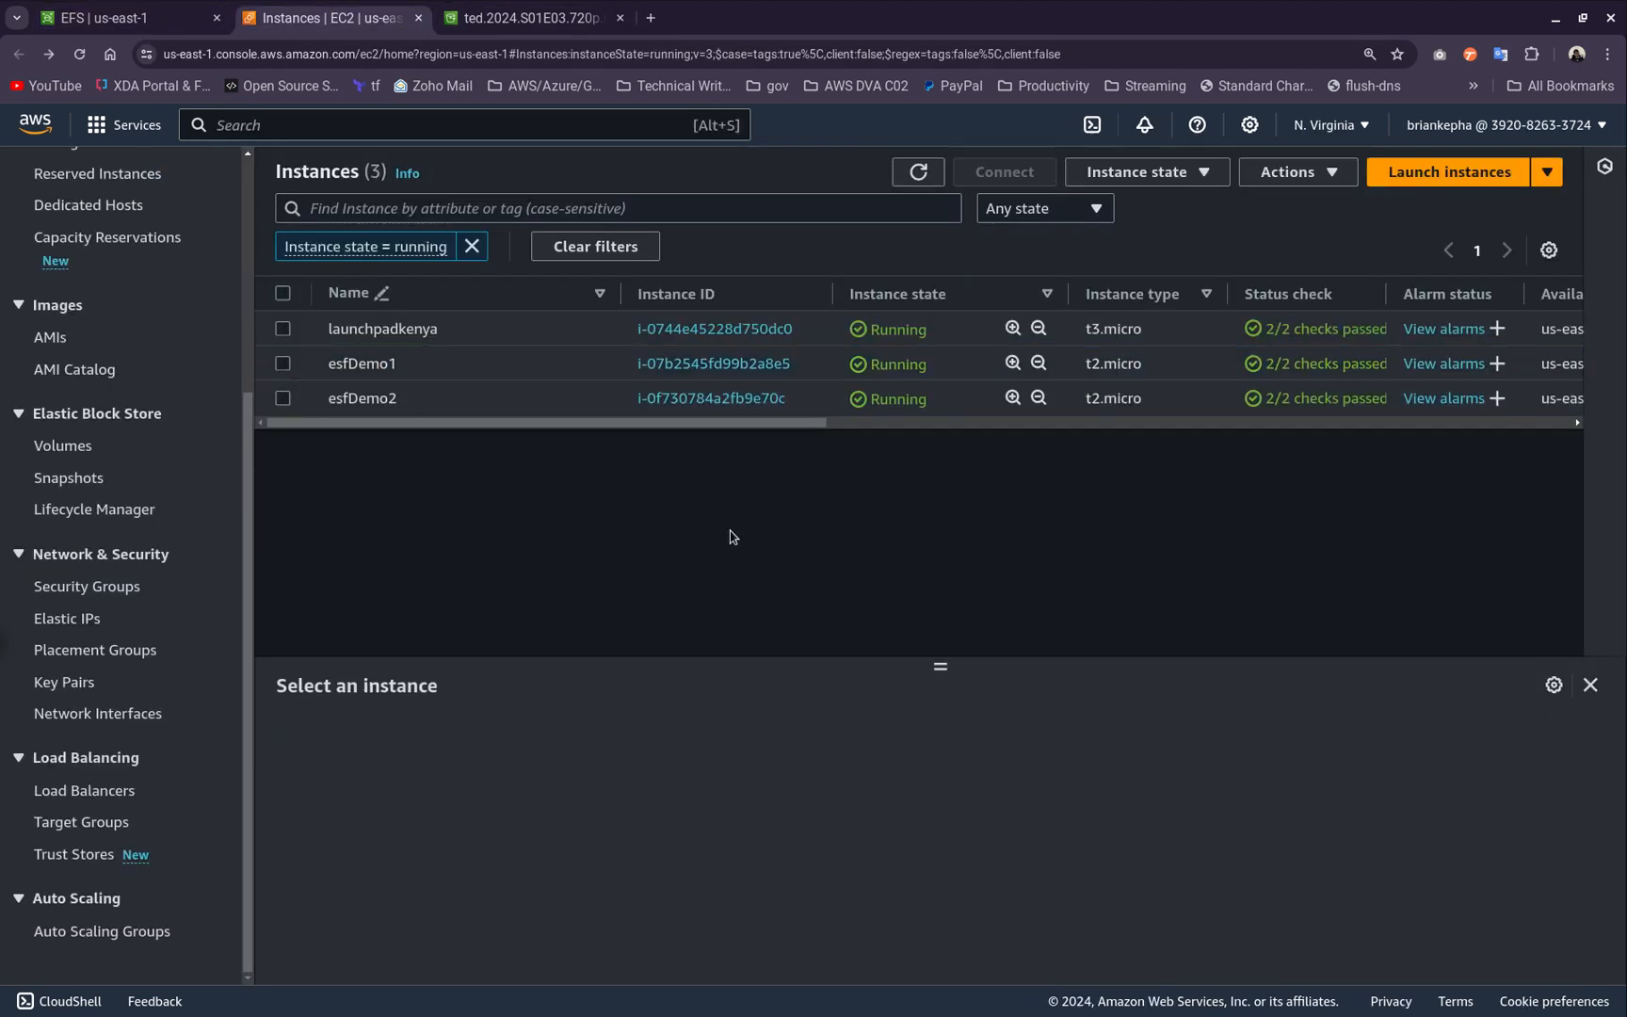
pyautogui.click(285, 403)
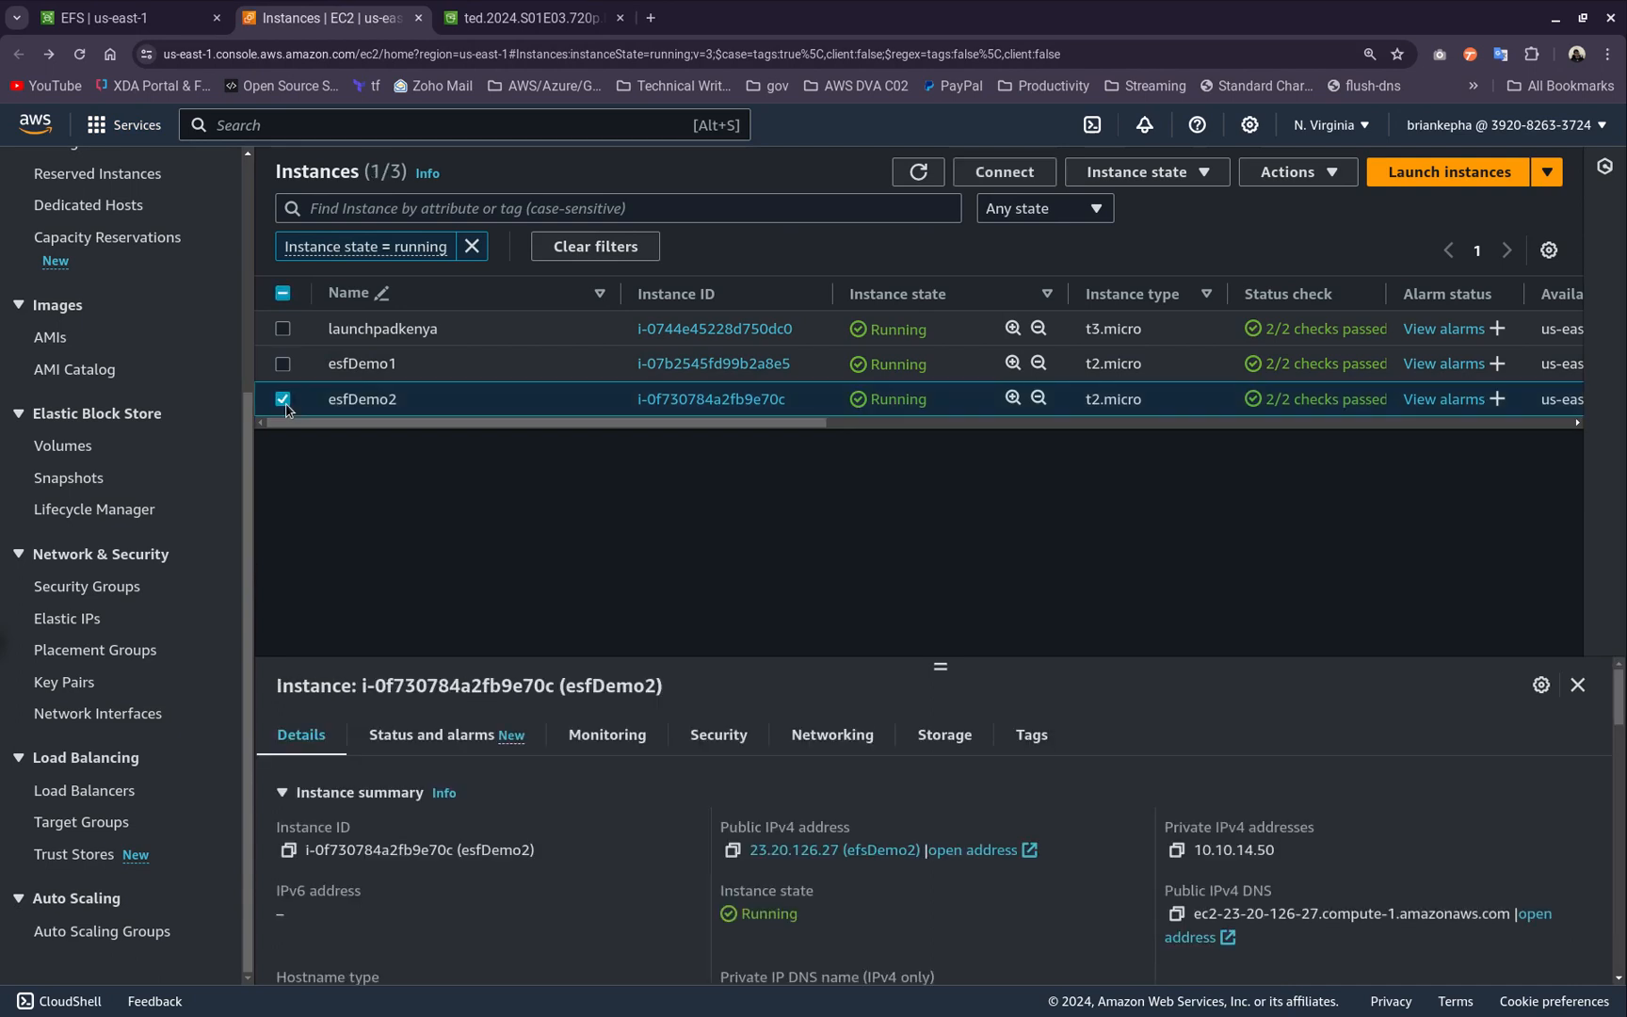
pyautogui.click(732, 850)
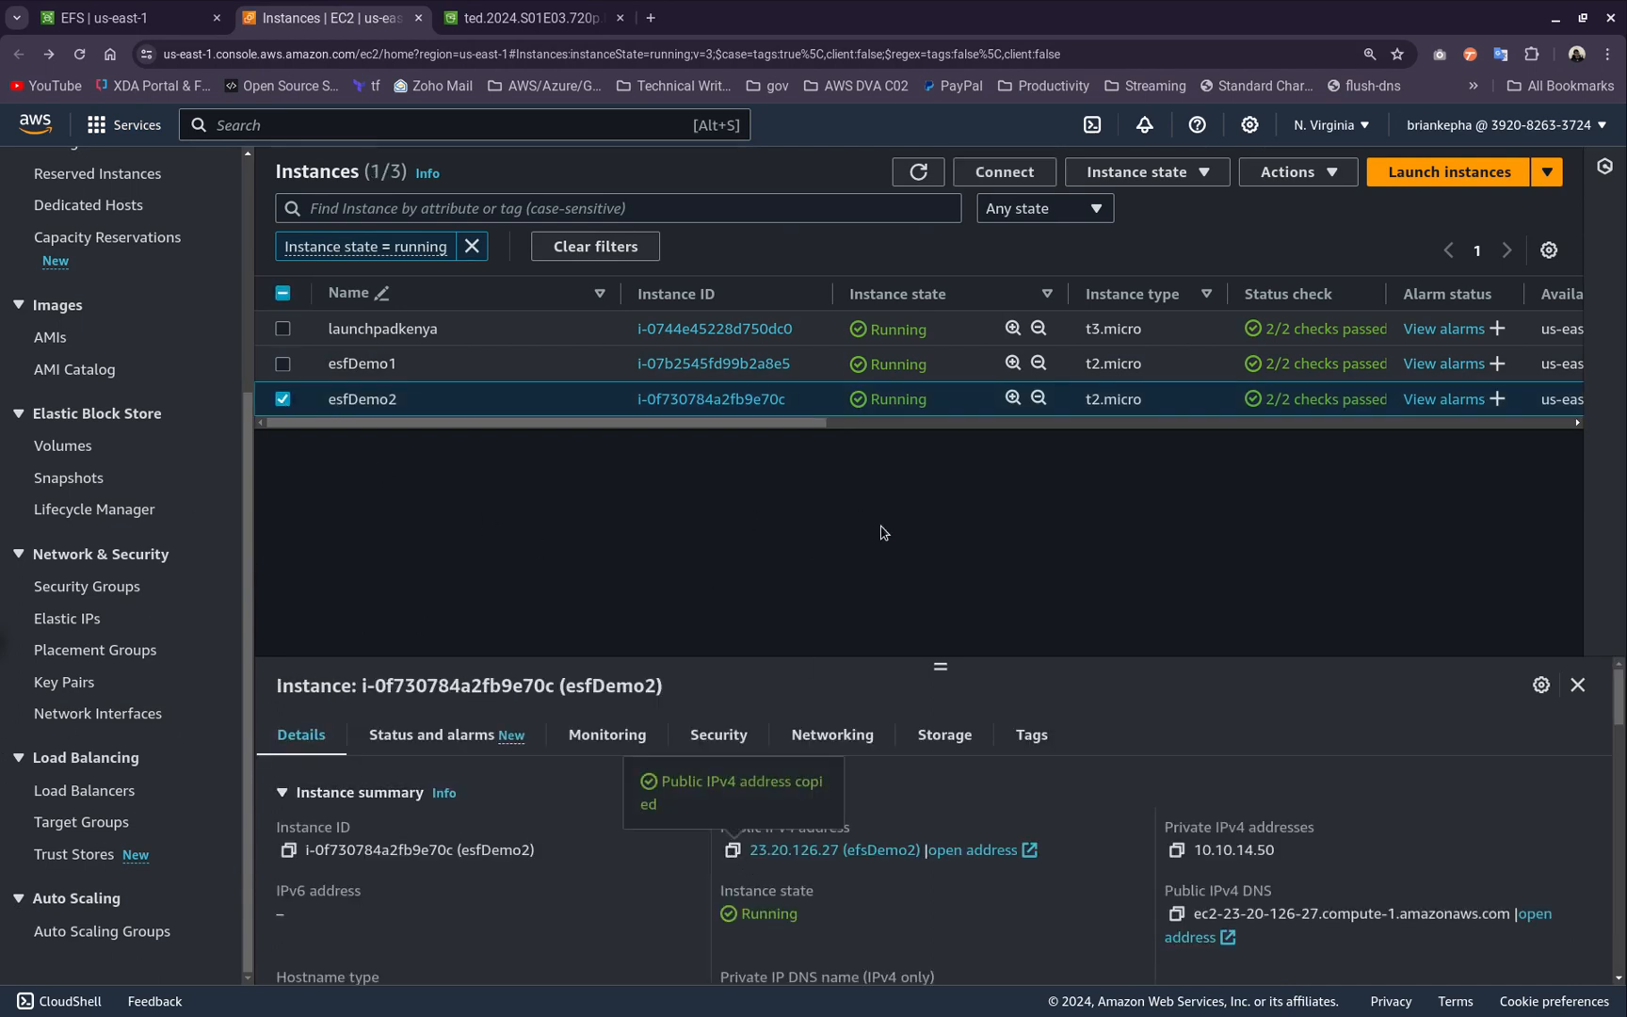
# Launch a new local terminal window, enlarge its text, reposition the window and clear the prompt
pyautogui.hotkey('ctrl', 'alt', 't')
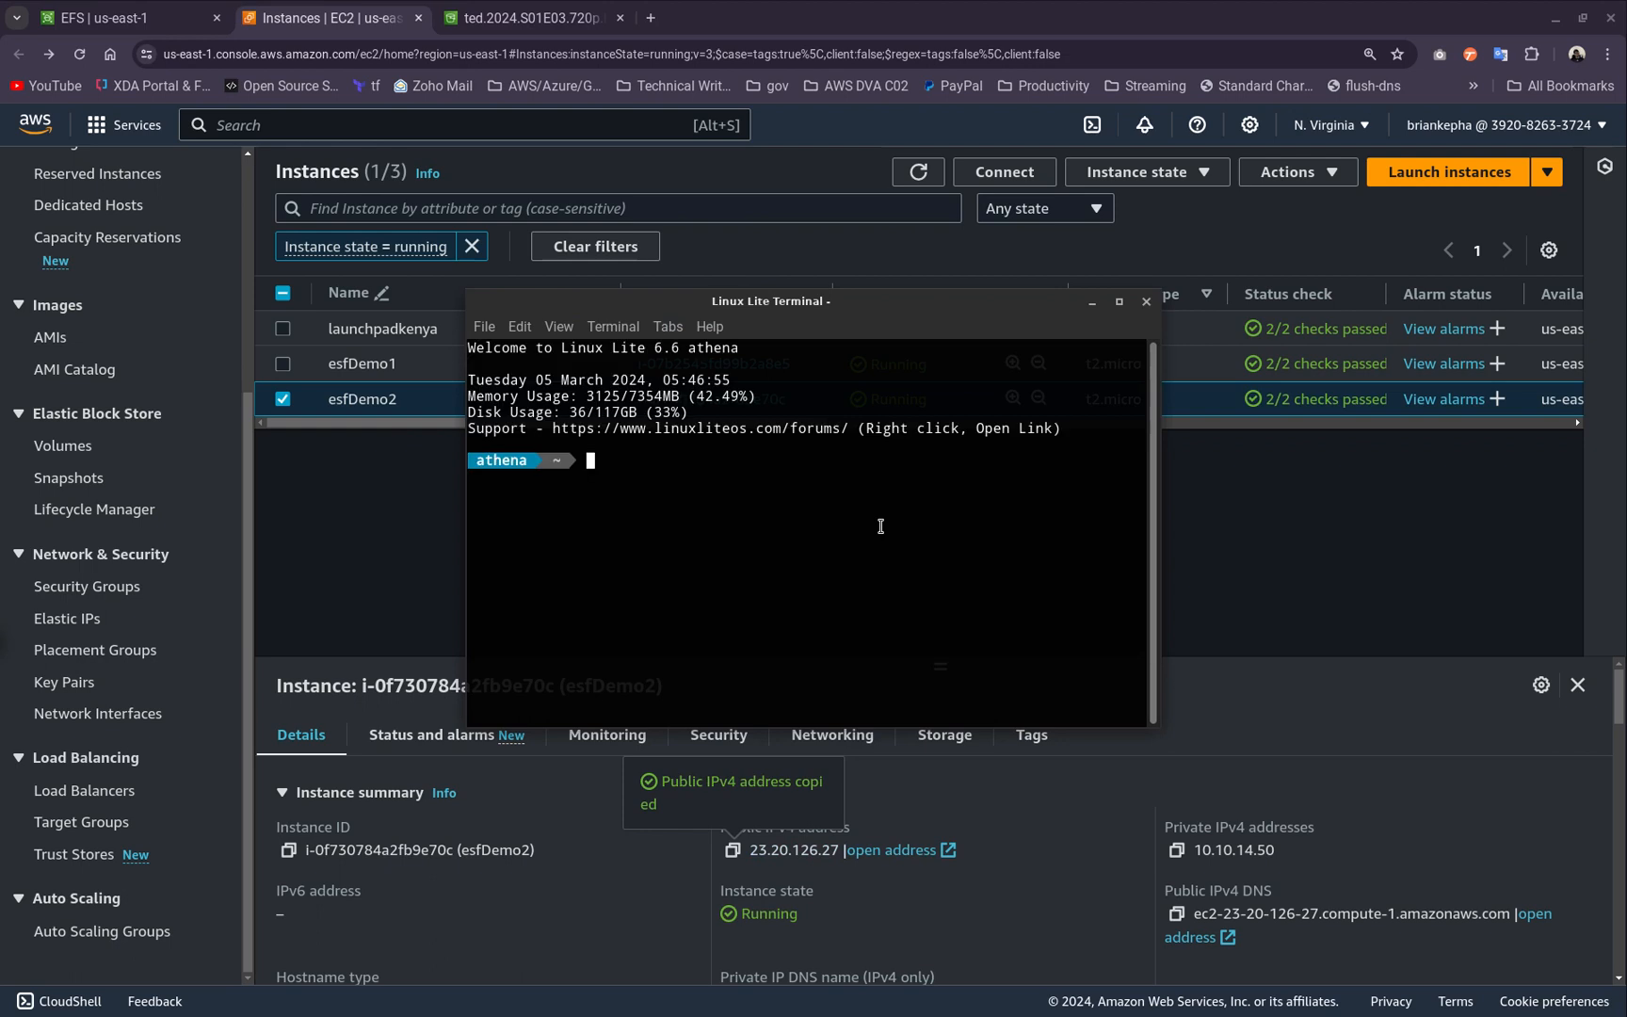
pyautogui.hotkey('ctrl', '+')
pyautogui.hotkey('ctrl', '+')
pyautogui.hotkey('ctrl', '+')
pyautogui.moveTo(922, 313); pyautogui.dragTo(671, 205)
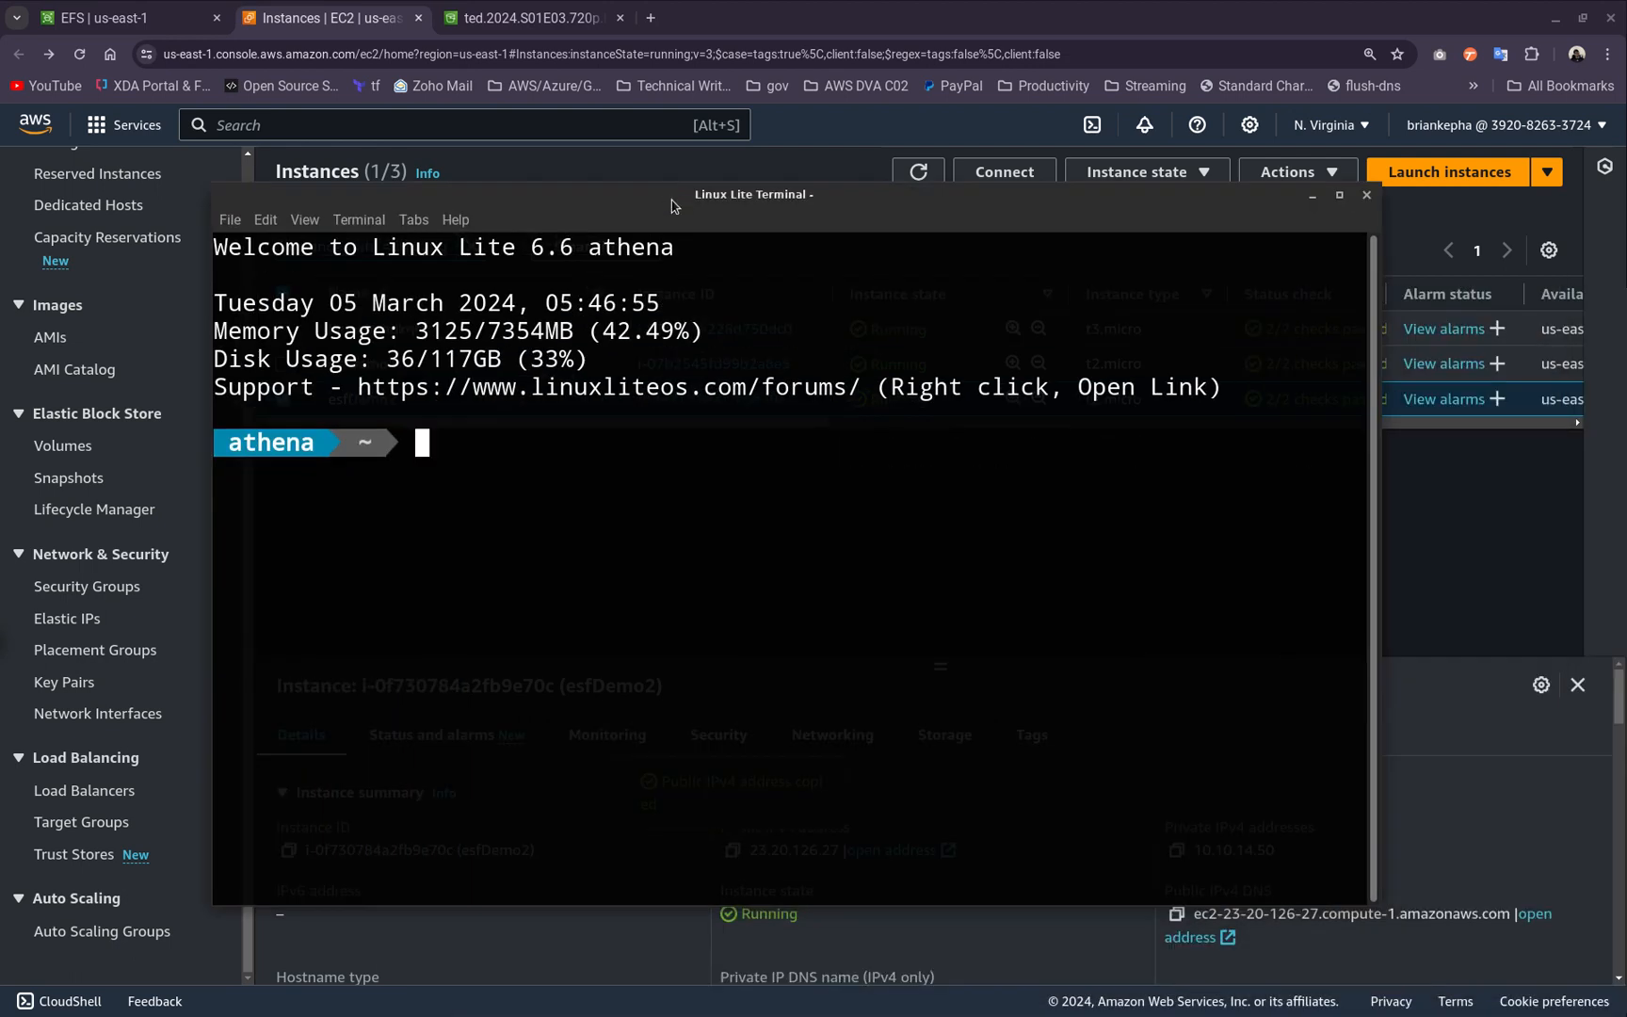
pyautogui.hotkey('ctrl', 'l')
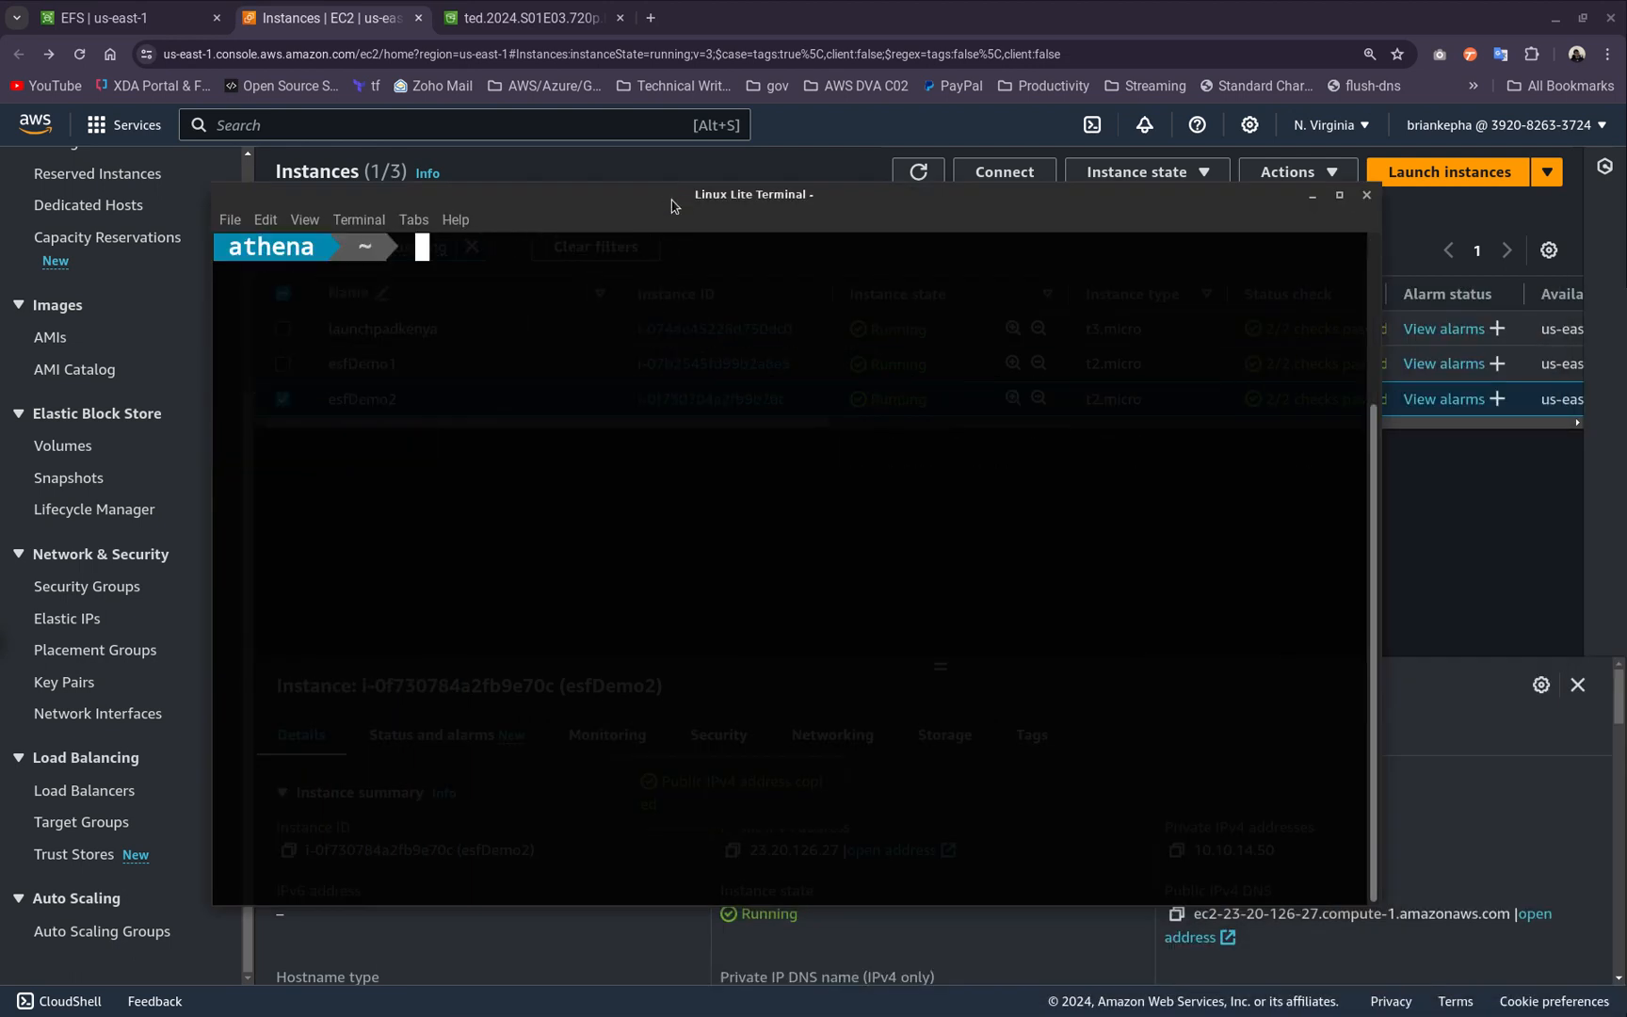
# From the keys folder, connect over SSH as ec2-user to the copied esfDemo2 IPv4 address with auth0.pem, accepting the host fingerprint
pyautogui.write('cd ke')
pyautogui.press('Tab')
pyautogui.press('Return')
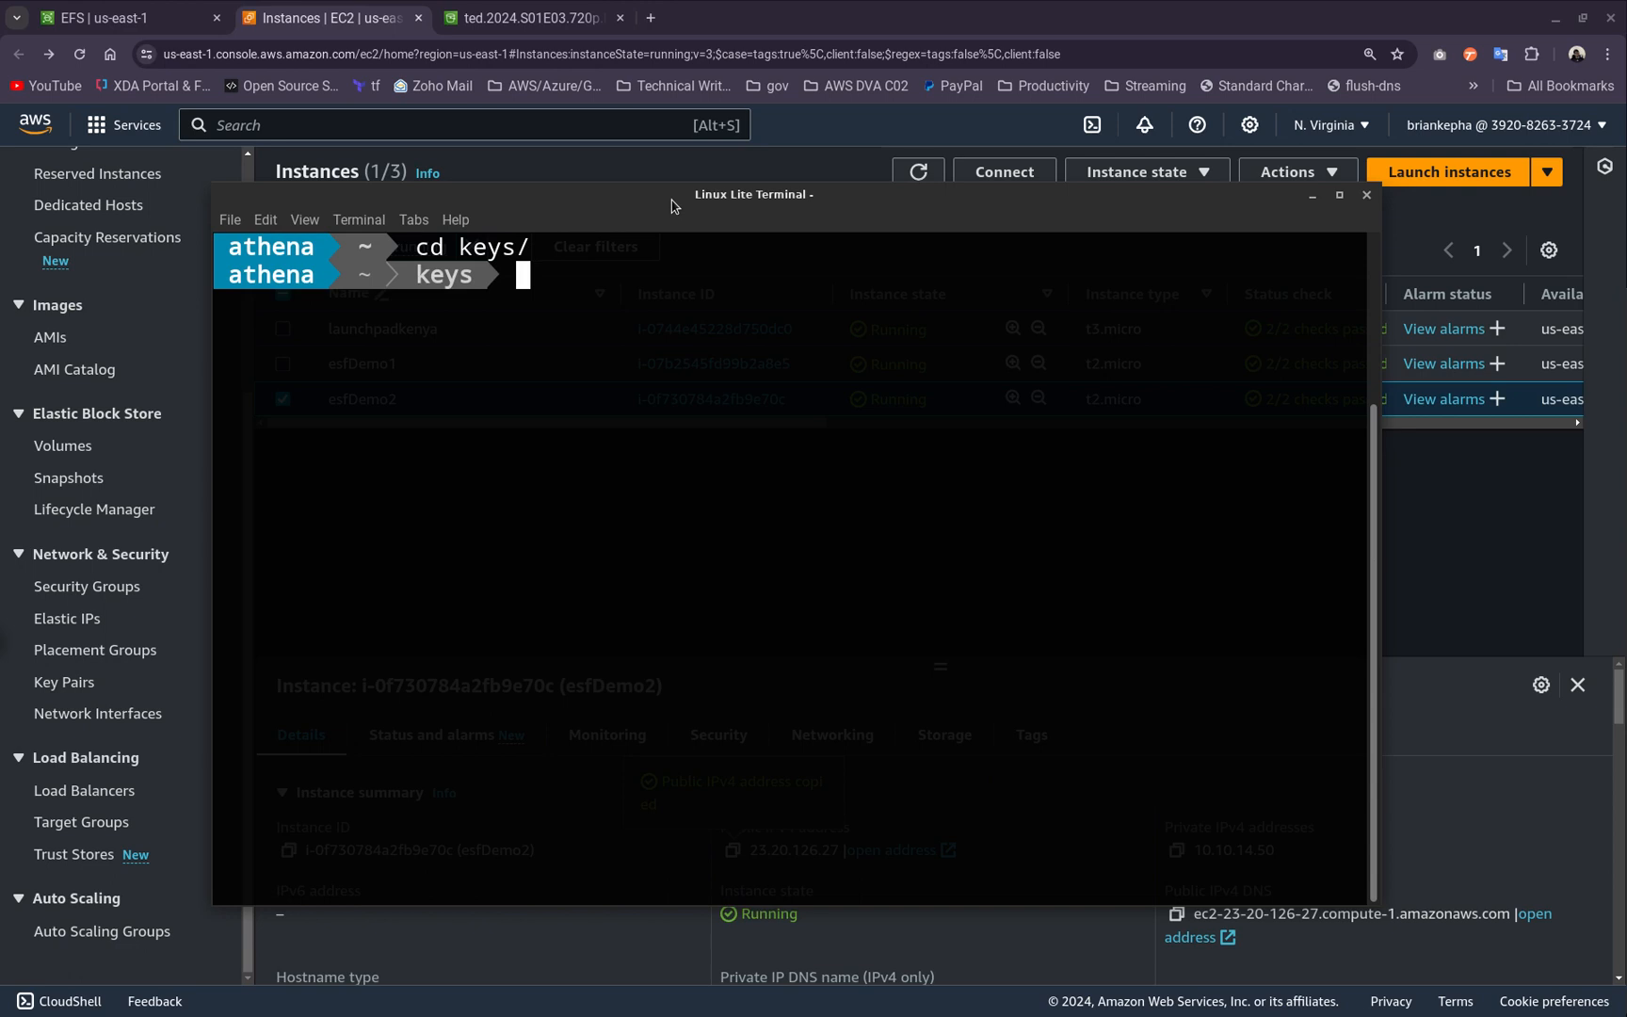
pyautogui.write('ssh -i a')
pyautogui.press('Tab')
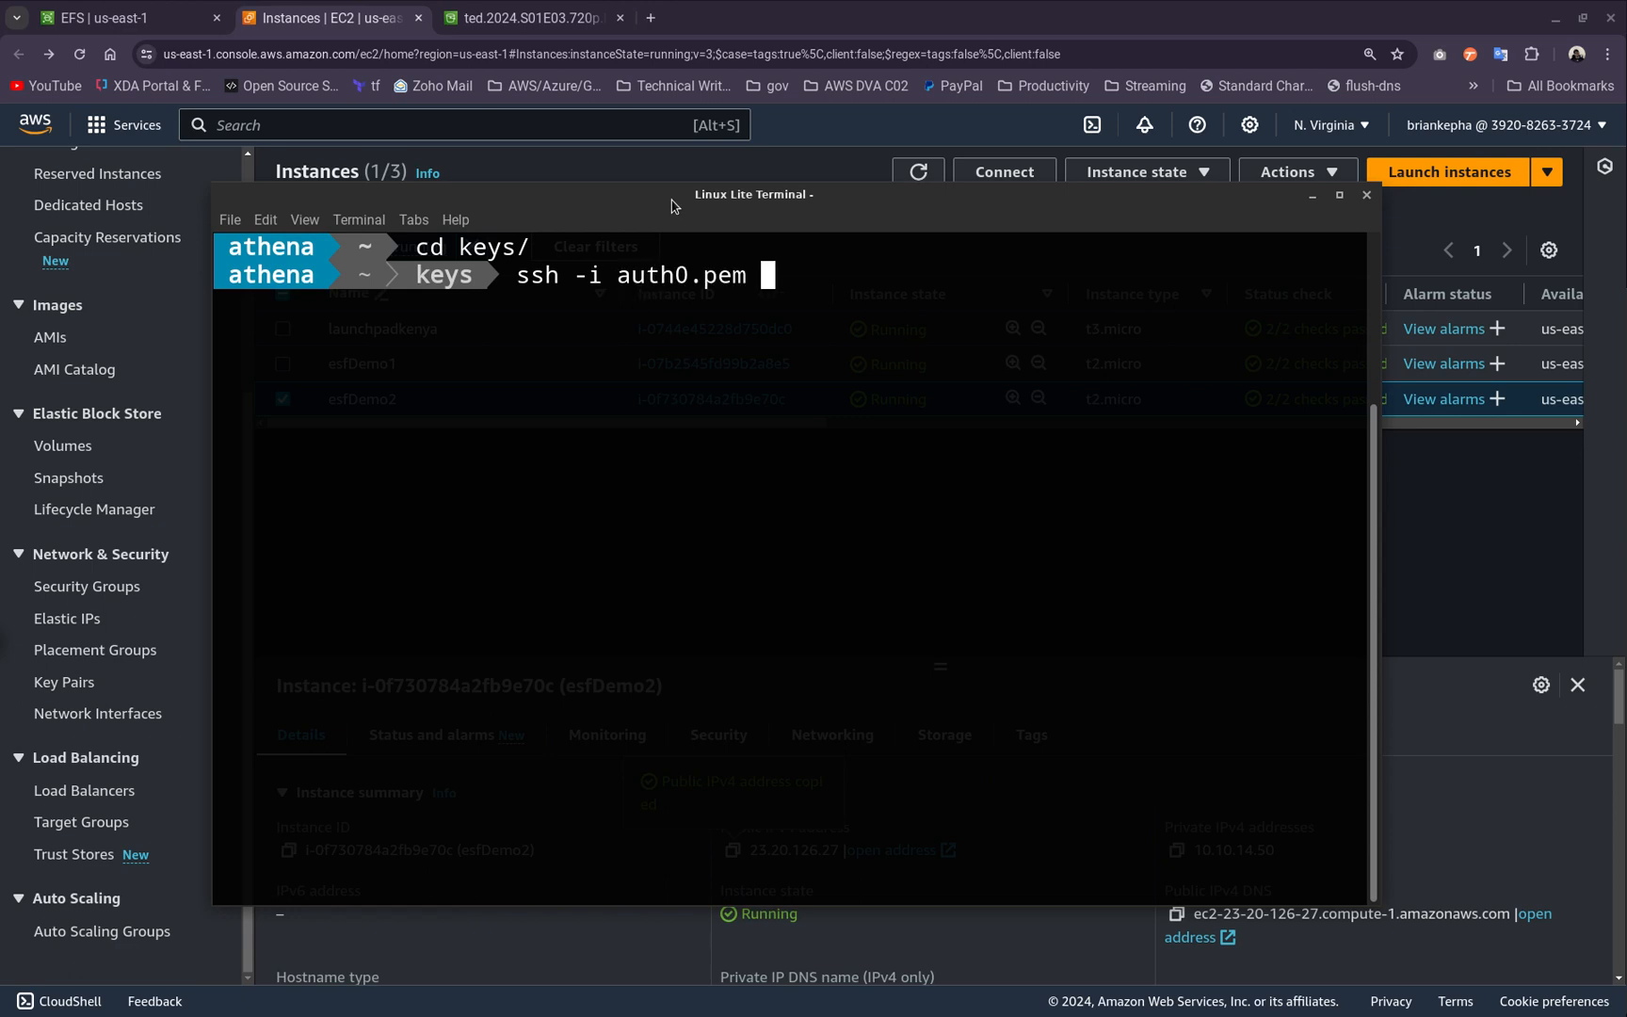
pyautogui.write('ec2-user')
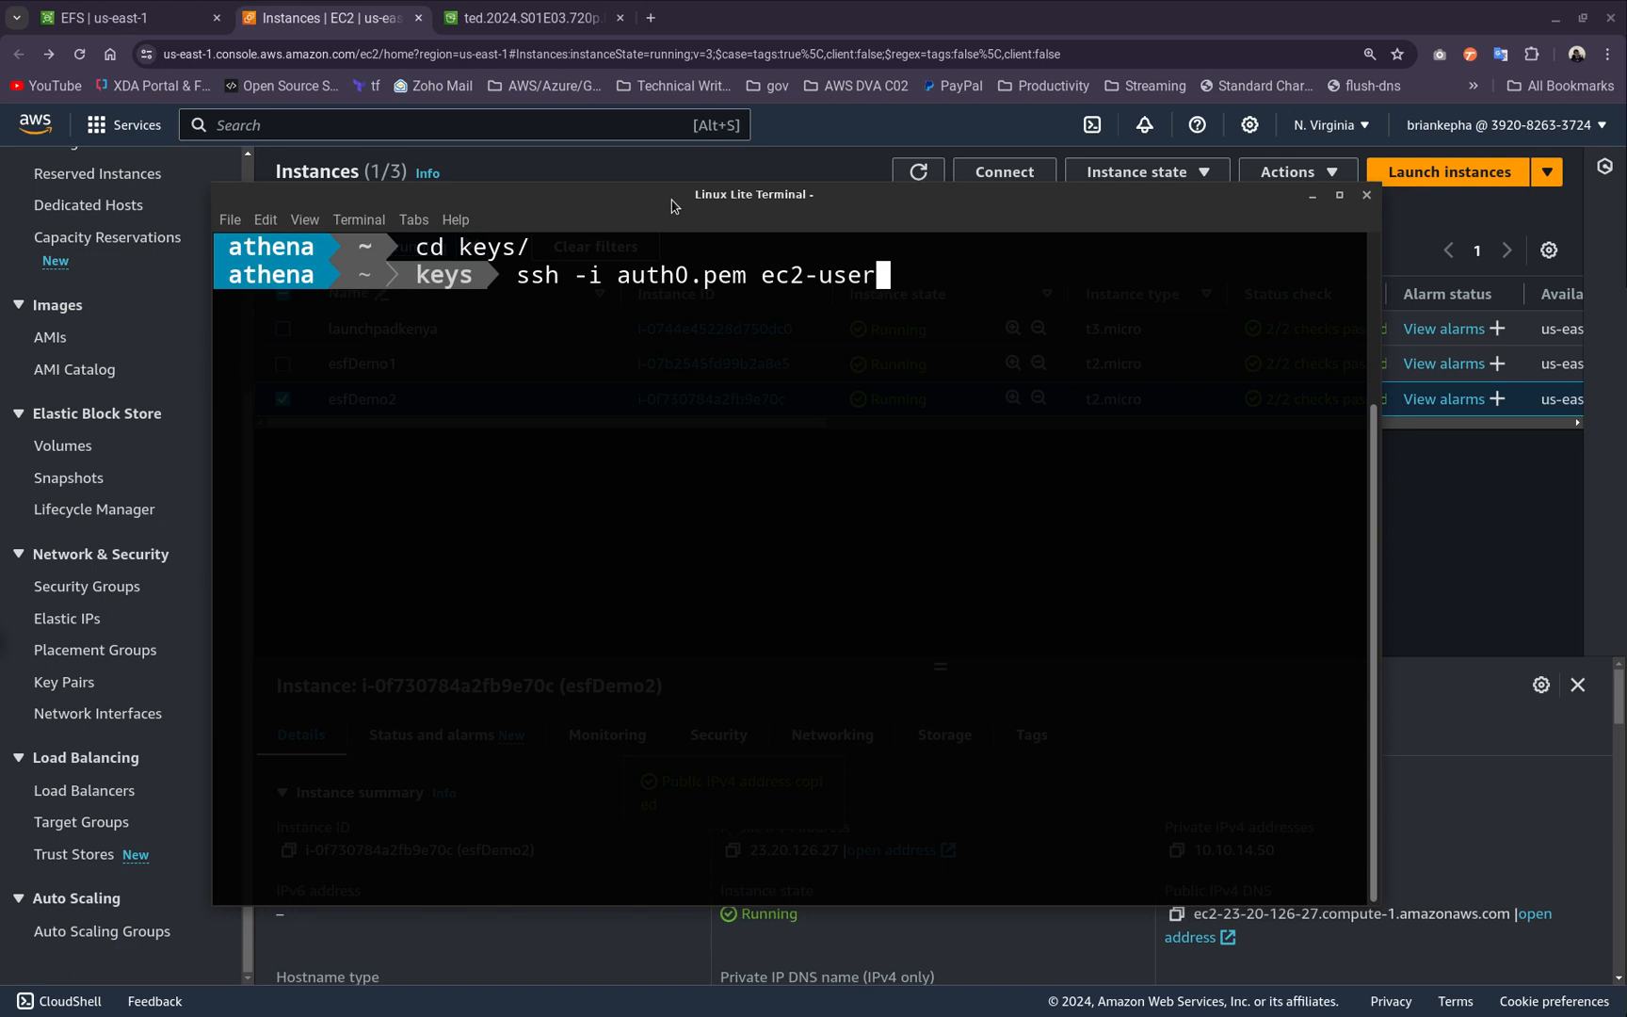
pyautogui.write('@')
pyautogui.rightClick(936, 371)
pyautogui.click(979, 493)
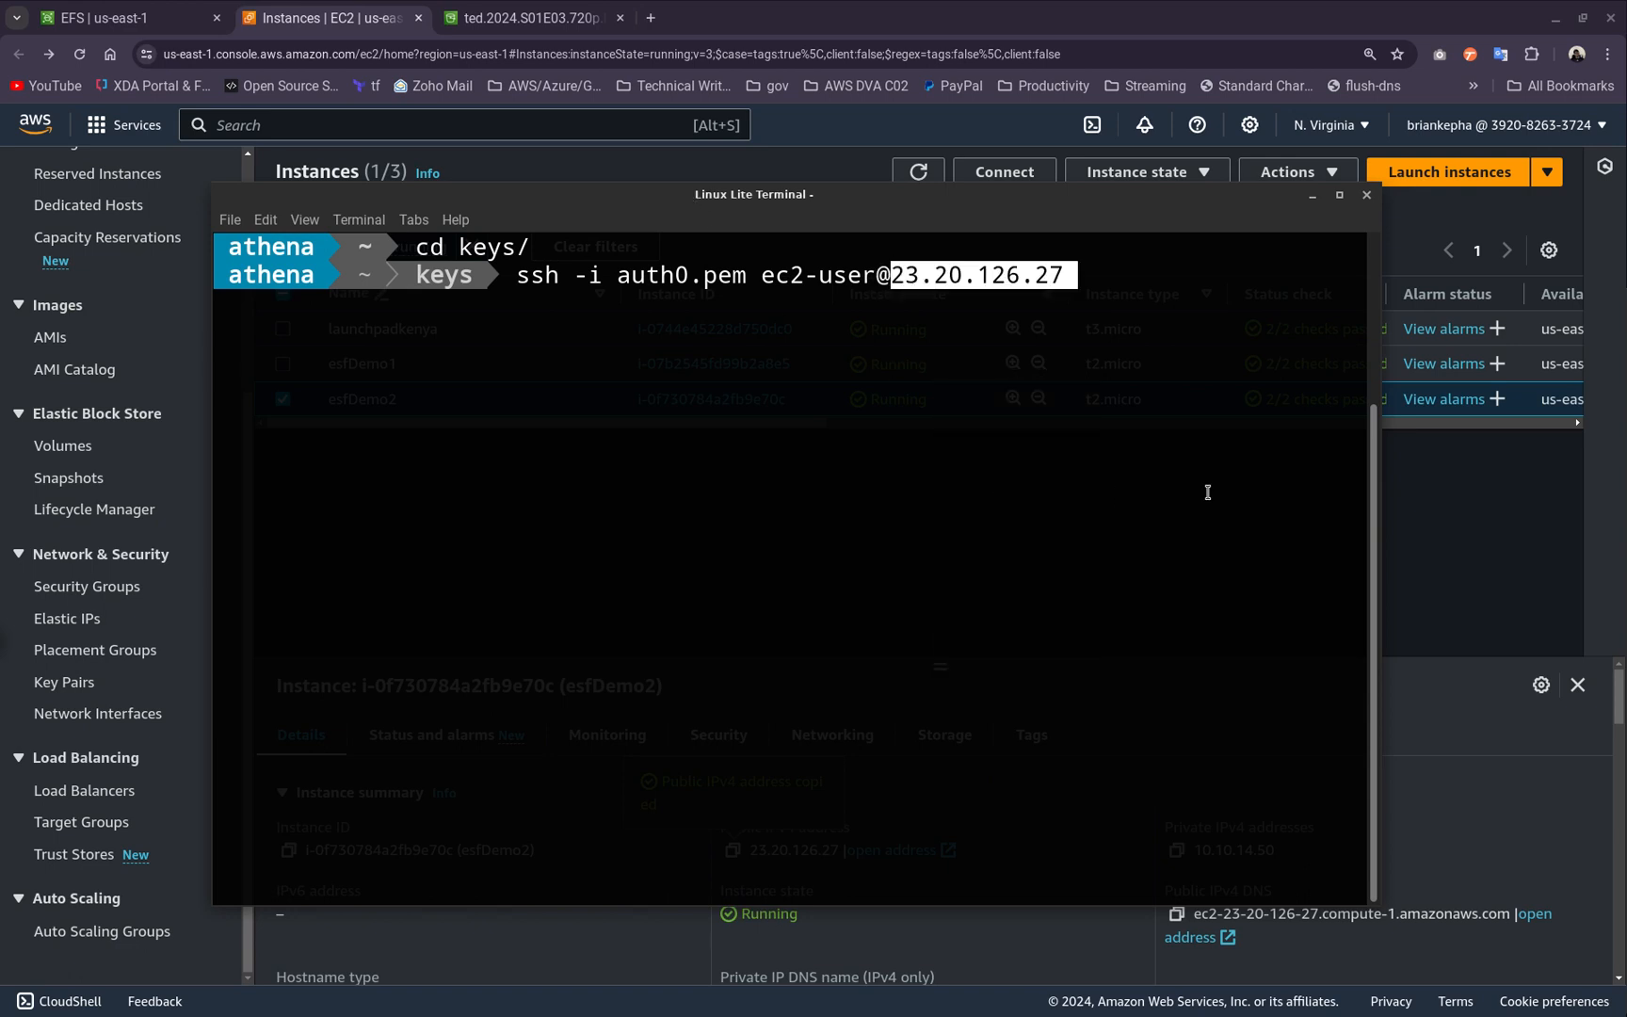
pyautogui.press('Return')
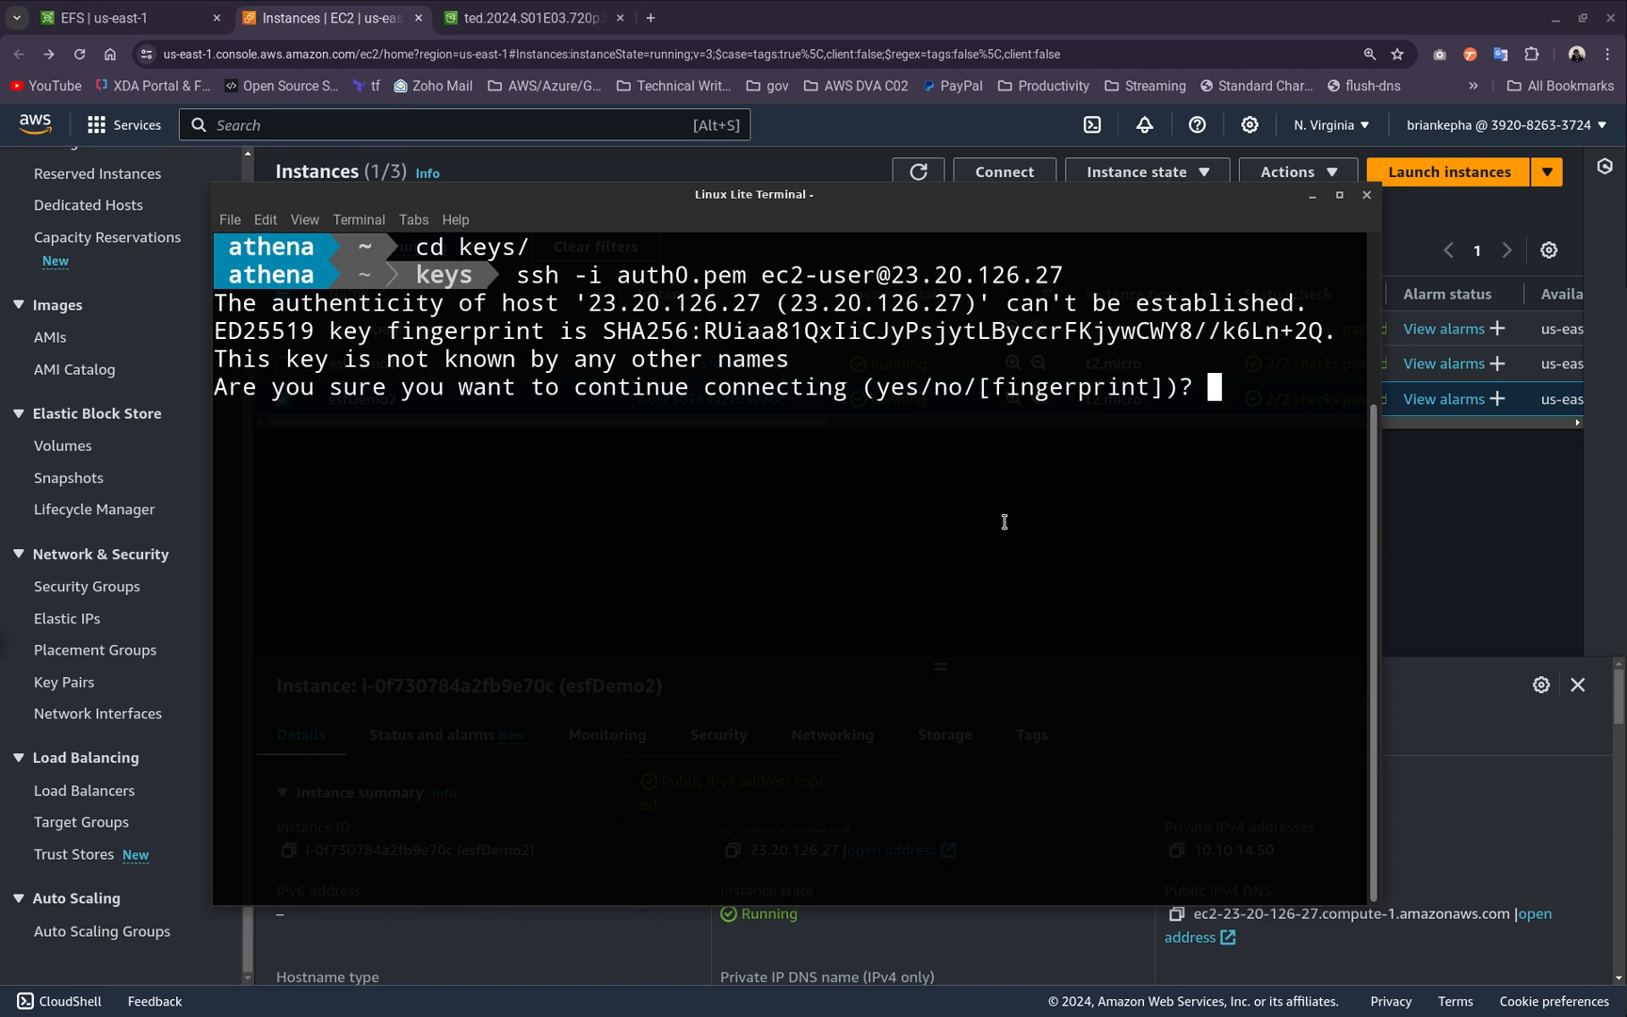
pyautogui.write('yes')
pyautogui.press('Return')
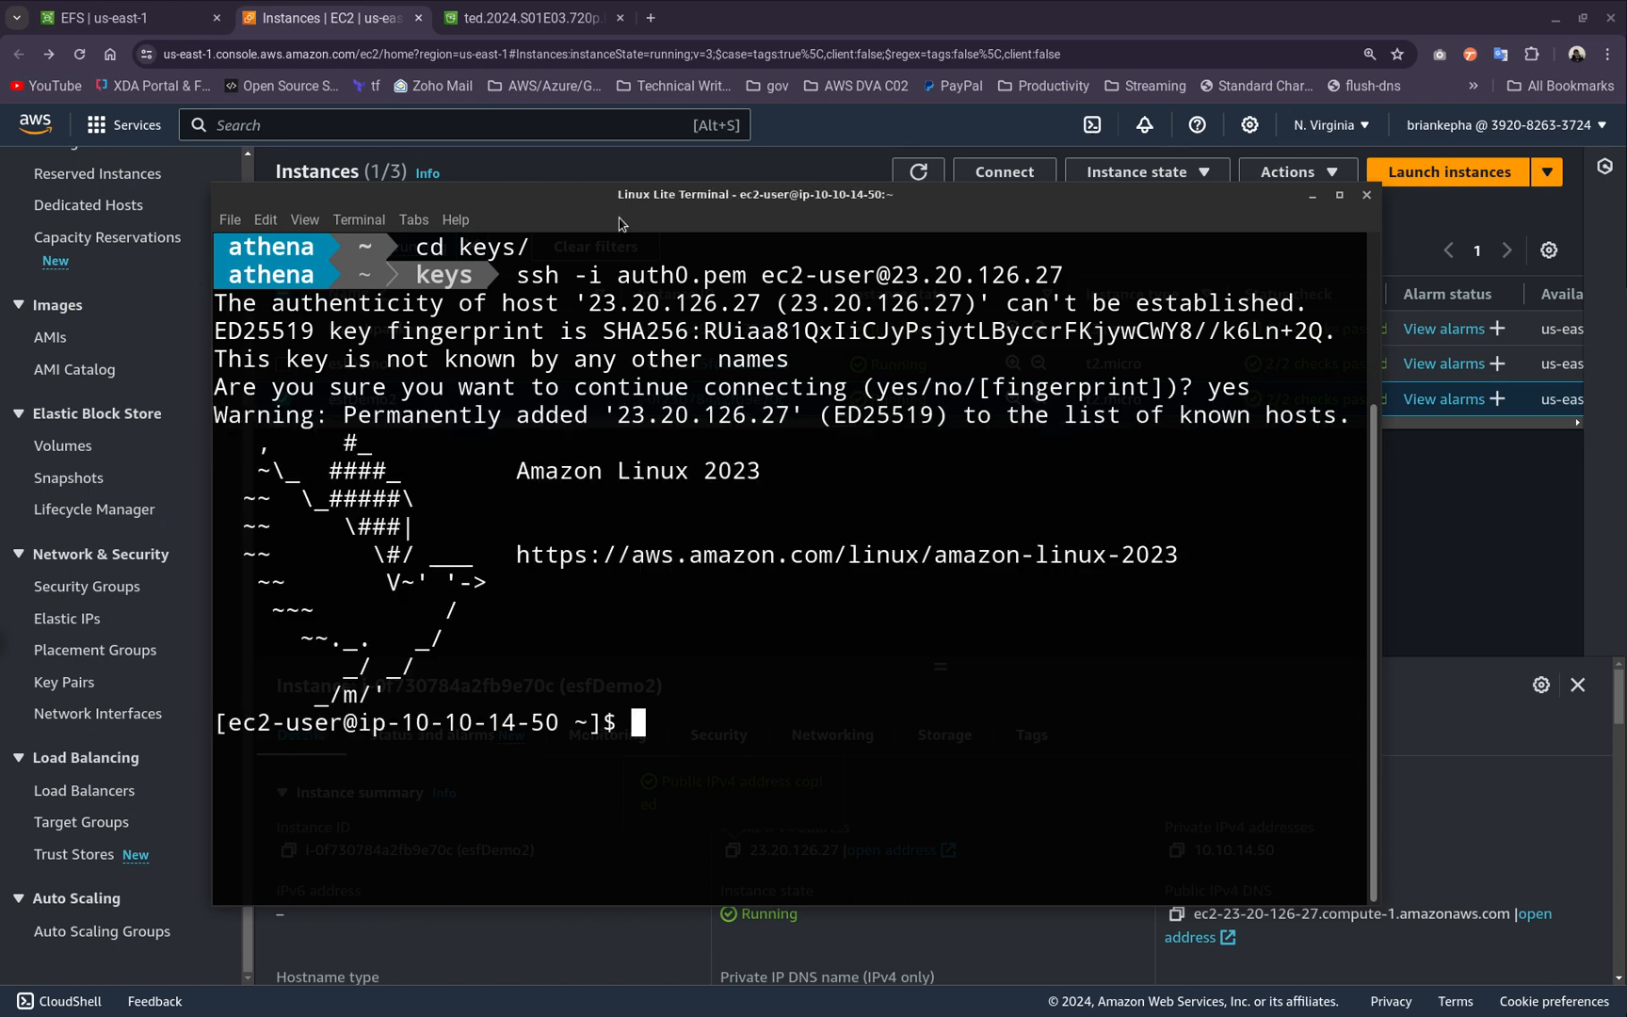
# Clear the terminal, list the home directory's contents and print the working directory path
pyautogui.hotkey('ctrl', 'l')
pyautogui.write('ls')
pyautogui.press('Return')
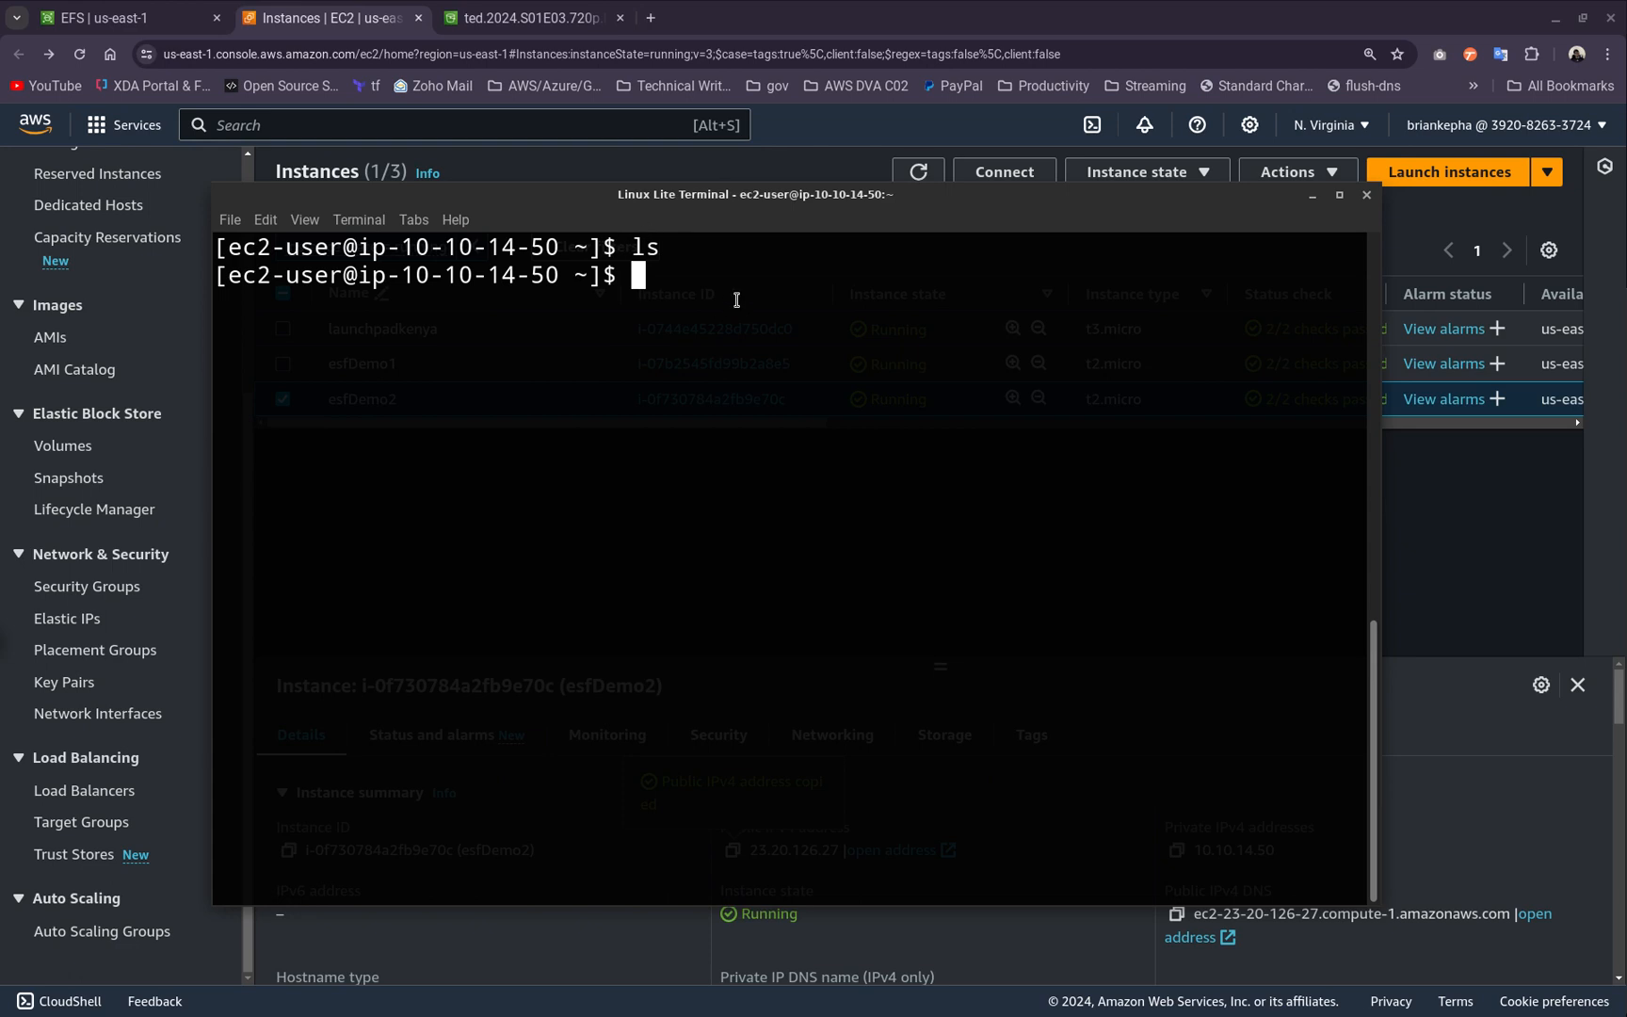
pyautogui.write('pwd')
pyautogui.press('Return')
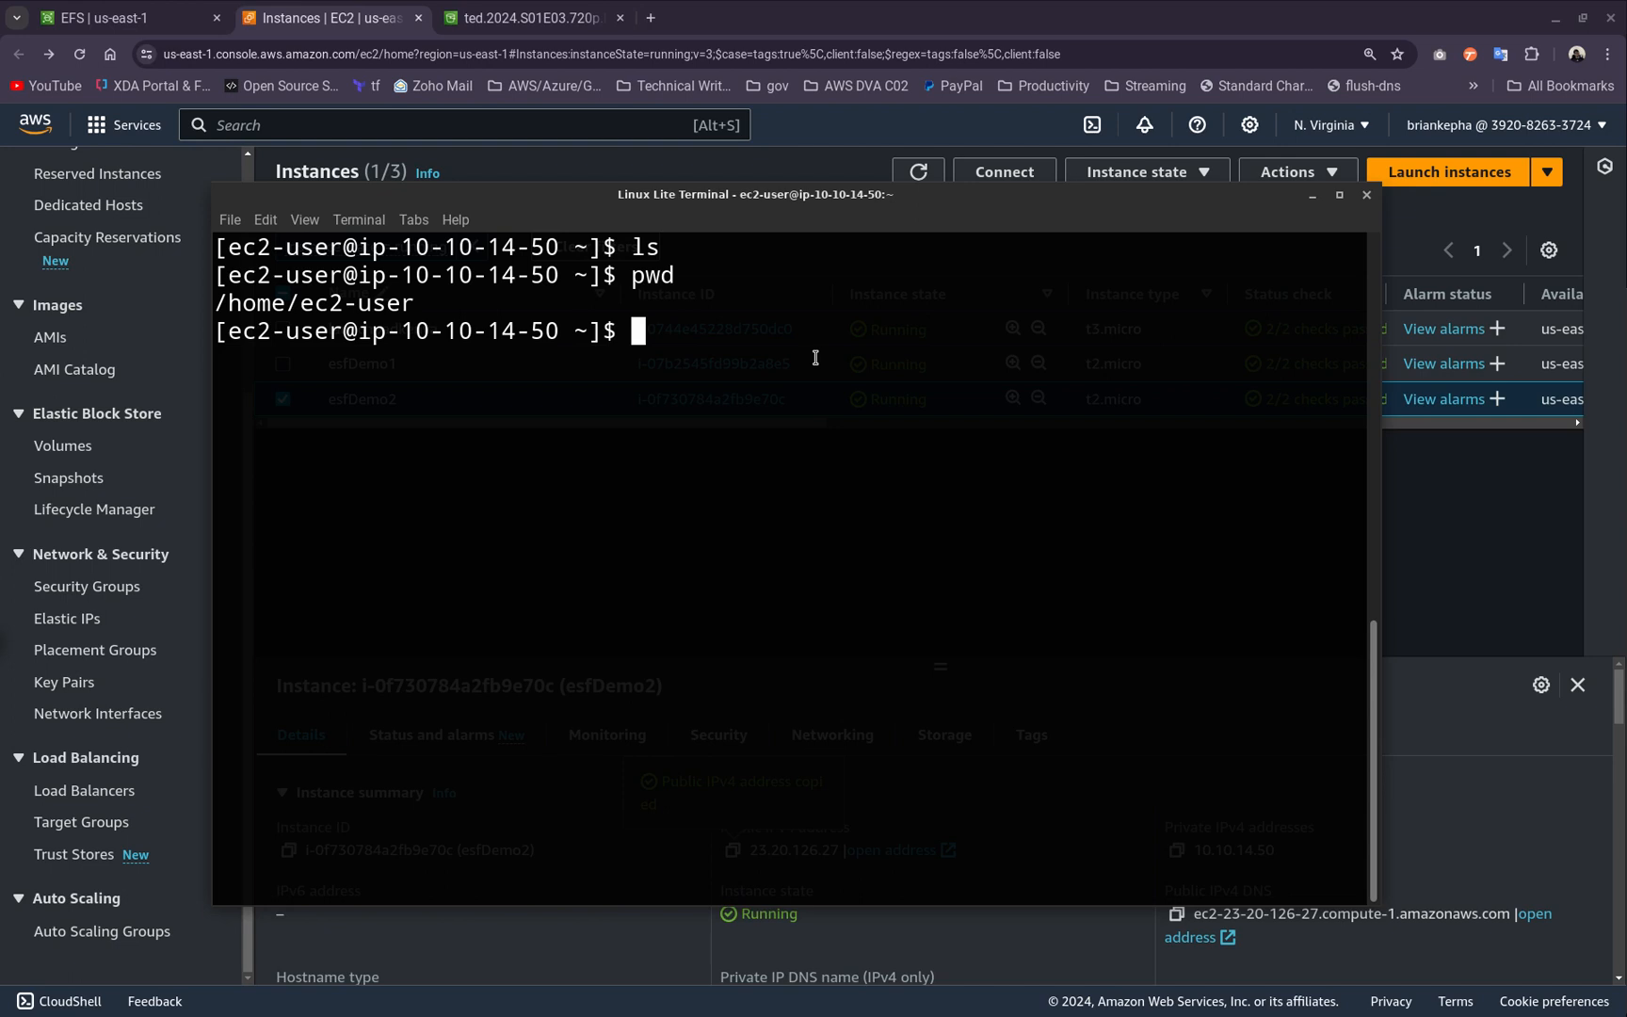
# Create a mount directory named with the account owner's surname in the ec2-user home directory
pyautogui.write('mkdir')
pyautogui.write('kepha')
pyautogui.press('Return')
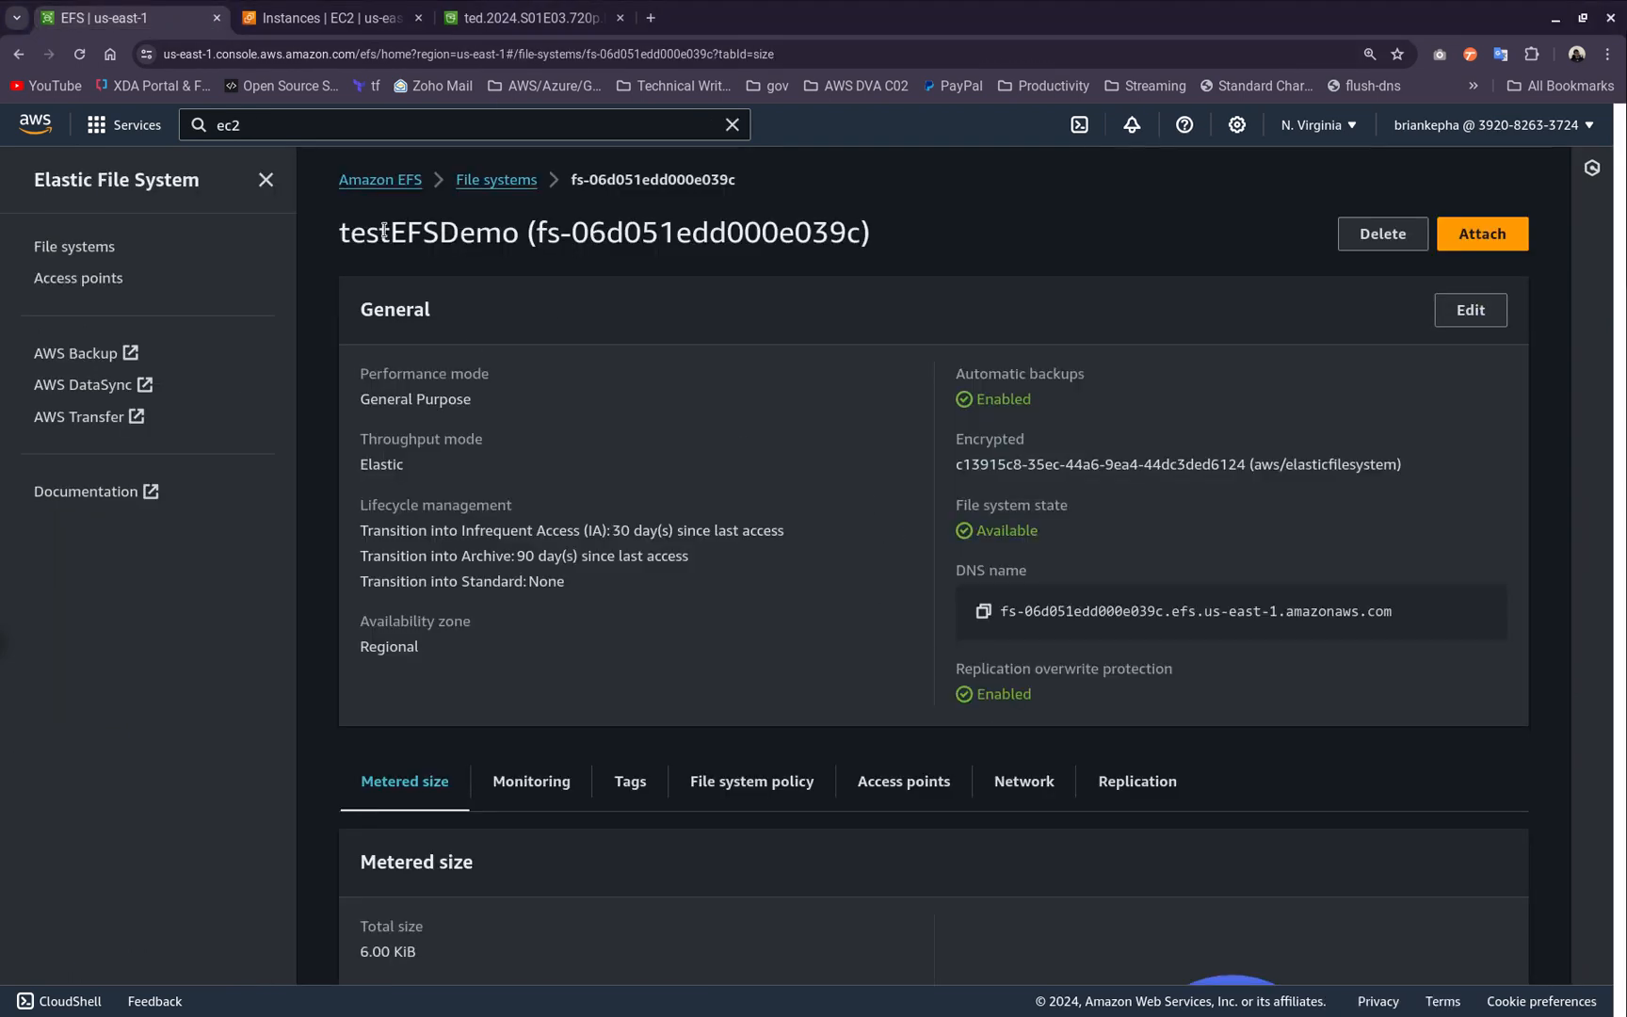
# Copy testEFSDemo's NFS client mount command for DNS and run it on esfDemo2, replacing the efs target with the new directory
pyautogui.click(1444, 246)
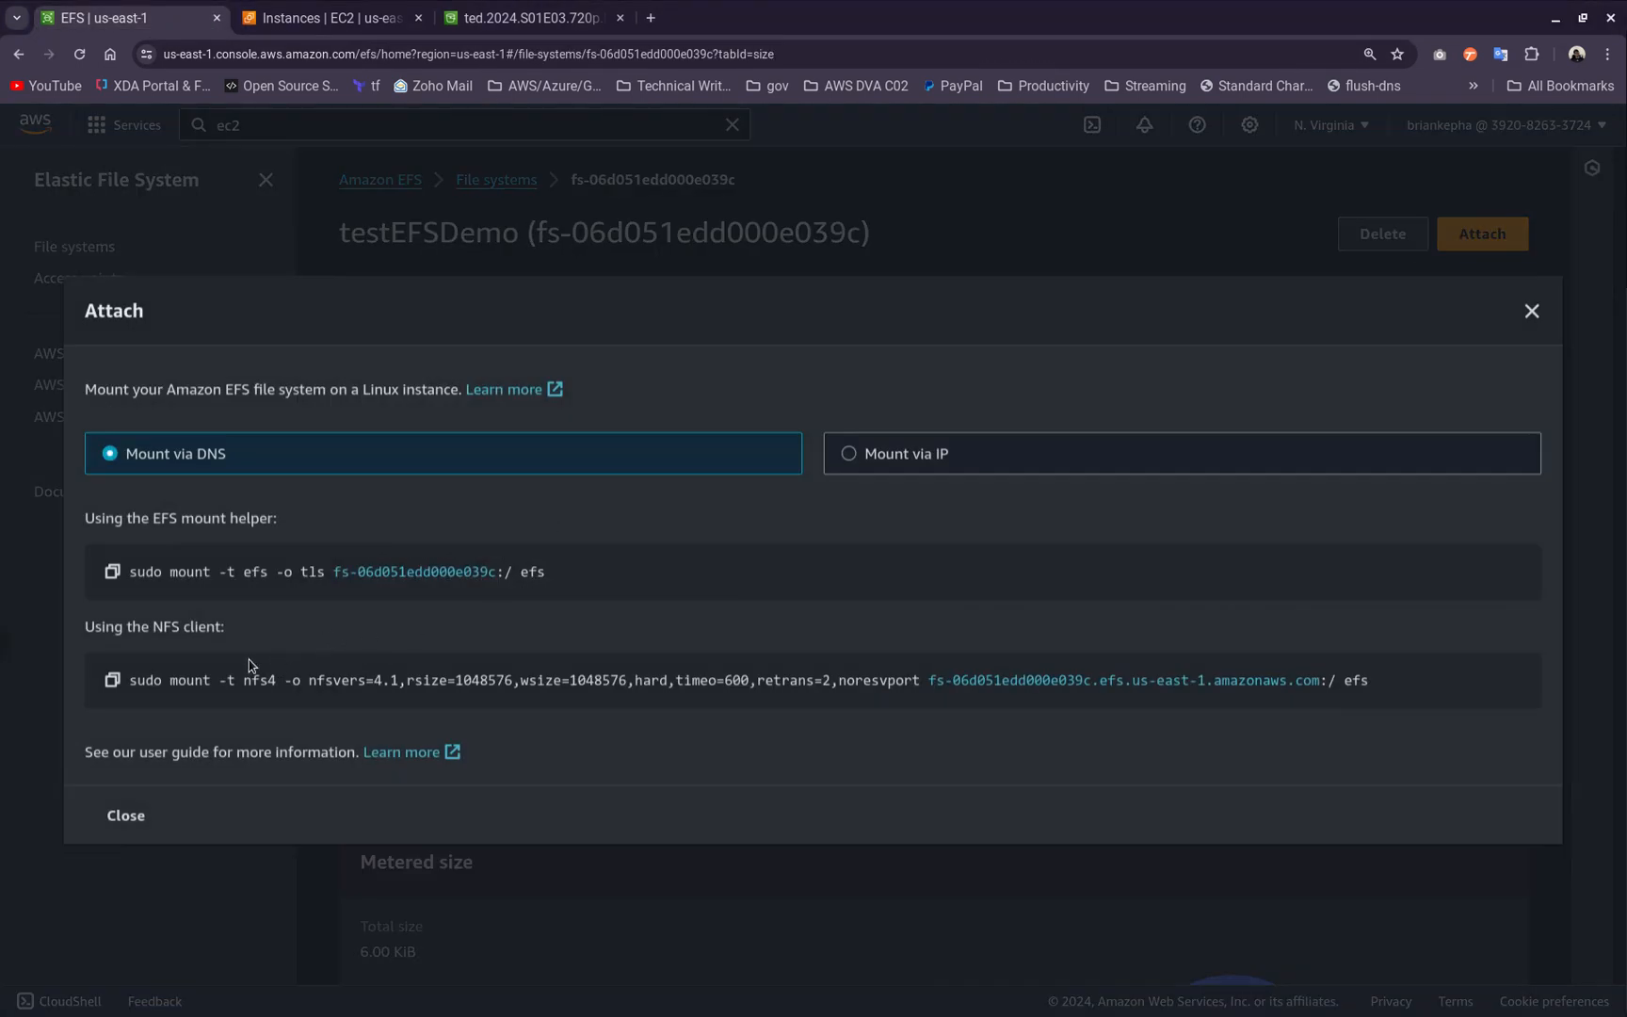
pyautogui.click(112, 679)
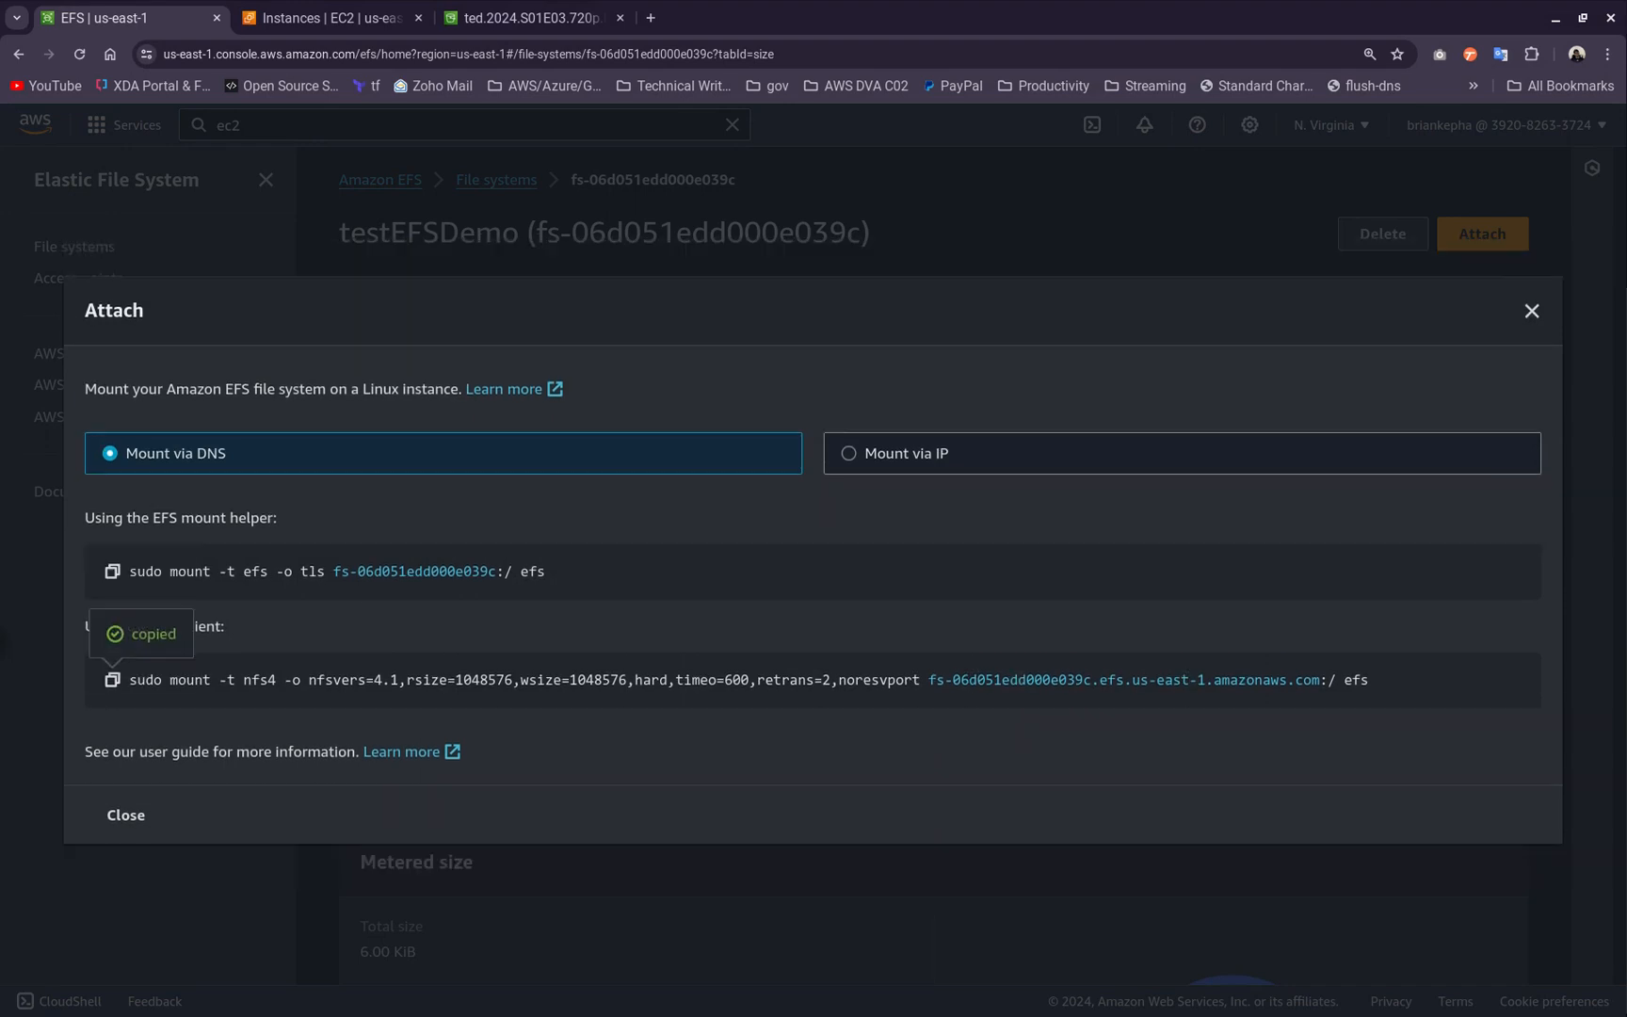
pyautogui.hotkey('alt', 'Tab')
pyautogui.rightClick(682, 404)
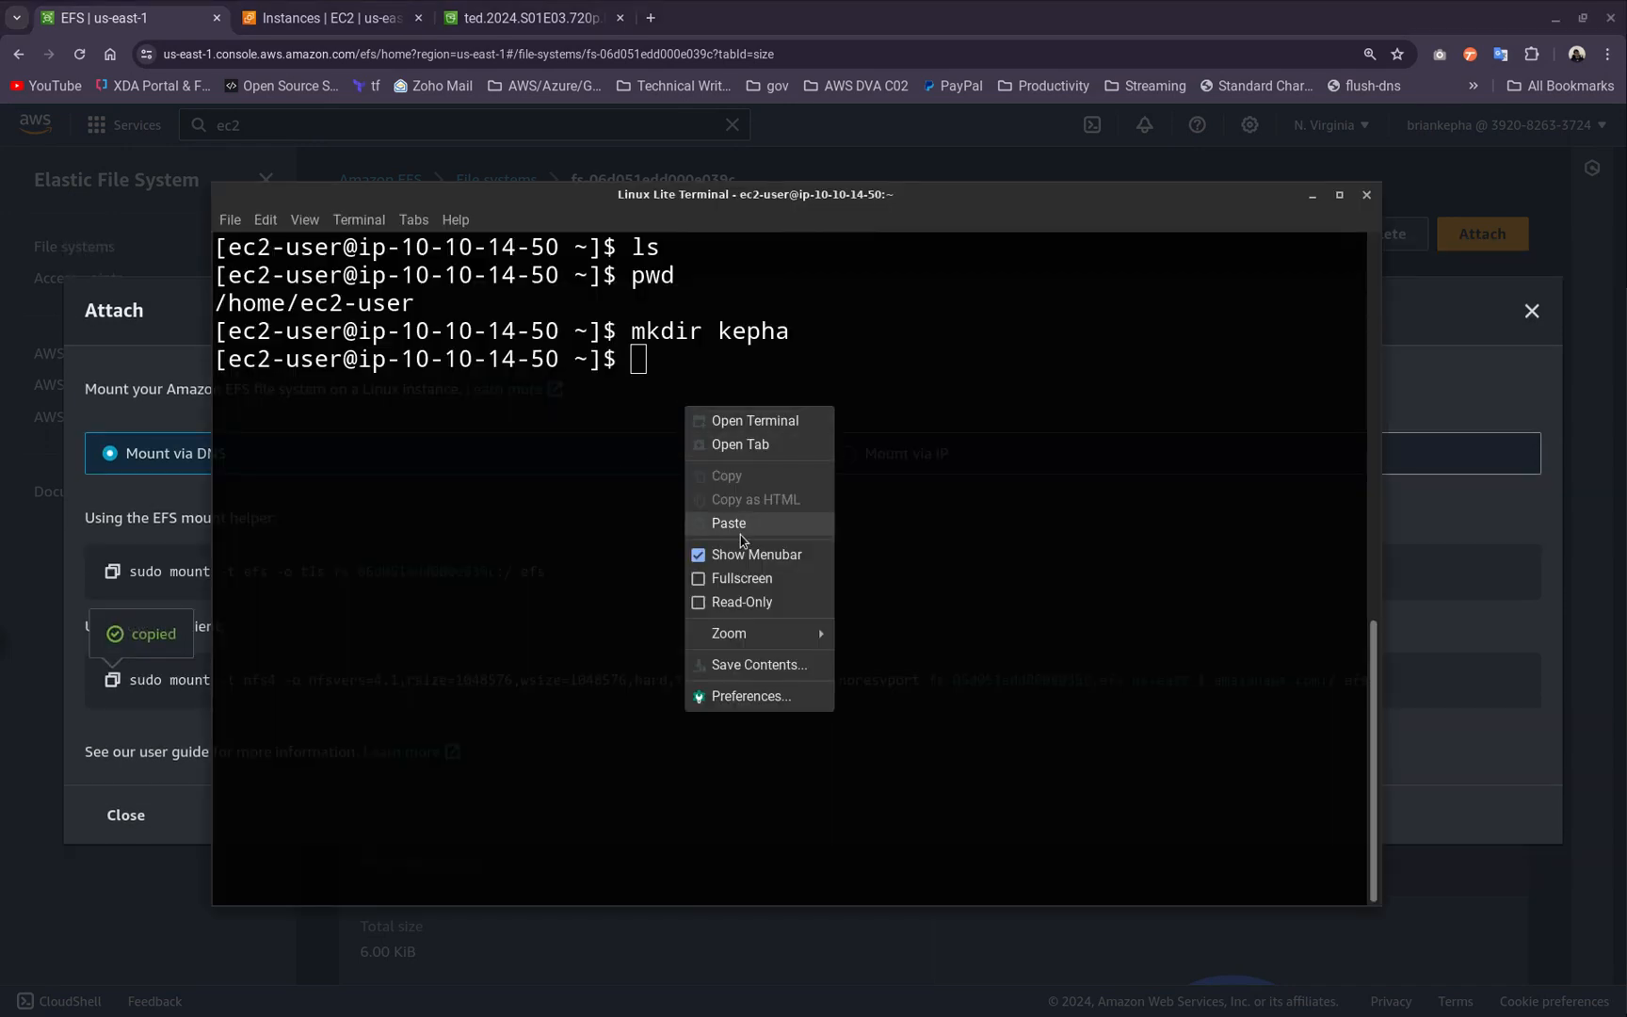
pyautogui.click(743, 524)
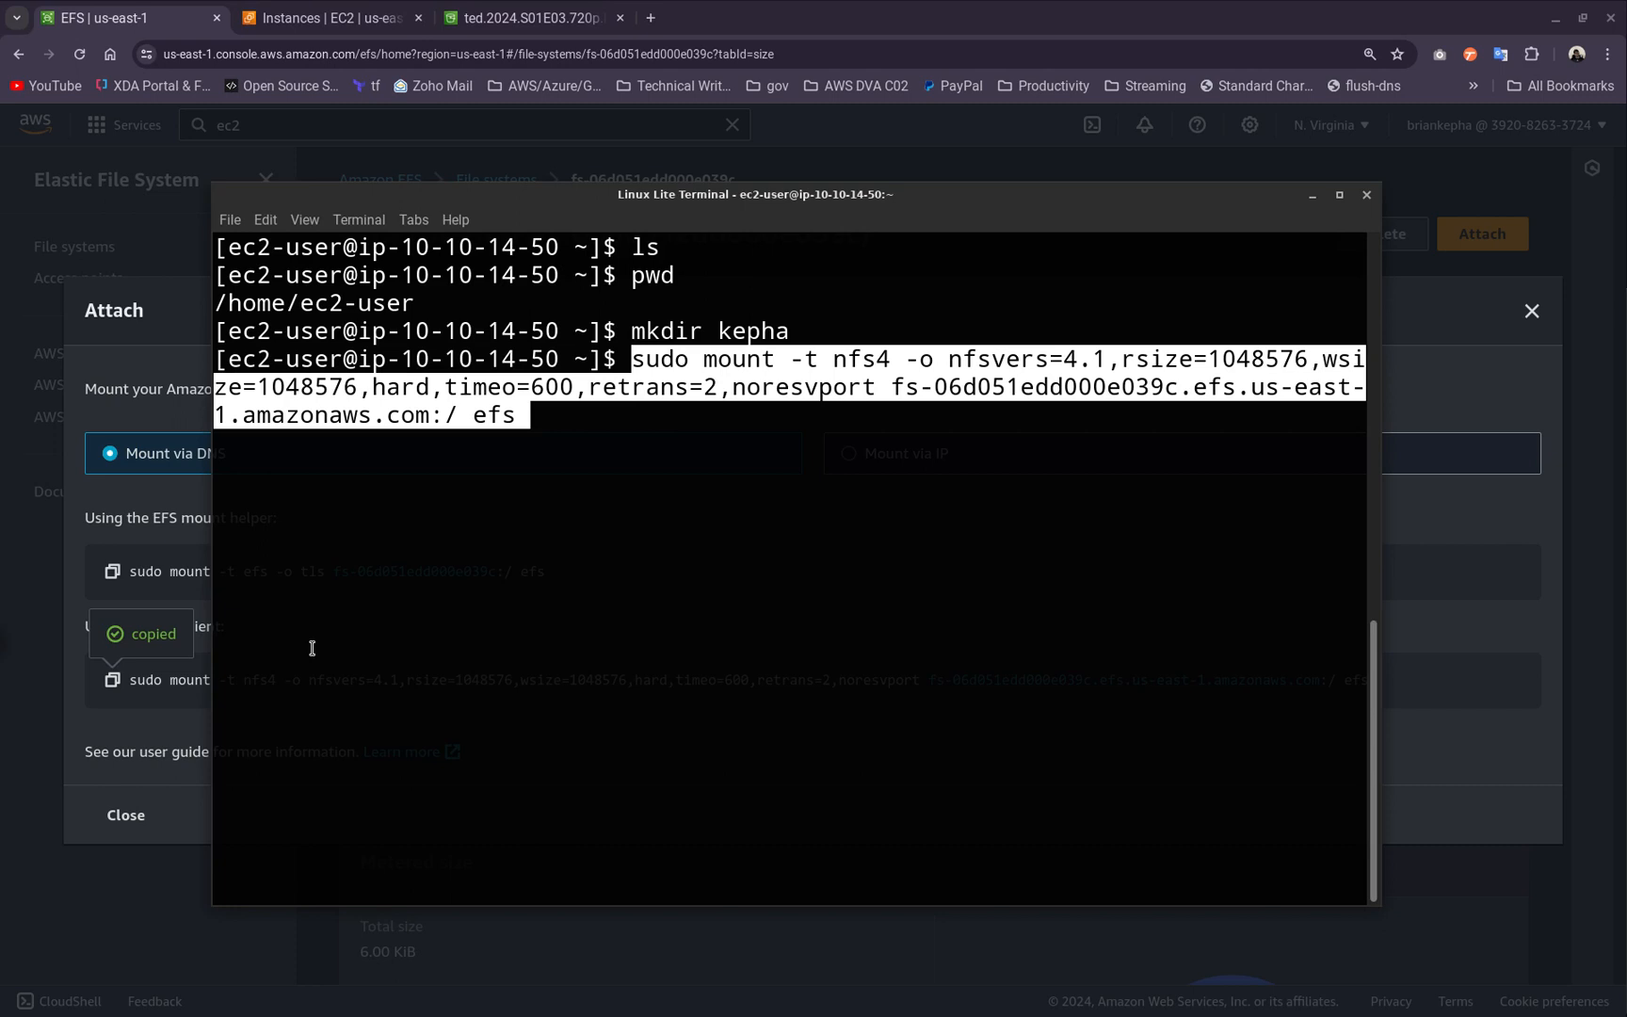
pyautogui.press('BackSpace')
pyautogui.press('BackSpace')
pyautogui.press('BackSpace')
pyautogui.press('BackSpace')
pyautogui.press('BackSpace')
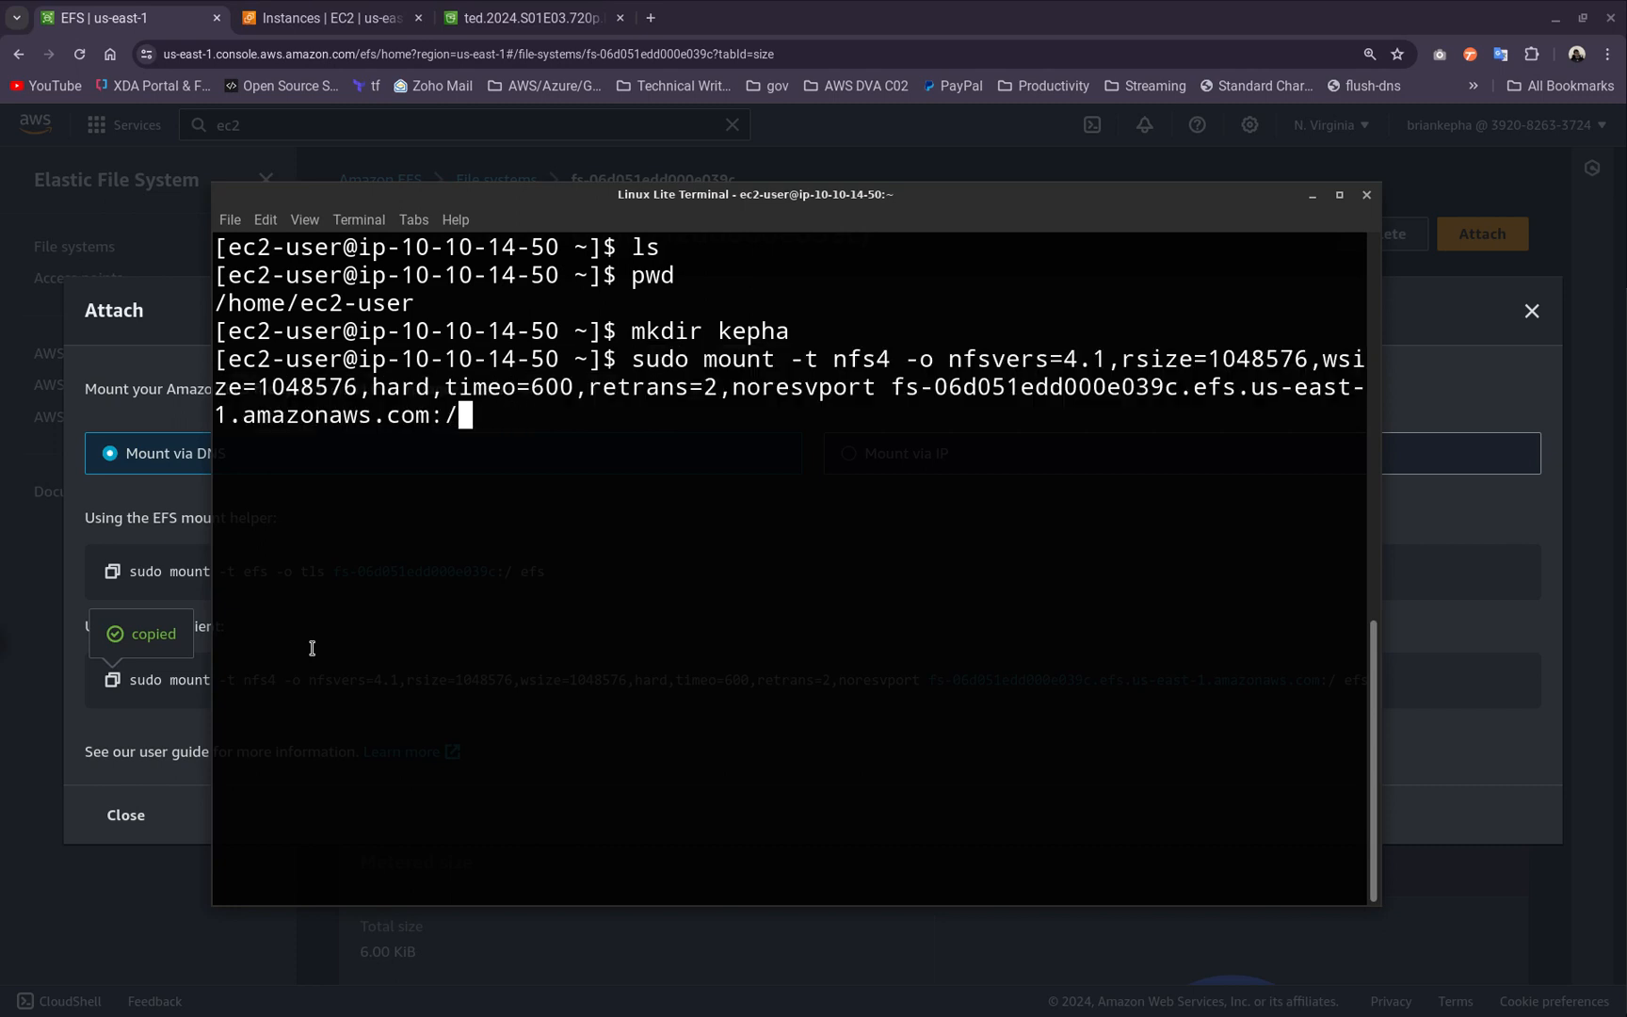
pyautogui.write('kepha')
pyautogui.press('Return')
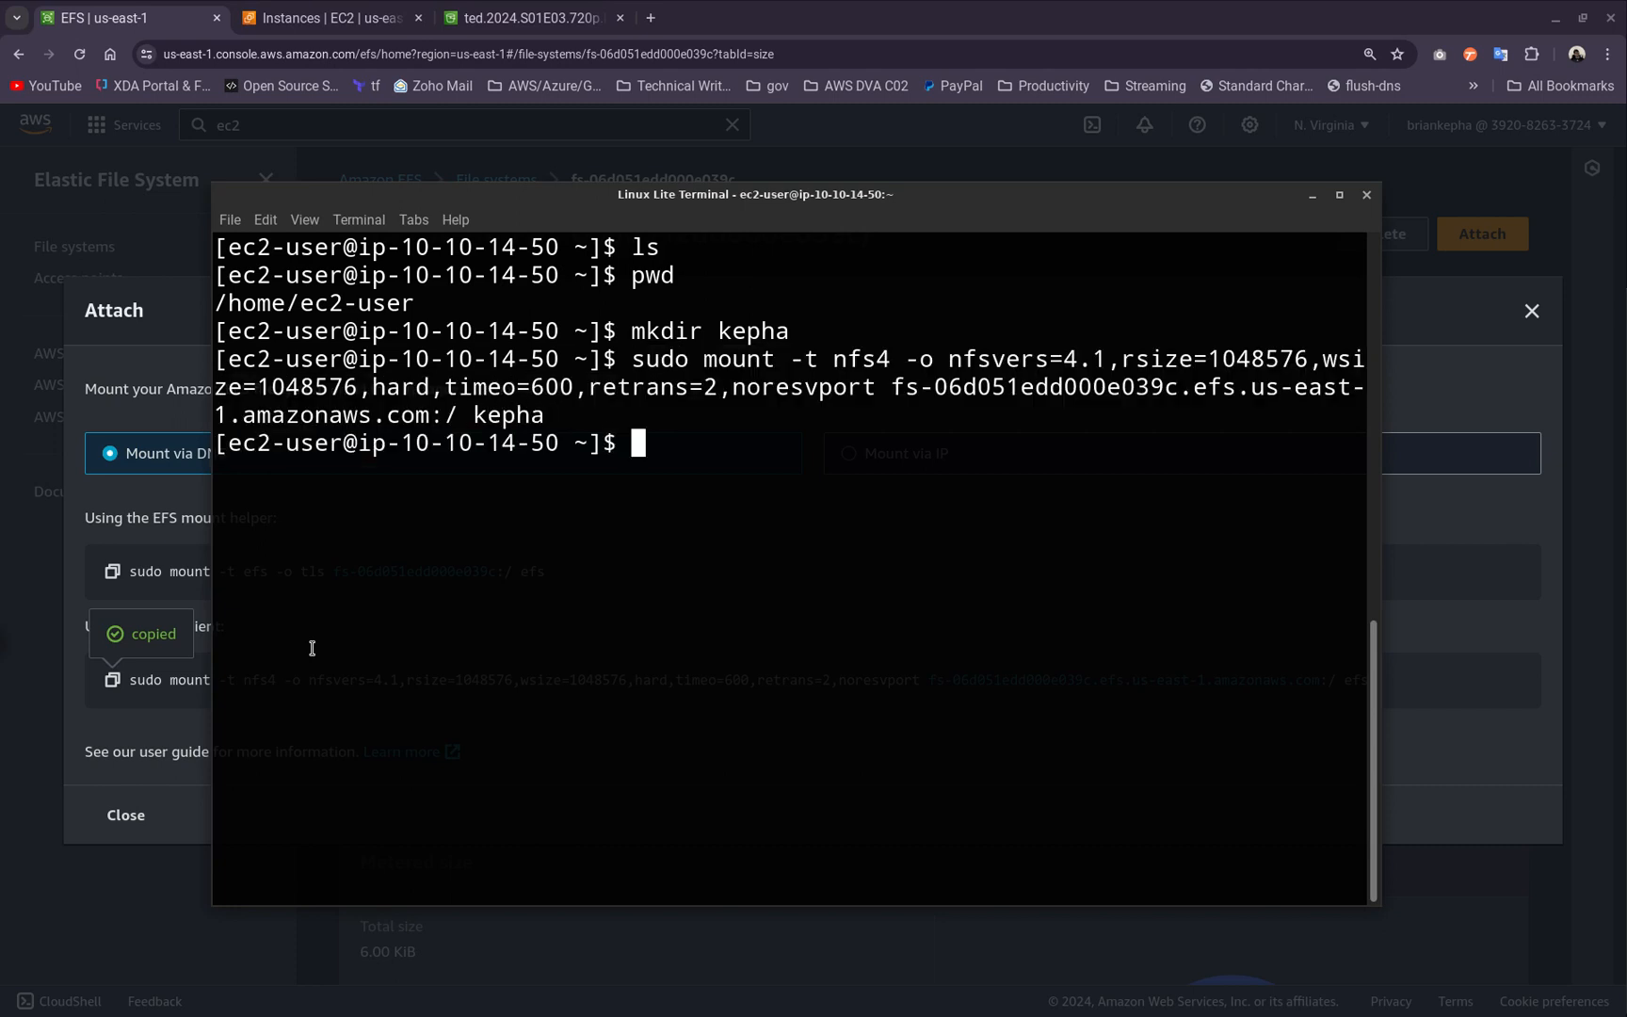
# Enter the mounted directory, clear the terminal and list the shared files
pyautogui.write('cd kepha/')
pyautogui.press('Return')
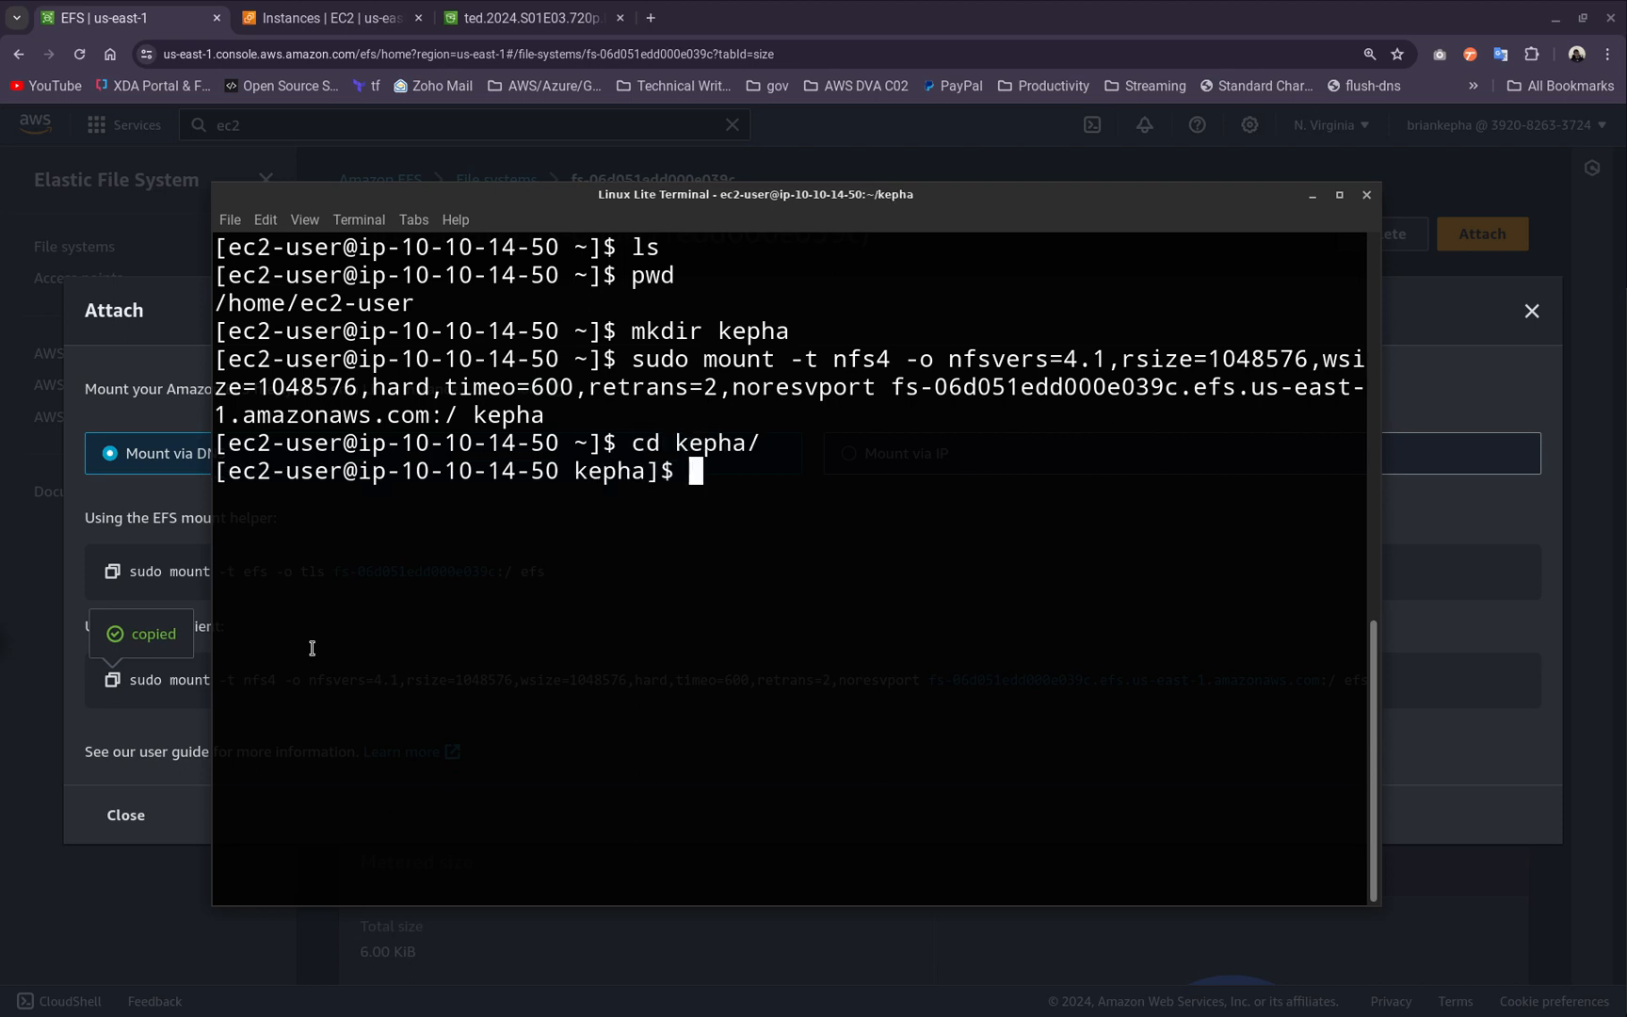
pyautogui.hotkey('ctrl', 'l')
pyautogui.write('ls')
pyautogui.press('Return')
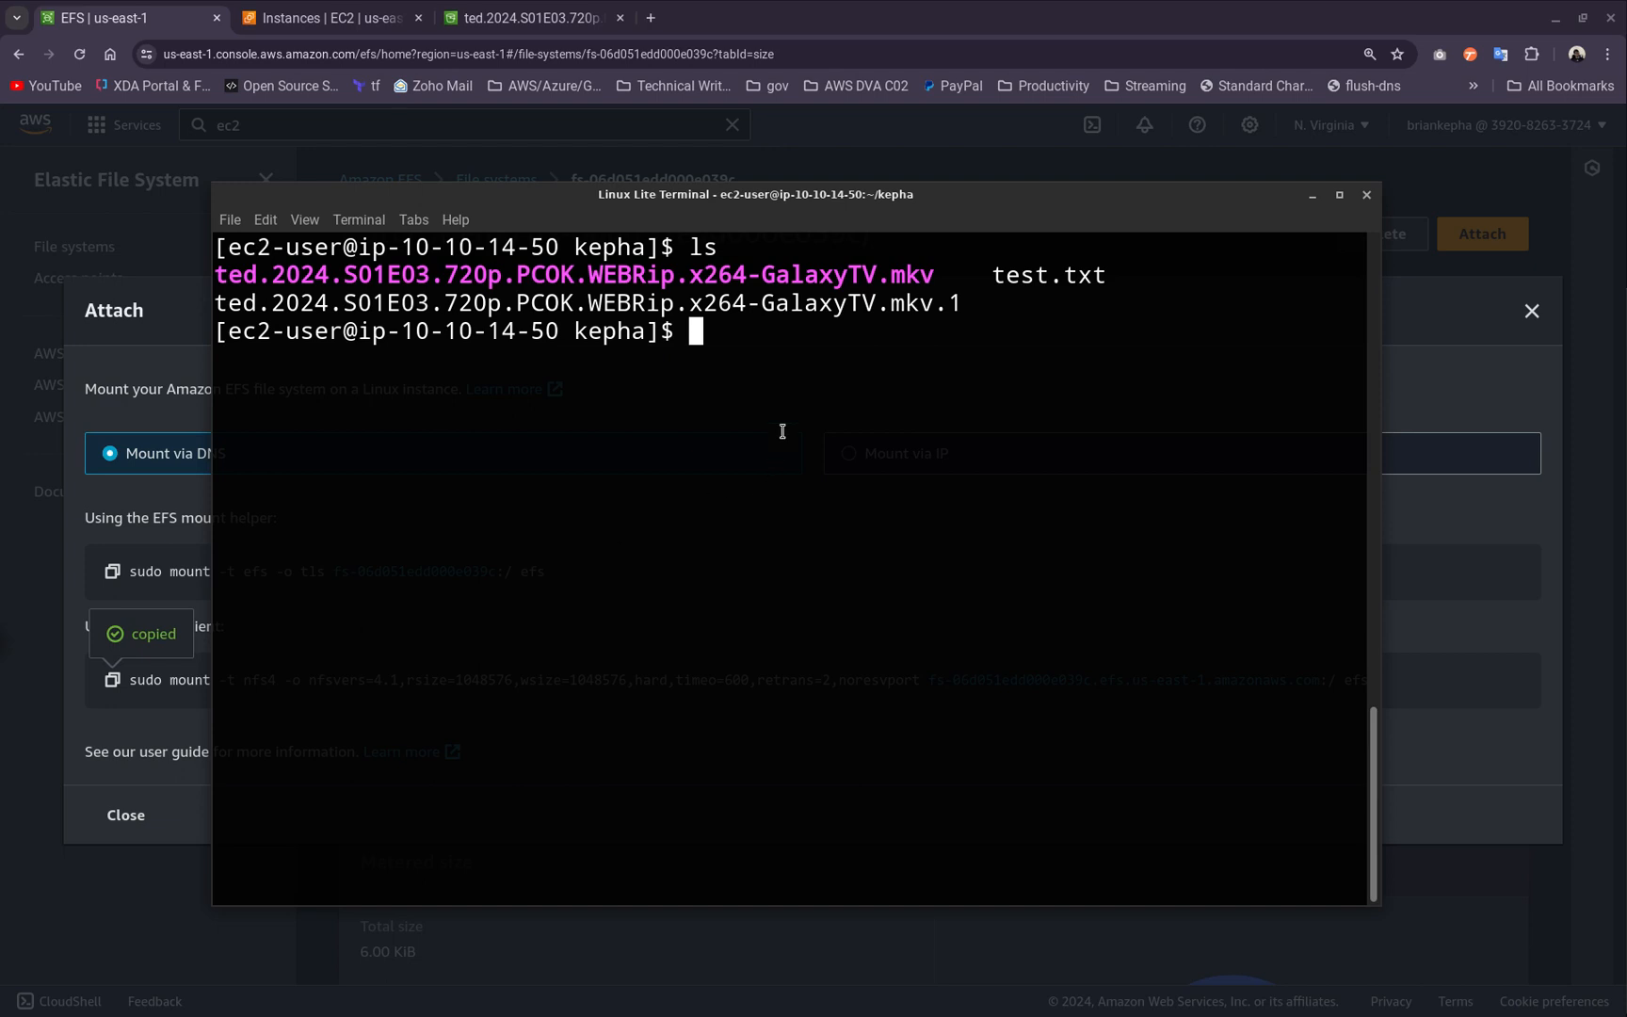
# Return to the testEFSDemo page in the EFS console and close its Attach dialog
pyautogui.click(330, 17)
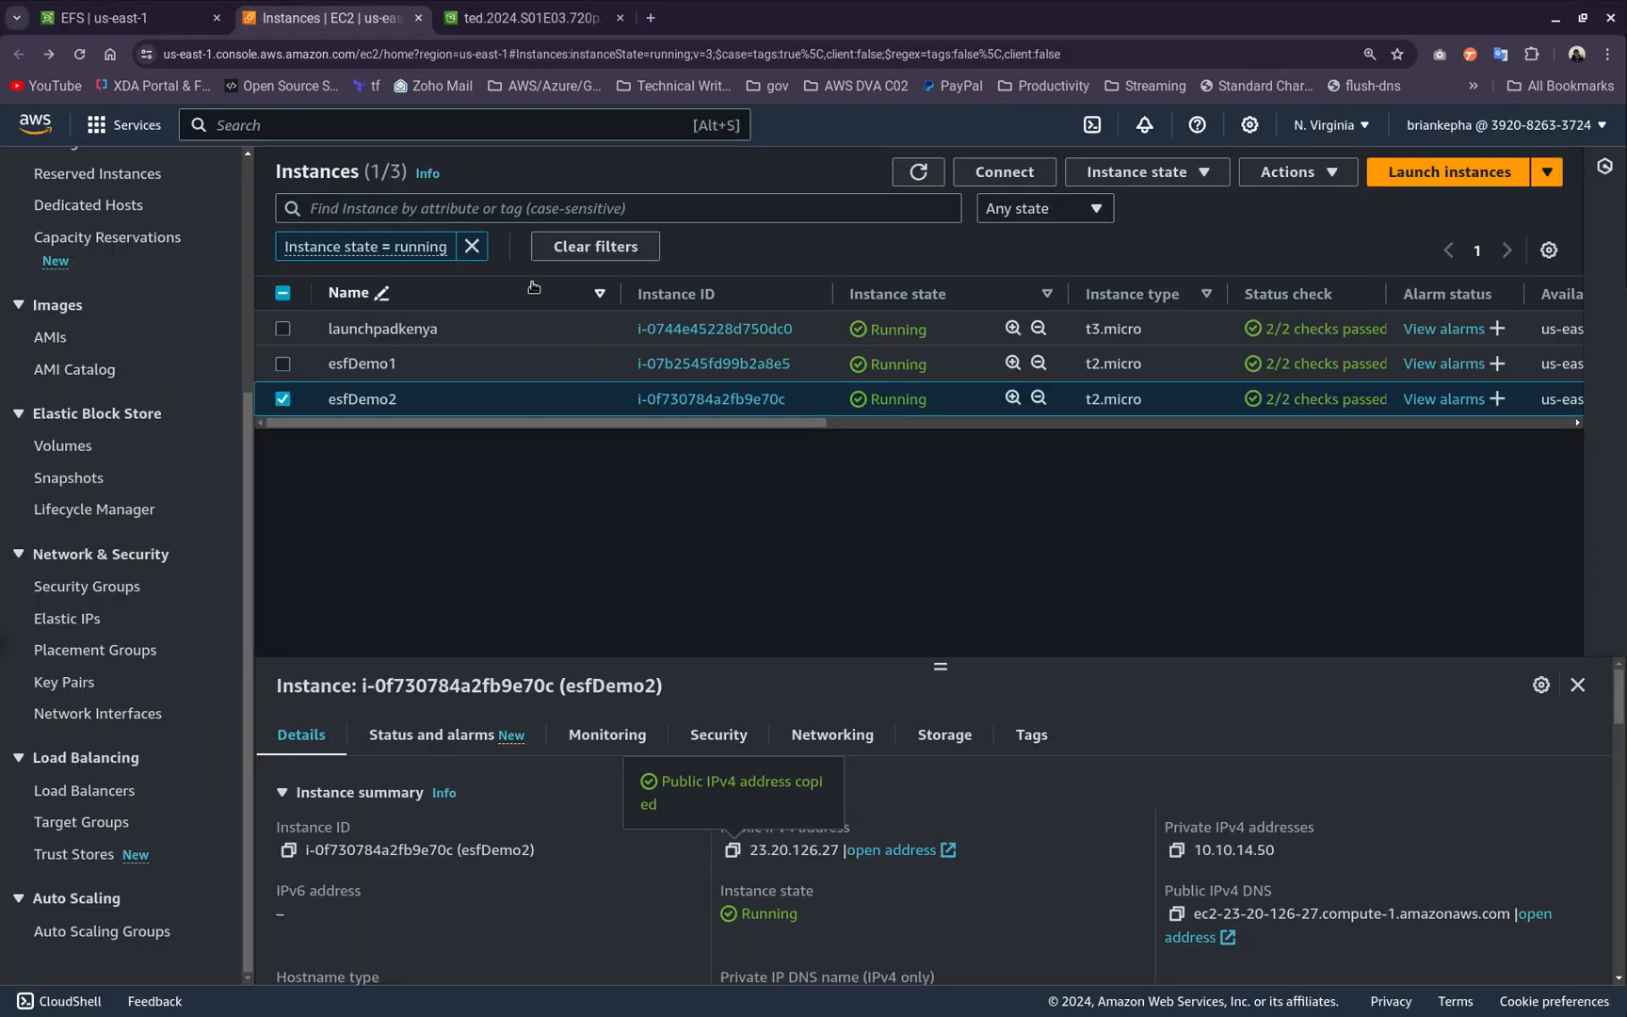
pyautogui.click(78, 4)
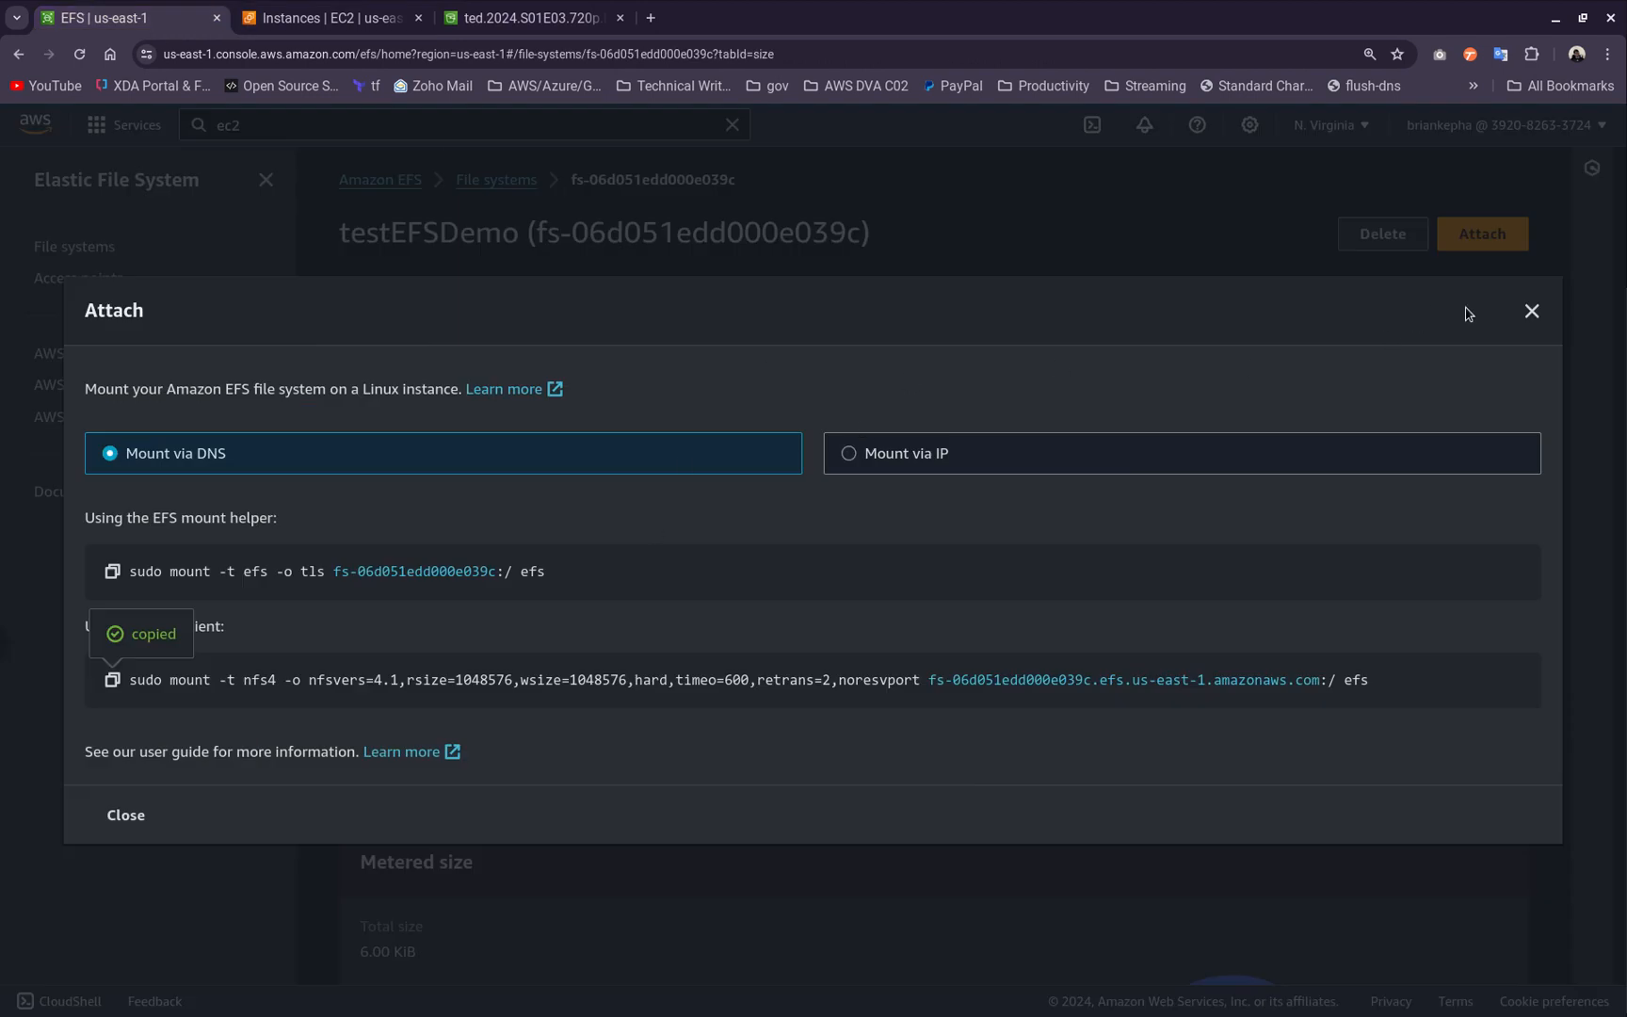
pyautogui.click(1529, 325)
pyautogui.click(1530, 317)
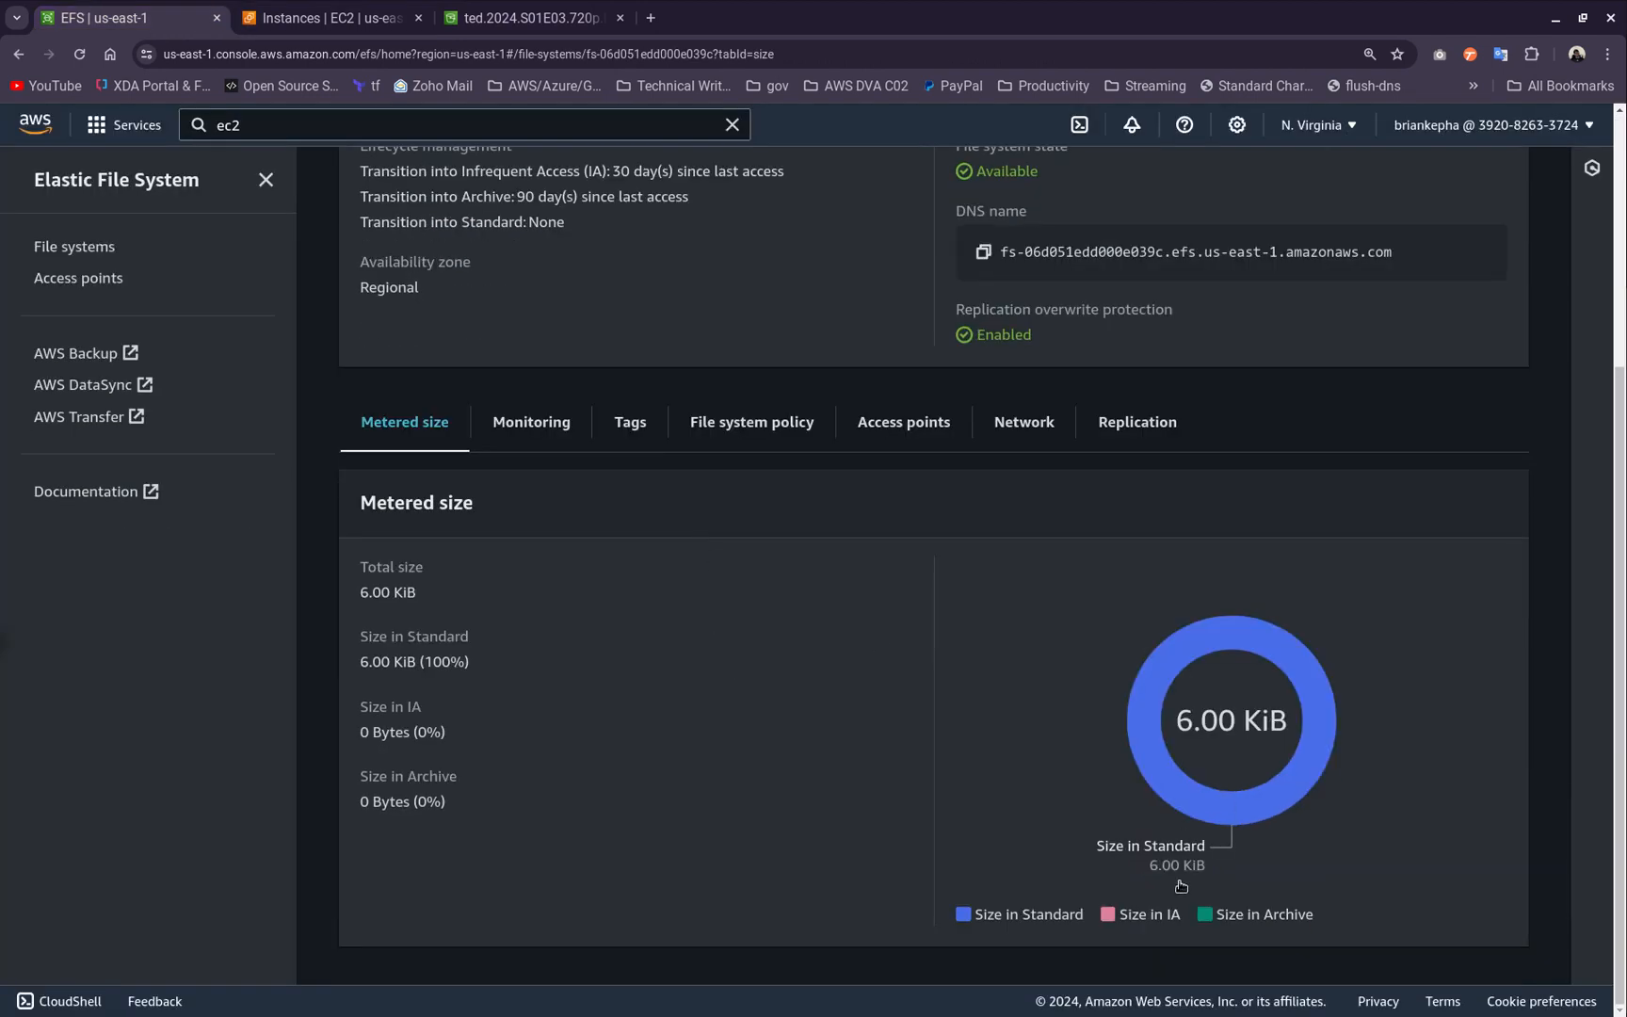
# Examine testEFSDemo's metered size breakdown, including the Size in Standard share in the chart
pyautogui.scroll(4, 1053, 556)
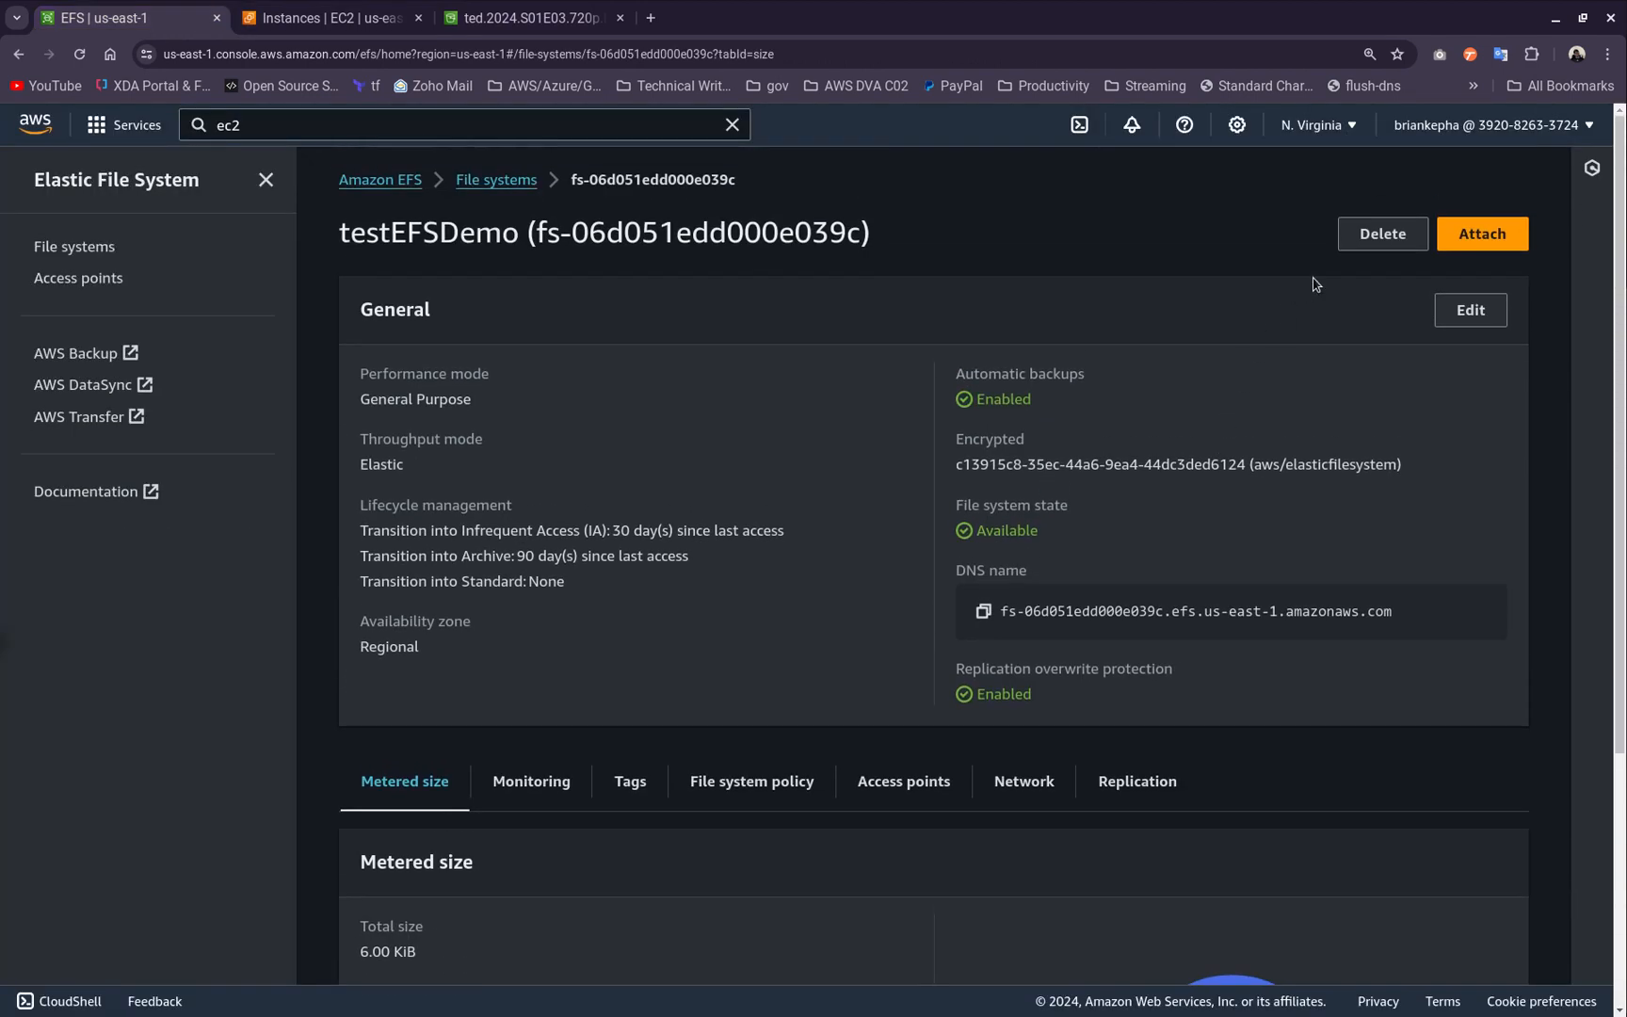
pyautogui.scroll(-4, 545, 474)
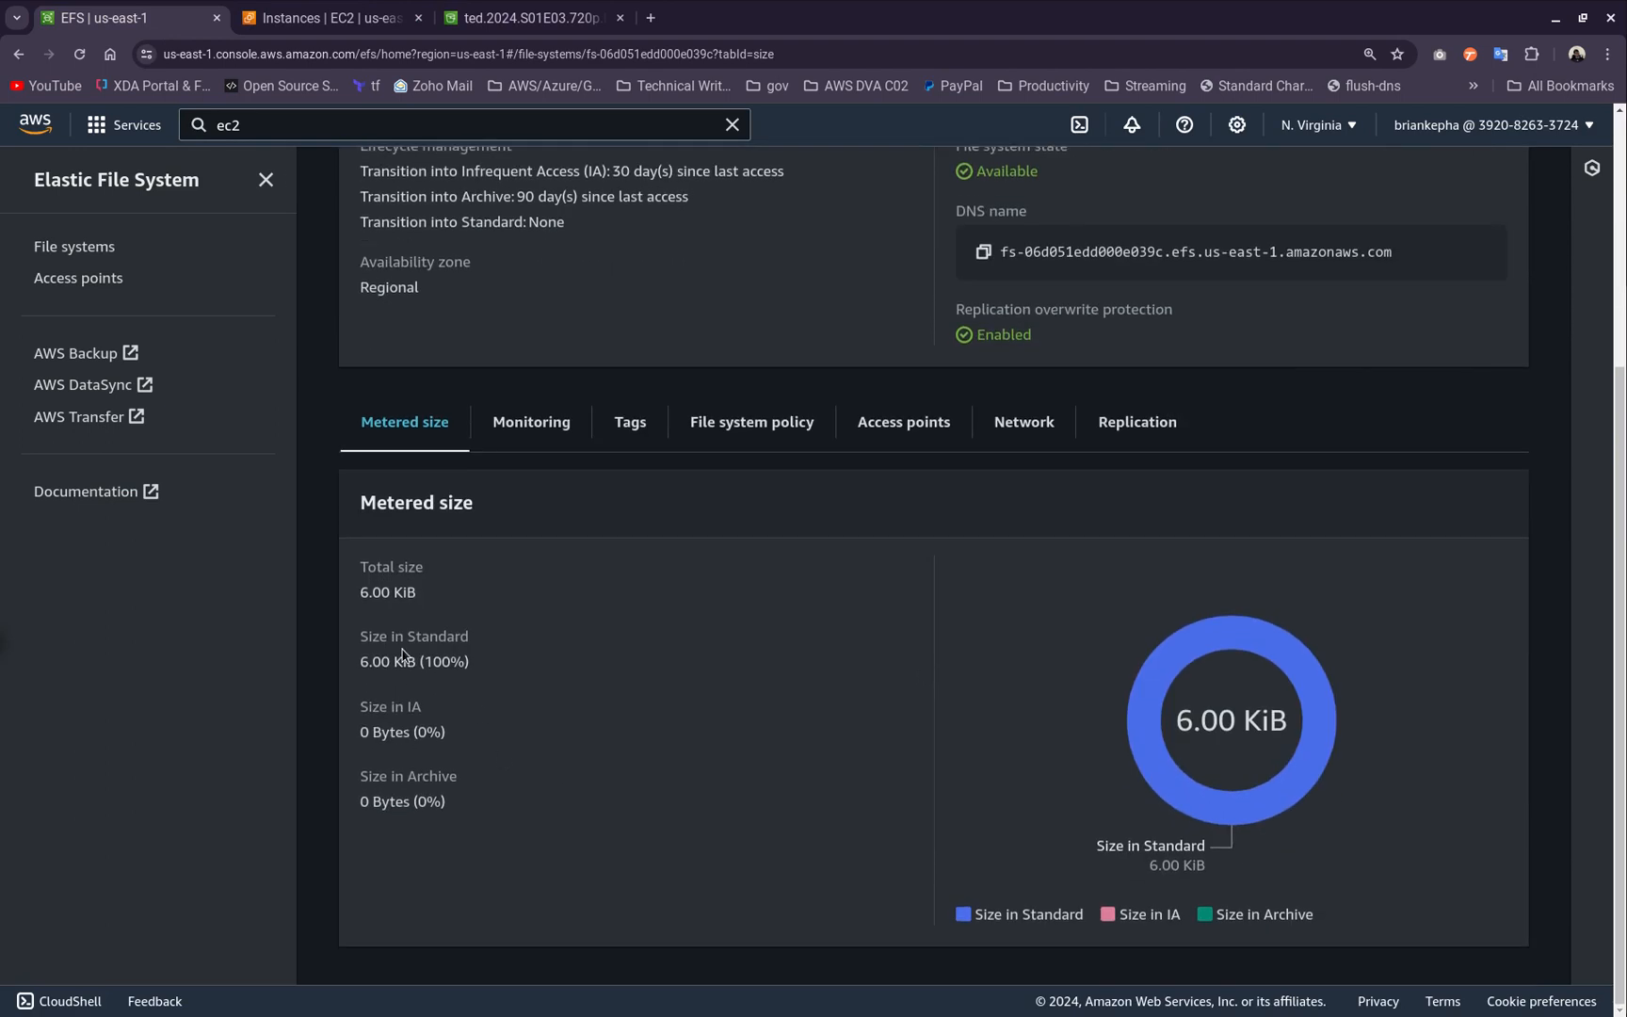
pyautogui.moveTo(405, 661); pyautogui.dragTo(465, 662)
pyautogui.click(470, 655)
pyautogui.click(1224, 812)
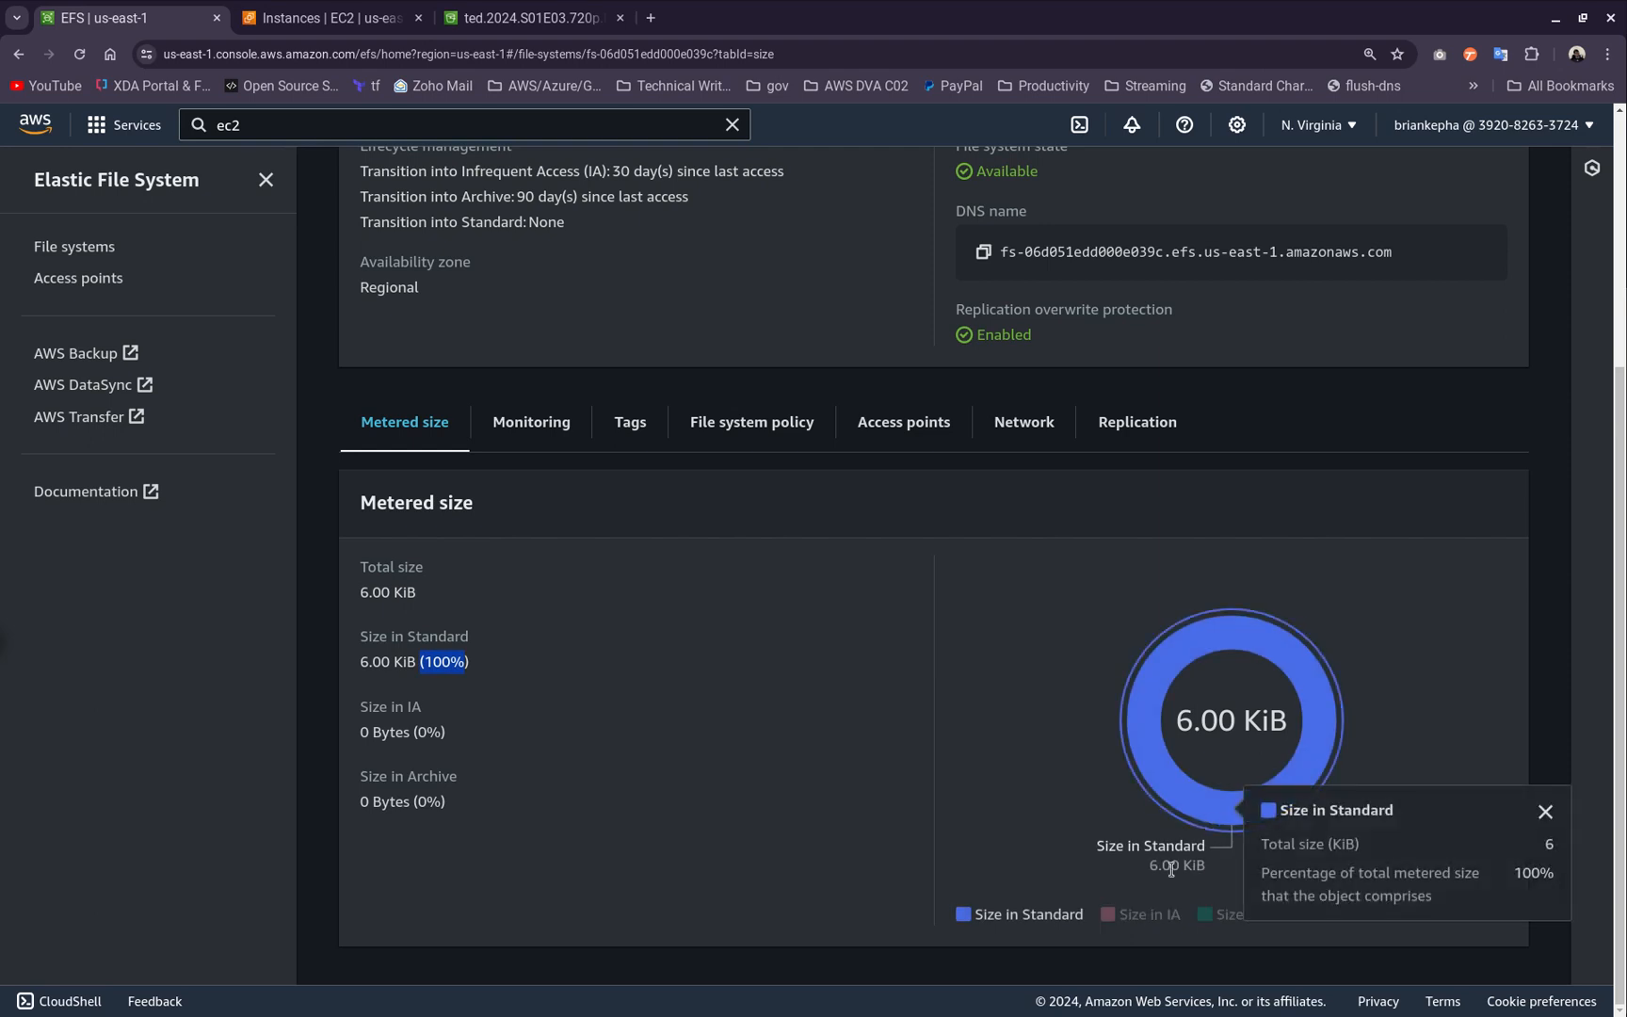
pyautogui.click(1545, 811)
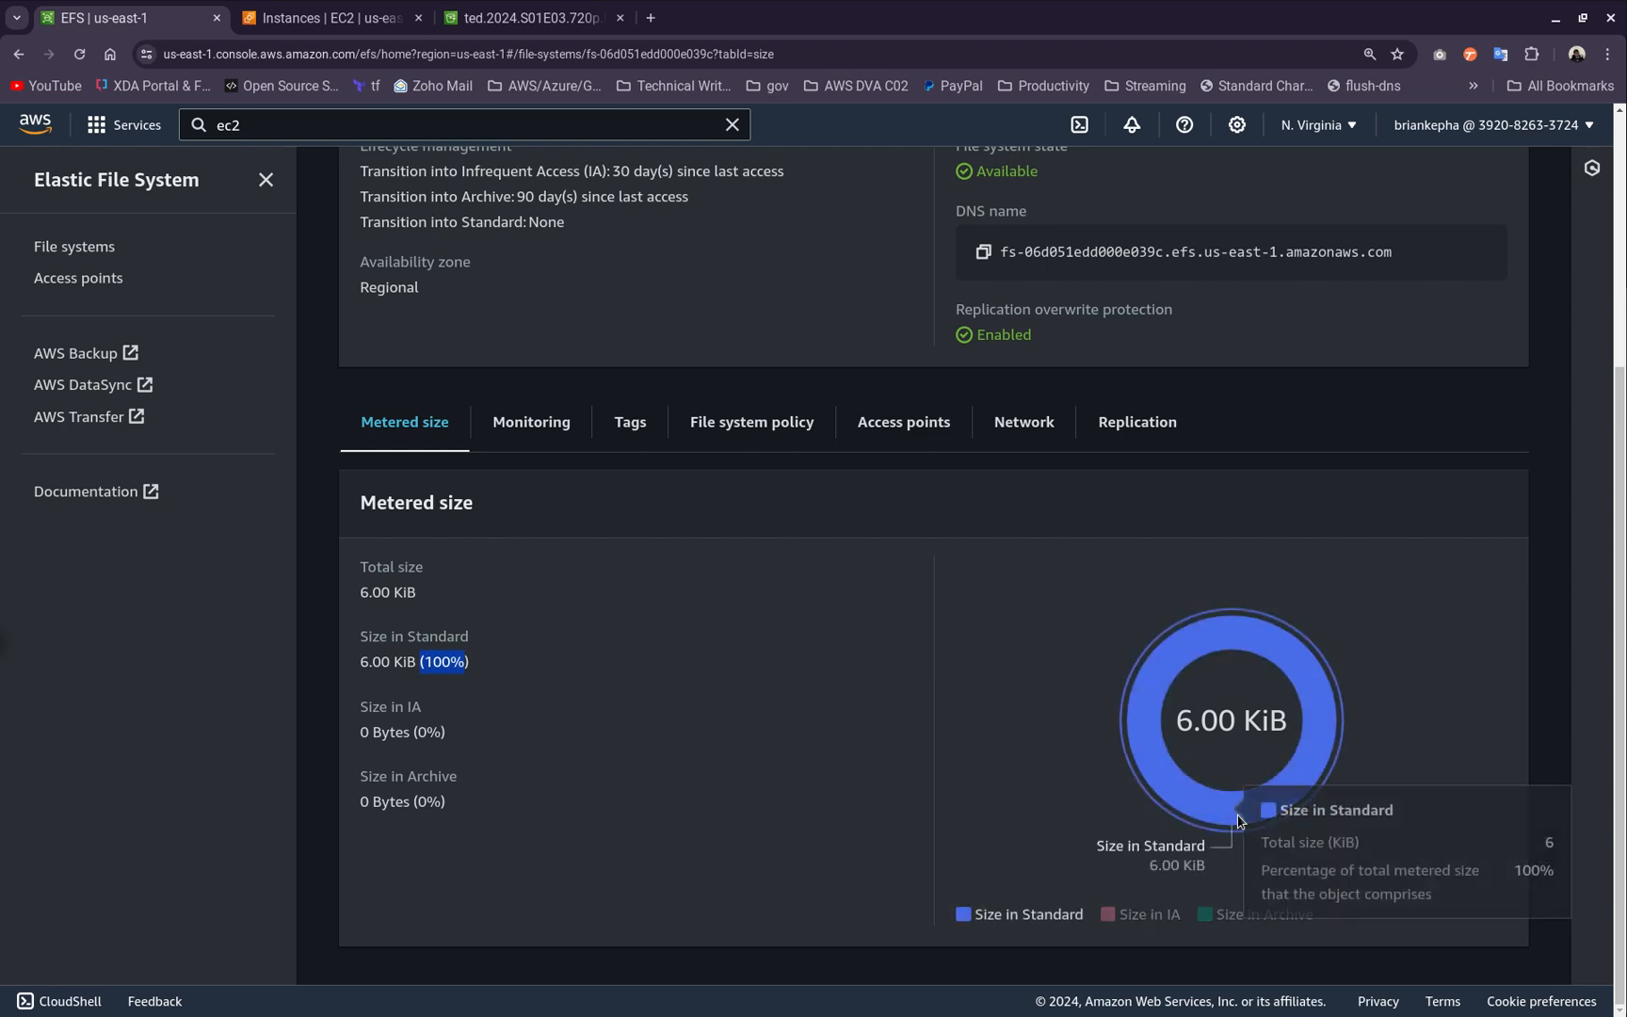
pyautogui.click(1032, 953)
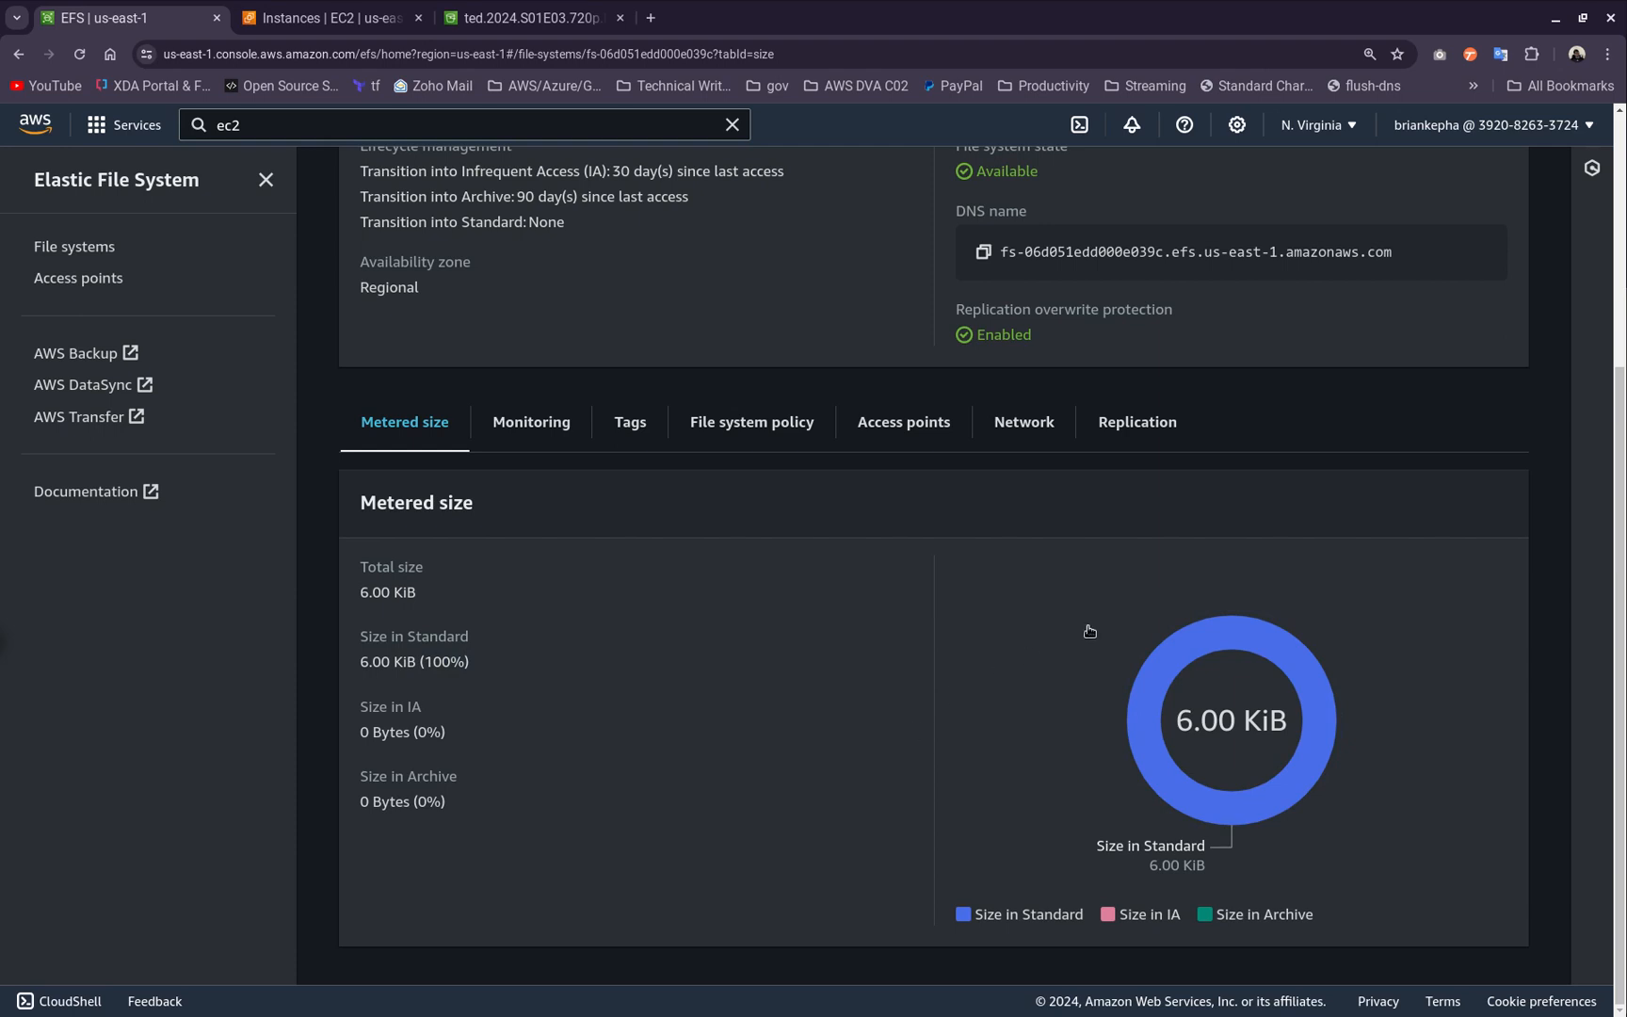
pyautogui.scroll(4, 1008, 420)
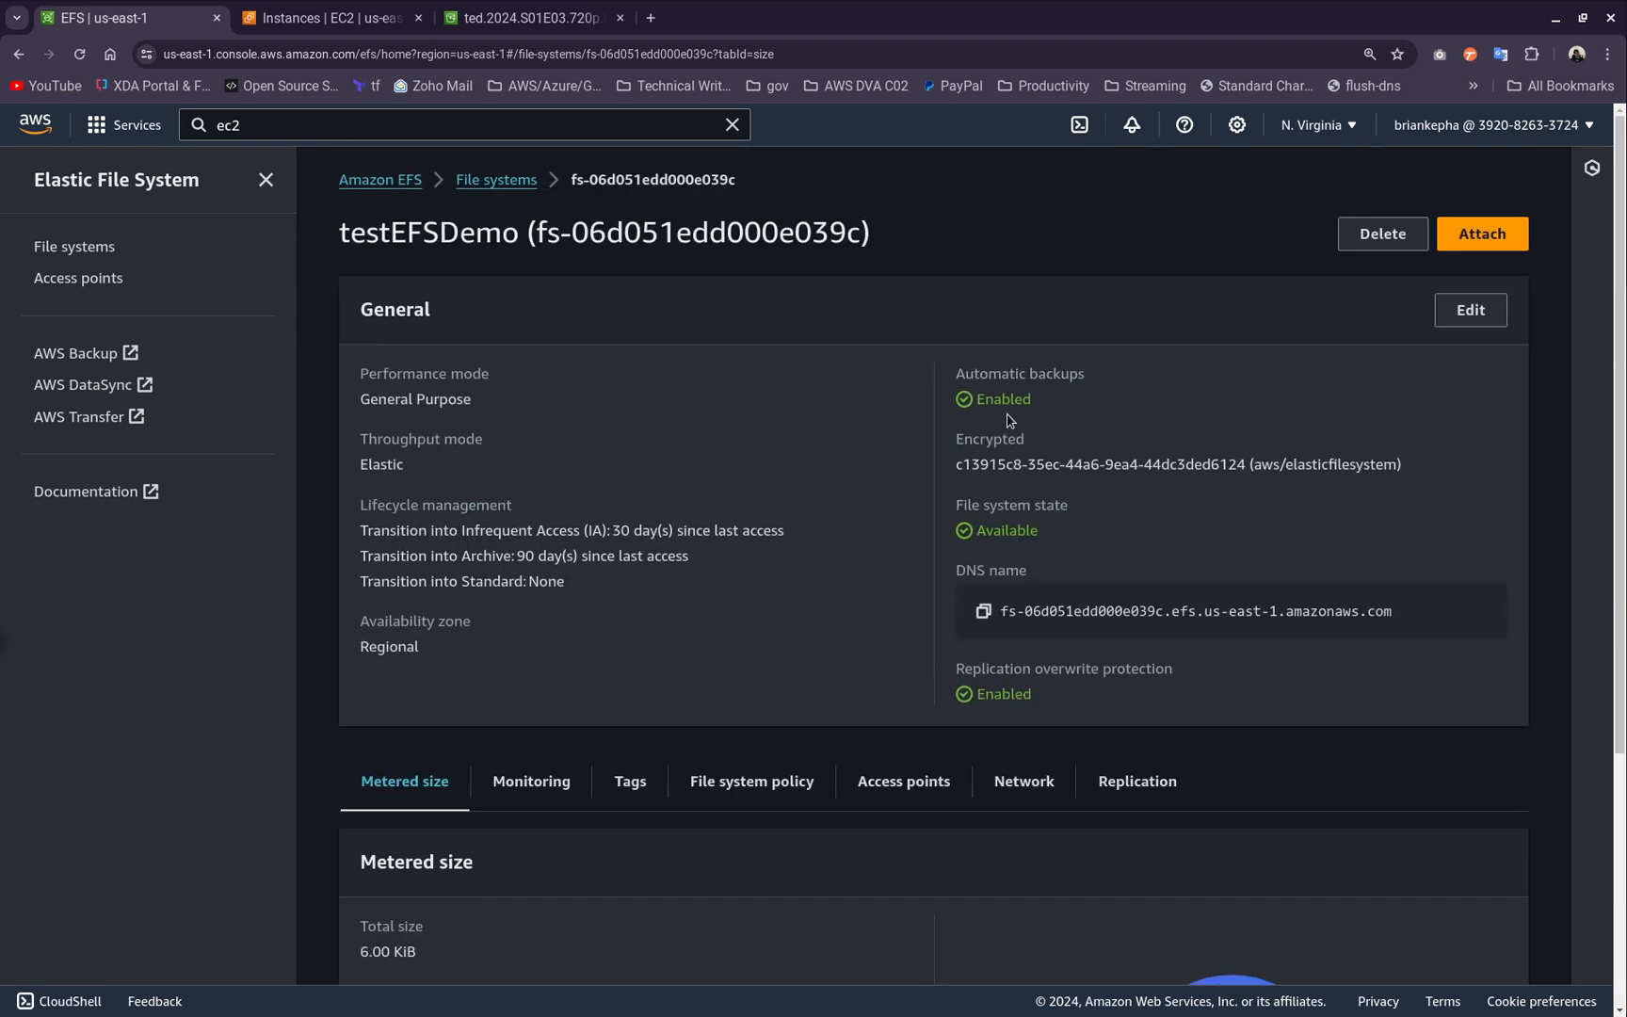
pyautogui.scroll(-4, 1155, 395)
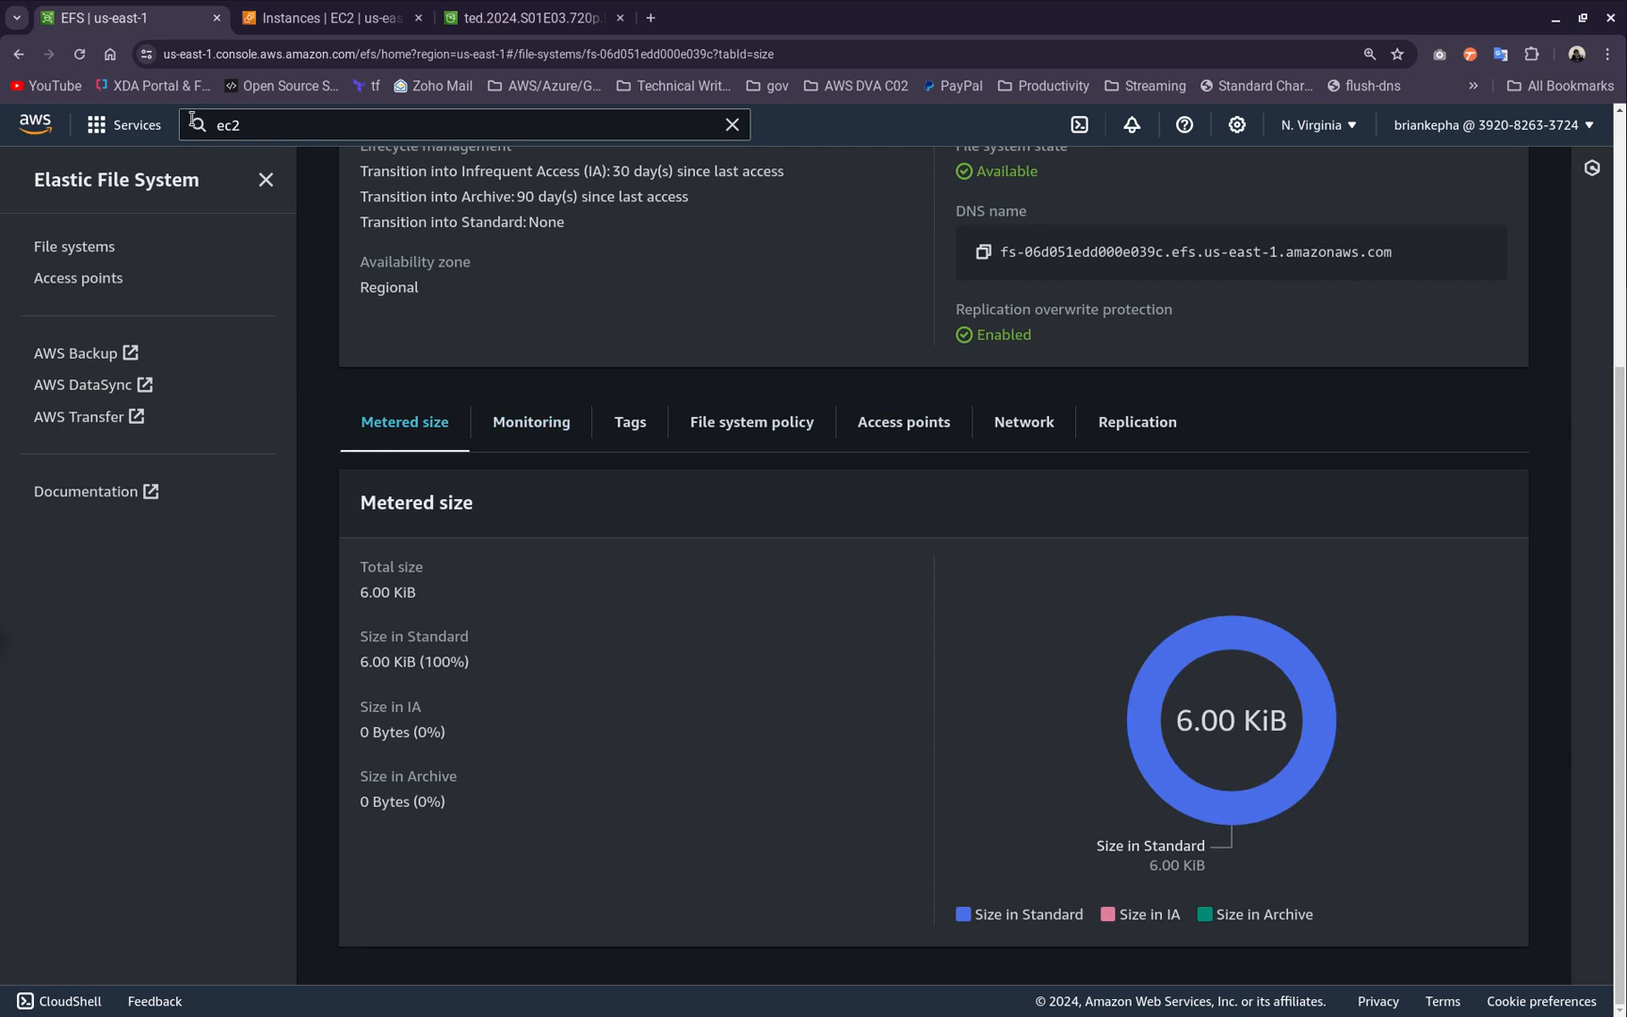
# Reload the testEFSDemo page and review its general settings and metered size again
pyautogui.click(79, 54)
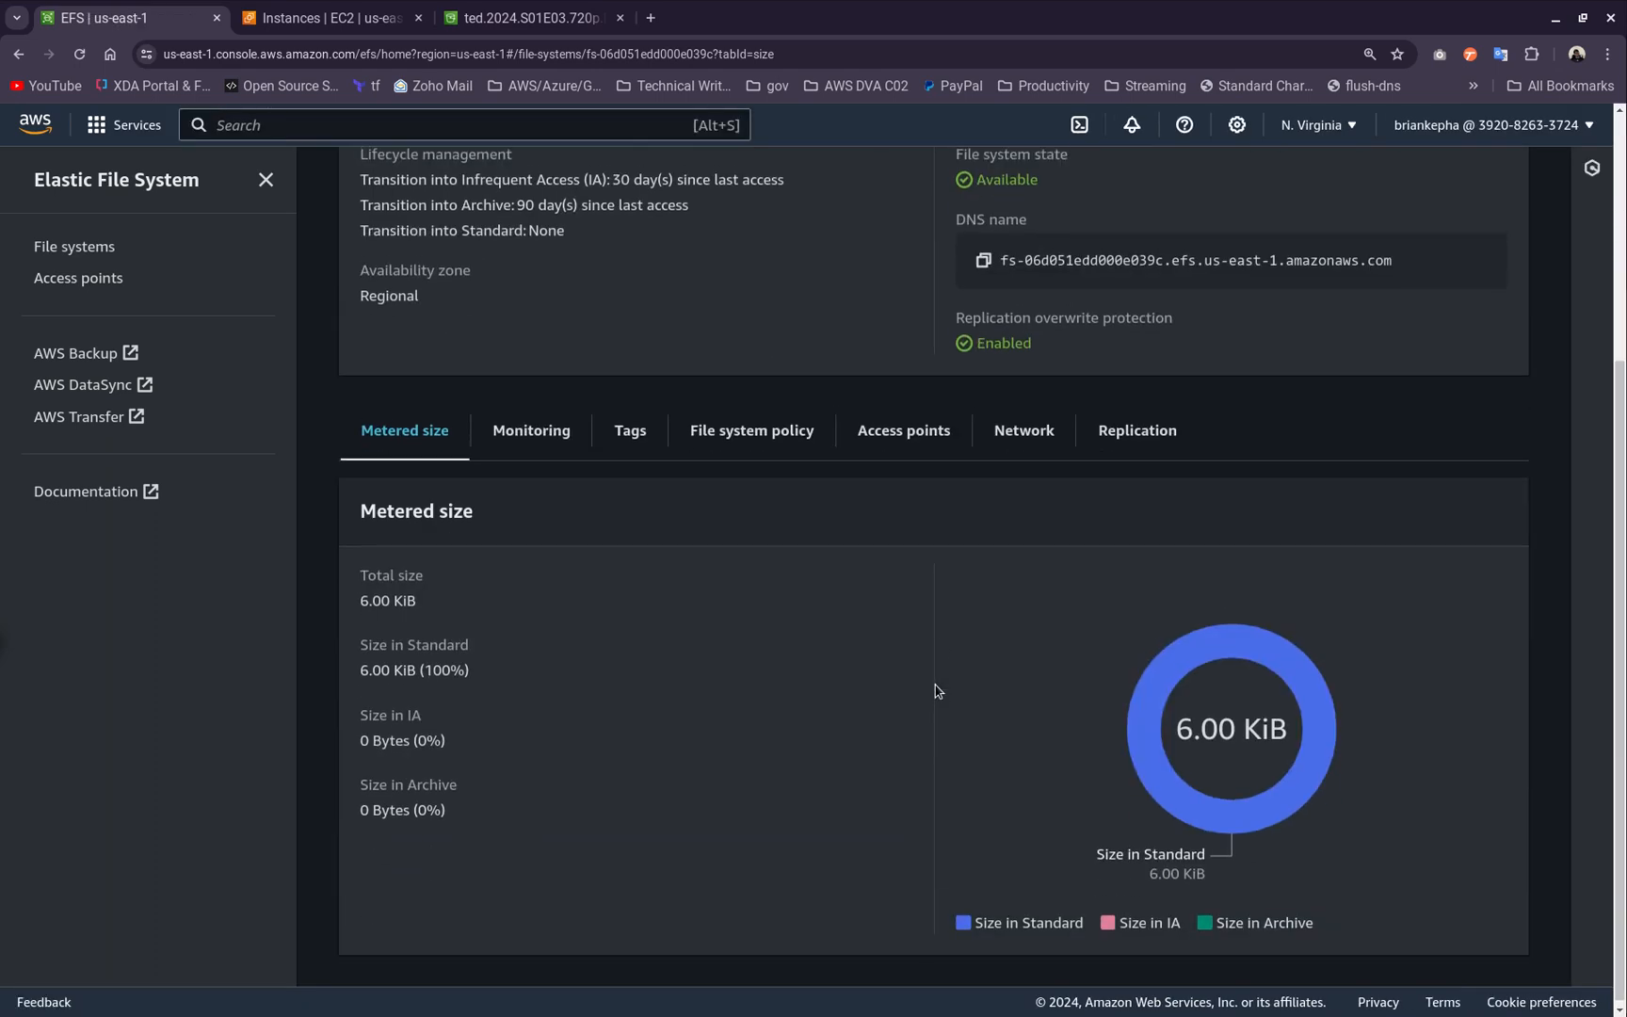
pyautogui.scroll(4, 979, 565)
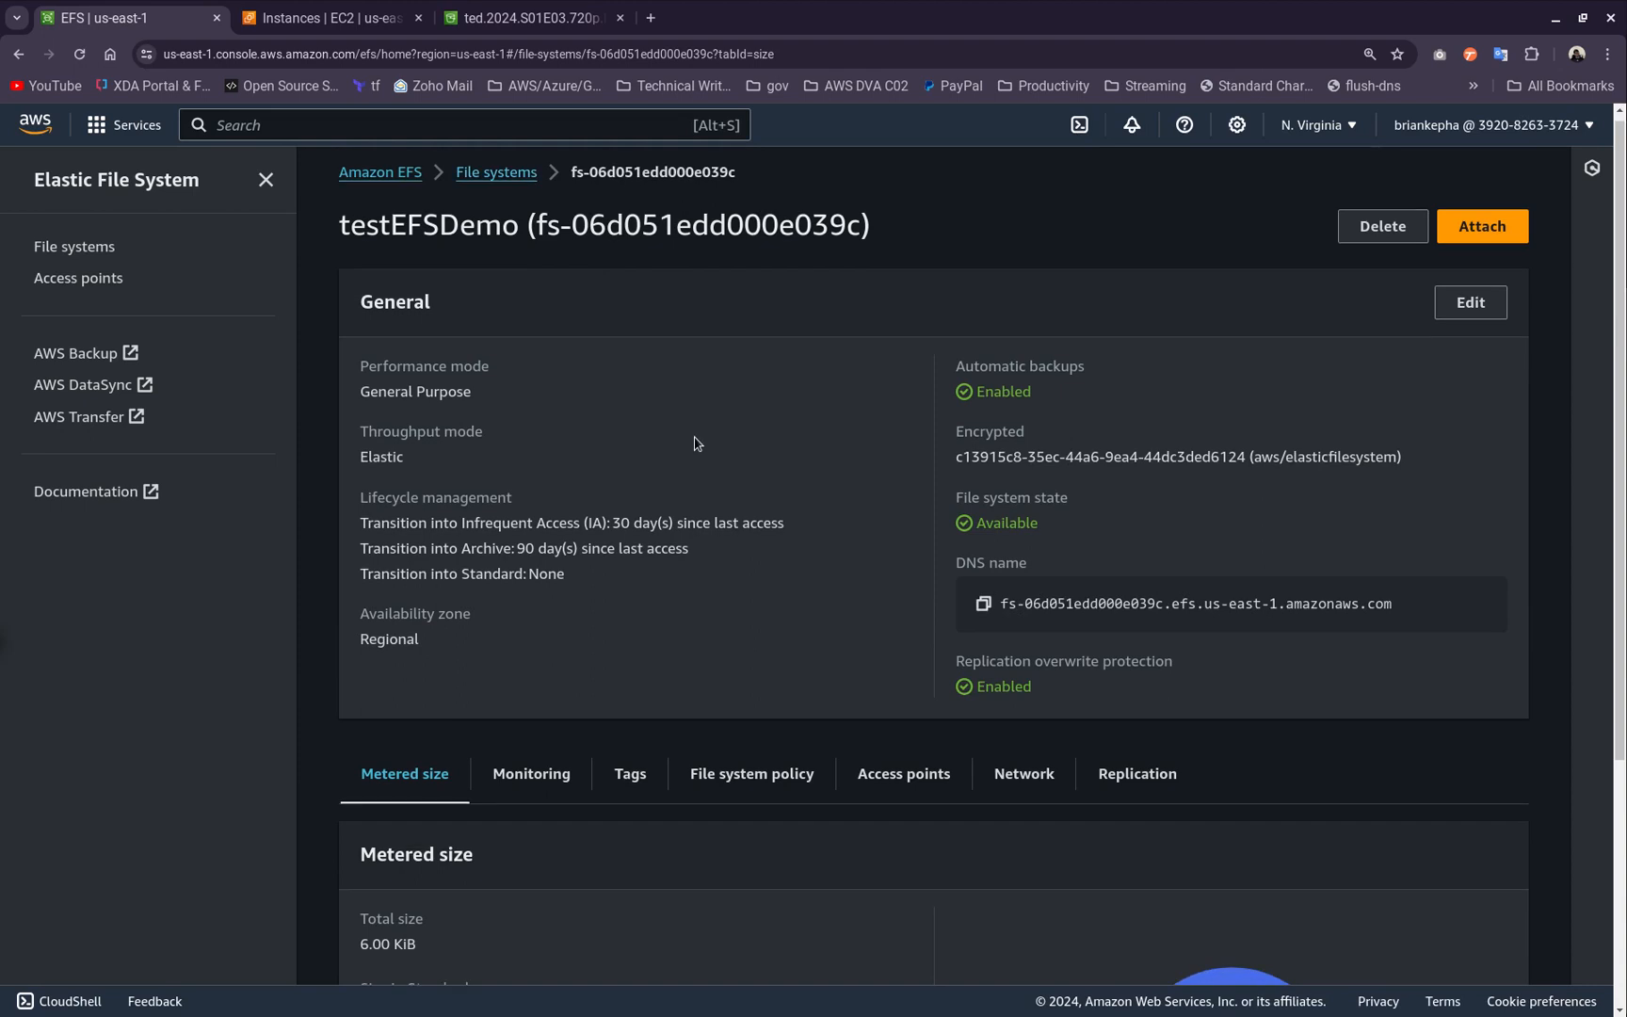
pyautogui.scroll(-4, 682, 461)
pyautogui.scroll(4, 683, 461)
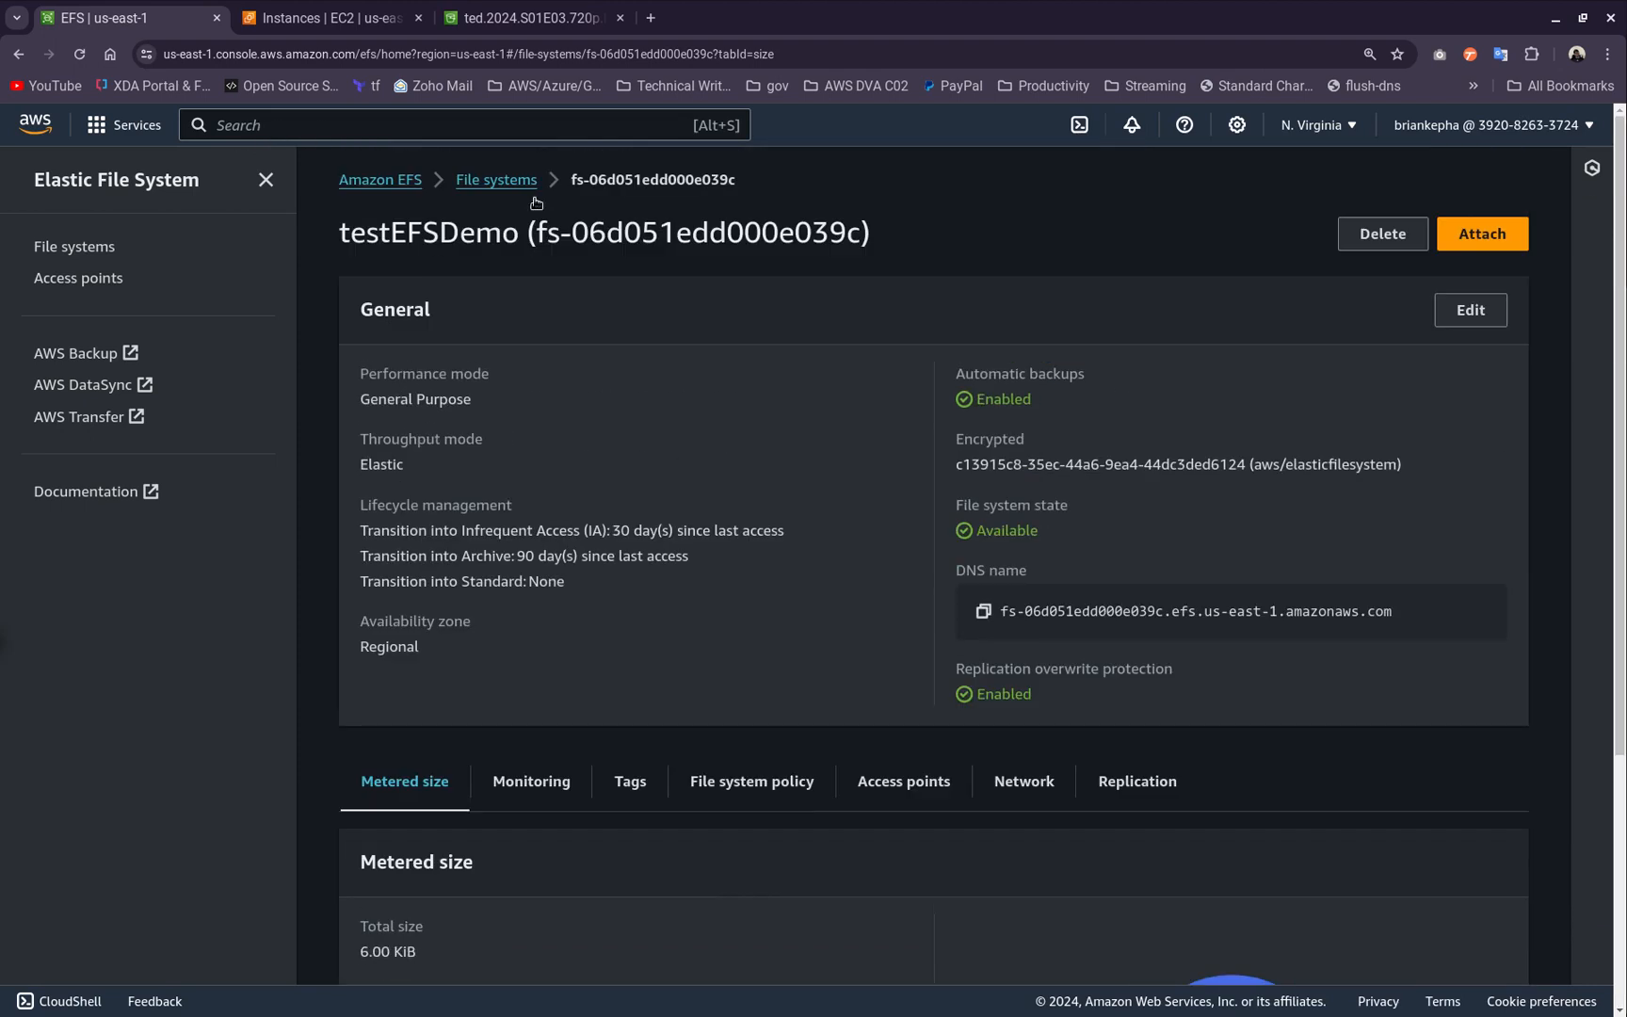
pyautogui.scroll(-4, 530, 204)
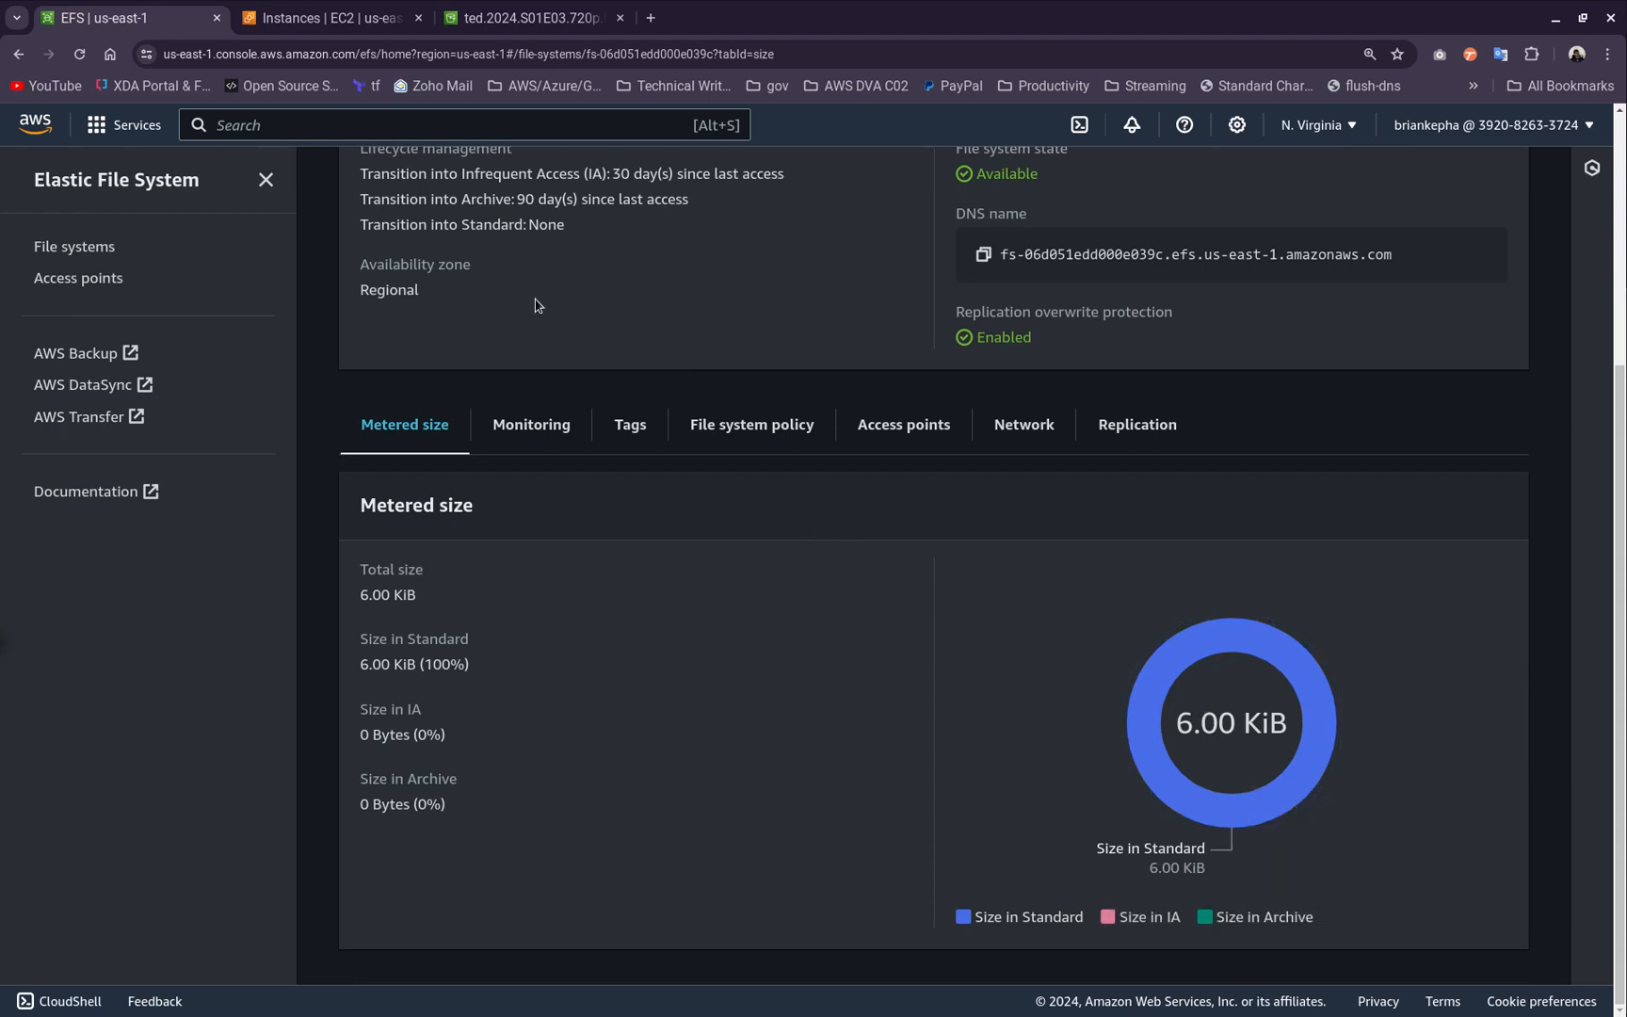
pyautogui.scroll(3, 535, 310)
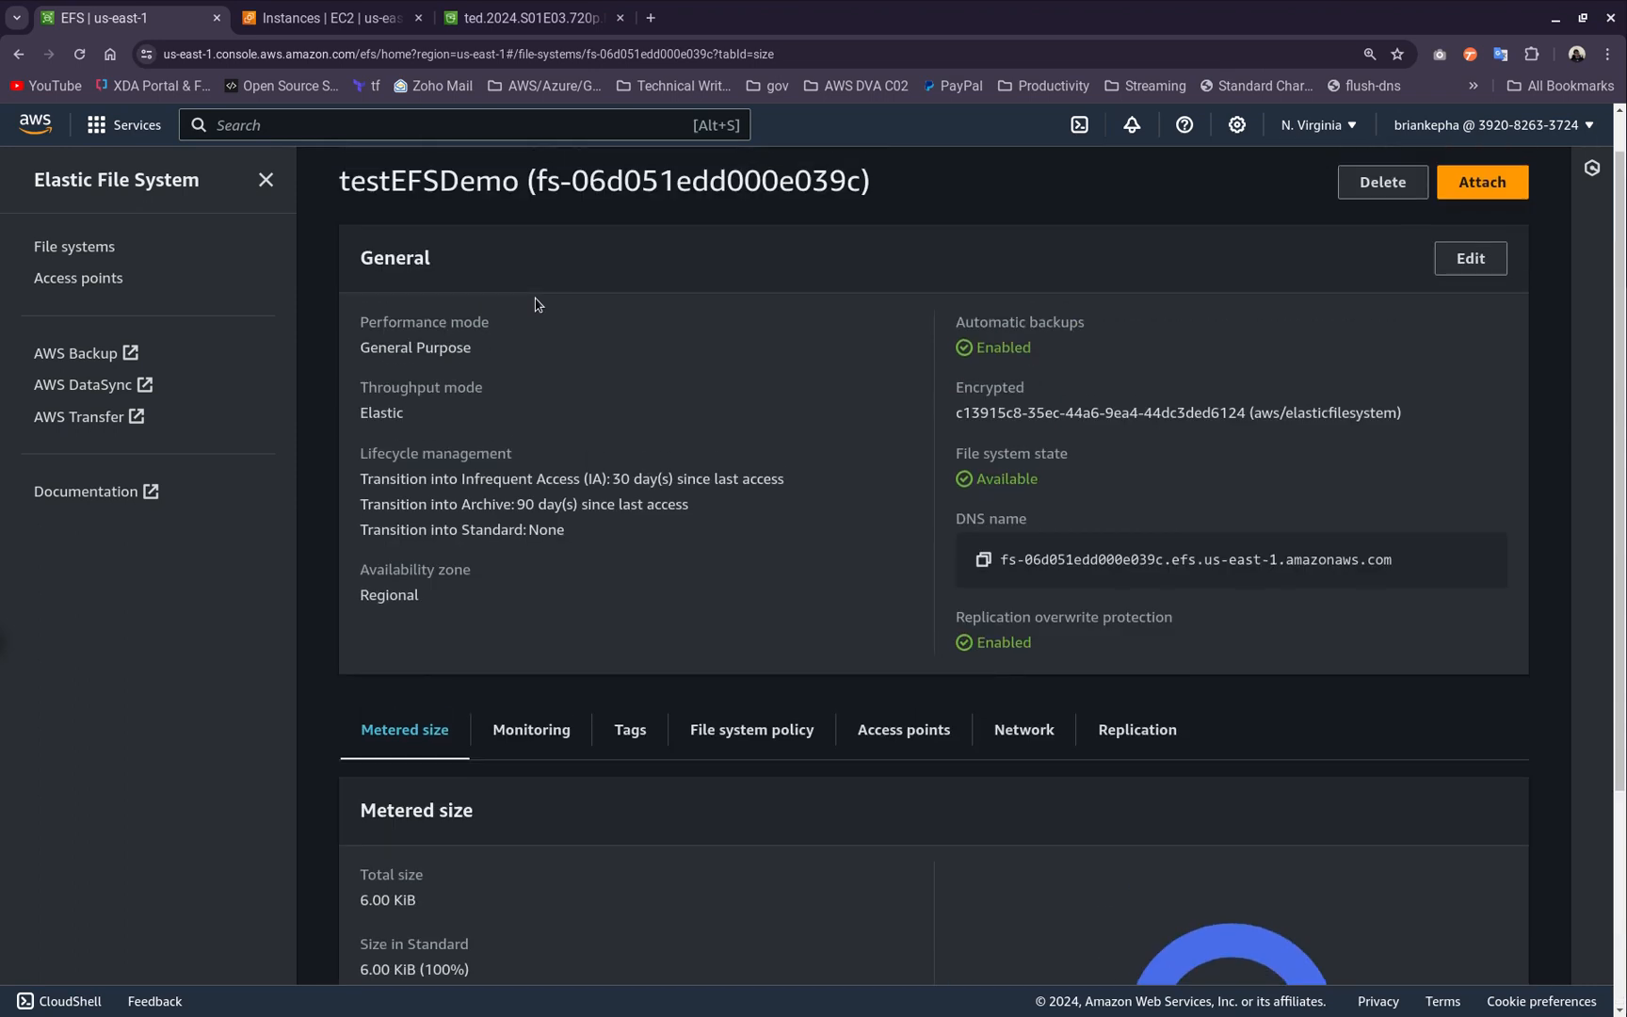
# Open the Amazon S3 home page from the video object's page, and return to testEFSDemo's details
pyautogui.click(569, 21)
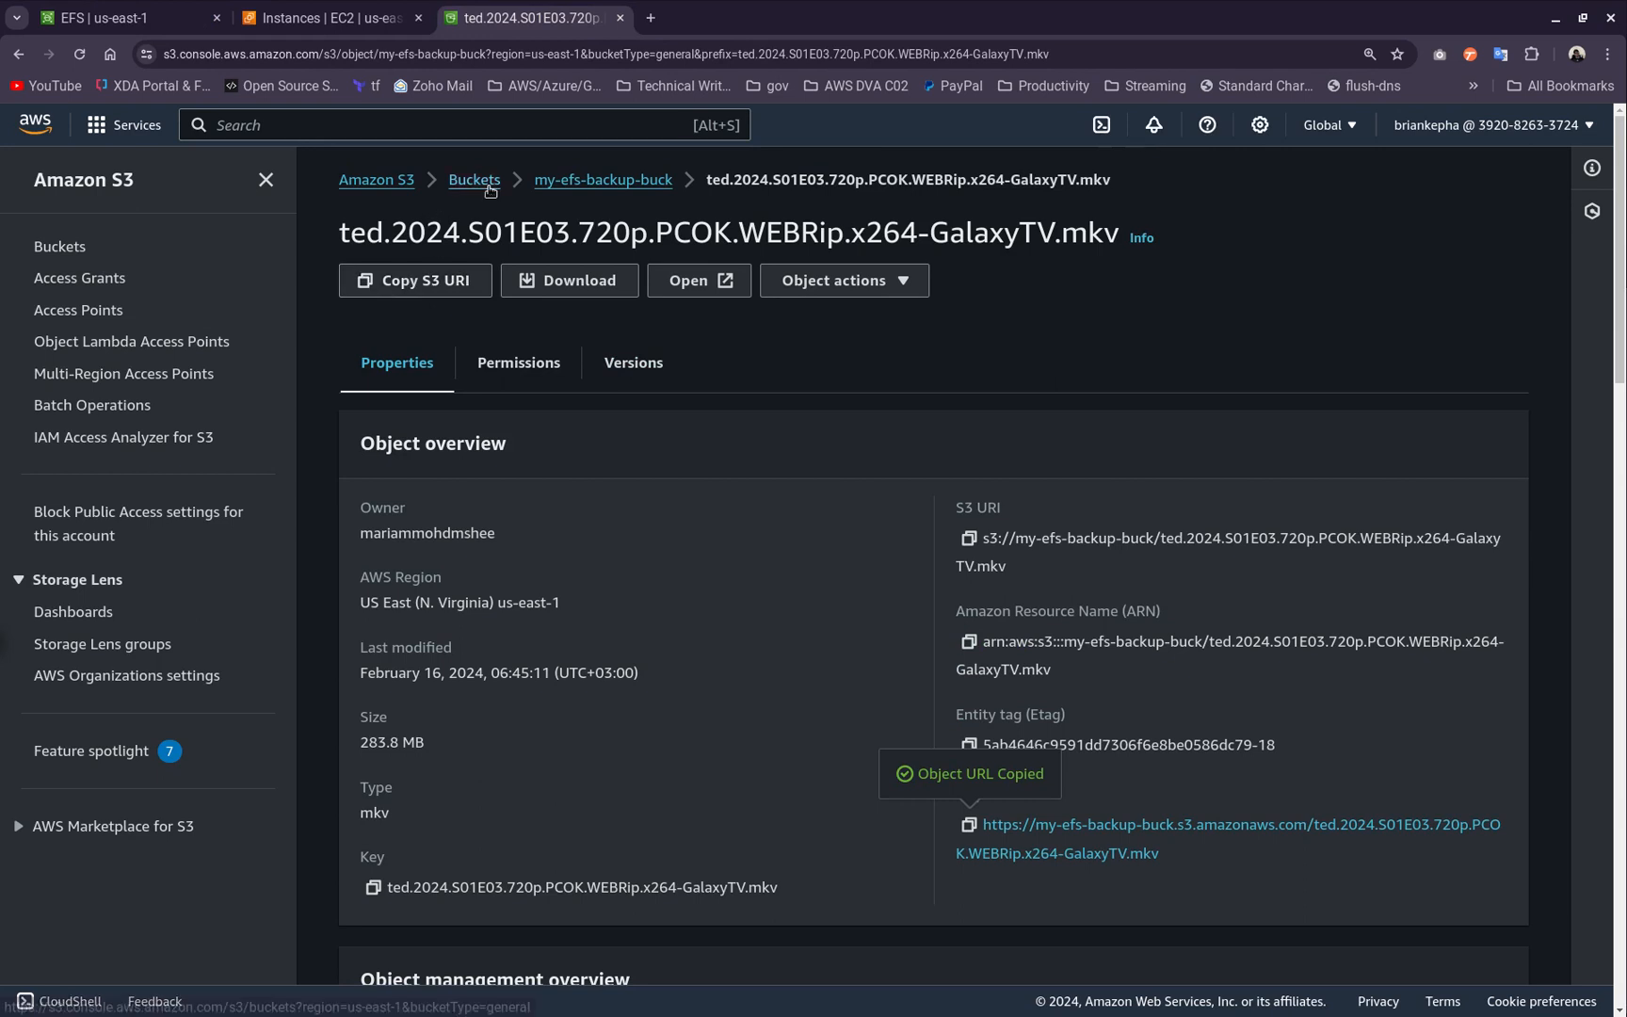
pyautogui.click(402, 193)
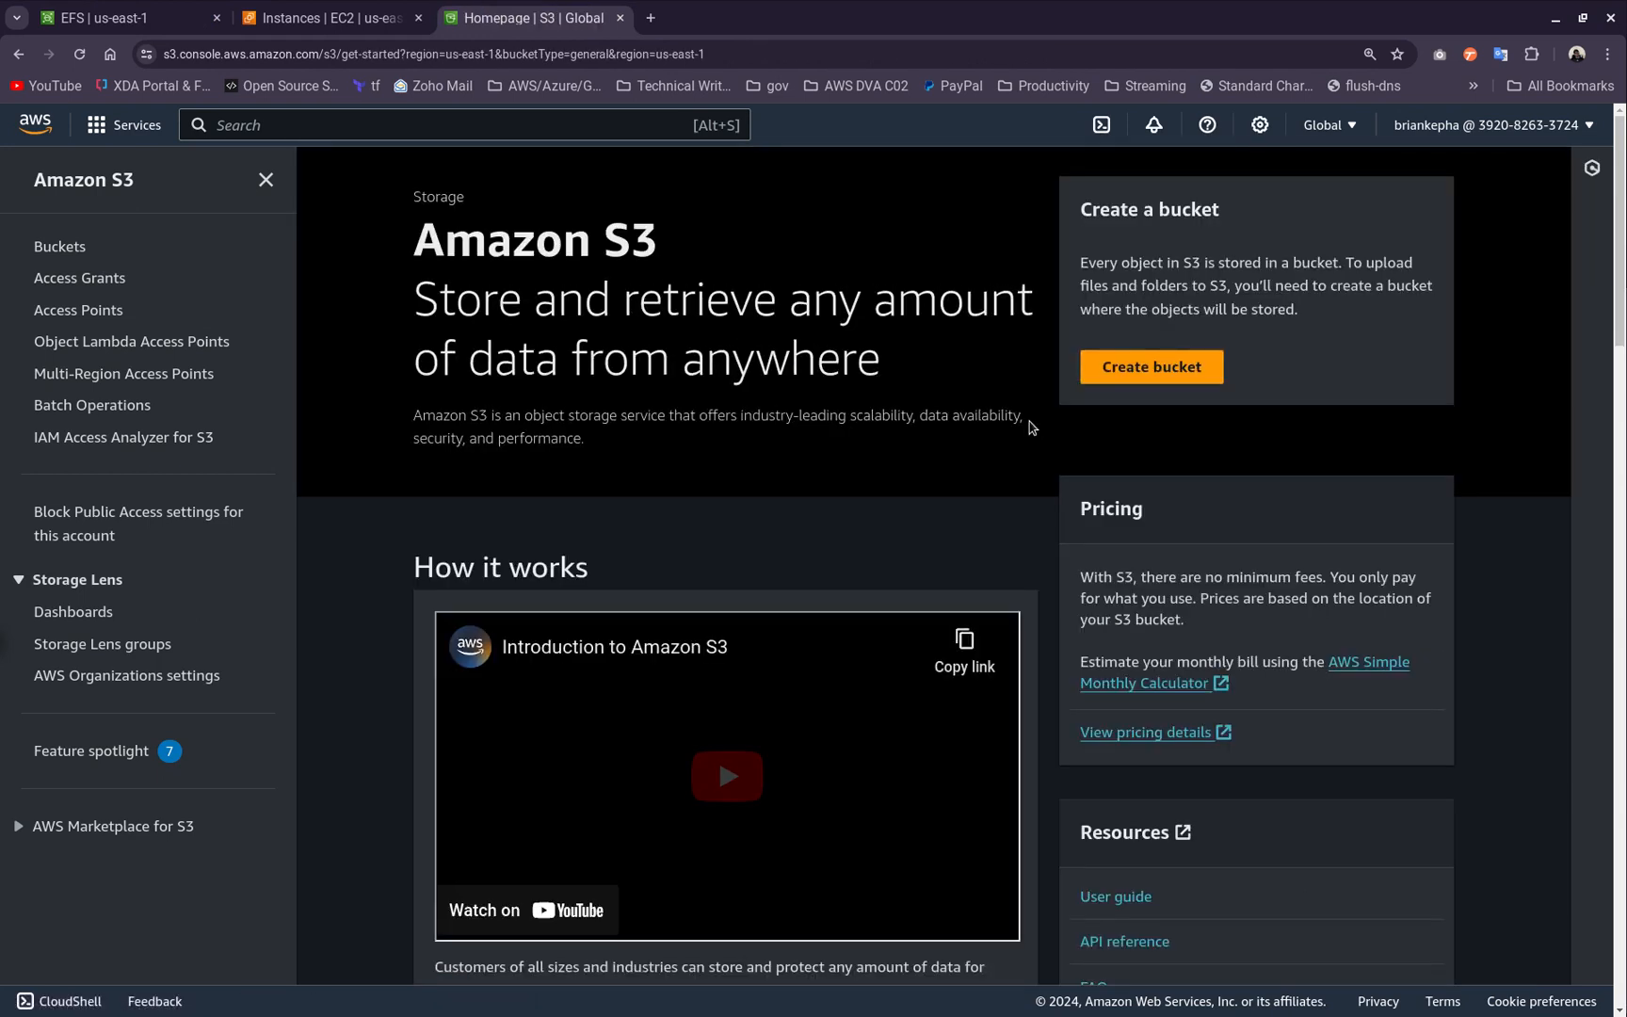
pyautogui.click(167, 13)
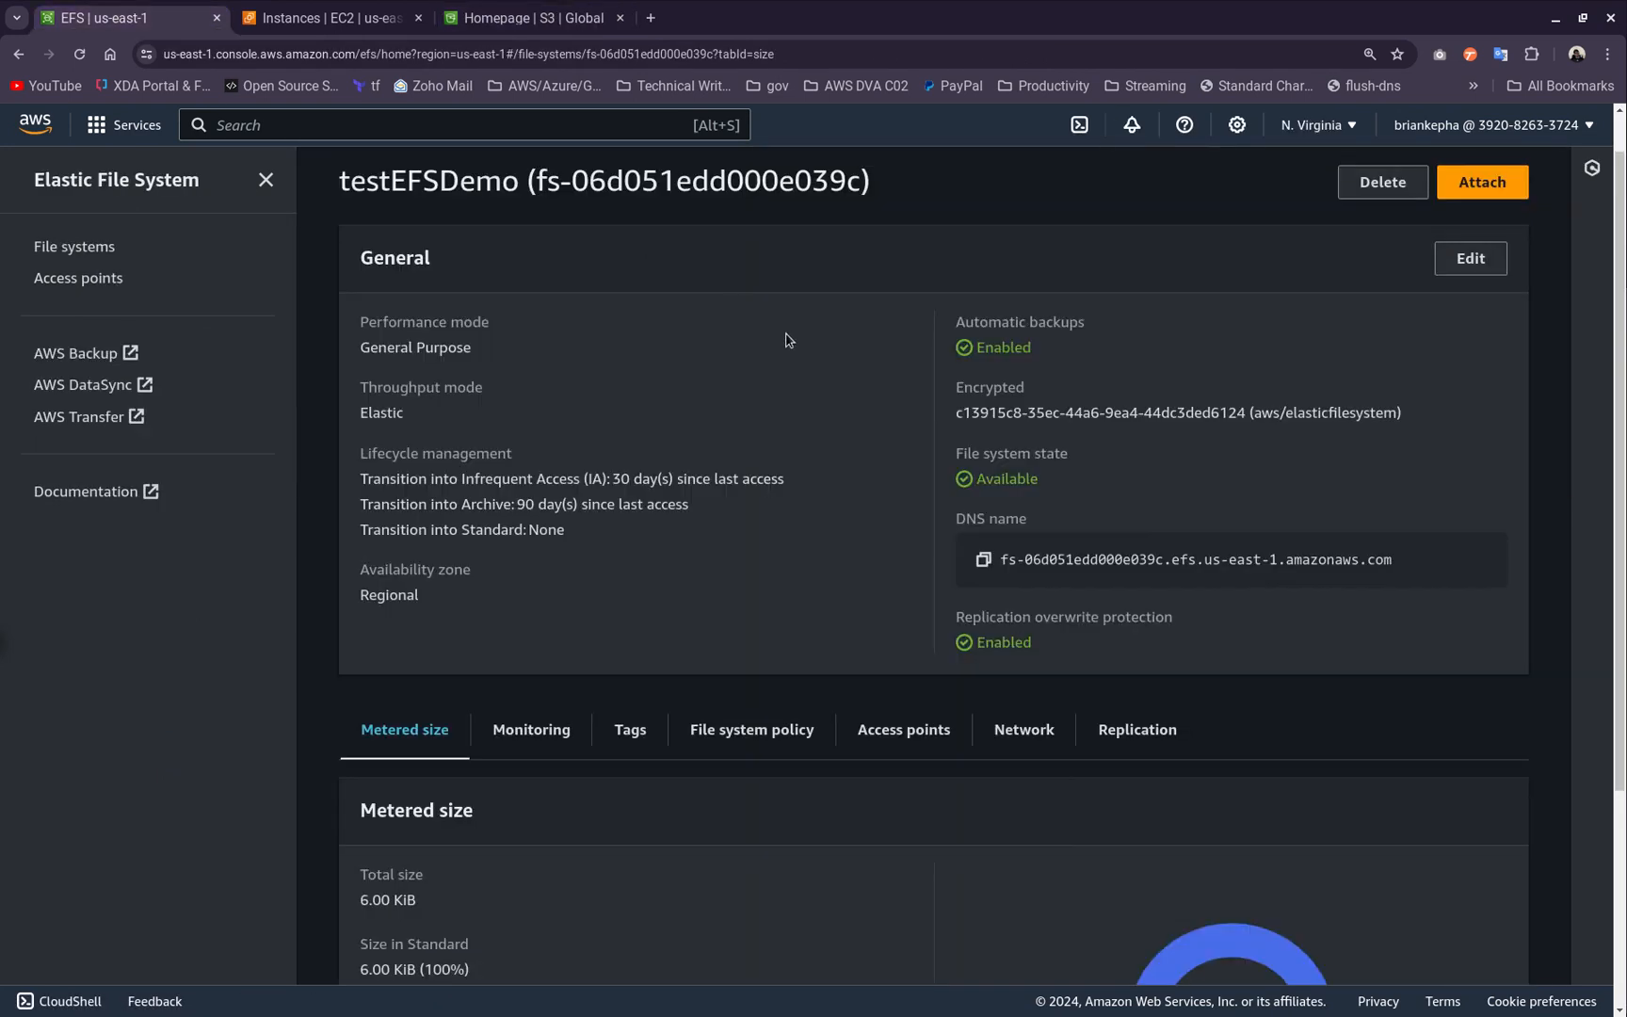
pyautogui.scroll(1, 986, 493)
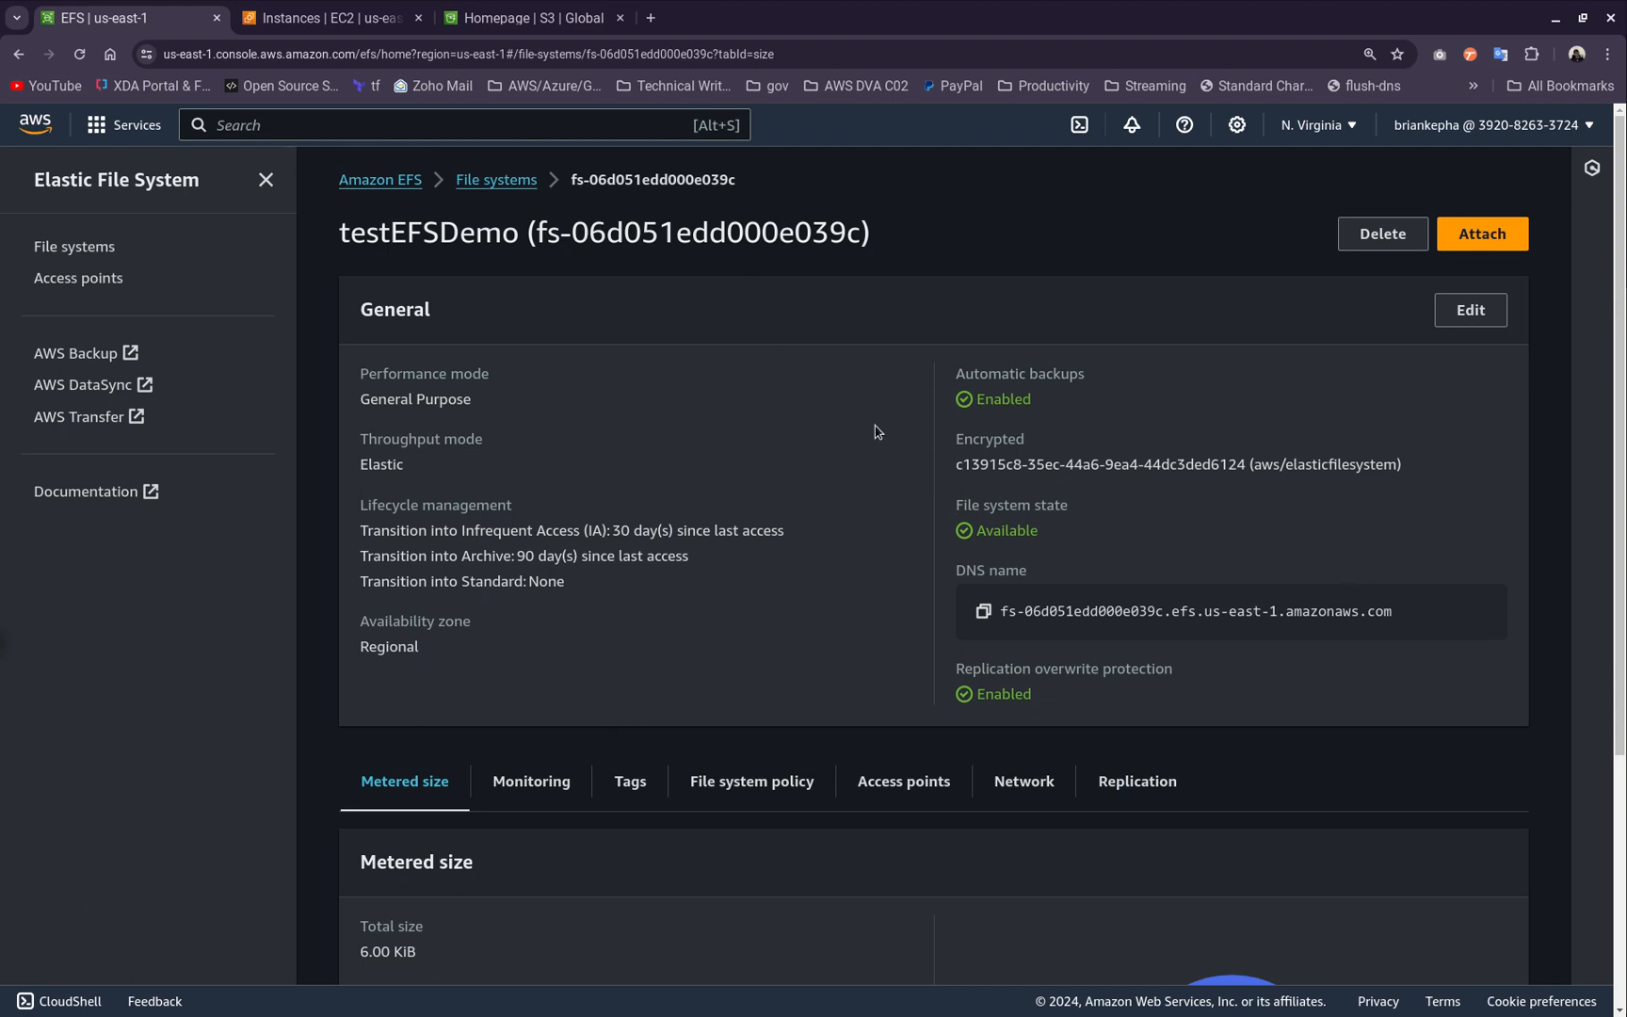
pyautogui.scroll(-4, 875, 433)
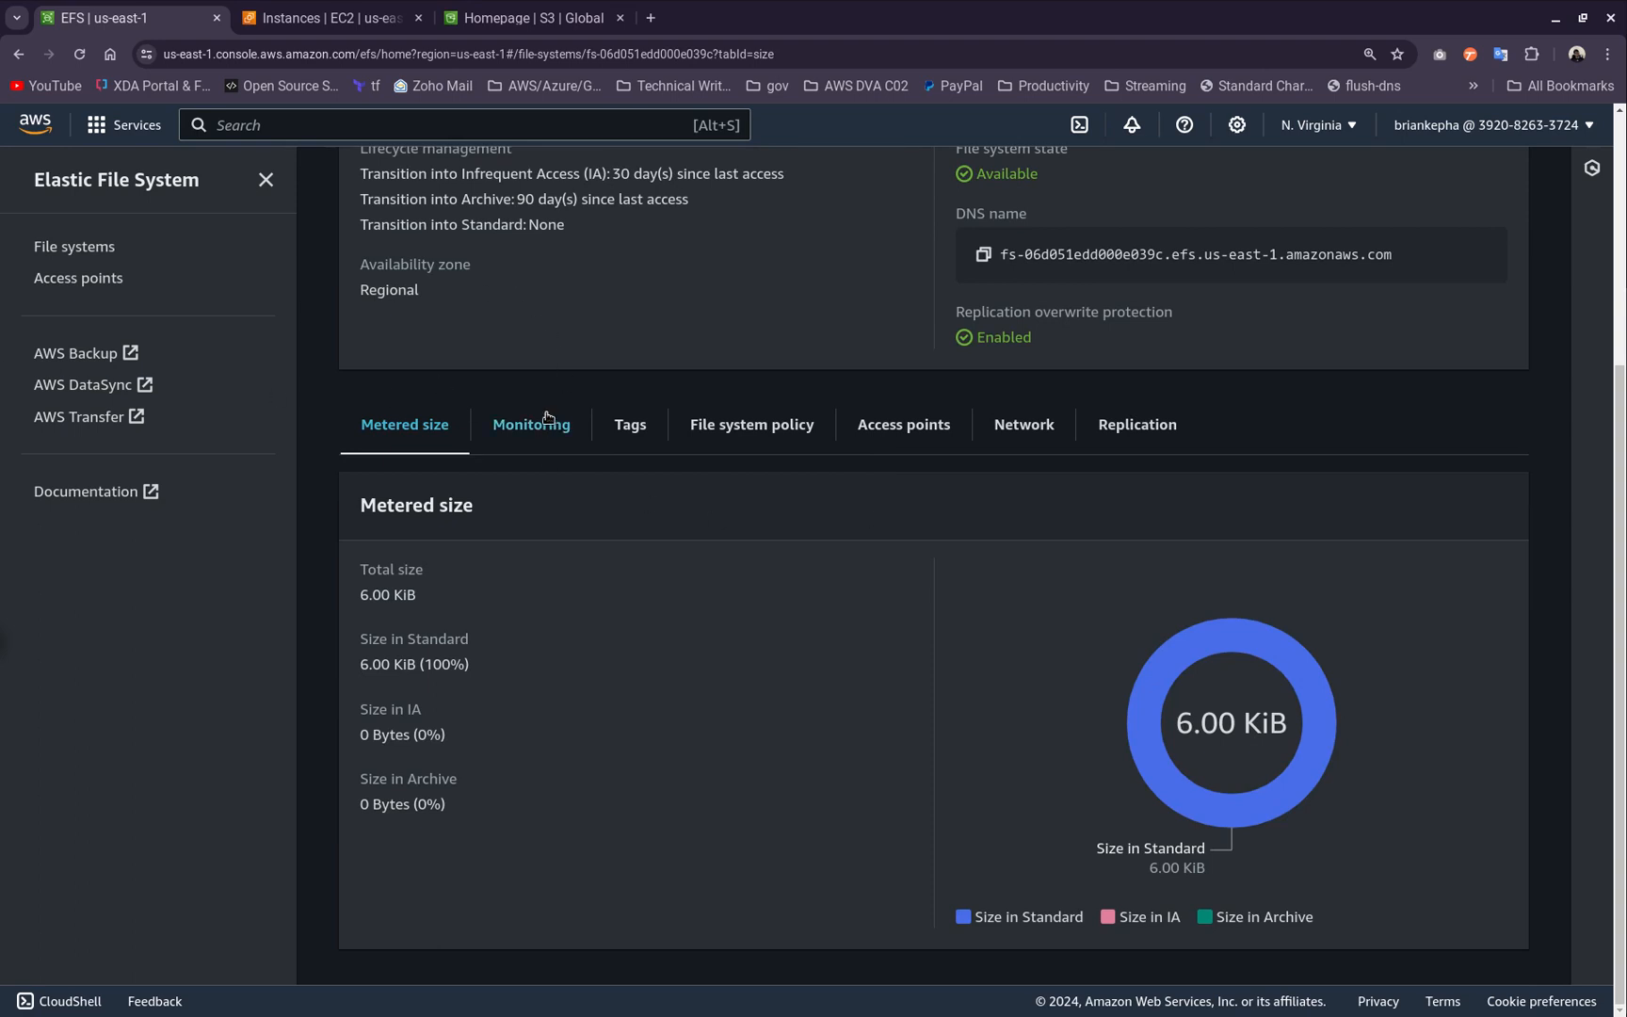
pyautogui.scroll(4, 547, 417)
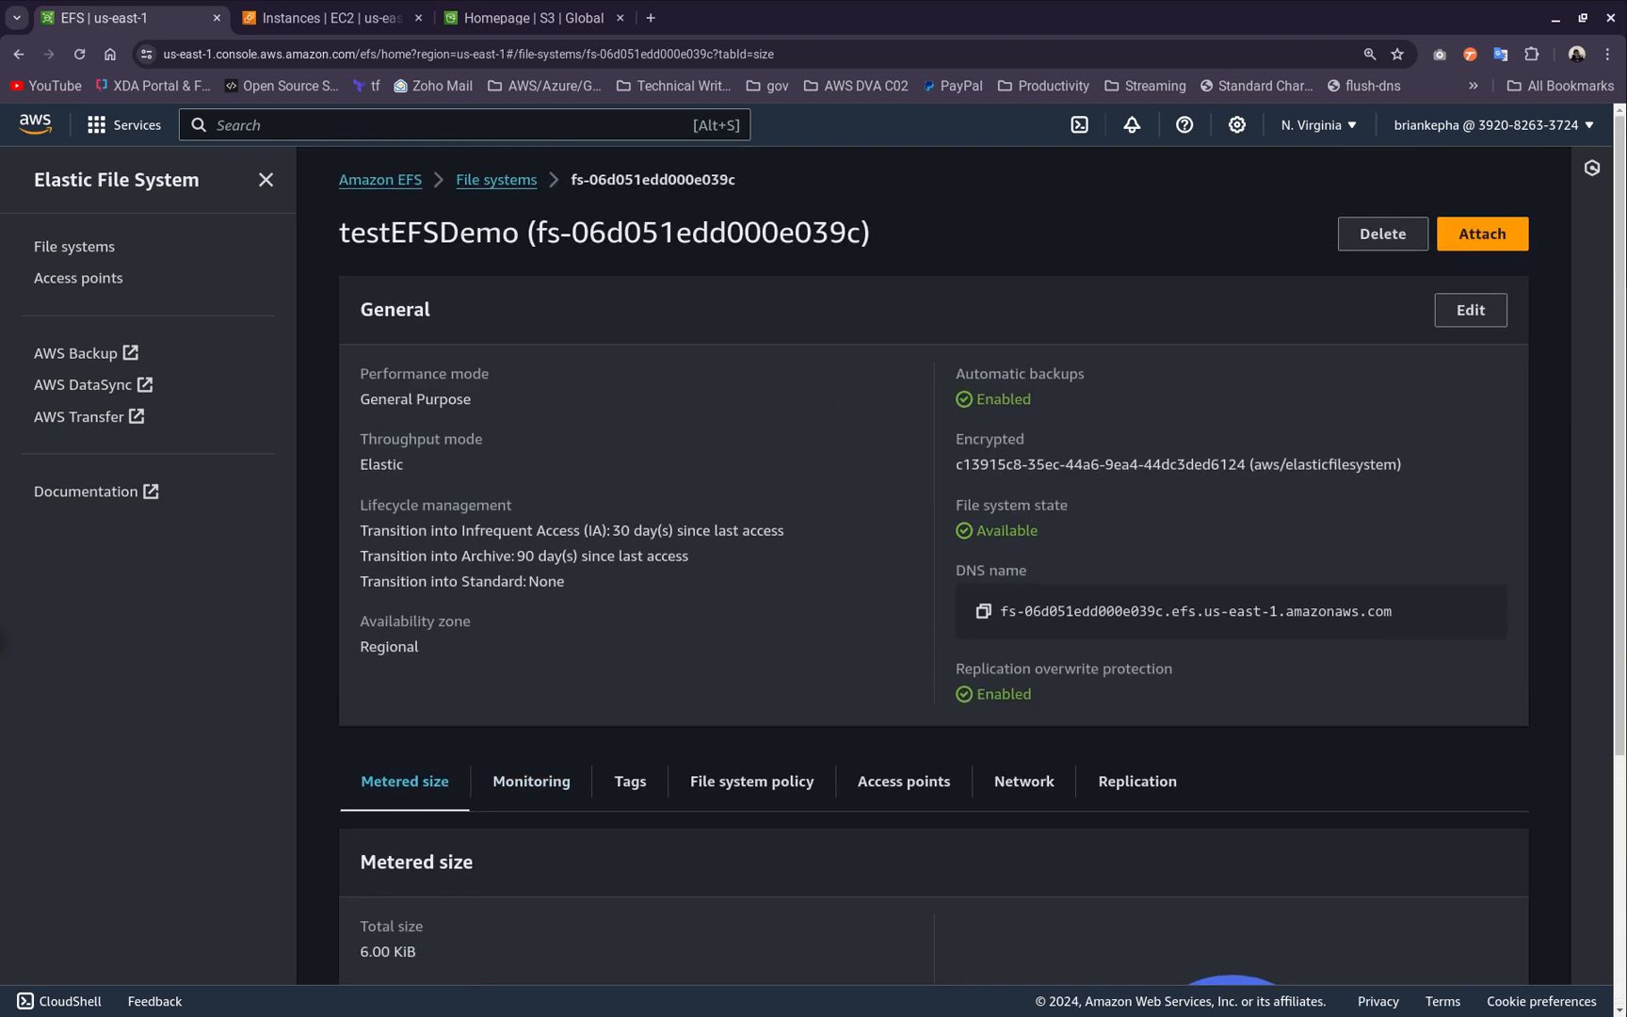